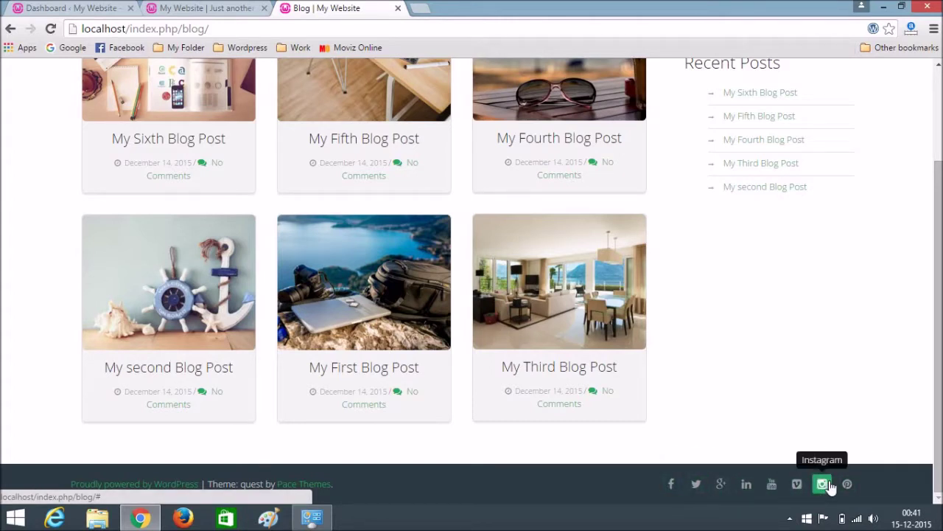
Review the finished demo site's blog posts and its home page layout
{"action": "scroll", "coordinate": [659, 408], "scroll_direction": "up", "scroll_amount": 3}
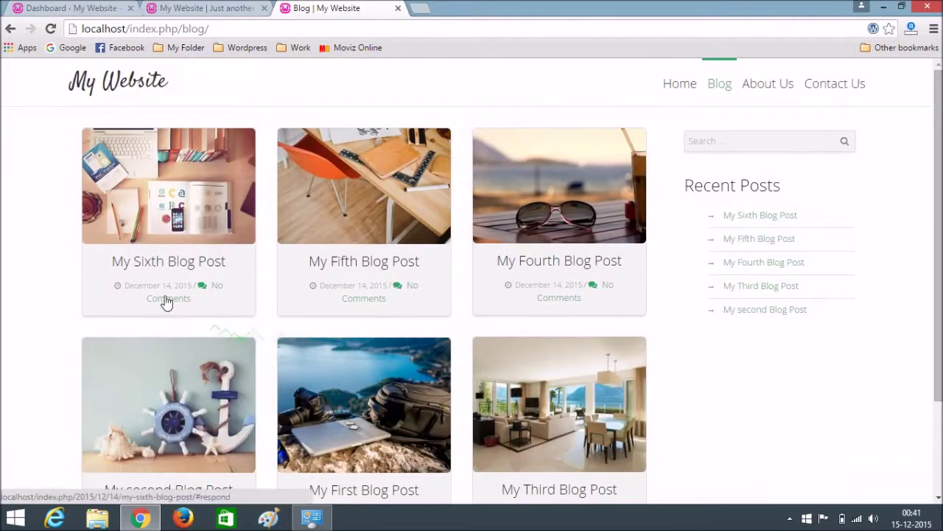
{"action": "left_click", "coordinate": [83, 95]}
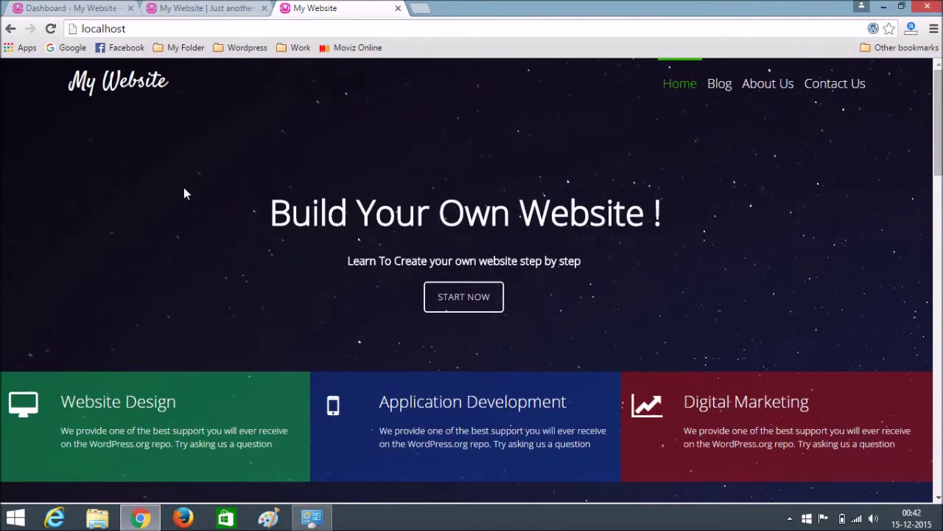
{"action": "scroll", "coordinate": [132, 206], "scroll_direction": "down", "scroll_amount": 5}
{"action": "scroll", "coordinate": [130, 210], "scroll_direction": "up", "scroll_amount": 5}
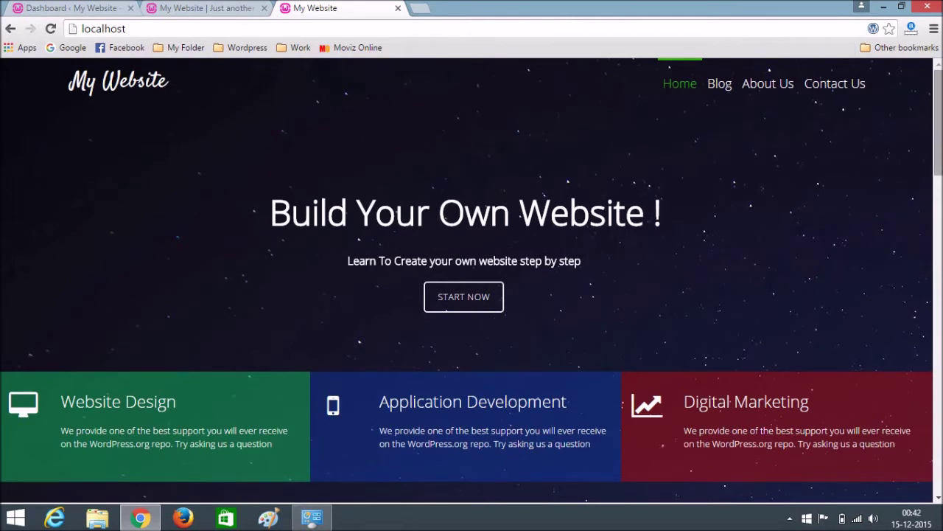
Close the finished demo site's tab and maximize the browser window on the default WordPress site
{"action": "left_click", "coordinate": [201, 6]}
{"action": "left_click", "coordinate": [316, 8]}
{"action": "left_click", "coordinate": [398, 7]}
{"action": "left_click_drag", "start_coordinate": [402, 9], "coordinate": [423, 115]}
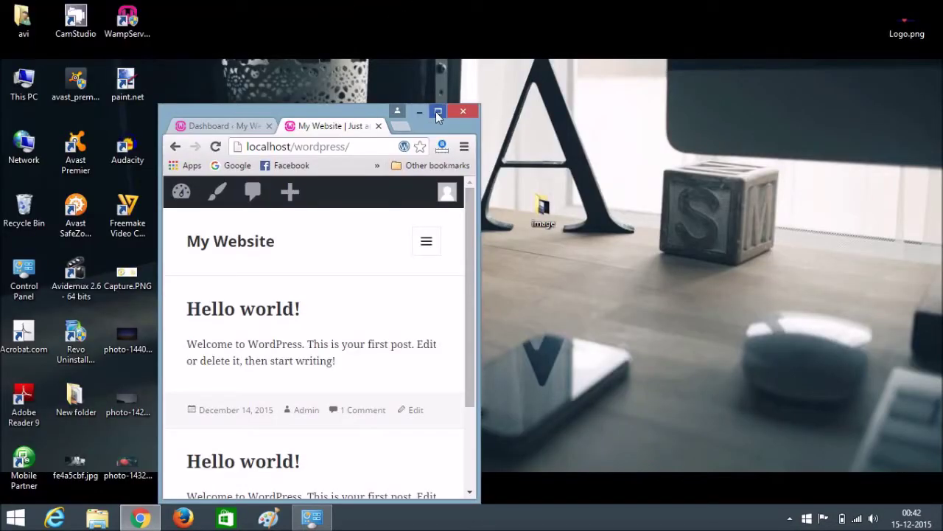
{"action": "left_click", "coordinate": [438, 111]}
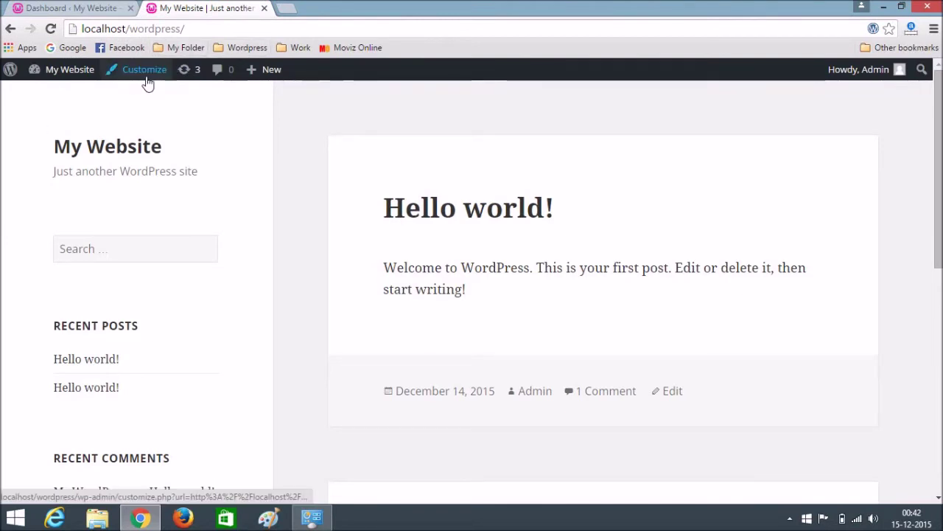
Switch from the default WordPress site to its admin dashboard
{"action": "mouse_move", "coordinate": [77, 79]}
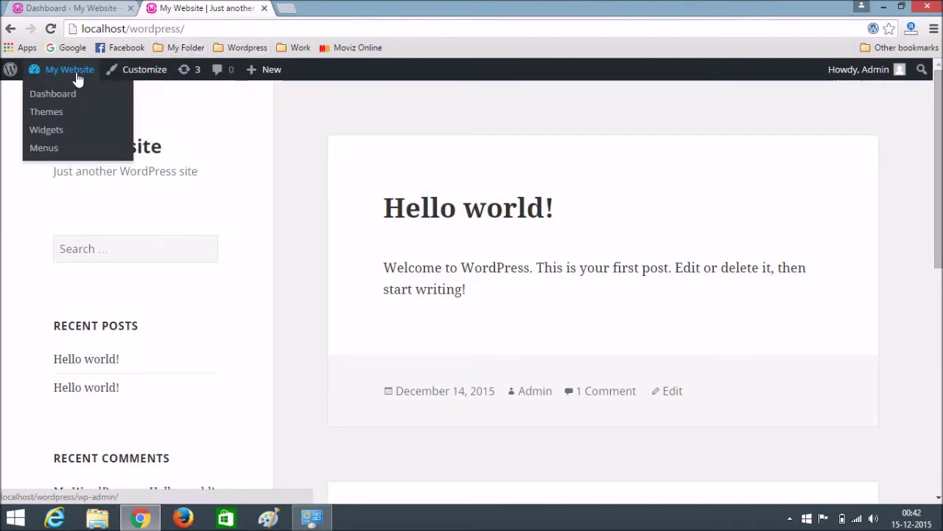
{"action": "left_click", "coordinate": [56, 9]}
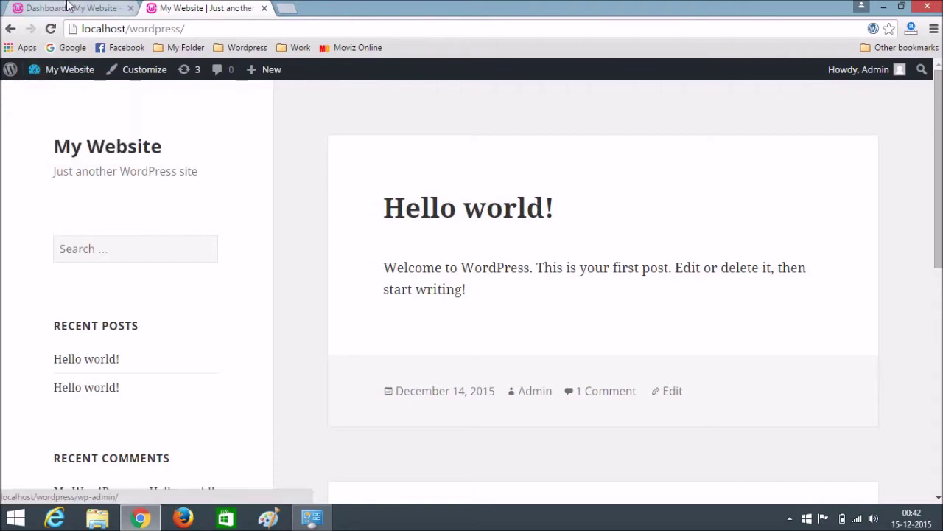
{"action": "left_click", "coordinate": [203, 8]}
{"action": "left_click", "coordinate": [77, 8]}
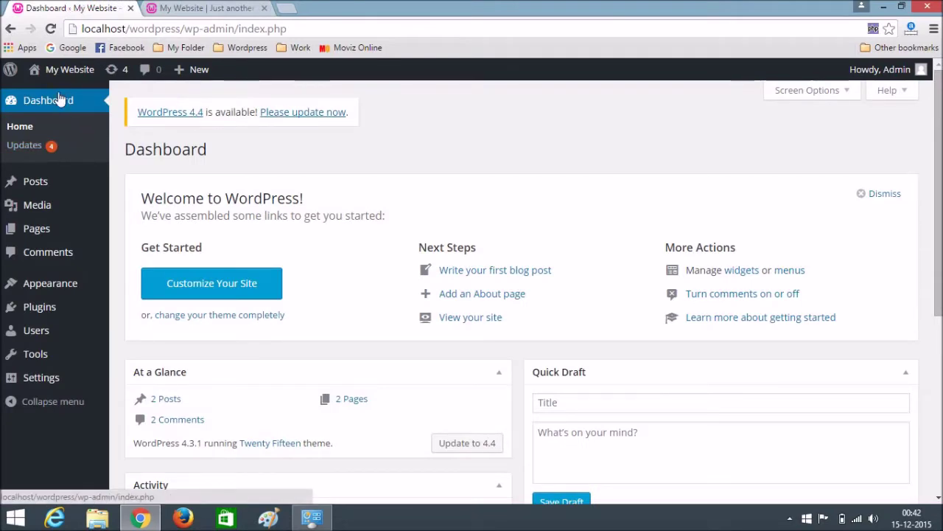
{"action": "mouse_move", "coordinate": [77, 77]}
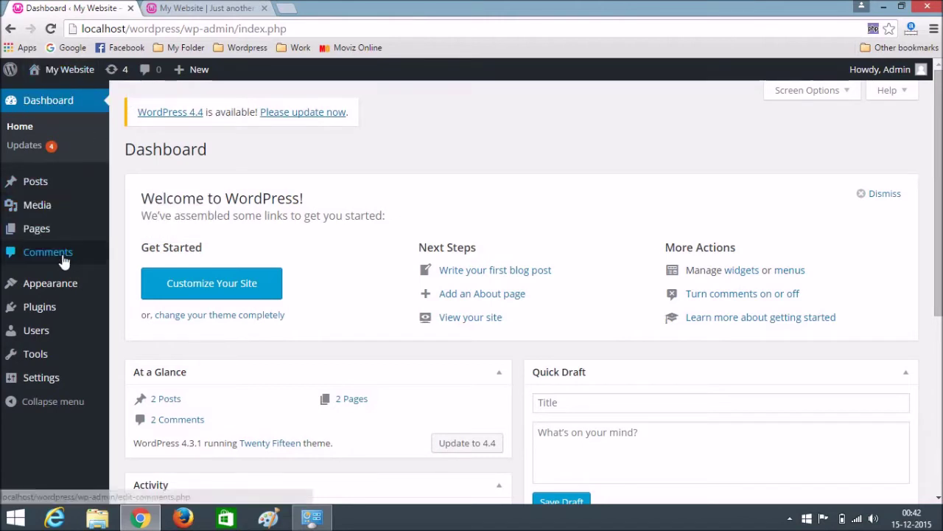
{"action": "mouse_move", "coordinate": [66, 284]}
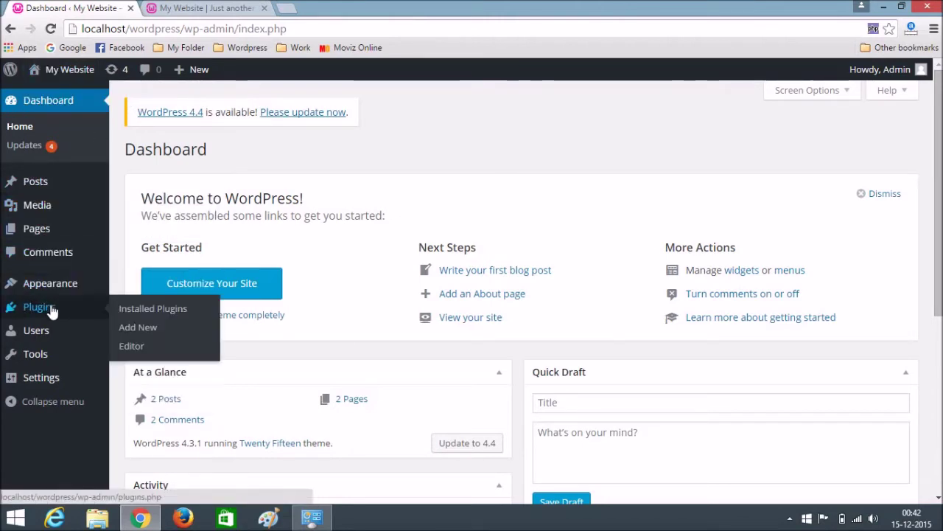
Delete the preinstalled Akismet and Hello Dolly plugins along with their files
{"action": "left_click", "coordinate": [52, 310]}
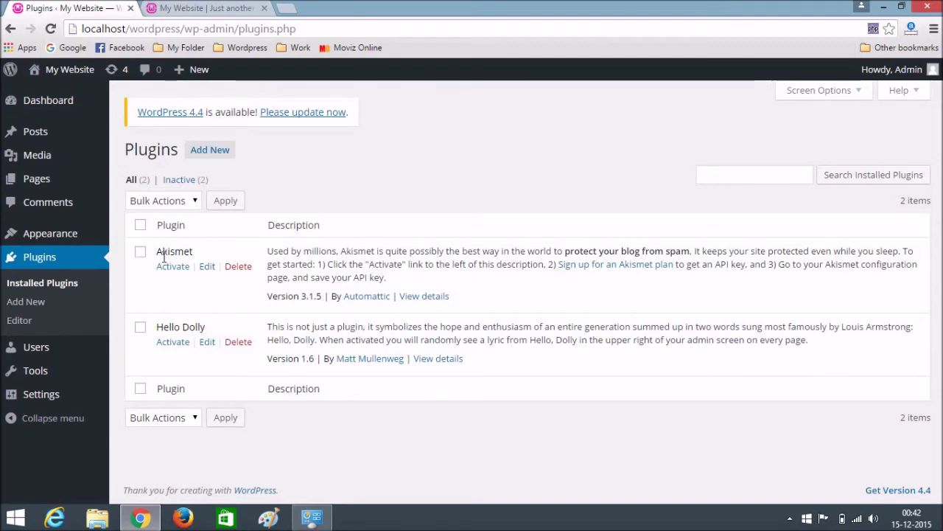
{"action": "left_click", "coordinate": [240, 268]}
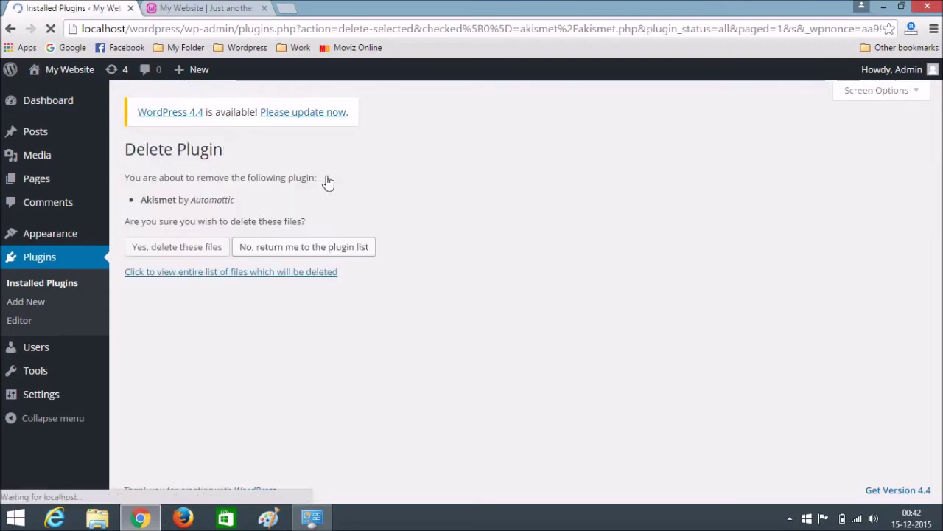
{"action": "left_click", "coordinate": [213, 253]}
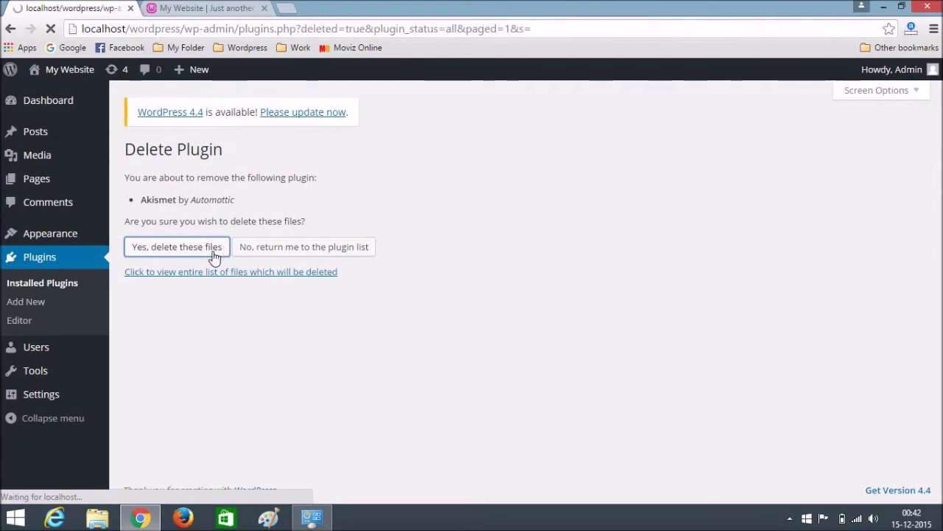
{"action": "left_click", "coordinate": [238, 305]}
{"action": "left_click", "coordinate": [223, 251]}
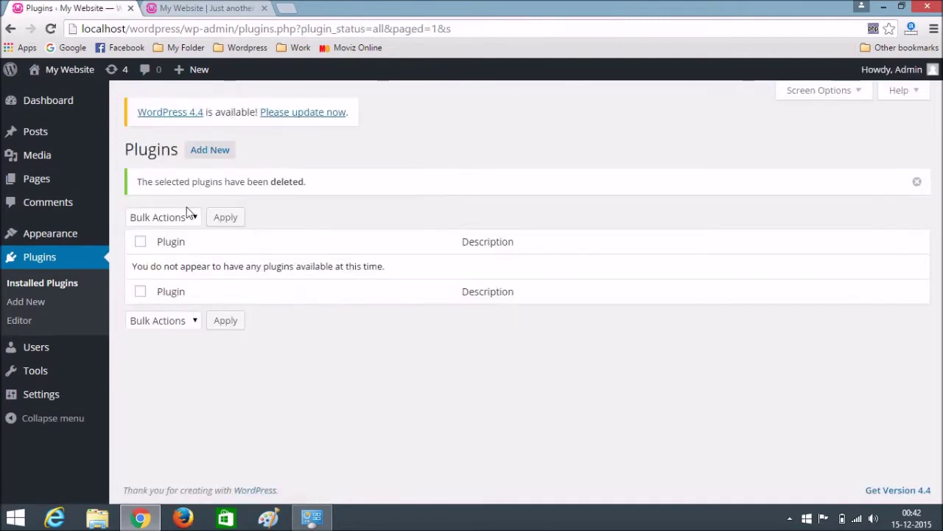
Open the installed themes page, and check how the live site looks with the current theme
{"action": "left_click", "coordinate": [34, 235]}
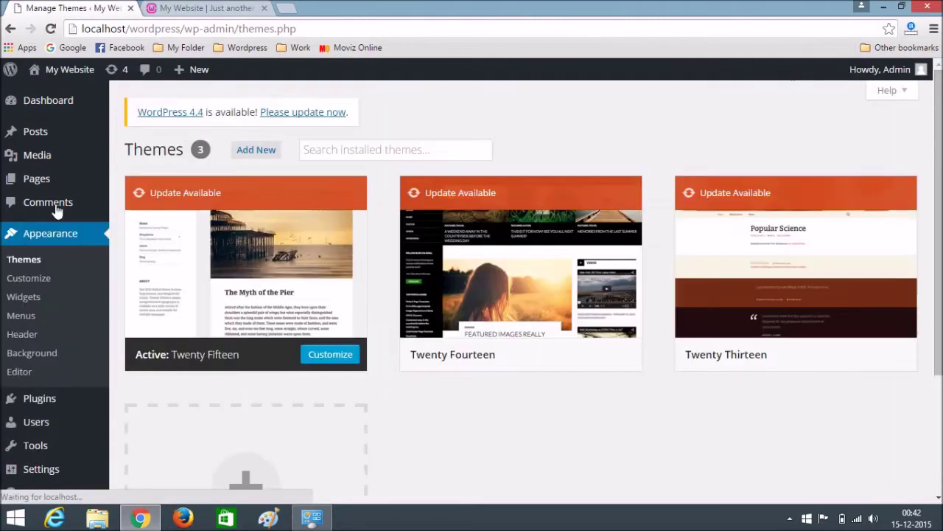
{"action": "left_click", "coordinate": [206, 8]}
{"action": "scroll", "coordinate": [112, 179], "scroll_direction": "down", "scroll_amount": 2}
{"action": "scroll", "coordinate": [108, 198], "scroll_direction": "up", "scroll_amount": 2}
{"action": "left_click", "coordinate": [66, 8]}
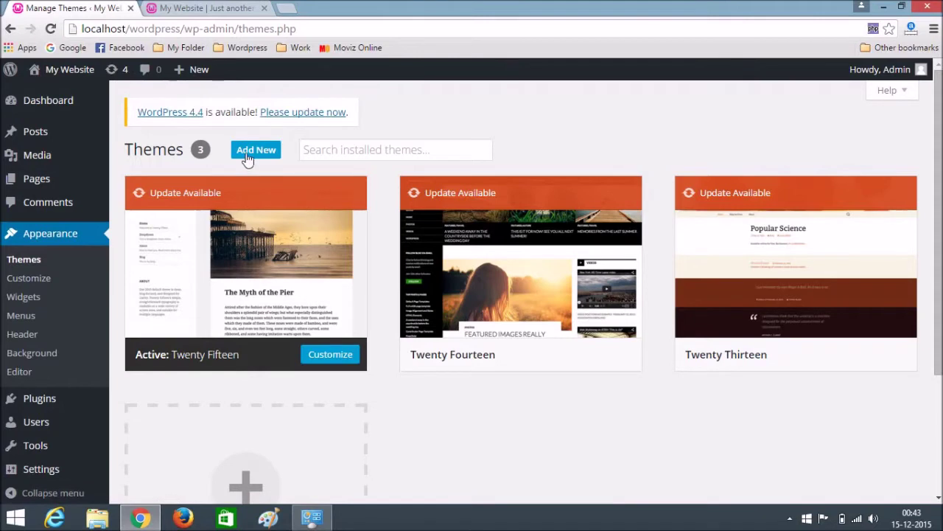
Search the themes available for adding to the site for "quest"
{"action": "left_click", "coordinate": [257, 157]}
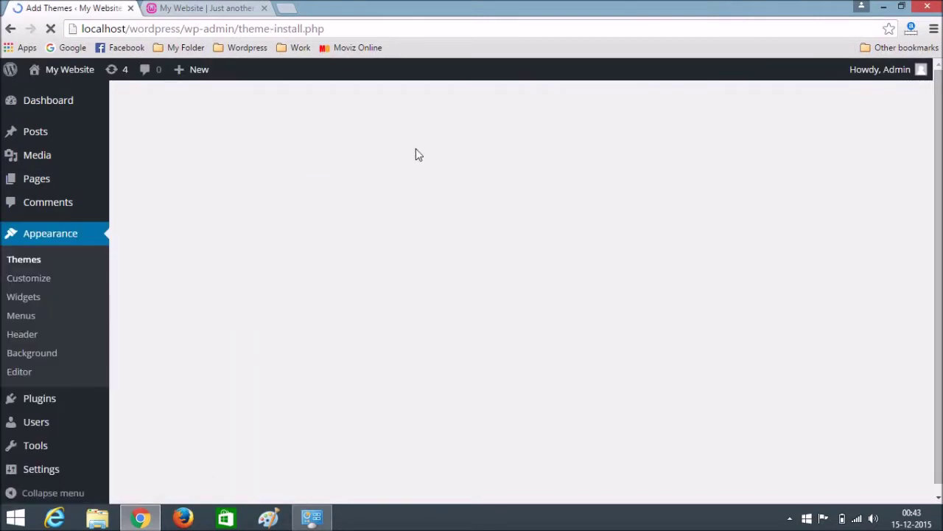
{"action": "left_click", "coordinate": [791, 192]}
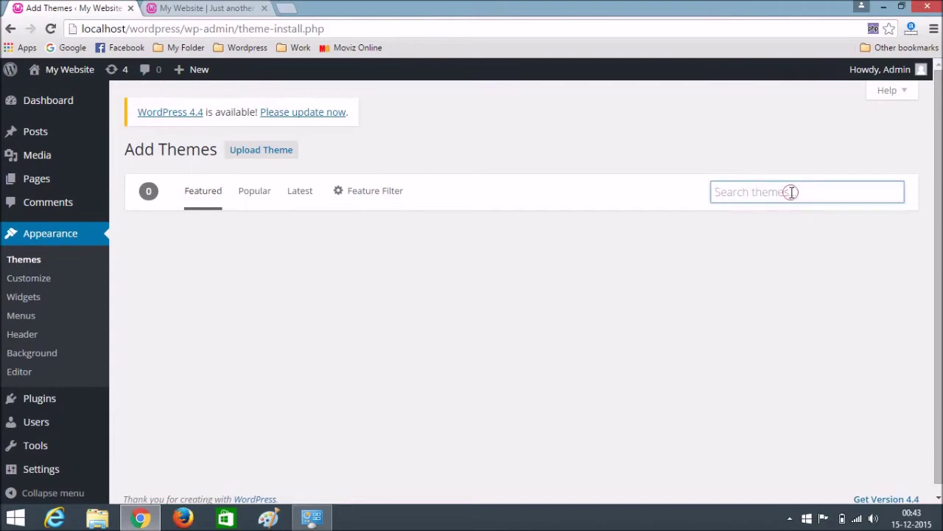
{"action": "type", "text": "qu"}
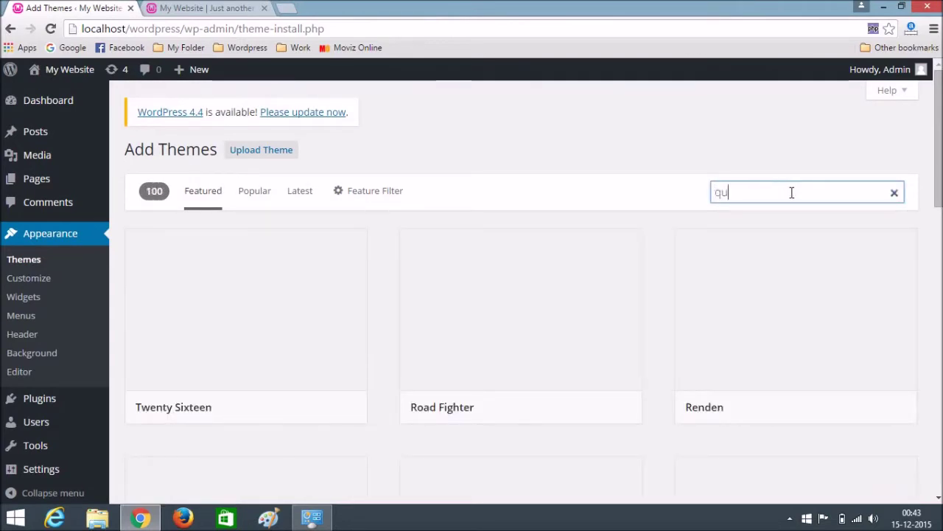
{"action": "type", "text": "est"}
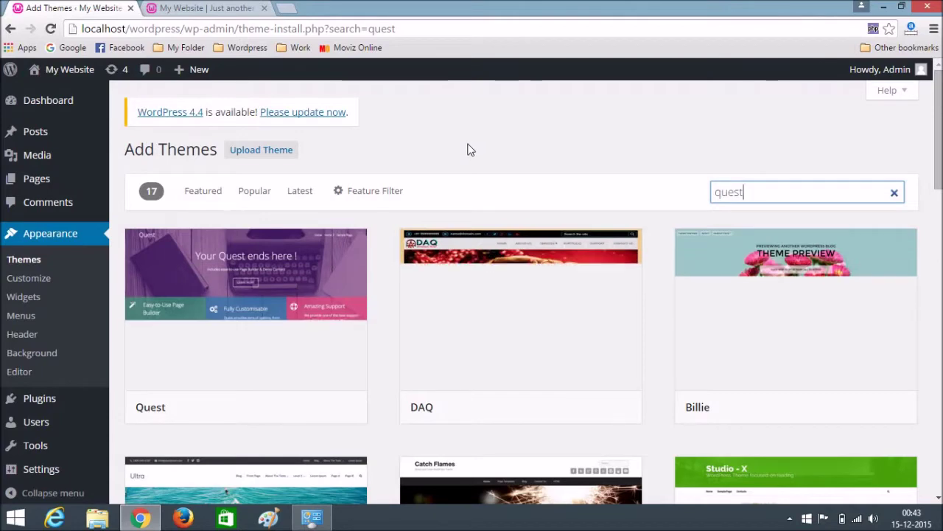
{"action": "double_click", "coordinate": [757, 196]}
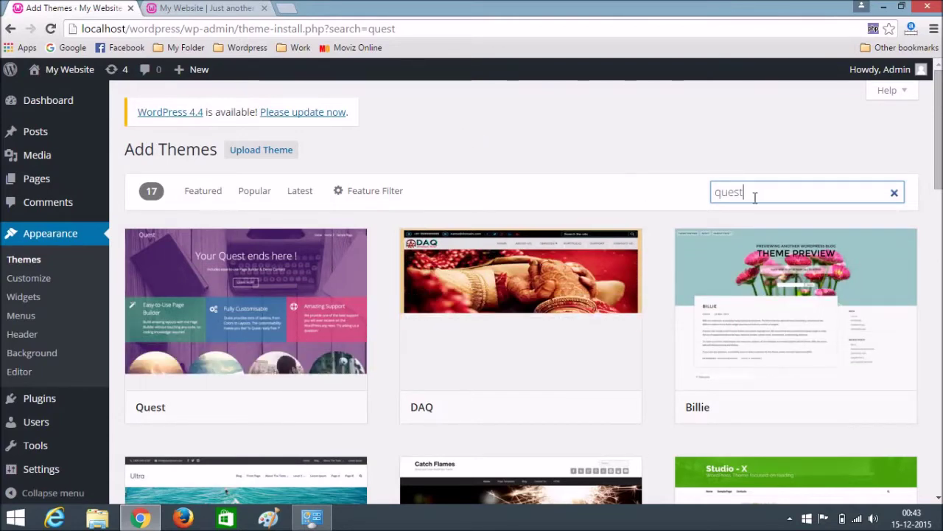
{"action": "left_click", "coordinate": [509, 130]}
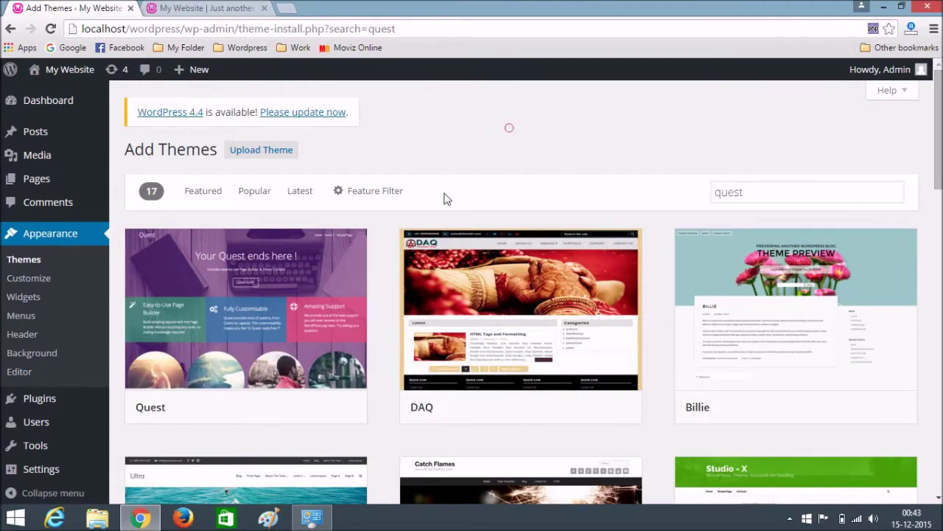
Install the Quest theme from the search results
{"action": "scroll", "coordinate": [404, 211], "scroll_direction": "down", "scroll_amount": 3}
{"action": "scroll", "coordinate": [239, 128], "scroll_direction": "down", "scroll_amount": 1}
{"action": "scroll", "coordinate": [250, 148], "scroll_direction": "up", "scroll_amount": 2}
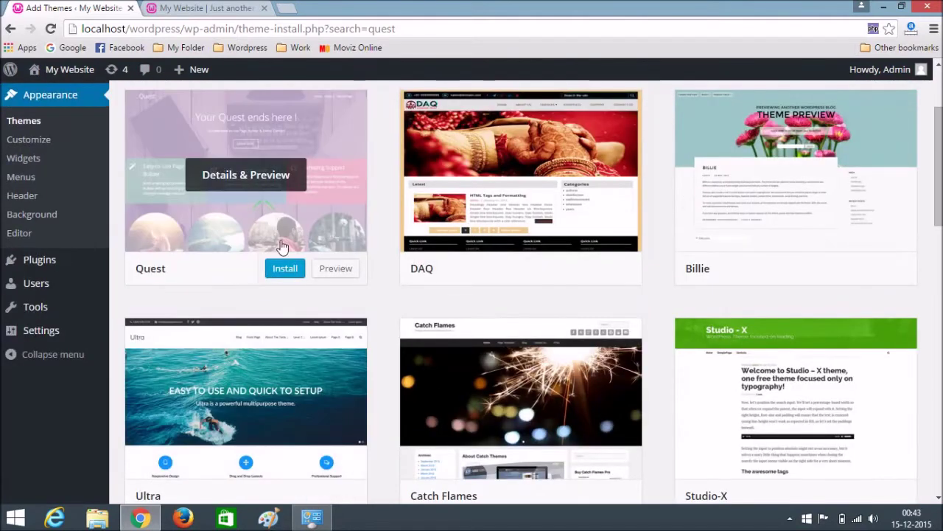
{"action": "left_click", "coordinate": [281, 271]}
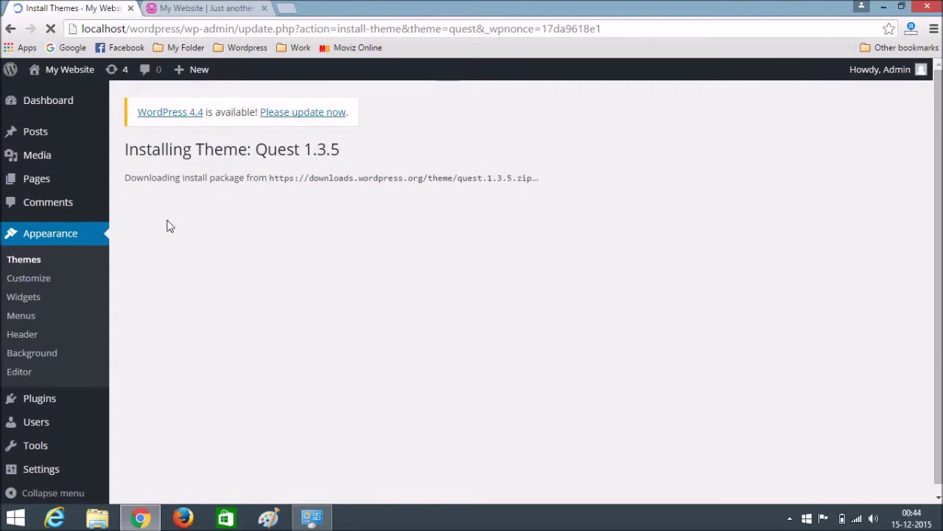
{"action": "scroll", "coordinate": [174, 221], "scroll_direction": "down", "scroll_amount": 1}
{"action": "scroll", "coordinate": [174, 221], "scroll_direction": "up", "scroll_amount": 1}
{"action": "scroll", "coordinate": [174, 221], "scroll_direction": "down", "scroll_amount": 1}
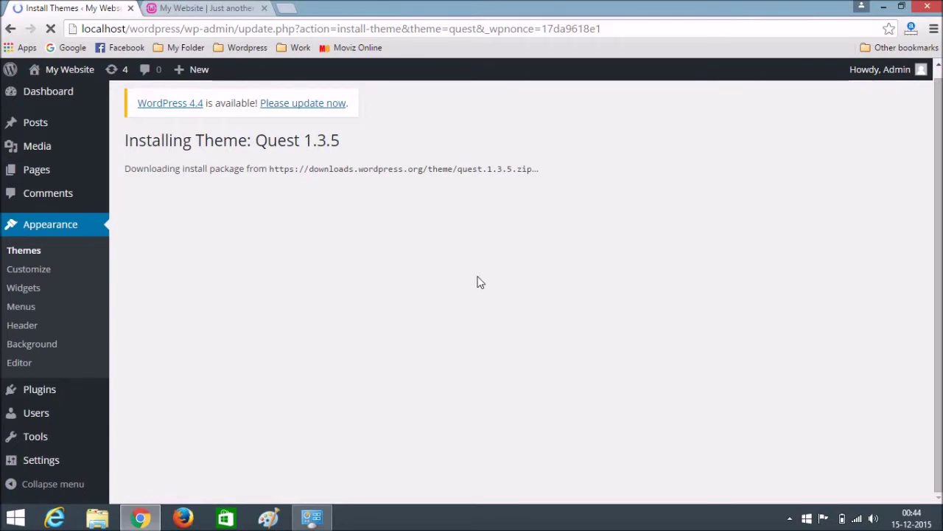
{"action": "left_click", "coordinate": [789, 518]}
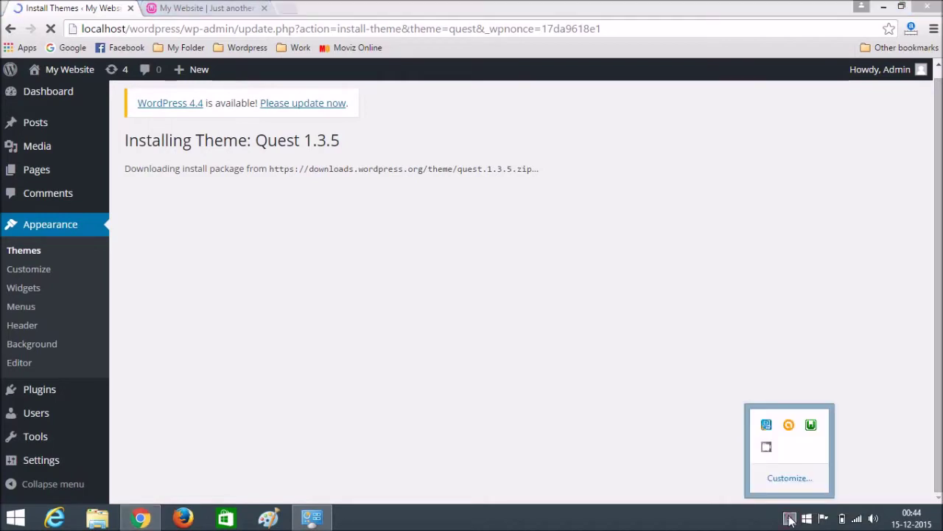
{"action": "right_click", "coordinate": [766, 451]}
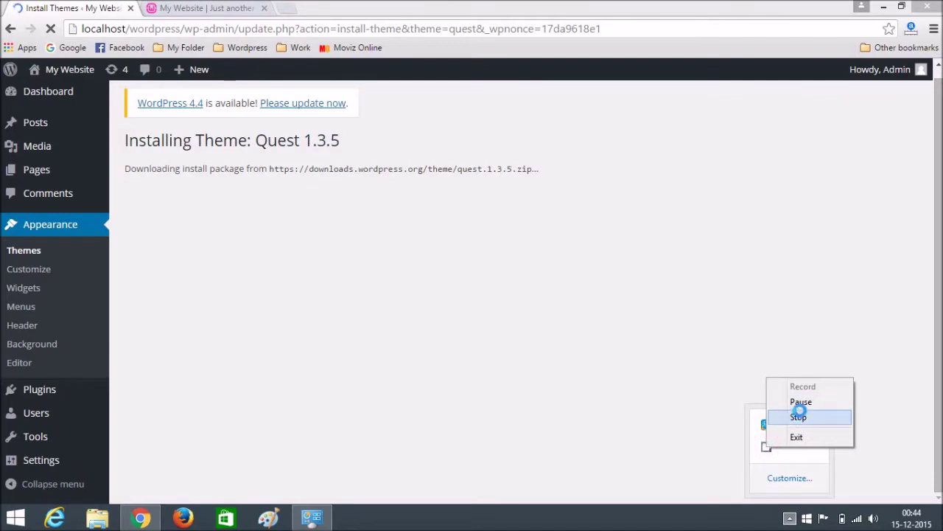
{"action": "left_click", "coordinate": [807, 390]}
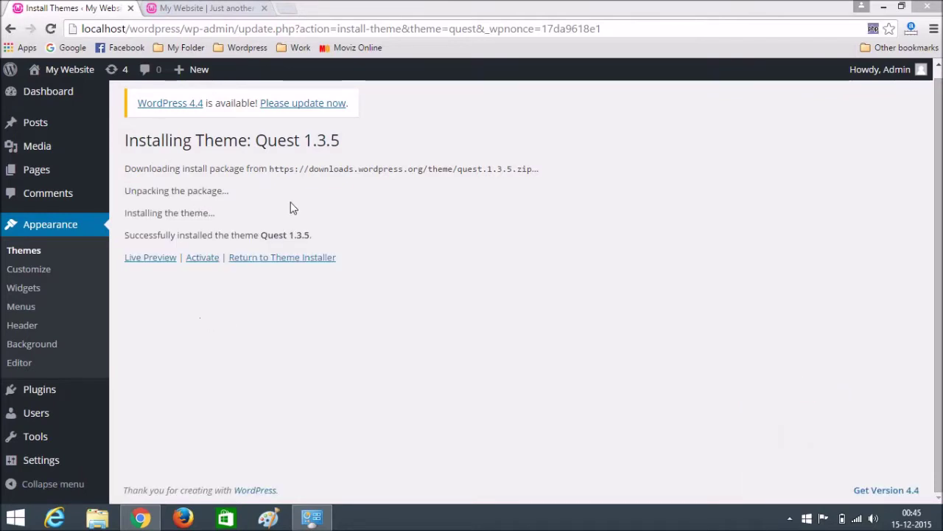
Activate the installed Quest theme and dismiss the notice recommending the Meta Slider plugin
{"action": "left_click", "coordinate": [203, 259]}
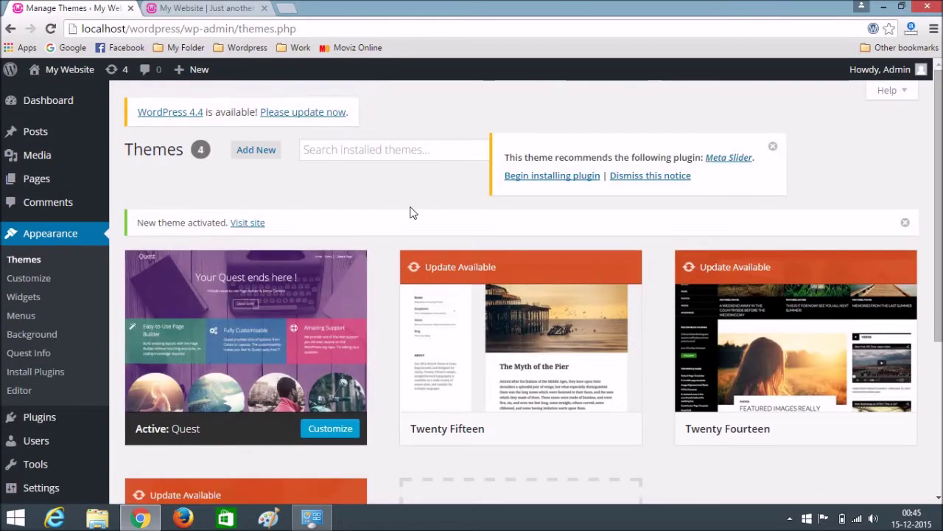
{"action": "left_click", "coordinate": [638, 180]}
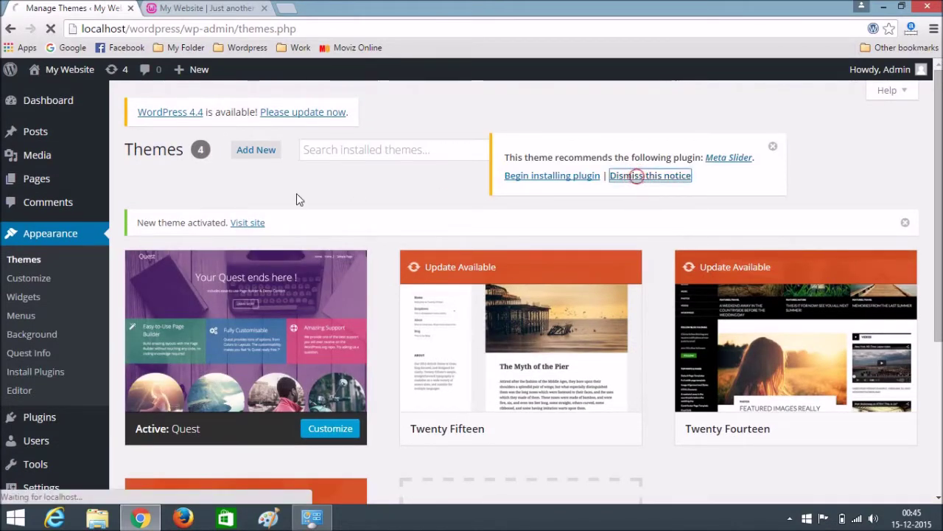
Reload the live site and examine its front page with the newly activated theme
{"action": "left_click", "coordinate": [193, 7]}
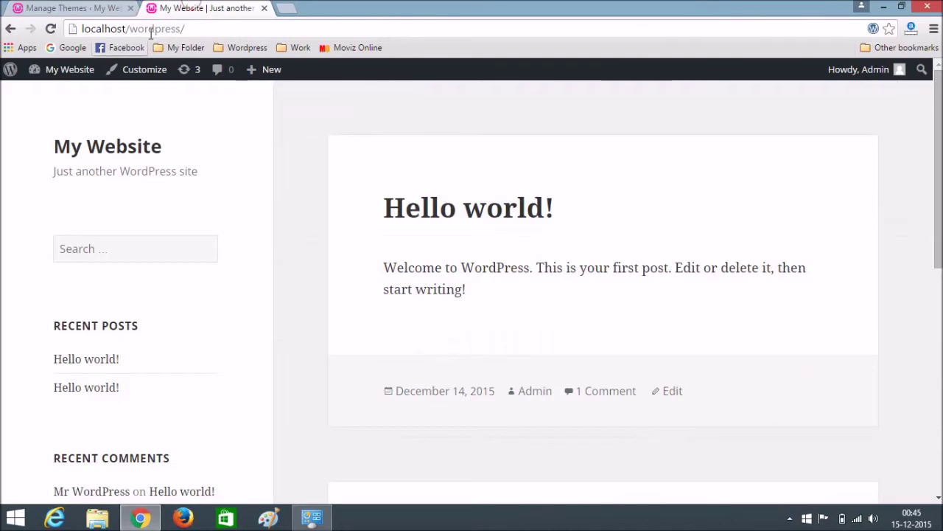
{"action": "left_click", "coordinate": [205, 28]}
{"action": "key", "text": "Return"}
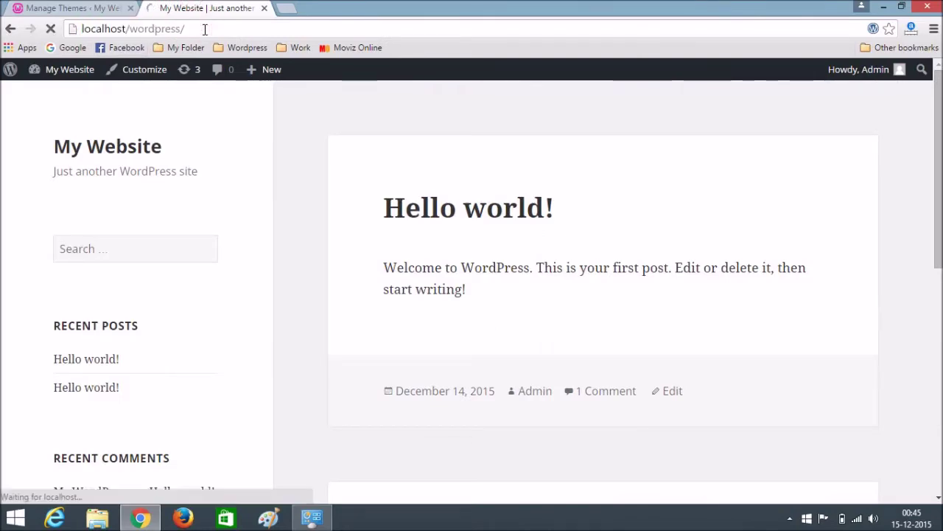
{"action": "scroll", "coordinate": [33, 207], "scroll_direction": "down", "scroll_amount": 2}
{"action": "scroll", "coordinate": [36, 210], "scroll_direction": "up", "scroll_amount": 2}
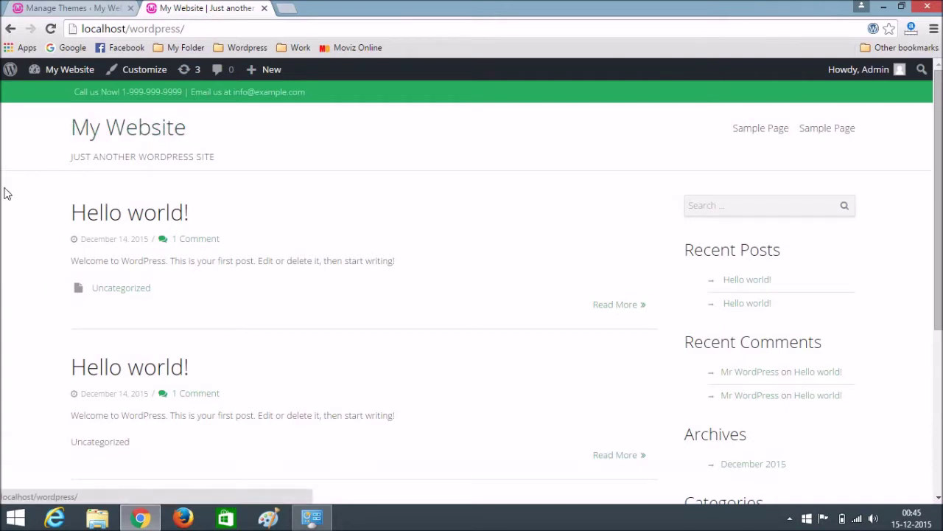
Move both default Sample Page entries on the site to the Trash
{"action": "left_click", "coordinate": [75, 7]}
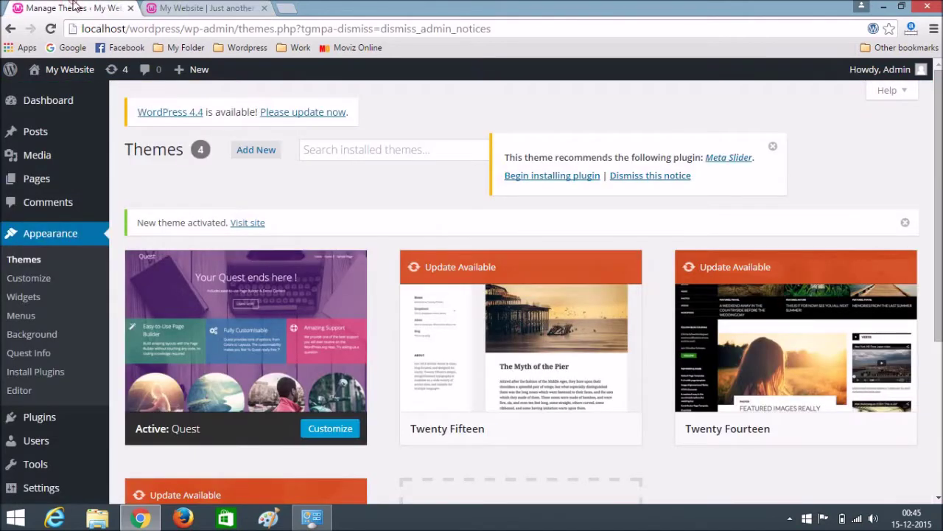
{"action": "mouse_move", "coordinate": [37, 188]}
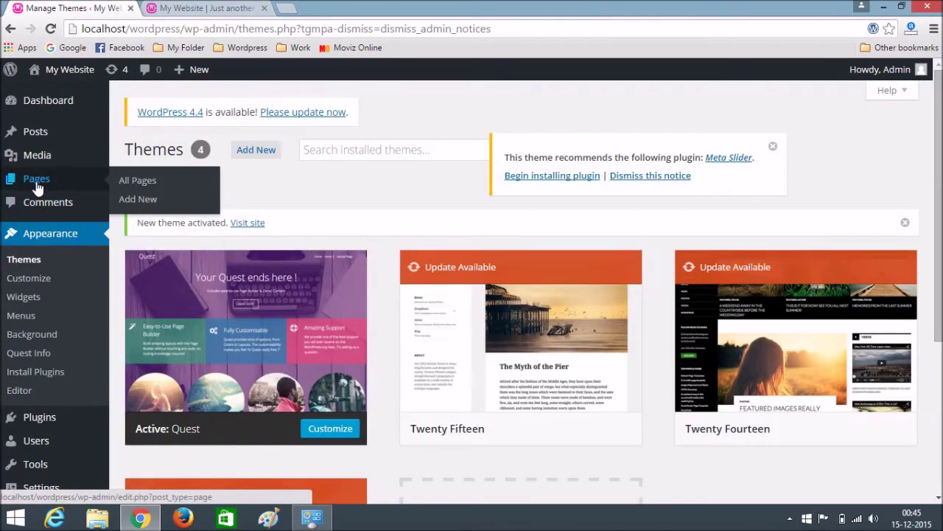
{"action": "left_click", "coordinate": [44, 187]}
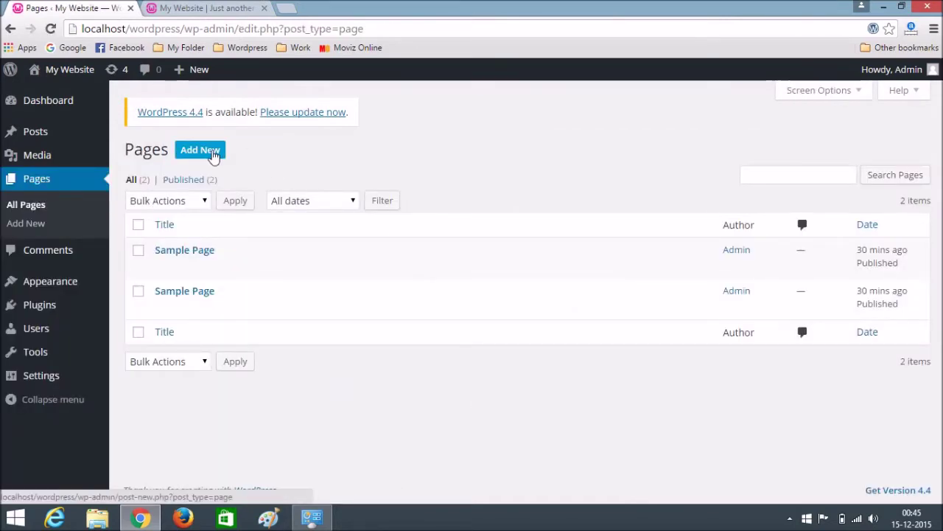
{"action": "left_click", "coordinate": [138, 250]}
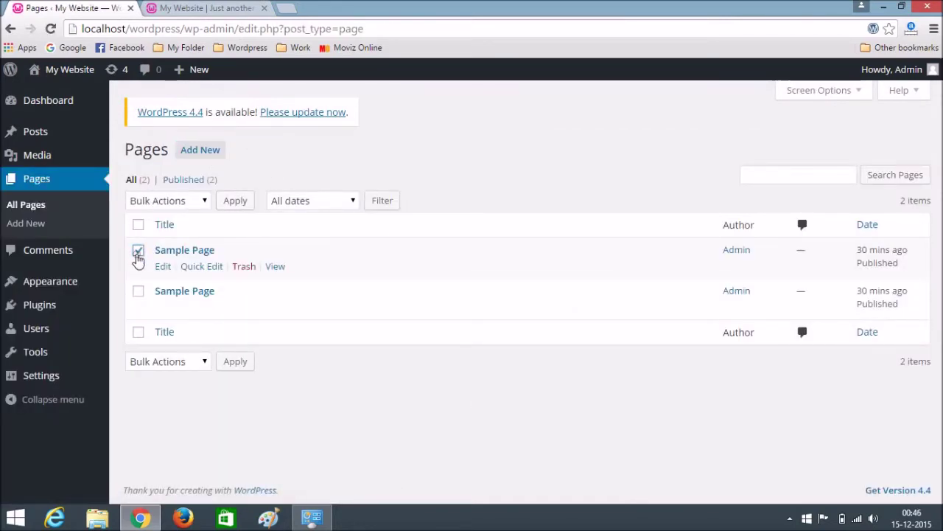
{"action": "left_click", "coordinate": [140, 291]}
{"action": "left_click", "coordinate": [243, 307]}
{"action": "mouse_move", "coordinate": [206, 291]}
{"action": "left_click", "coordinate": [245, 307]}
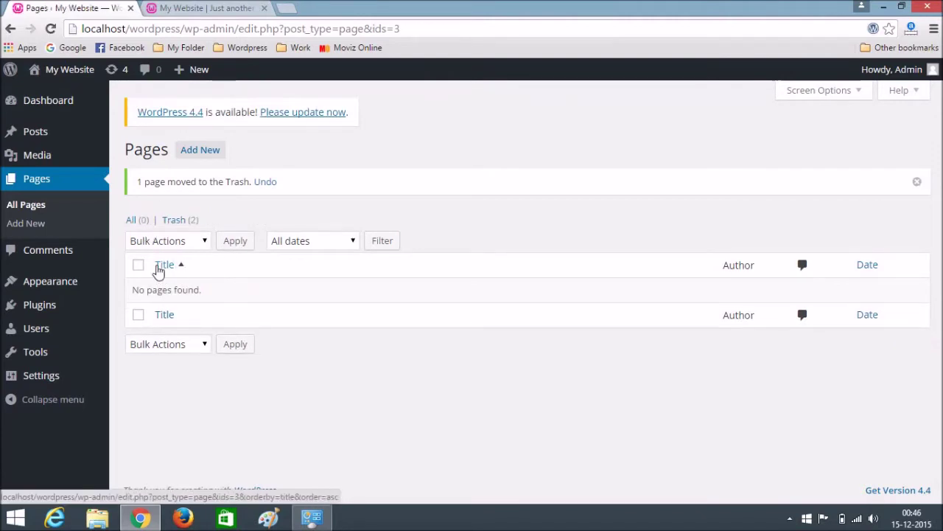
Create a new page titled "Home" with the Page Builder template and publish it
{"action": "left_click", "coordinate": [197, 158]}
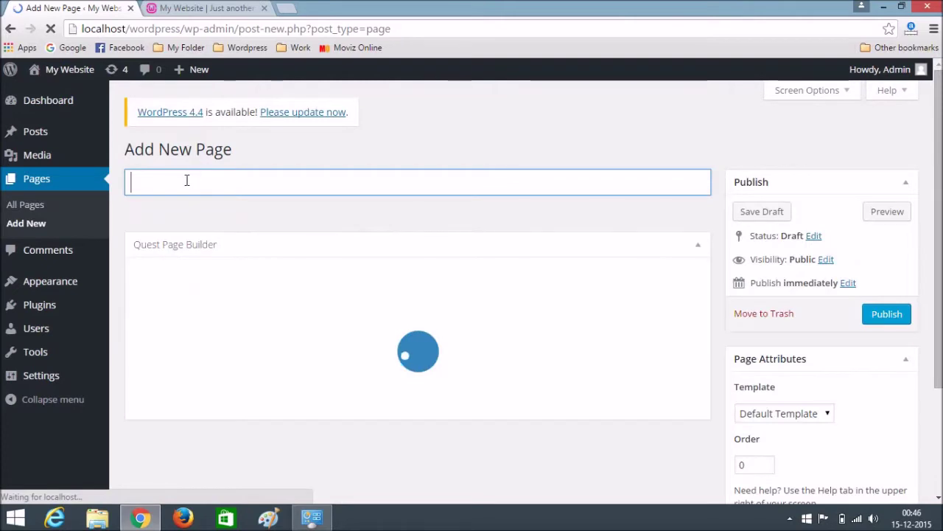
{"action": "type", "text": "Home"}
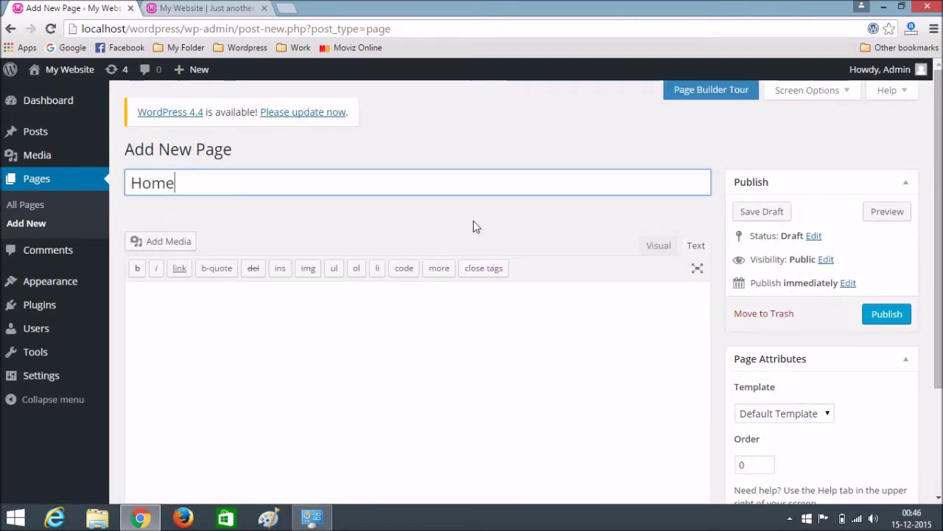
{"action": "scroll", "coordinate": [474, 223], "scroll_direction": "down", "scroll_amount": 2}
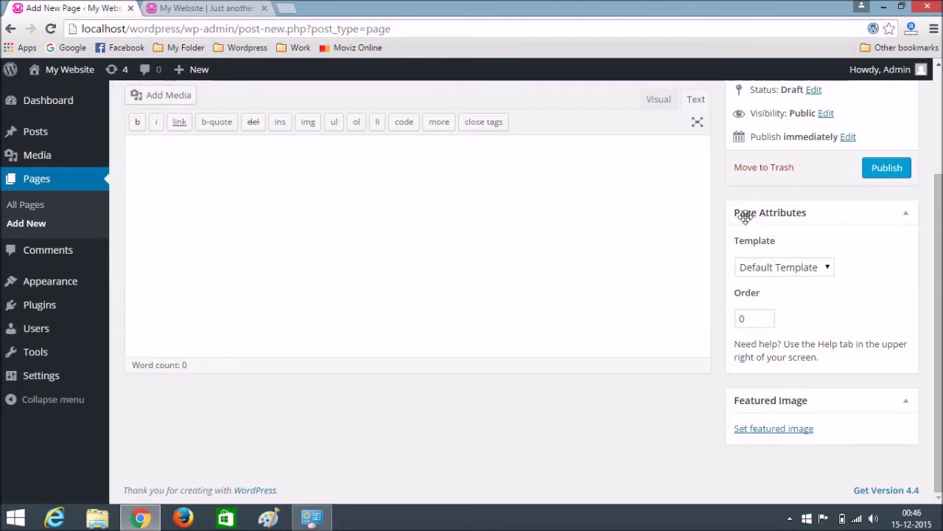
{"action": "left_click", "coordinate": [826, 268]}
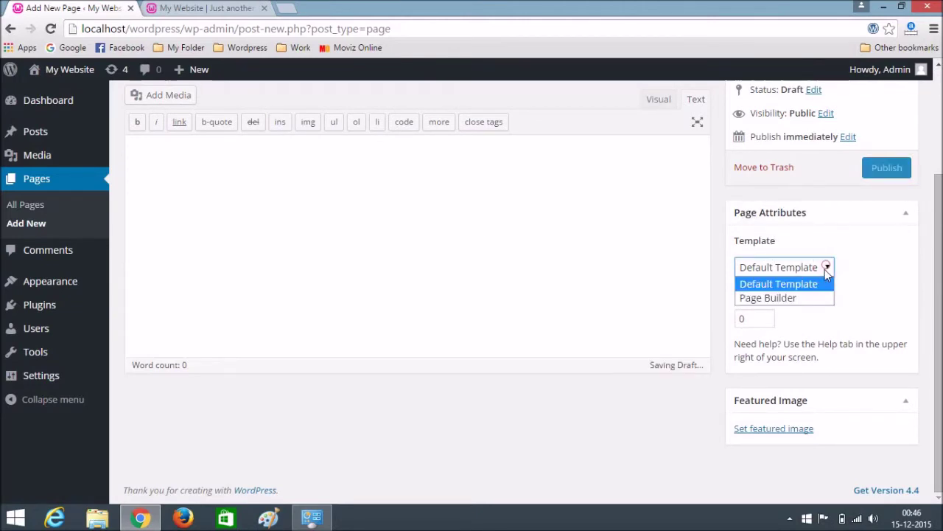
{"action": "left_click", "coordinate": [793, 298]}
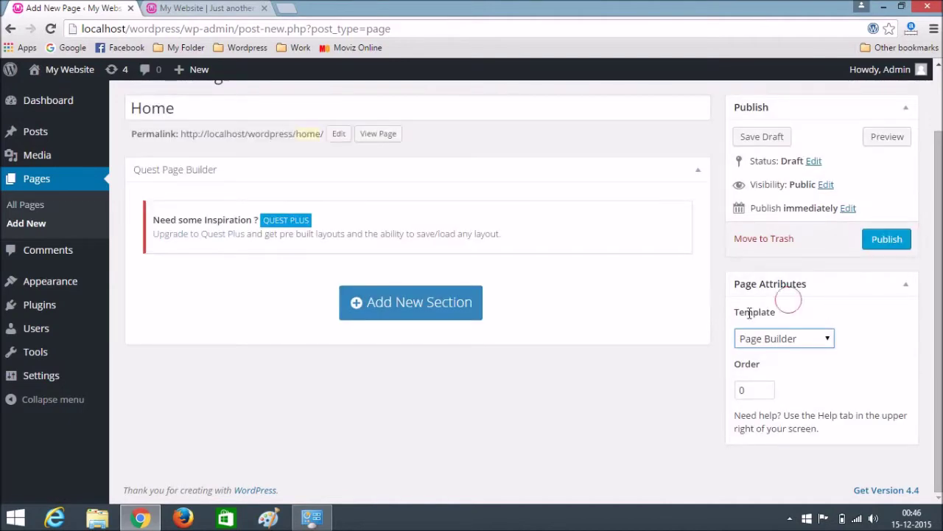
{"action": "left_click", "coordinate": [889, 242]}
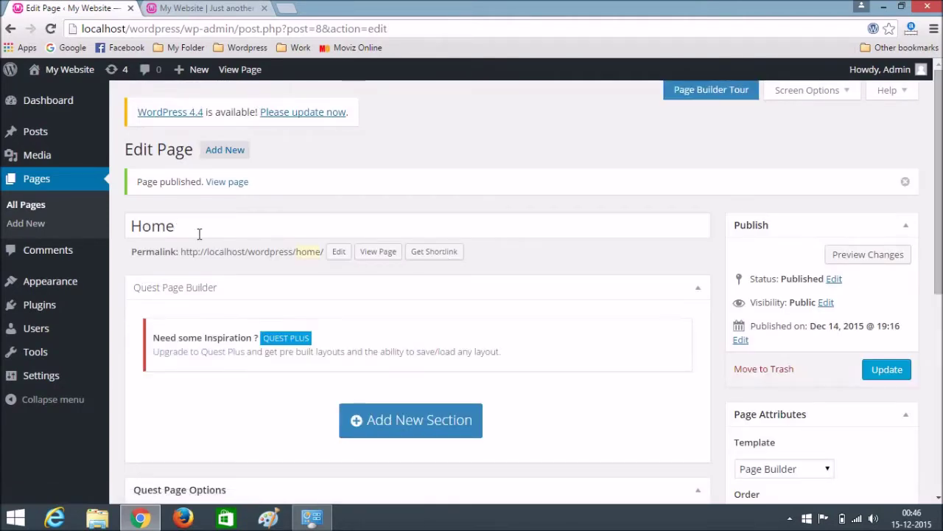
Add and publish another page titled "Blog" that uses the Page Builder template
{"action": "left_click", "coordinate": [231, 151]}
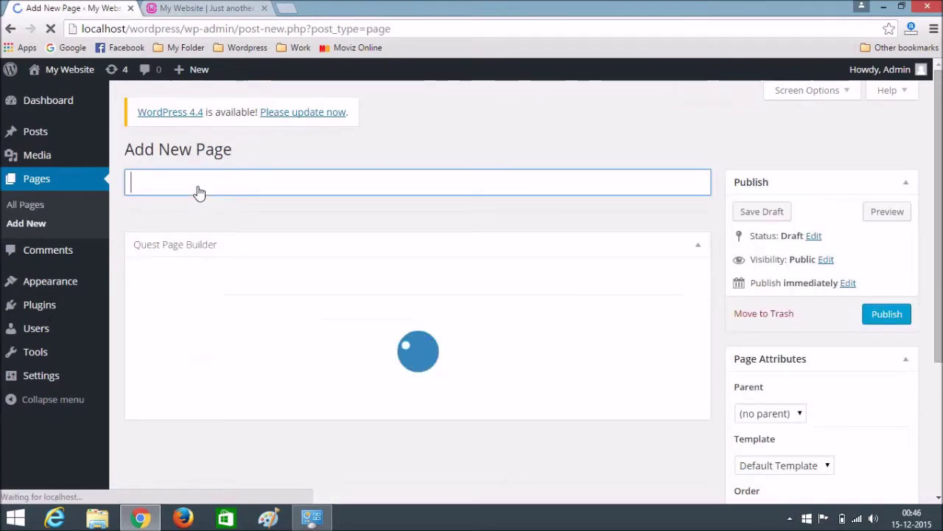
{"action": "type", "text": "Blog"}
{"action": "scroll", "coordinate": [549, 237], "scroll_direction": "down", "scroll_amount": 3}
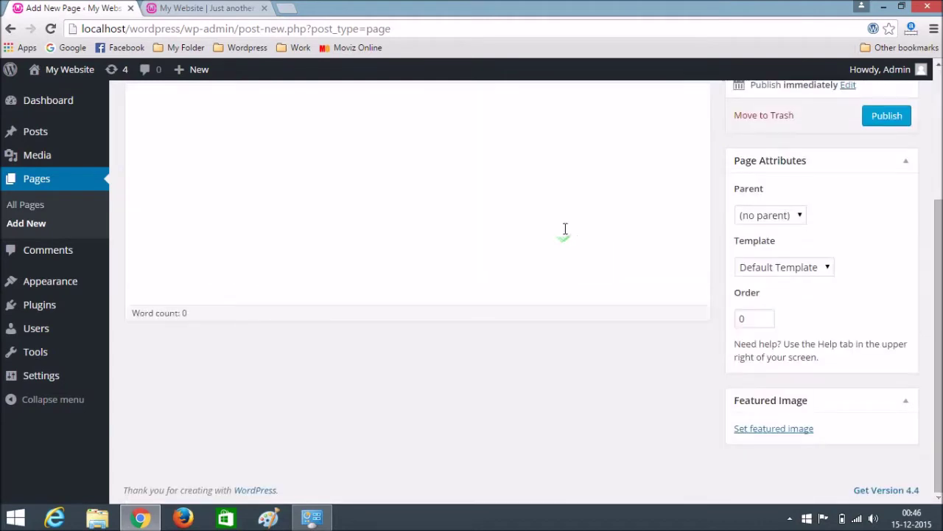
{"action": "left_click", "coordinate": [810, 270]}
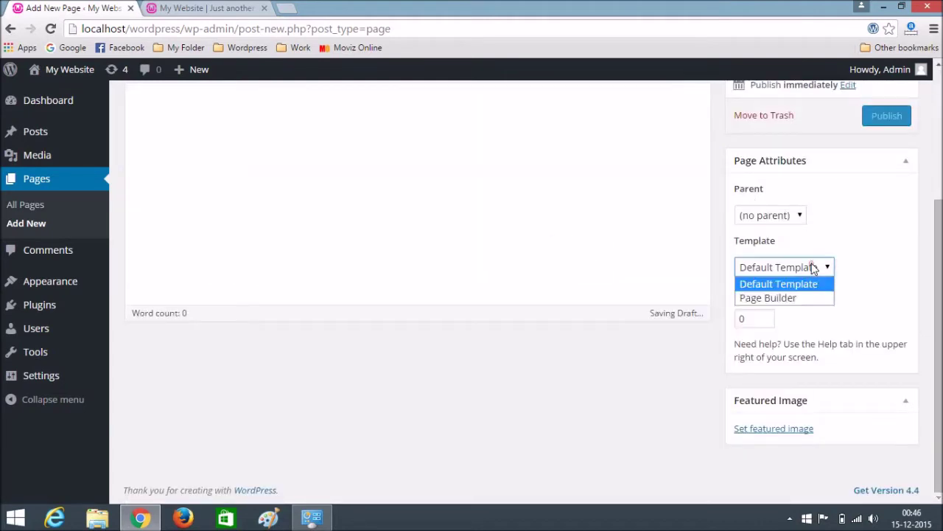
{"action": "left_click", "coordinate": [797, 296]}
{"action": "left_click", "coordinate": [887, 196]}
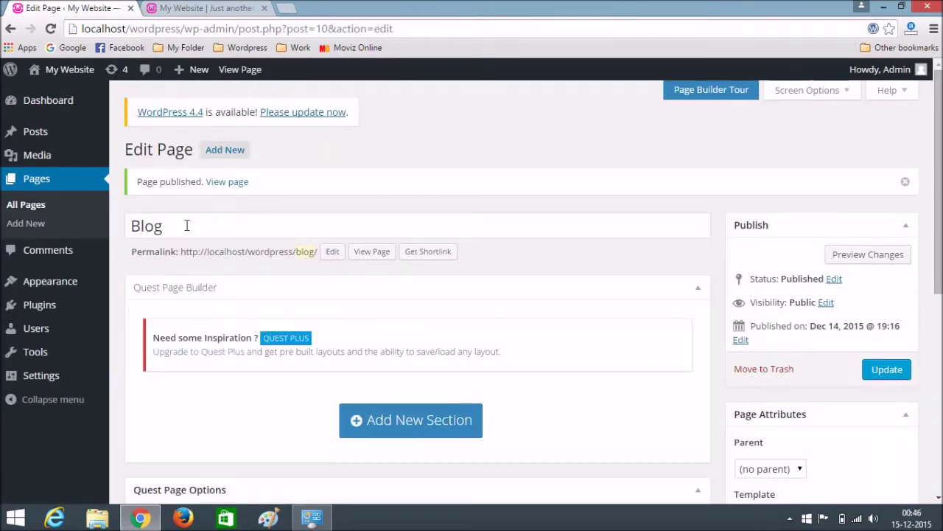
Set the site to display a static page, with Home as front page and Blog as posts page, and save the reading settings
{"action": "left_click", "coordinate": [47, 379]}
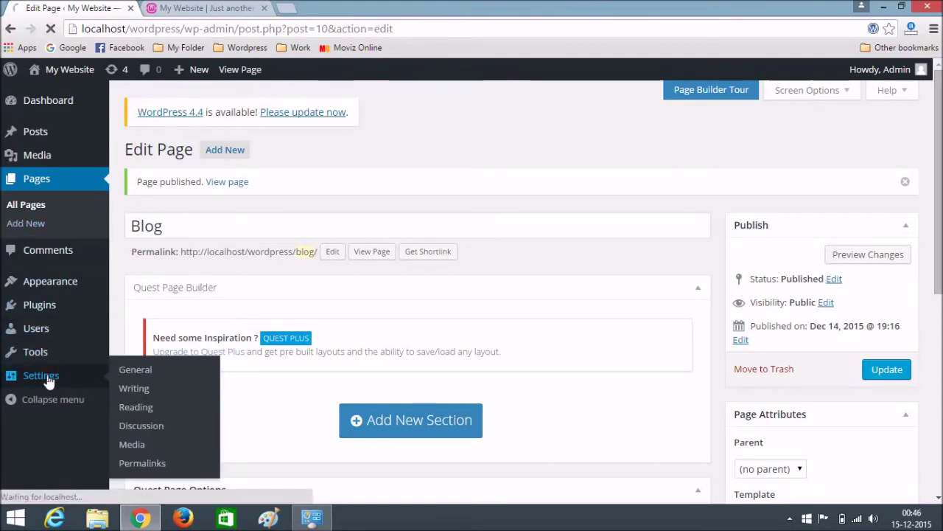
{"action": "scroll", "coordinate": [51, 346], "scroll_direction": "down", "scroll_amount": 1}
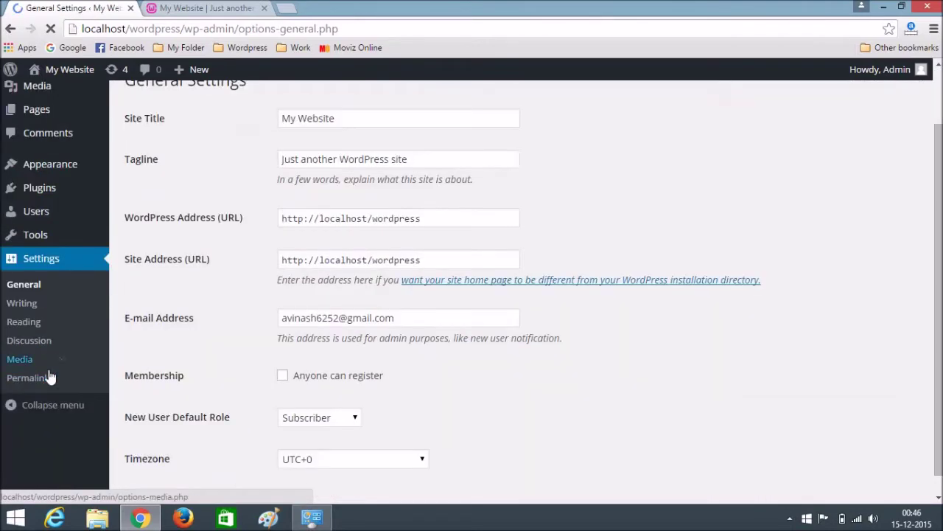
{"action": "left_click", "coordinate": [23, 322]}
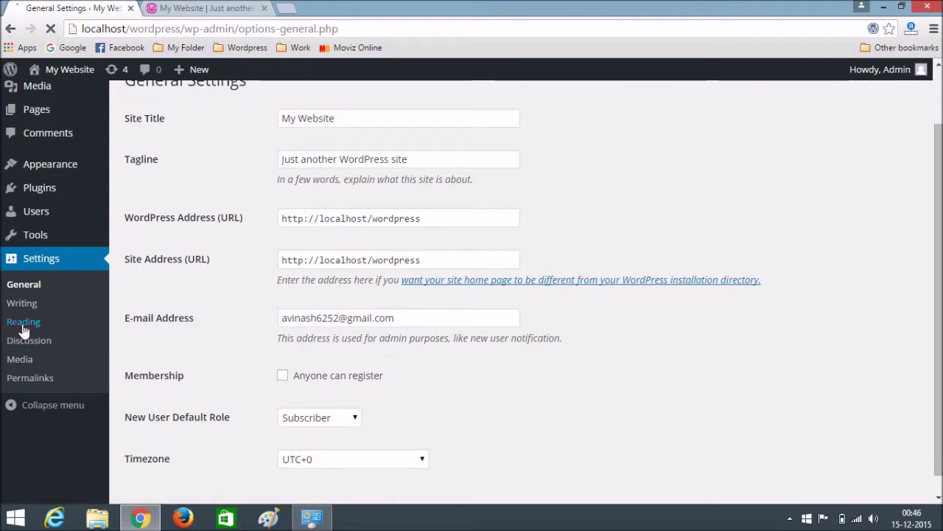
{"action": "left_click", "coordinate": [283, 214]}
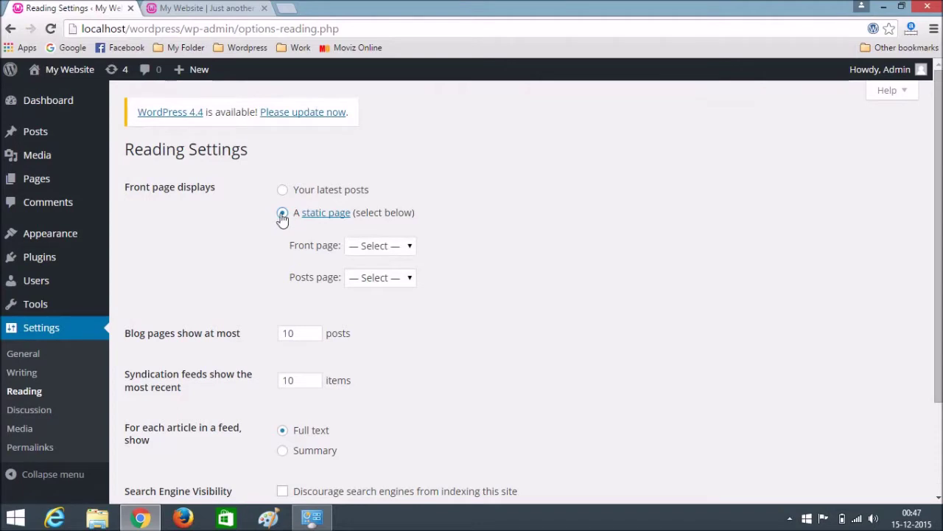
{"action": "left_click", "coordinate": [393, 250]}
{"action": "left_click", "coordinate": [364, 291]}
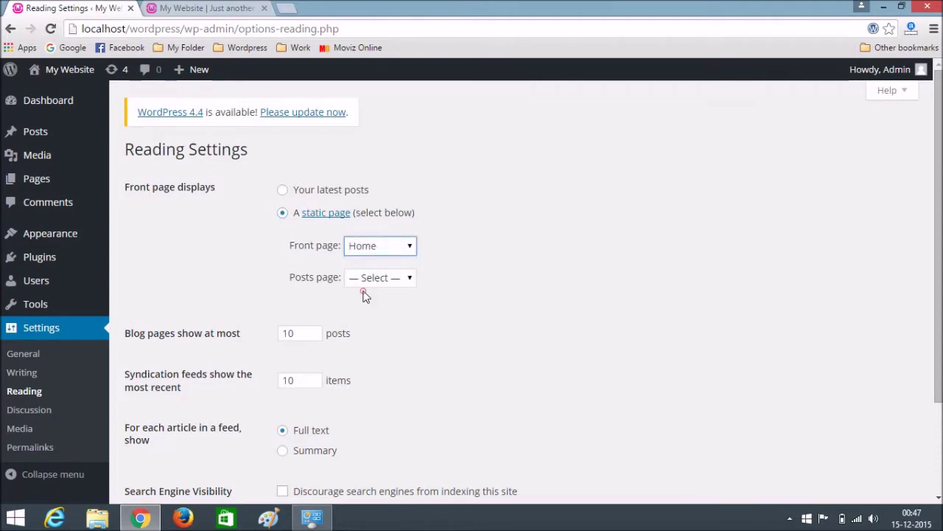
{"action": "left_click", "coordinate": [399, 277]}
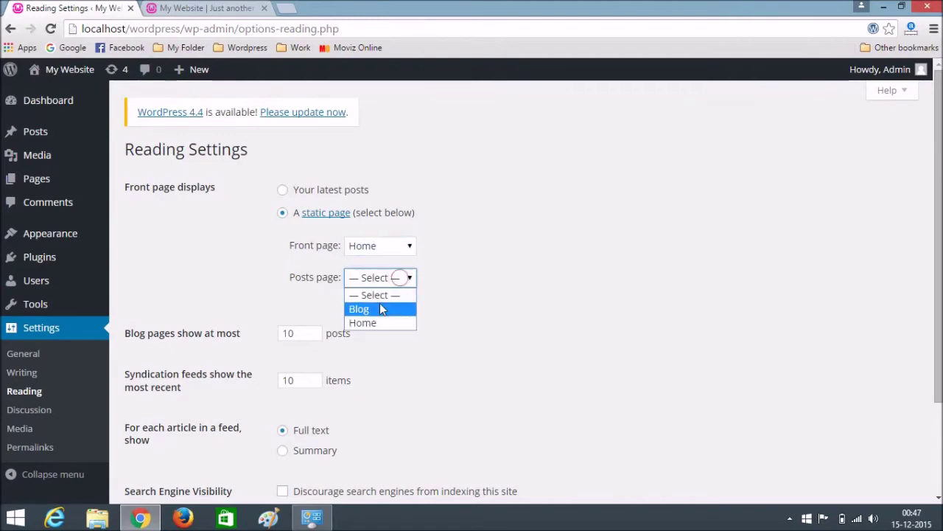
{"action": "left_click", "coordinate": [380, 305]}
{"action": "scroll", "coordinate": [381, 307], "scroll_direction": "down", "scroll_amount": 2}
{"action": "left_click", "coordinate": [150, 437]}
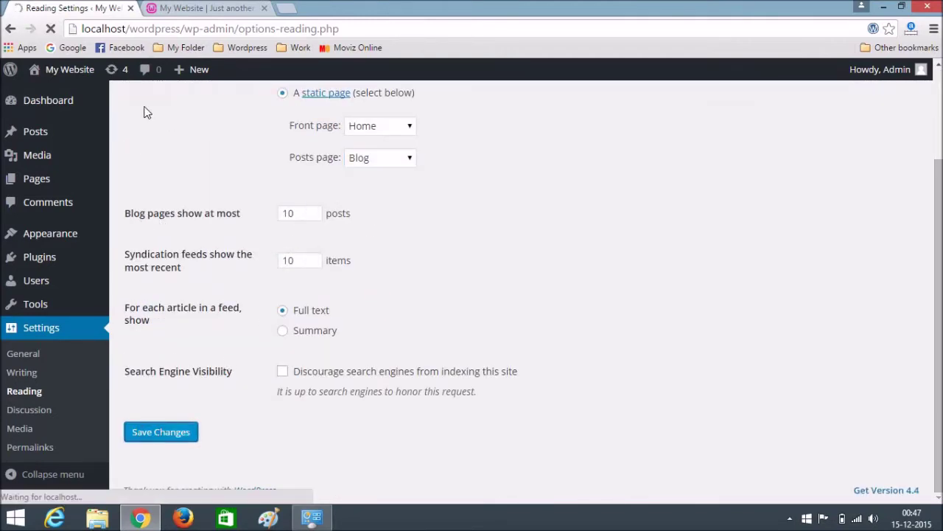
Reload the live site at localhost/wordpress/ to check its front page and navigation menu
{"action": "key", "text": "ctrl+Tab"}
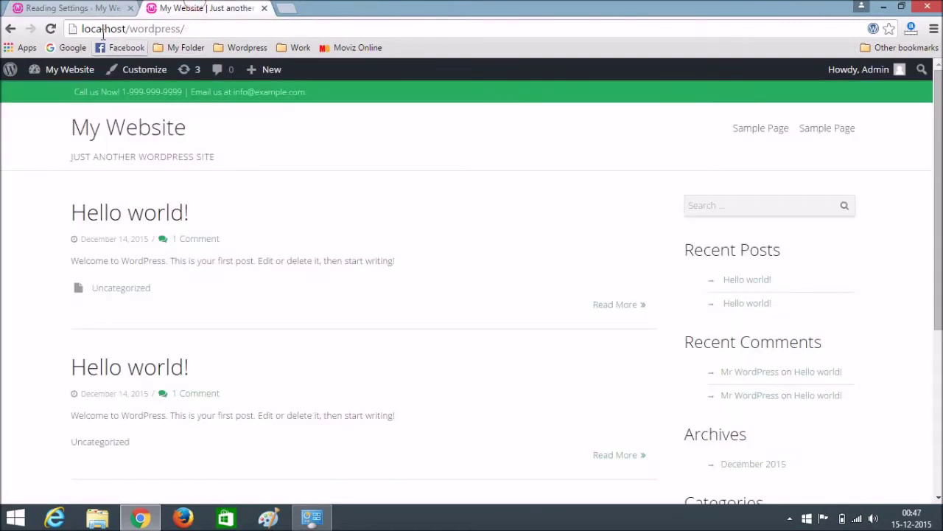
{"action": "left_click", "coordinate": [132, 29]}
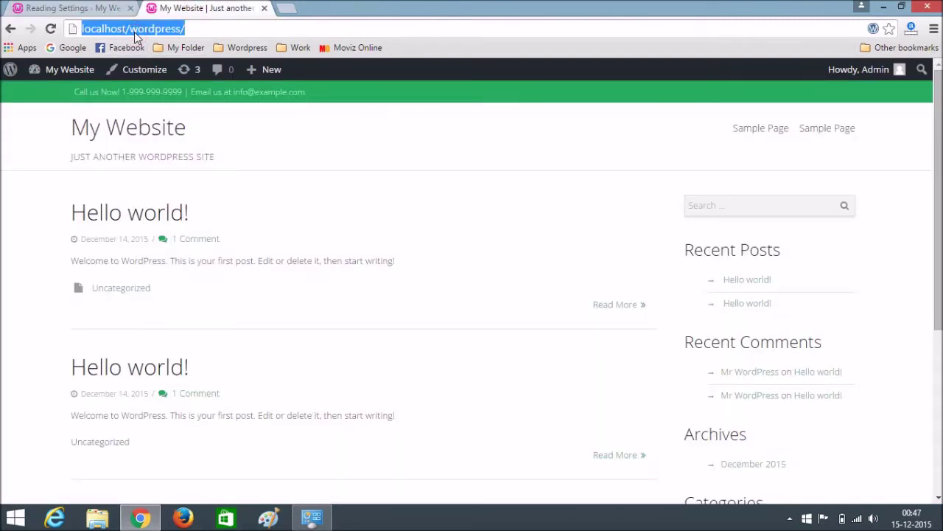
{"action": "key", "text": "Return"}
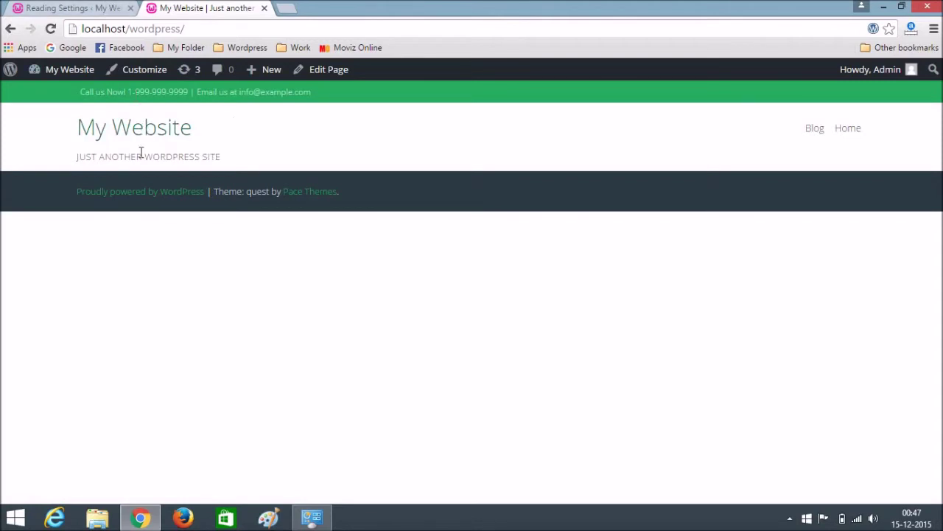
Open the Home page for editing and add a new section in the Quest Page Builder
{"action": "left_click", "coordinate": [56, 8]}
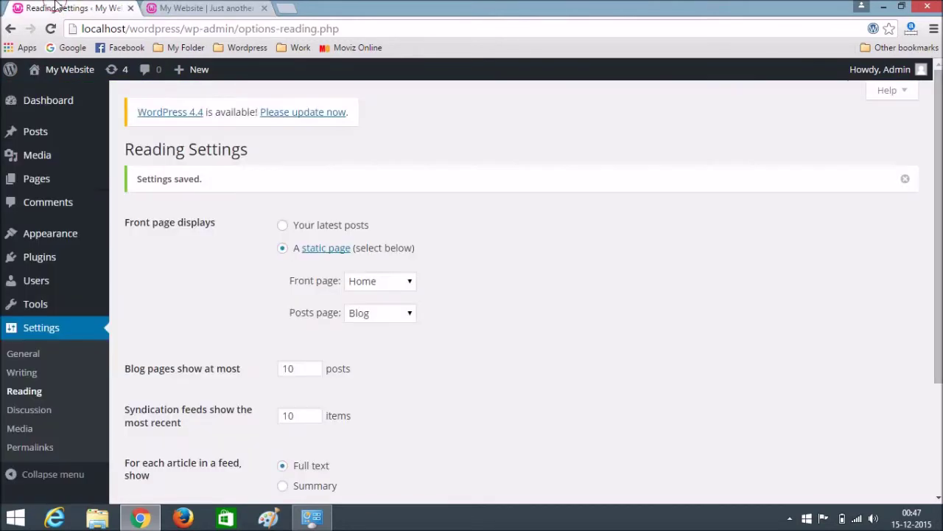
{"action": "left_click", "coordinate": [41, 184]}
{"action": "mouse_move", "coordinate": [176, 269]}
{"action": "left_click", "coordinate": [168, 291]}
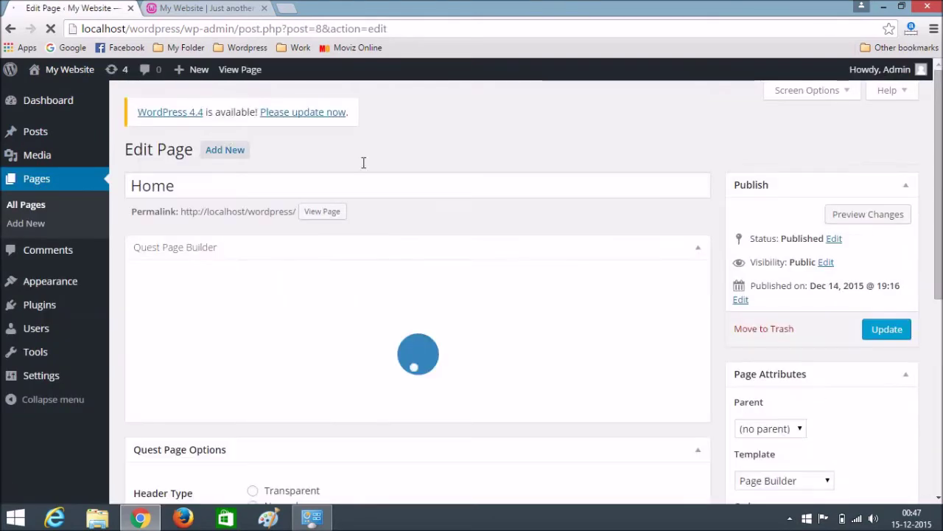
{"action": "scroll", "coordinate": [516, 151], "scroll_direction": "down", "scroll_amount": 4}
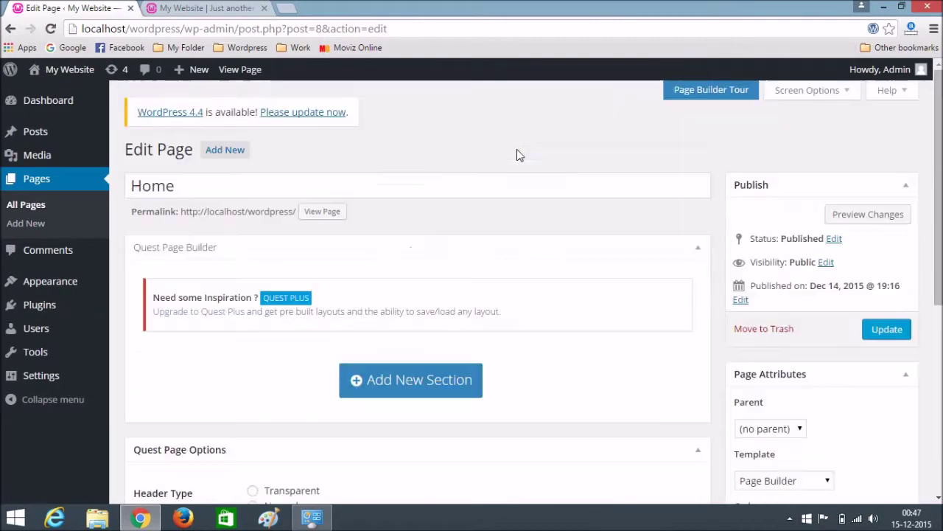
{"action": "scroll", "coordinate": [519, 158], "scroll_direction": "up", "scroll_amount": 3}
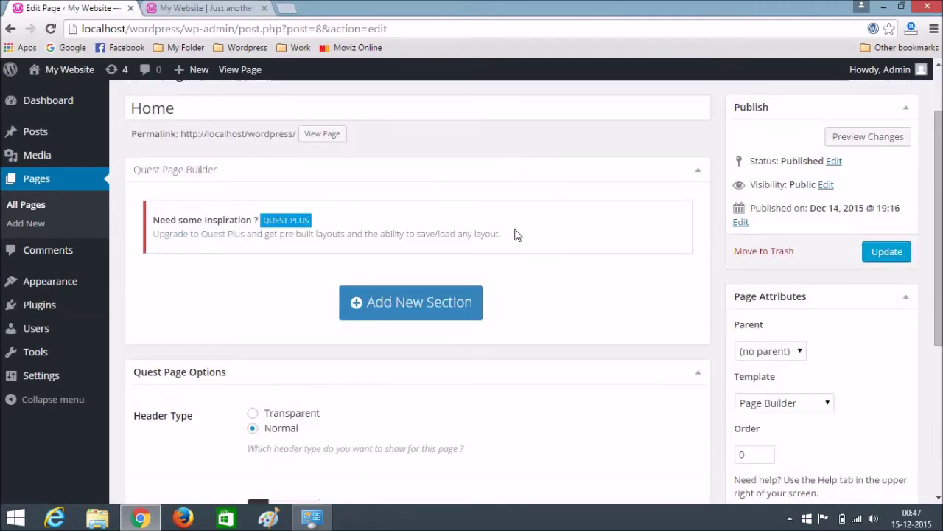
{"action": "left_click", "coordinate": [410, 310]}
{"action": "scroll", "coordinate": [255, 263], "scroll_direction": "up", "scroll_amount": 1}
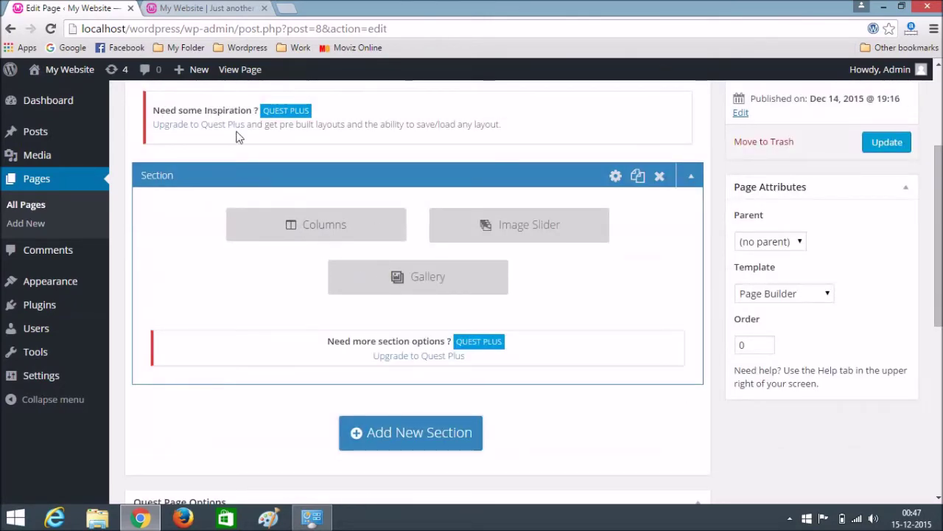
{"action": "left_click", "coordinate": [616, 178]}
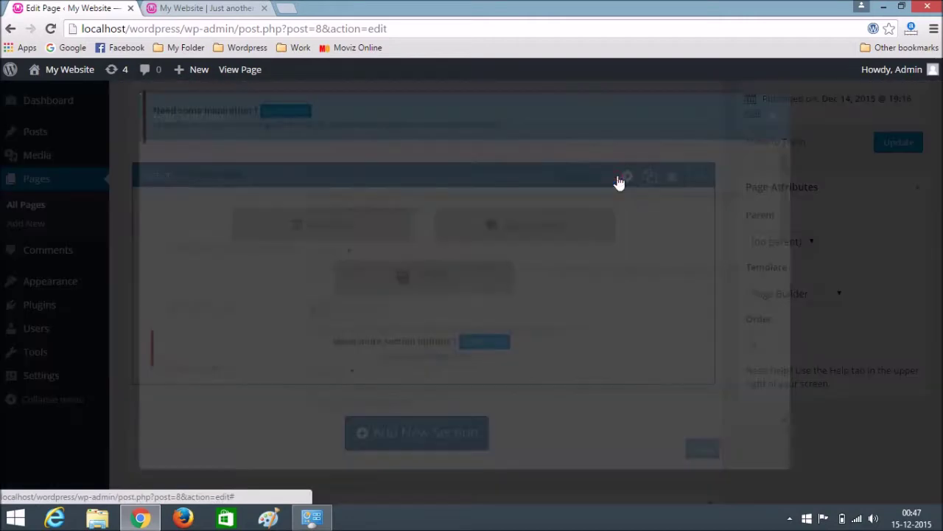
{"action": "left_click", "coordinate": [572, 178]}
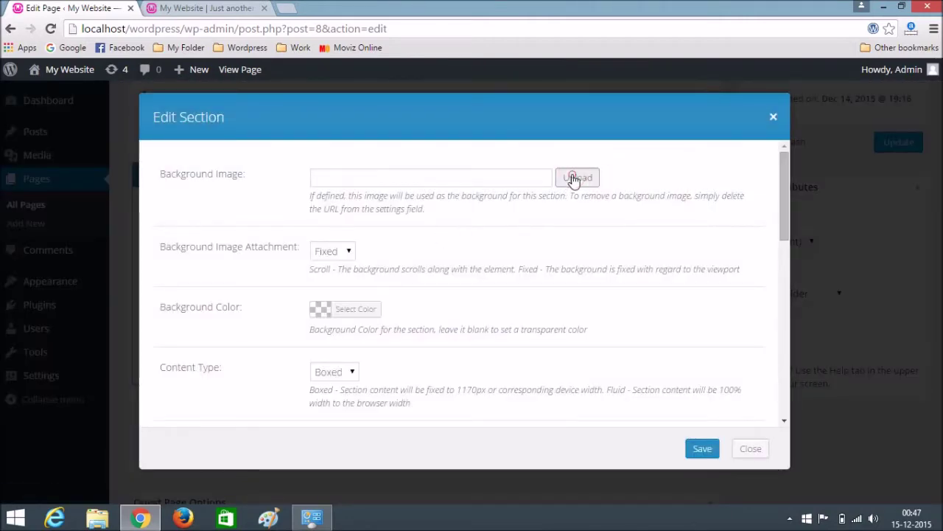
{"action": "left_click", "coordinate": [83, 126]}
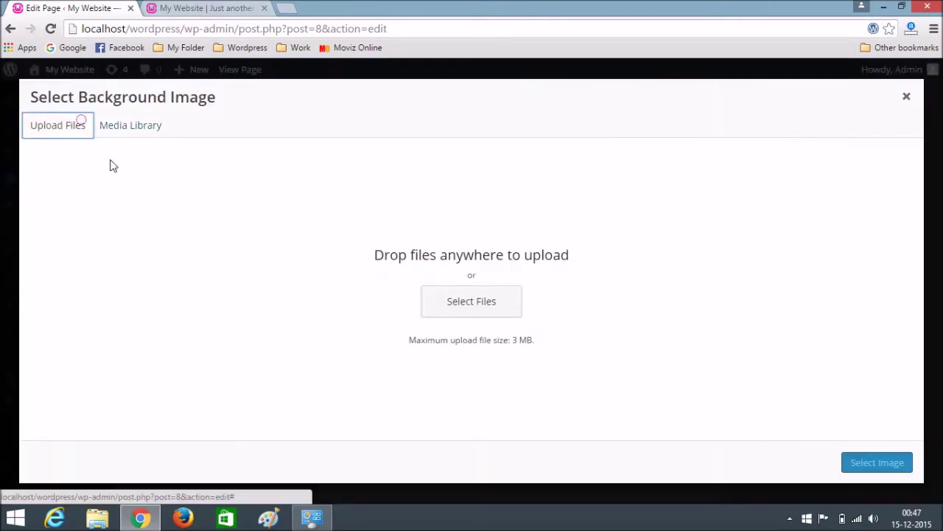
{"action": "left_click", "coordinate": [492, 303]}
{"action": "left_click", "coordinate": [395, 190]}
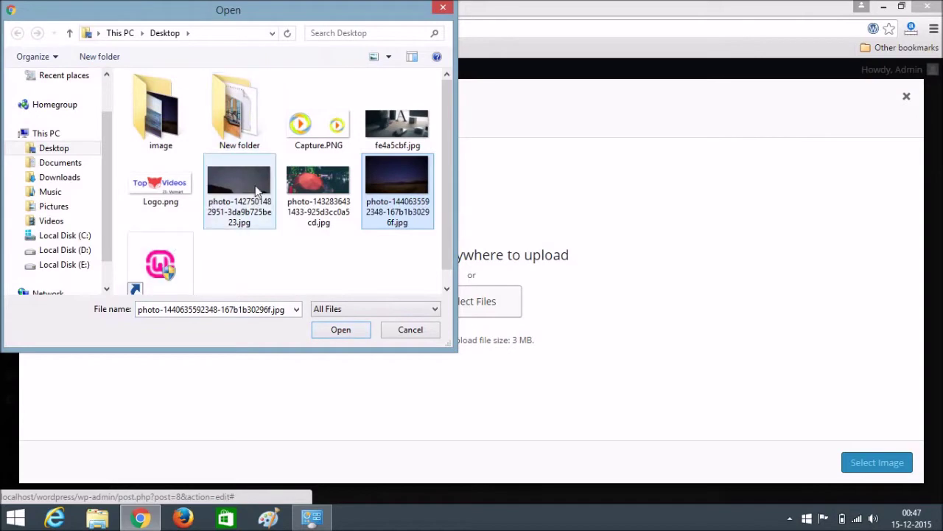
{"action": "double_click", "coordinate": [180, 117]}
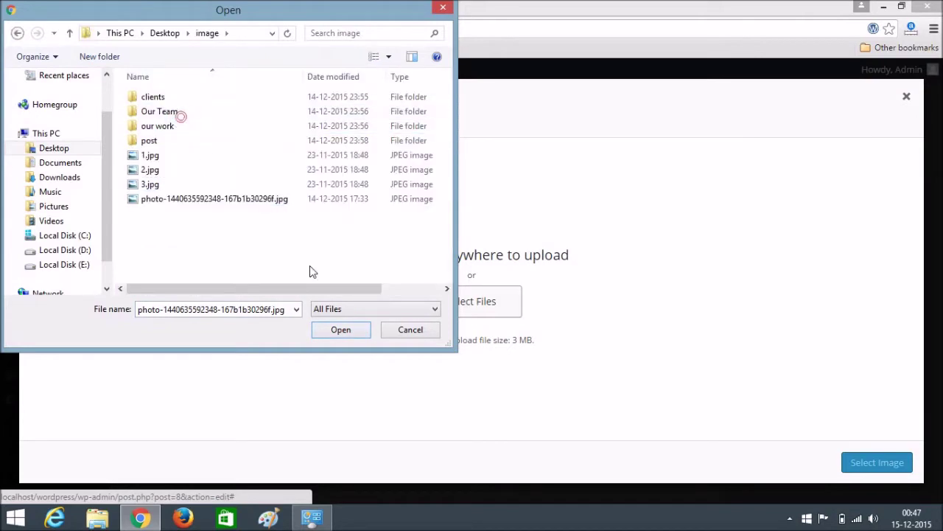
{"action": "left_click", "coordinate": [152, 206]}
{"action": "left_click", "coordinate": [153, 206]}
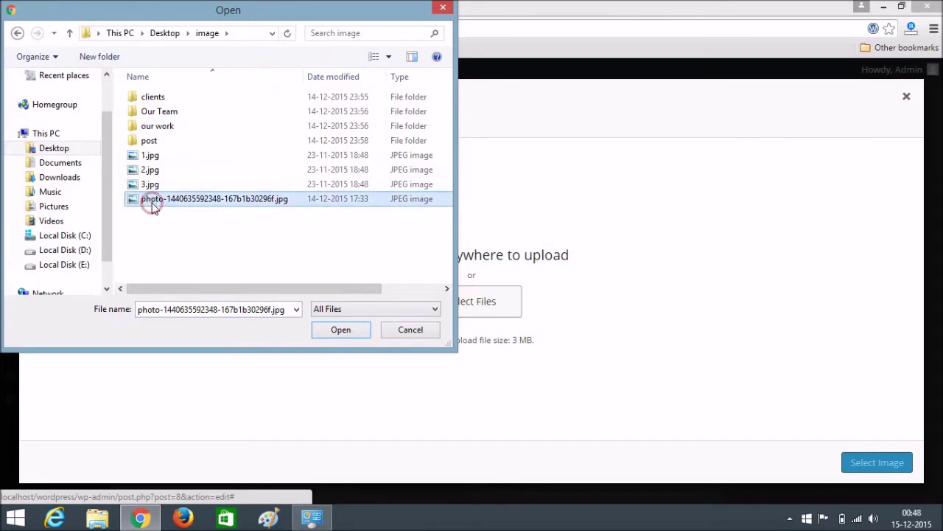
{"action": "left_click", "coordinate": [311, 250]}
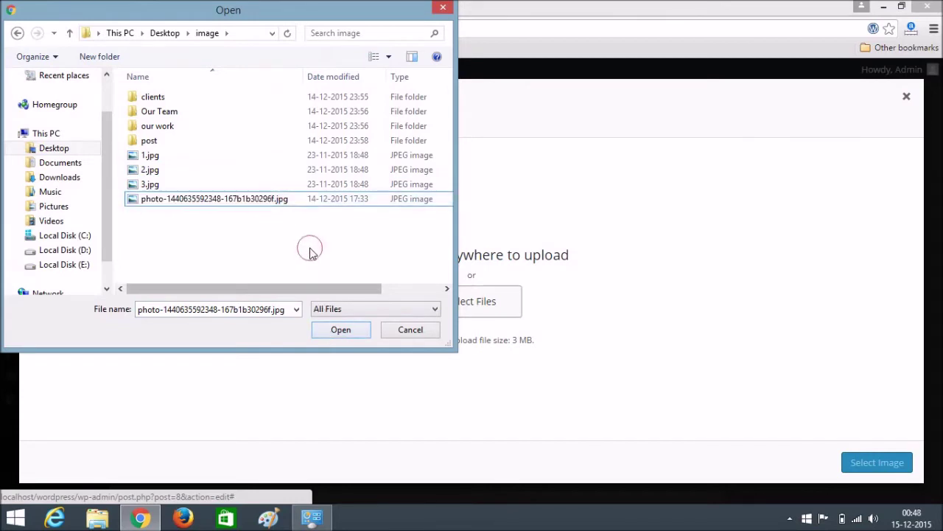
{"action": "left_click", "coordinate": [318, 201]}
{"action": "left_click", "coordinate": [342, 334]}
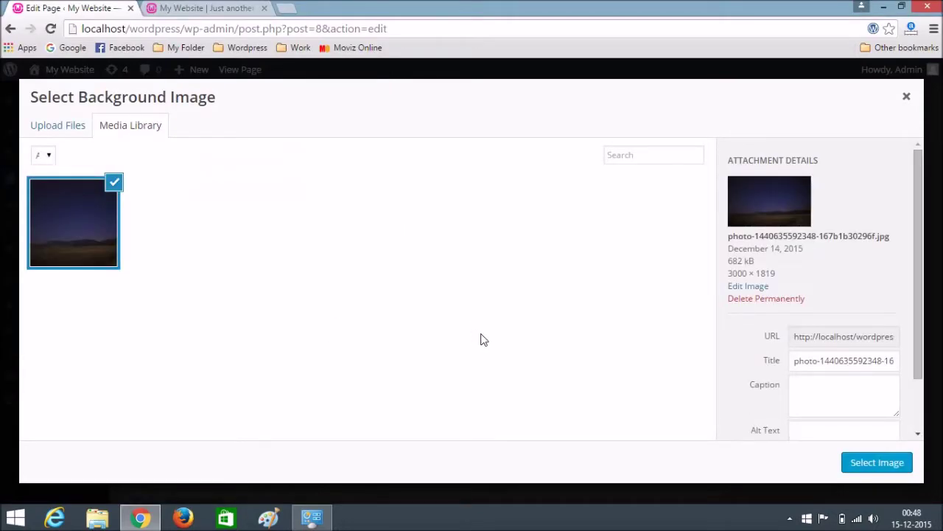
{"action": "left_click", "coordinate": [867, 462]}
Review the remaining section options, save the section settings and update the Home page
{"action": "scroll", "coordinate": [471, 280], "scroll_direction": "down", "scroll_amount": 3}
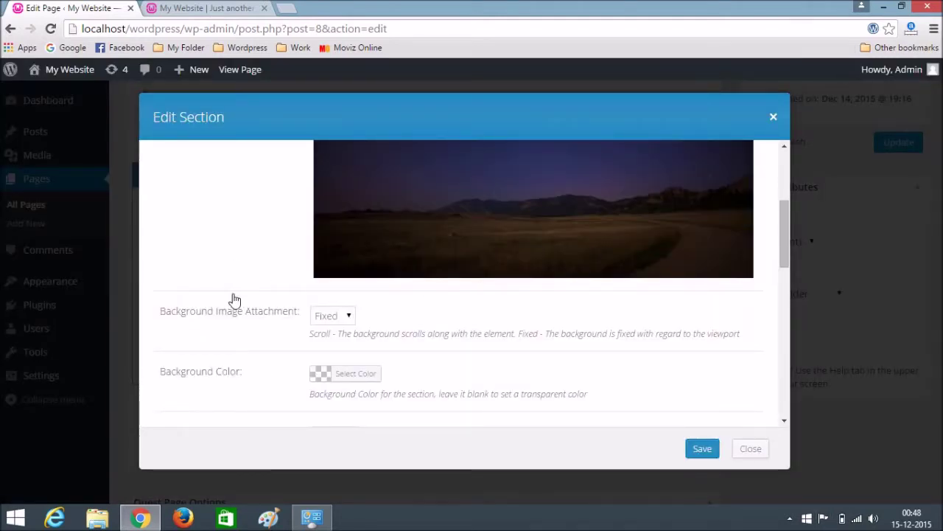
{"action": "scroll", "coordinate": [236, 298], "scroll_direction": "down", "scroll_amount": 5}
{"action": "scroll", "coordinate": [233, 298], "scroll_direction": "down", "scroll_amount": 2}
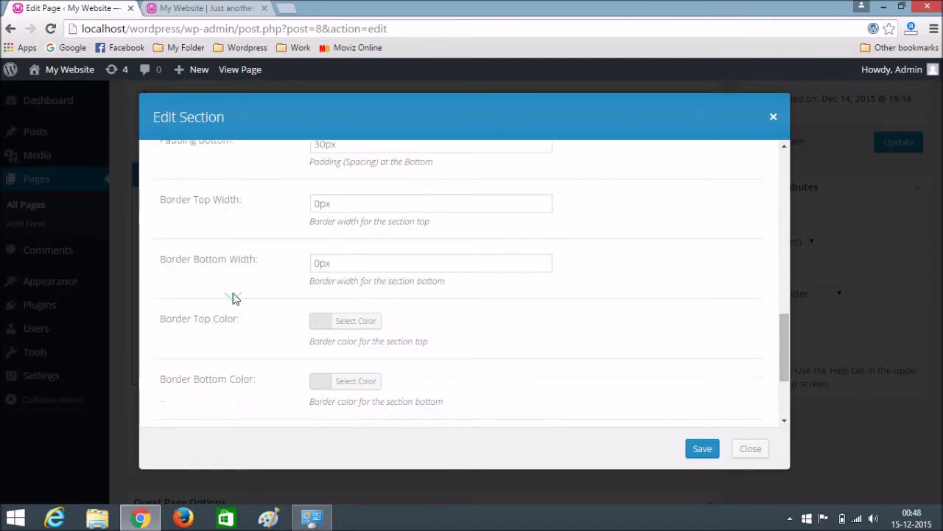
{"action": "left_click", "coordinate": [700, 451]}
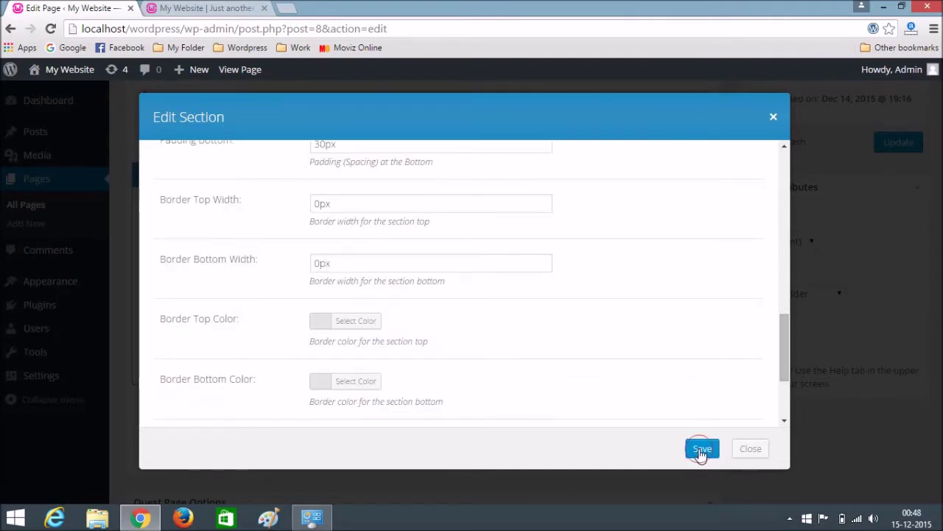
{"action": "scroll", "coordinate": [560, 317], "scroll_direction": "up", "scroll_amount": 1}
{"action": "scroll", "coordinate": [558, 315], "scroll_direction": "up", "scroll_amount": 2}
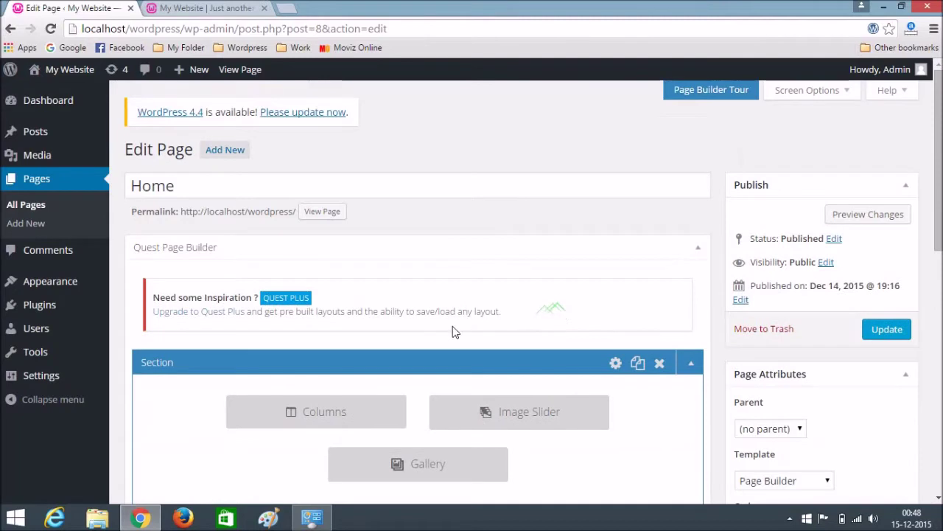
{"action": "left_click", "coordinate": [875, 338]}
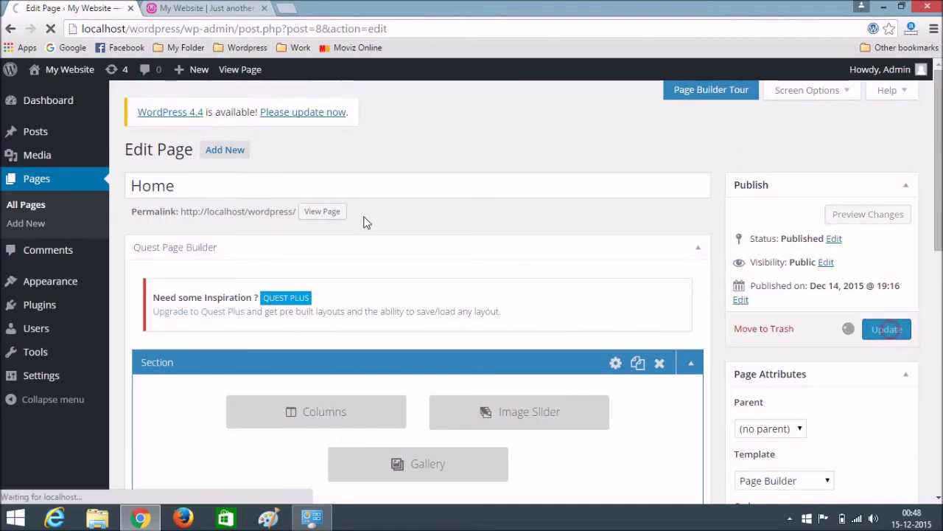
Reload the live site at localhost/wordpress/ to check the section's background image
{"action": "left_click", "coordinate": [190, 6]}
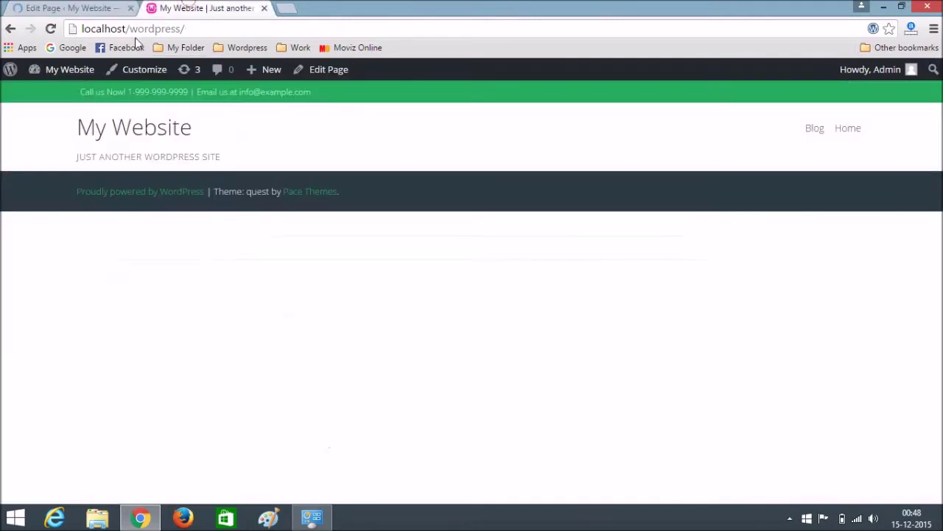
{"action": "left_click", "coordinate": [182, 28]}
{"action": "key", "text": "Return"}
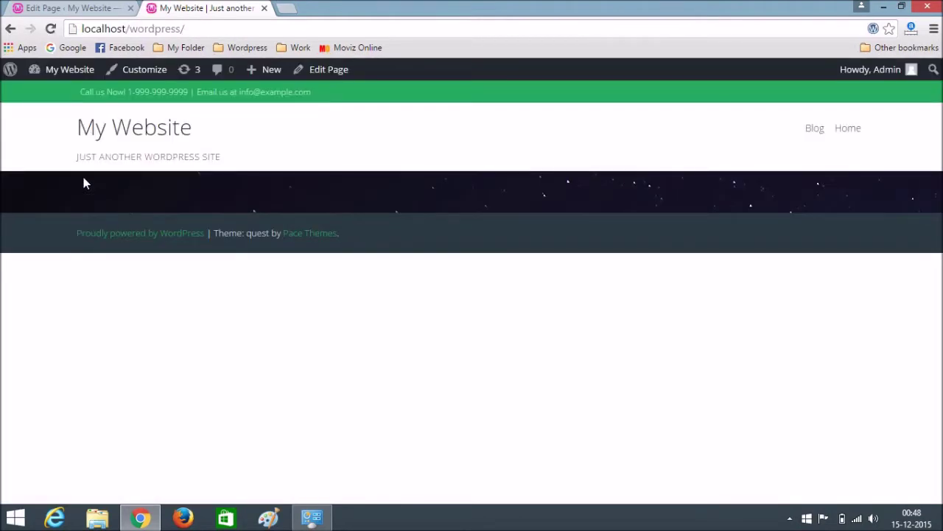
{"action": "left_click", "coordinate": [120, 199]}
{"action": "left_click", "coordinate": [134, 178]}
Set the Home page's header type to Transparent in the Quest Page Options
{"action": "left_click", "coordinate": [65, 8]}
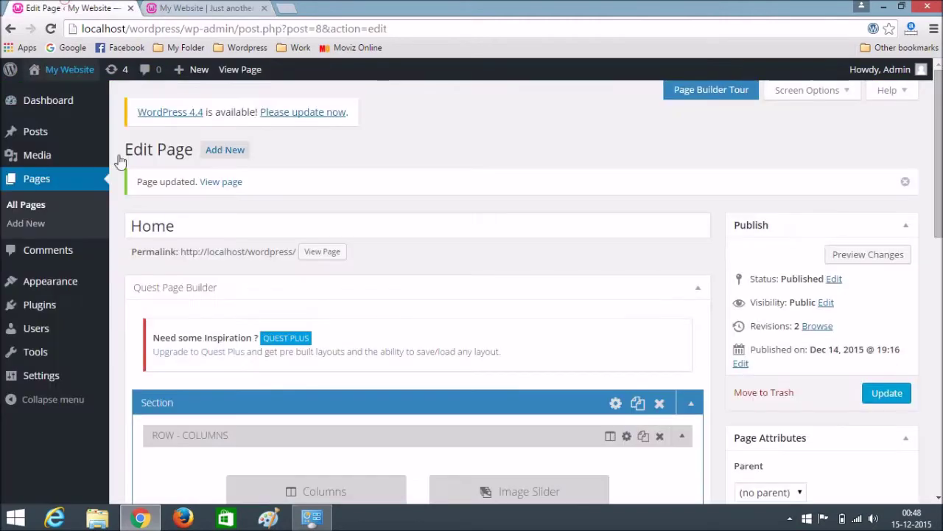
{"action": "scroll", "coordinate": [249, 267], "scroll_direction": "down", "scroll_amount": 3}
{"action": "scroll", "coordinate": [249, 268], "scroll_direction": "down", "scroll_amount": 5}
{"action": "scroll", "coordinate": [213, 270], "scroll_direction": "up", "scroll_amount": 3}
{"action": "scroll", "coordinate": [258, 261], "scroll_direction": "down", "scroll_amount": 4}
{"action": "left_click", "coordinate": [204, 8]}
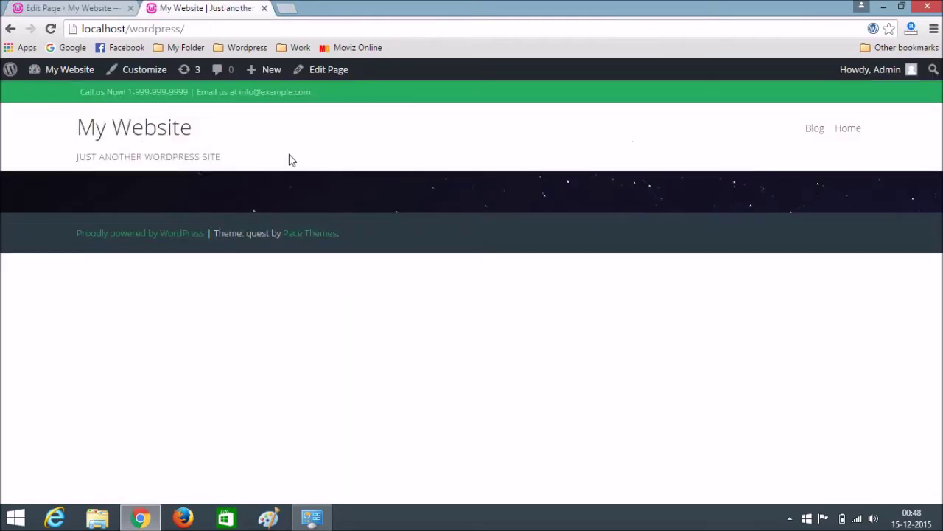
{"action": "left_click", "coordinate": [65, 8]}
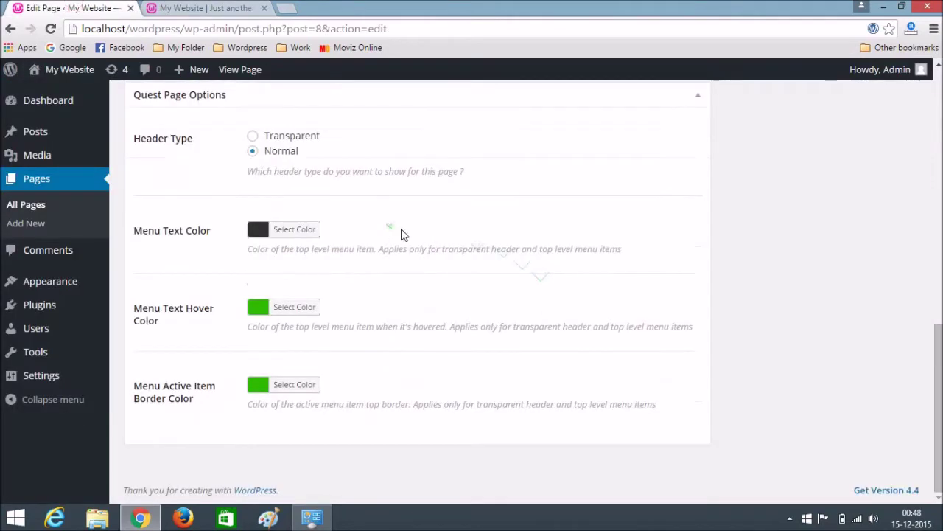
{"action": "left_click", "coordinate": [253, 137]}
Set the Menu Text Color to white (#ffffff) and update the Home page
{"action": "left_click", "coordinate": [295, 230]}
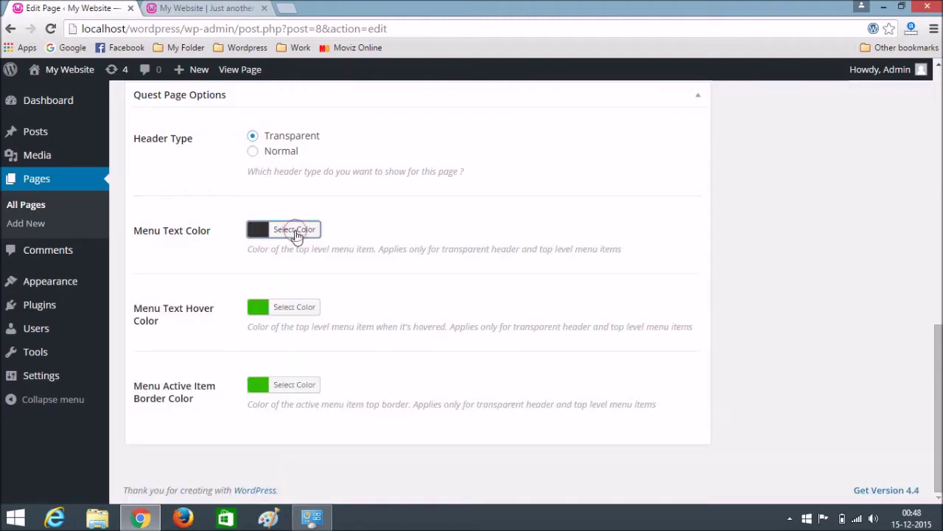
{"action": "scroll", "coordinate": [425, 278], "scroll_direction": "down", "scroll_amount": 1}
{"action": "left_click", "coordinate": [276, 225]}
{"action": "scroll", "coordinate": [543, 291], "scroll_direction": "up", "scroll_amount": 3}
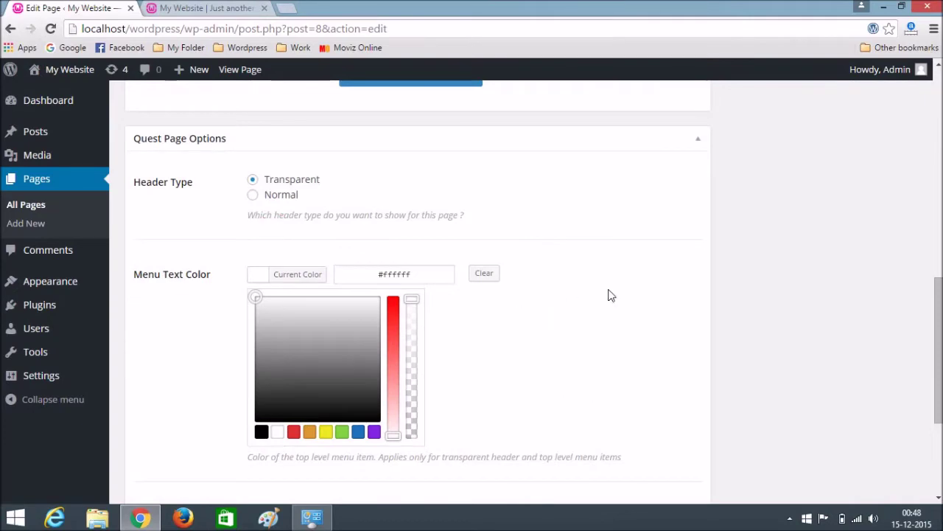
{"action": "scroll", "coordinate": [612, 295], "scroll_direction": "up", "scroll_amount": 5}
{"action": "left_click", "coordinate": [887, 179]}
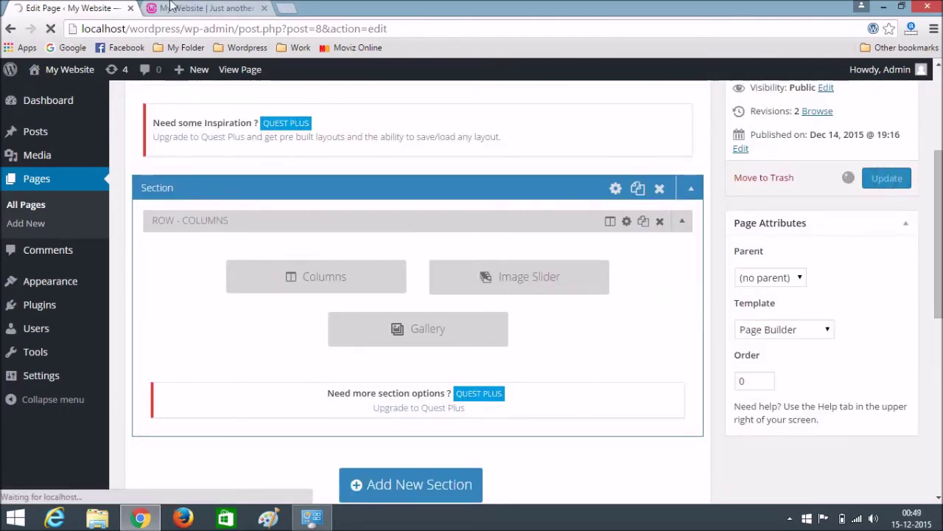
Reload the live site to check the transparent header and menu text, and return to the Home page's section in the editor
{"action": "left_click", "coordinate": [171, 8]}
{"action": "left_click", "coordinate": [146, 34]}
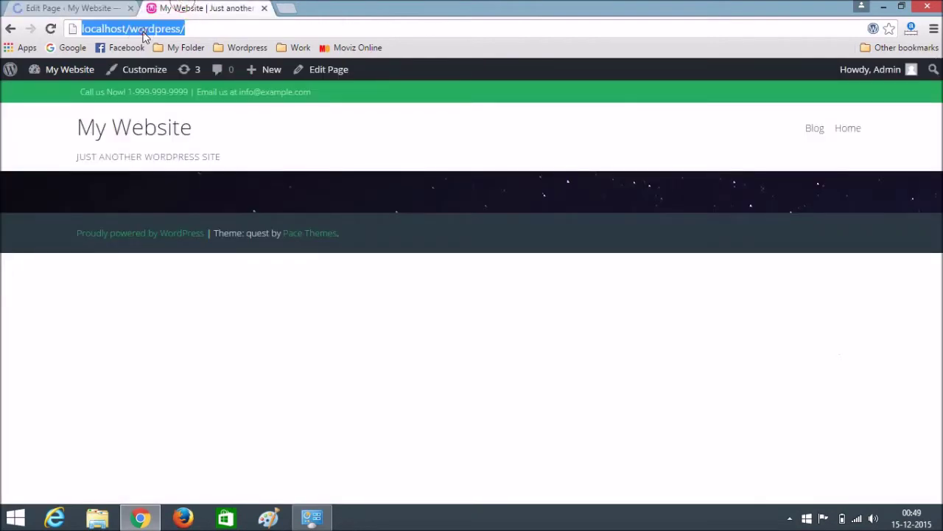
{"action": "key", "text": "Return"}
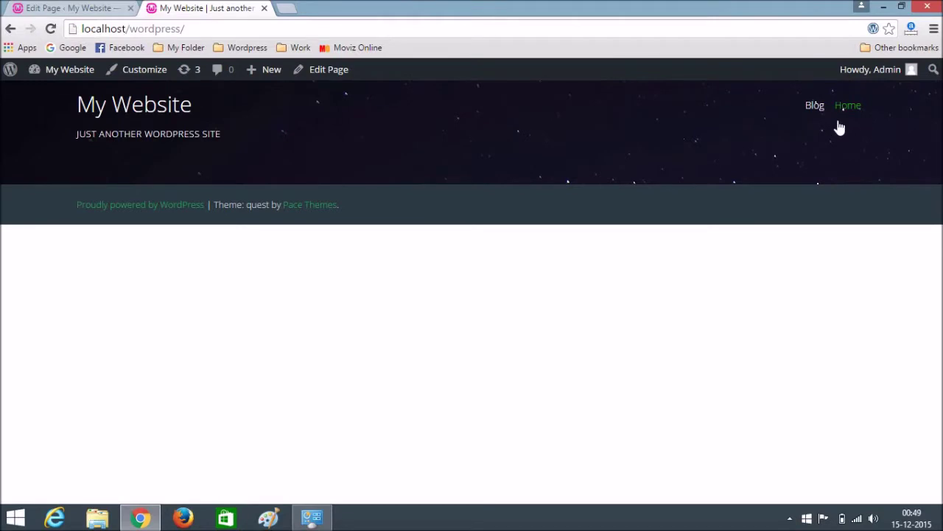
{"action": "left_click", "coordinate": [70, 8]}
{"action": "scroll", "coordinate": [516, 236], "scroll_direction": "down", "scroll_amount": 3}
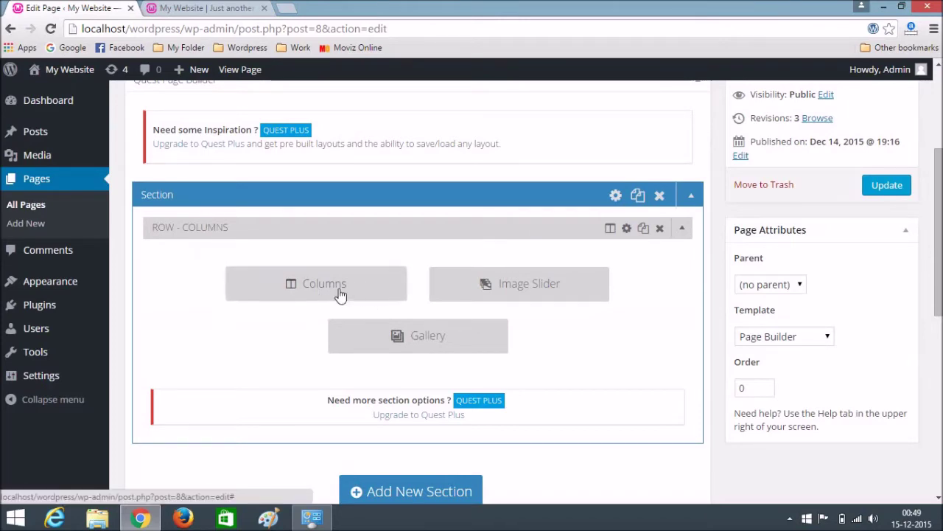
{"action": "scroll", "coordinate": [331, 290], "scroll_direction": "down", "scroll_amount": 2}
{"action": "scroll", "coordinate": [383, 260], "scroll_direction": "up", "scroll_amount": 2}
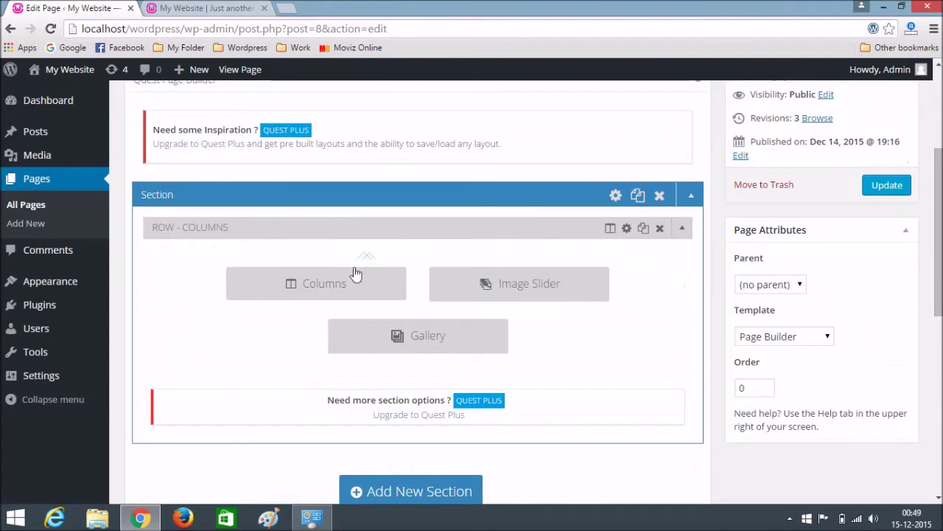
{"action": "left_click", "coordinate": [304, 294]}
{"action": "left_click", "coordinate": [305, 288]}
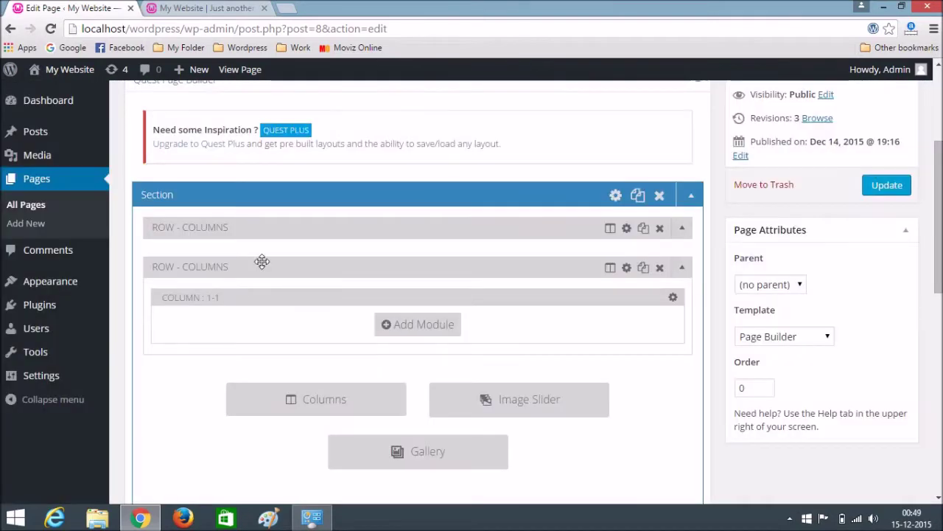
{"action": "left_click", "coordinate": [660, 267]}
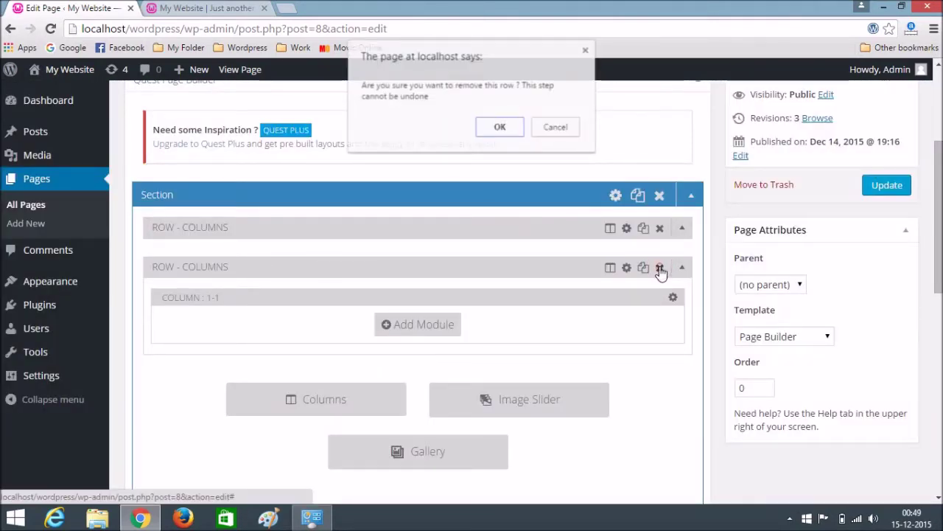
{"action": "left_click", "coordinate": [506, 130]}
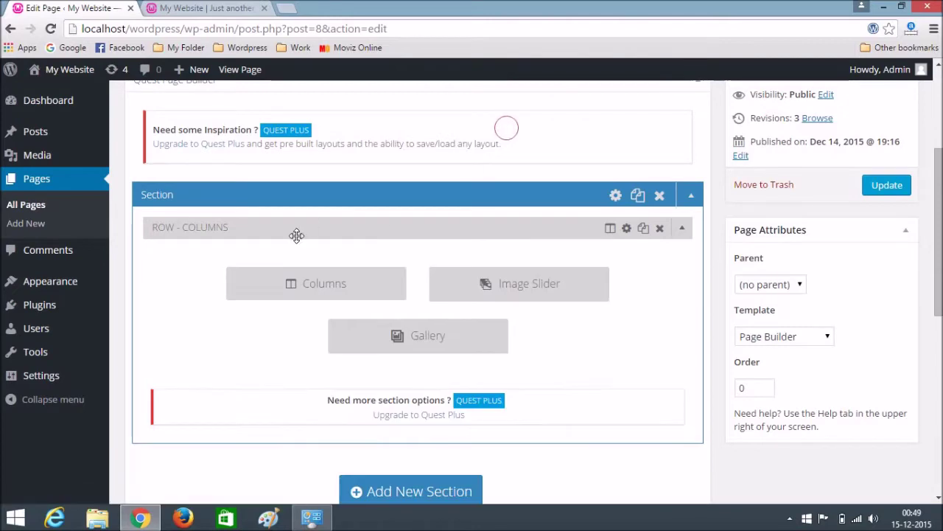
Add a columns row with the 1/1 layout to the section and insert a Text module into its column
{"action": "left_click", "coordinate": [319, 288]}
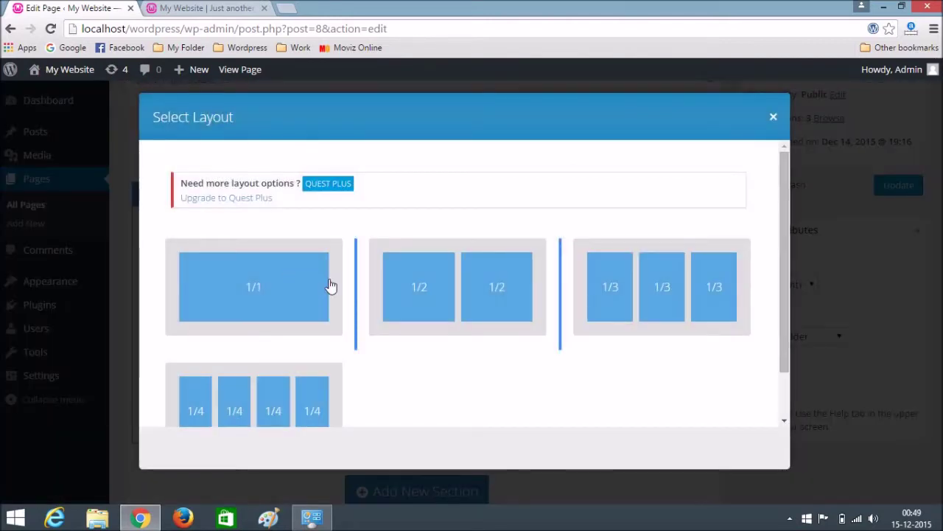
{"action": "left_click", "coordinate": [239, 285]}
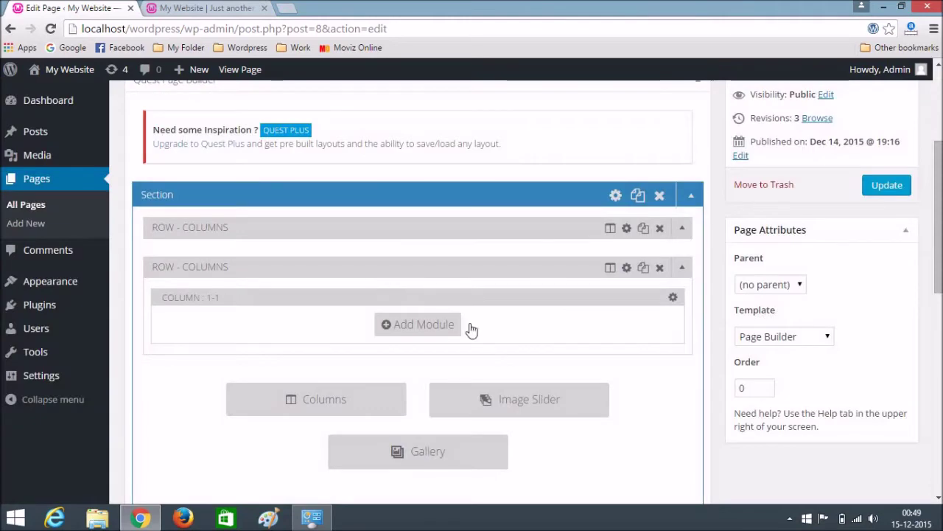
{"action": "left_click", "coordinate": [422, 327]}
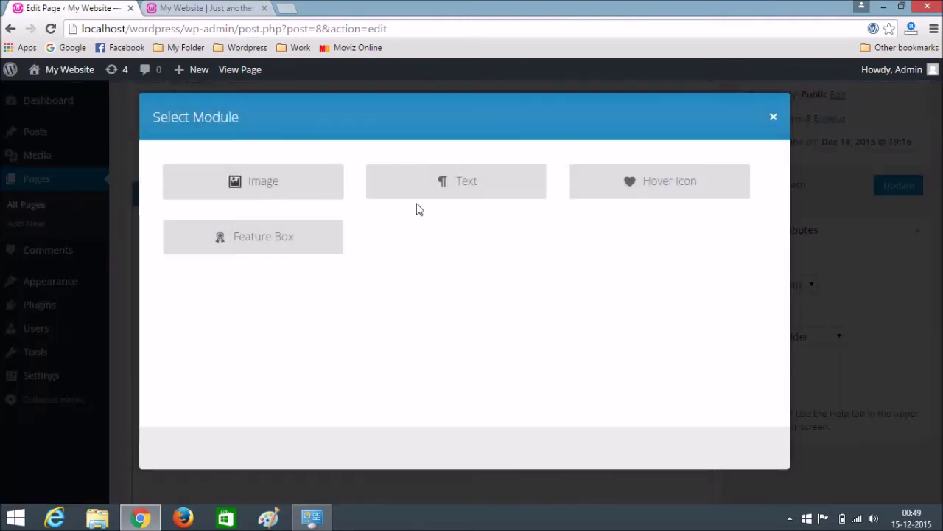
{"action": "left_click", "coordinate": [460, 193]}
Enter the text "Build Your Own Website !" in the Text module's content using the visual editor
{"action": "left_click", "coordinate": [376, 251]}
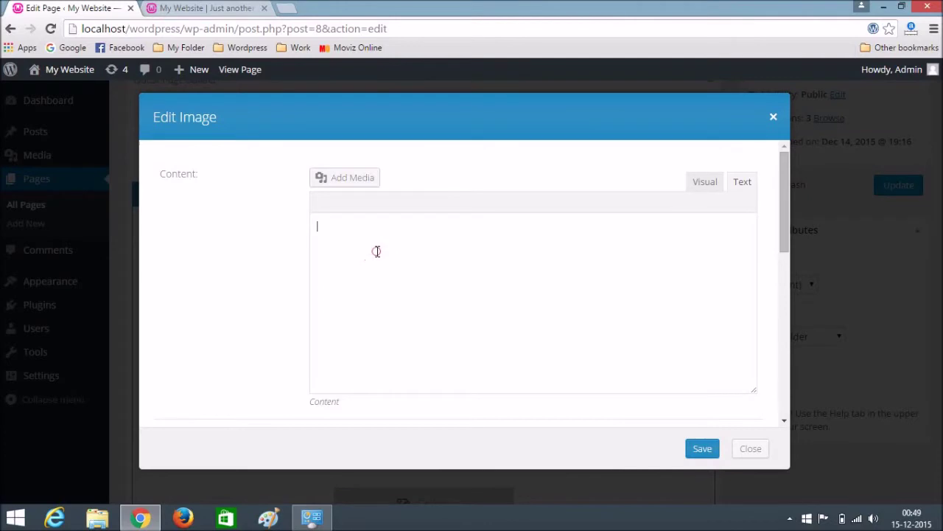
{"action": "left_click", "coordinate": [705, 189]}
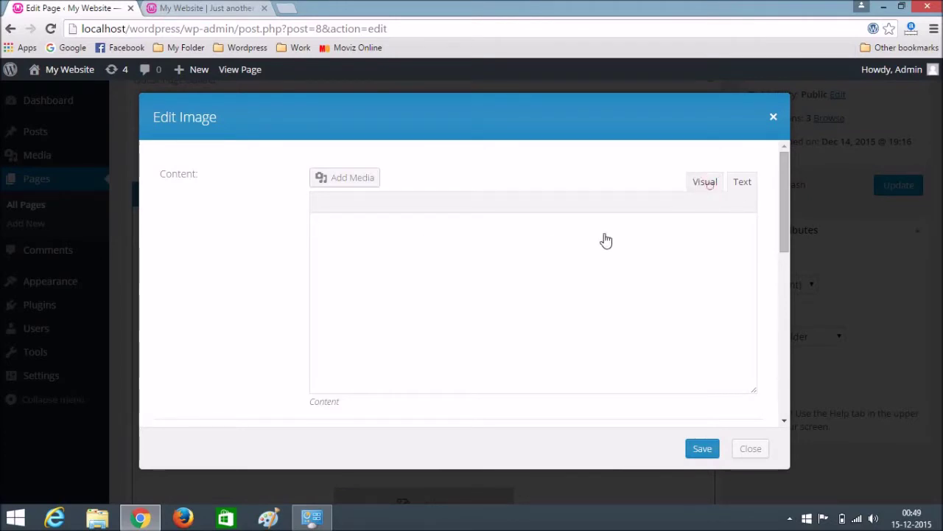
{"action": "left_click", "coordinate": [516, 238]}
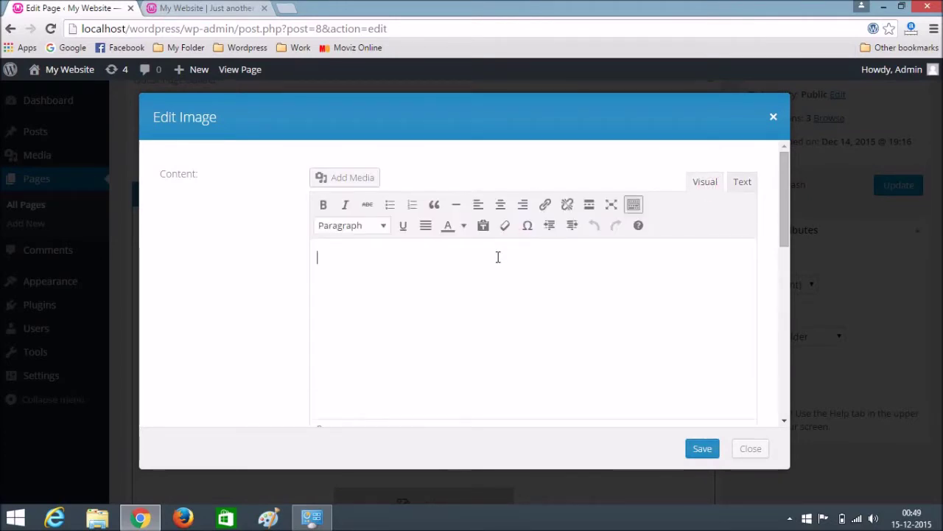
{"action": "type", "text": "Wuild"}
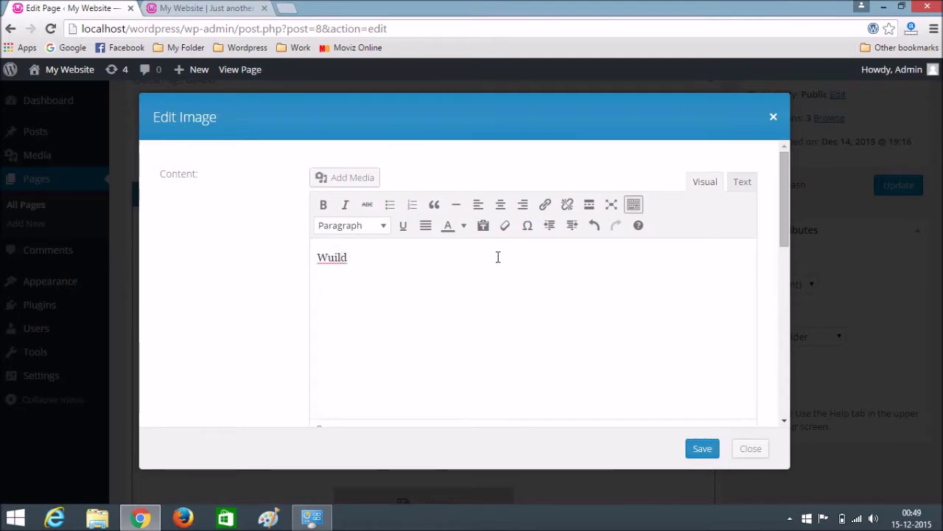
{"action": "key", "text": "BackSpace"}
{"action": "key", "text": "BackSpace"}
{"action": "key", "text": "BackSpace"}
{"action": "key", "text": "BackSpace"}
{"action": "key", "text": "BackSpace"}
{"action": "key", "text": "BackSpace"}
{"action": "type", "text": "Bu"}
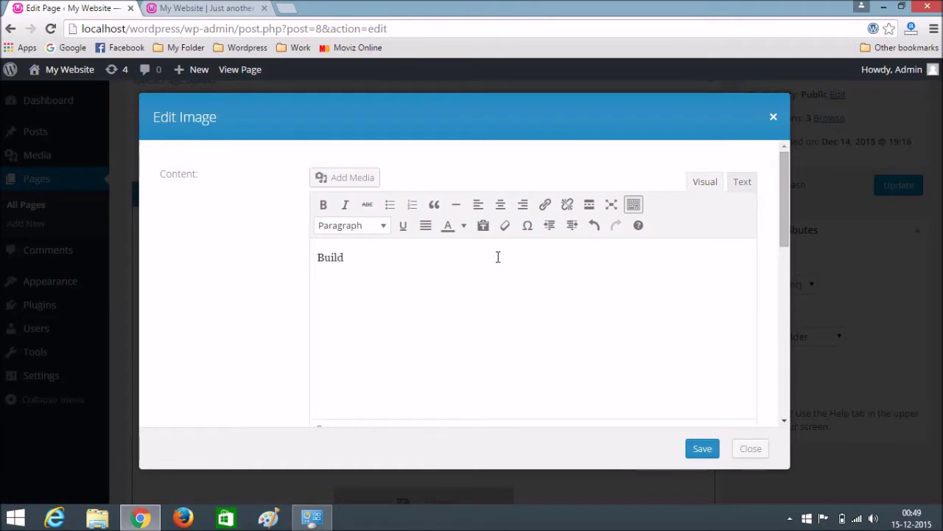
{"action": "type", "text": "ild Your Oewn "}
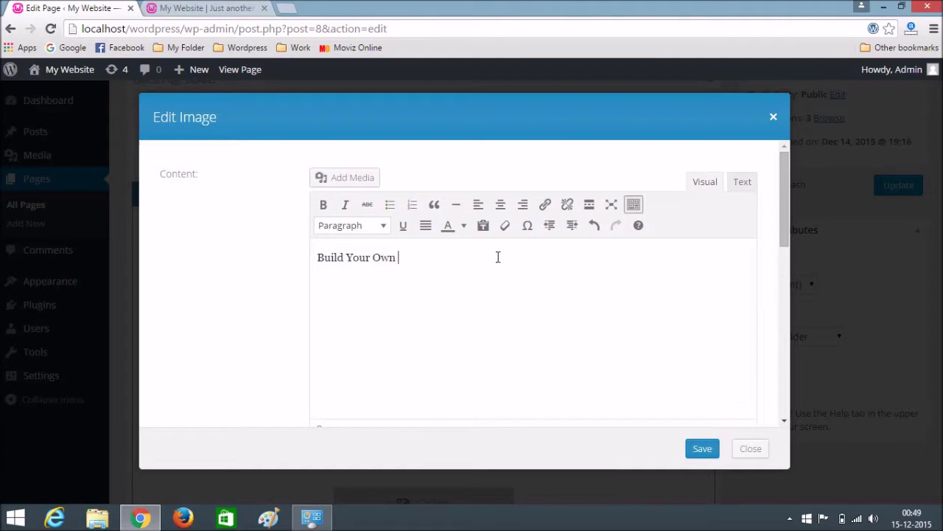
{"action": "type", "text": "Website"}
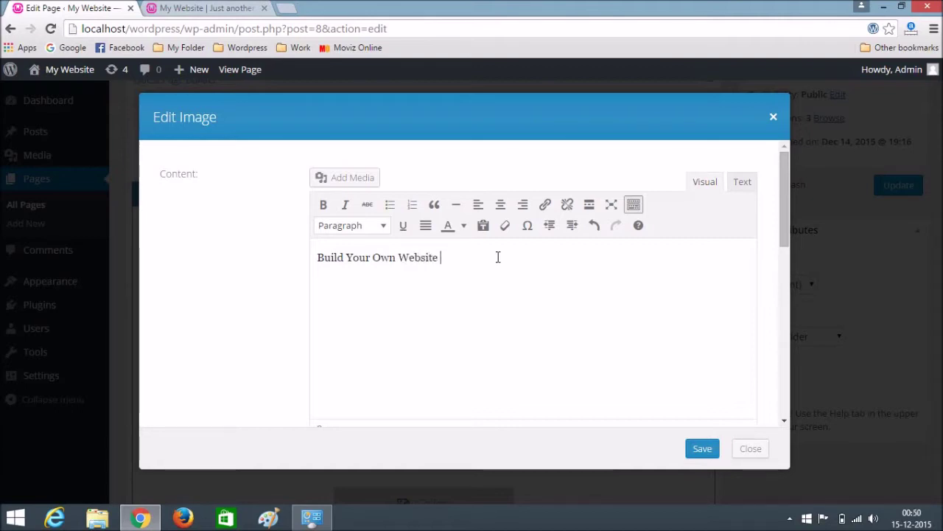
{"action": "type", "text": " !"}
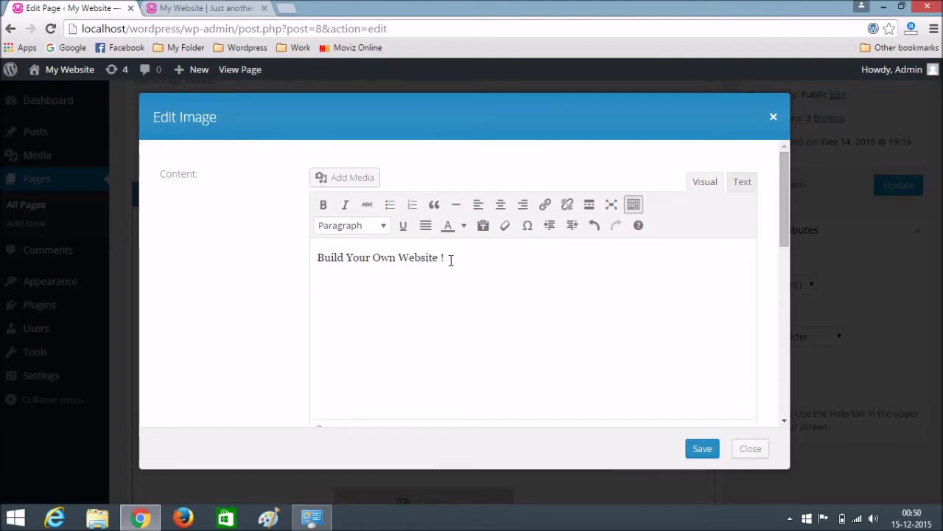
Format "Build Your Own Website !" as a centered Heading 1, then save the module and update the Home page
{"action": "left_click_drag", "start_coordinate": [449, 259], "coordinate": [311, 260]}
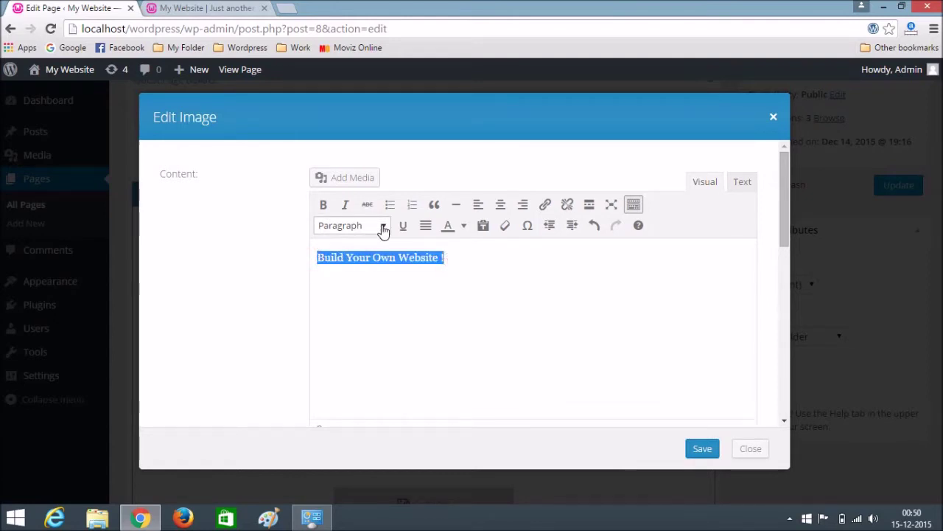
{"action": "left_click", "coordinate": [384, 229]}
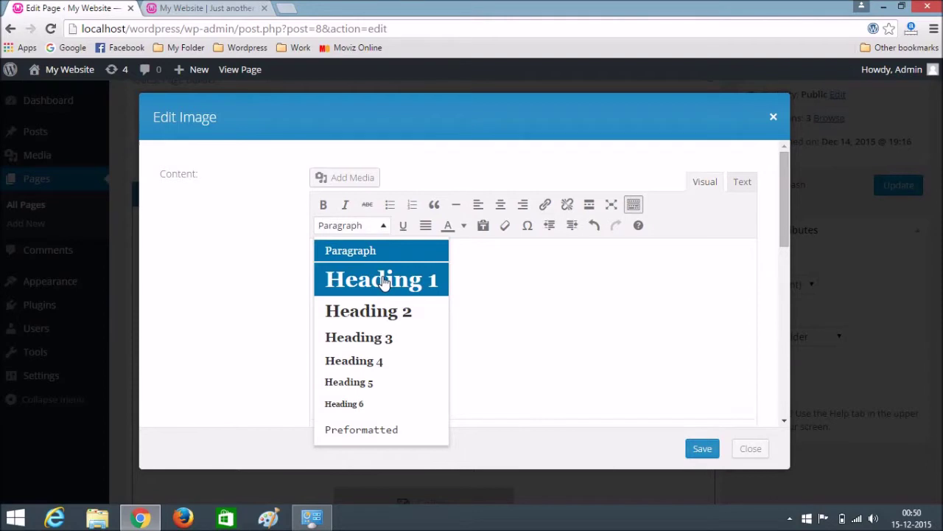
{"action": "left_click", "coordinate": [383, 282]}
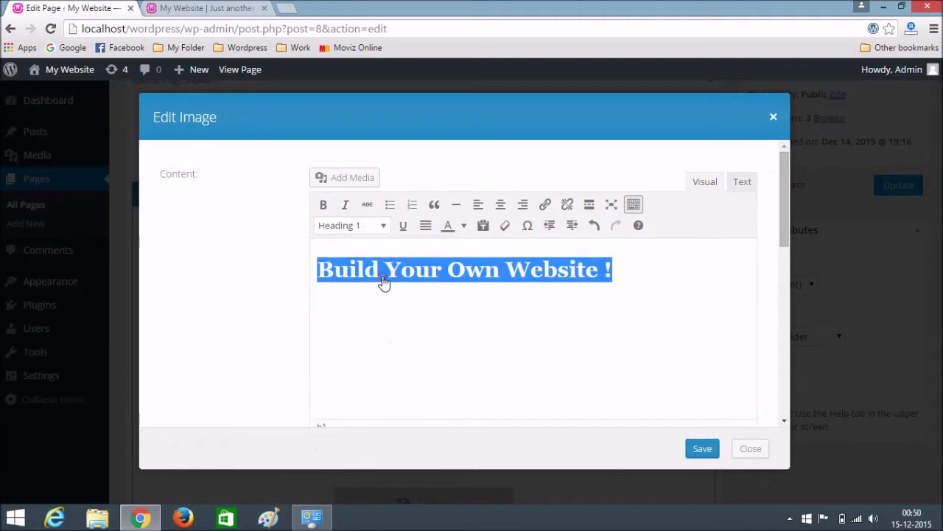
{"action": "left_click", "coordinate": [499, 208]}
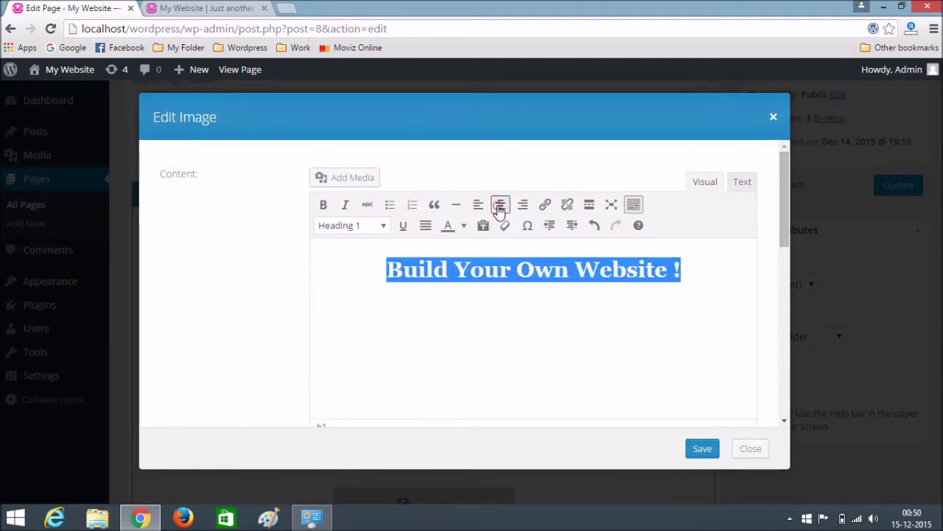
{"action": "left_click", "coordinate": [711, 264]}
{"action": "left_click", "coordinate": [701, 450]}
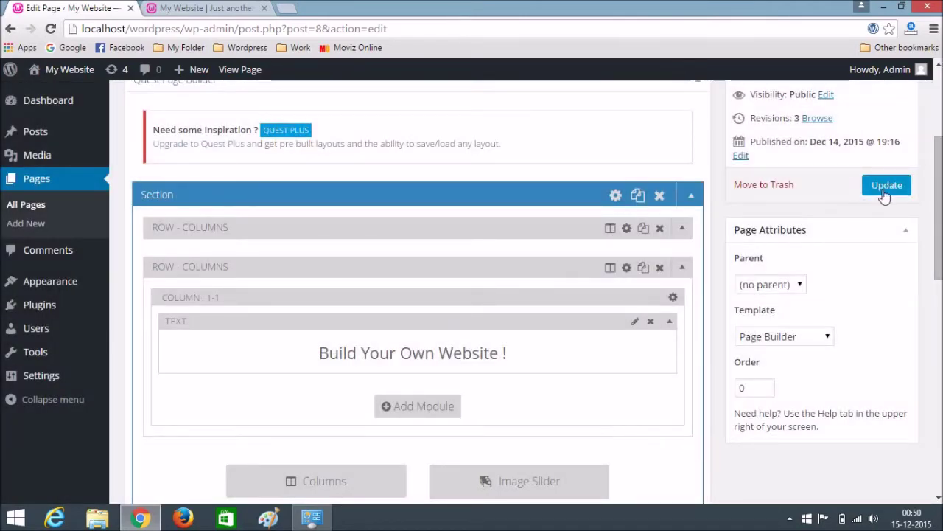
{"action": "left_click", "coordinate": [886, 188]}
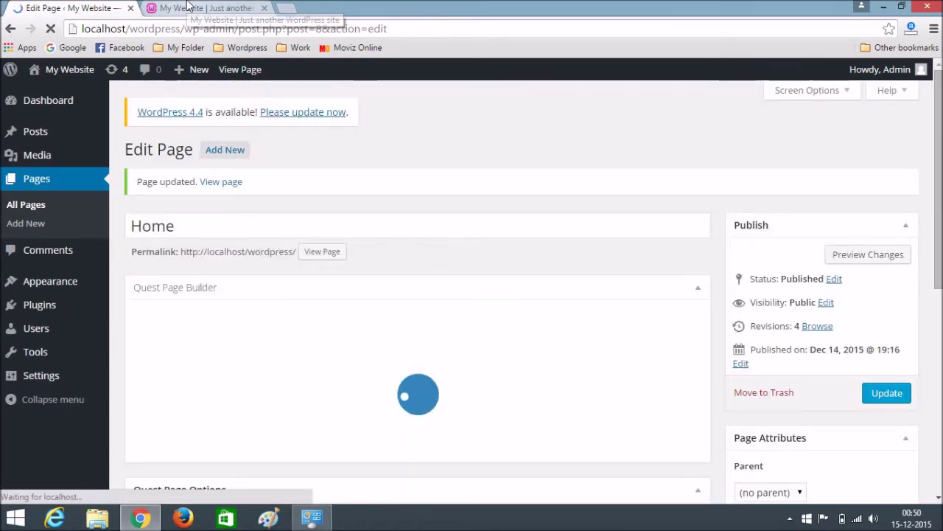
Reload the live site to check how the new heading reads against the background image, and return to the page editor
{"action": "left_click", "coordinate": [187, 7]}
{"action": "left_click", "coordinate": [195, 26]}
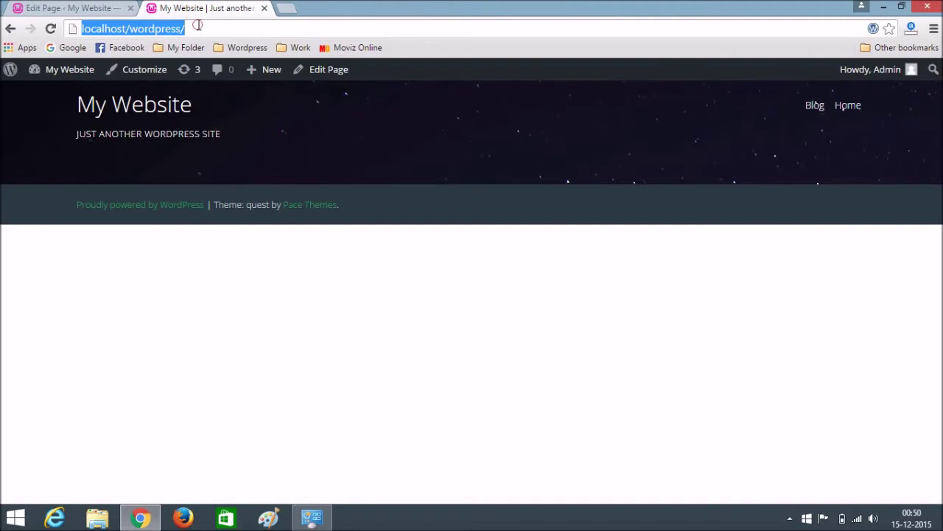
{"action": "key", "text": "Return"}
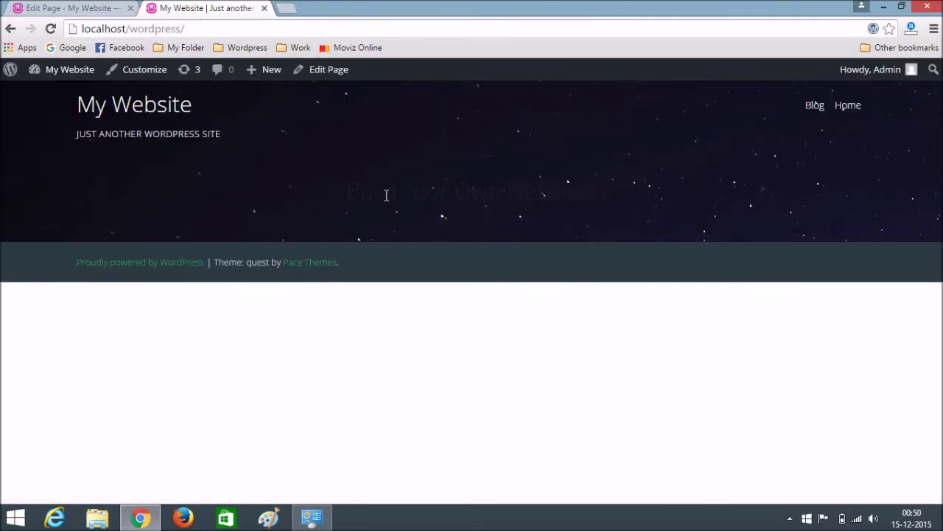
{"action": "left_click_drag", "start_coordinate": [353, 190], "coordinate": [596, 192]}
{"action": "left_click", "coordinate": [93, 8]}
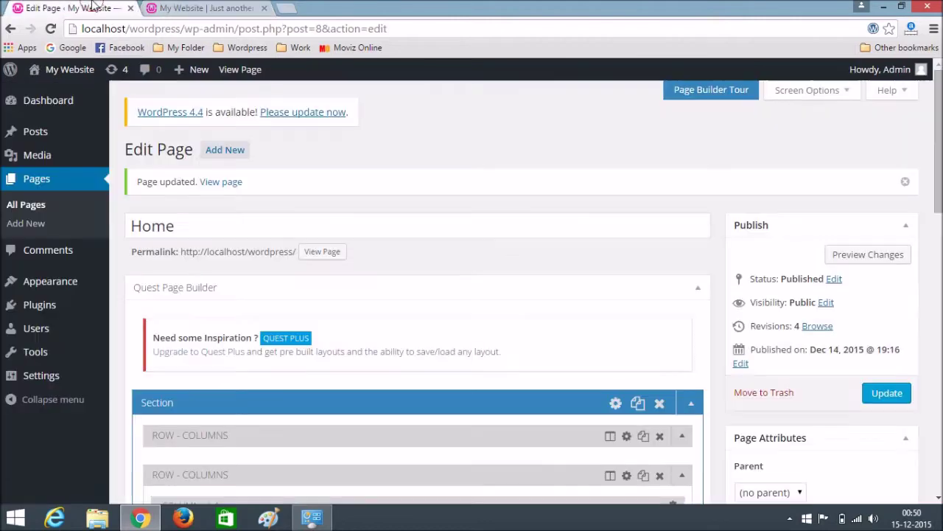
Set the section's Text Color to white and update the Home page with the saved section settings
{"action": "scroll", "coordinate": [626, 294], "scroll_direction": "down", "scroll_amount": 1}
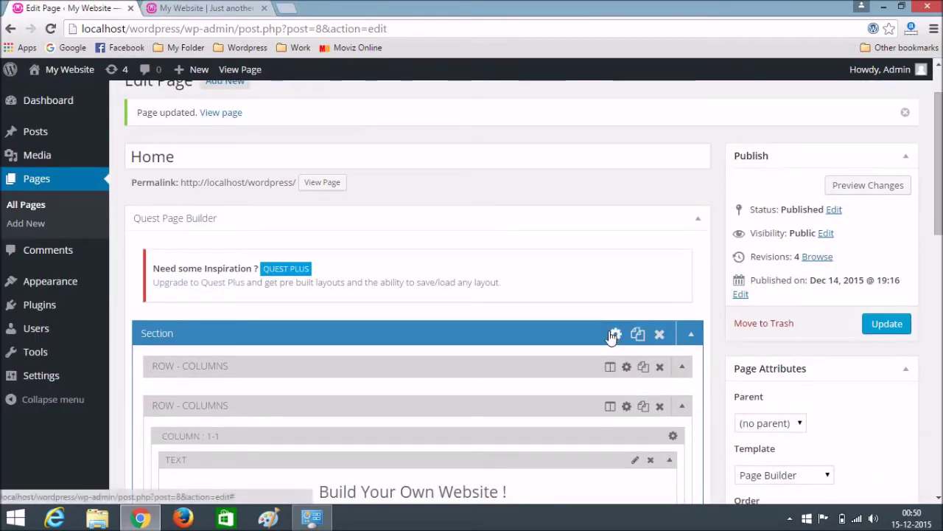
{"action": "left_click", "coordinate": [610, 333]}
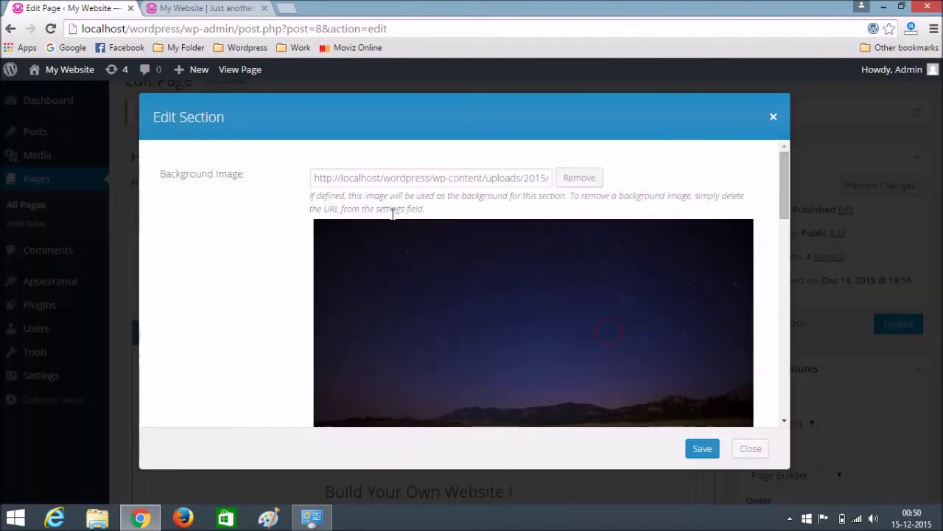
{"action": "scroll", "coordinate": [274, 217], "scroll_direction": "down", "scroll_amount": 10}
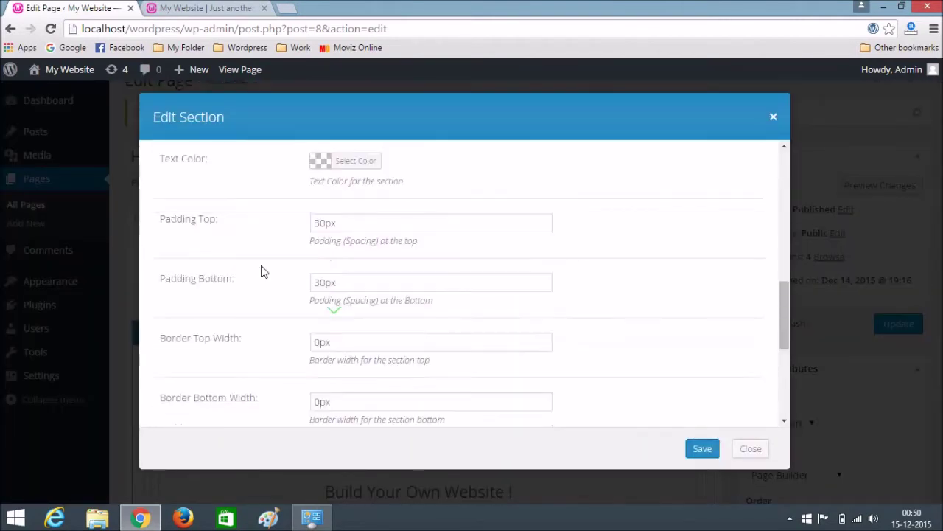
{"action": "scroll", "coordinate": [217, 251], "scroll_direction": "up", "scroll_amount": 1}
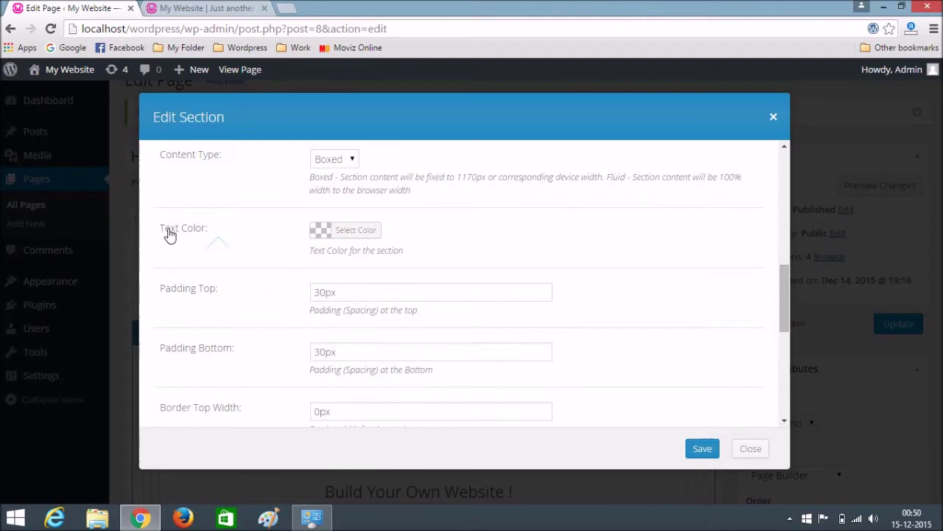
{"action": "left_click", "coordinate": [362, 231]}
{"action": "scroll", "coordinate": [362, 236], "scroll_direction": "down", "scroll_amount": 1}
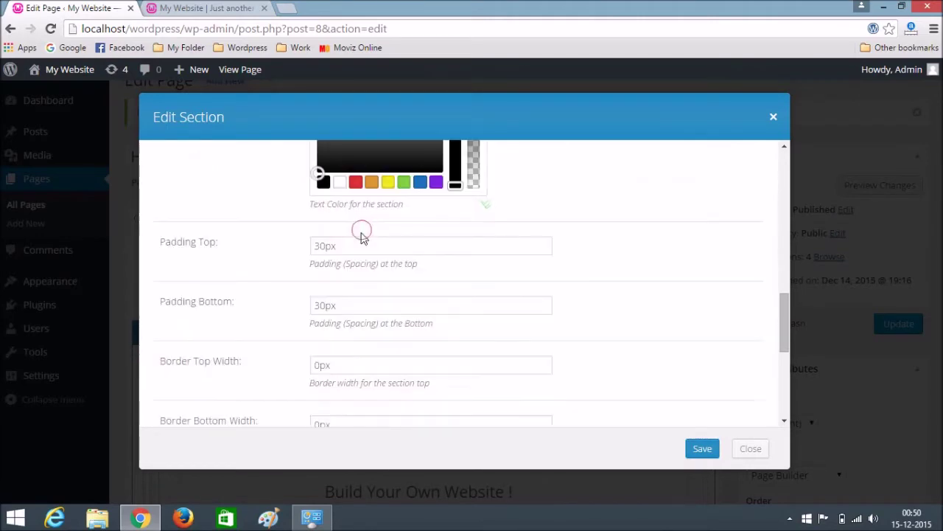
{"action": "scroll", "coordinate": [640, 295], "scroll_direction": "up", "scroll_amount": 1}
{"action": "scroll", "coordinate": [700, 421], "scroll_direction": "down", "scroll_amount": 3}
{"action": "left_click", "coordinate": [702, 448]}
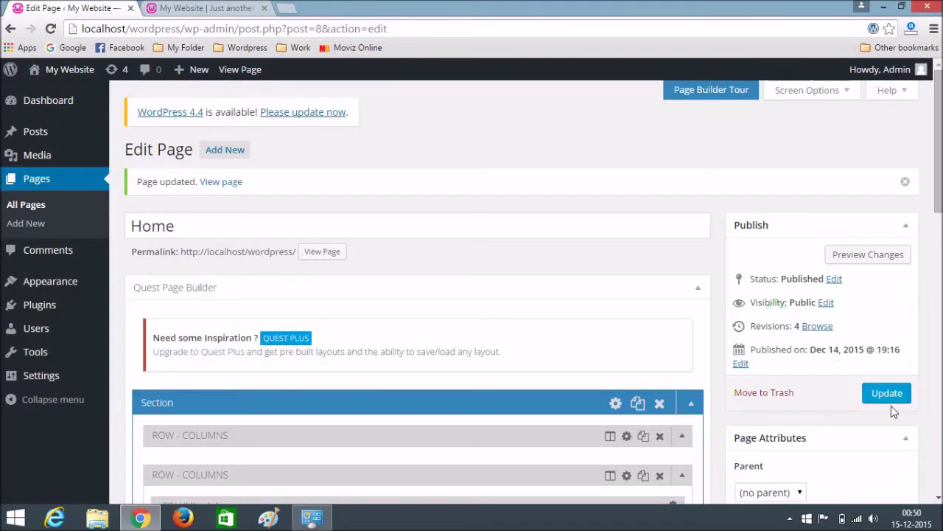
{"action": "left_click", "coordinate": [888, 398]}
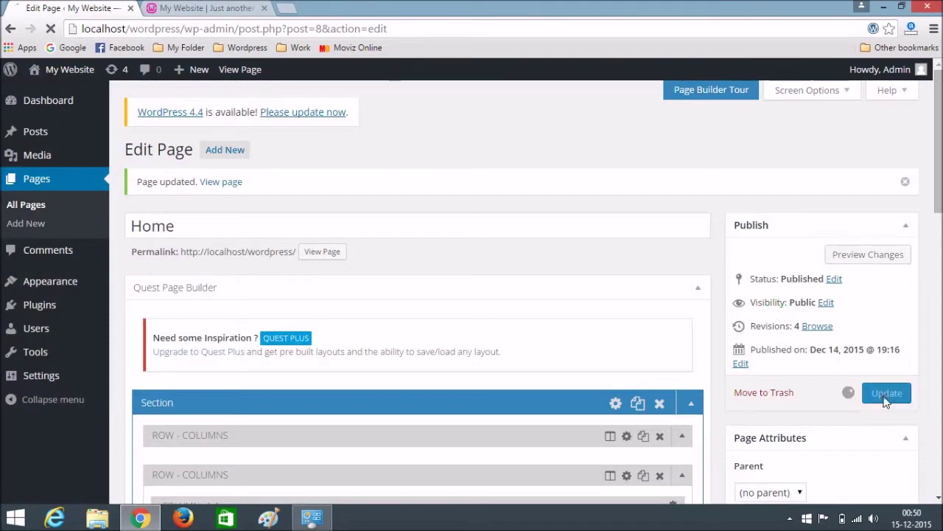
Reload the live site to check the heading's text color, and return to the Home page editor
{"action": "left_click", "coordinate": [182, 8]}
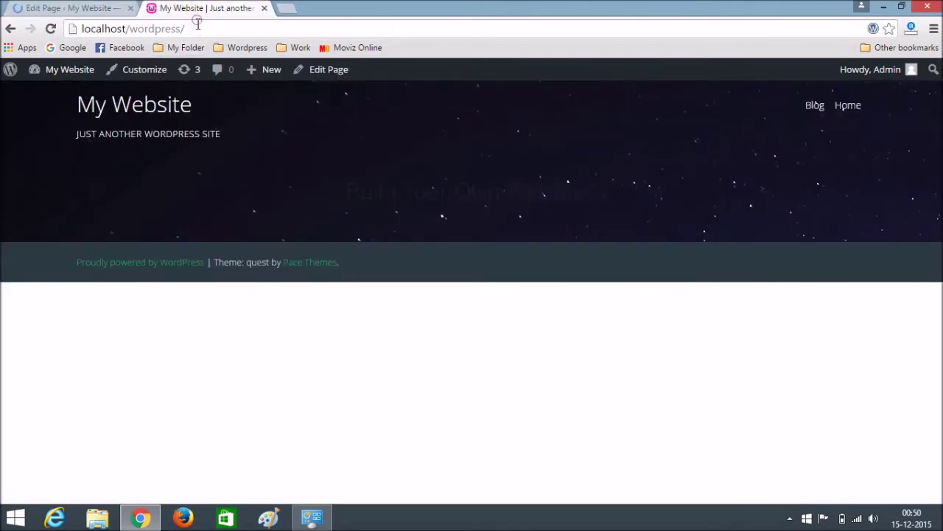
{"action": "left_click", "coordinate": [198, 25]}
{"action": "key", "text": "Return"}
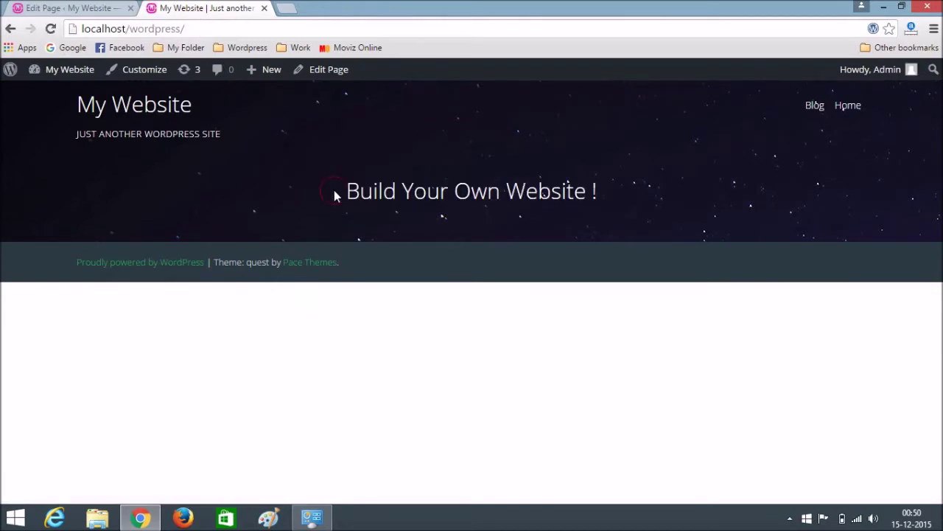
{"action": "left_click_drag", "start_coordinate": [334, 190], "coordinate": [572, 191]}
{"action": "left_click", "coordinate": [604, 193]}
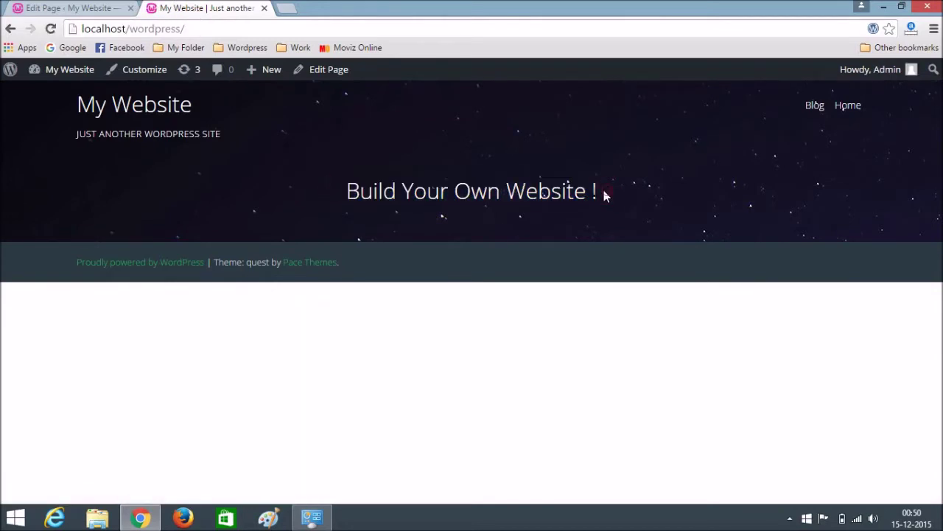
{"action": "left_click_drag", "start_coordinate": [396, 195], "coordinate": [523, 217]}
{"action": "left_click", "coordinate": [521, 216]}
{"action": "left_click", "coordinate": [9, 8]}
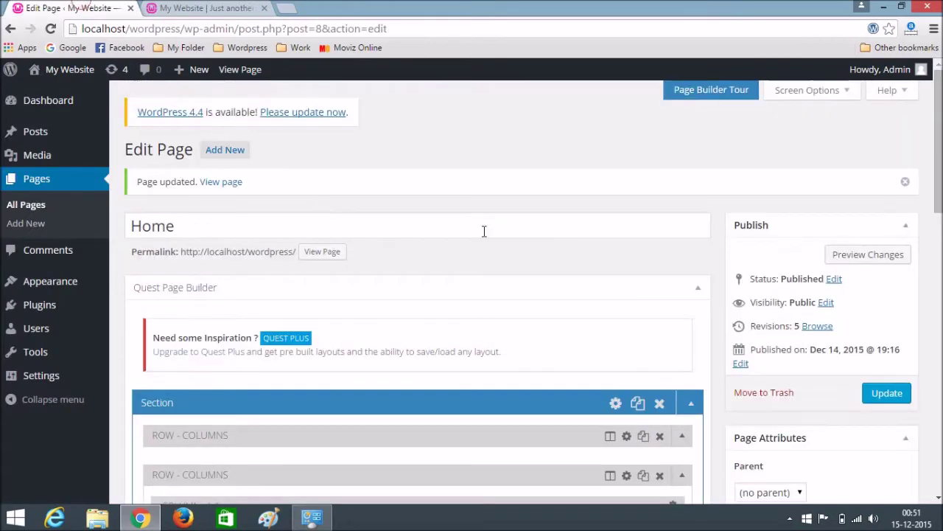
Add the line "Create your own website step by step for free" below the heading in the existing Text module
{"action": "scroll", "coordinate": [482, 231], "scroll_direction": "down", "scroll_amount": 3}
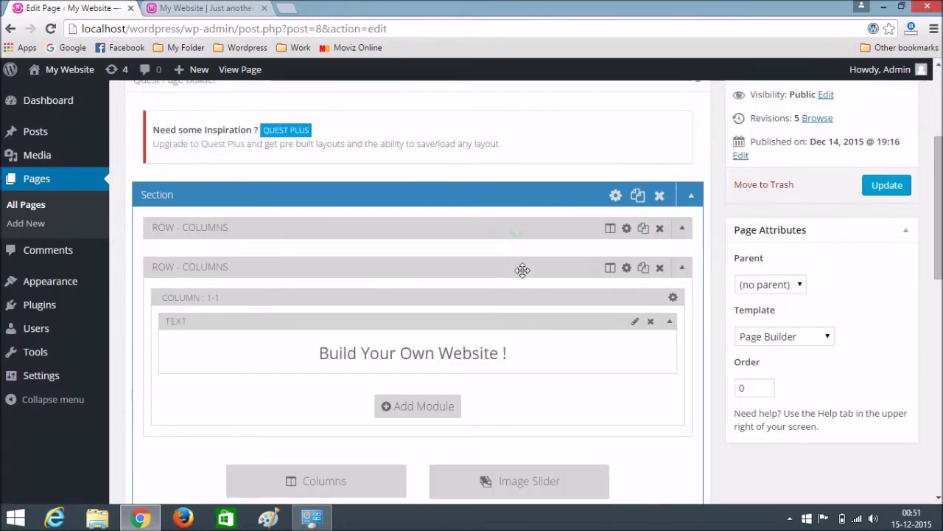
{"action": "left_click", "coordinate": [634, 325]}
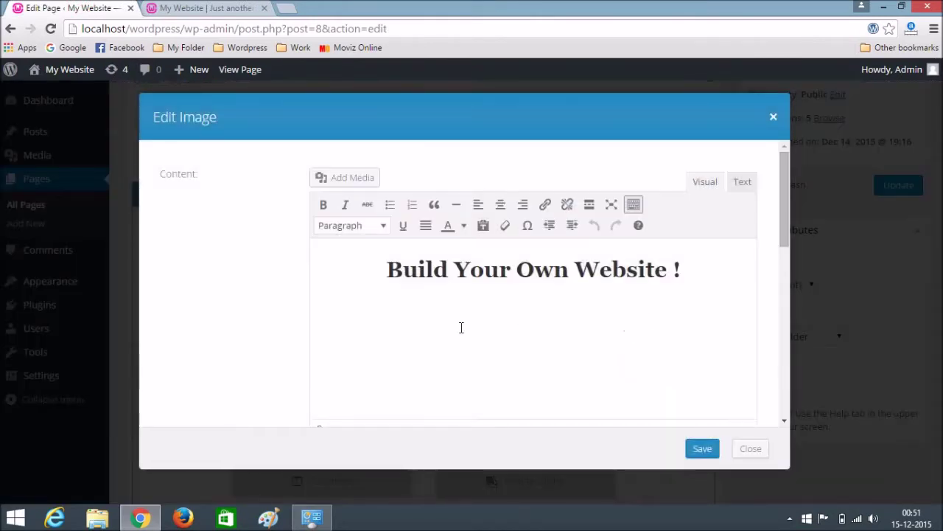
{"action": "left_click", "coordinate": [696, 278]}
{"action": "key", "text": "Return"}
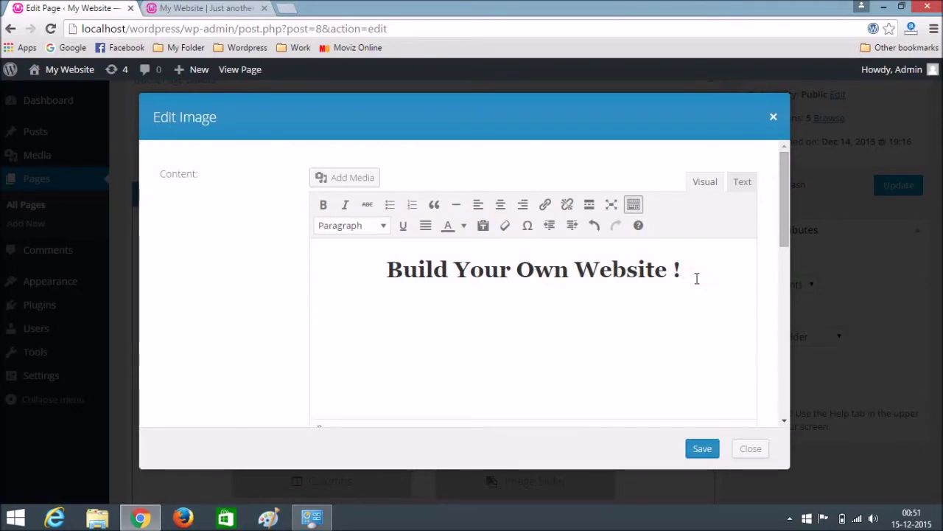
{"action": "type", "text": "Create your o"}
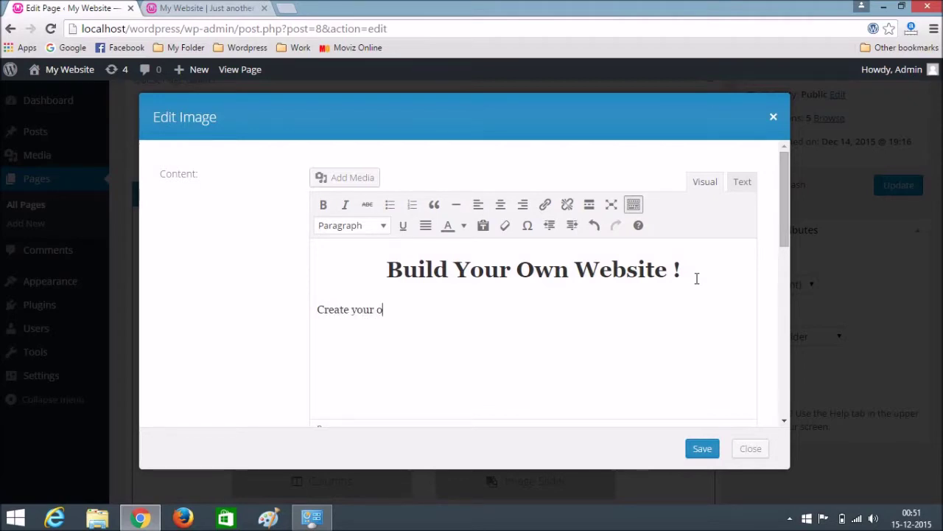
{"action": "type", "text": "wn website s"}
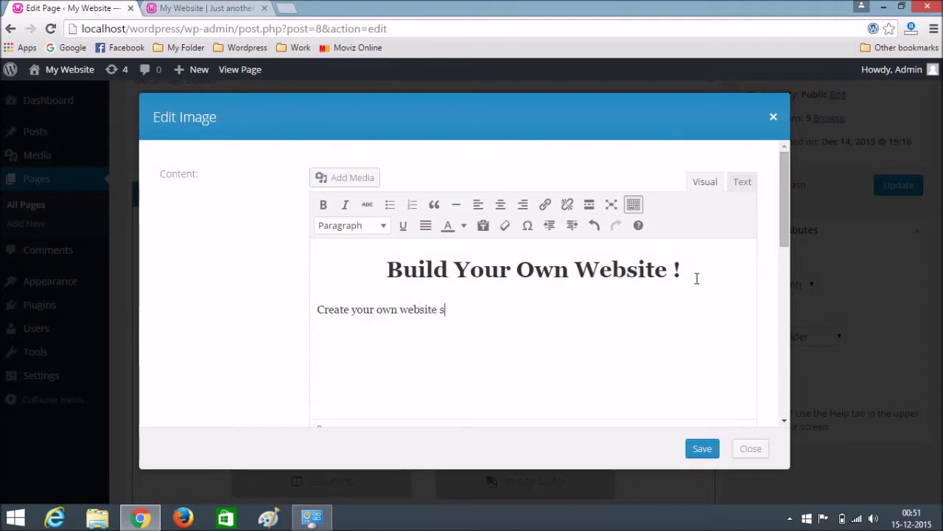
{"action": "type", "text": "tep by step"}
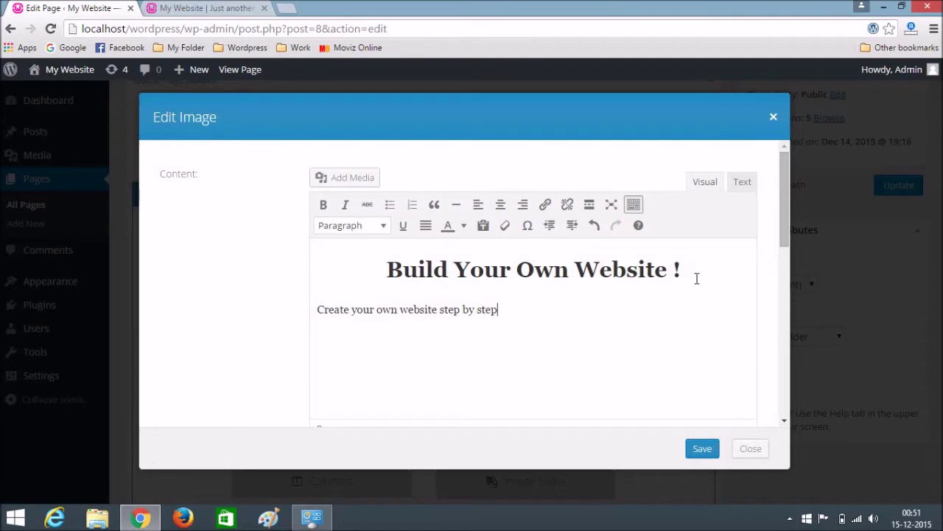
{"action": "type", "text": "free"}
Format the line "Create your own website step by step for free" as Heading 5 and center it
{"action": "left_click_drag", "start_coordinate": [570, 309], "coordinate": [314, 319]}
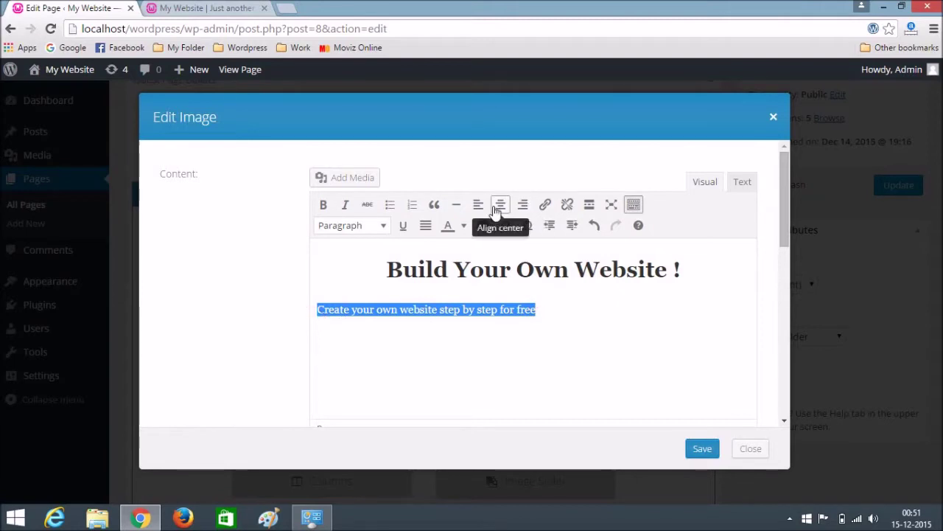
{"action": "left_click", "coordinate": [373, 228]}
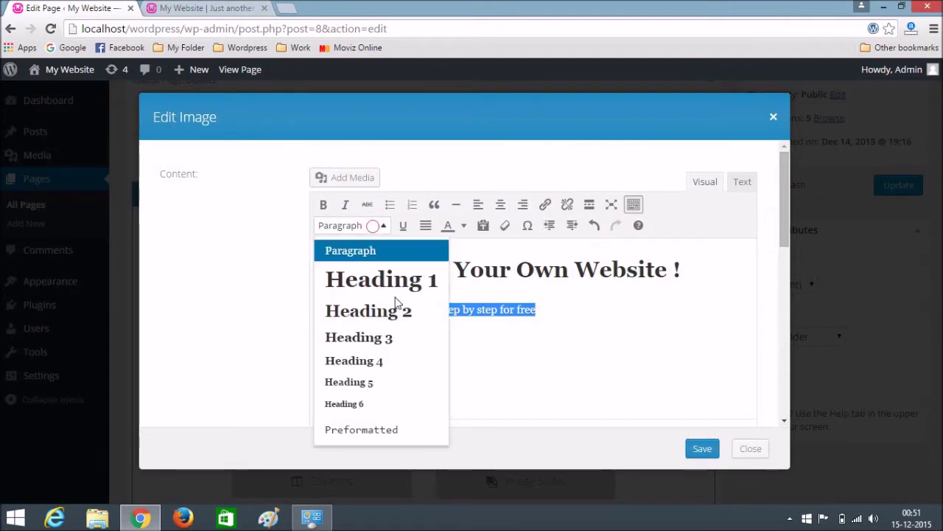
{"action": "left_click", "coordinate": [372, 382]}
{"action": "left_click", "coordinate": [499, 208]}
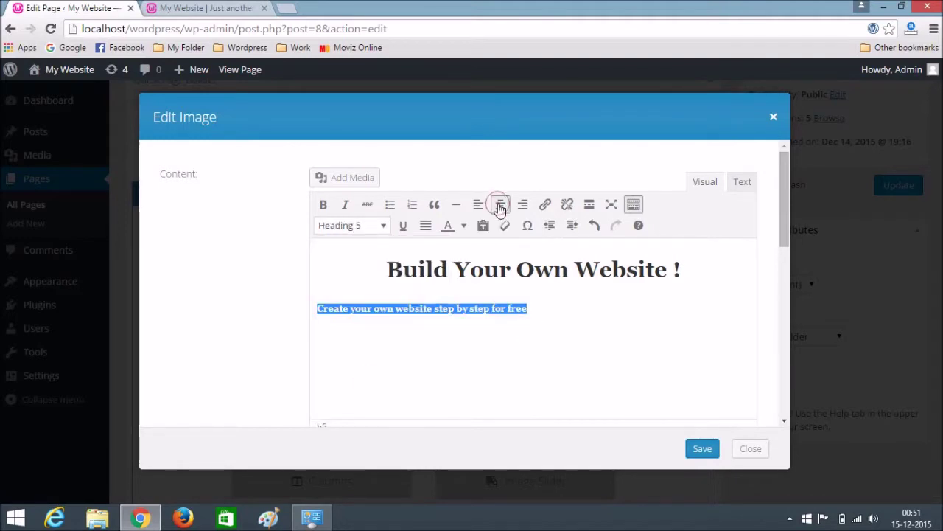
{"action": "left_click", "coordinate": [689, 306]}
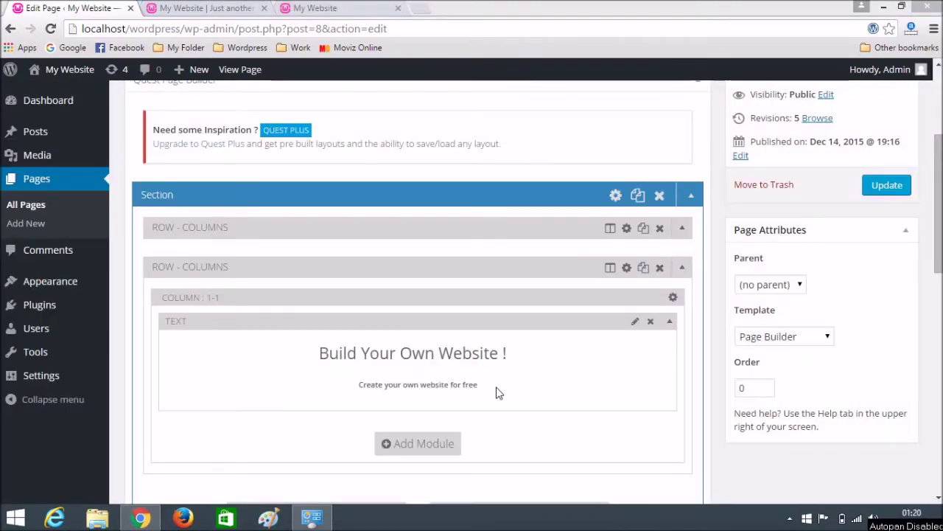
Add a blank line below the h5 line in the Text module's HTML and save the module
{"action": "left_click", "coordinate": [633, 325]}
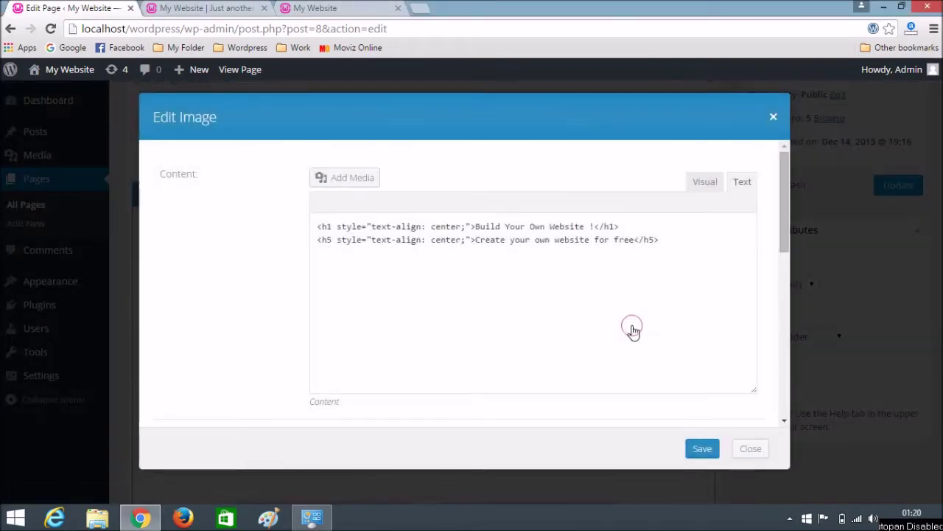
{"action": "left_click", "coordinate": [689, 246]}
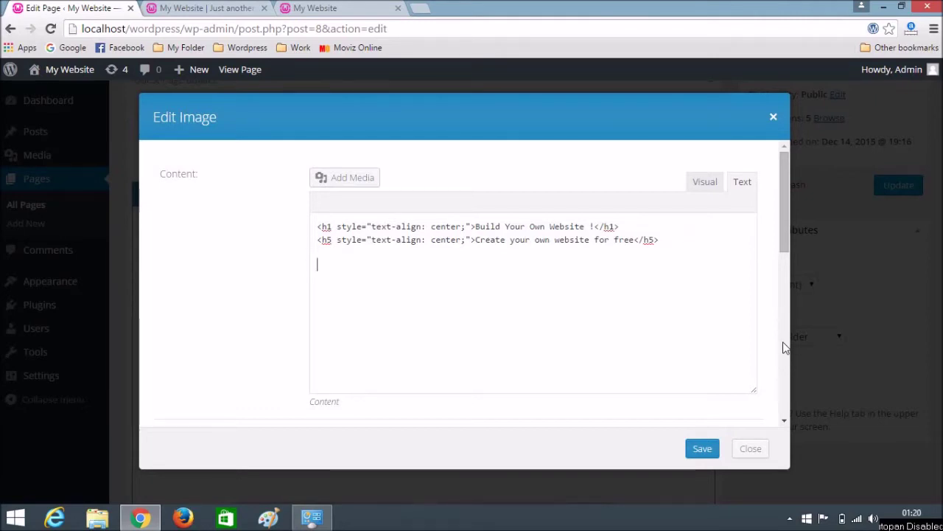
{"action": "left_click", "coordinate": [702, 448]}
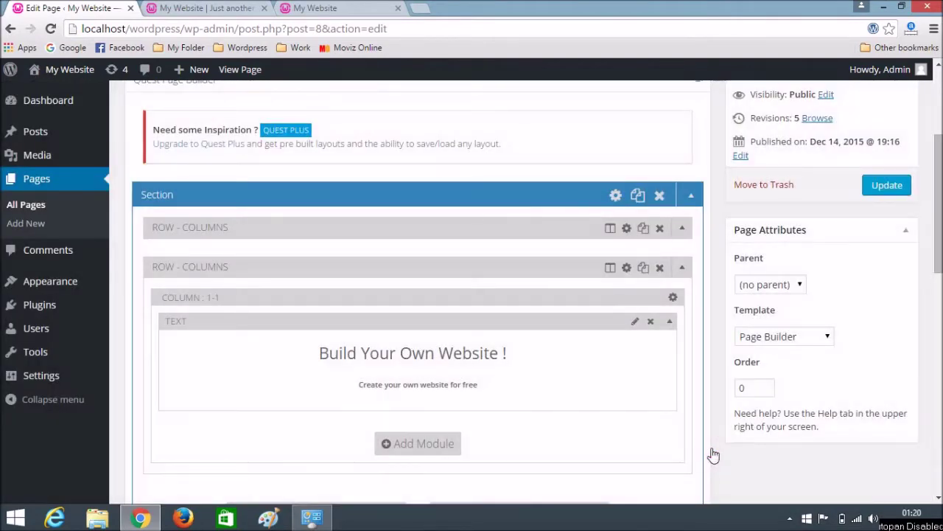
Reopen the Text module's HTML and begin a link tag with the class "button light" below the h5 line
{"action": "key", "text": "super+plus"}
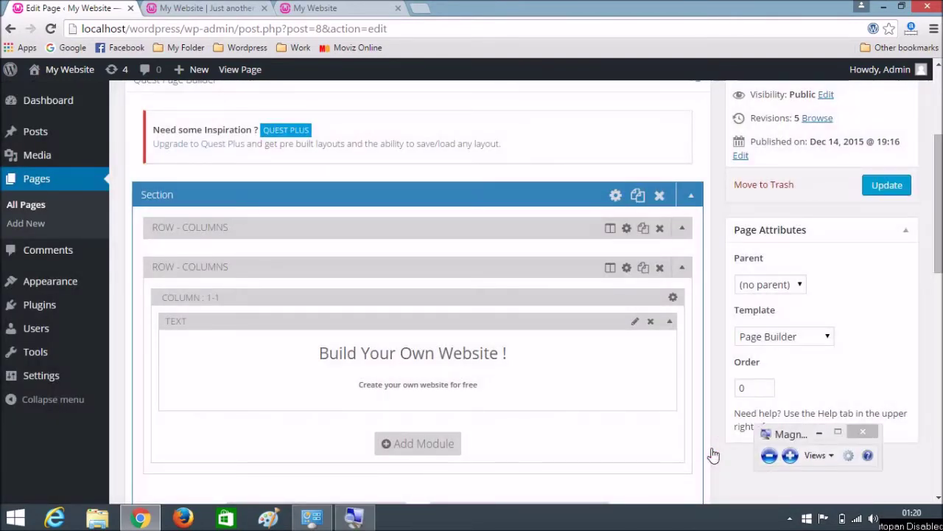
{"action": "left_click", "coordinate": [633, 333]}
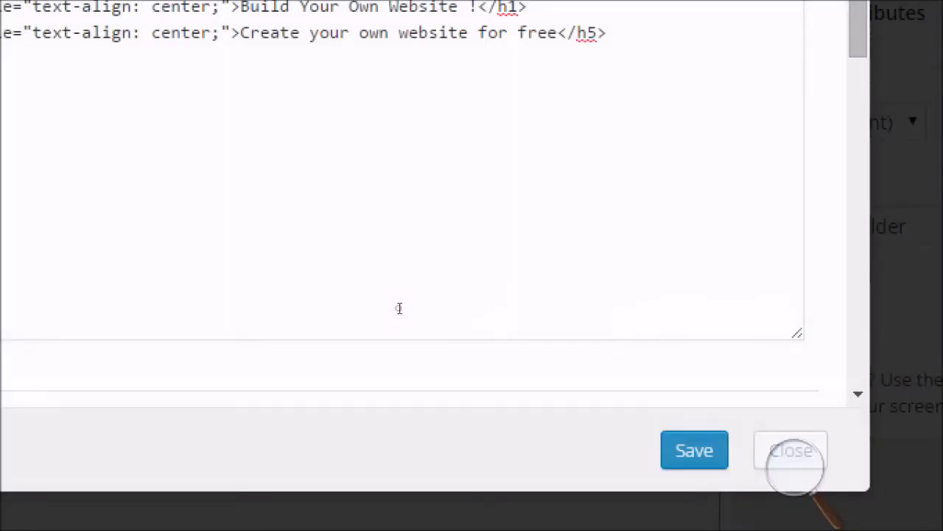
{"action": "left_click", "coordinate": [400, 308]}
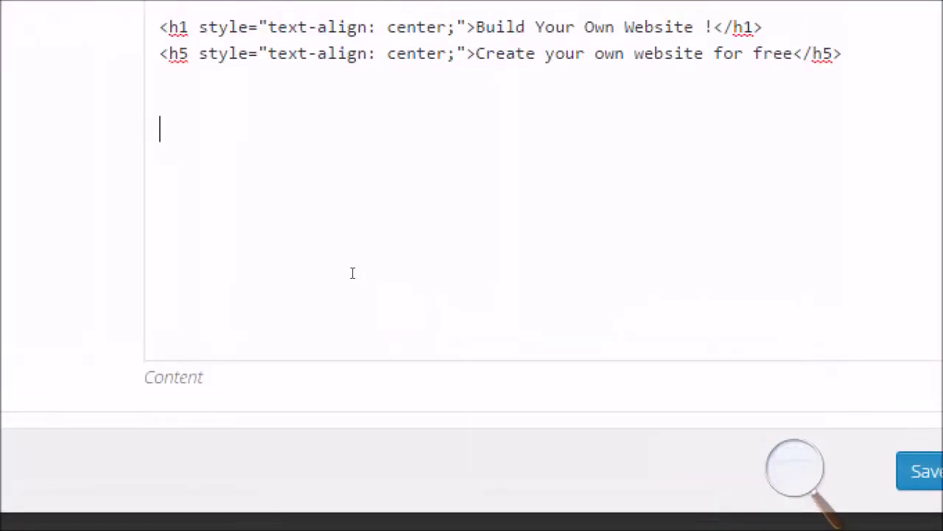
{"action": "type", "text": "a"}
{"action": "type", "text": "<a cl"}
{"action": "type", "text": "ass"}
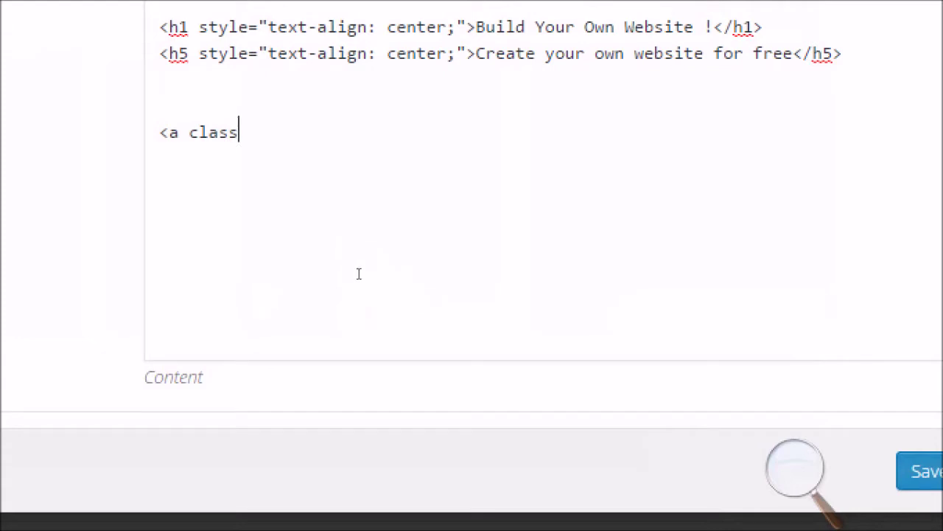
{"action": "type", "text": "="}
{"action": "type", "text": "\"button"}
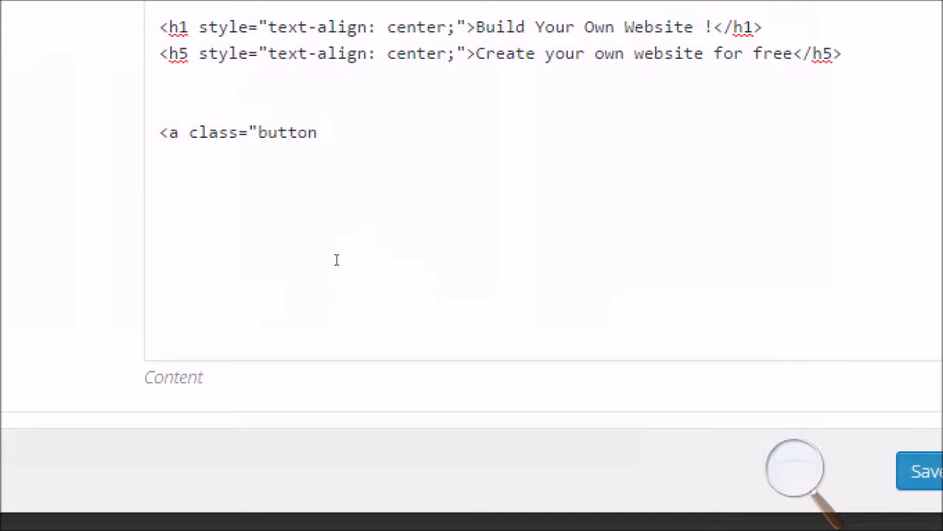
{"action": "type", "text": " light\""}
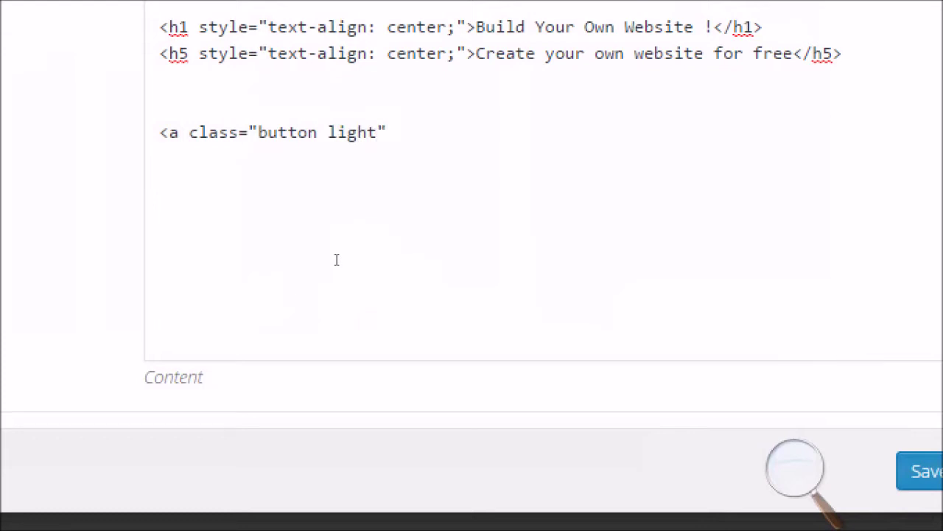
Complete the link tag with href "/", the text "Start Now" and the closing </a>, and save the module
{"action": "type", "text": " href="}
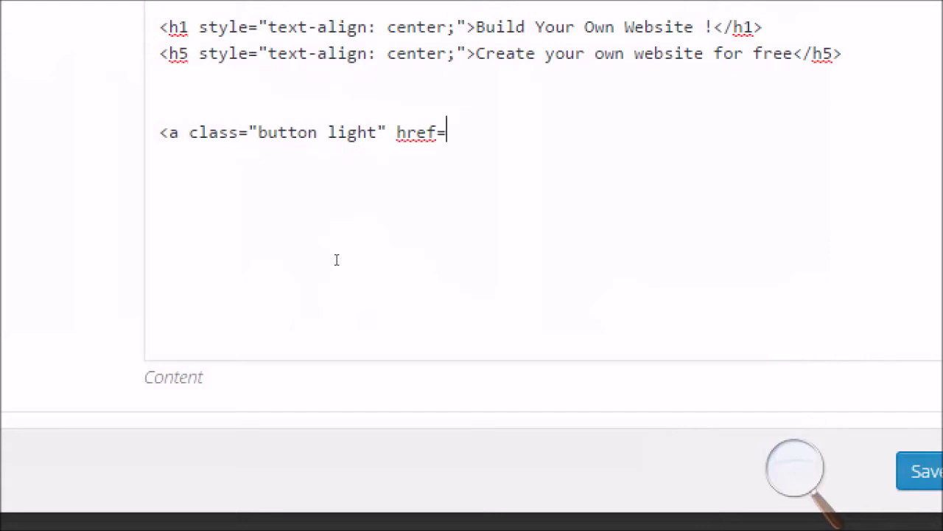
{"action": "type", "text": "\""}
{"action": "type", "text": "/\">S"}
{"action": "type", "text": "tart Now"}
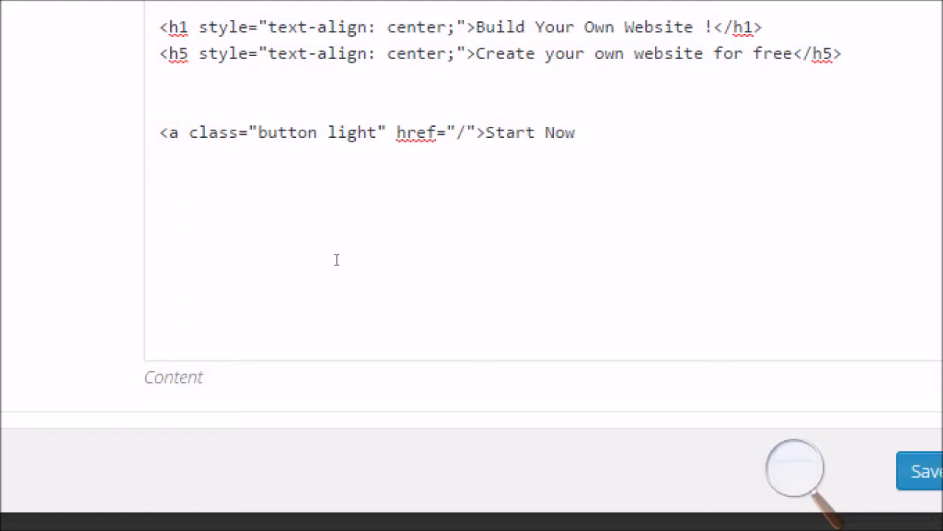
{"action": "type", "text": "</a>"}
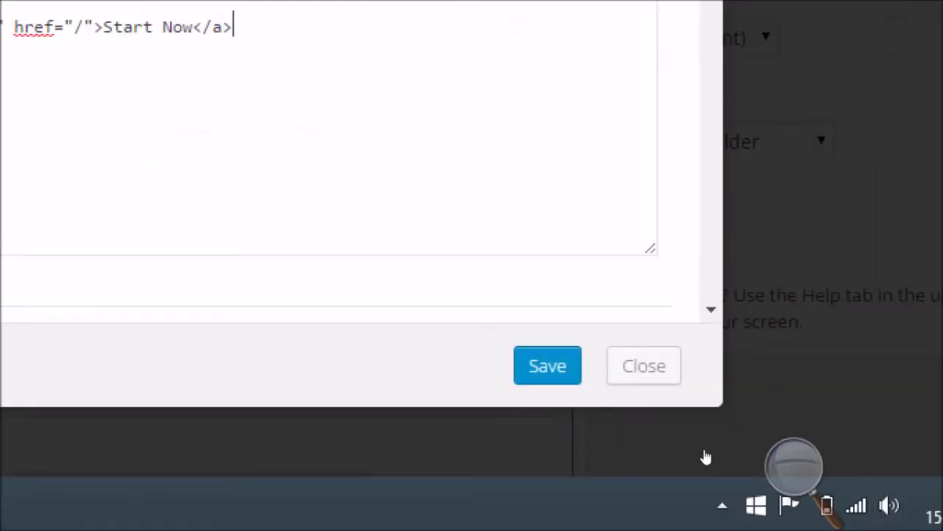
{"action": "left_click", "coordinate": [706, 457]}
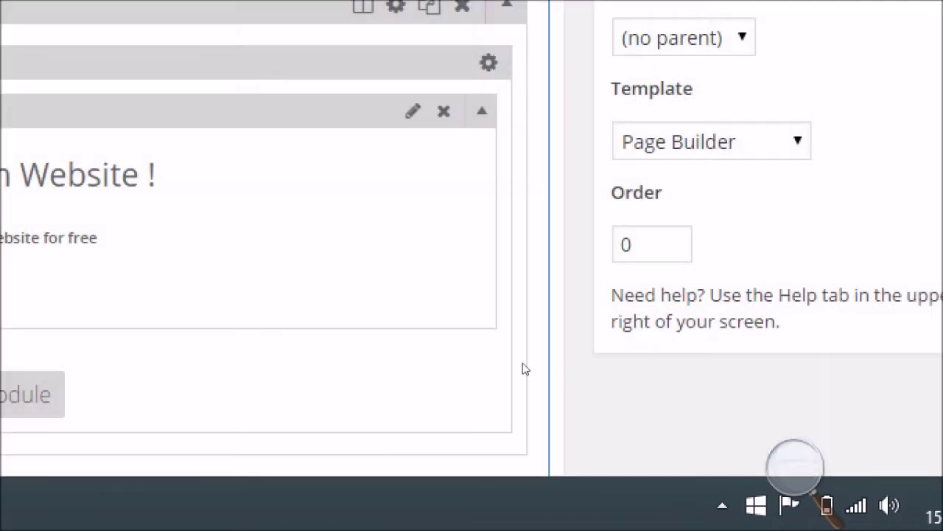
{"action": "scroll", "coordinate": [566, 438], "scroll_direction": "down", "scroll_amount": 2}
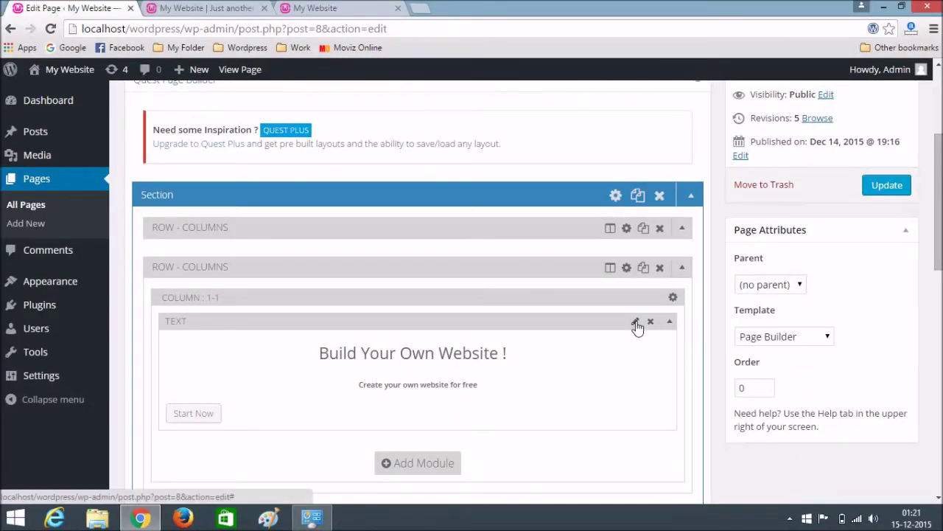
Center the "Start Now" link in the Text module's visual editor and update the Home page with the saved module
{"action": "left_click", "coordinate": [636, 322]}
{"action": "left_click", "coordinate": [705, 184]}
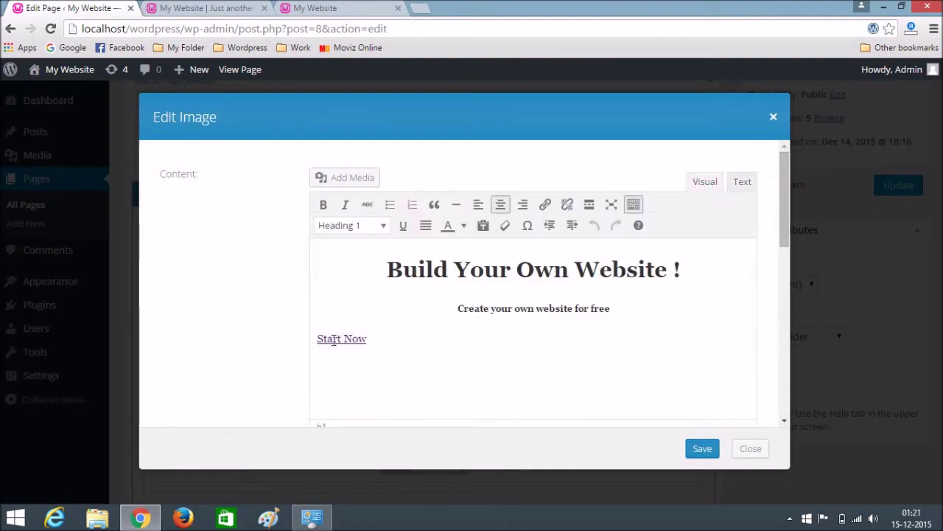
{"action": "left_click_drag", "start_coordinate": [316, 339], "coordinate": [373, 340]}
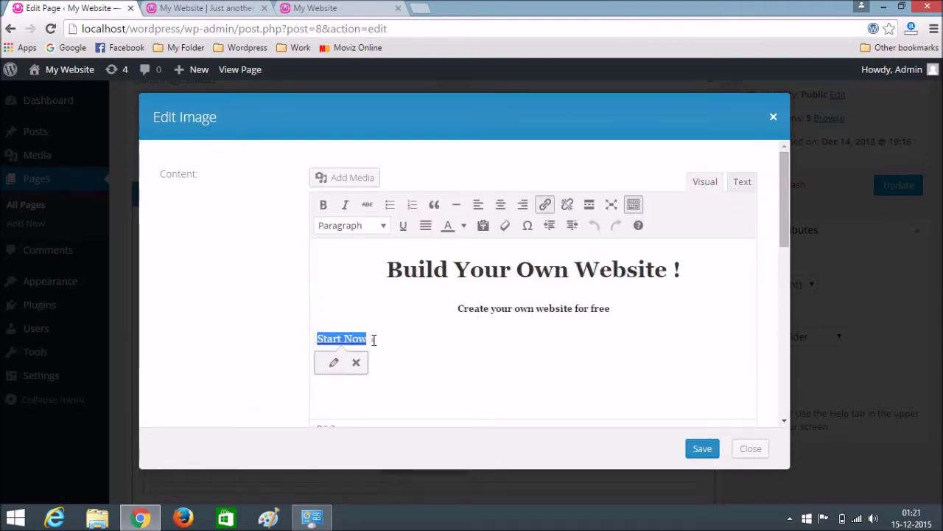
{"action": "left_click", "coordinate": [501, 206]}
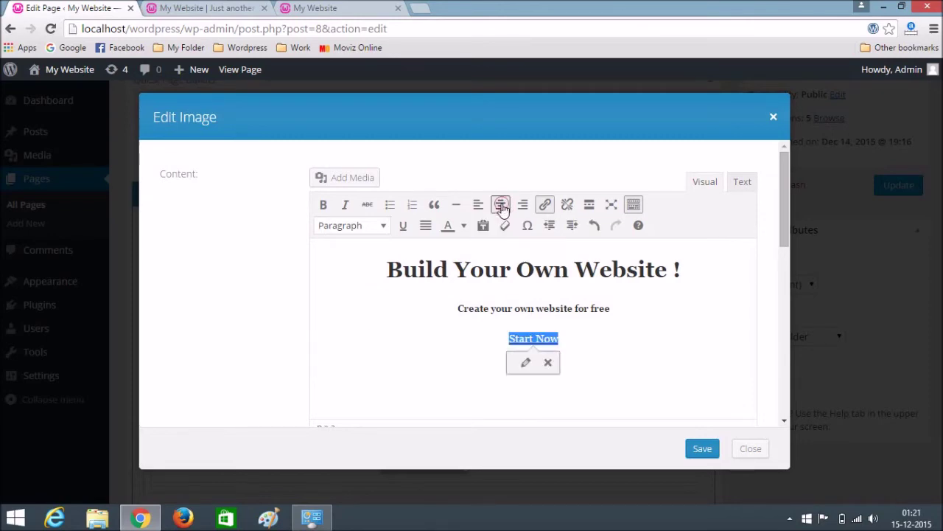
{"action": "left_click", "coordinate": [665, 342]}
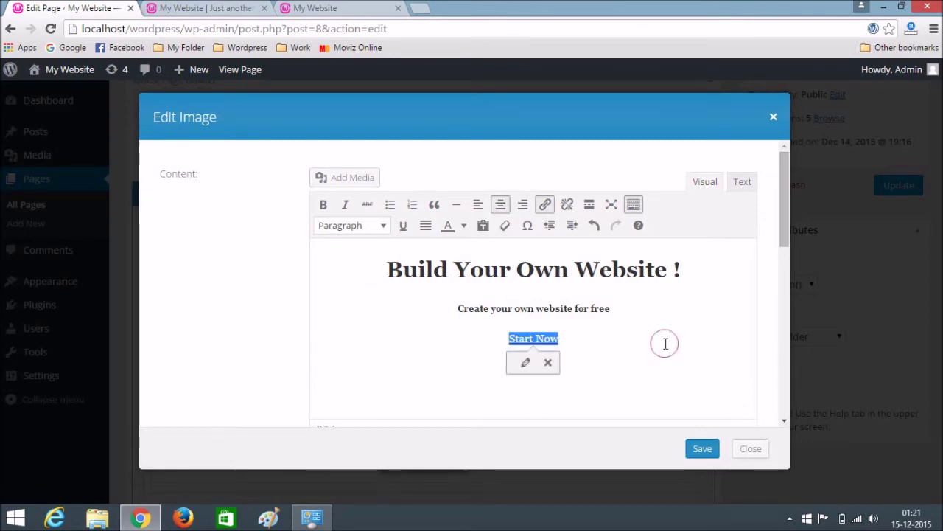
{"action": "left_click", "coordinate": [700, 449]}
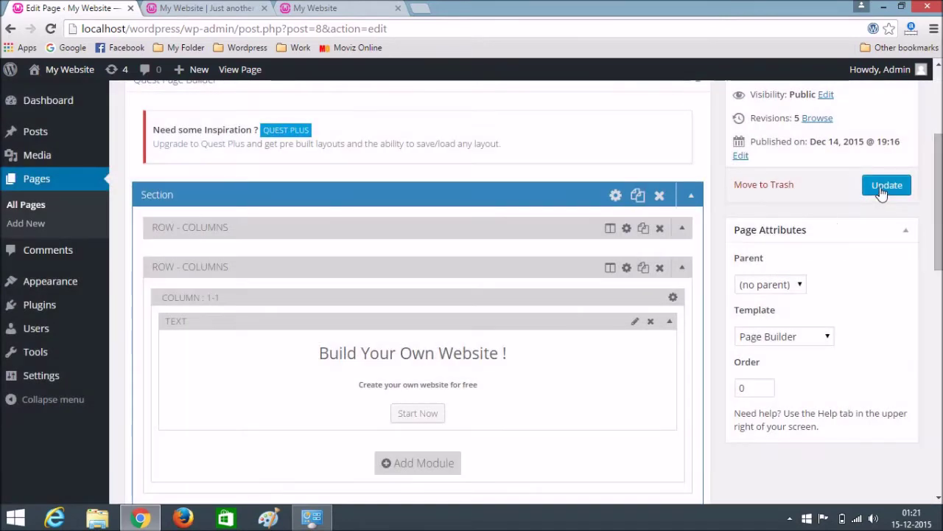
{"action": "left_click", "coordinate": [881, 191]}
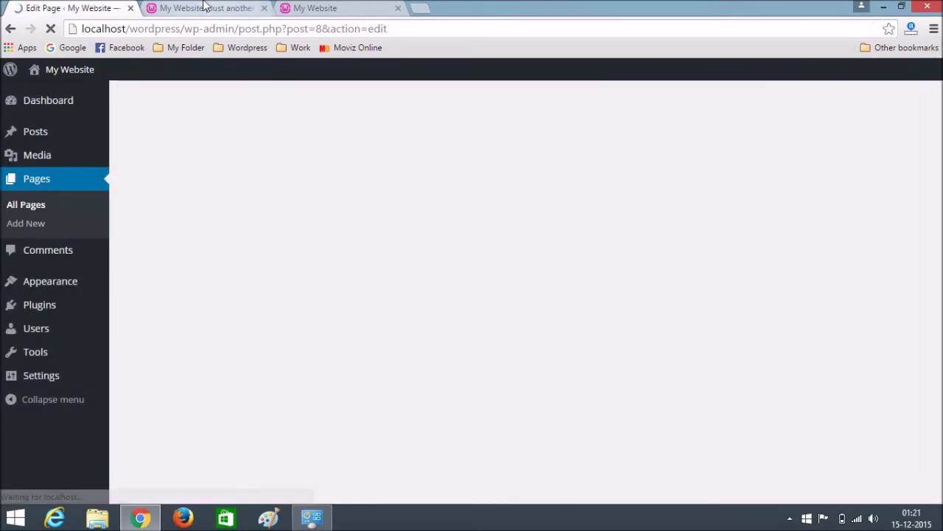
Reload the live site to check the subheading and the Start Now button, and return to the Home page editor
{"action": "left_click", "coordinate": [207, 8]}
{"action": "left_click", "coordinate": [189, 27]}
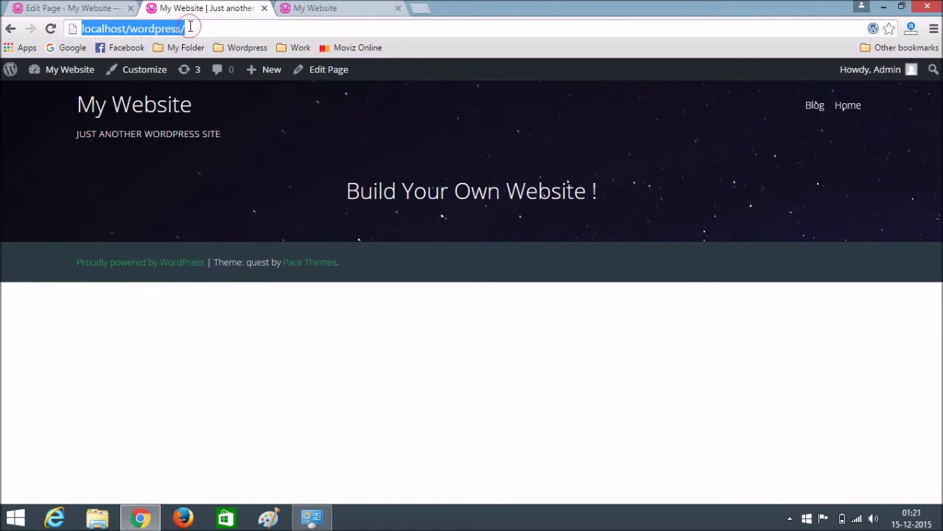
{"action": "key", "text": "Return"}
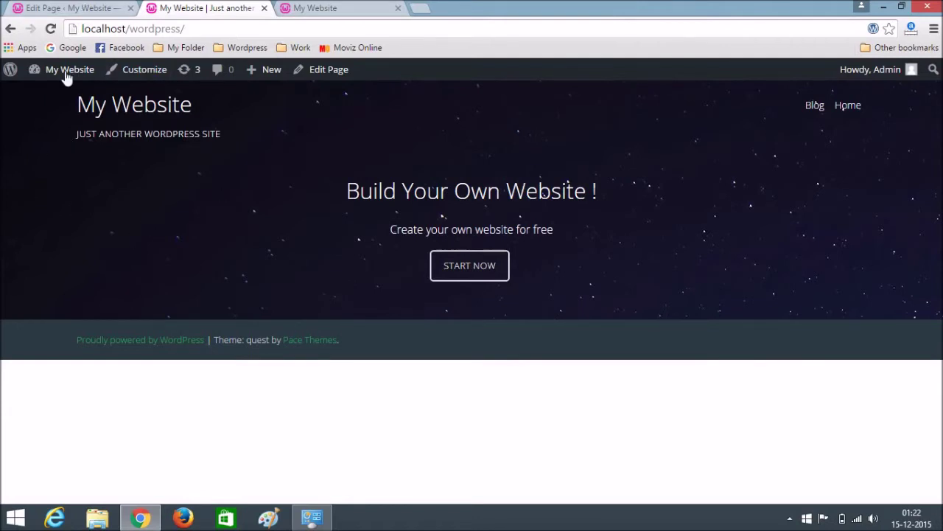
{"action": "left_click", "coordinate": [82, 8]}
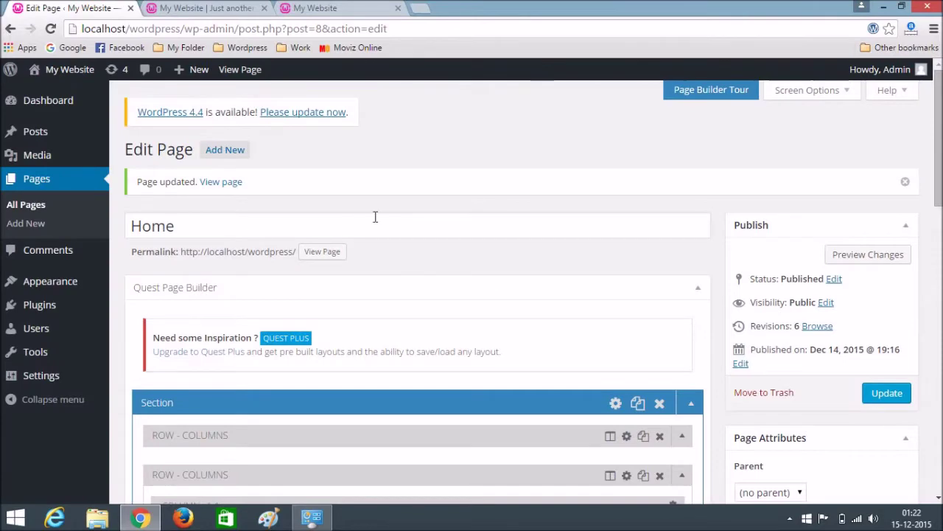
Add a row with the three-column 1/3 layout below the Text module's row in the section
{"action": "scroll", "coordinate": [442, 221], "scroll_direction": "down", "scroll_amount": 5}
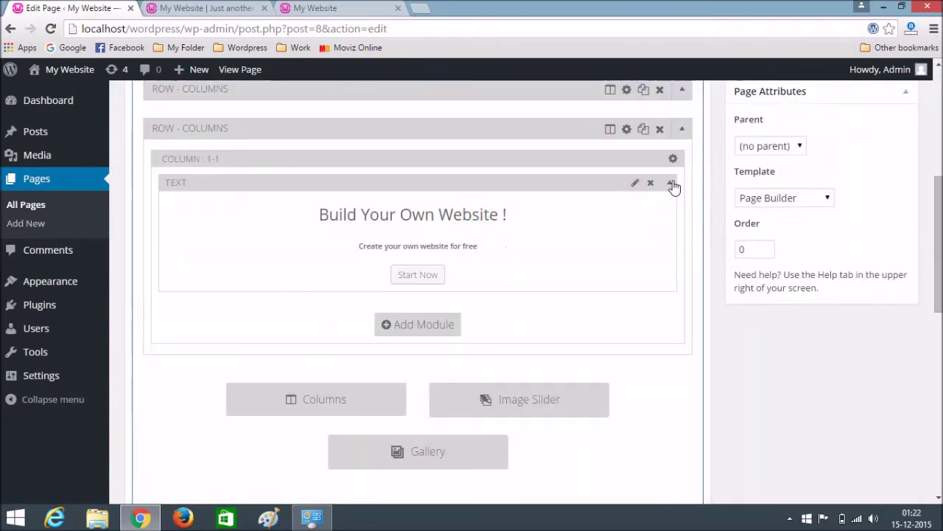
{"action": "scroll", "coordinate": [284, 324], "scroll_direction": "down", "scroll_amount": 1}
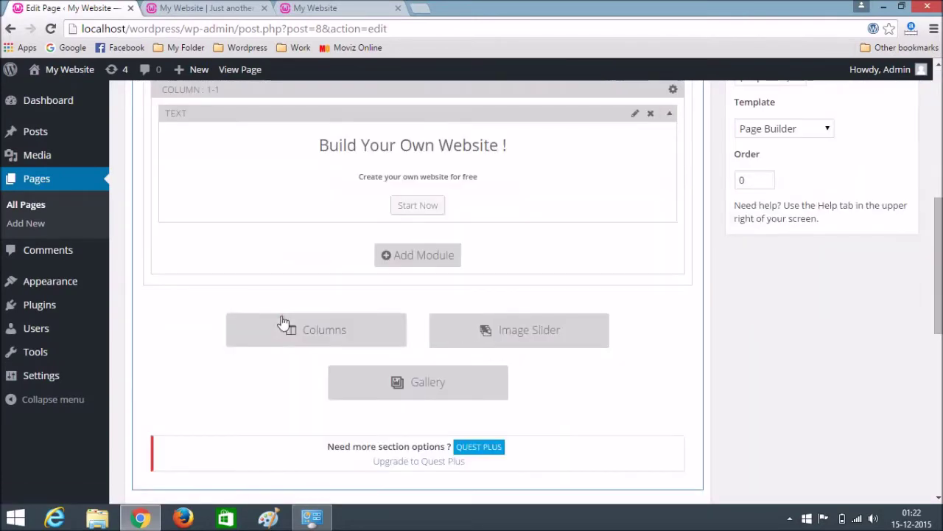
{"action": "left_click", "coordinate": [325, 332]}
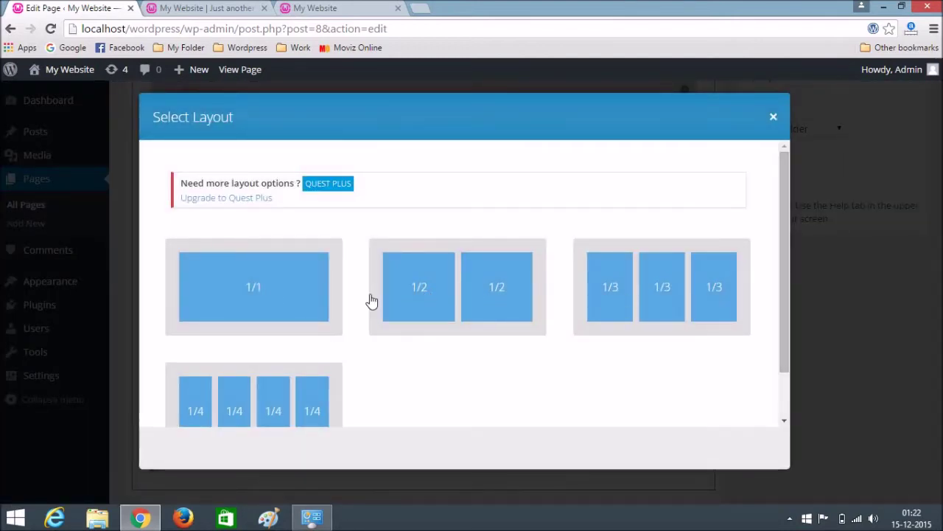
{"action": "left_click", "coordinate": [666, 301]}
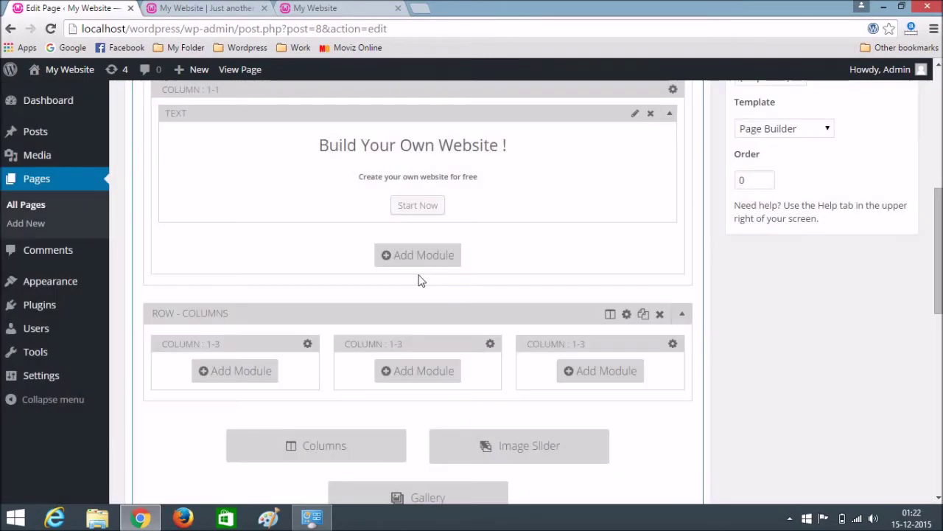
Add a Feature Box module to the first column of the three-column row
{"action": "scroll", "coordinate": [420, 280], "scroll_direction": "down", "scroll_amount": 3}
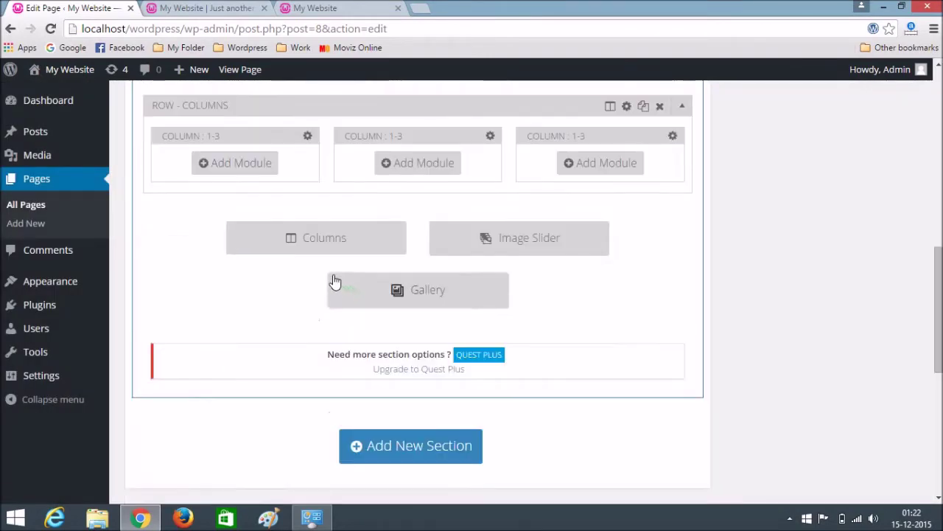
{"action": "left_click", "coordinate": [240, 171]}
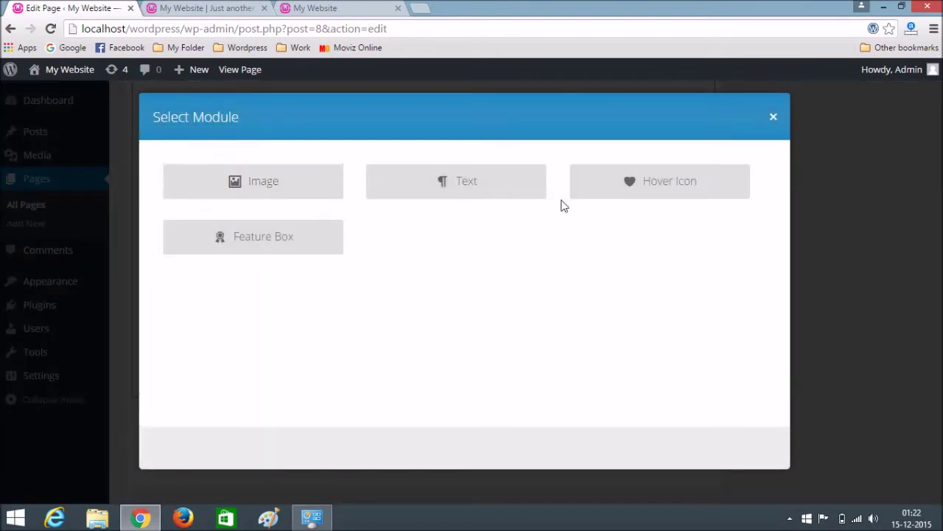
{"action": "left_click", "coordinate": [262, 243]}
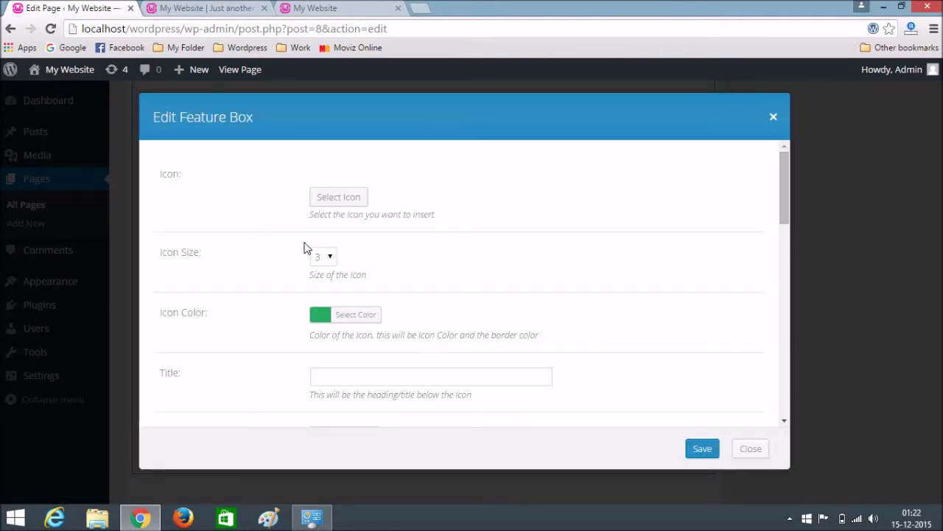
Choose the desktop monitor icon from the FontAwesome icons for the first column's Feature Box
{"action": "left_click", "coordinate": [333, 203]}
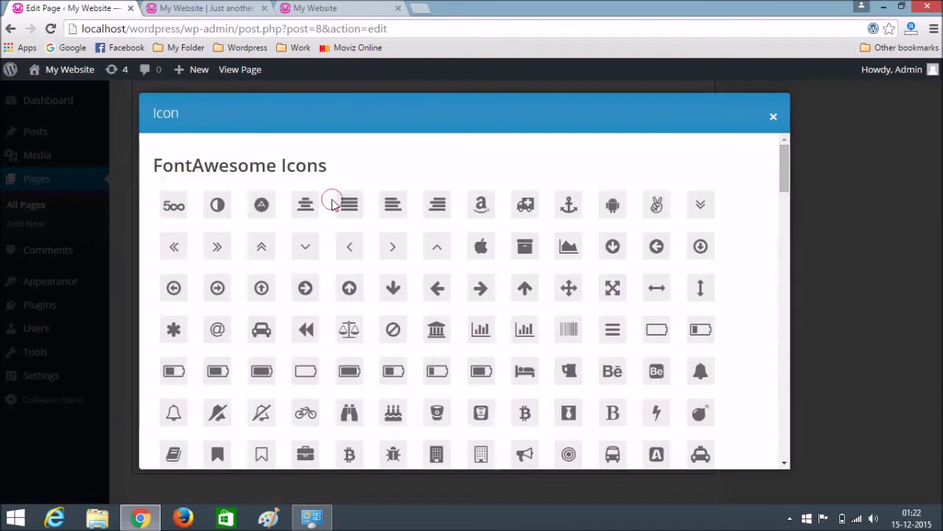
{"action": "scroll", "coordinate": [269, 308], "scroll_direction": "down", "scroll_amount": 3}
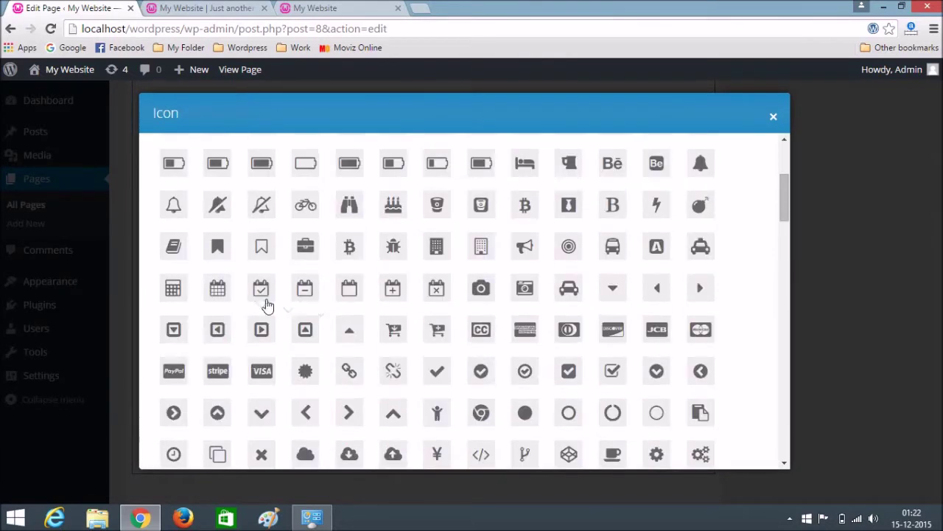
{"action": "scroll", "coordinate": [339, 320], "scroll_direction": "down", "scroll_amount": 1}
{"action": "scroll", "coordinate": [368, 332], "scroll_direction": "down", "scroll_amount": 2}
{"action": "scroll", "coordinate": [394, 331], "scroll_direction": "up", "scroll_amount": 2}
{"action": "scroll", "coordinate": [394, 331], "scroll_direction": "up", "scroll_amount": 1}
{"action": "scroll", "coordinate": [453, 387], "scroll_direction": "down", "scroll_amount": 2}
{"action": "scroll", "coordinate": [444, 388], "scroll_direction": "up", "scroll_amount": 2}
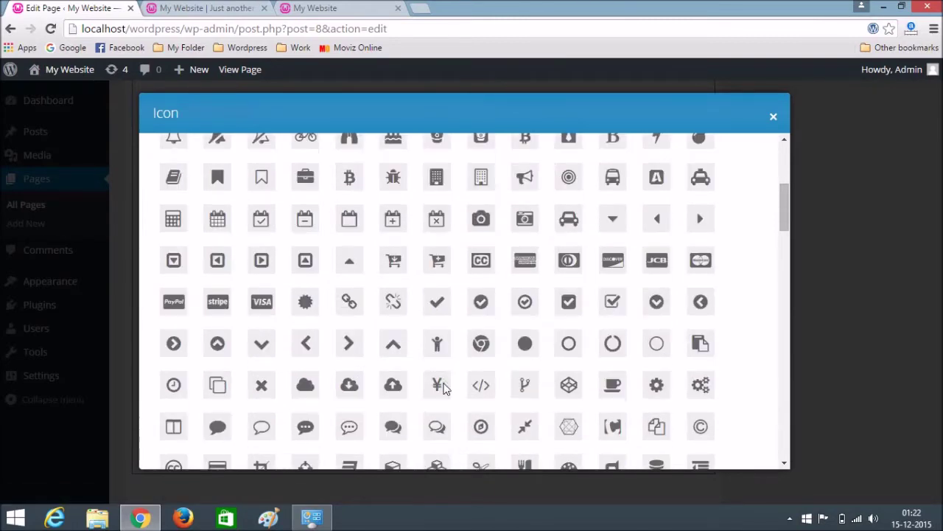
{"action": "scroll", "coordinate": [444, 389], "scroll_direction": "up", "scroll_amount": 1}
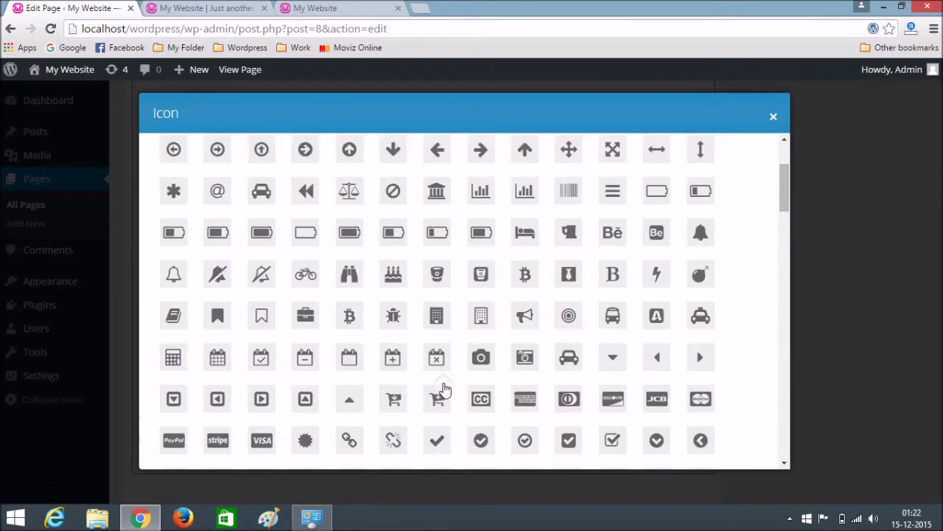
{"action": "scroll", "coordinate": [444, 388], "scroll_direction": "up", "scroll_amount": 1}
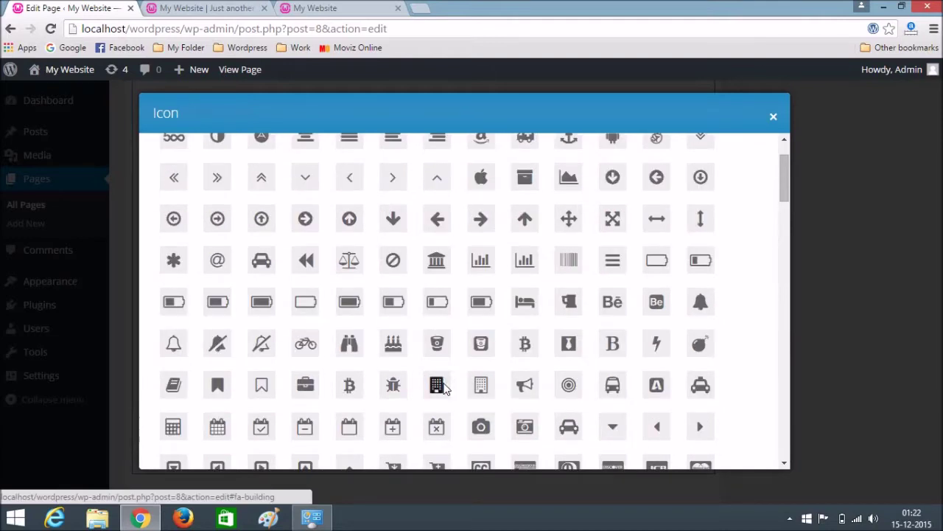
{"action": "scroll", "coordinate": [444, 389], "scroll_direction": "up", "scroll_amount": 1}
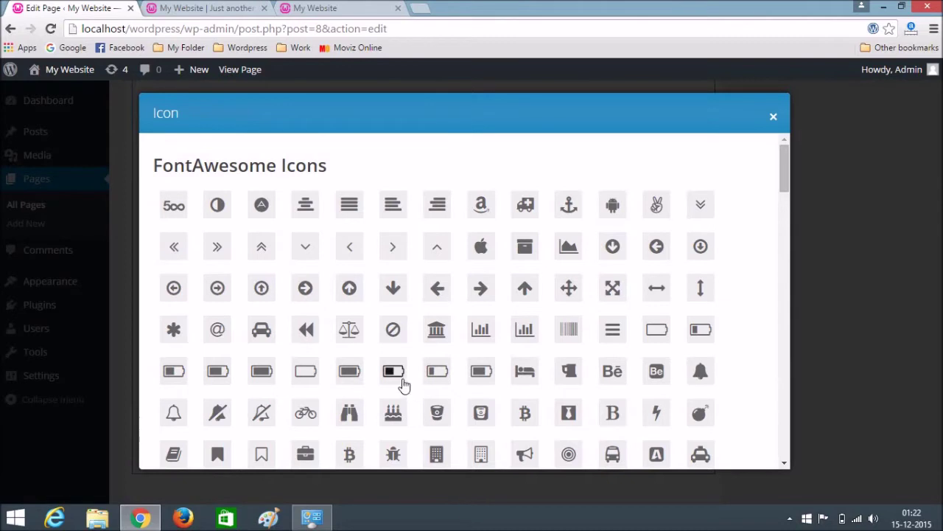
{"action": "scroll", "coordinate": [407, 373], "scroll_direction": "down", "scroll_amount": 1}
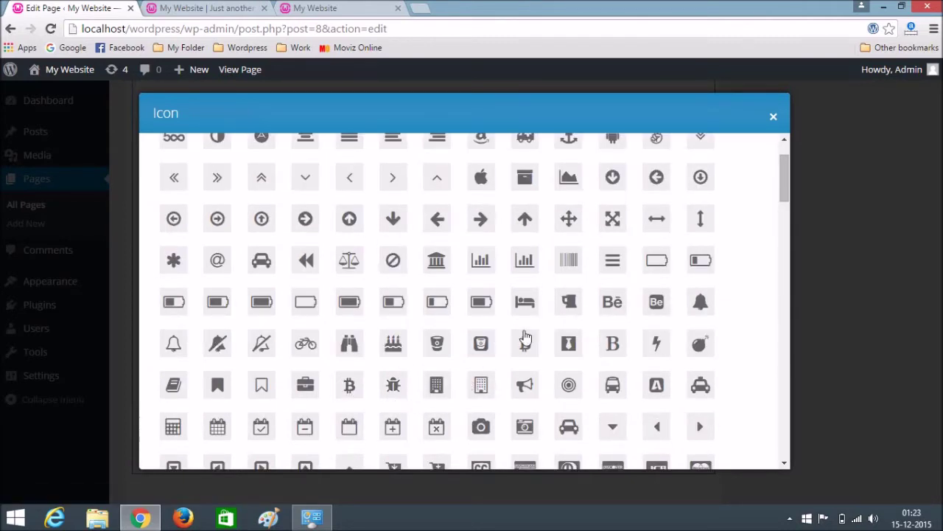
{"action": "scroll", "coordinate": [545, 349], "scroll_direction": "down", "scroll_amount": 1}
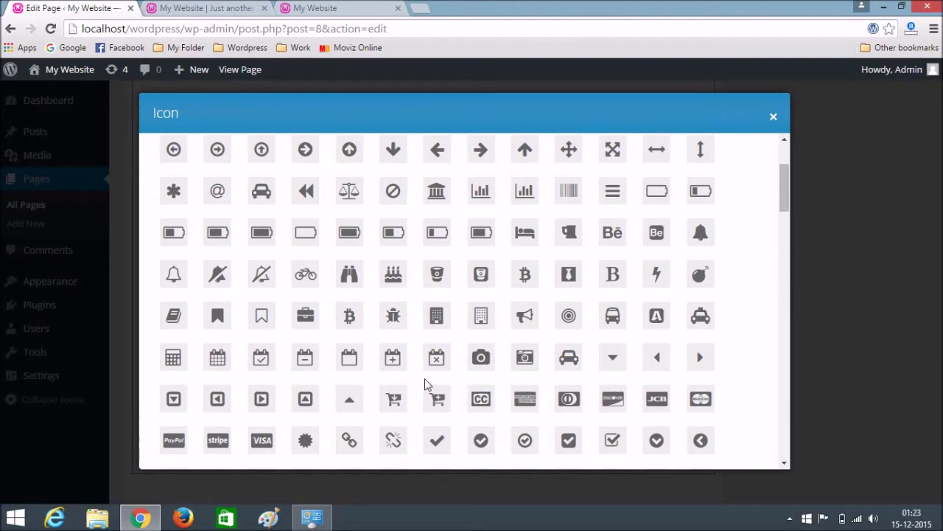
{"action": "scroll", "coordinate": [424, 378], "scroll_direction": "up", "scroll_amount": 2}
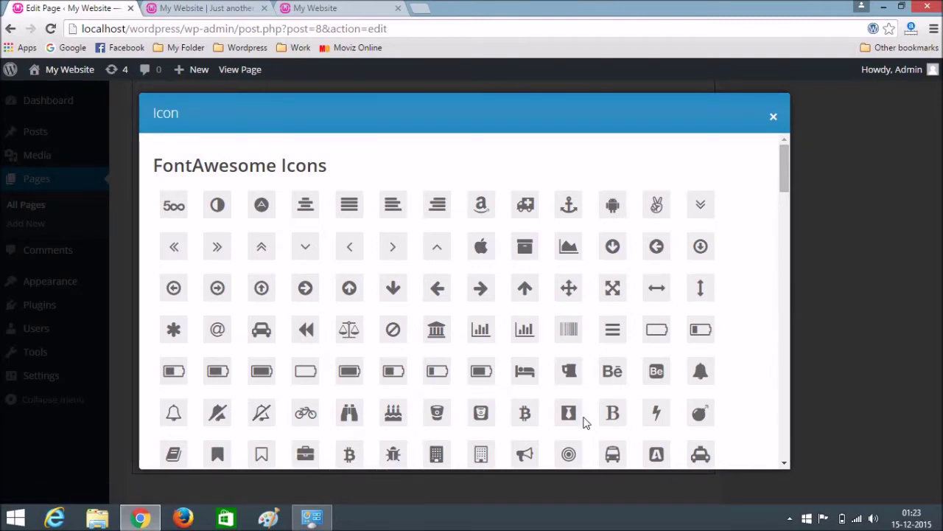
{"action": "scroll", "coordinate": [598, 419], "scroll_direction": "down", "scroll_amount": 1}
{"action": "scroll", "coordinate": [598, 377], "scroll_direction": "down", "scroll_amount": 3}
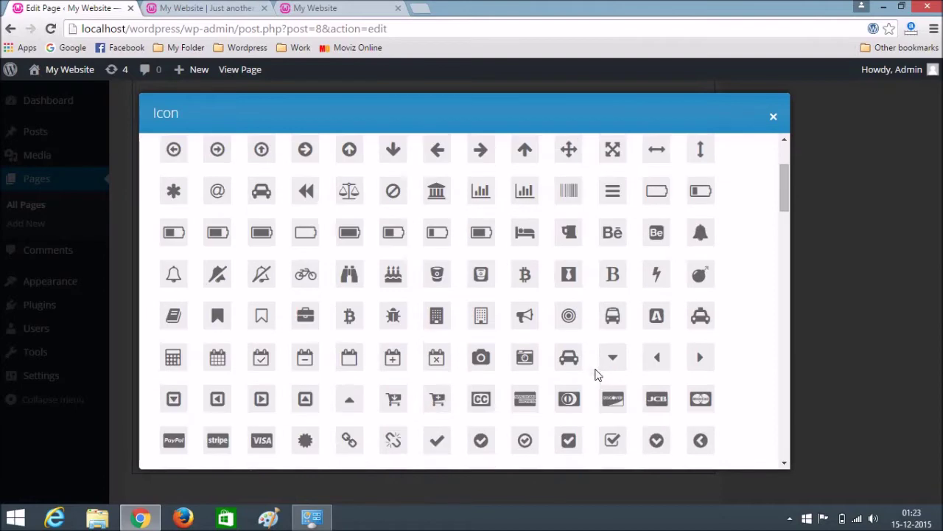
{"action": "scroll", "coordinate": [599, 377], "scroll_direction": "down", "scroll_amount": 1}
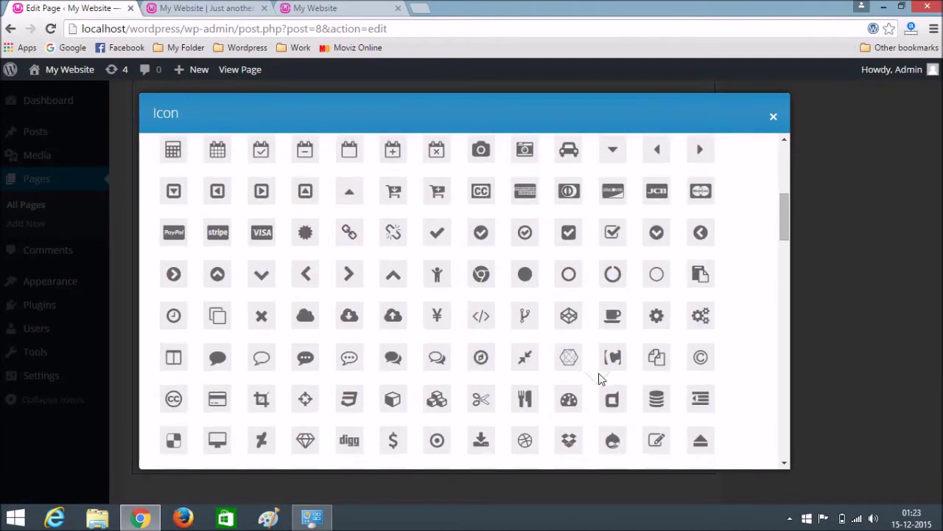
{"action": "scroll", "coordinate": [600, 378], "scroll_direction": "down", "scroll_amount": 1}
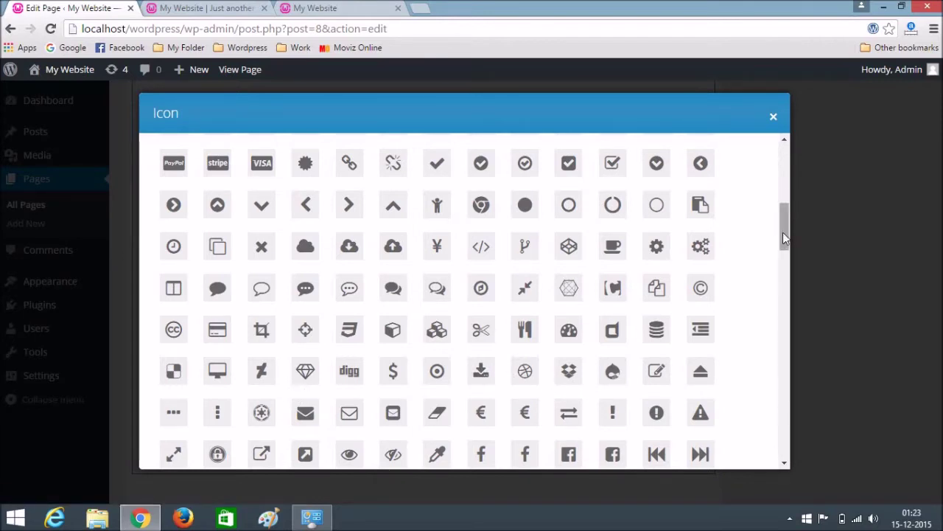
{"action": "left_click_drag", "start_coordinate": [784, 231], "coordinate": [776, 278]}
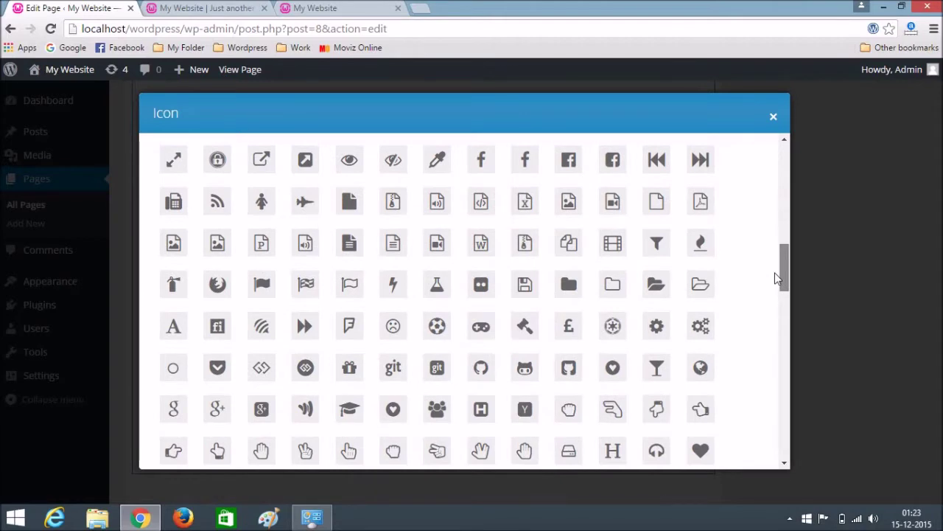
{"action": "left_click_drag", "start_coordinate": [774, 272], "coordinate": [777, 262]}
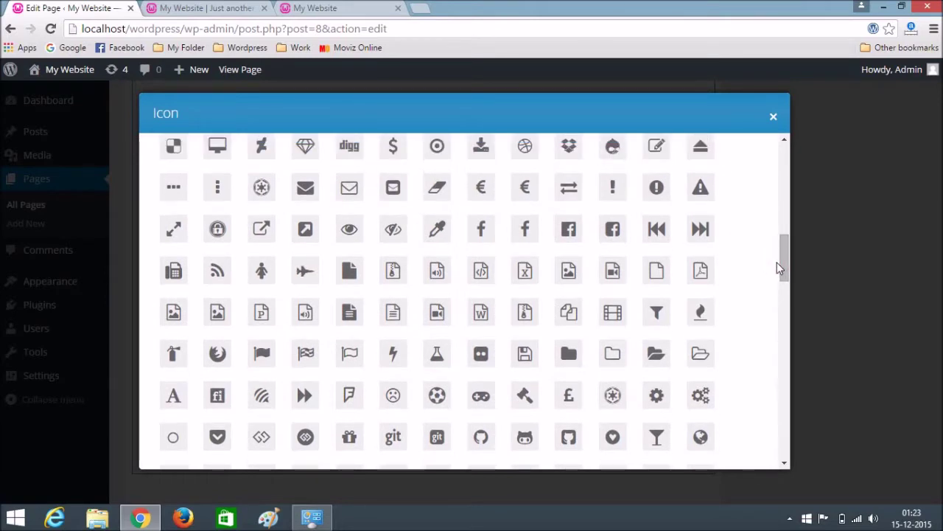
{"action": "left_click_drag", "start_coordinate": [784, 258], "coordinate": [784, 243]}
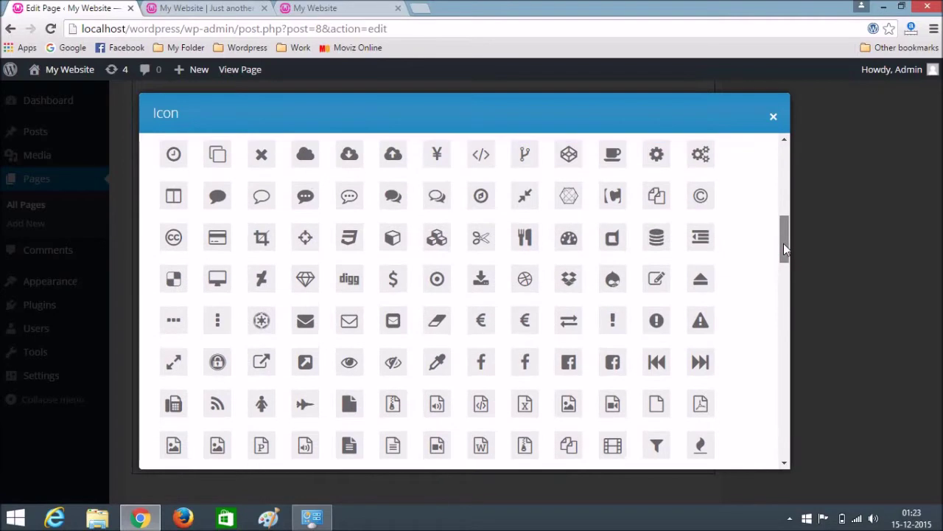
{"action": "left_click", "coordinate": [214, 283]}
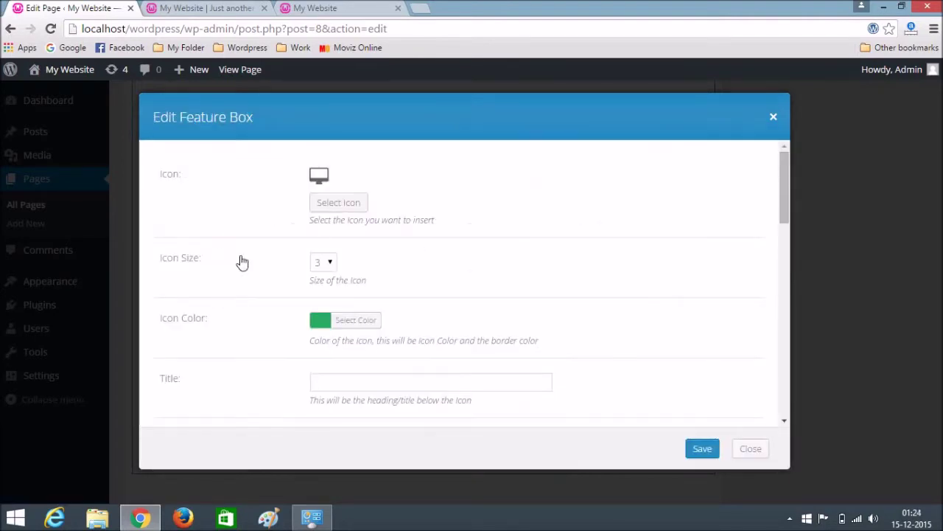
Set the Feature Box title to "Website Development"
{"action": "scroll", "coordinate": [394, 272], "scroll_direction": "down", "scroll_amount": 1}
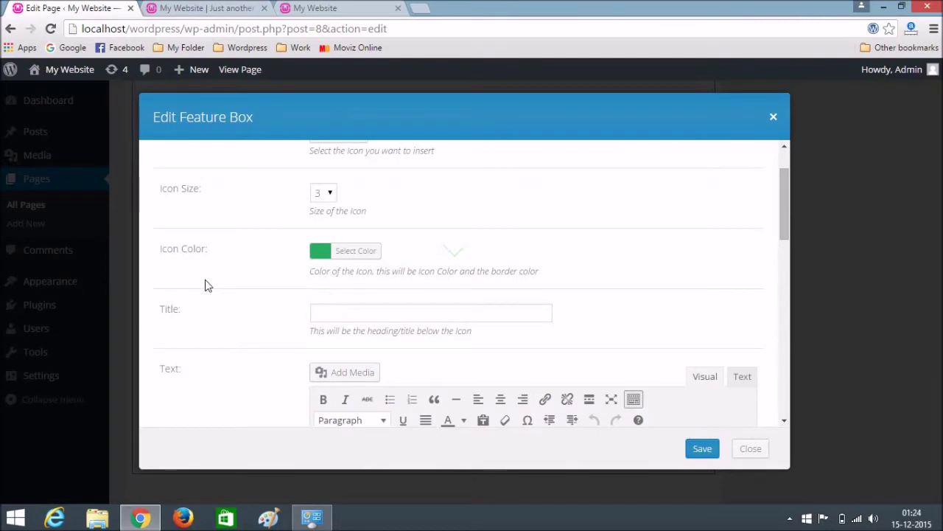
{"action": "left_click", "coordinate": [342, 308]}
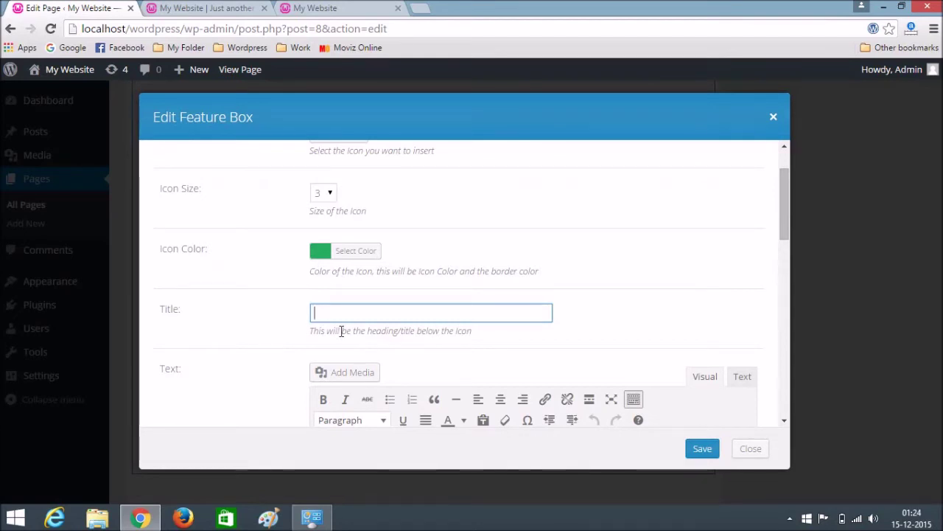
{"action": "type", "text": "Website D"}
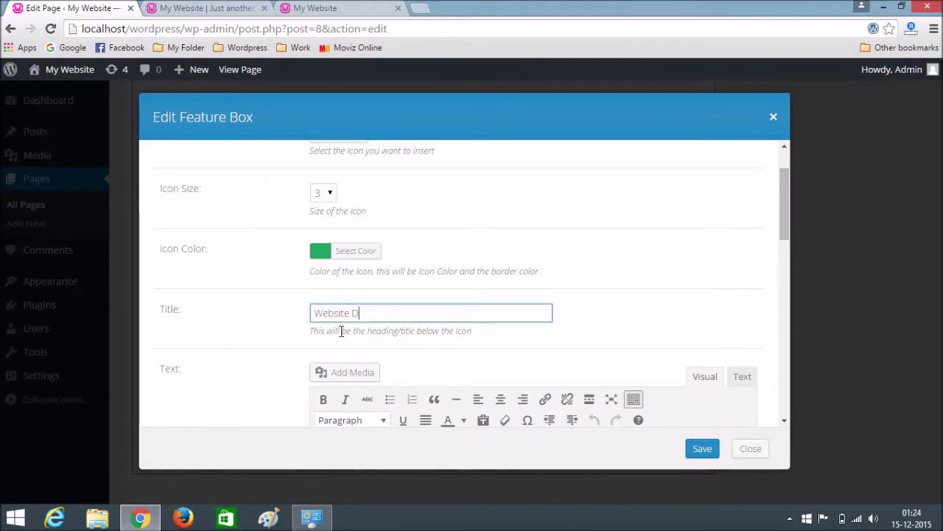
{"action": "type", "text": "evelop"}
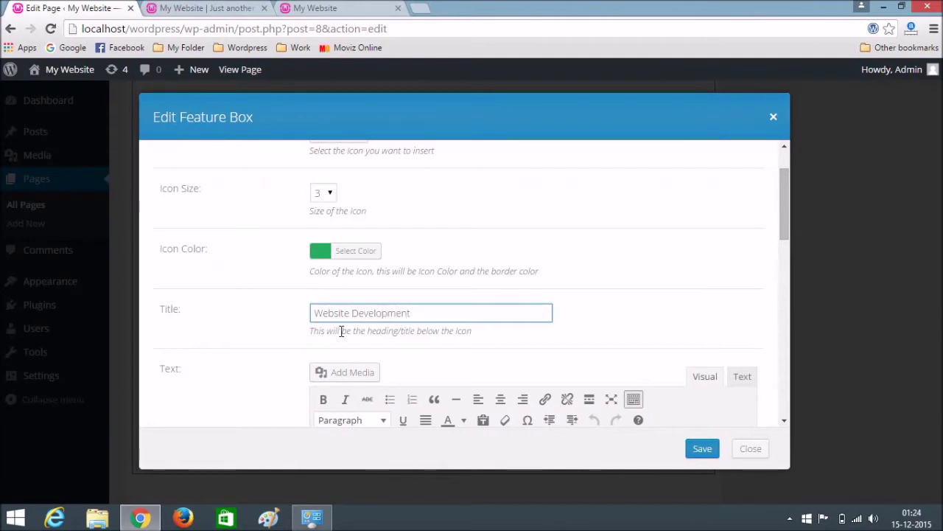
{"action": "type", "text": "ment"}
Enter "write here description of your first service" as the Feature Box's text
{"action": "scroll", "coordinate": [461, 293], "scroll_direction": "down", "scroll_amount": 2}
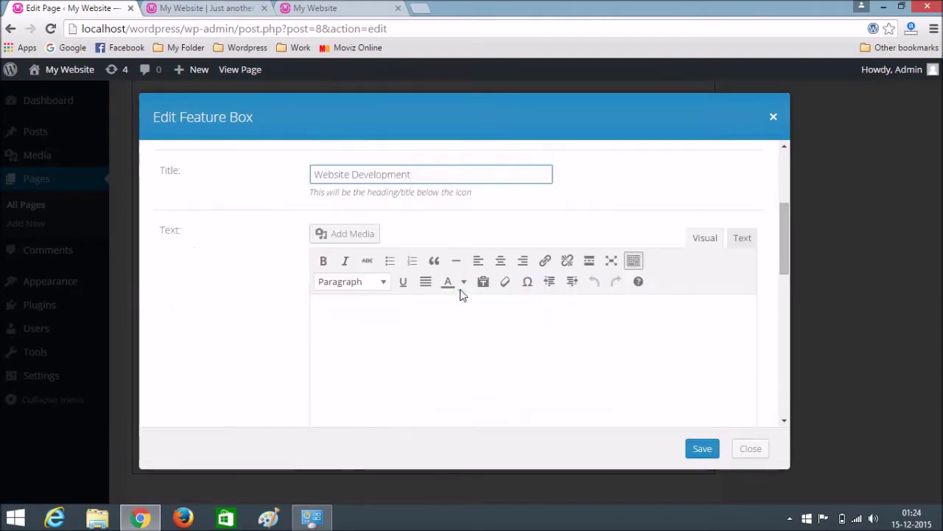
{"action": "left_click", "coordinate": [358, 311]}
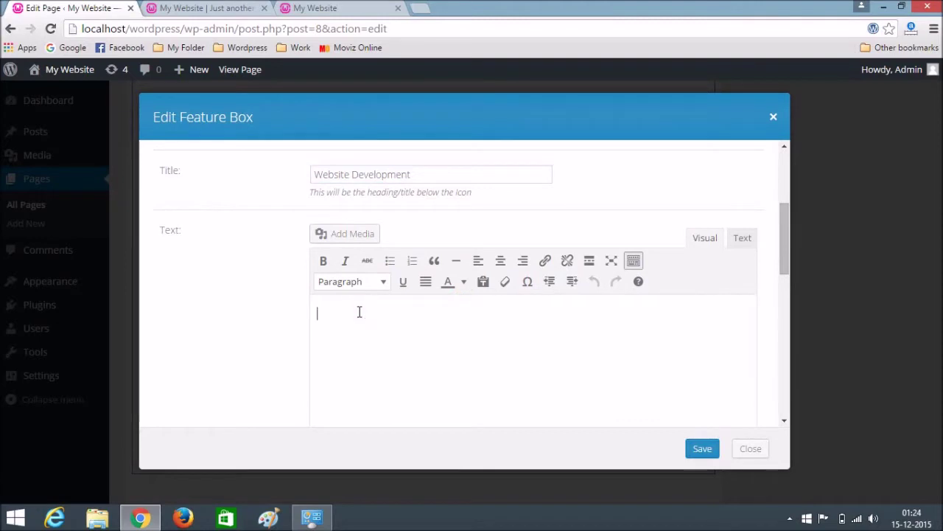
{"action": "type", "text": "wr"}
{"action": "type", "text": "on o"}
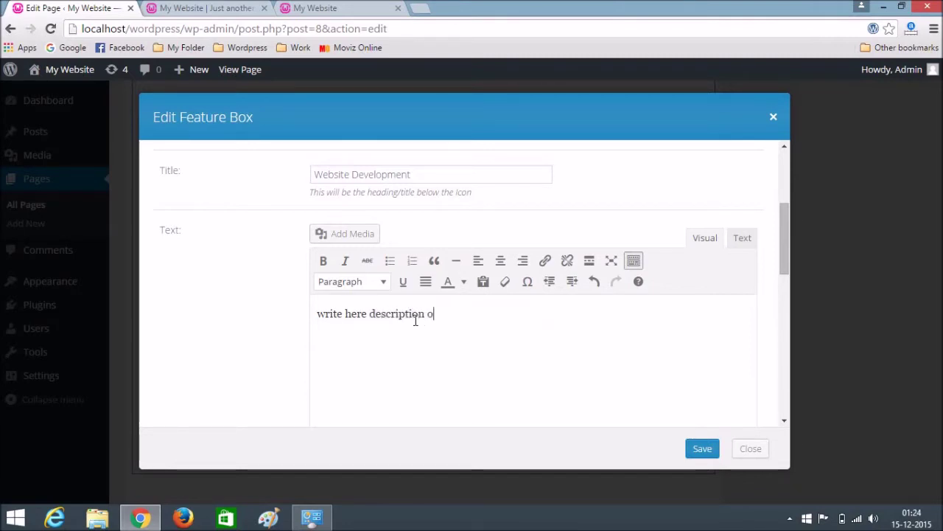
{"action": "type", "text": "f your first service"}
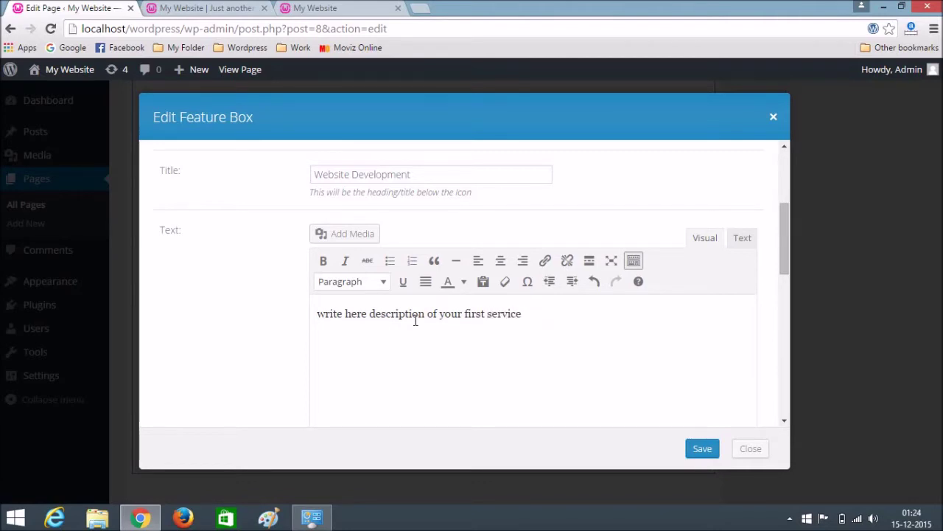
Duplicate the description sentence twice so the text holds it three times, and save the Feature Box
{"action": "triple_click", "coordinate": [414, 321]}
{"action": "key", "text": "ctrl+c"}
{"action": "key", "text": "Right"}
{"action": "key", "text": "ctrl+v"}
{"action": "key", "text": "ctrl+v"}
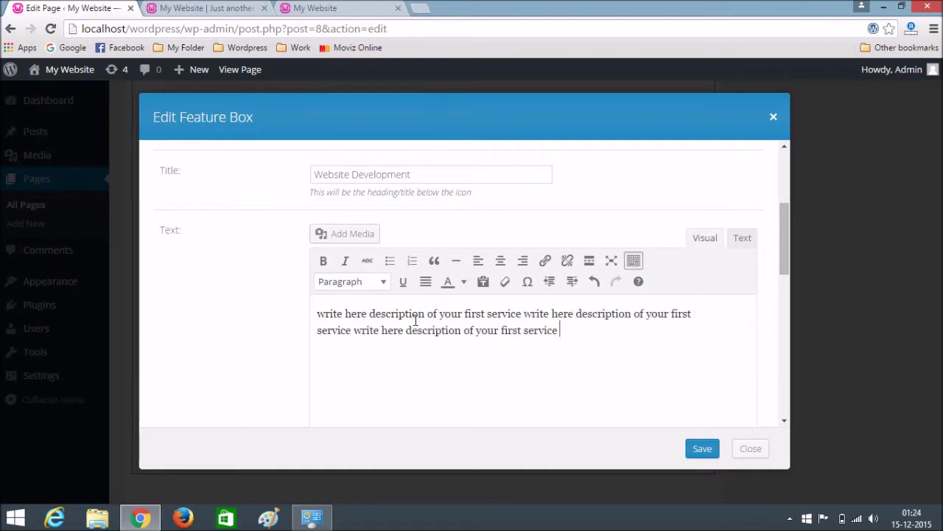
{"action": "scroll", "coordinate": [594, 324], "scroll_direction": "down", "scroll_amount": 8}
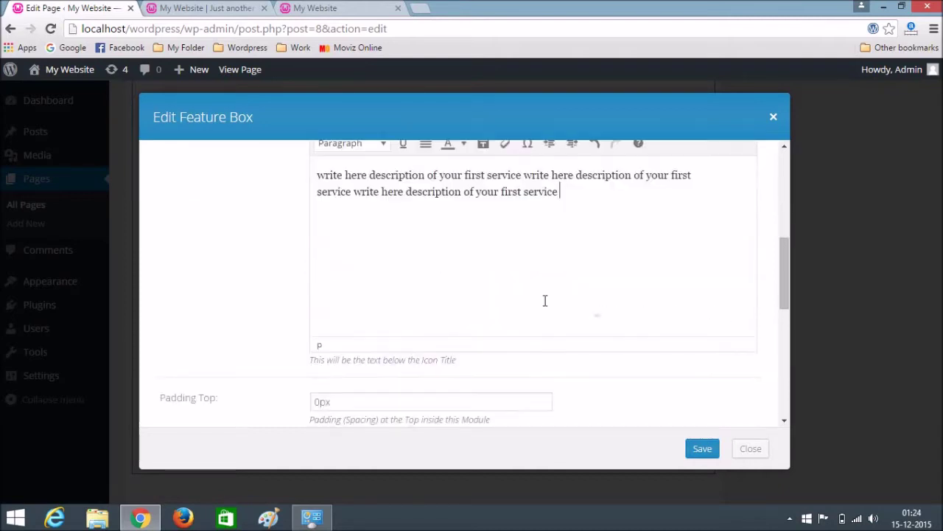
{"action": "scroll", "coordinate": [534, 308], "scroll_direction": "up", "scroll_amount": 4}
{"action": "scroll", "coordinate": [533, 305], "scroll_direction": "up", "scroll_amount": 10}
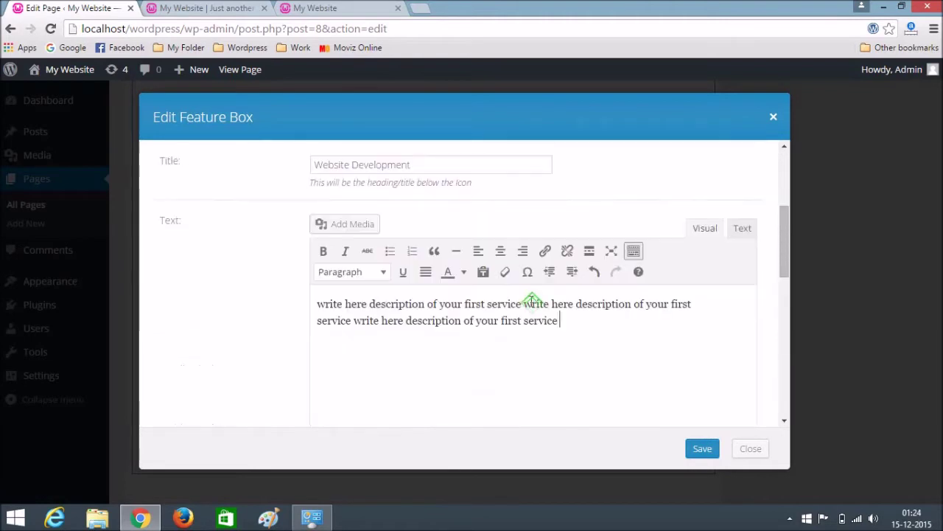
{"action": "left_click", "coordinate": [703, 449]}
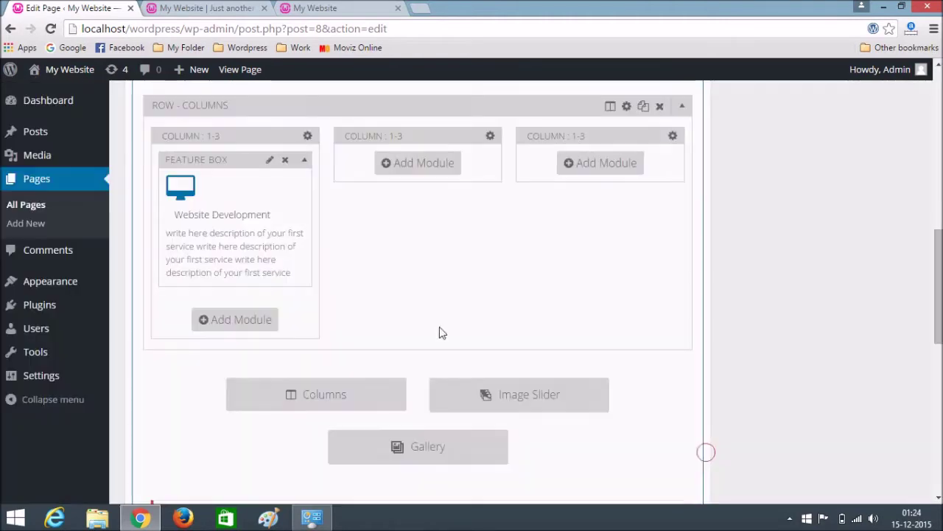
Add a Feature Box module to the second one-third column of the row
{"action": "scroll", "coordinate": [416, 249], "scroll_direction": "up", "scroll_amount": 1}
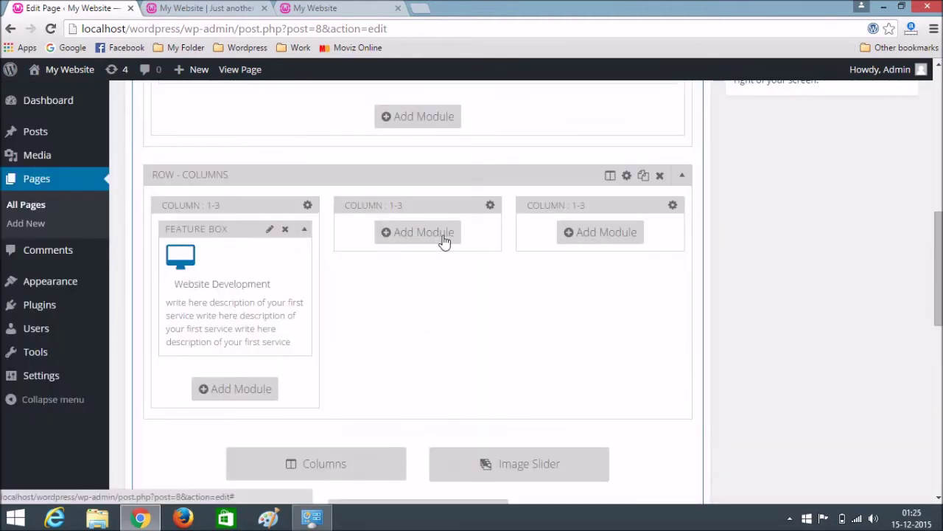
{"action": "left_click", "coordinate": [418, 237]}
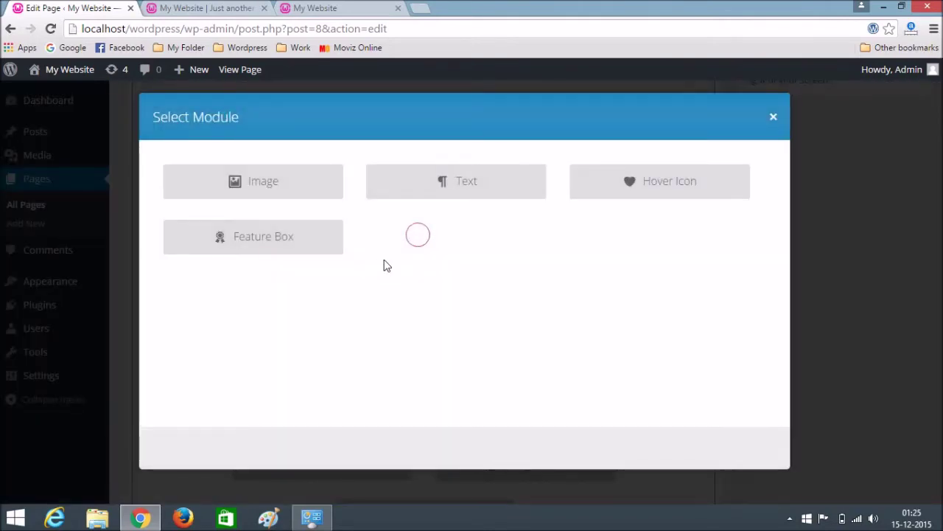
{"action": "left_click", "coordinate": [288, 237]}
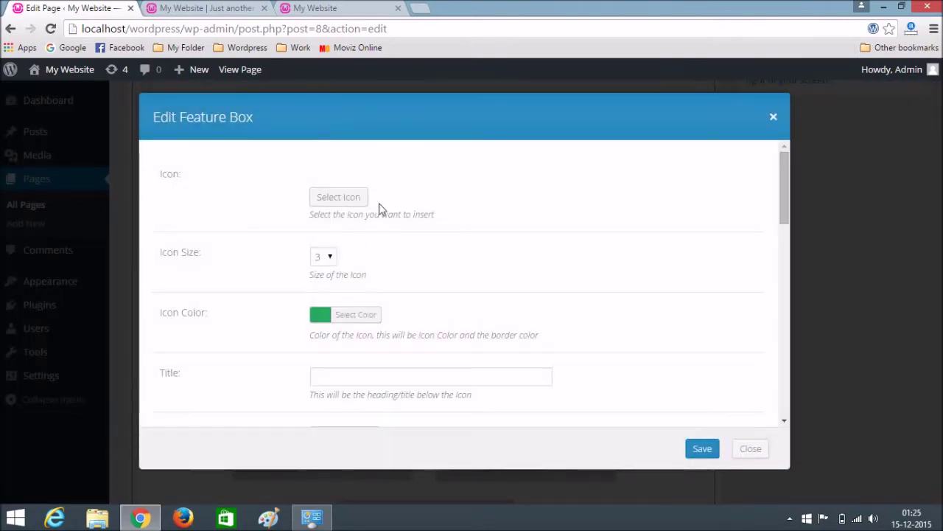
Choose the mobile phone icon for the second column's Feature Box
{"action": "left_click", "coordinate": [339, 197]}
{"action": "scroll", "coordinate": [528, 256], "scroll_direction": "down", "scroll_amount": 10}
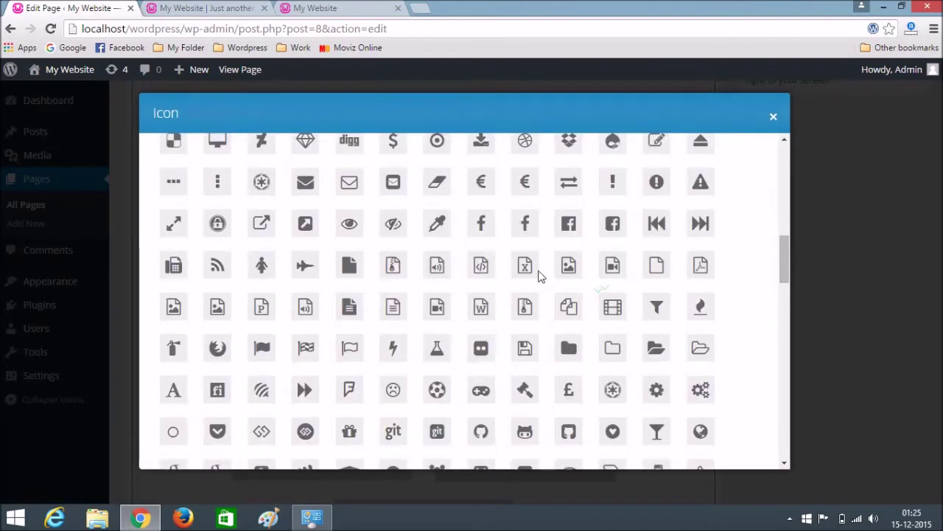
{"action": "scroll", "coordinate": [435, 295], "scroll_direction": "down", "scroll_amount": 2}
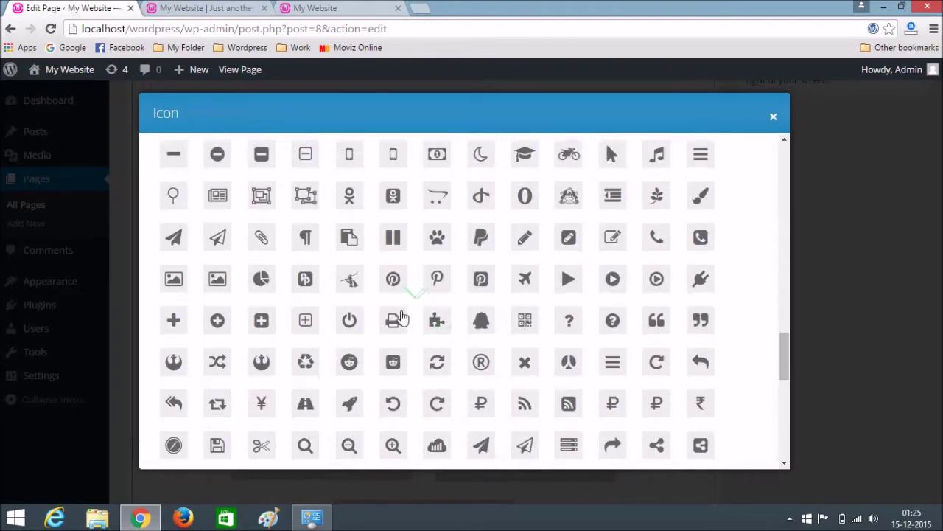
{"action": "scroll", "coordinate": [398, 309], "scroll_direction": "down", "scroll_amount": 2}
{"action": "scroll", "coordinate": [374, 327], "scroll_direction": "down", "scroll_amount": 2}
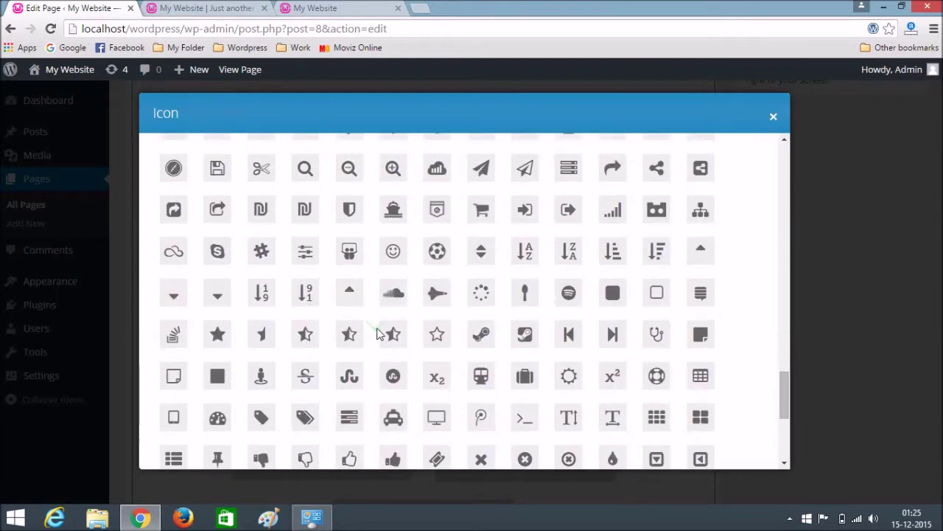
{"action": "scroll", "coordinate": [375, 334], "scroll_direction": "down", "scroll_amount": 3}
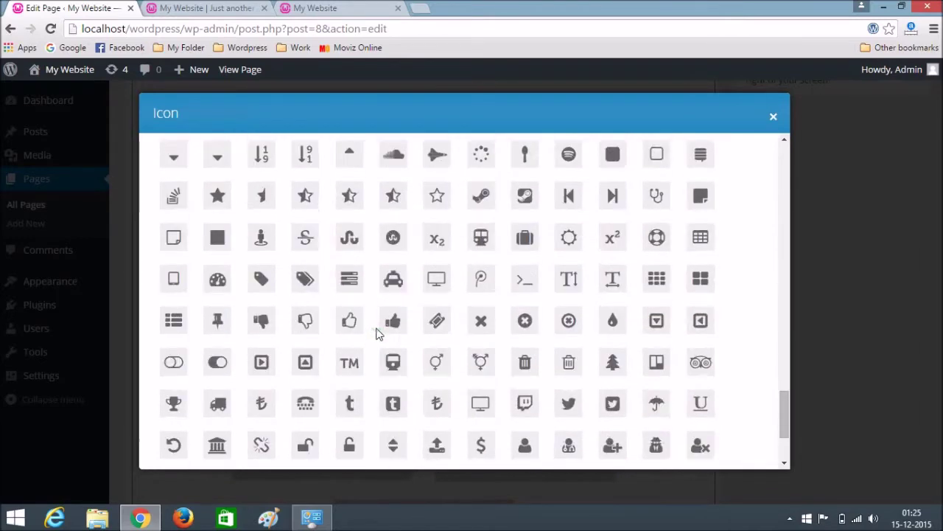
{"action": "scroll", "coordinate": [376, 334], "scroll_direction": "up", "scroll_amount": 4}
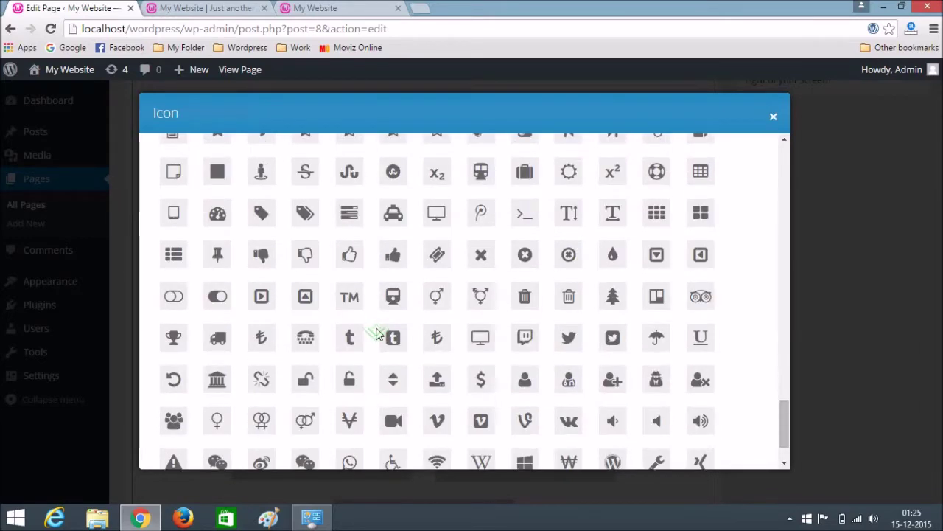
{"action": "scroll", "coordinate": [376, 334], "scroll_direction": "up", "scroll_amount": 3}
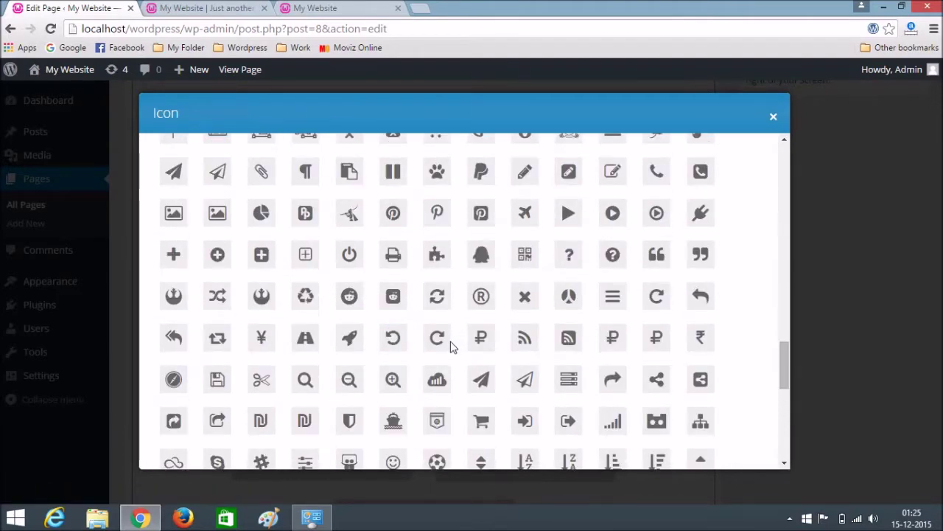
{"action": "scroll", "coordinate": [452, 347], "scroll_direction": "up", "scroll_amount": 1}
{"action": "scroll", "coordinate": [453, 347], "scroll_direction": "up", "scroll_amount": 1}
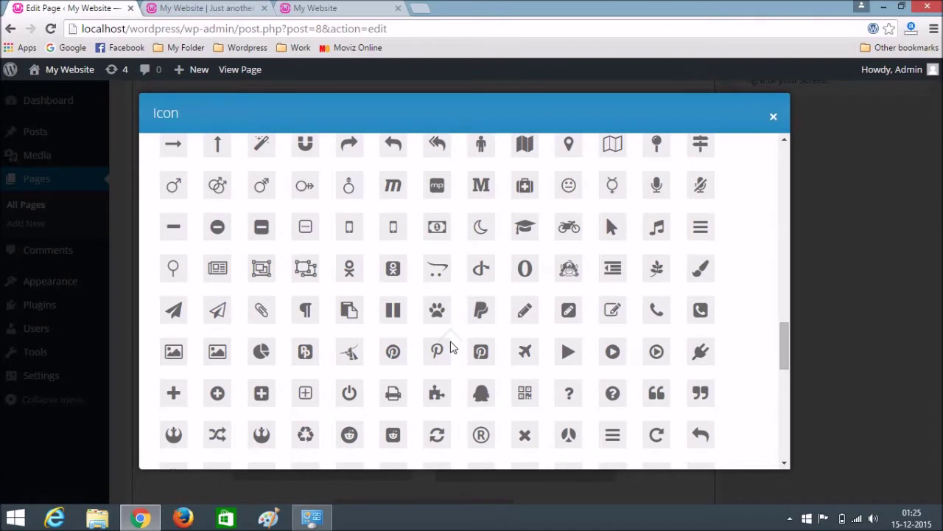
{"action": "scroll", "coordinate": [453, 347], "scroll_direction": "up", "scroll_amount": 1}
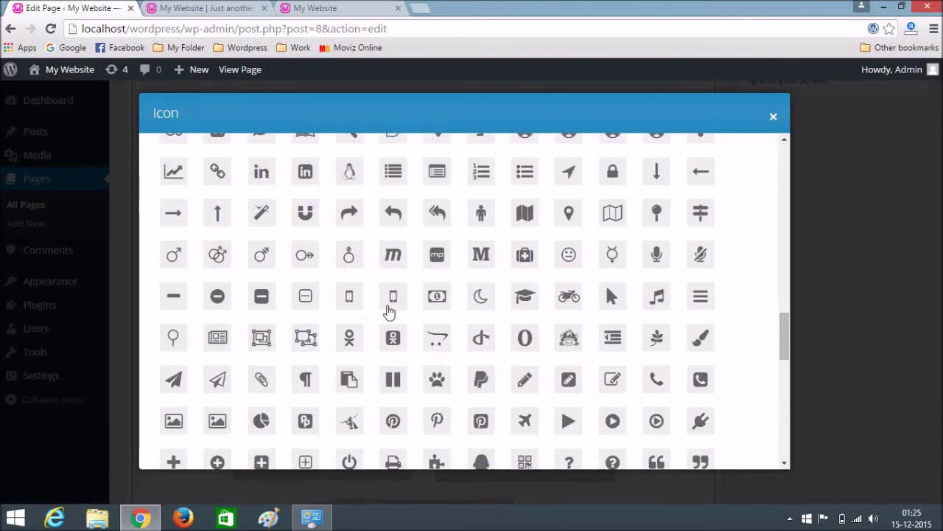
{"action": "left_click", "coordinate": [394, 299]}
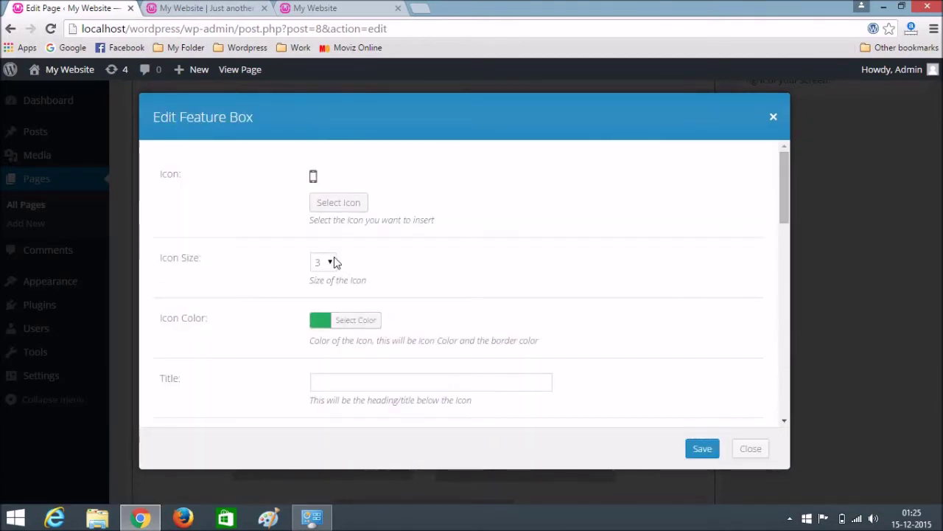
Set the Feature Box's icon size to 4 and its title to "App Development"
{"action": "left_click", "coordinate": [330, 263]}
{"action": "left_click", "coordinate": [320, 320]}
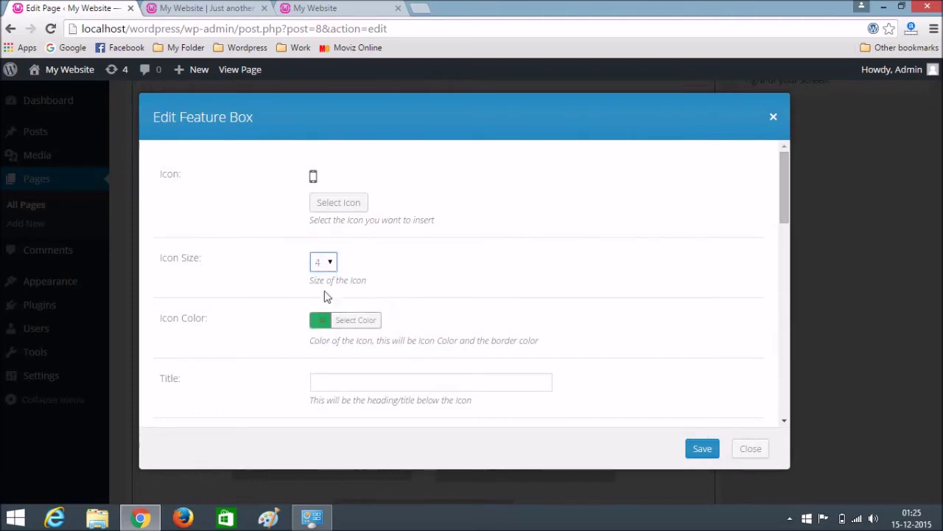
{"action": "scroll", "coordinate": [368, 287], "scroll_direction": "down", "scroll_amount": 2}
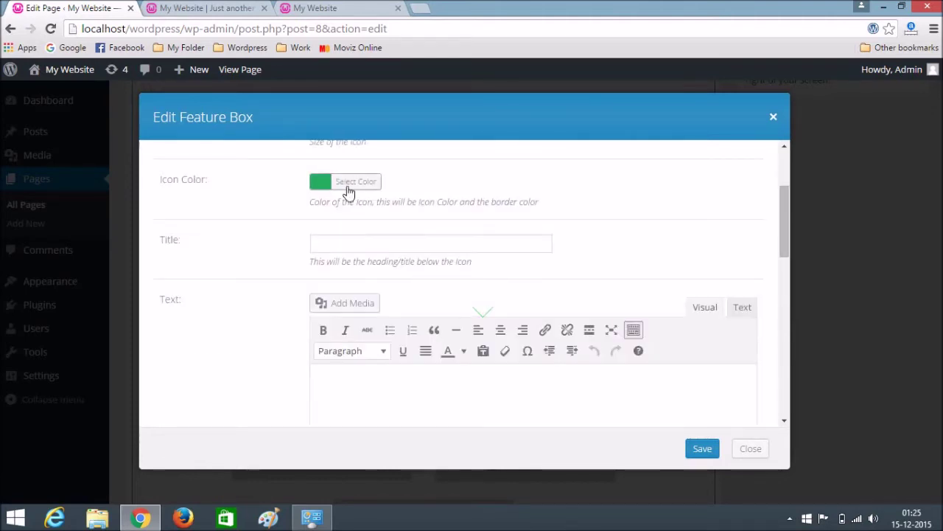
{"action": "left_click", "coordinate": [372, 239]}
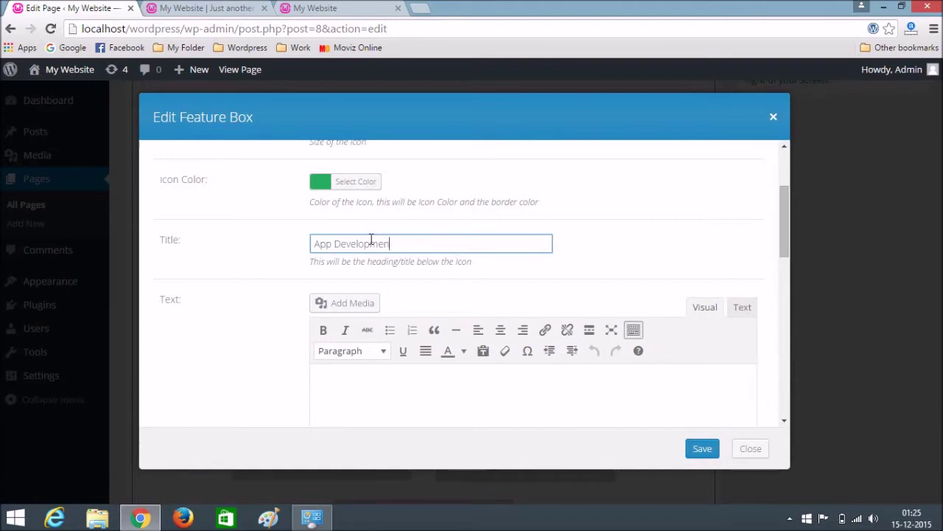
Paste "write here description of your first service" three times as the App Development box's text and save the Feature Box
{"action": "left_click", "coordinate": [347, 373]}
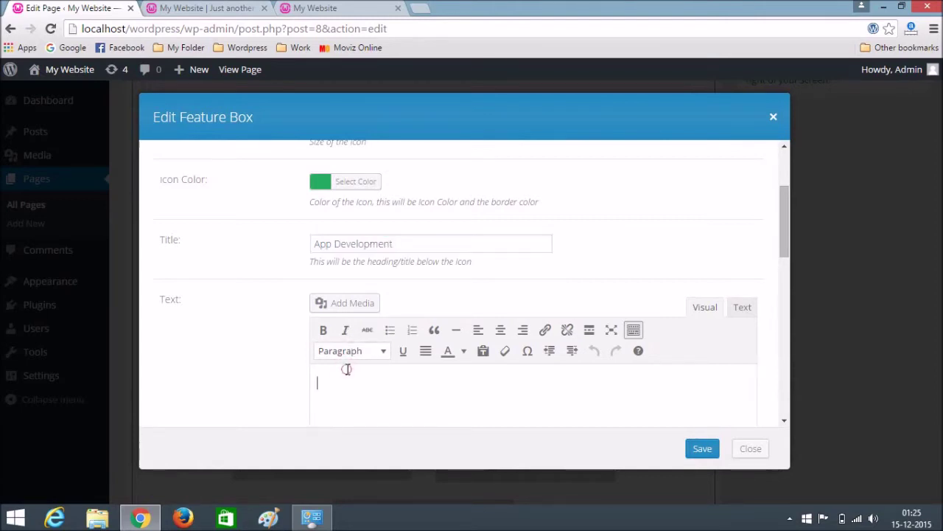
{"action": "key", "text": "ctrl+v"}
{"action": "key", "text": "ctrl+v"}
{"action": "key", "text": "ctrl+v"}
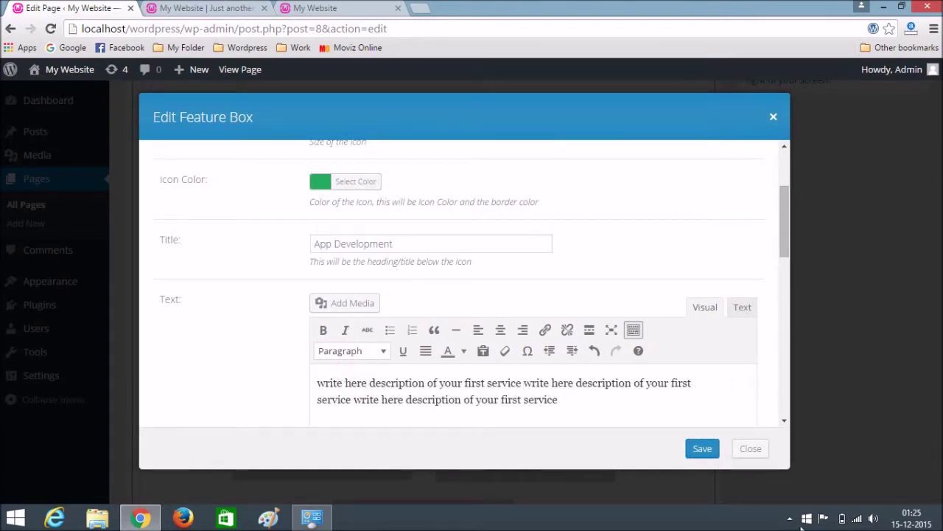
{"action": "left_click", "coordinate": [703, 448]}
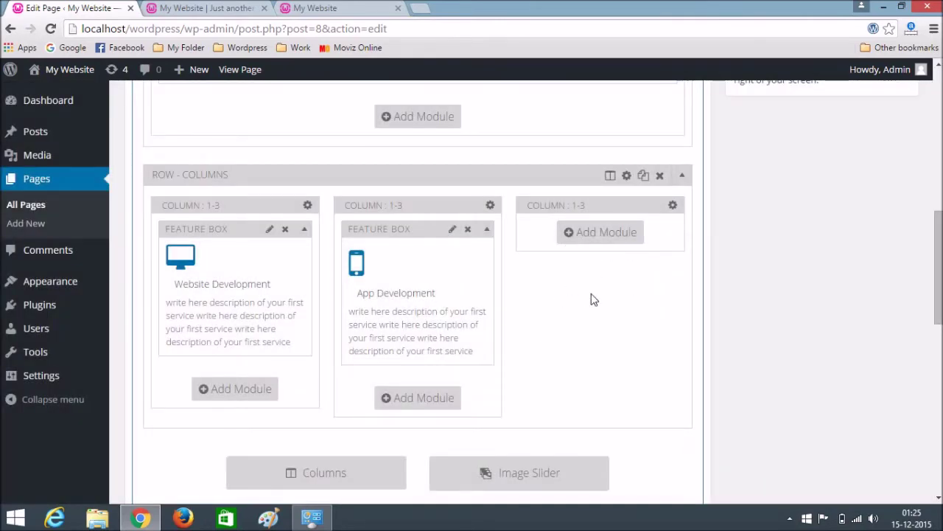
Add a Feature Box module to the third one-third column and choose the line chart icon for it
{"action": "left_click", "coordinate": [615, 237]}
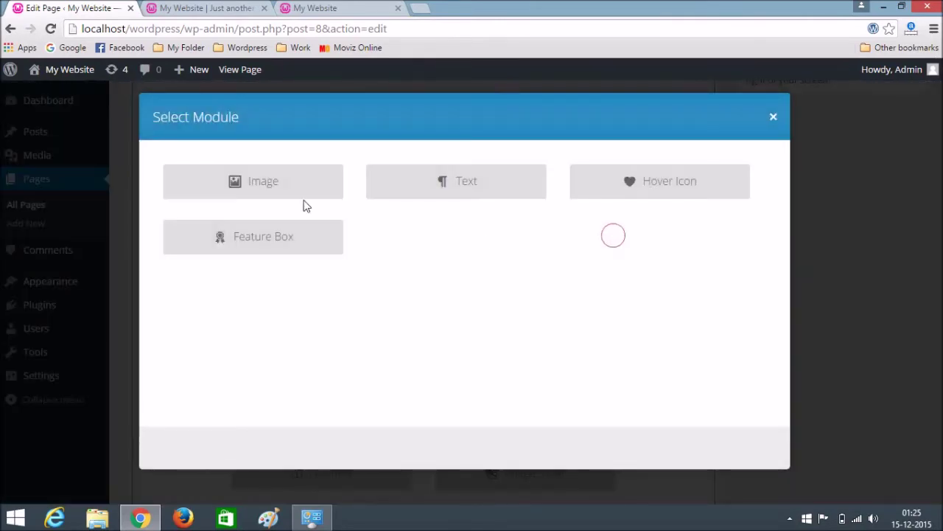
{"action": "left_click", "coordinate": [327, 235]}
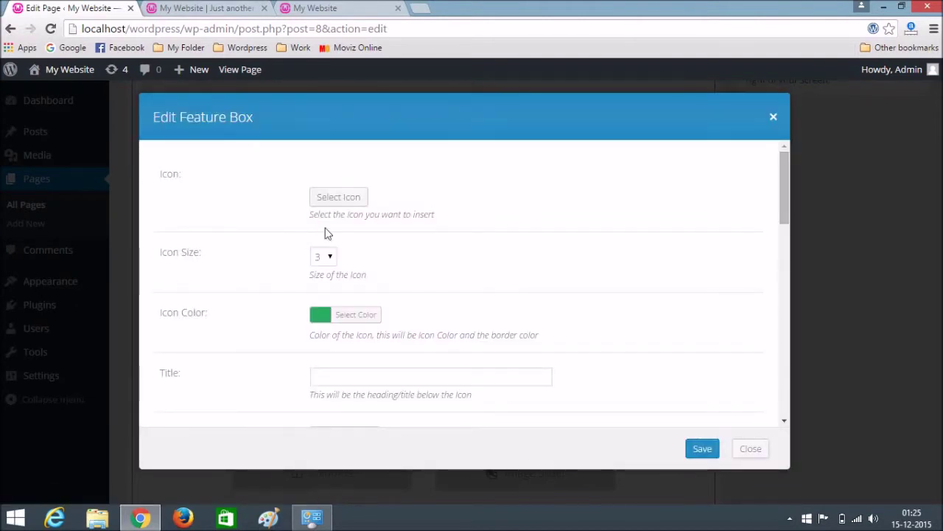
{"action": "left_click", "coordinate": [338, 197]}
{"action": "scroll", "coordinate": [472, 251], "scroll_direction": "down", "scroll_amount": 3}
{"action": "left_click", "coordinate": [481, 256]}
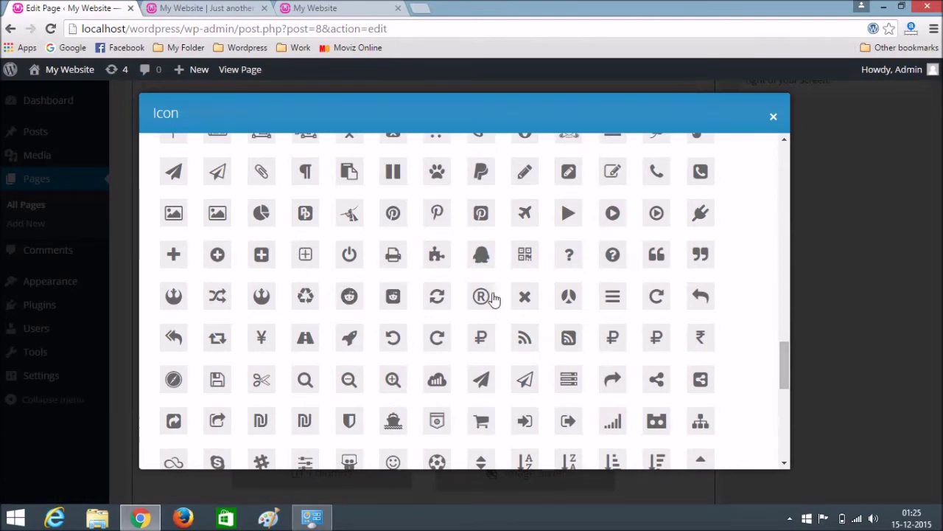
{"action": "scroll", "coordinate": [457, 291], "scroll_direction": "up", "scroll_amount": 3}
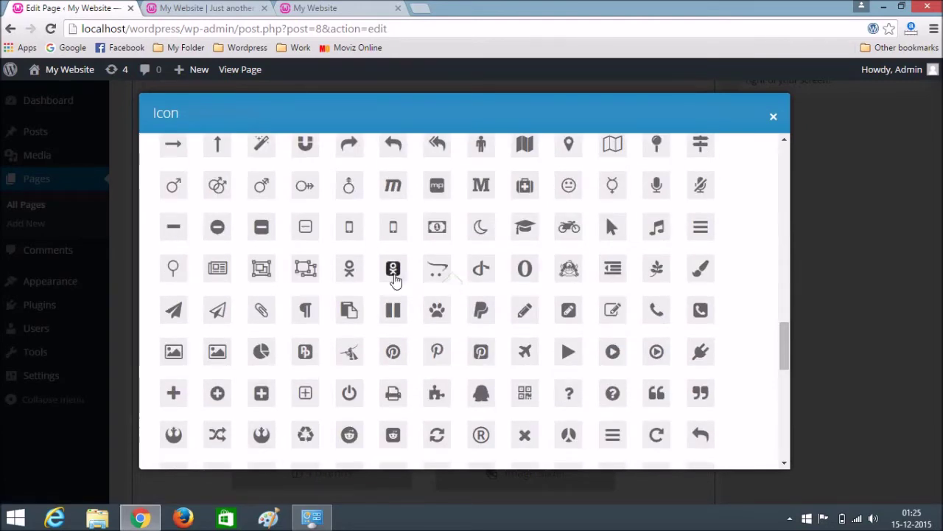
{"action": "scroll", "coordinate": [373, 274], "scroll_direction": "up", "scroll_amount": 3}
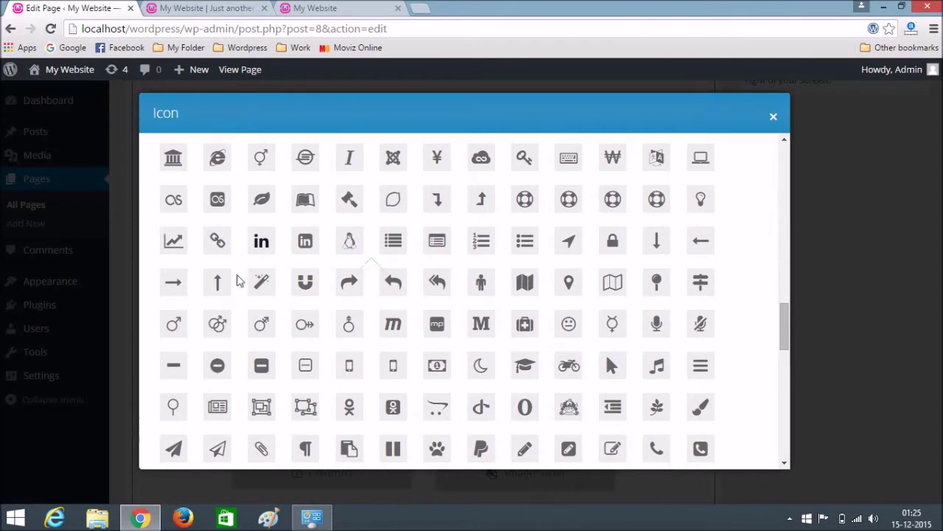
{"action": "left_click", "coordinate": [173, 241]}
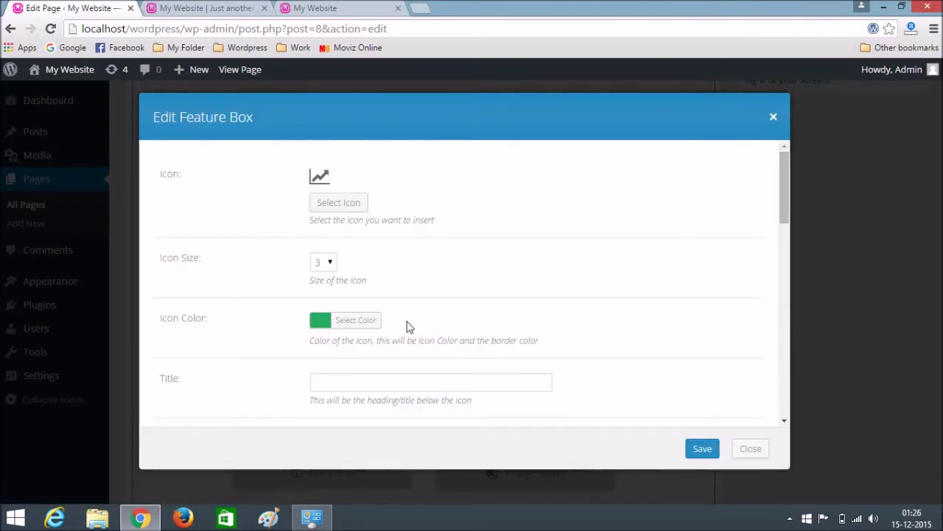
Set the third column's Feature Box title to "Digital Marketing"
{"action": "scroll", "coordinate": [383, 317], "scroll_direction": "down", "scroll_amount": 1}
{"action": "left_click", "coordinate": [366, 309]}
{"action": "type", "text": "Digital Marketing"}
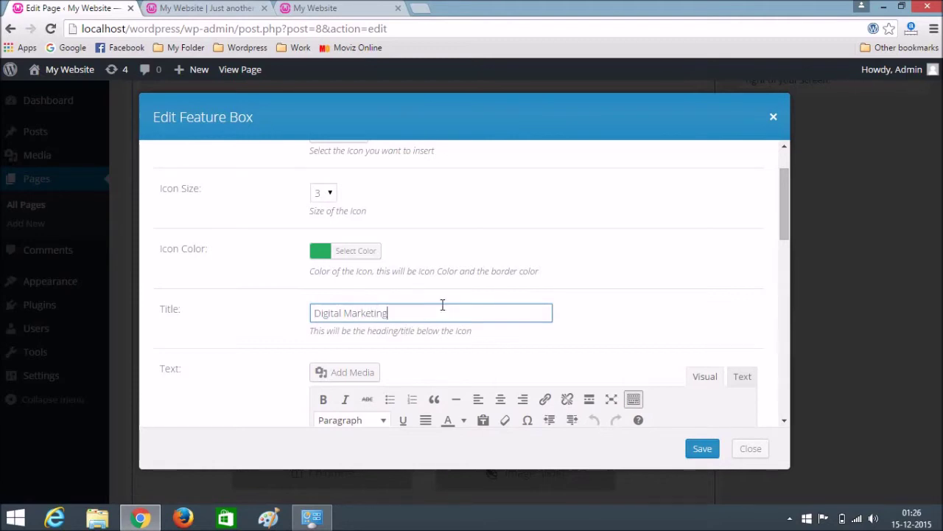
Try to paste "write here description of your first service" three times as the third box's text, and save the Feature Box
{"action": "scroll", "coordinate": [437, 306], "scroll_direction": "down", "scroll_amount": 1}
{"action": "left_click", "coordinate": [395, 372]}
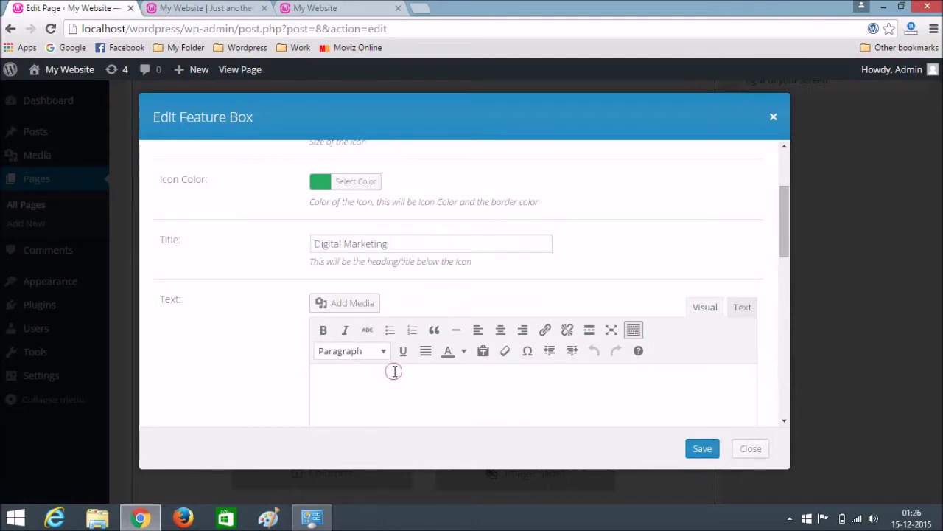
{"action": "type", "text": "write here description of your first service"}
{"action": "type", "text": "write here description of your first service"}
{"action": "type", "text": "write here description of your first service"}
{"action": "left_click", "coordinate": [700, 456]}
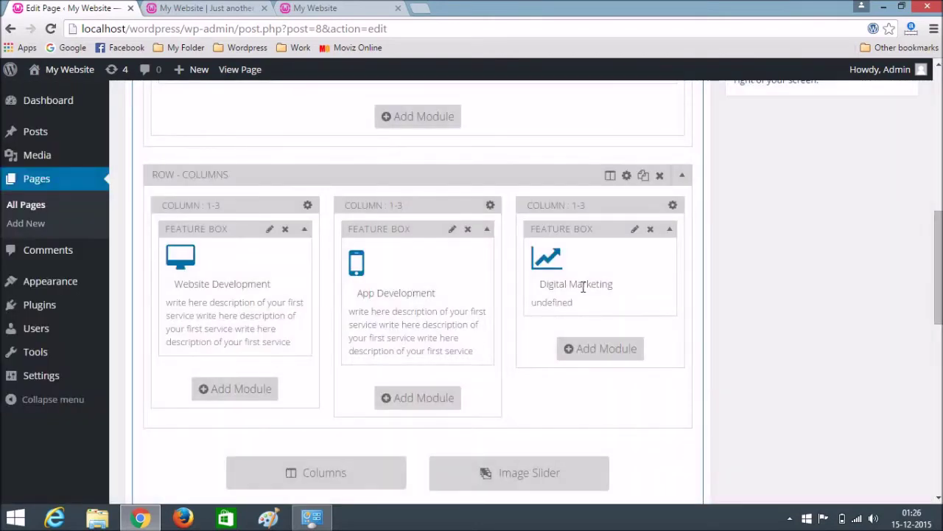
Reopen the Digital Marketing Feature Box, fill its text with "write here description of your first service" three times, and save it
{"action": "left_click", "coordinate": [635, 233]}
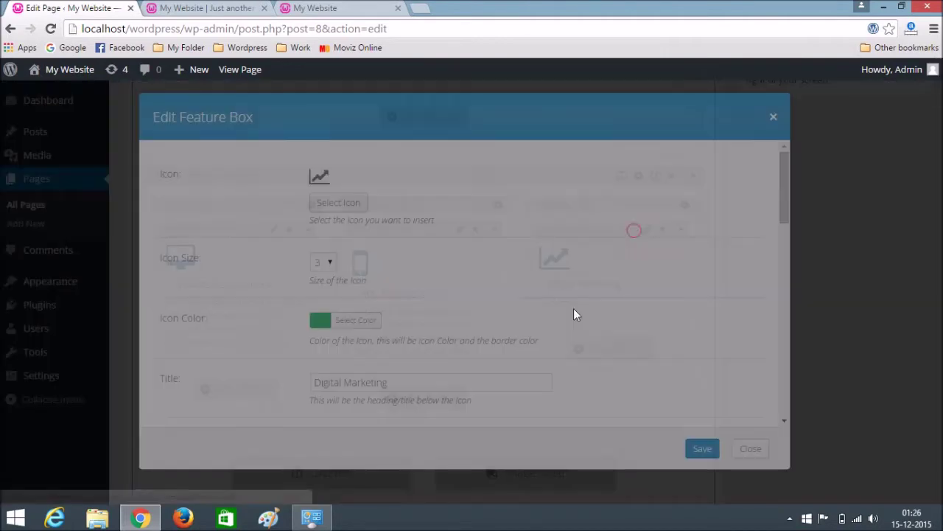
{"action": "scroll", "coordinate": [455, 358], "scroll_direction": "down", "scroll_amount": 5}
{"action": "double_click", "coordinate": [386, 318]}
{"action": "type", "text": "write here description of your first service"}
{"action": "type", "text": "write here description of your first service"}
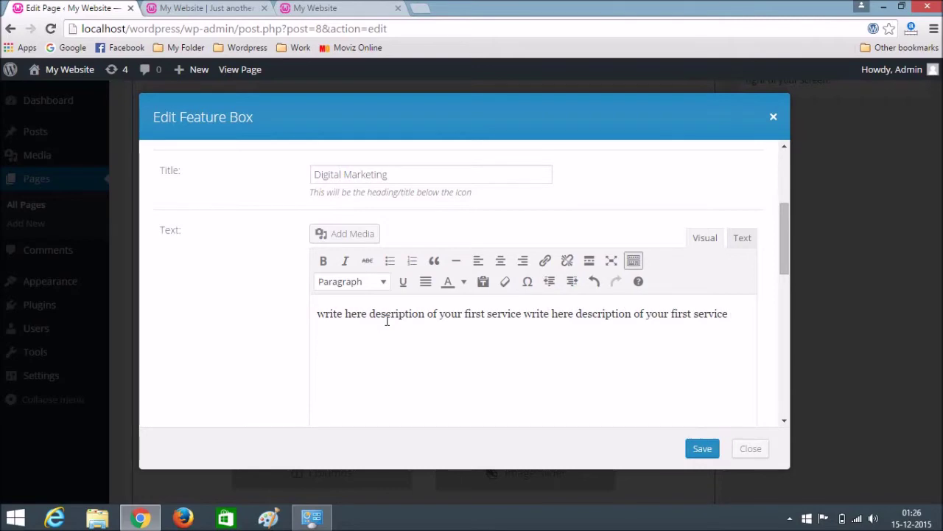
{"action": "type", "text": "write here description of your first service"}
{"action": "left_click", "coordinate": [702, 450]}
Update the Home page and reload the site's front page at localhost/wordpress/ in its own browser tab
{"action": "scroll", "coordinate": [771, 354], "scroll_direction": "up", "scroll_amount": 10}
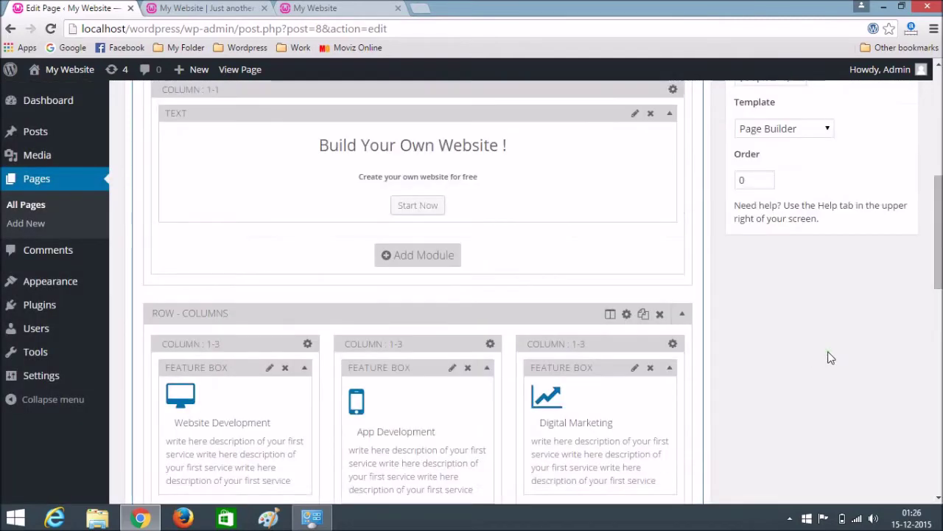
{"action": "left_click", "coordinate": [885, 258]}
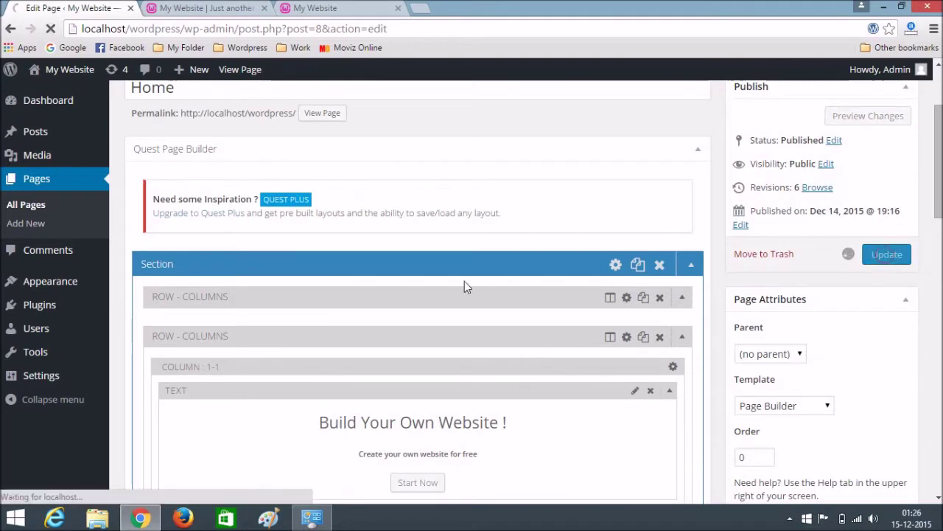
{"action": "left_click", "coordinate": [210, 8]}
{"action": "left_click", "coordinate": [205, 30]}
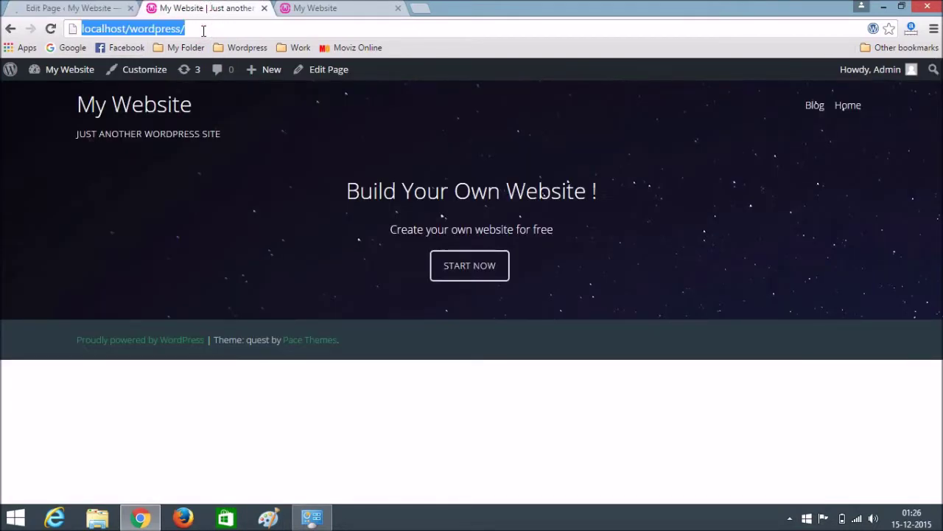
{"action": "key", "text": "Return"}
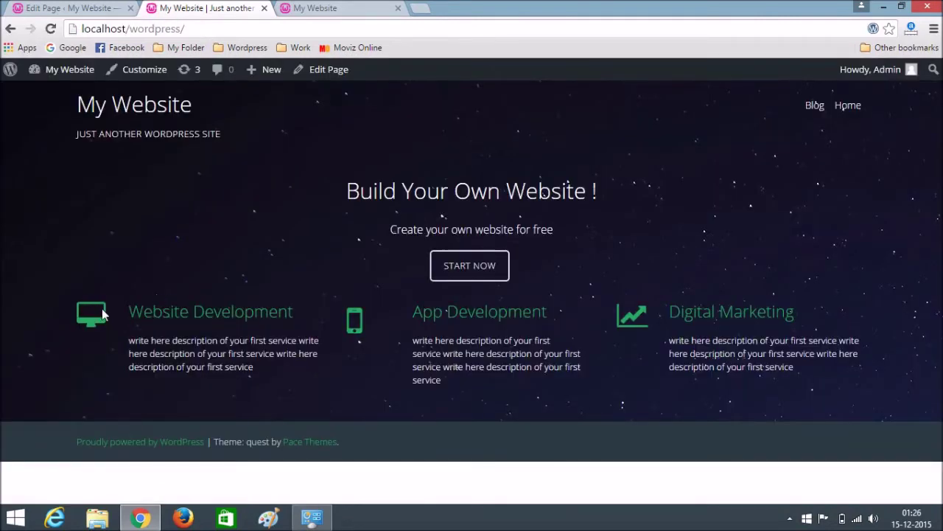
Examine the icons, titles and descriptions of the three feature boxes on the site's front page
{"action": "left_click_drag", "start_coordinate": [82, 315], "coordinate": [224, 314]}
{"action": "left_click", "coordinate": [346, 322]}
{"action": "left_click_drag", "start_coordinate": [347, 322], "coordinate": [380, 322]}
{"action": "left_click", "coordinate": [619, 323]}
{"action": "left_click_drag", "start_coordinate": [619, 323], "coordinate": [709, 320]}
{"action": "triple_click", "coordinate": [593, 326]}
{"action": "double_click", "coordinate": [831, 341]}
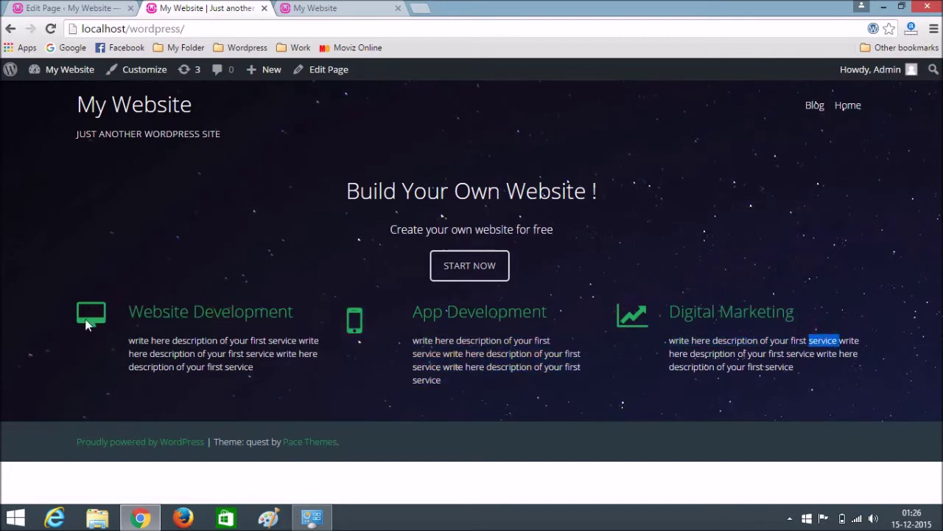
{"action": "left_click_drag", "start_coordinate": [73, 311], "coordinate": [372, 356]}
{"action": "double_click", "coordinate": [369, 365]}
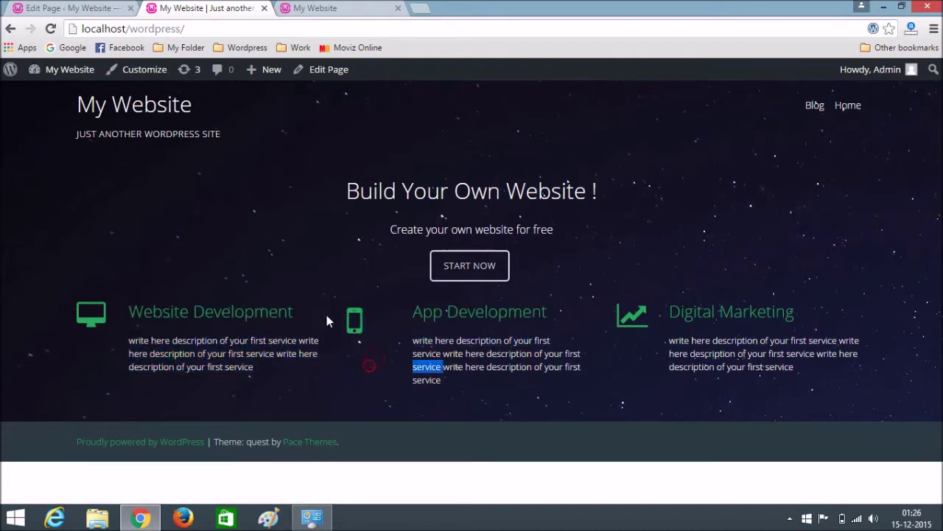
Look over the text blocks of the three feature boxes on the front page, highlighting each in turn
{"action": "left_click_drag", "start_coordinate": [61, 320], "coordinate": [661, 349]}
{"action": "left_click_drag", "start_coordinate": [601, 304], "coordinate": [792, 367]}
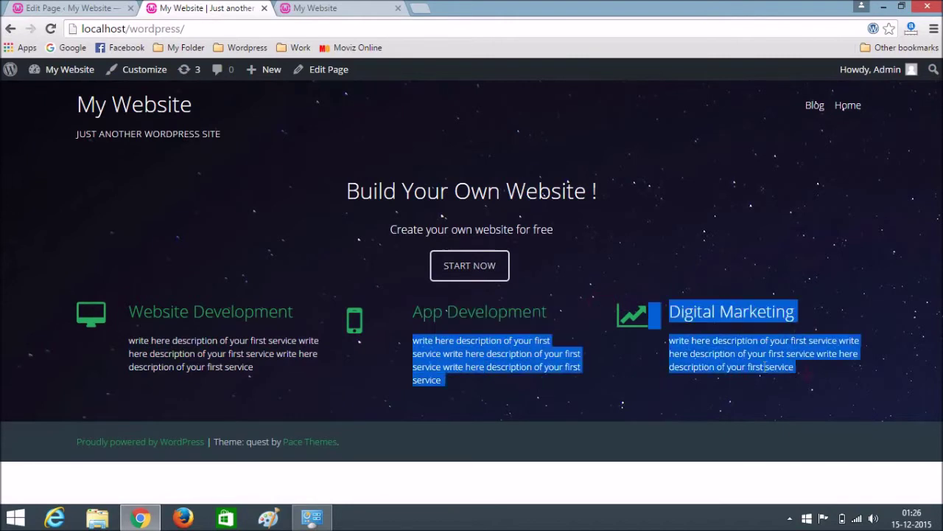
{"action": "left_click", "coordinate": [543, 339]}
{"action": "left_click_drag", "start_coordinate": [59, 295], "coordinate": [354, 354]}
{"action": "left_click_drag", "start_coordinate": [372, 313], "coordinate": [604, 334]}
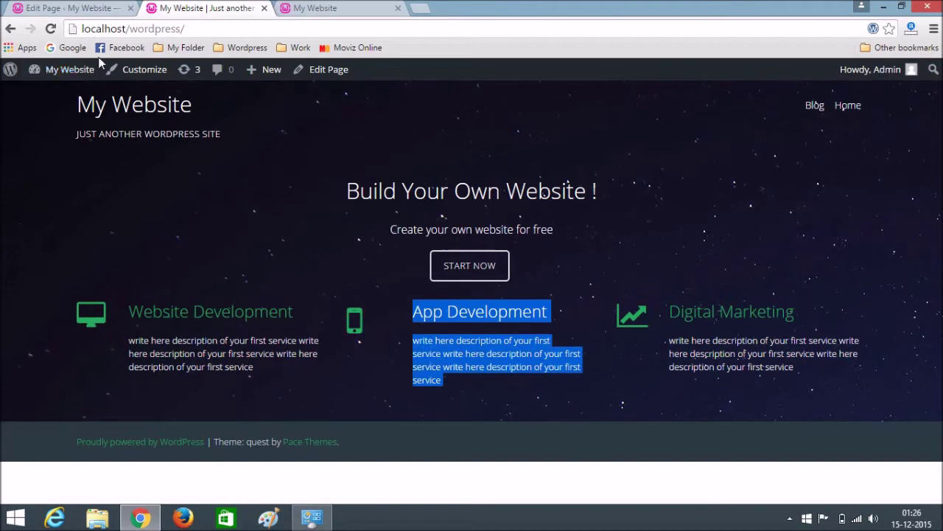
In the Home page editor, give the Website Development column a translucent green background, rgba(23,221,13,0.4), and save the column
{"action": "left_click", "coordinate": [70, 9]}
{"action": "scroll", "coordinate": [400, 217], "scroll_direction": "down", "scroll_amount": 8}
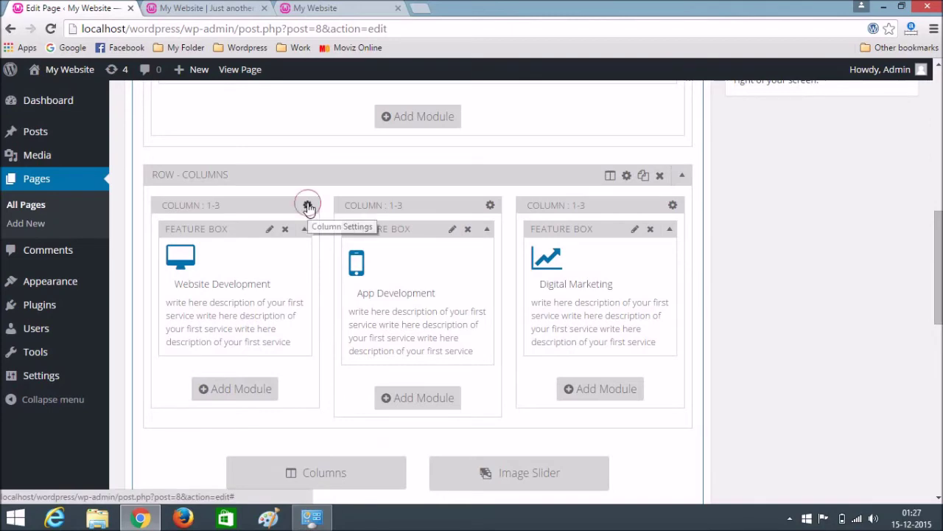
{"action": "left_click", "coordinate": [308, 206]}
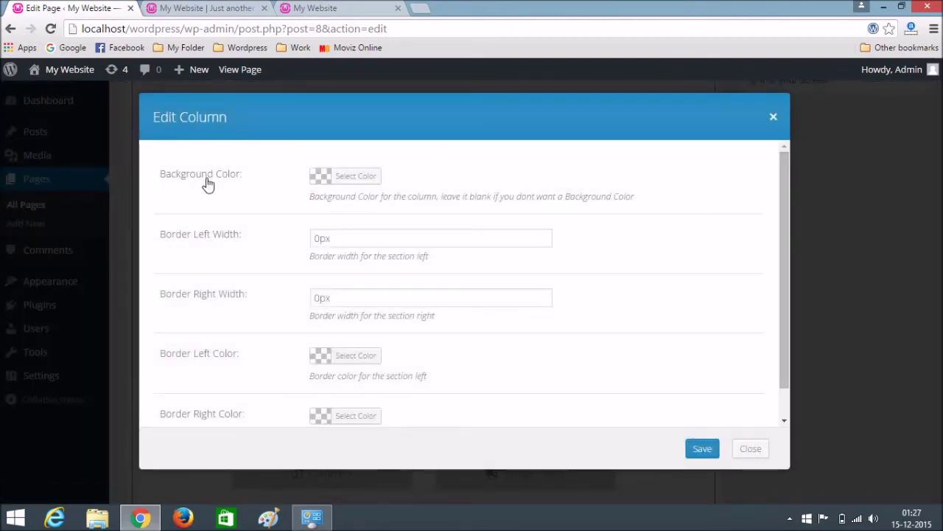
{"action": "left_click", "coordinate": [359, 175]}
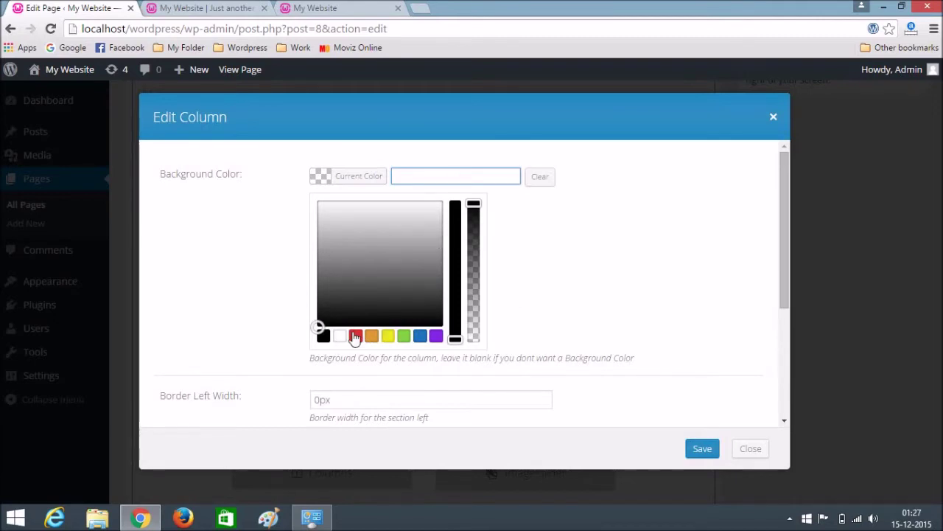
{"action": "left_click", "coordinate": [402, 337]}
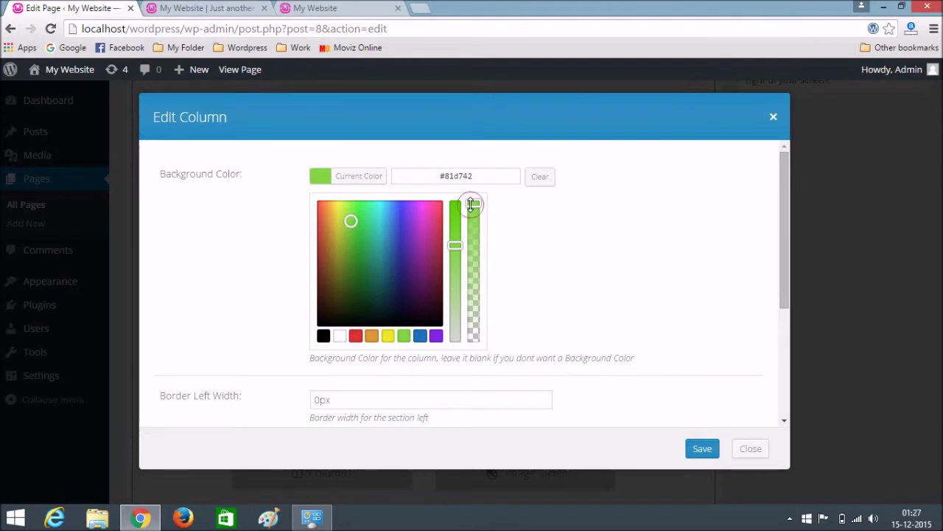
{"action": "left_click_drag", "start_coordinate": [472, 204], "coordinate": [472, 246]}
{"action": "left_click_drag", "start_coordinate": [473, 279], "coordinate": [474, 287]}
{"action": "left_click_drag", "start_coordinate": [455, 245], "coordinate": [457, 212]}
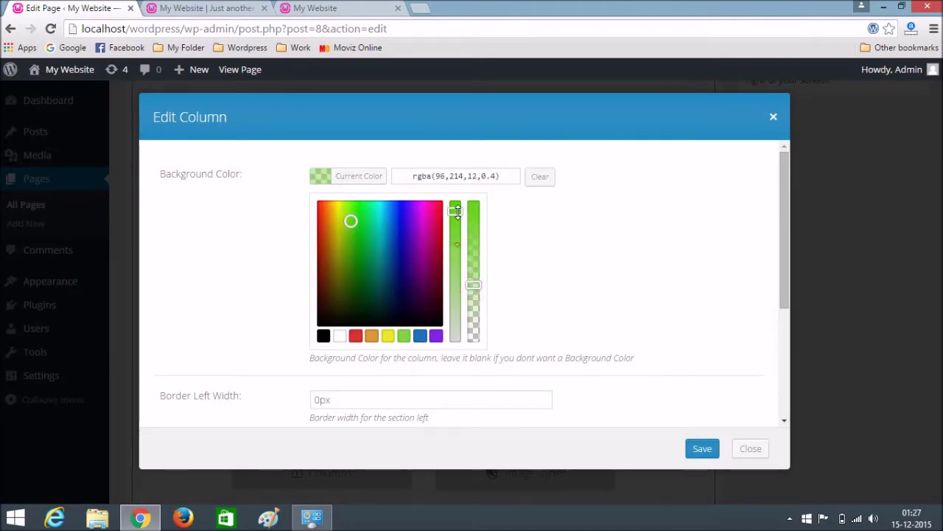
{"action": "left_click", "coordinate": [357, 216]}
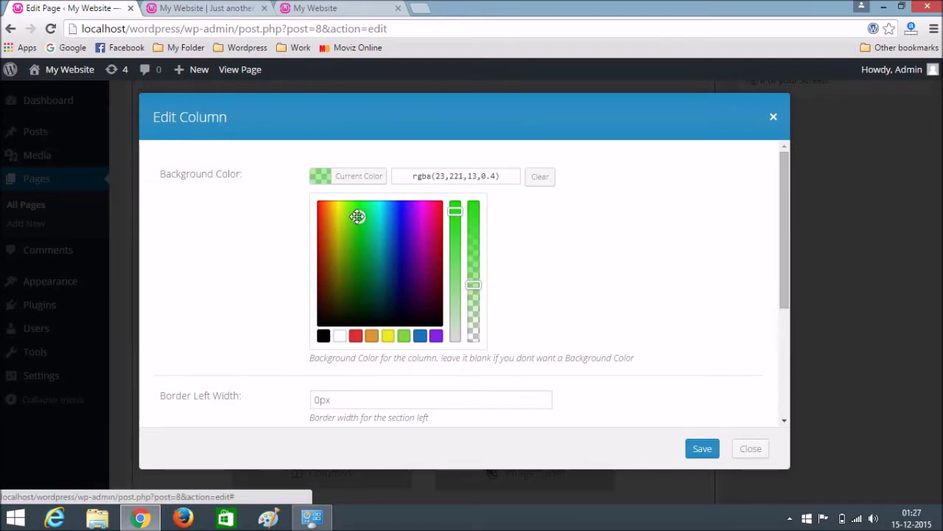
{"action": "left_click", "coordinate": [702, 449]}
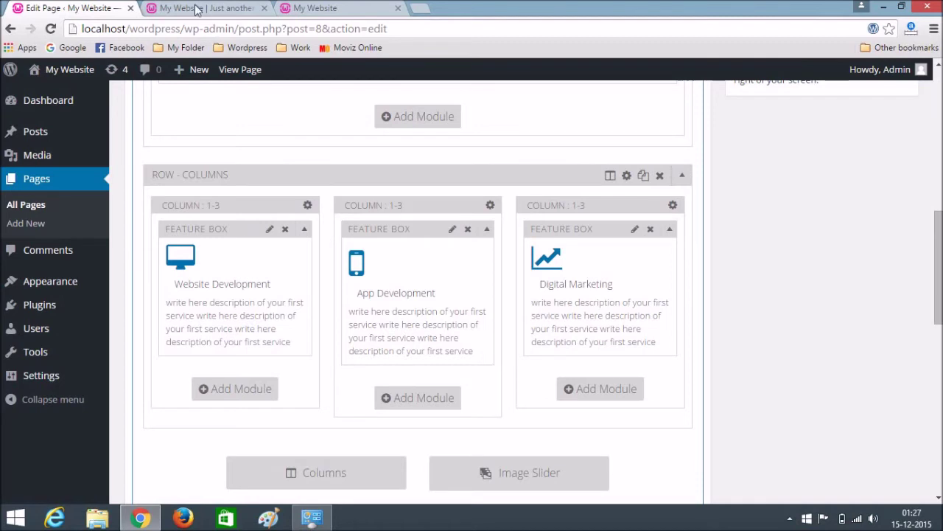
Check the Website Development title on the front page, then set that Feature Box's icon color to white and save it
{"action": "left_click", "coordinate": [228, 8]}
{"action": "left_click_drag", "start_coordinate": [126, 312], "coordinate": [302, 304]}
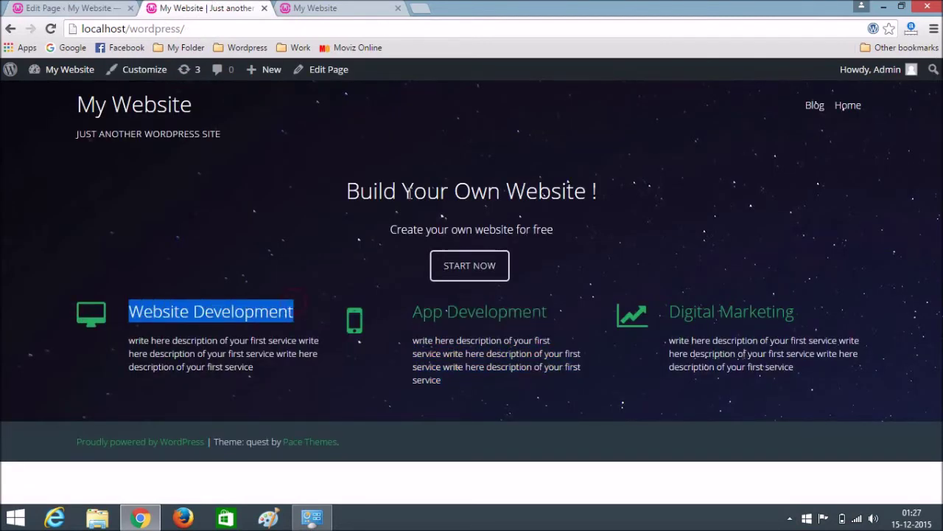
{"action": "left_click", "coordinate": [81, 9]}
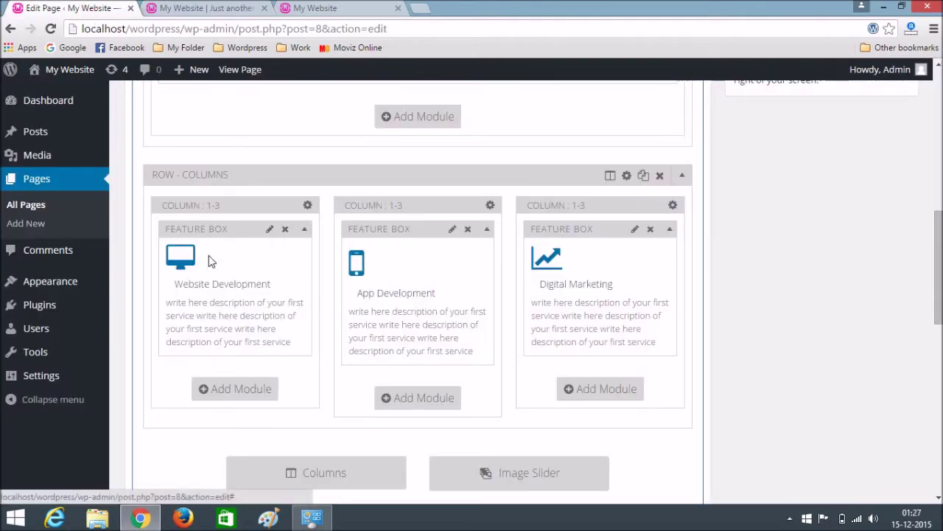
{"action": "left_click", "coordinate": [270, 229]}
{"action": "scroll", "coordinate": [347, 261], "scroll_direction": "down", "scroll_amount": 1}
{"action": "left_click", "coordinate": [370, 255]}
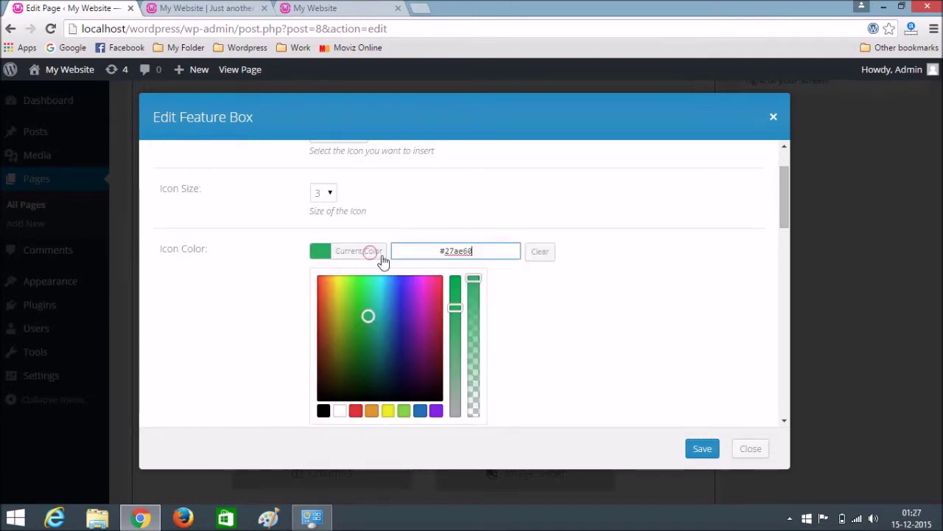
{"action": "scroll", "coordinate": [335, 311], "scroll_direction": "down", "scroll_amount": 2}
{"action": "left_click", "coordinate": [340, 273]}
{"action": "left_click", "coordinate": [704, 448]}
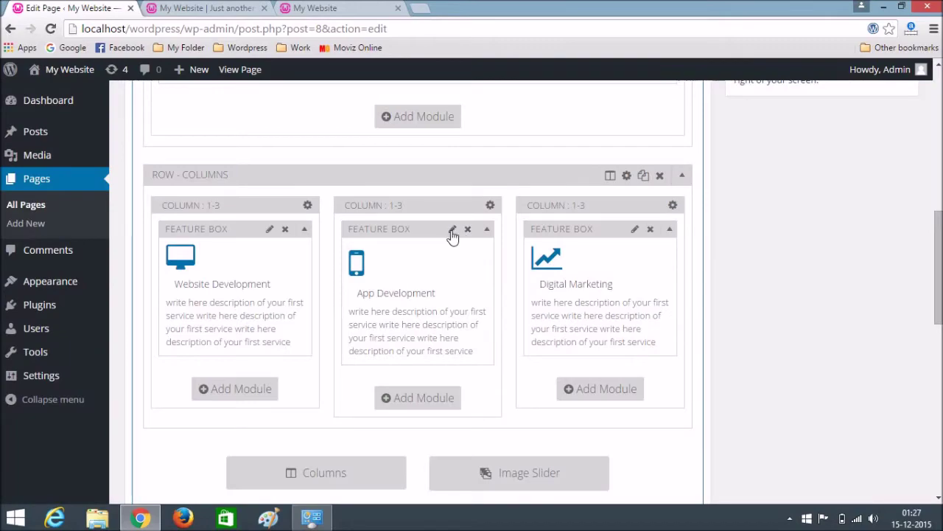
Set the App Development Feature Box's icon color to white (#ffffff) and save the box
{"action": "left_click", "coordinate": [453, 235]}
{"action": "scroll", "coordinate": [221, 238], "scroll_direction": "down", "scroll_amount": 2}
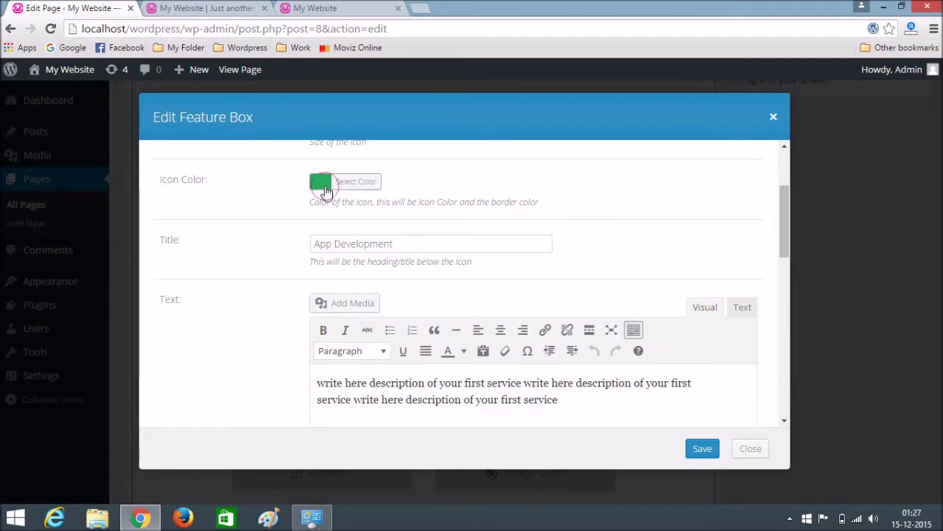
{"action": "left_click", "coordinate": [325, 191]}
{"action": "left_click", "coordinate": [341, 340]}
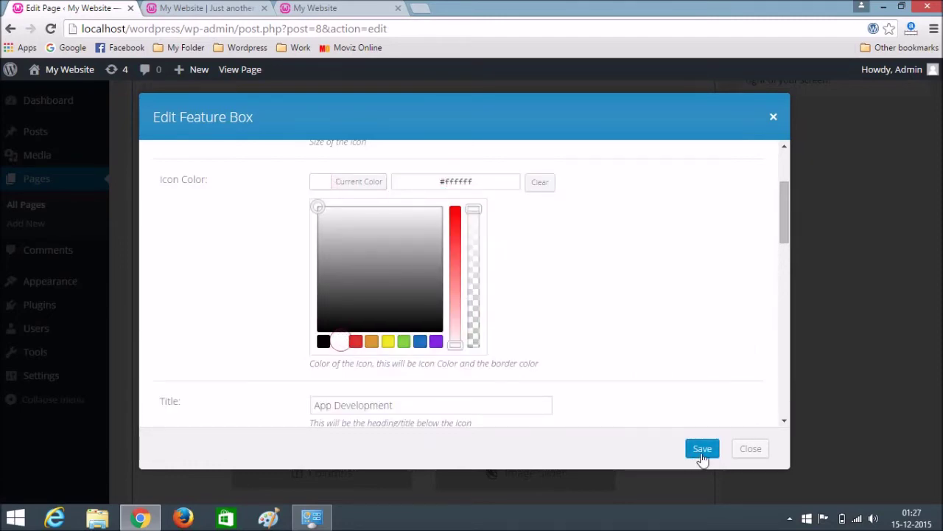
{"action": "left_click", "coordinate": [656, 438]}
{"action": "left_click", "coordinate": [701, 449]}
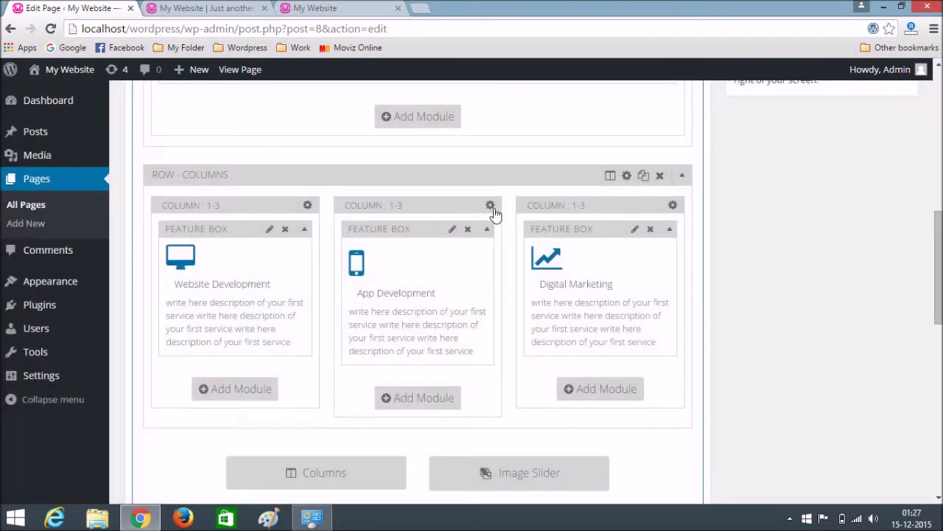
Give the App Development column a translucent blue background, rgba(9,106,191,0.4), and save the column settings
{"action": "left_click", "coordinate": [490, 205]}
{"action": "left_click", "coordinate": [351, 179]}
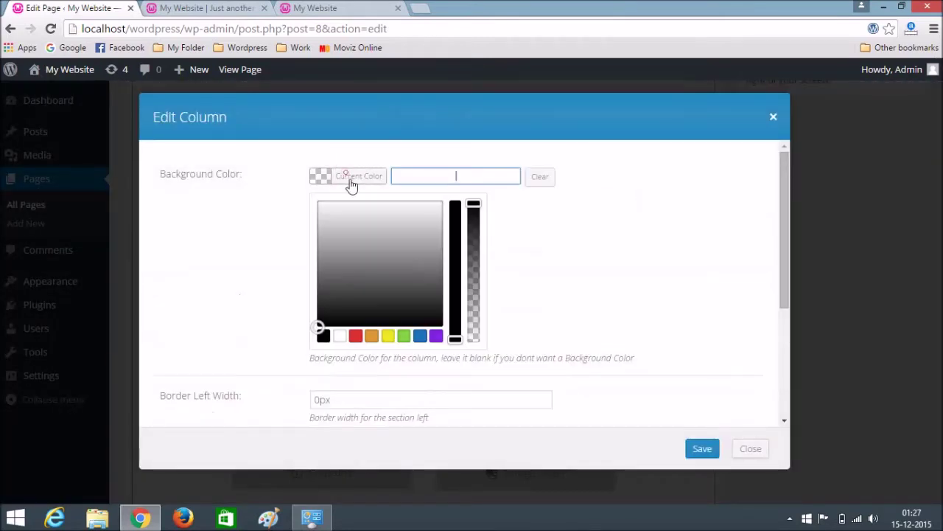
{"action": "left_click", "coordinate": [420, 337]}
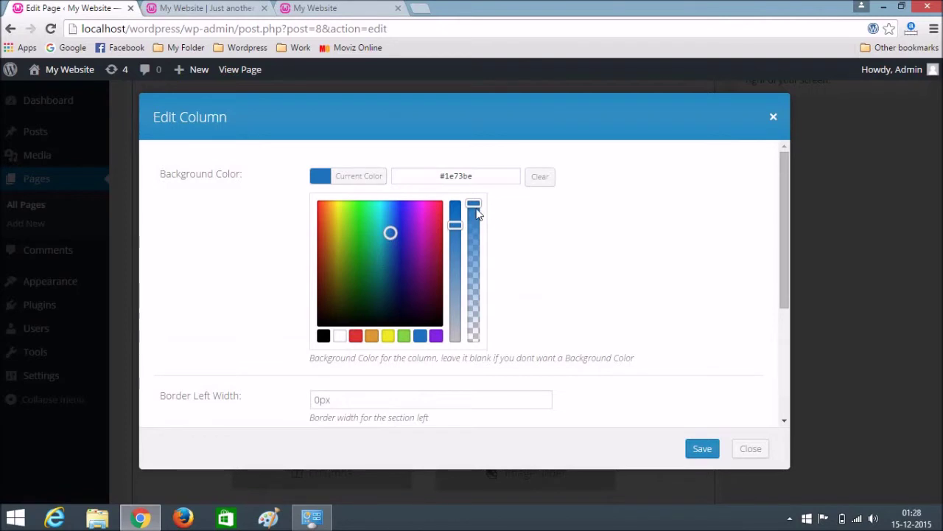
{"action": "left_click_drag", "start_coordinate": [470, 204], "coordinate": [471, 287]}
{"action": "left_click_drag", "start_coordinate": [455, 226], "coordinate": [456, 212]}
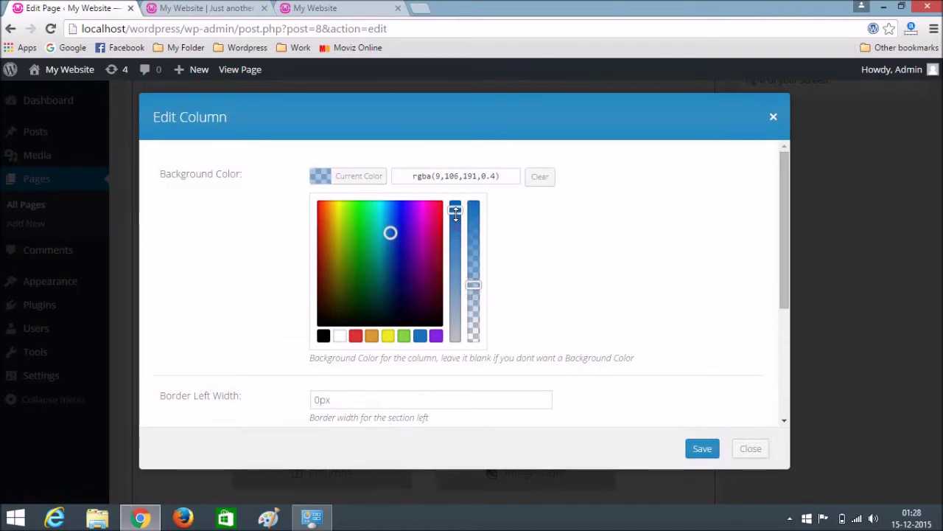
{"action": "left_click", "coordinate": [700, 448]}
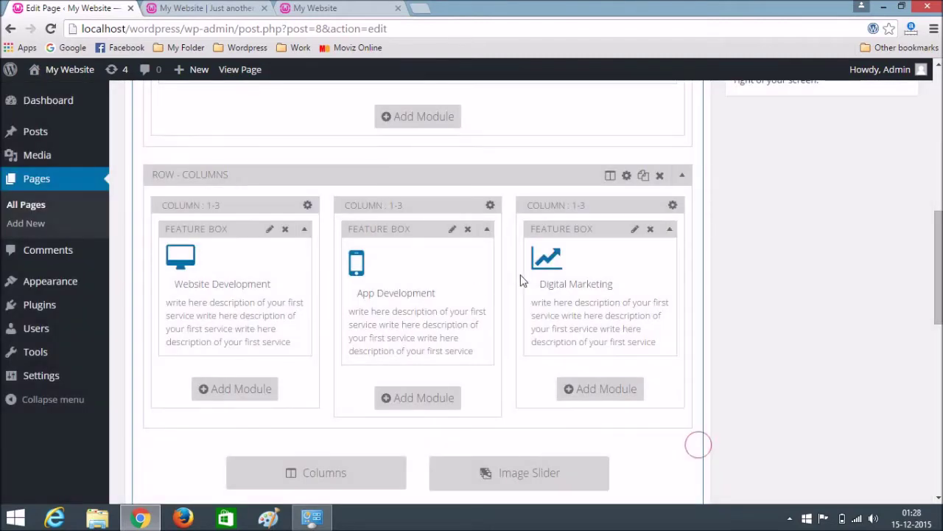
Set the Digital Marketing Feature Box's icon color to white (#ffffff) and save the box
{"action": "left_click", "coordinate": [548, 254]}
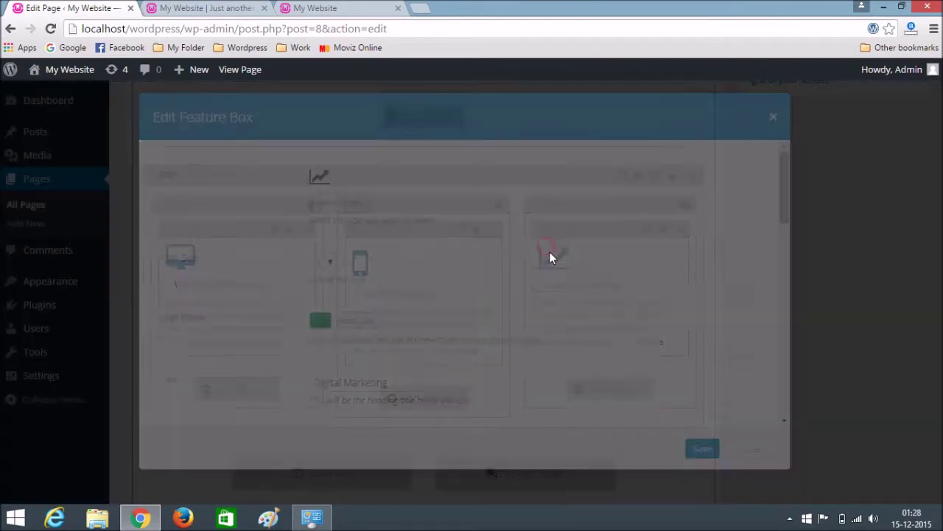
{"action": "left_click", "coordinate": [347, 321]}
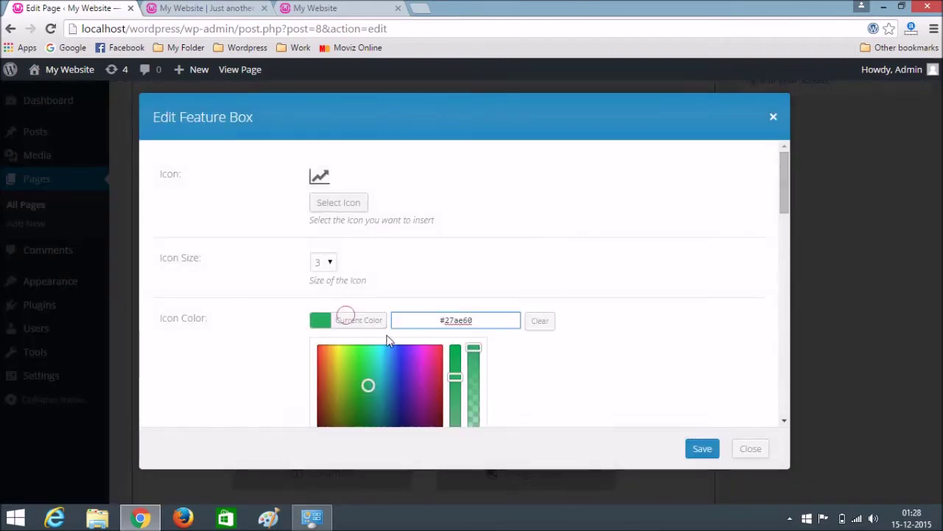
{"action": "scroll", "coordinate": [277, 314], "scroll_direction": "down", "scroll_amount": 2}
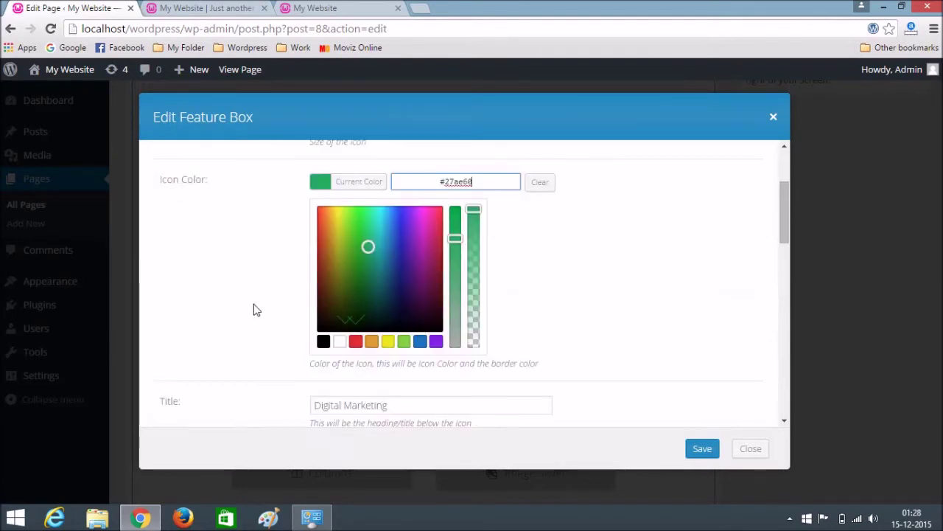
{"action": "scroll", "coordinate": [255, 309], "scroll_direction": "up", "scroll_amount": 2}
{"action": "scroll", "coordinate": [253, 299], "scroll_direction": "down", "scroll_amount": 3}
{"action": "left_click", "coordinate": [339, 272]}
{"action": "scroll", "coordinate": [663, 339], "scroll_direction": "up", "scroll_amount": 2}
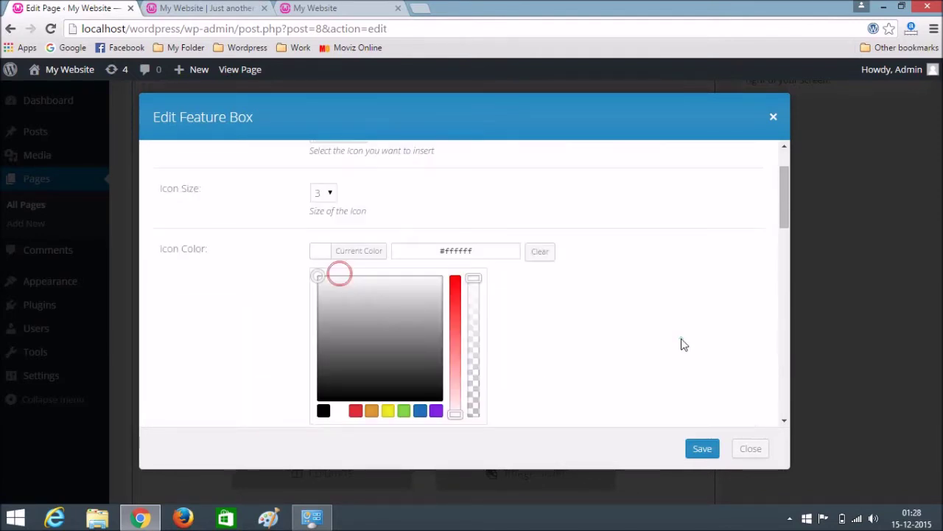
{"action": "left_click", "coordinate": [712, 448]}
Give the Digital Marketing column a translucent red background, rgba(221,17,17,0.4), and save the column settings
{"action": "left_click", "coordinate": [672, 207]}
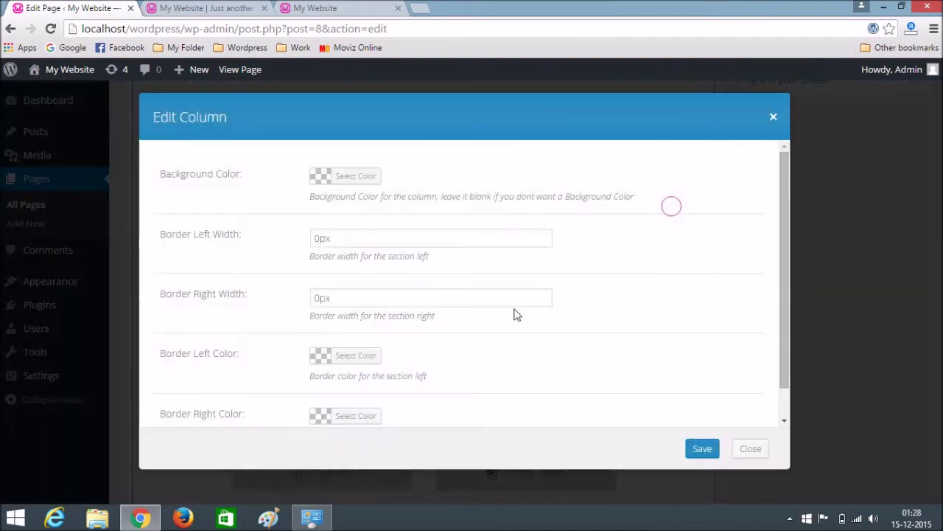
{"action": "left_click", "coordinate": [345, 177]}
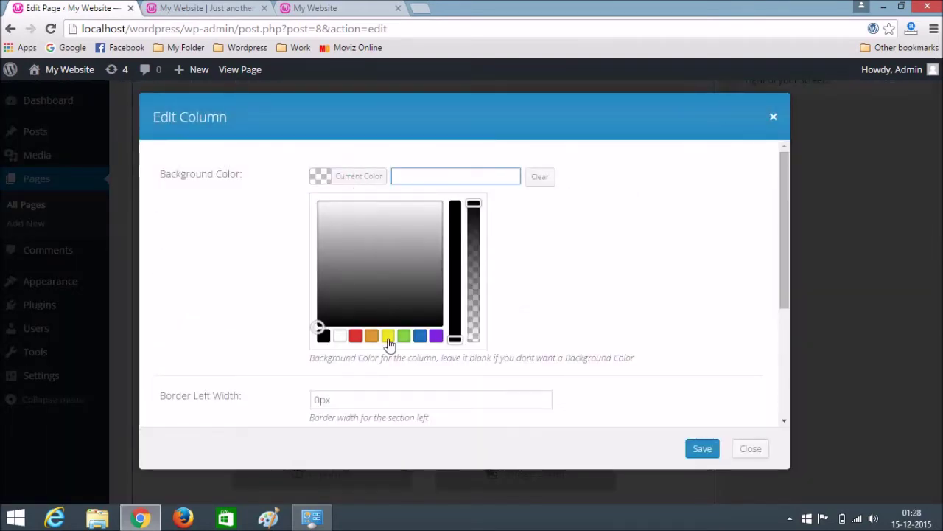
{"action": "left_click", "coordinate": [355, 336]}
{"action": "left_click", "coordinate": [355, 336]}
{"action": "left_click_drag", "start_coordinate": [455, 232], "coordinate": [474, 289]}
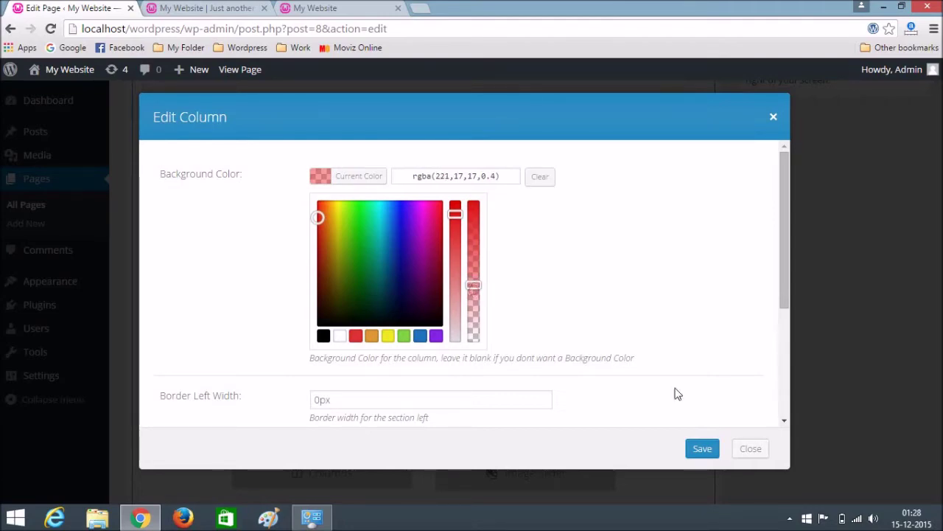
{"action": "left_click", "coordinate": [700, 448]}
Set the content type of the section holding the hero text and feature boxes to Fluid, and save the section
{"action": "scroll", "coordinate": [471, 306], "scroll_direction": "up", "scroll_amount": 5}
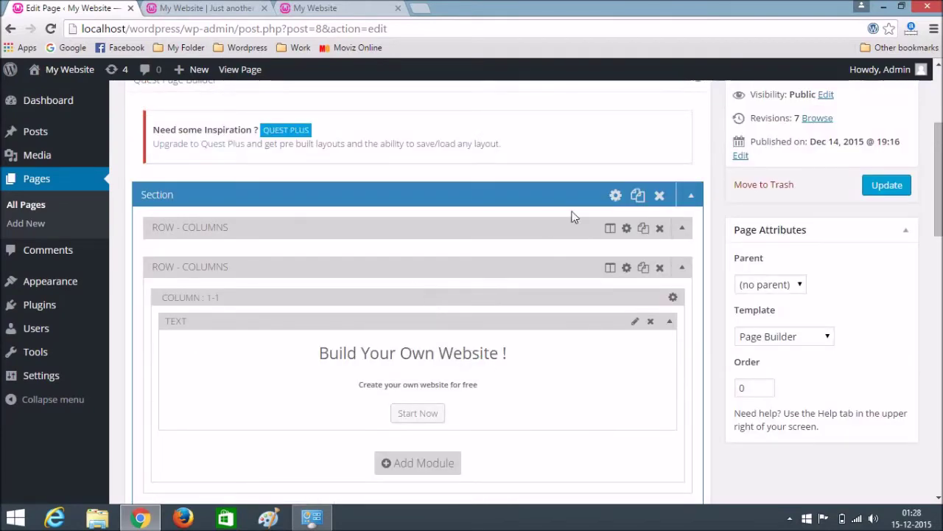
{"action": "left_click", "coordinate": [615, 194]}
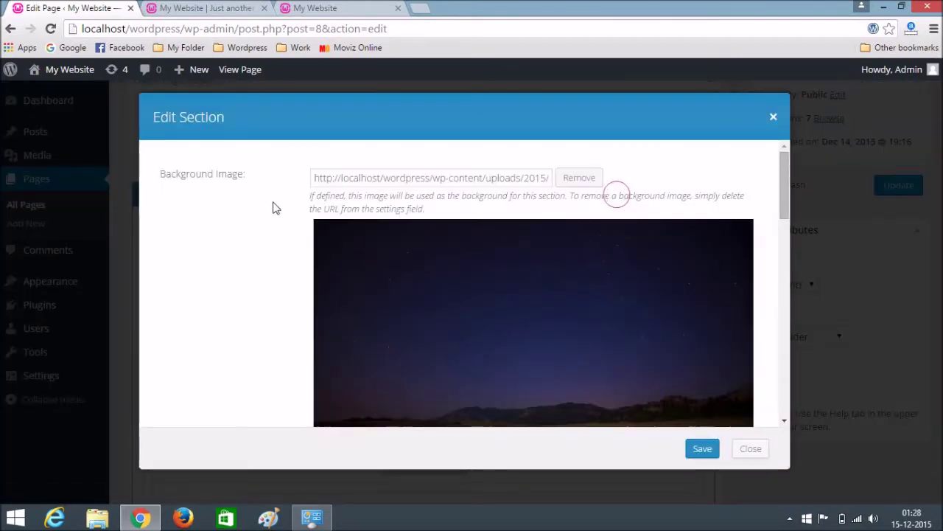
{"action": "scroll", "coordinate": [294, 267], "scroll_direction": "down", "scroll_amount": 5}
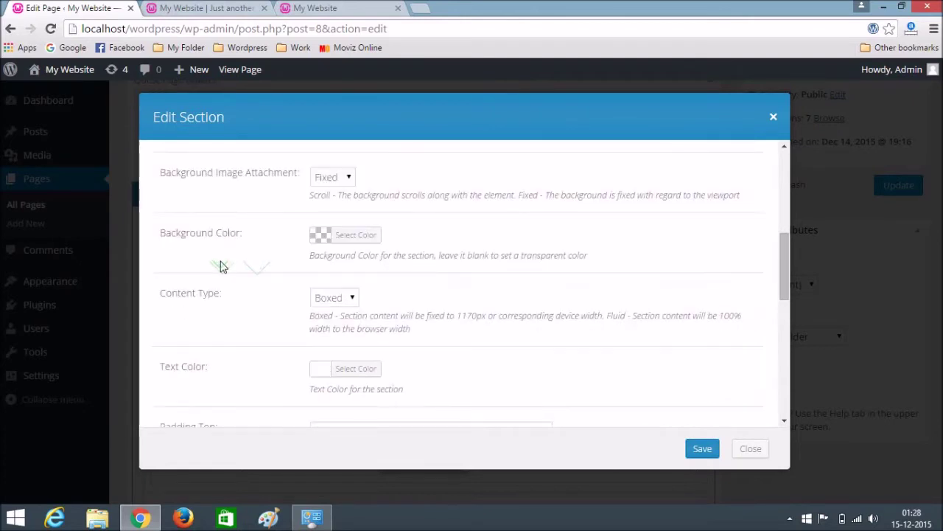
{"action": "scroll", "coordinate": [221, 267], "scroll_direction": "down", "scroll_amount": 1}
{"action": "scroll", "coordinate": [263, 285], "scroll_direction": "up", "scroll_amount": 2}
{"action": "scroll", "coordinate": [243, 280], "scroll_direction": "down", "scroll_amount": 1}
{"action": "left_click", "coordinate": [348, 300]}
{"action": "left_click", "coordinate": [325, 329]}
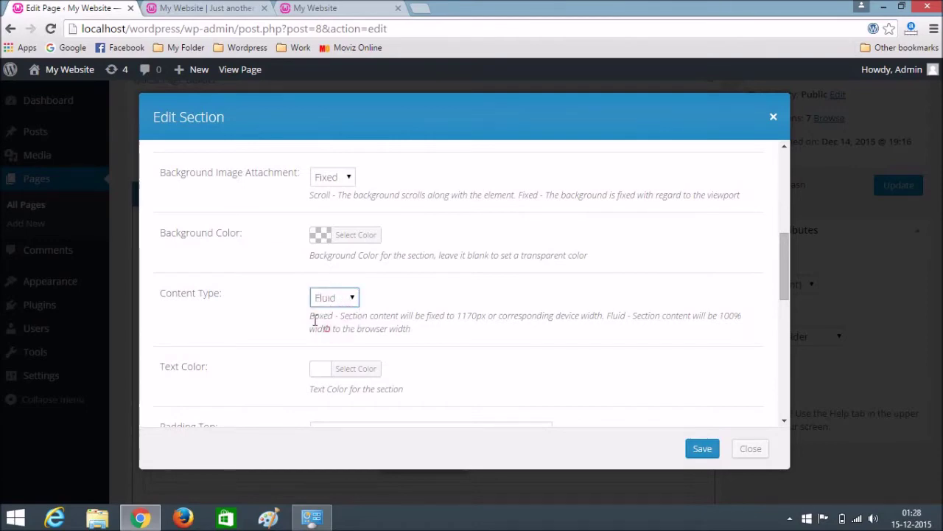
{"action": "left_click", "coordinate": [701, 449]}
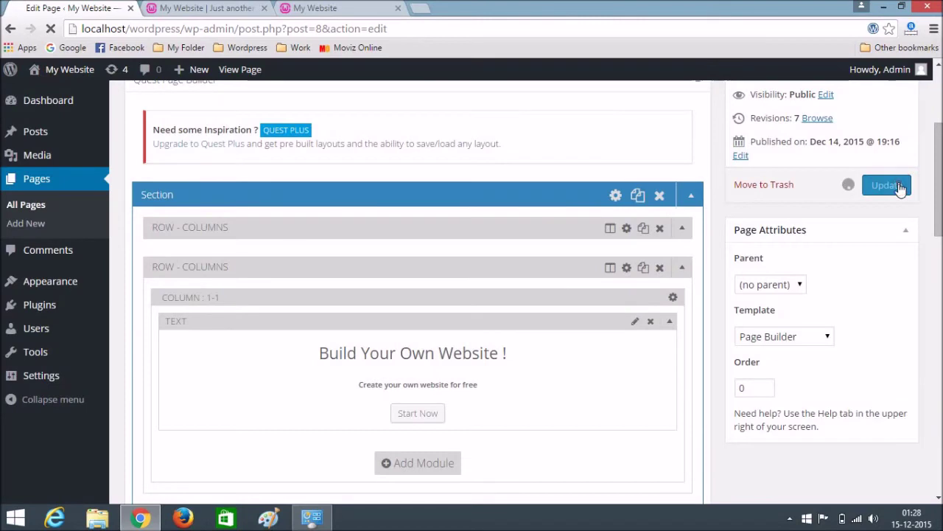
Update the Home page with the new colors and width, and reload the front page at localhost/wordpress/
{"action": "left_click", "coordinate": [898, 185]}
{"action": "left_click", "coordinate": [236, 7]}
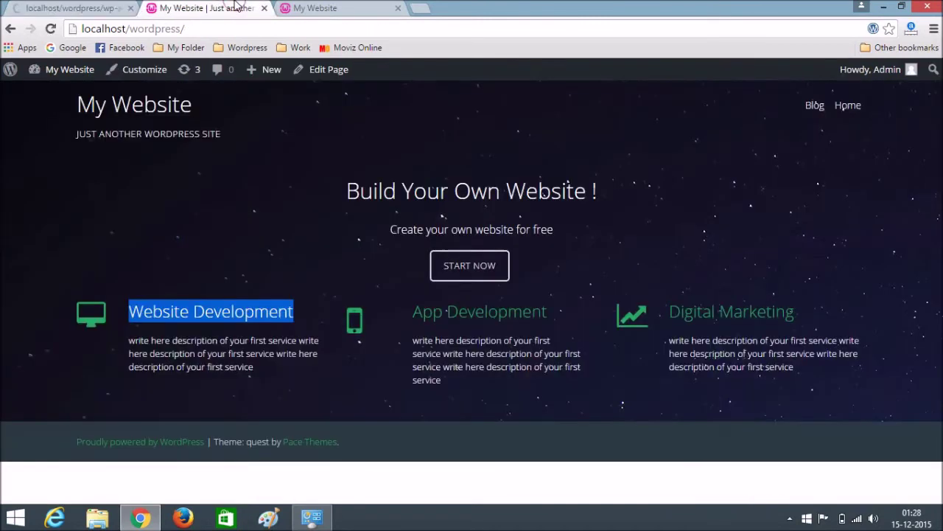
{"action": "left_click", "coordinate": [197, 30]}
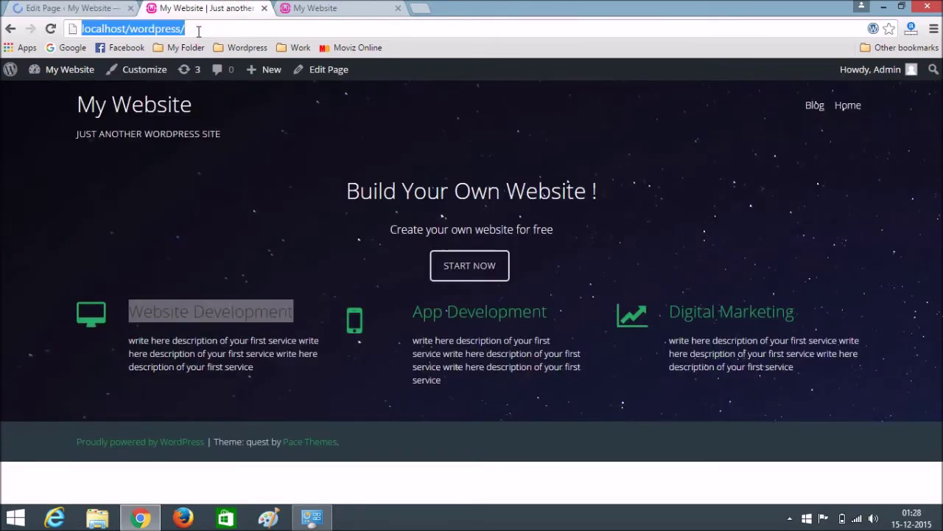
{"action": "key", "text": "Return"}
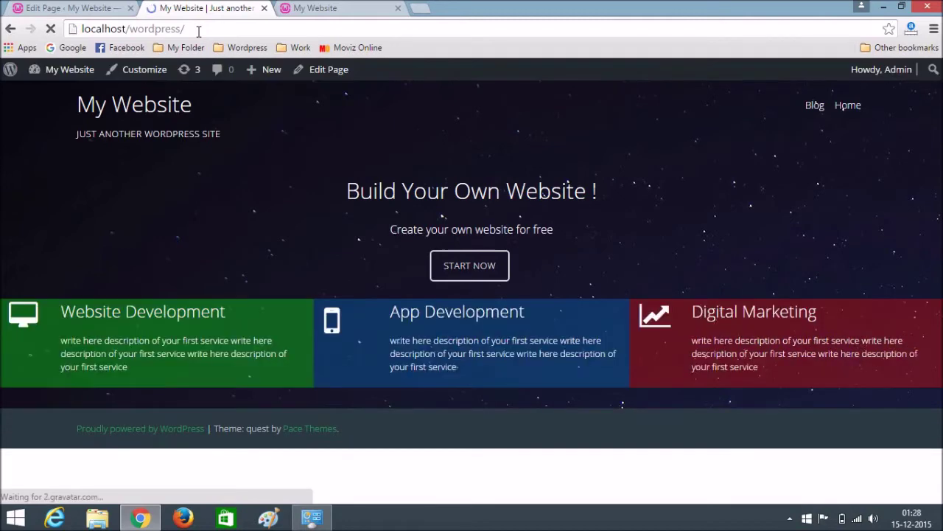
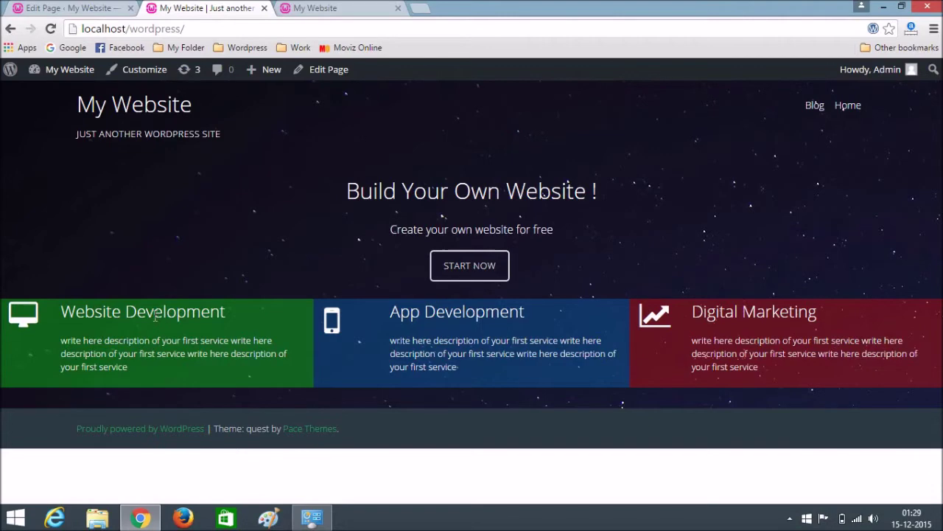
Edit the Website Development Feature Box on the Home page and set its top padding to 25px
{"action": "left_click", "coordinate": [66, 8]}
{"action": "scroll", "coordinate": [521, 228], "scroll_direction": "down", "scroll_amount": 2}
{"action": "scroll", "coordinate": [521, 228], "scroll_direction": "down", "scroll_amount": 9}
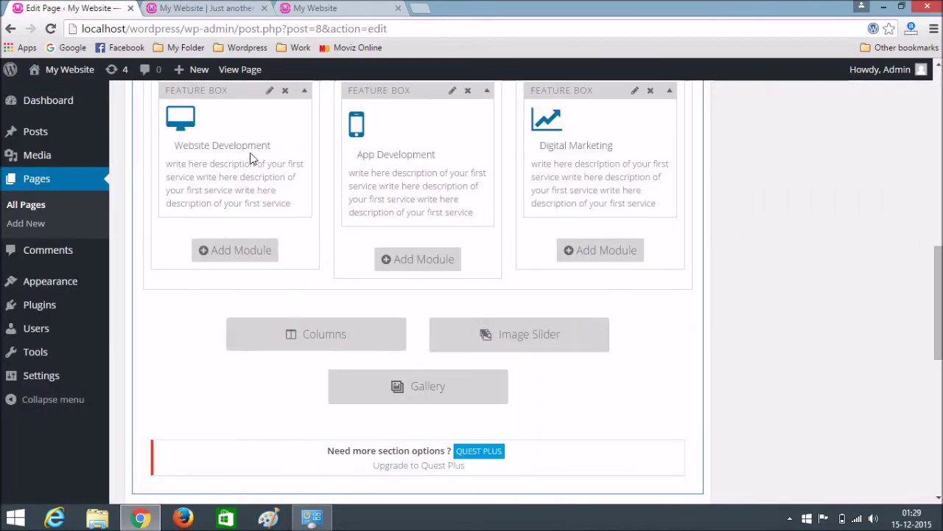
{"action": "scroll", "coordinate": [250, 153], "scroll_direction": "up", "scroll_amount": 1}
{"action": "left_click", "coordinate": [270, 159]}
{"action": "scroll", "coordinate": [488, 239], "scroll_direction": "down", "scroll_amount": 2}
{"action": "scroll", "coordinate": [492, 237], "scroll_direction": "down", "scroll_amount": 7}
{"action": "scroll", "coordinate": [316, 249], "scroll_direction": "up", "scroll_amount": 2}
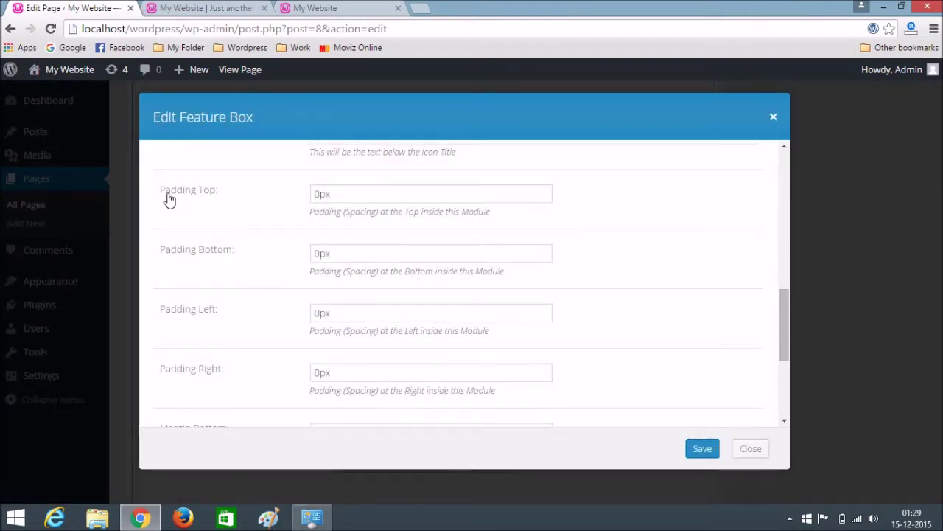
{"action": "left_click", "coordinate": [318, 195]}
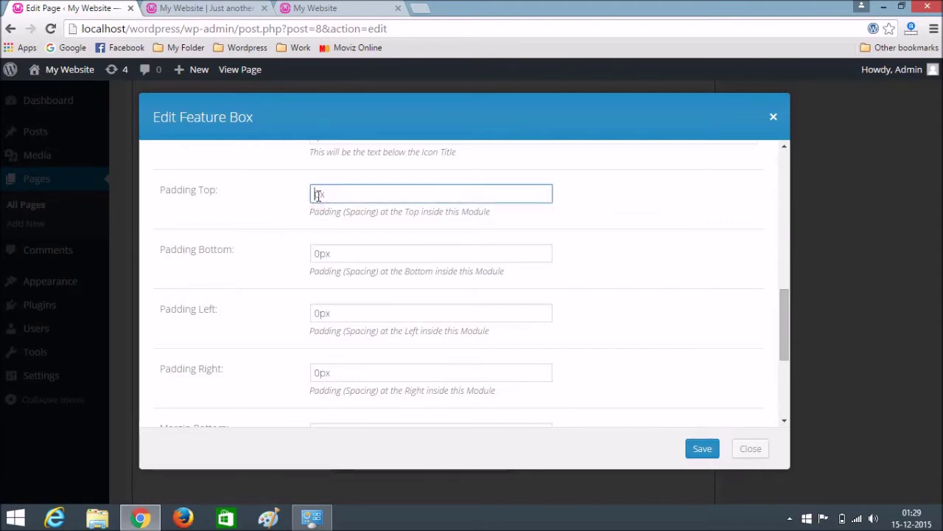
{"action": "type", "text": "25"}
Set the Website Development Feature Box's bottom padding to 25px and save the box
{"action": "left_click", "coordinate": [319, 251]}
{"action": "key", "text": "Delete"}
{"action": "key", "text": "Delete"}
{"action": "key", "text": "Delete"}
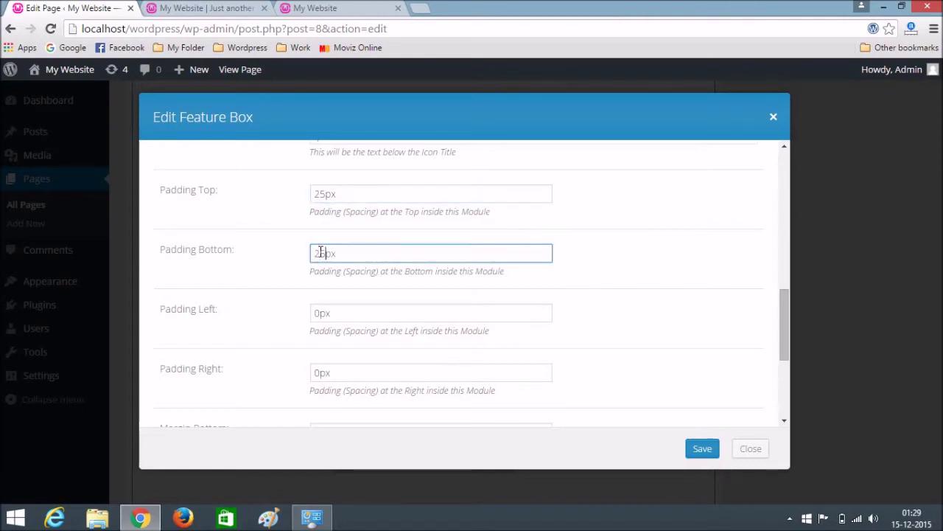
{"action": "left_click", "coordinate": [701, 448]}
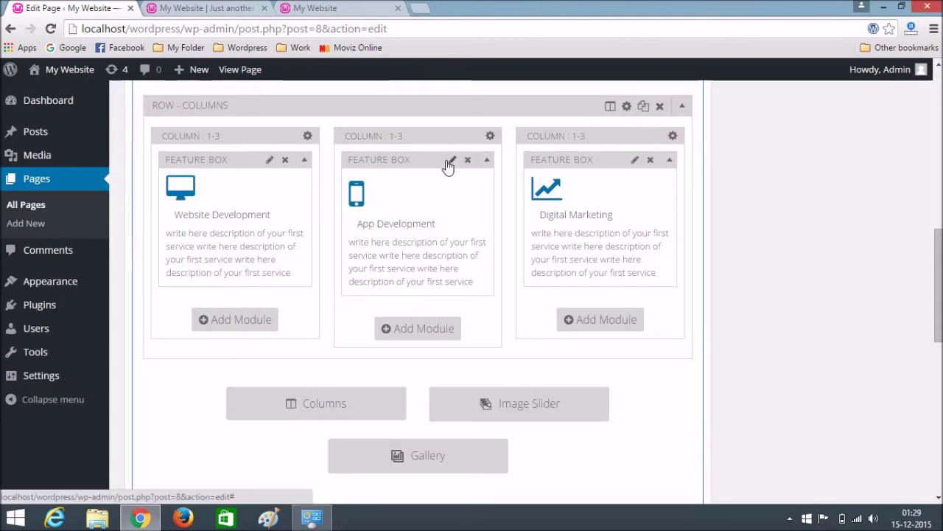
Set the App Development Feature Box's bottom and left padding to 25px and save the box
{"action": "left_click", "coordinate": [448, 162]}
{"action": "scroll", "coordinate": [331, 295], "scroll_direction": "down", "scroll_amount": 2}
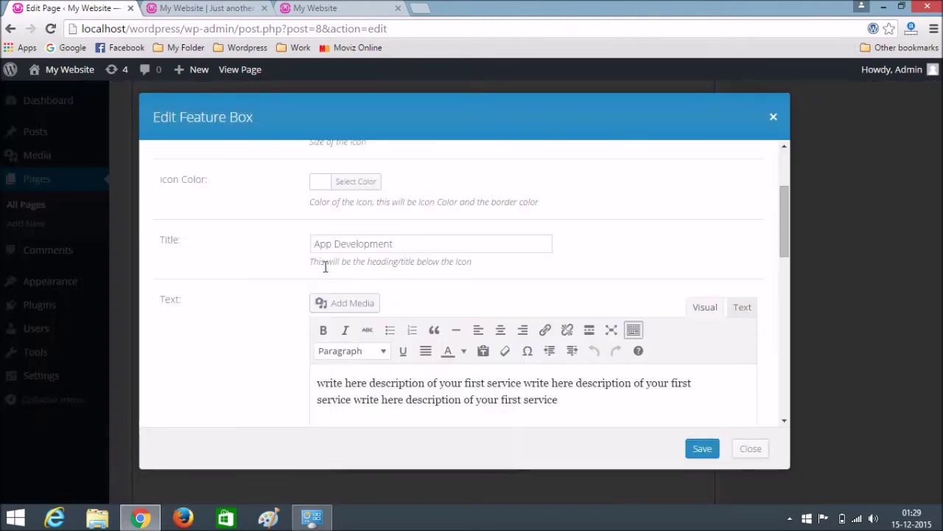
{"action": "scroll", "coordinate": [325, 267], "scroll_direction": "down", "scroll_amount": 8}
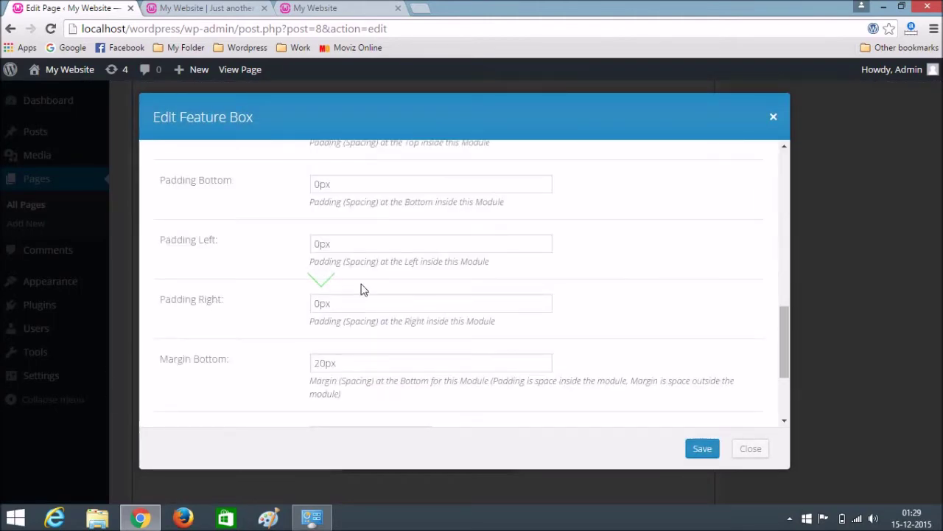
{"action": "left_click_drag", "start_coordinate": [322, 185], "coordinate": [310, 190]}
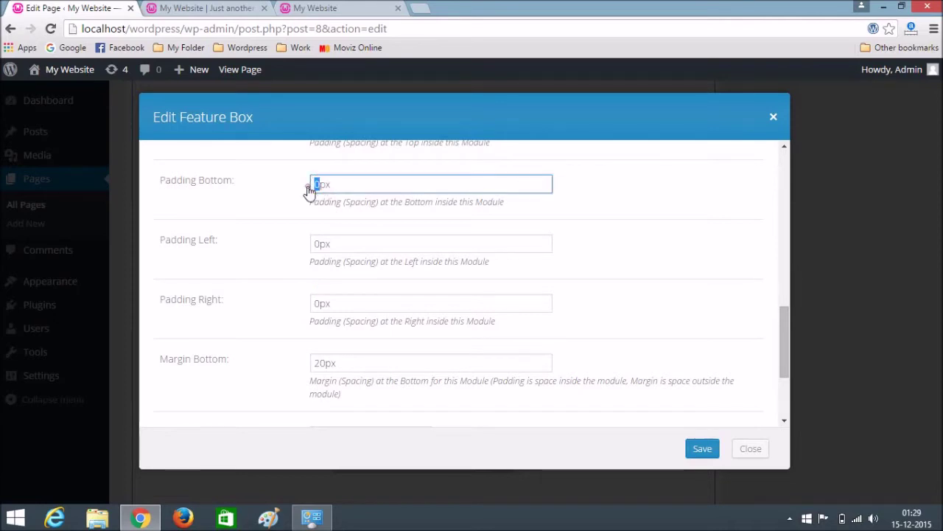
{"action": "type", "text": "25"}
{"action": "left_click", "coordinate": [319, 241]}
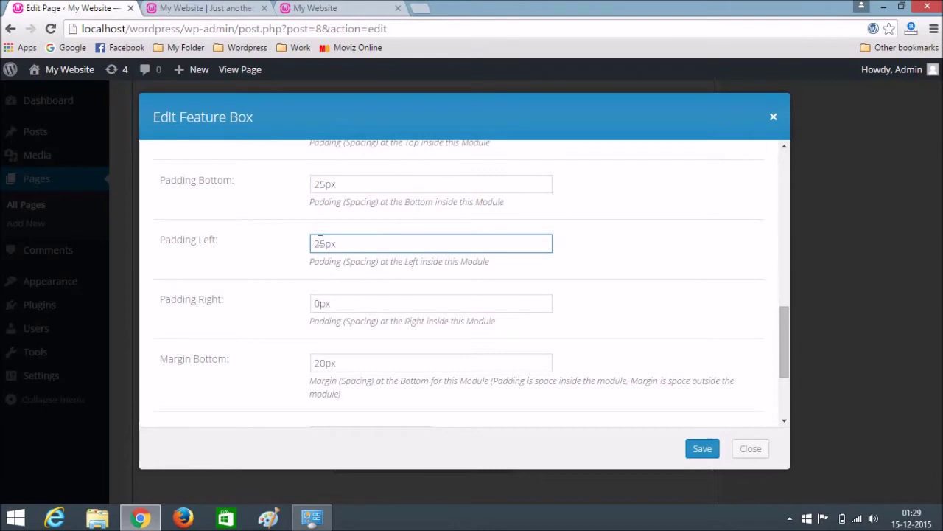
{"action": "left_click", "coordinate": [691, 452]}
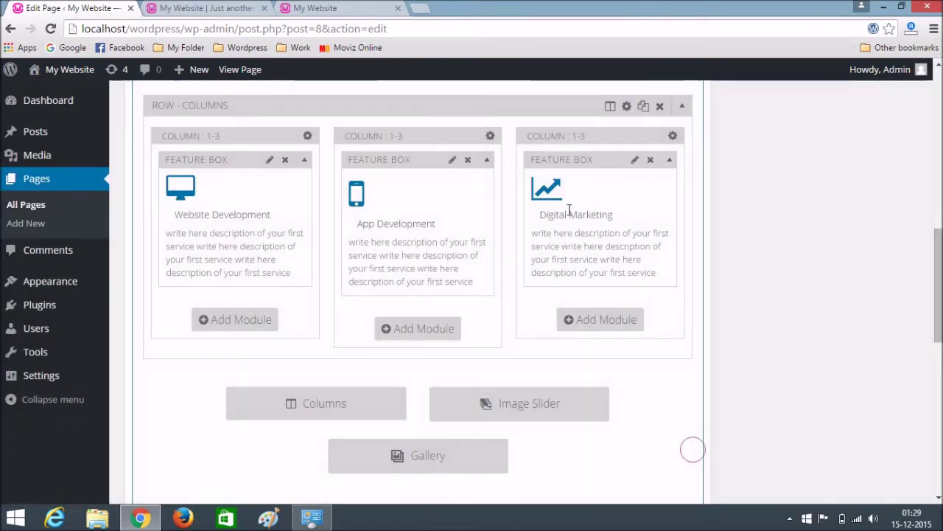
Set the Digital Marketing Feature Box's bottom and left padding to 25px and save the box
{"action": "left_click", "coordinate": [645, 160]}
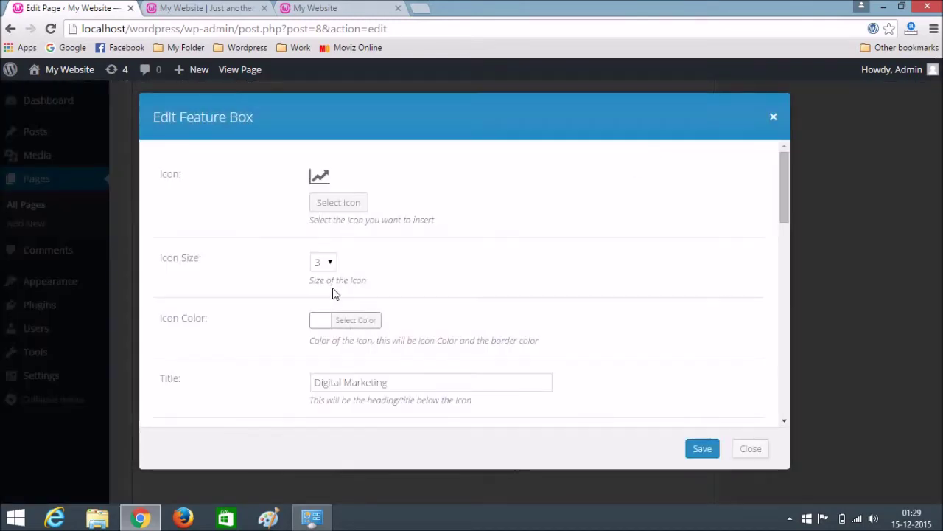
{"action": "scroll", "coordinate": [331, 310], "scroll_direction": "down", "scroll_amount": 10}
{"action": "scroll", "coordinate": [317, 297], "scroll_direction": "down", "scroll_amount": 5}
{"action": "scroll", "coordinate": [317, 298], "scroll_direction": "up", "scroll_amount": 3}
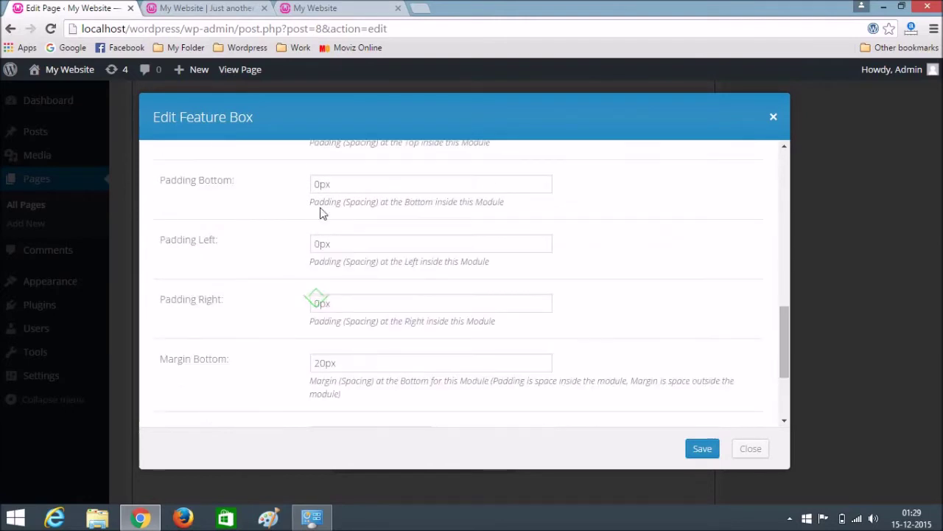
{"action": "left_click", "coordinate": [321, 184]}
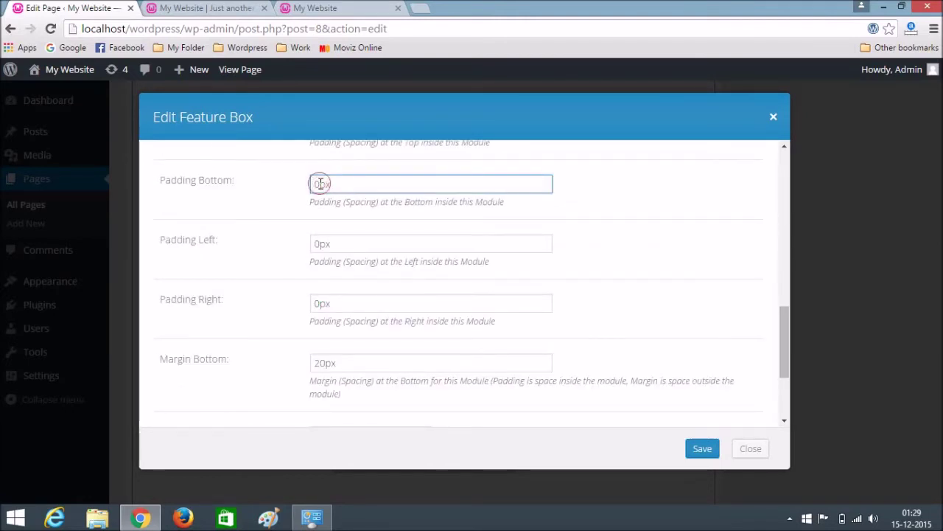
{"action": "left_click", "coordinate": [322, 243]}
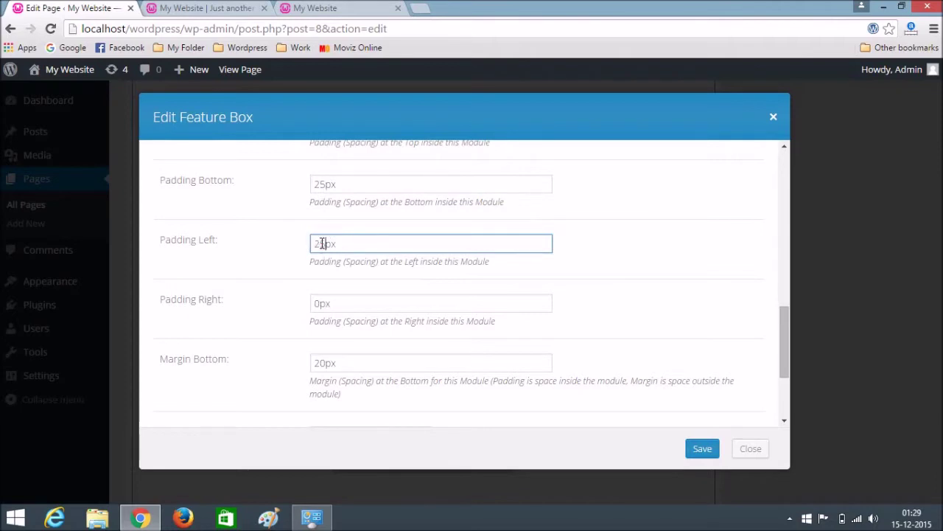
{"action": "scroll", "coordinate": [346, 280], "scroll_direction": "up", "scroll_amount": 15}
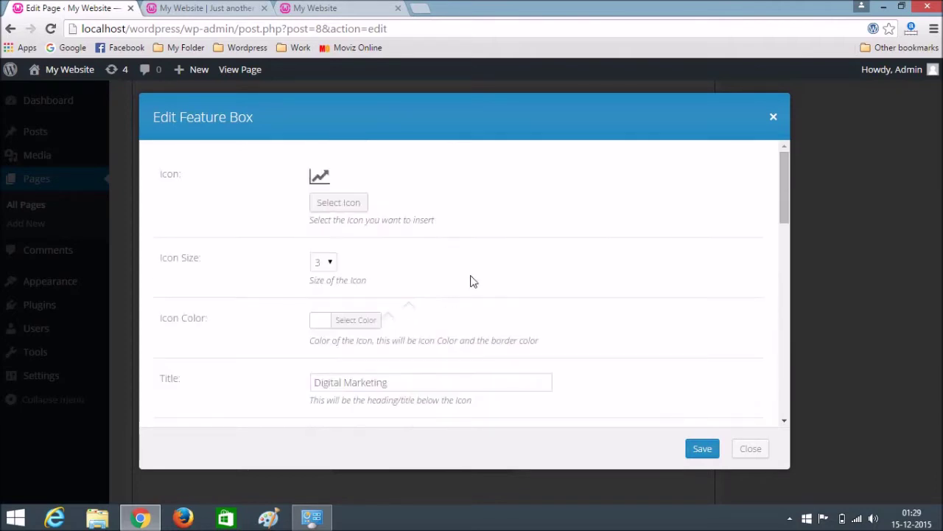
{"action": "left_click", "coordinate": [702, 448]}
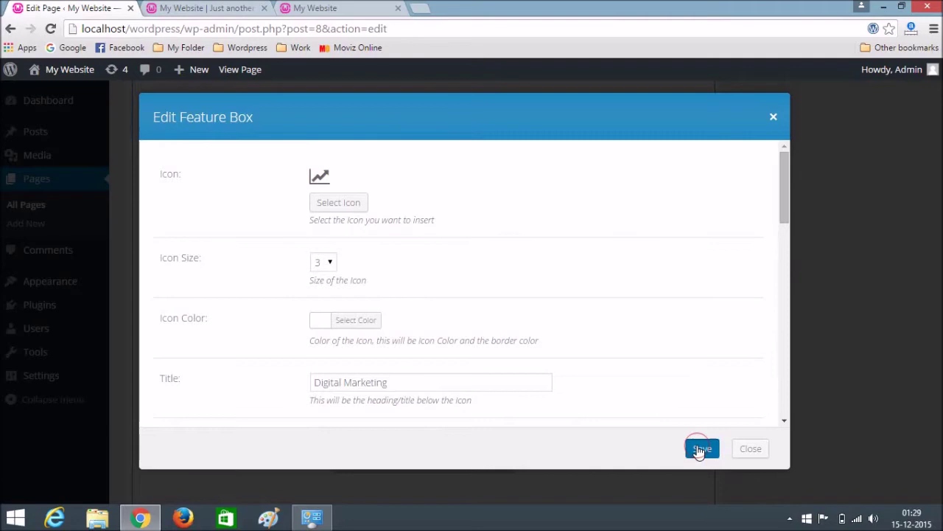
Update the Home page with the new padding and reload the front page at localhost/wordpress/
{"action": "scroll", "coordinate": [664, 331], "scroll_direction": "up", "scroll_amount": 5}
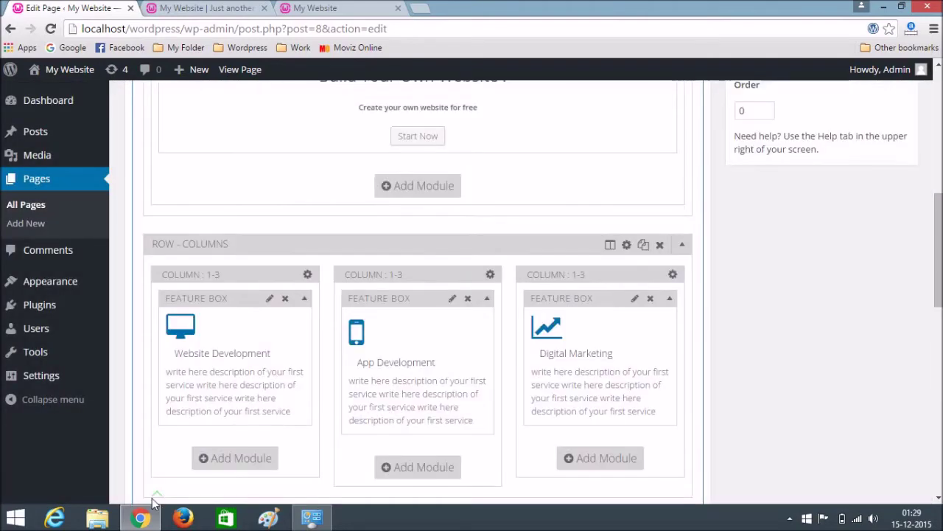
{"action": "left_click", "coordinate": [887, 116]}
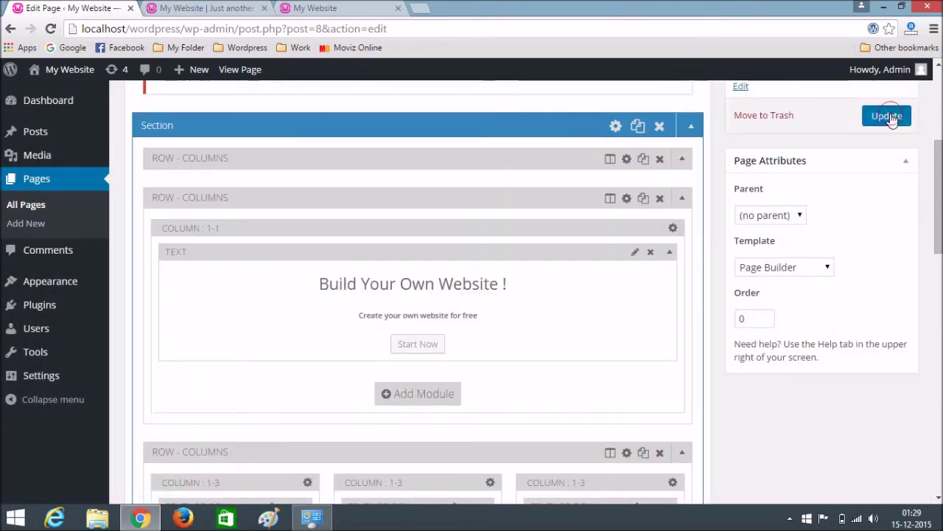
{"action": "left_click", "coordinate": [209, 8]}
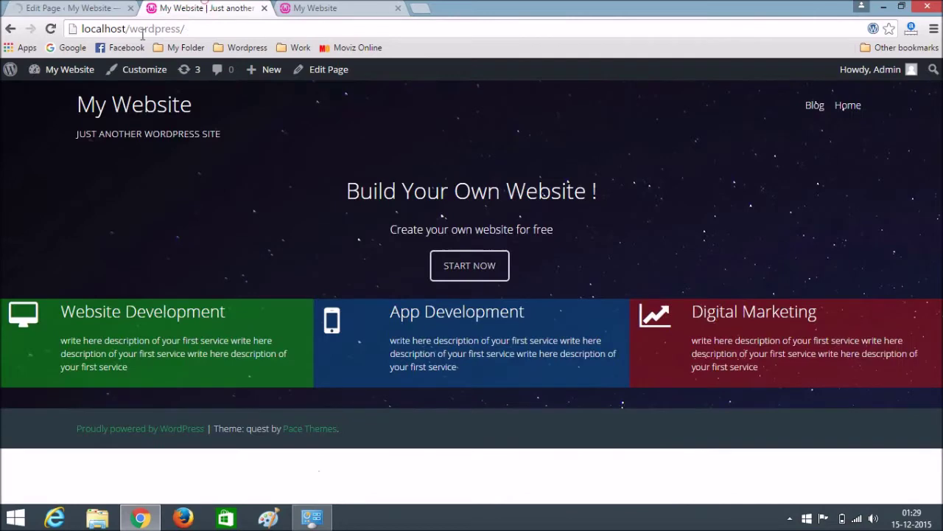
{"action": "left_click", "coordinate": [221, 33]}
{"action": "key", "text": "Return"}
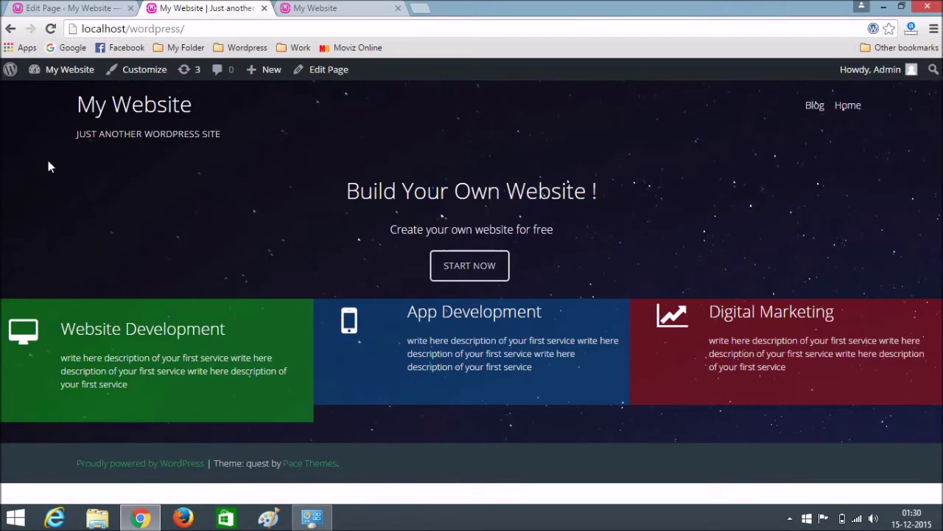
Check the padding values in the Website Development Feature Box's settings, and close them without changes
{"action": "left_click", "coordinate": [51, 7]}
{"action": "scroll", "coordinate": [474, 248], "scroll_direction": "down", "scroll_amount": 6}
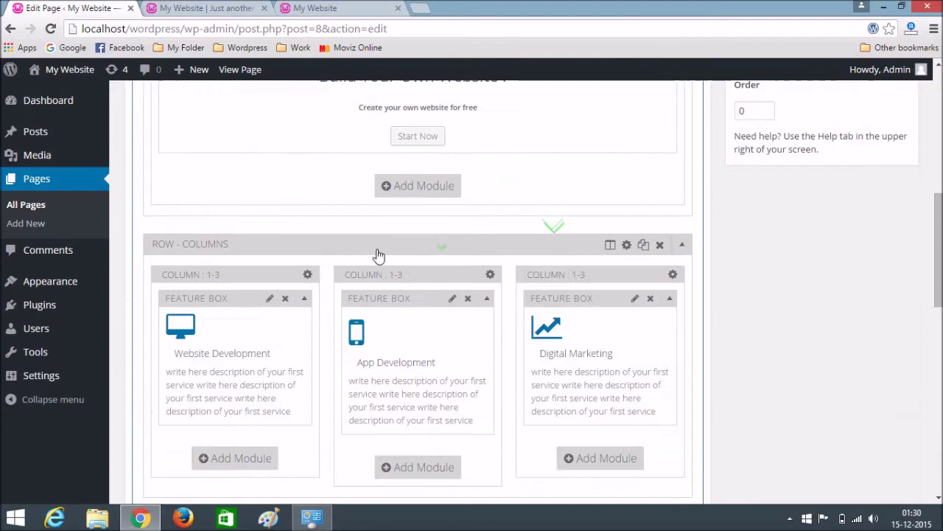
{"action": "scroll", "coordinate": [473, 248], "scroll_direction": "down", "scroll_amount": 3}
{"action": "scroll", "coordinate": [219, 266], "scroll_direction": "up", "scroll_amount": 2}
{"action": "left_click", "coordinate": [270, 159]}
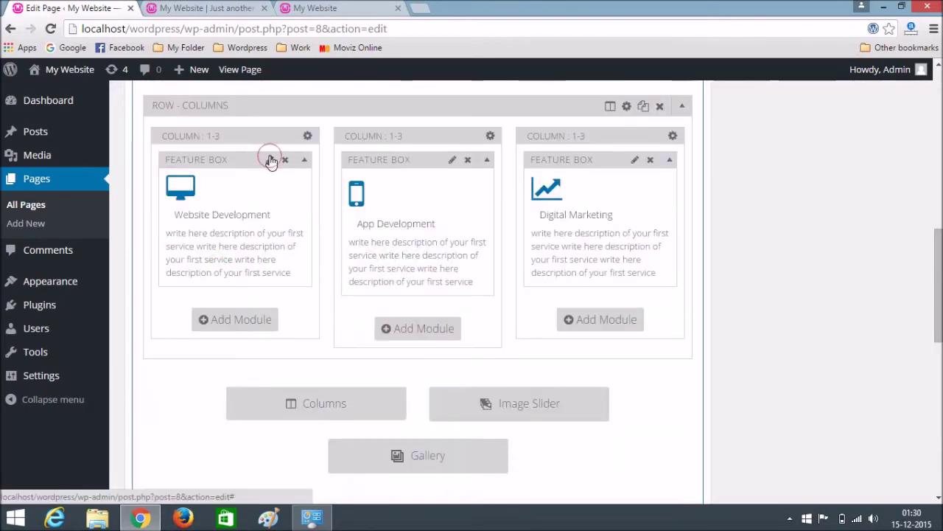
{"action": "scroll", "coordinate": [387, 255], "scroll_direction": "down", "scroll_amount": 5}
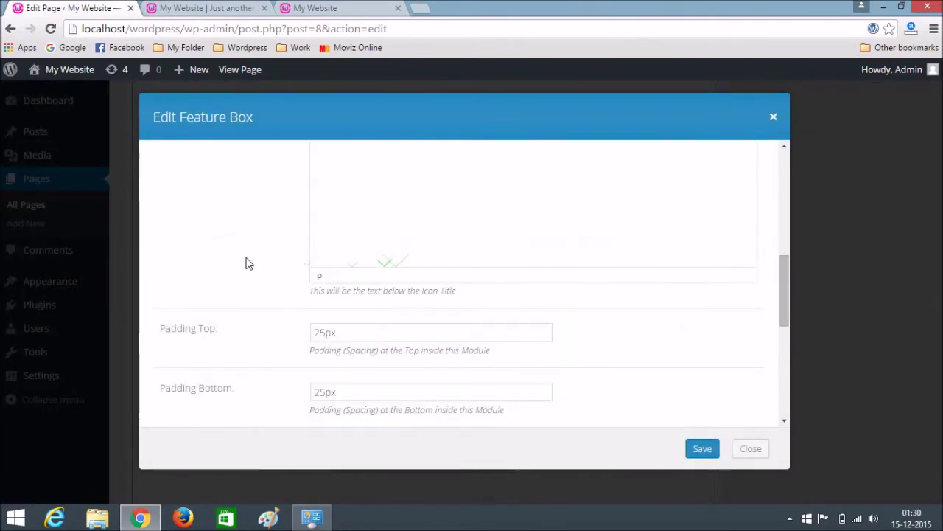
{"action": "scroll", "coordinate": [247, 263], "scroll_direction": "down", "scroll_amount": 2}
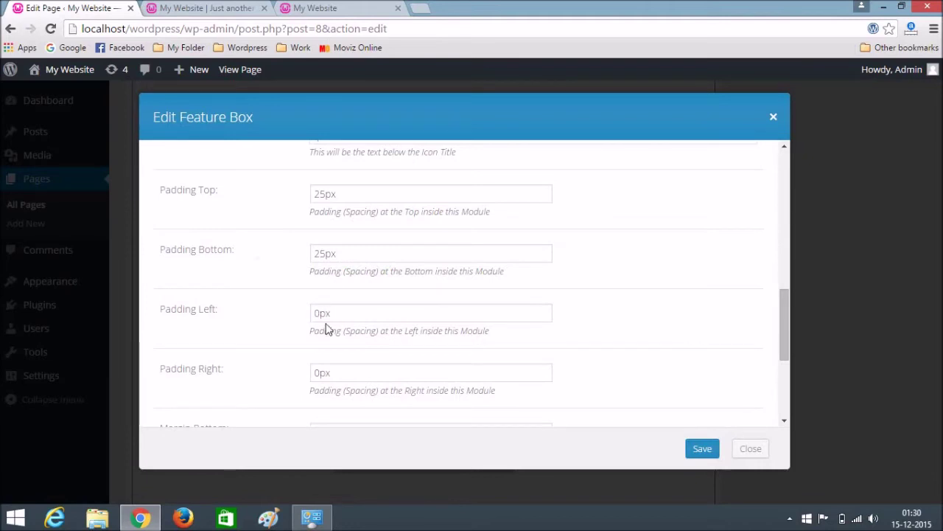
{"action": "scroll", "coordinate": [305, 216], "scroll_direction": "up", "scroll_amount": 1}
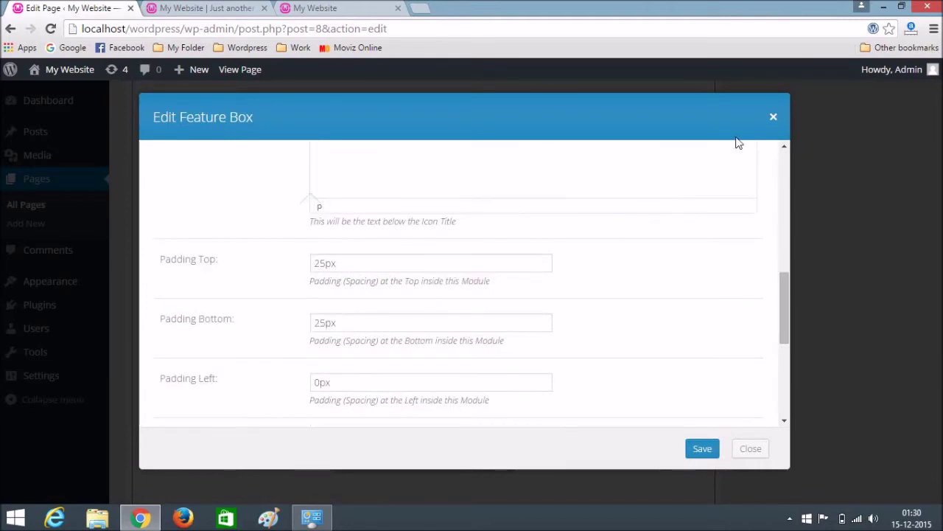
{"action": "left_click", "coordinate": [774, 119]}
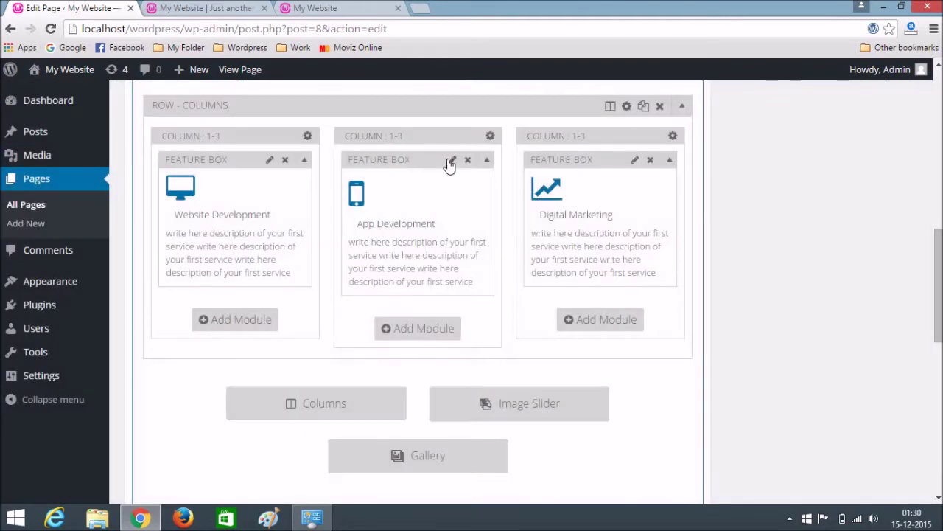
Set the App Development Feature Box's left padding to 0px and top padding to 25px, and save the box
{"action": "left_click", "coordinate": [449, 159]}
{"action": "scroll", "coordinate": [435, 239], "scroll_direction": "down", "scroll_amount": 8}
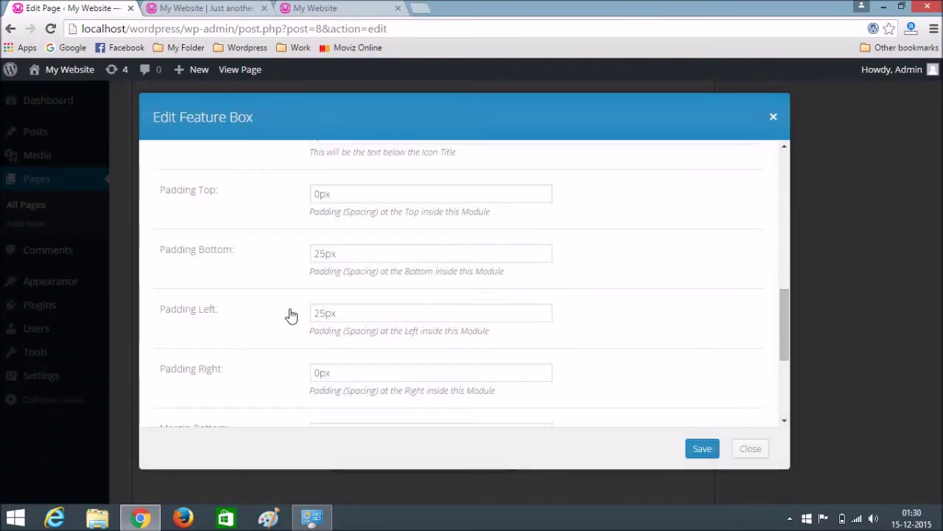
{"action": "left_click_drag", "start_coordinate": [325, 314], "coordinate": [311, 312]}
{"action": "type", "text": "0"}
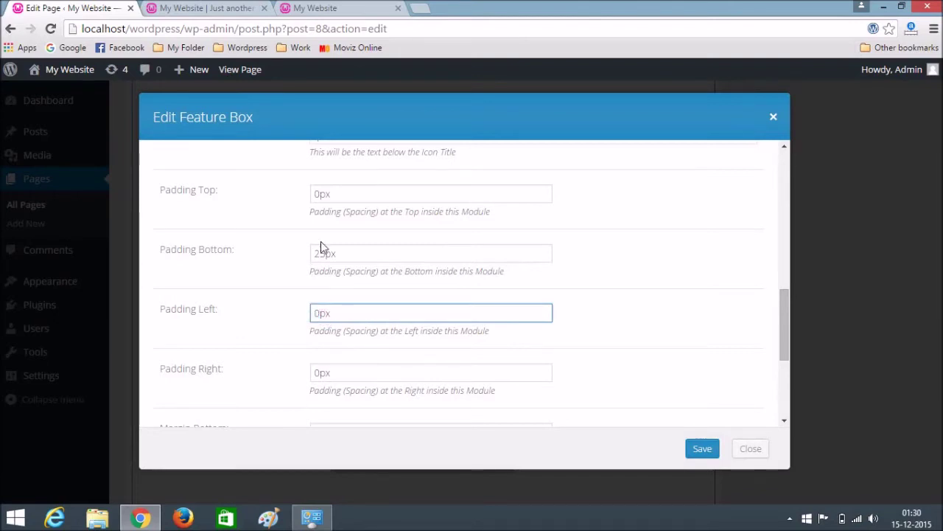
{"action": "left_click_drag", "start_coordinate": [319, 198], "coordinate": [312, 195]}
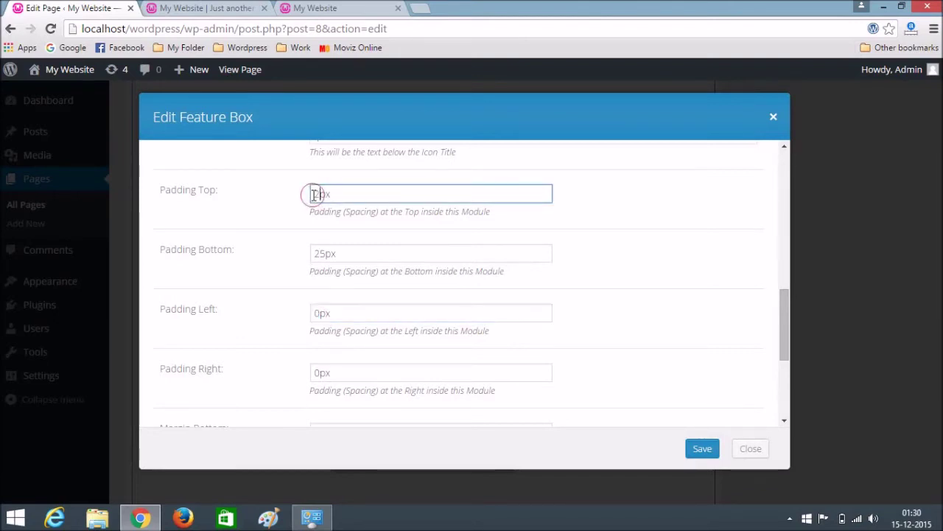
{"action": "left_click", "coordinate": [697, 448]}
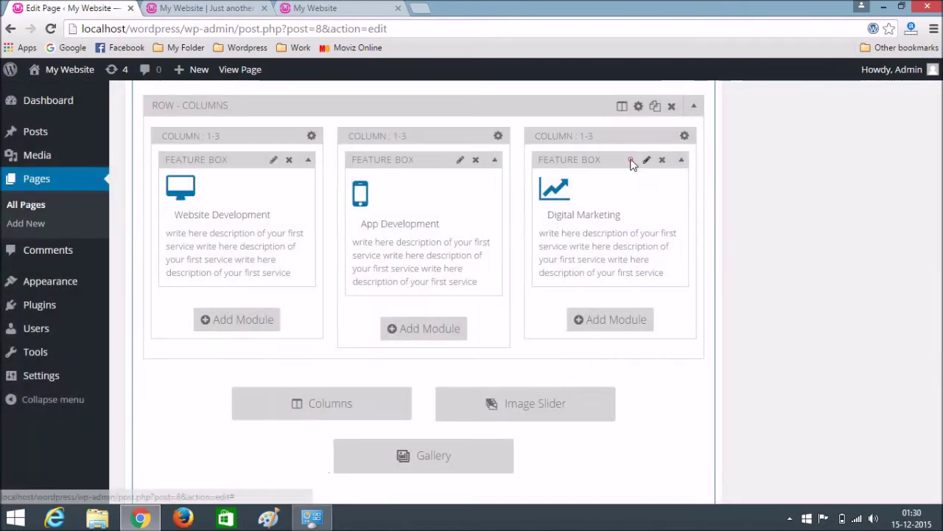
Set the Digital Marketing Feature Box's top padding to 25px and left padding to 0px, and save the box
{"action": "left_click", "coordinate": [633, 159]}
{"action": "scroll", "coordinate": [288, 321], "scroll_direction": "down", "scroll_amount": 4}
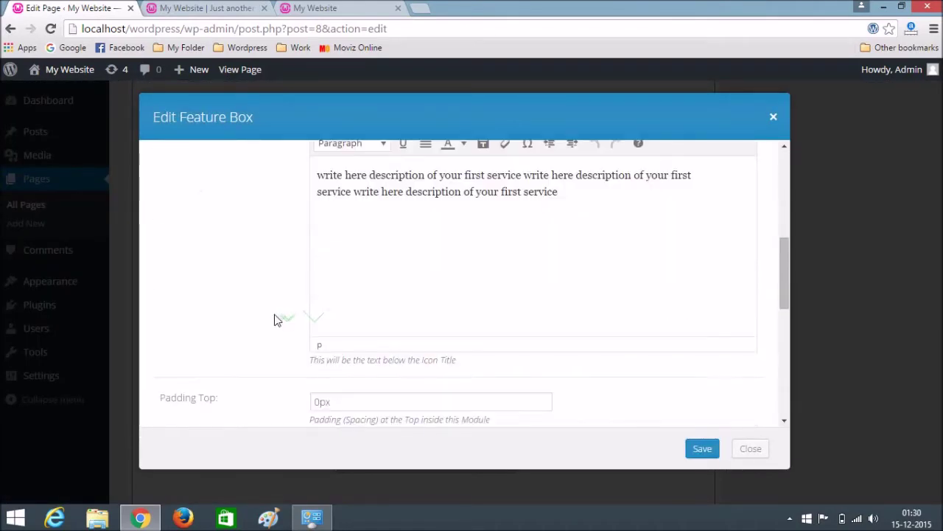
{"action": "left_click_drag", "start_coordinate": [322, 194], "coordinate": [312, 193]}
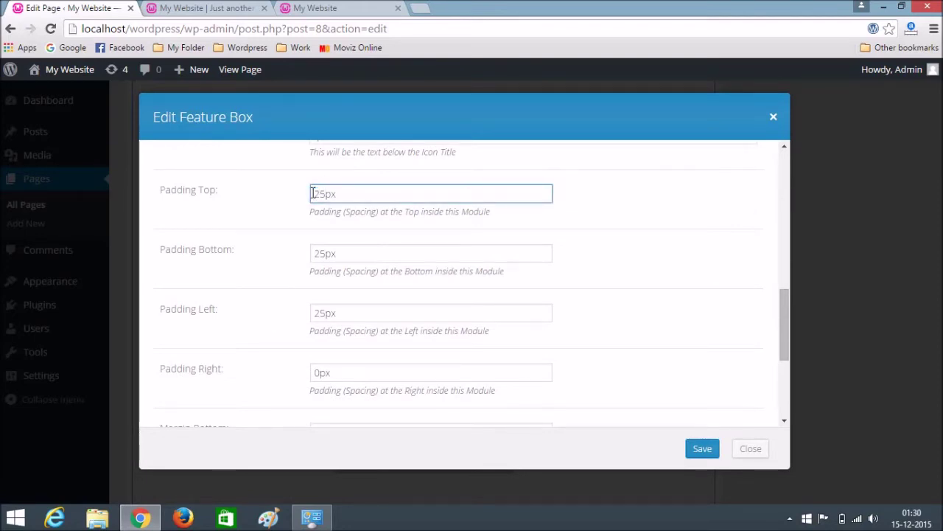
{"action": "left_click_drag", "start_coordinate": [324, 314], "coordinate": [312, 313]}
{"action": "type", "text": "0"}
{"action": "left_click", "coordinate": [704, 449]}
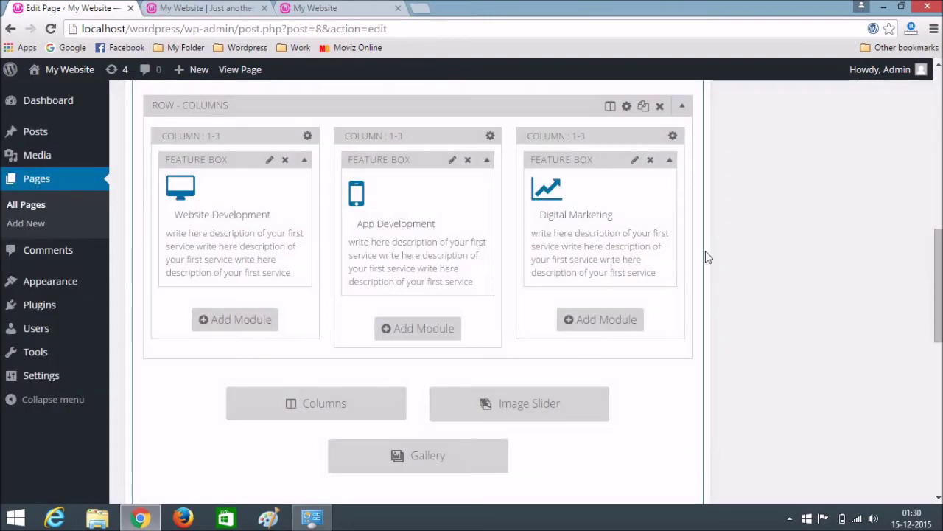
Update the Home page with the new feature box padding and reload the front page at localhost/wordpress/
{"action": "scroll", "coordinate": [707, 261], "scroll_direction": "up", "scroll_amount": 3}
{"action": "scroll", "coordinate": [719, 265], "scroll_direction": "up", "scroll_amount": 3}
{"action": "left_click", "coordinate": [869, 190]}
{"action": "left_click", "coordinate": [177, 7]}
{"action": "left_click", "coordinate": [194, 29]}
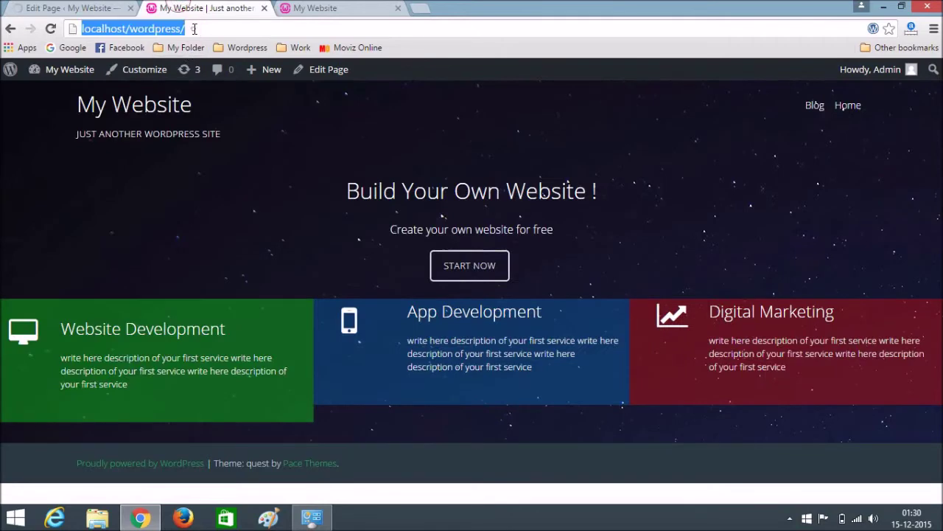
{"action": "key", "text": "Return"}
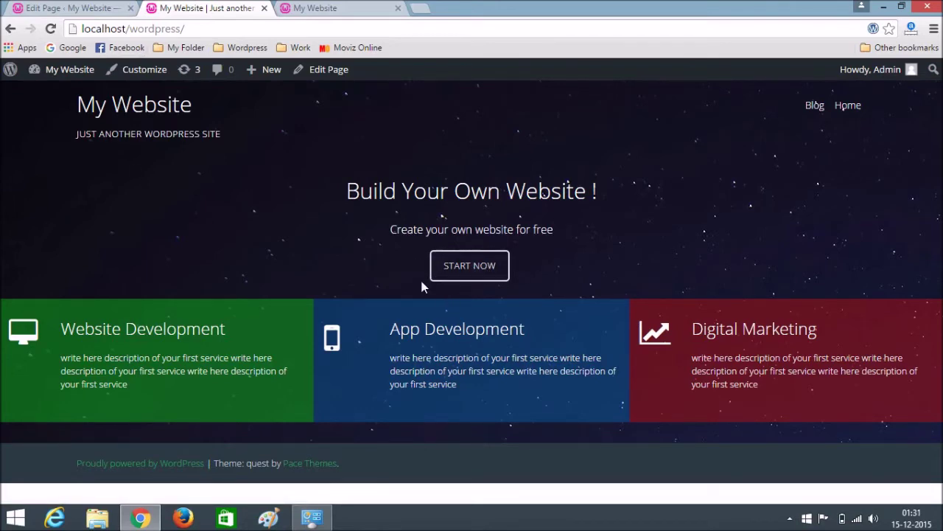
Set the top and bottom padding of the row holding the "Build Your Own Website !" text to 40px, and save the row
{"action": "left_click", "coordinate": [99, 6]}
{"action": "scroll", "coordinate": [479, 255], "scroll_direction": "down", "scroll_amount": 4}
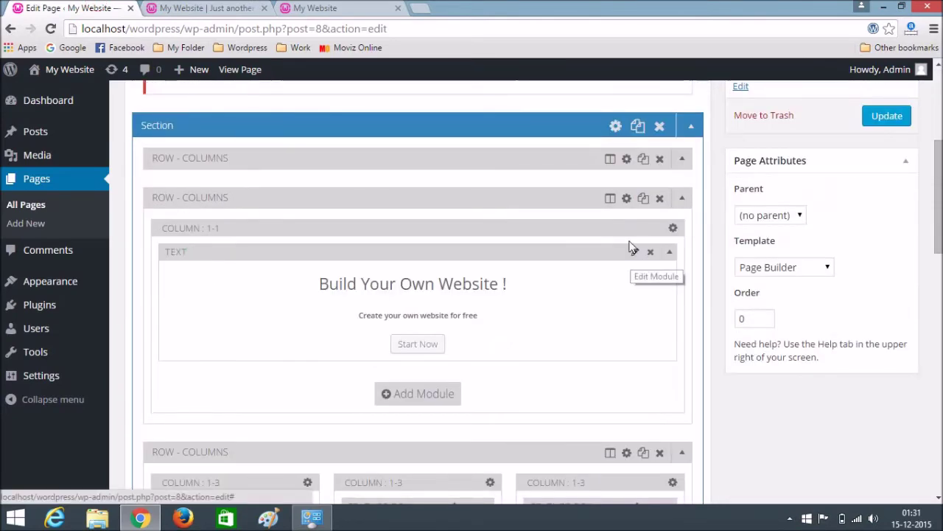
{"action": "left_click", "coordinate": [627, 199]}
{"action": "scroll", "coordinate": [474, 260], "scroll_direction": "down", "scroll_amount": 3}
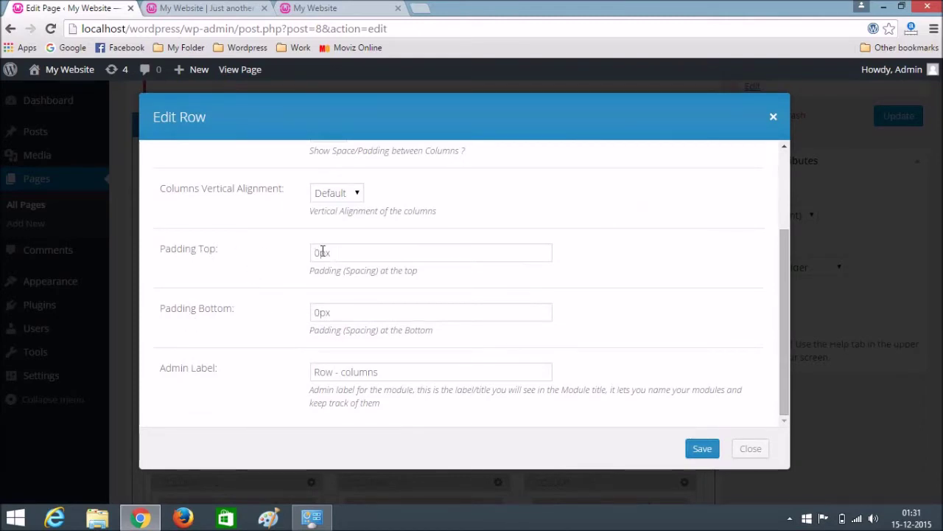
{"action": "left_click", "coordinate": [320, 252]}
{"action": "type", "text": "1"}
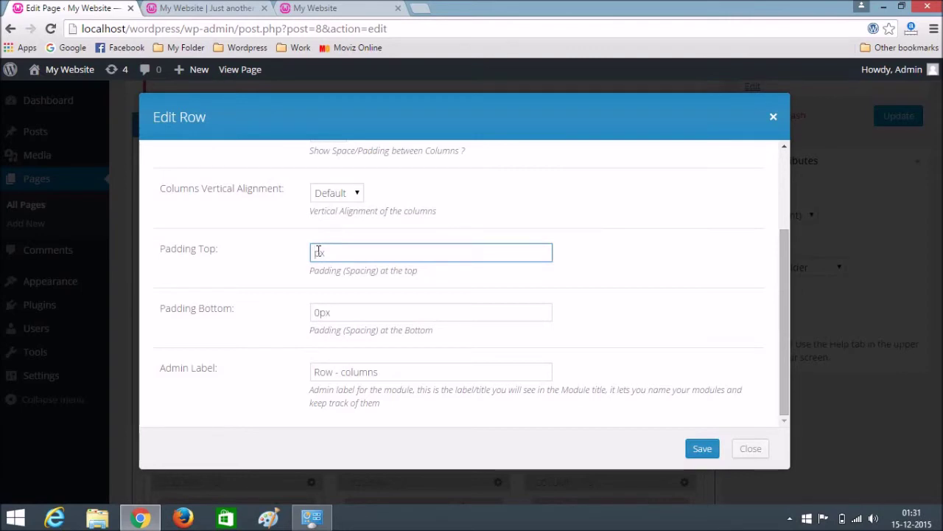
{"action": "left_click_drag", "start_coordinate": [319, 313], "coordinate": [312, 313]}
{"action": "type", "text": "4"}
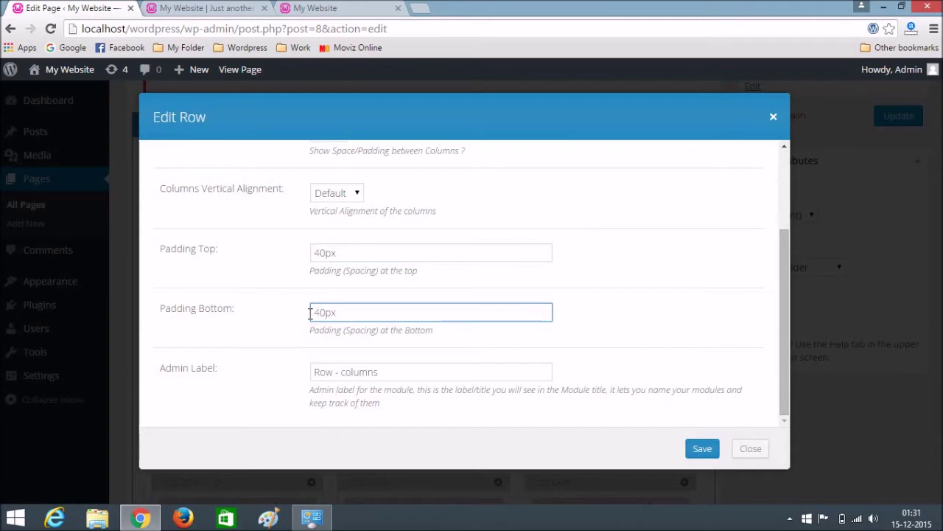
{"action": "left_click", "coordinate": [702, 448]}
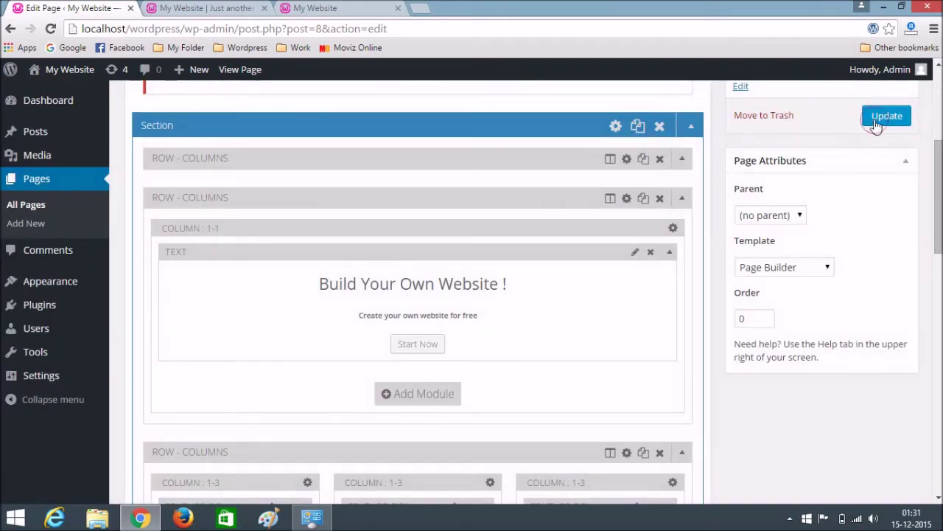
Update the Home page with the 40px row padding and reload the front page
{"action": "left_click", "coordinate": [877, 124]}
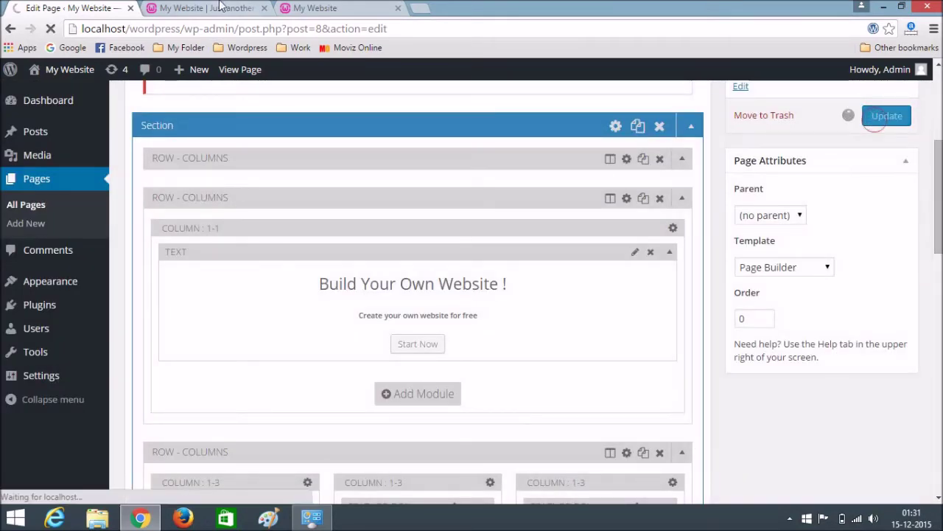
{"action": "left_click", "coordinate": [210, 8]}
{"action": "left_click", "coordinate": [50, 30]}
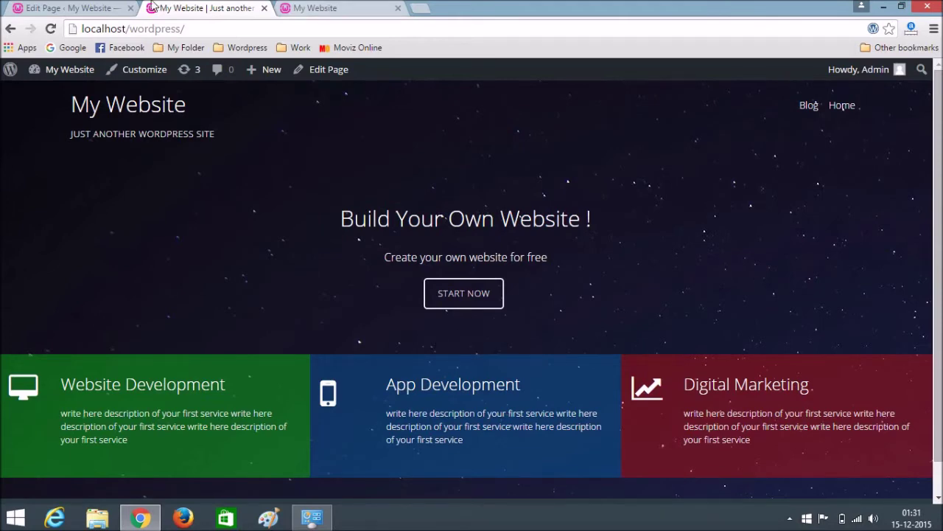
Set the bottom padding of the "Build Your Own Website !" text row to 60px, and save the row
{"action": "left_click", "coordinate": [81, 8]}
{"action": "scroll", "coordinate": [580, 281], "scroll_direction": "down", "scroll_amount": 3}
{"action": "scroll", "coordinate": [581, 281], "scroll_direction": "down", "scroll_amount": 4}
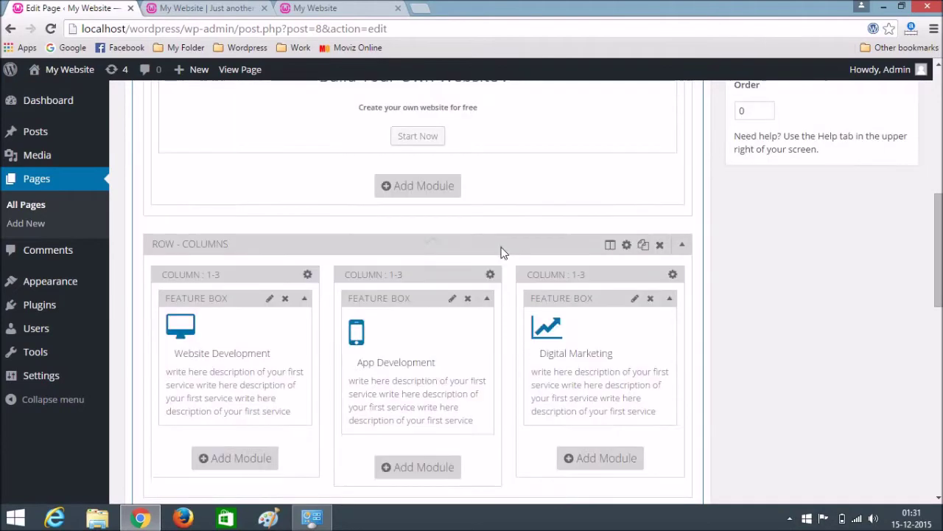
{"action": "scroll", "coordinate": [501, 250], "scroll_direction": "down", "scroll_amount": 2}
{"action": "scroll", "coordinate": [507, 264], "scroll_direction": "up", "scroll_amount": 4}
{"action": "scroll", "coordinate": [507, 264], "scroll_direction": "up", "scroll_amount": 1}
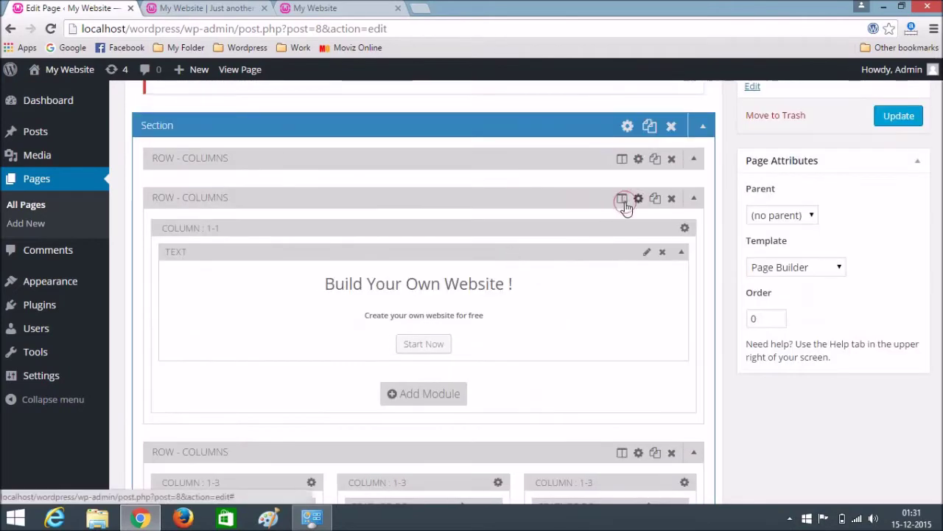
{"action": "left_click", "coordinate": [626, 200]}
{"action": "scroll", "coordinate": [319, 243], "scroll_direction": "down", "scroll_amount": 2}
{"action": "left_click", "coordinate": [322, 252]}
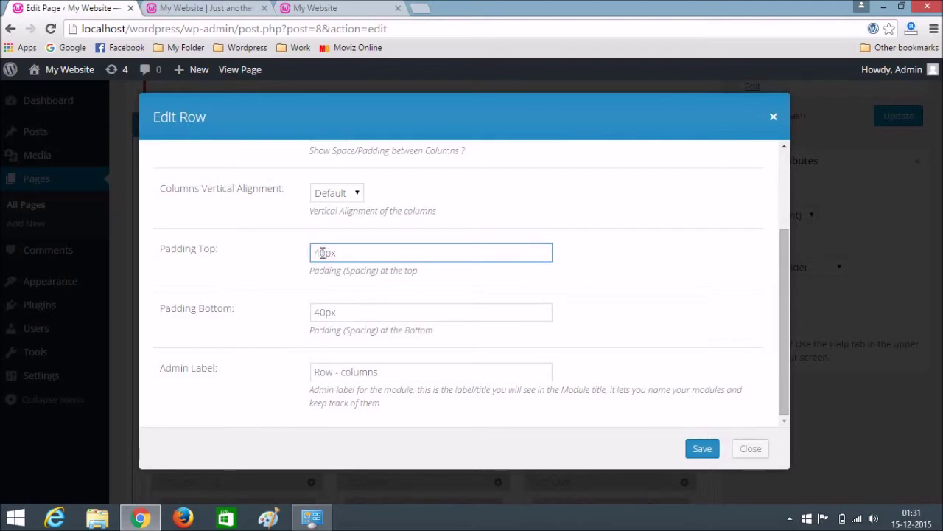
{"action": "left_click", "coordinate": [322, 311]}
{"action": "key", "text": "BackSpace"}
{"action": "type", "text": "6"}
{"action": "left_click", "coordinate": [703, 448]}
Update the Home page with the larger bottom padding, reload the front page and check its spacing
{"action": "left_click", "coordinate": [875, 122]}
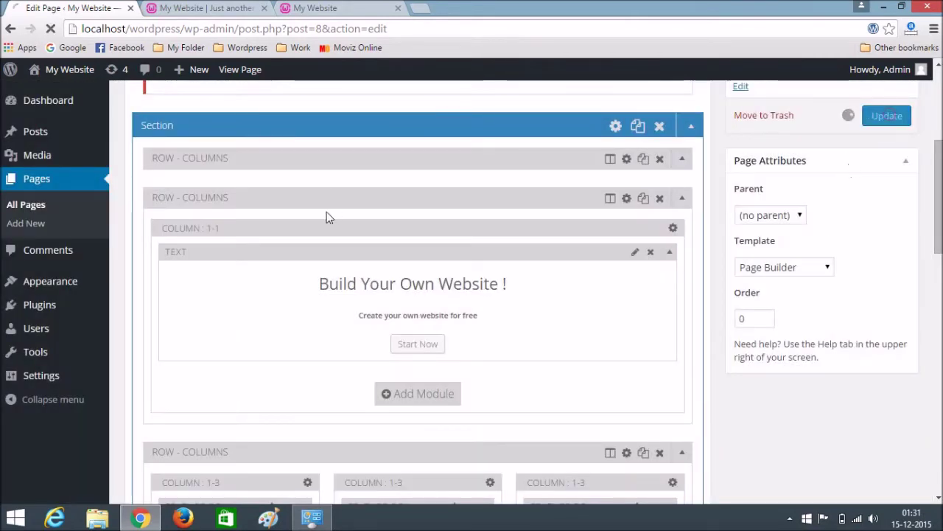
{"action": "left_click", "coordinate": [196, 11]}
{"action": "left_click", "coordinate": [52, 32]}
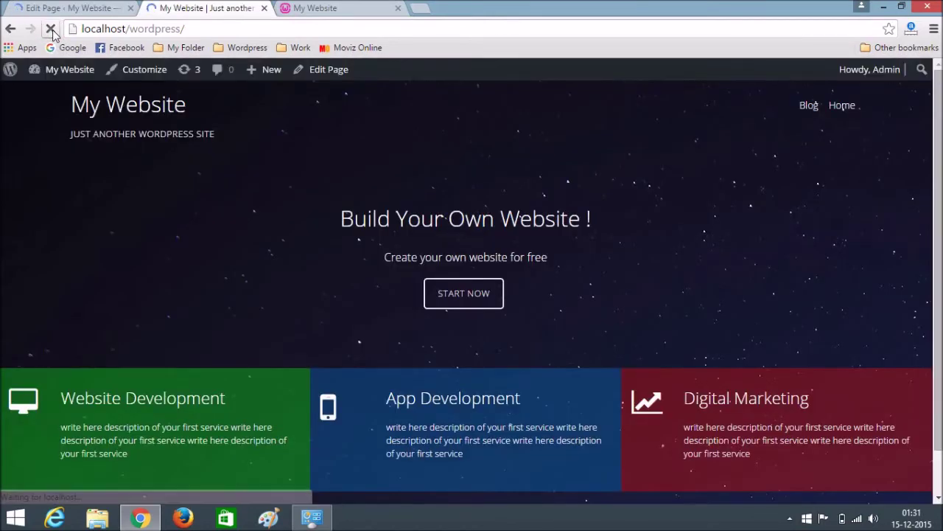
{"action": "scroll", "coordinate": [193, 321], "scroll_direction": "down", "scroll_amount": 1}
{"action": "scroll", "coordinate": [193, 317], "scroll_direction": "up", "scroll_amount": 1}
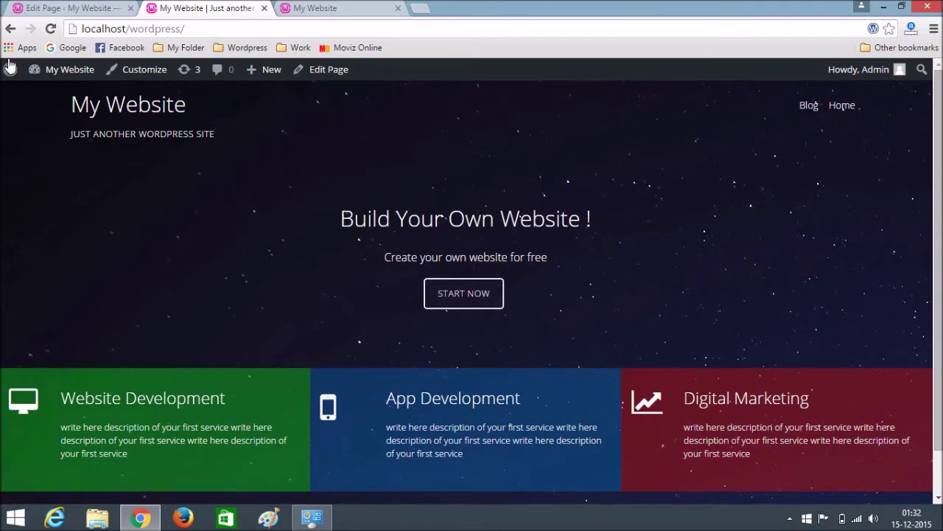
Compare the front page and the page builder layout with the demo site, examining the section below its feature boxes
{"action": "left_click", "coordinate": [70, 8]}
{"action": "left_click", "coordinate": [193, 8]}
{"action": "left_click", "coordinate": [96, 8]}
{"action": "scroll", "coordinate": [244, 76], "scroll_direction": "down", "scroll_amount": 5}
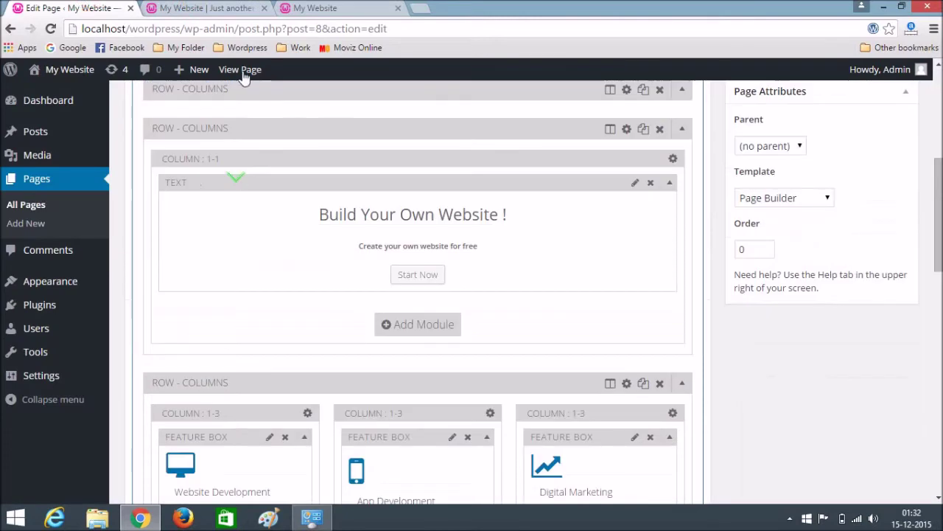
{"action": "left_click", "coordinate": [197, 6]}
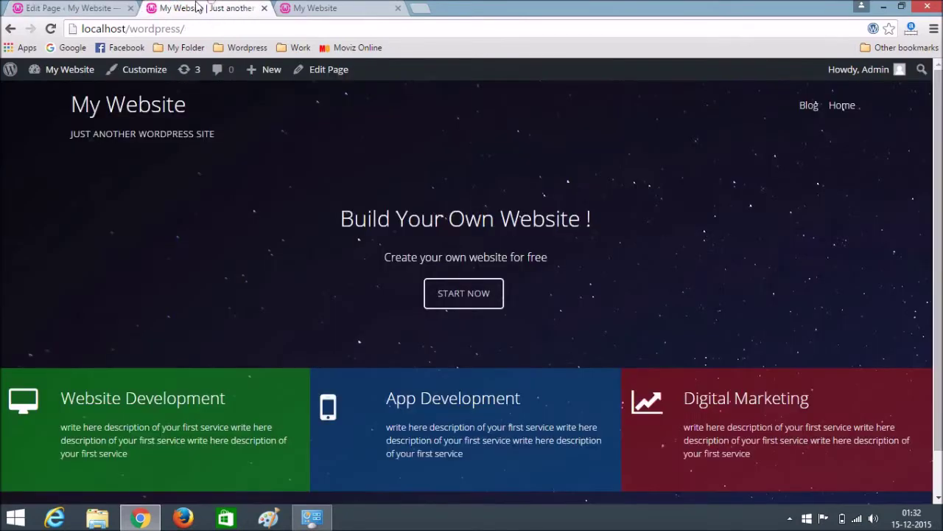
{"action": "left_click", "coordinate": [346, 7]}
{"action": "scroll", "coordinate": [110, 203], "scroll_direction": "down", "scroll_amount": 4}
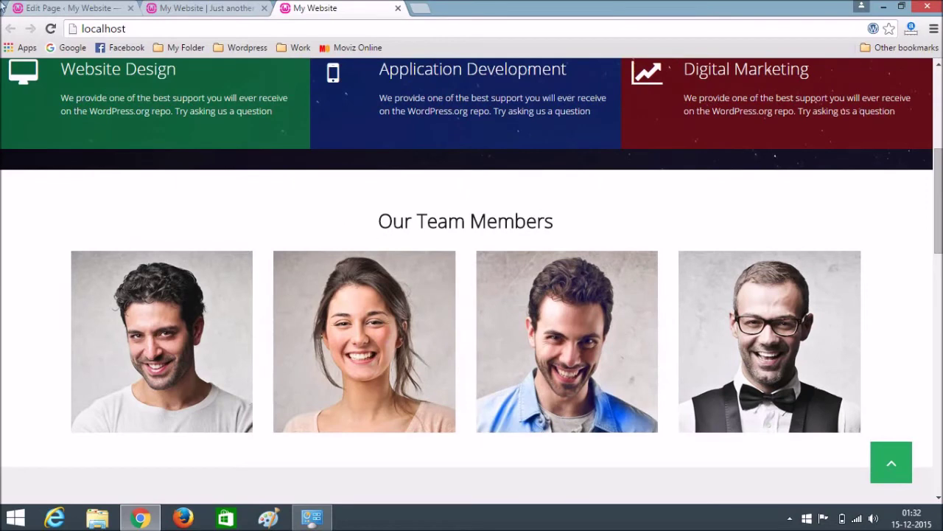
{"action": "left_click", "coordinate": [67, 7]}
{"action": "scroll", "coordinate": [354, 146], "scroll_direction": "down", "scroll_amount": 3}
{"action": "scroll", "coordinate": [667, 243], "scroll_direction": "up", "scroll_amount": 5}
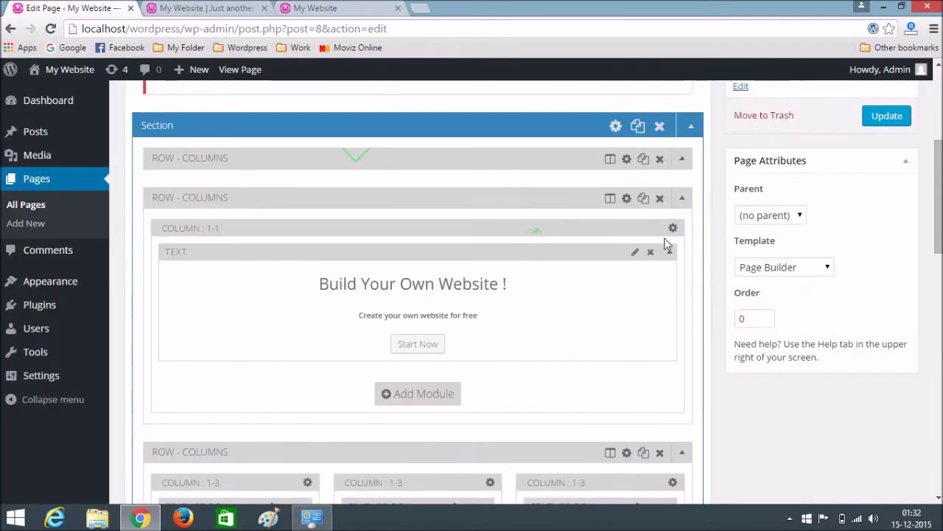
Collapse the existing section and add a new section containing a row with a single 1/1 column
{"action": "left_click", "coordinate": [691, 126]}
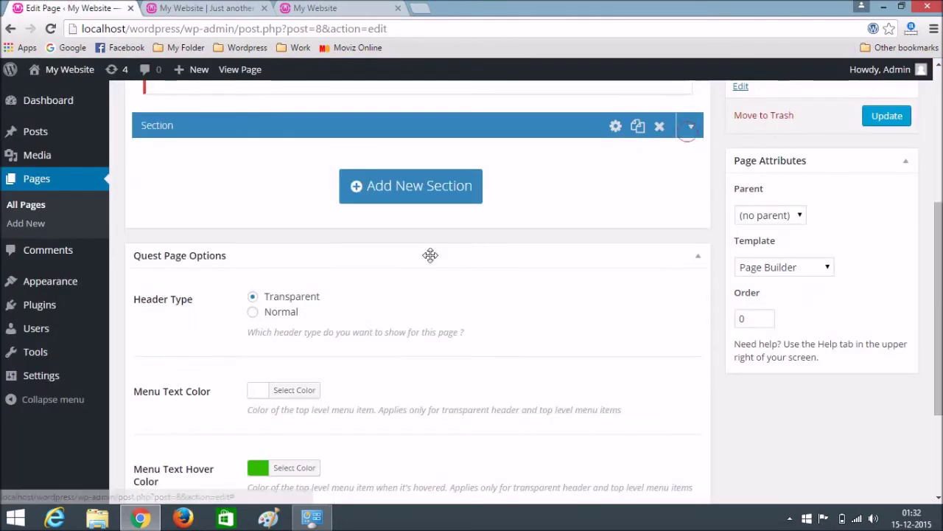
{"action": "left_click", "coordinate": [410, 189]}
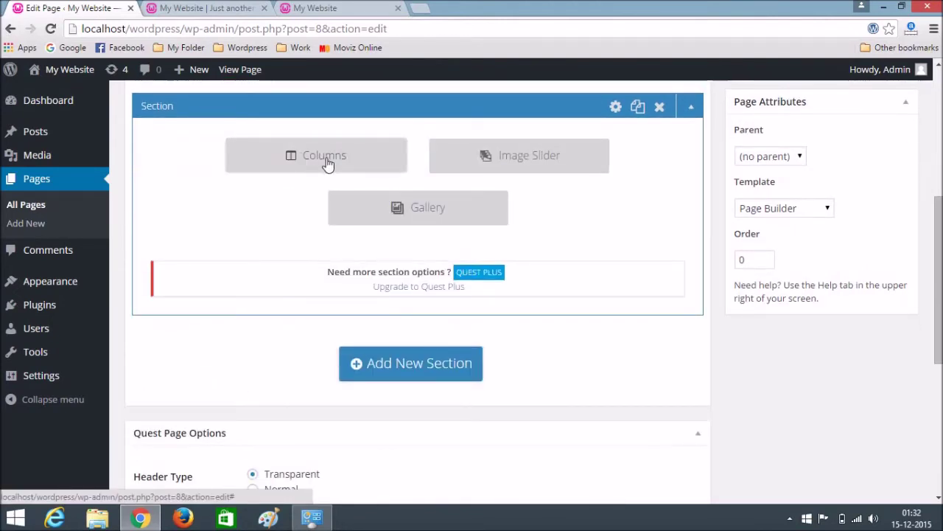
{"action": "left_click", "coordinate": [308, 167]}
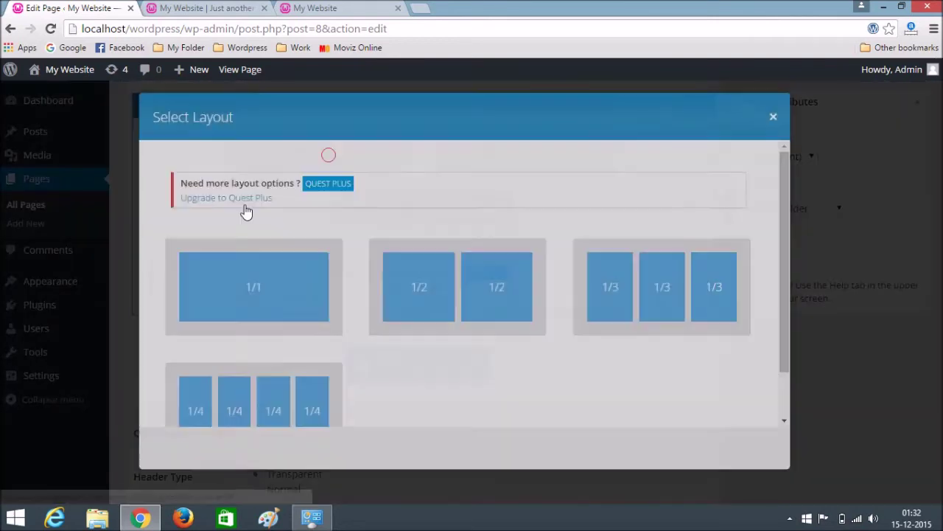
{"action": "left_click", "coordinate": [232, 297]}
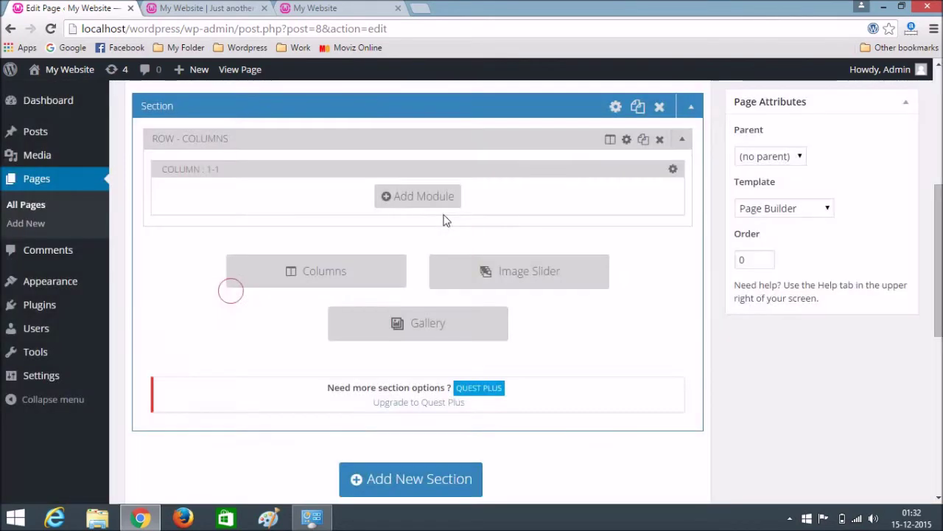
Add a Text module to the new column and fill it with the "Our Team Members" heading copied from the demo site
{"action": "left_click", "coordinate": [398, 201]}
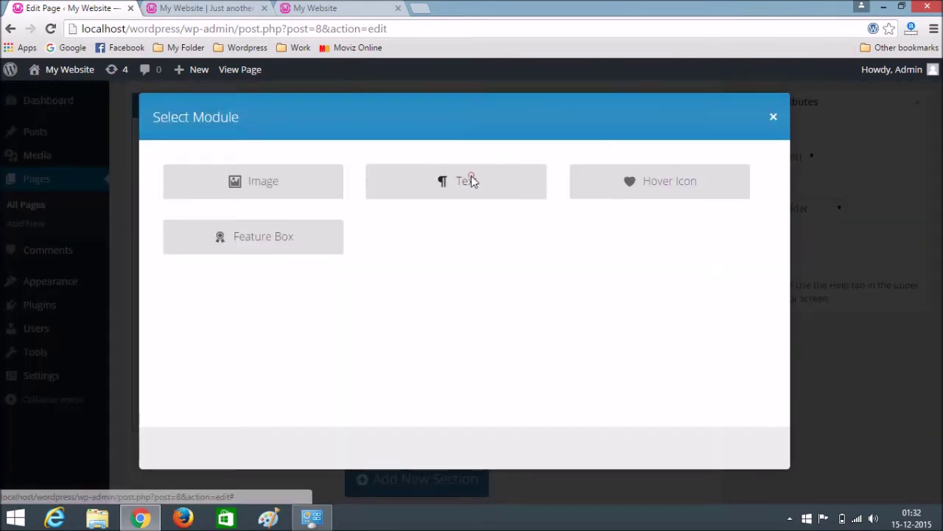
{"action": "left_click", "coordinate": [471, 176]}
{"action": "left_click", "coordinate": [321, 8]}
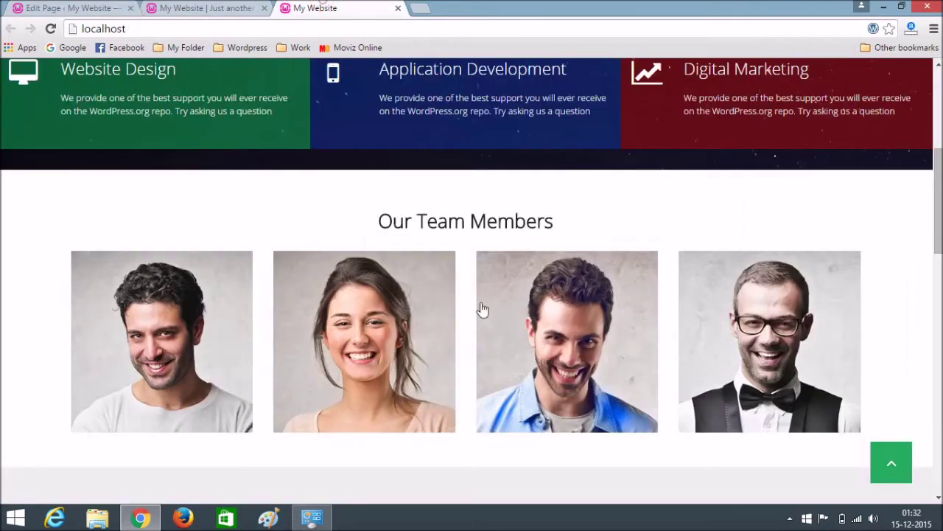
{"action": "left_click_drag", "start_coordinate": [376, 217], "coordinate": [578, 221]}
{"action": "key", "text": "ctrl+c"}
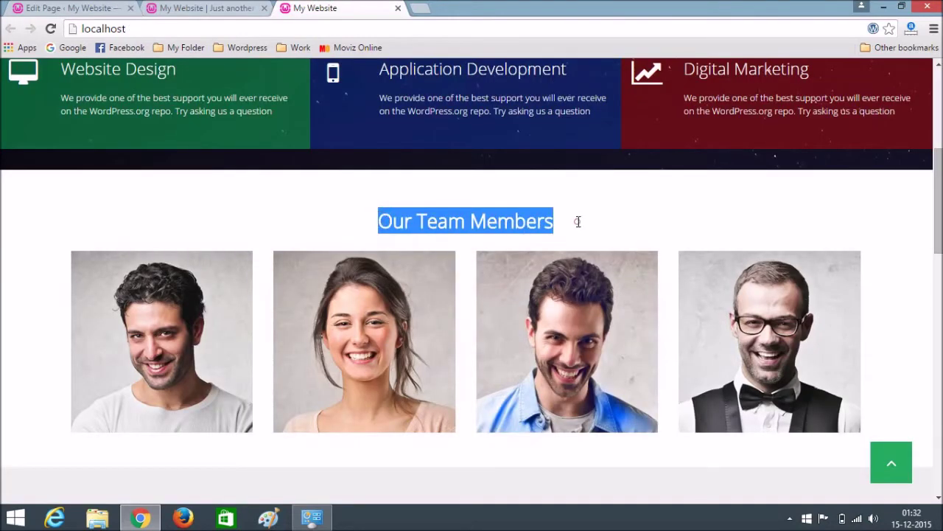
{"action": "left_click", "coordinate": [112, 6]}
{"action": "left_click", "coordinate": [424, 268]}
{"action": "key", "text": "ctrl+v"}
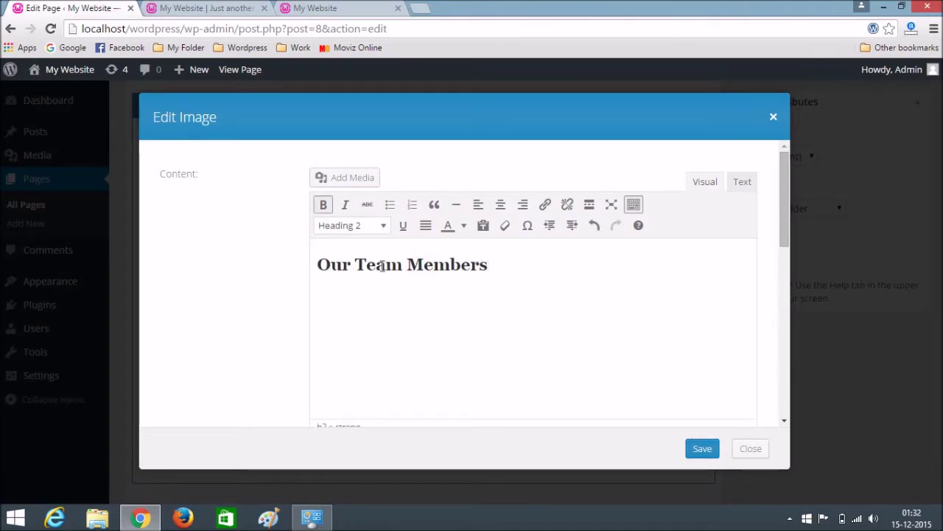
Format the "Our Team Members" text as Heading 2, center it, and save the module
{"action": "left_click", "coordinate": [382, 227]}
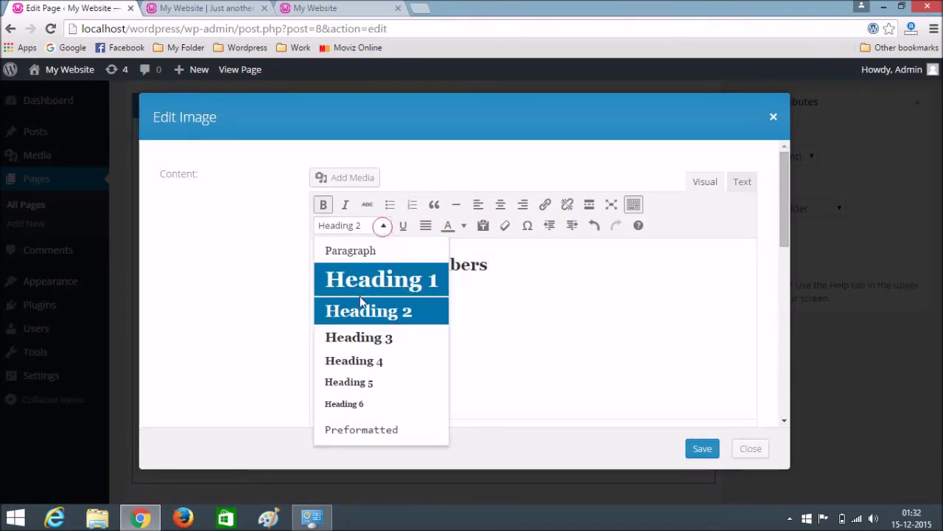
{"action": "left_click", "coordinate": [360, 315]}
{"action": "triple_click", "coordinate": [442, 258]}
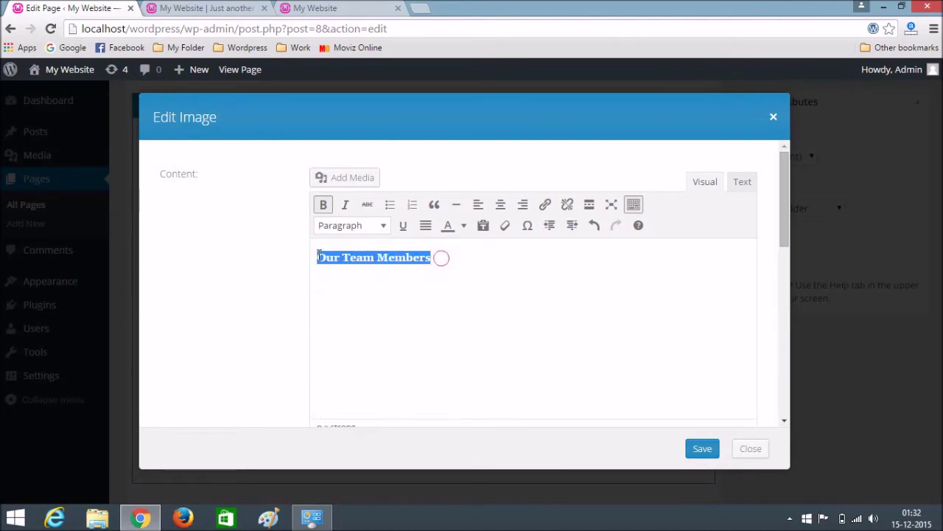
{"action": "left_click", "coordinate": [375, 228]}
{"action": "left_click", "coordinate": [365, 304]}
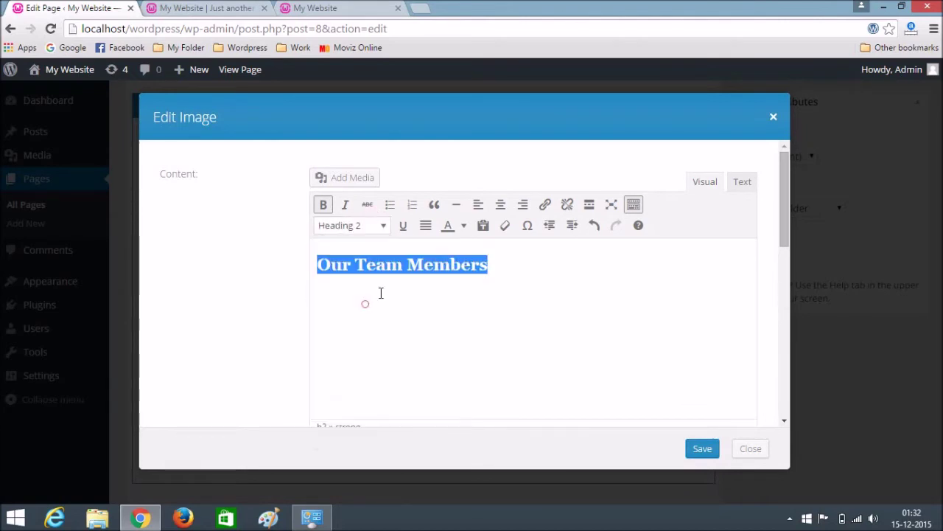
{"action": "left_click", "coordinate": [499, 209]}
{"action": "left_click", "coordinate": [651, 277]}
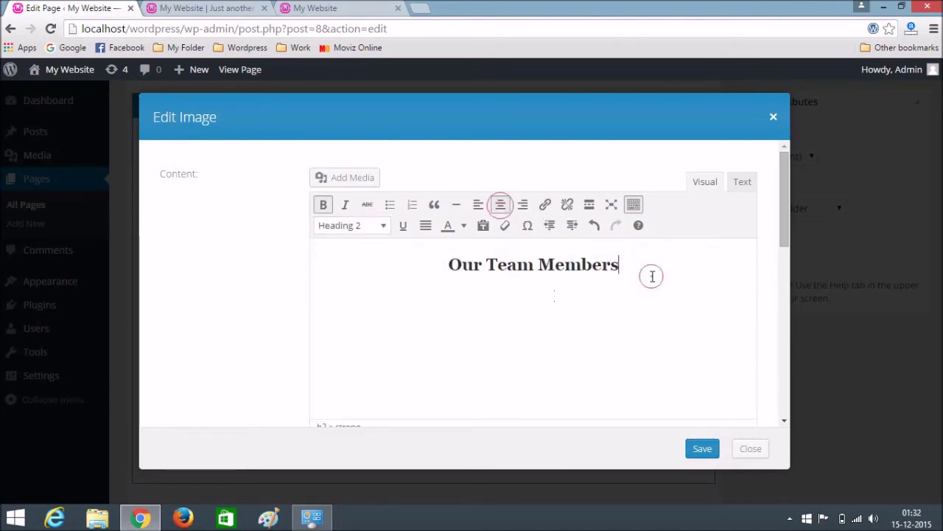
{"action": "left_click", "coordinate": [702, 448]}
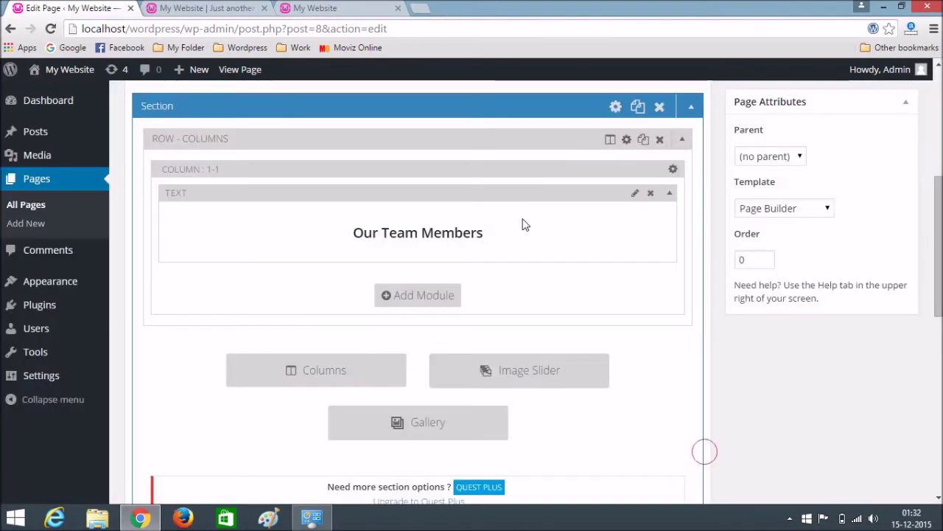
Add a row of four 1/4 columns below the "Our Team Members" row
{"action": "scroll", "coordinate": [272, 323], "scroll_direction": "down", "scroll_amount": 1}
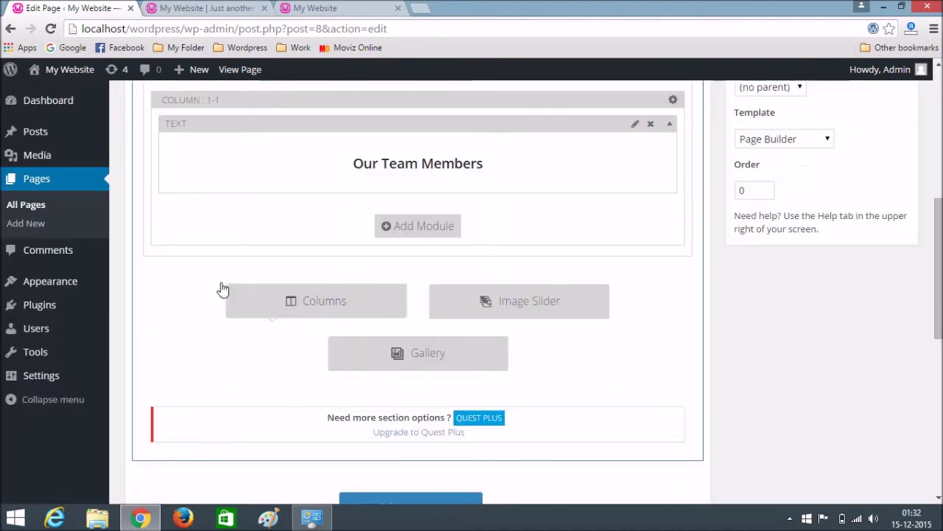
{"action": "left_click", "coordinate": [314, 302]}
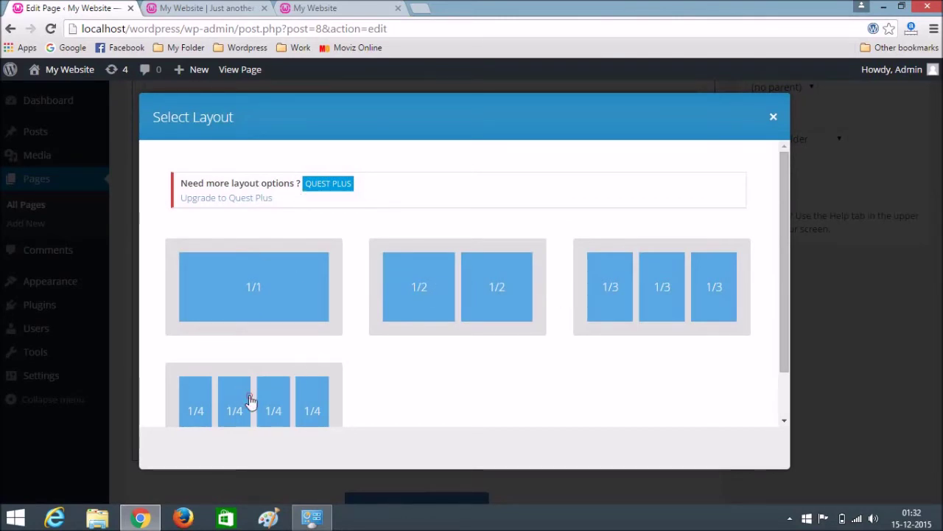
{"action": "left_click", "coordinate": [283, 398]}
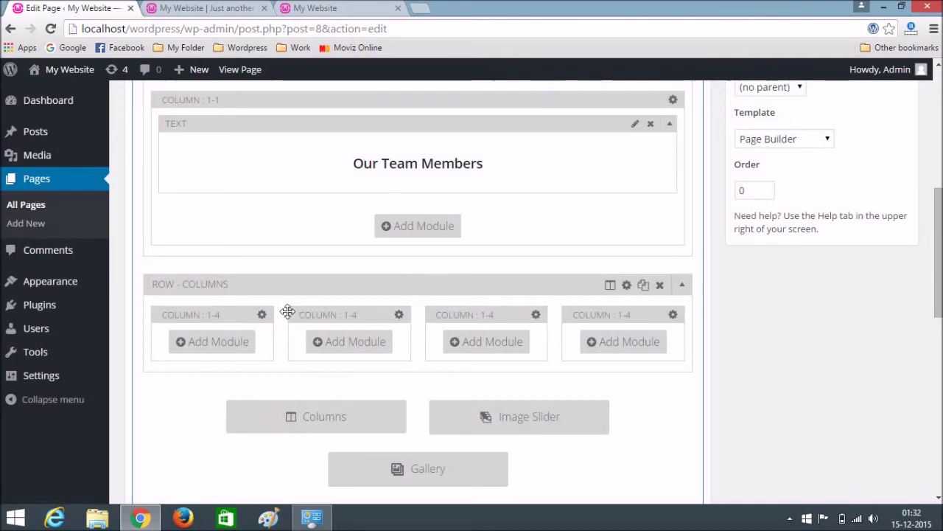
Add an Image module to the first 1/4 column below "Our Team Members" and open its image selection
{"action": "scroll", "coordinate": [287, 311], "scroll_direction": "down", "scroll_amount": 1}
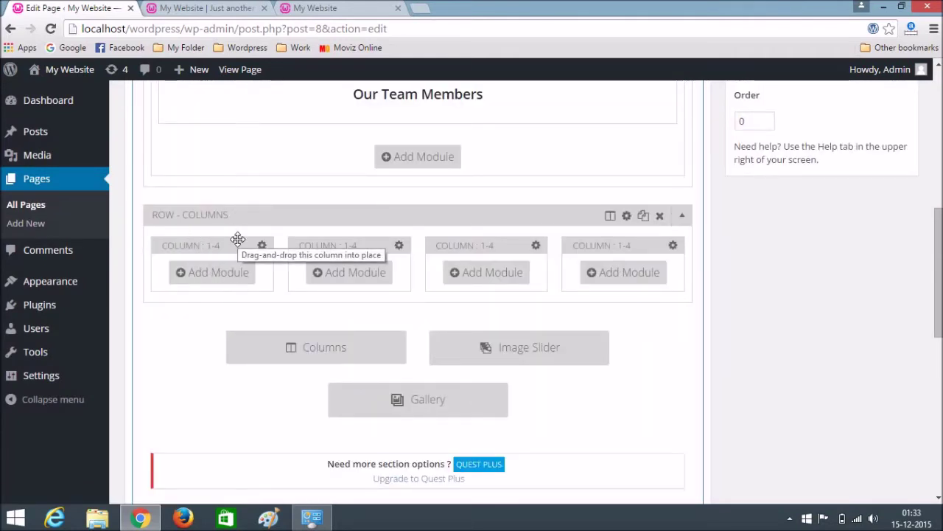
{"action": "left_click_drag", "start_coordinate": [238, 240], "coordinate": [201, 239]}
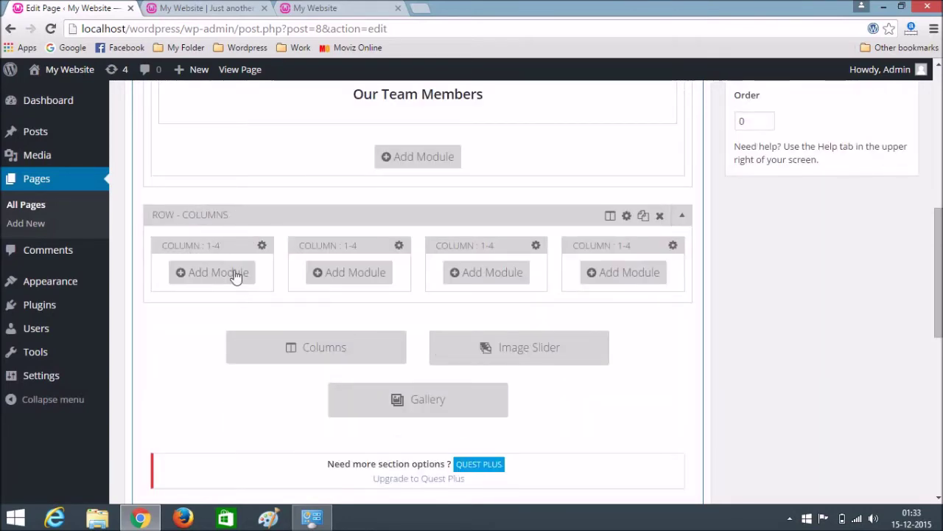
{"action": "left_click", "coordinate": [211, 272]}
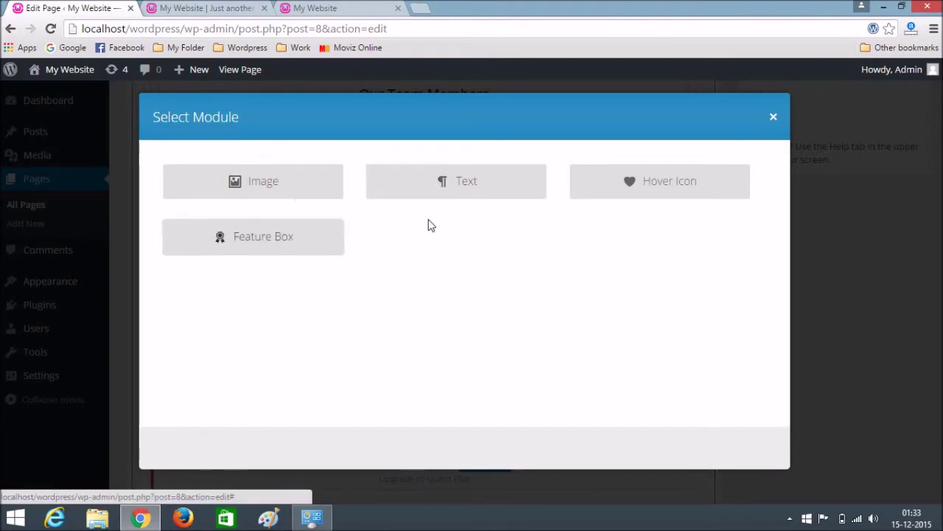
{"action": "left_click", "coordinate": [269, 182]}
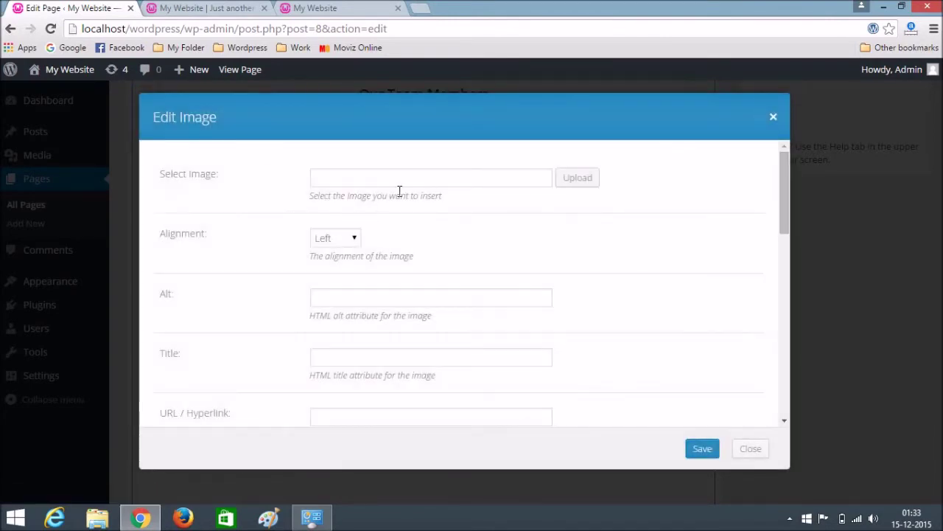
{"action": "left_click", "coordinate": [583, 180]}
Upload 1.jpg, 2.jpg, 3.jpg and 4.jpg from the Our Team folder to the media library
{"action": "left_click", "coordinate": [61, 124]}
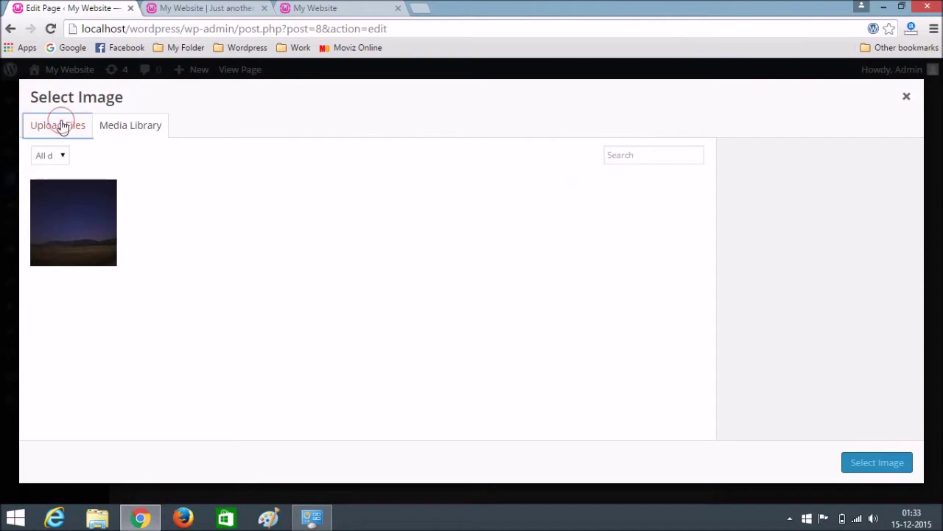
{"action": "left_click", "coordinate": [471, 303]}
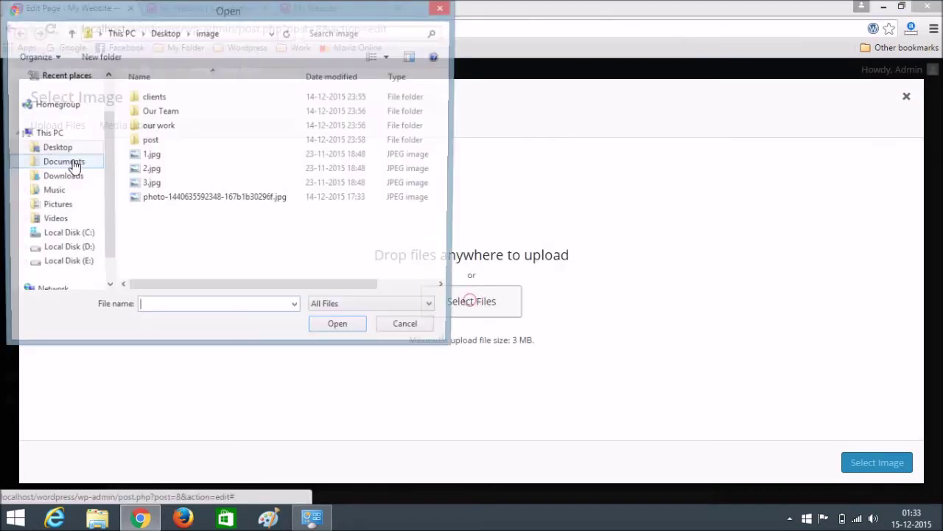
{"action": "left_click", "coordinate": [170, 113]}
{"action": "double_click", "coordinate": [170, 113]}
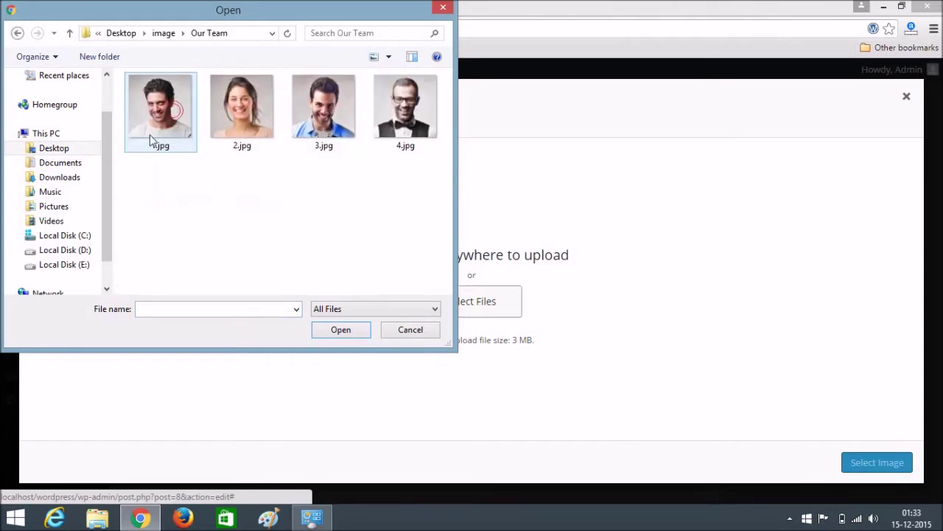
{"action": "left_click", "coordinate": [151, 130]}
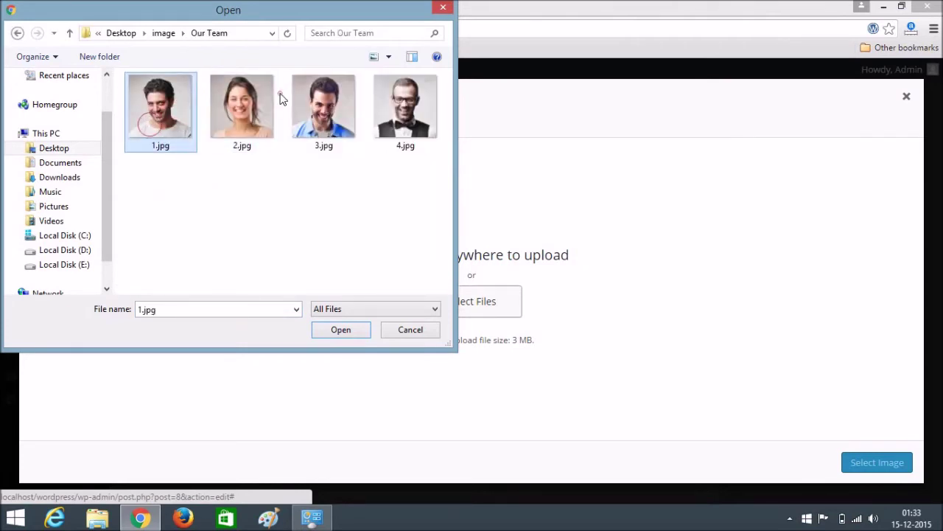
{"action": "left_click", "coordinate": [310, 110], "text": "ctrl"}
{"action": "left_click", "coordinate": [255, 114], "text": "ctrl"}
{"action": "left_click", "coordinate": [431, 124], "text": "ctrl"}
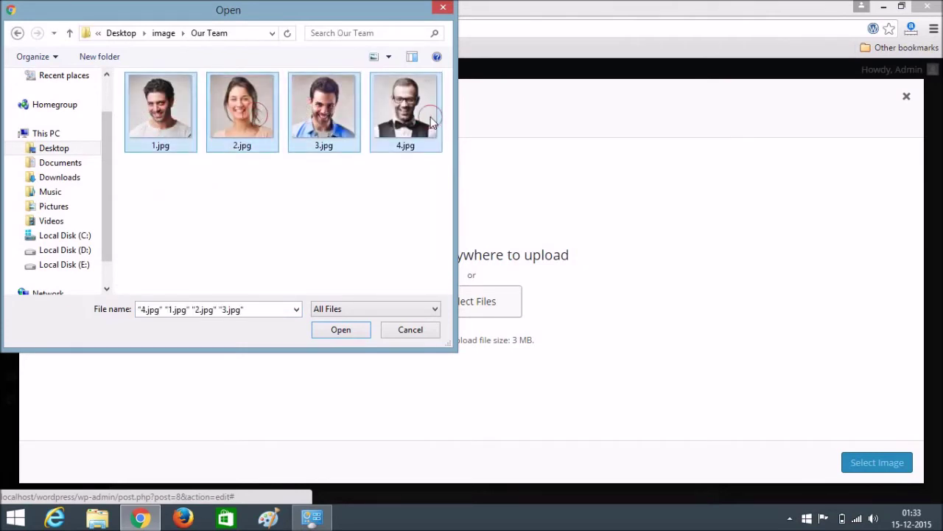
{"action": "left_click", "coordinate": [341, 331]}
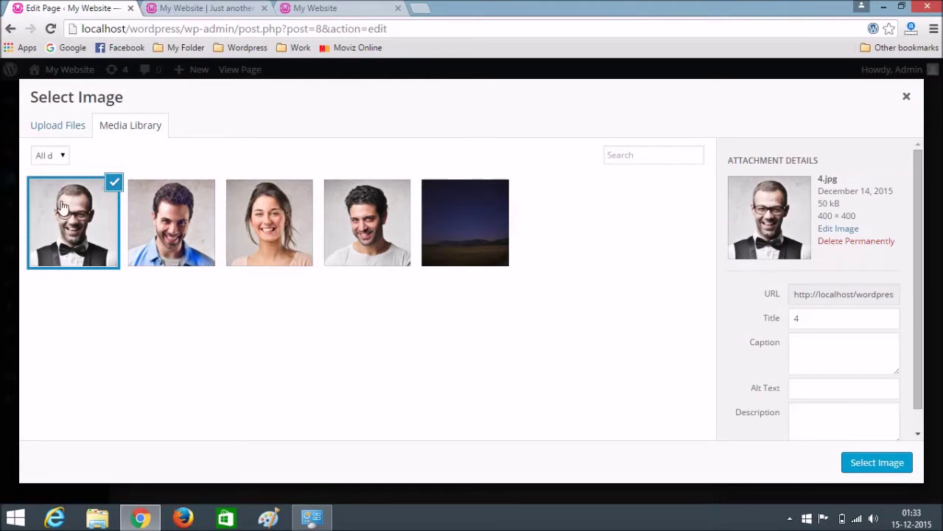
Use 3.jpg as the first column's image, set its alignment to Center, and save the module
{"action": "left_click", "coordinate": [186, 213]}
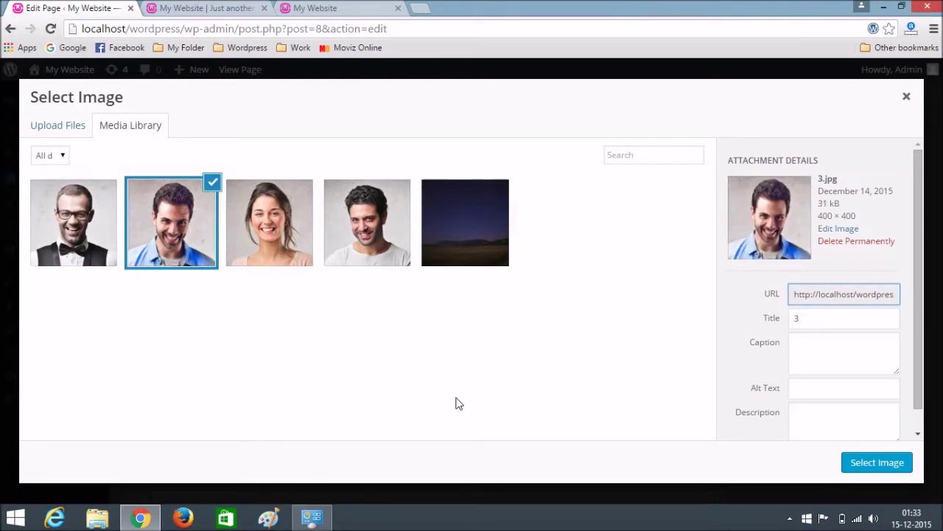
{"action": "left_click", "coordinate": [877, 463]}
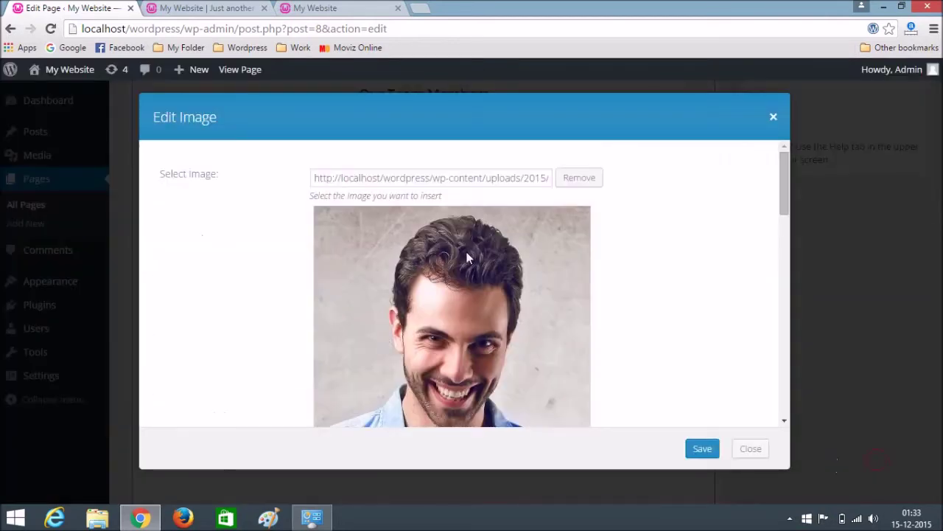
{"action": "scroll", "coordinate": [683, 340], "scroll_direction": "down", "scroll_amount": 3}
{"action": "left_click", "coordinate": [342, 317]}
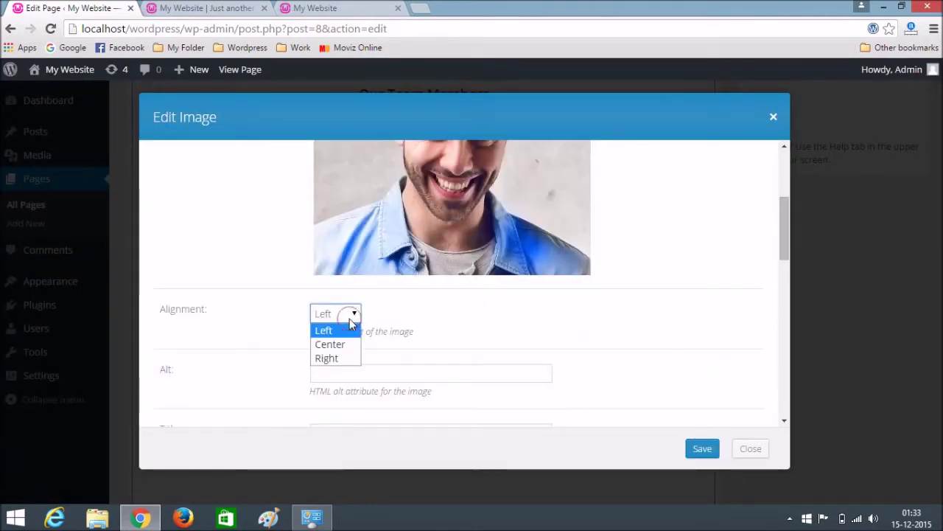
{"action": "left_click", "coordinate": [345, 343]}
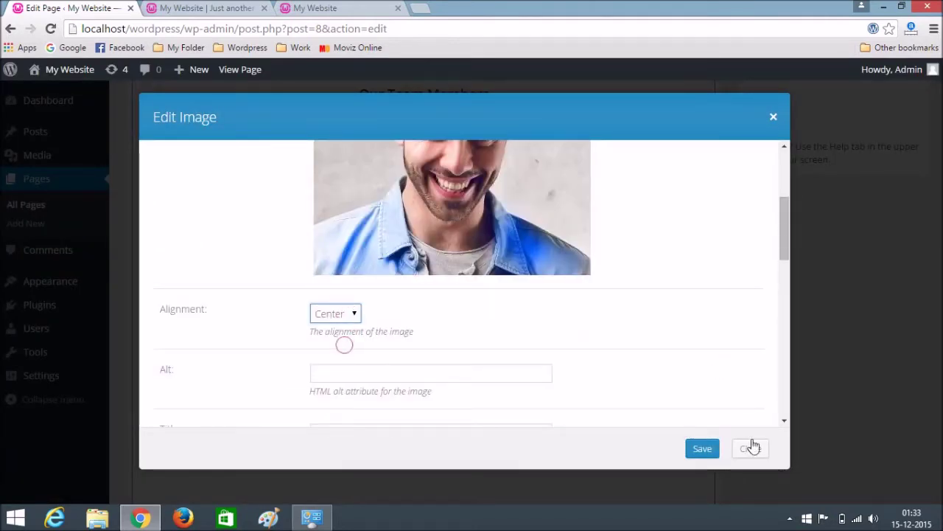
{"action": "left_click", "coordinate": [700, 449]}
Add an Image module with 2.jpg to the second 1/4 column, align it to Center, and save it
{"action": "left_click", "coordinate": [352, 285]}
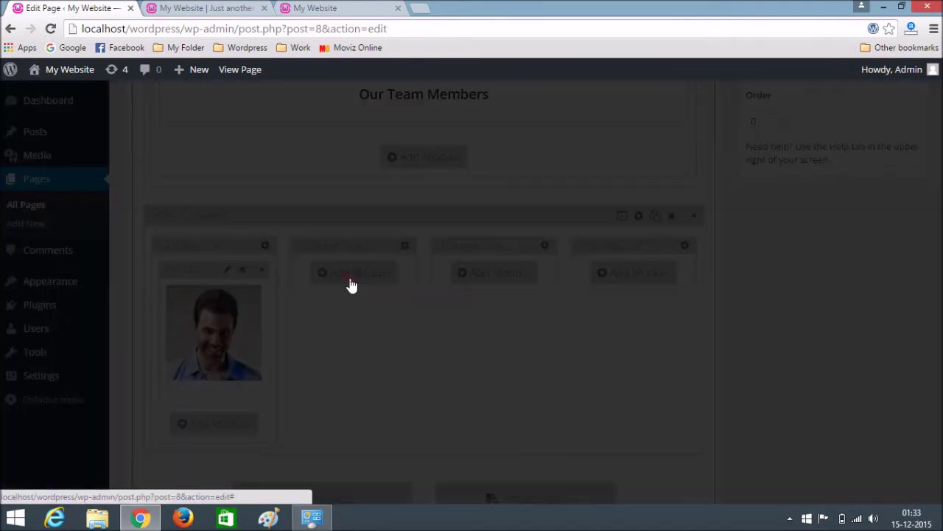
{"action": "left_click", "coordinate": [266, 189]}
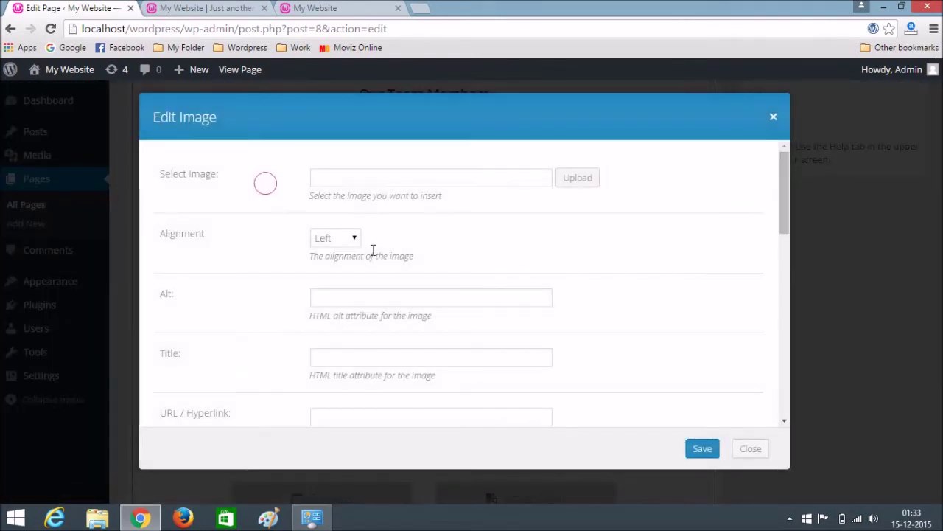
{"action": "left_click", "coordinate": [589, 178]}
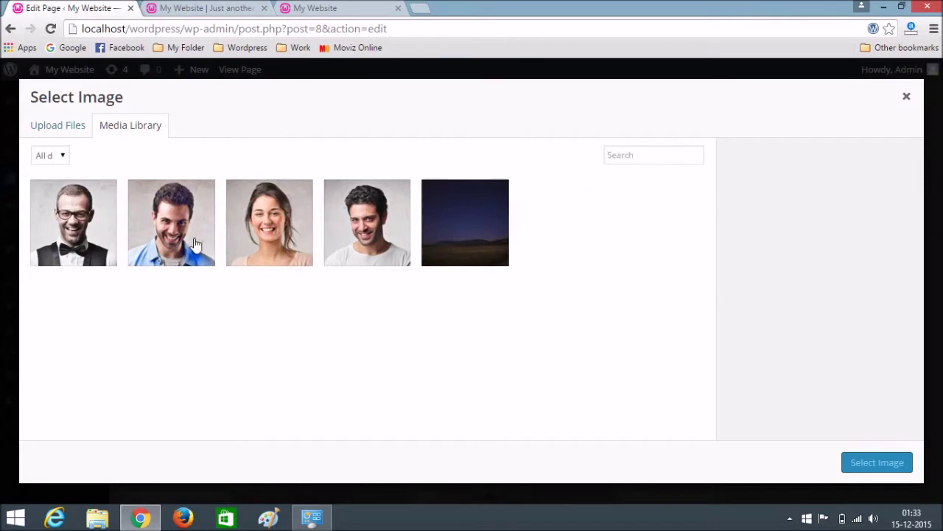
{"action": "left_click", "coordinate": [251, 241]}
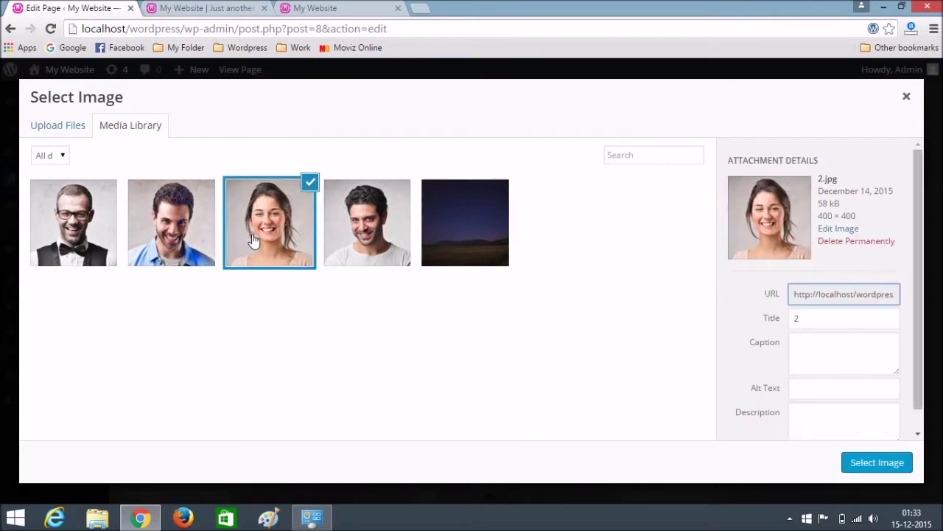
{"action": "left_click", "coordinate": [879, 463]}
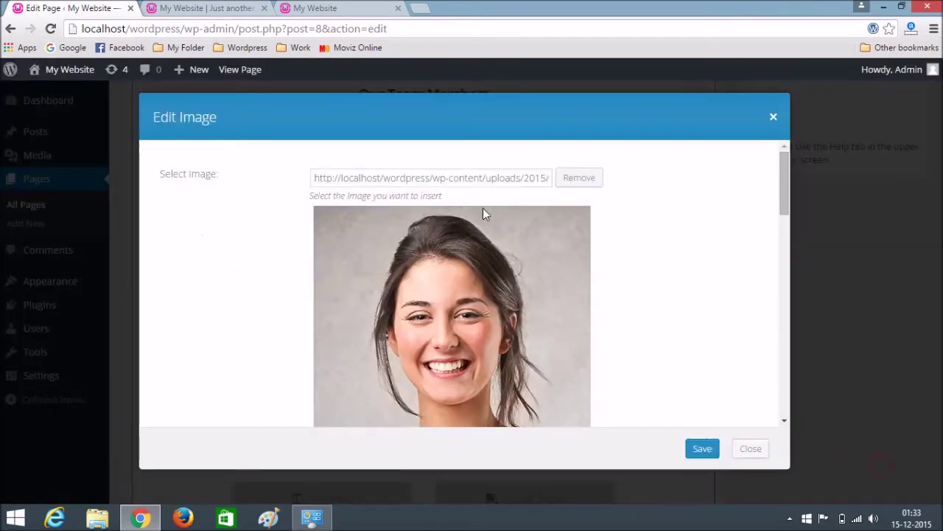
{"action": "scroll", "coordinate": [483, 214], "scroll_direction": "down", "scroll_amount": 4}
{"action": "left_click", "coordinate": [349, 315]}
{"action": "left_click", "coordinate": [334, 346]}
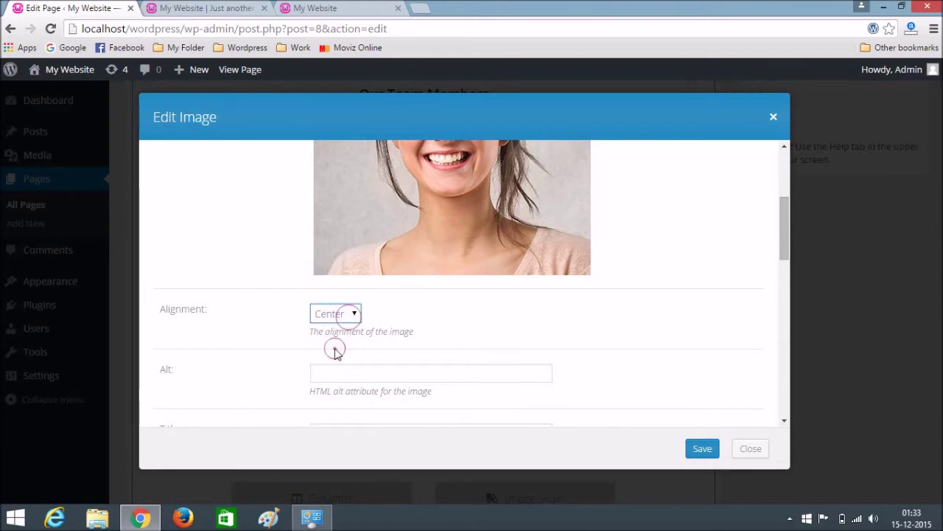
{"action": "left_click", "coordinate": [708, 451]}
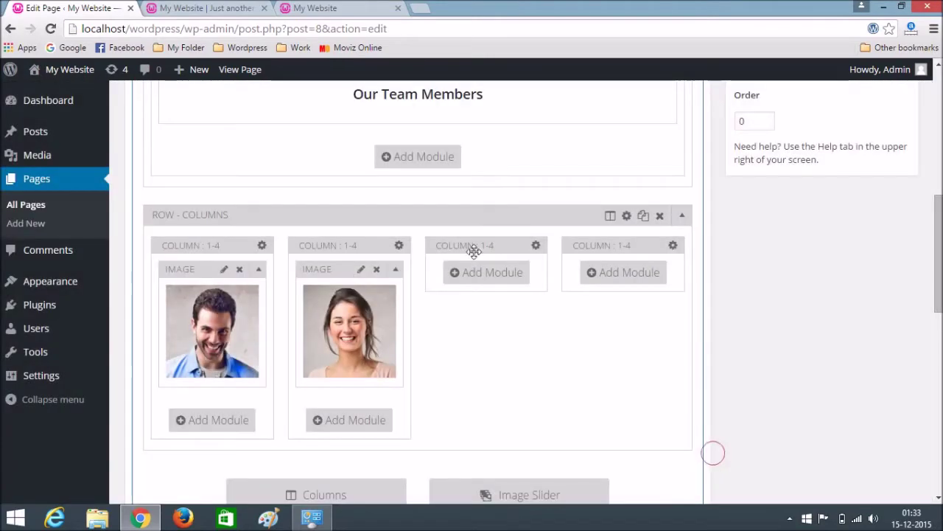
Add an Image module to the third 1/4 column and choose 1.jpg from the media library
{"action": "left_click", "coordinate": [490, 278]}
{"action": "left_click", "coordinate": [266, 188]}
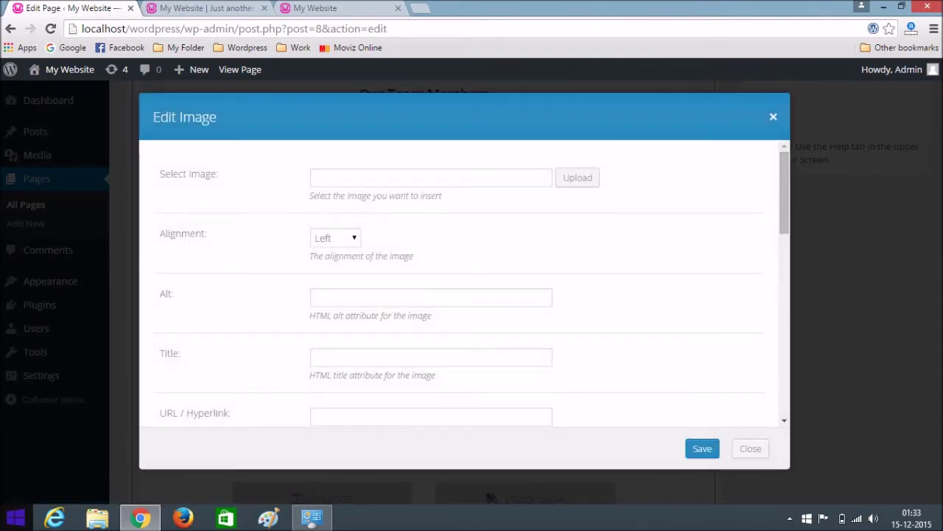
{"action": "scroll", "coordinate": [236, 278], "scroll_direction": "down", "scroll_amount": 2}
{"action": "scroll", "coordinate": [503, 246], "scroll_direction": "up", "scroll_amount": 2}
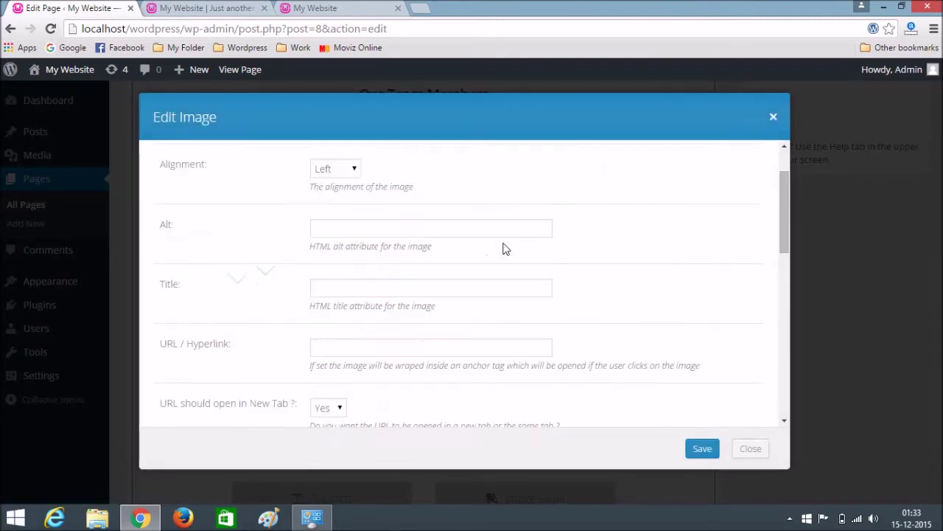
{"action": "left_click", "coordinate": [576, 178]}
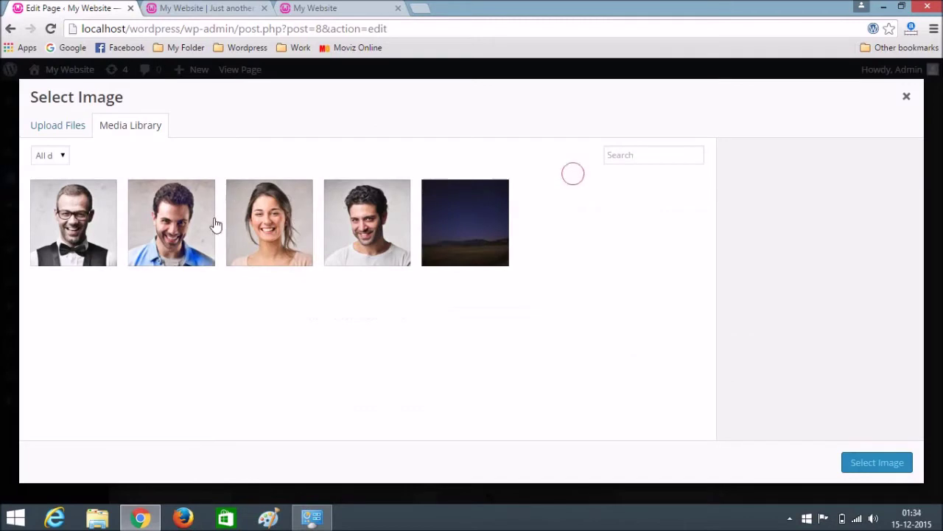
{"action": "left_click", "coordinate": [364, 241]}
{"action": "left_click", "coordinate": [867, 465]}
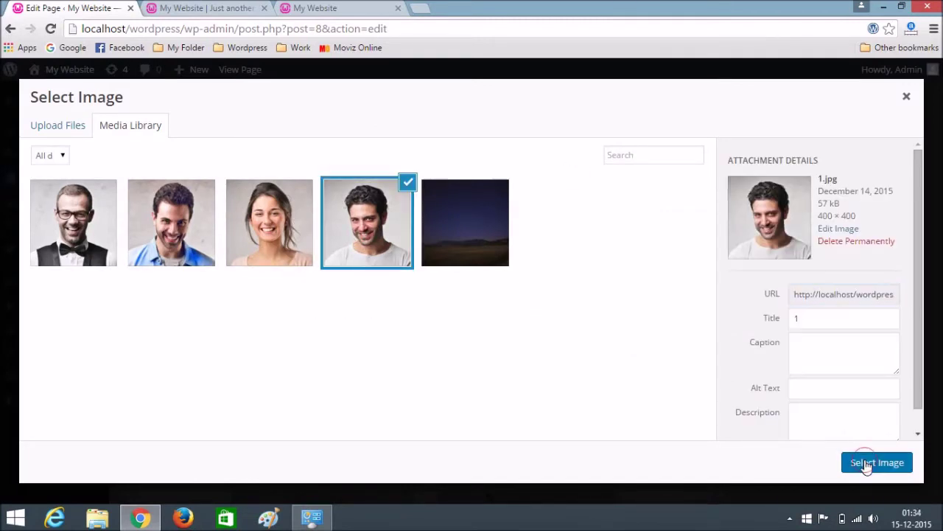
Set the third column's image alignment to Center, leave its other options at their defaults, and save the module
{"action": "scroll", "coordinate": [226, 255], "scroll_direction": "down", "scroll_amount": 5}
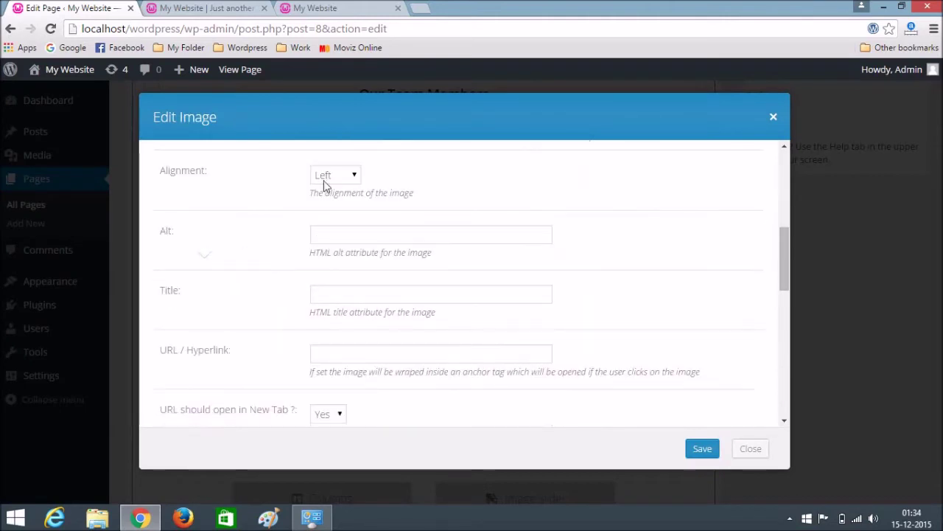
{"action": "left_click", "coordinate": [338, 178]}
{"action": "left_click", "coordinate": [331, 203]}
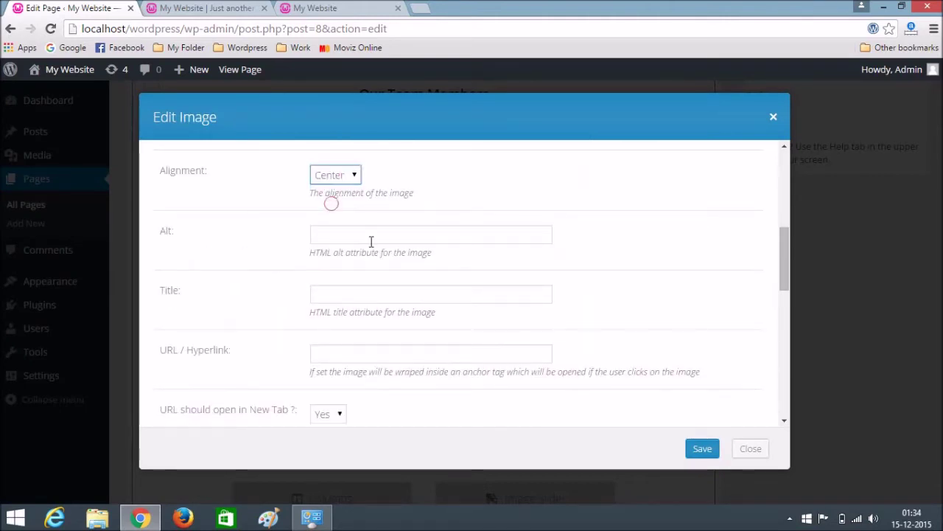
{"action": "scroll", "coordinate": [265, 261], "scroll_direction": "down", "scroll_amount": 1}
{"action": "left_click", "coordinate": [328, 219]}
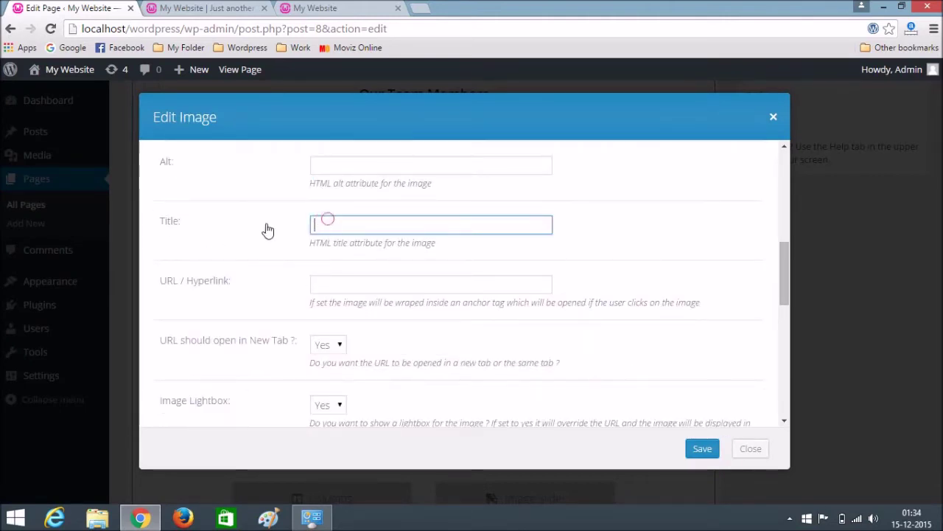
{"action": "scroll", "coordinate": [280, 273], "scroll_direction": "down", "scroll_amount": 1}
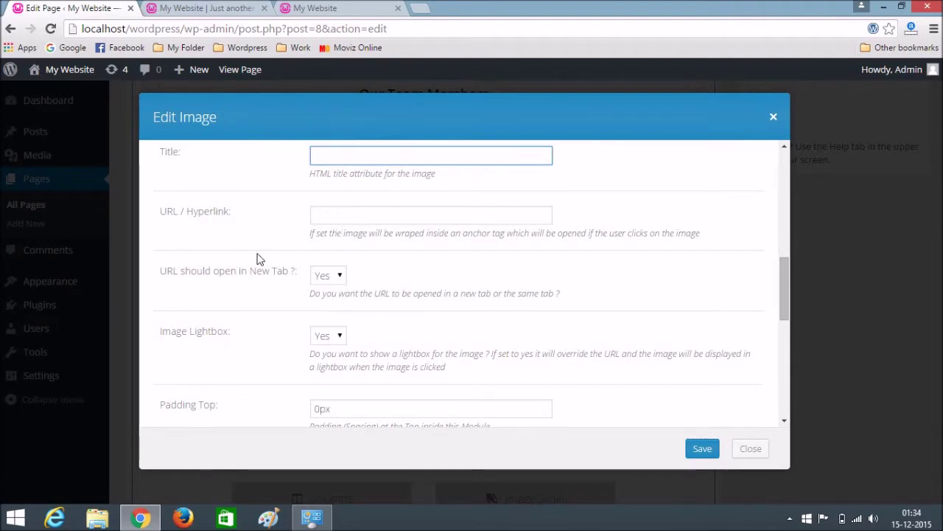
{"action": "scroll", "coordinate": [258, 259], "scroll_direction": "down", "scroll_amount": 1}
{"action": "scroll", "coordinate": [268, 260], "scroll_direction": "down", "scroll_amount": 5}
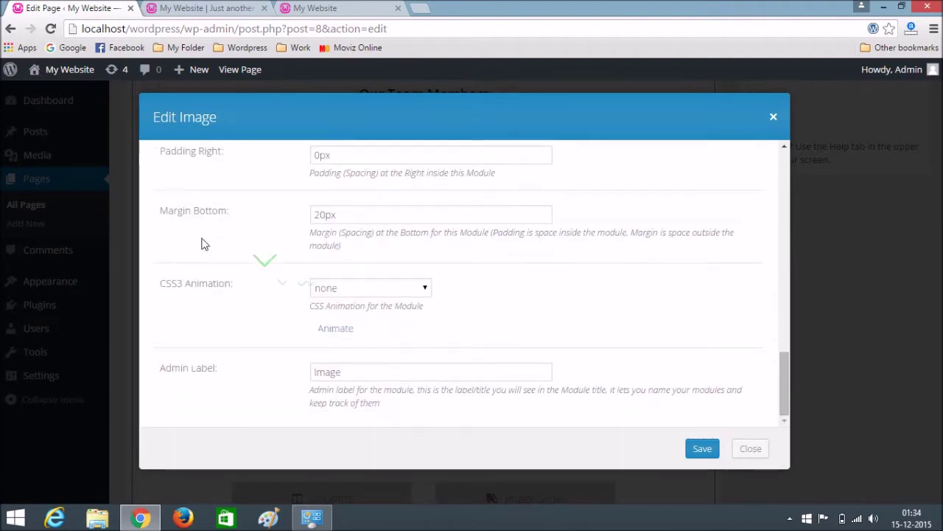
{"action": "left_click", "coordinate": [702, 450]}
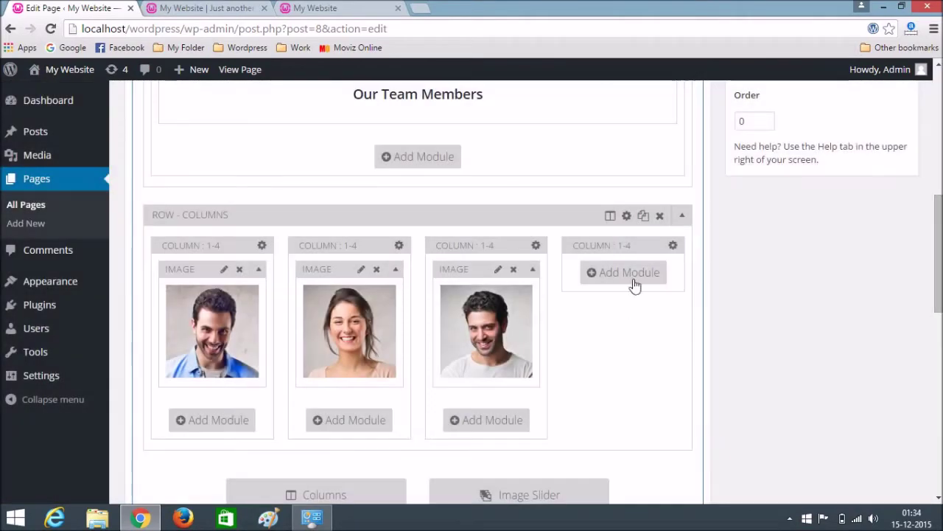
Add an Image module to the fourth 1/4 column and choose 4.jpg from the media library
{"action": "left_click", "coordinate": [631, 279]}
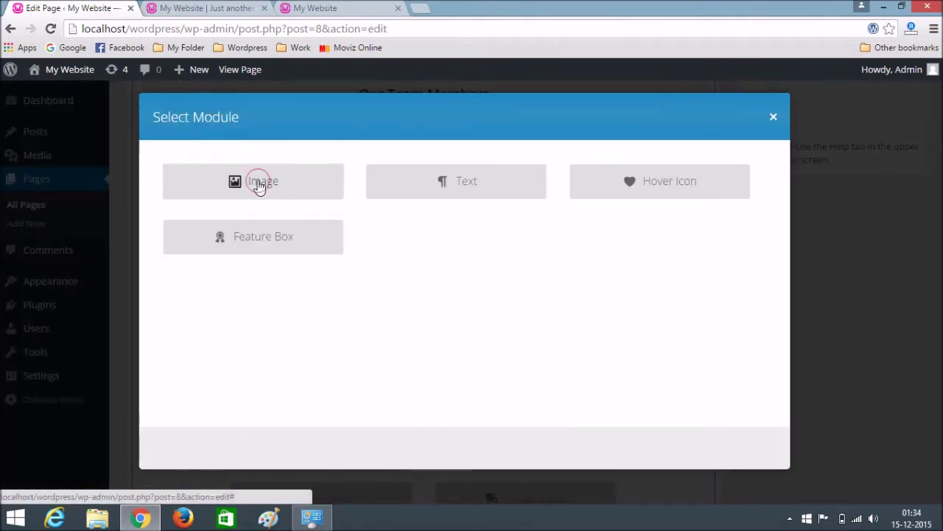
{"action": "left_click", "coordinate": [258, 184]}
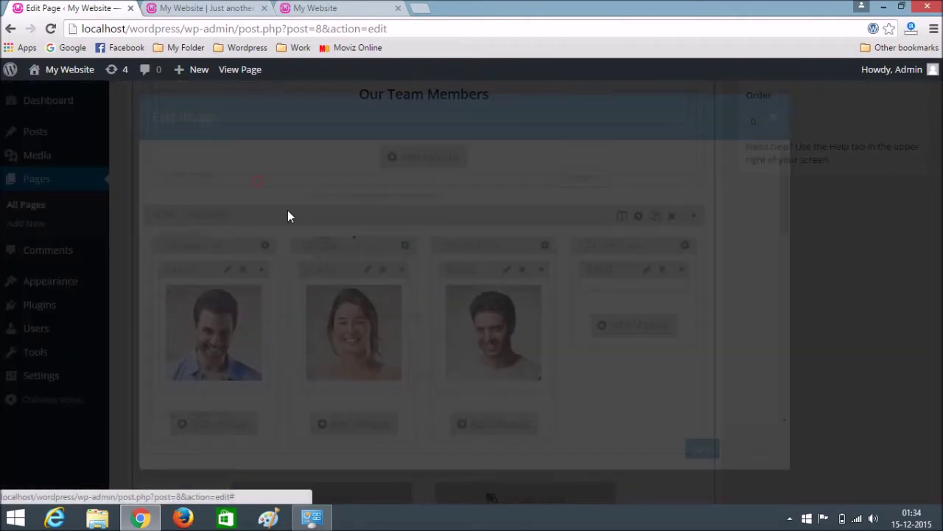
{"action": "left_click", "coordinate": [579, 179]}
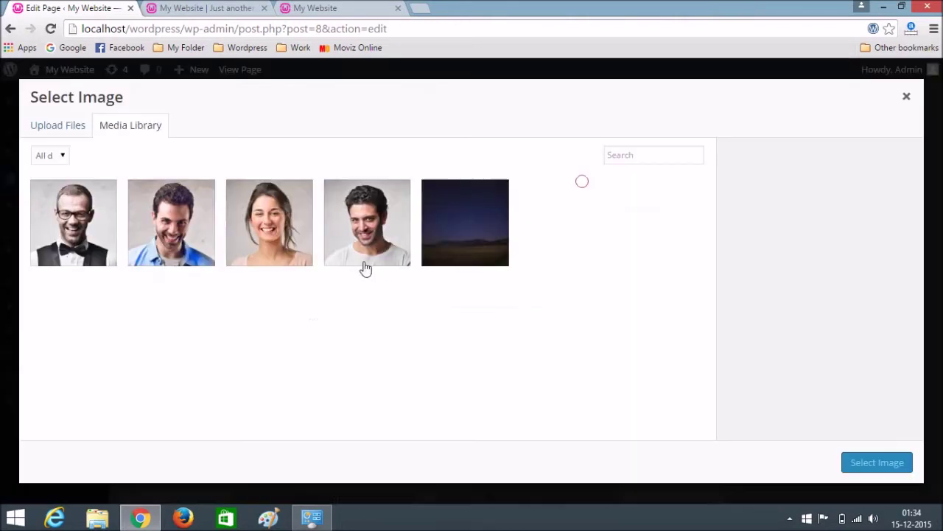
{"action": "left_click", "coordinate": [87, 218]}
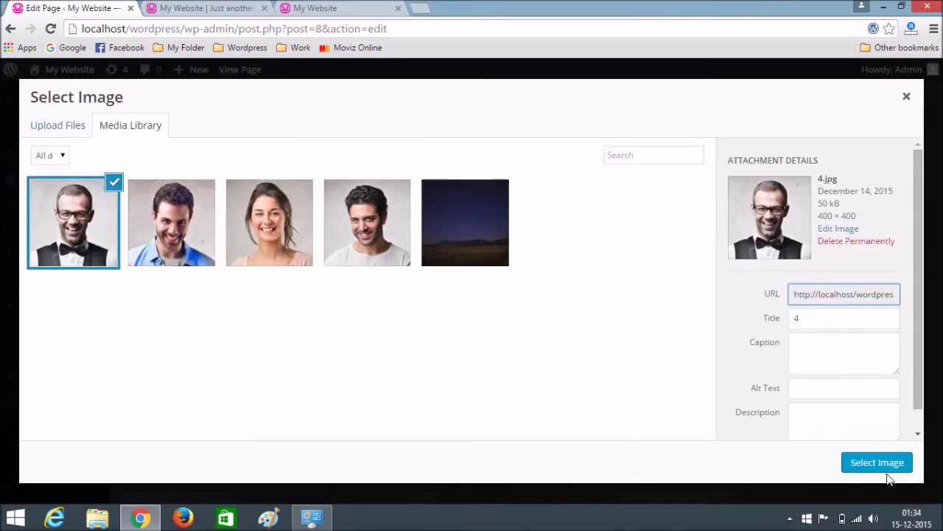
{"action": "left_click", "coordinate": [866, 463]}
Set the fourth column's image alignment to Center and save the module
{"action": "scroll", "coordinate": [603, 335], "scroll_direction": "down", "scroll_amount": 3}
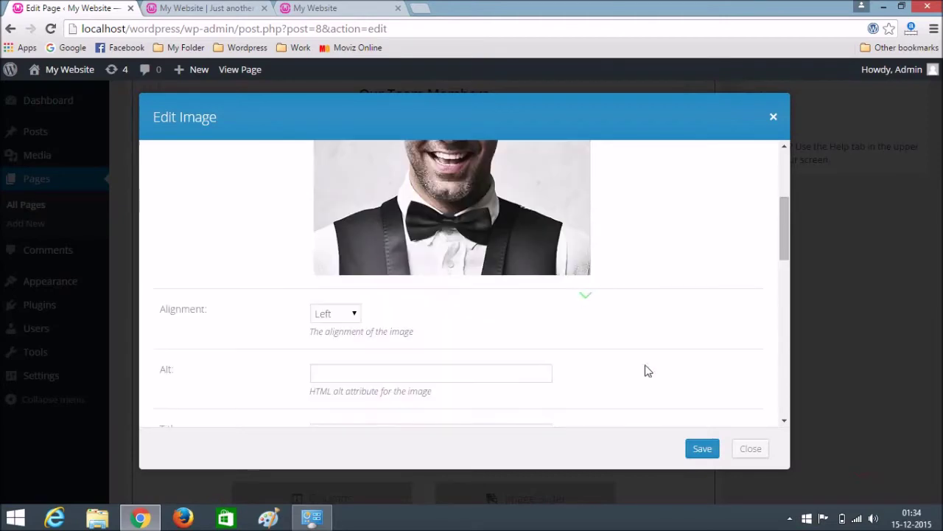
{"action": "left_click", "coordinate": [335, 316]}
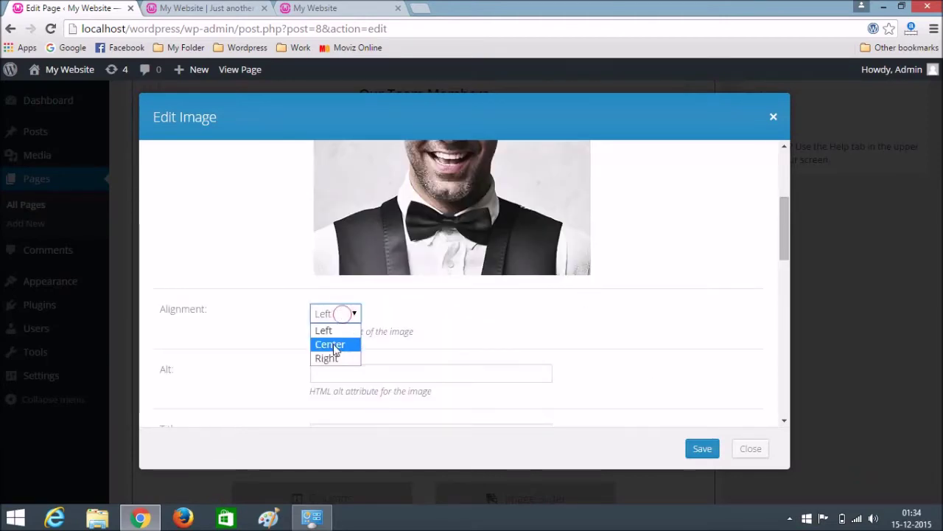
{"action": "left_click", "coordinate": [333, 344]}
{"action": "left_click", "coordinate": [702, 448]}
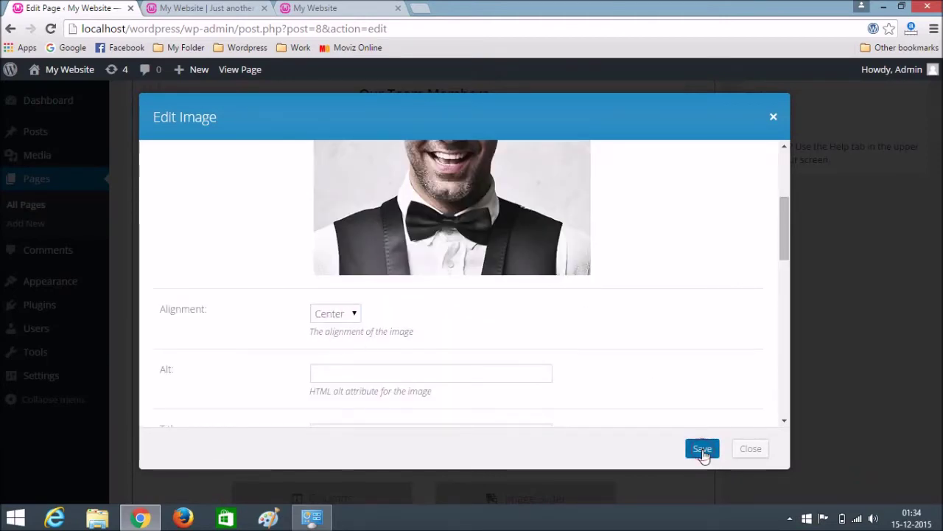
Update the Home page with the completed row of team images
{"action": "scroll", "coordinate": [382, 339], "scroll_direction": "down", "scroll_amount": 2}
{"action": "scroll", "coordinate": [385, 344], "scroll_direction": "up", "scroll_amount": 2}
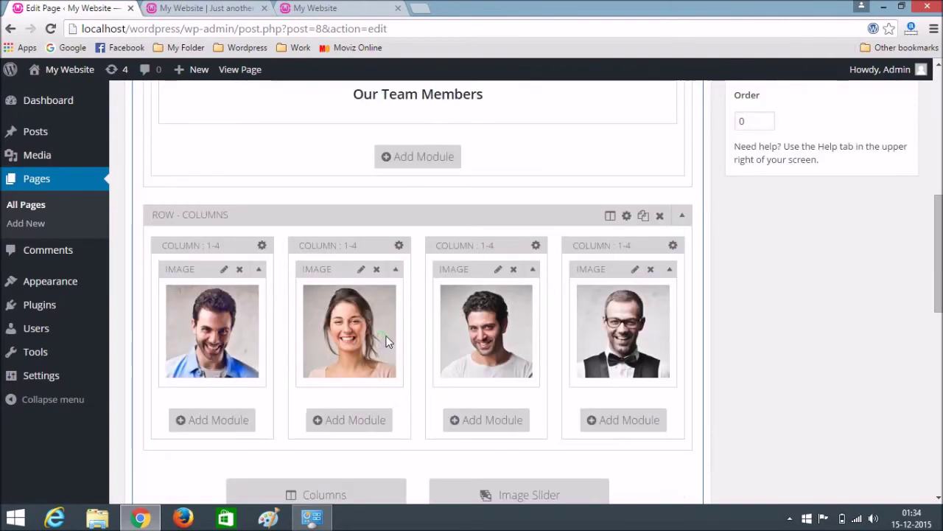
{"action": "scroll", "coordinate": [380, 346], "scroll_direction": "up", "scroll_amount": 3}
{"action": "scroll", "coordinate": [380, 346], "scroll_direction": "down", "scroll_amount": 2}
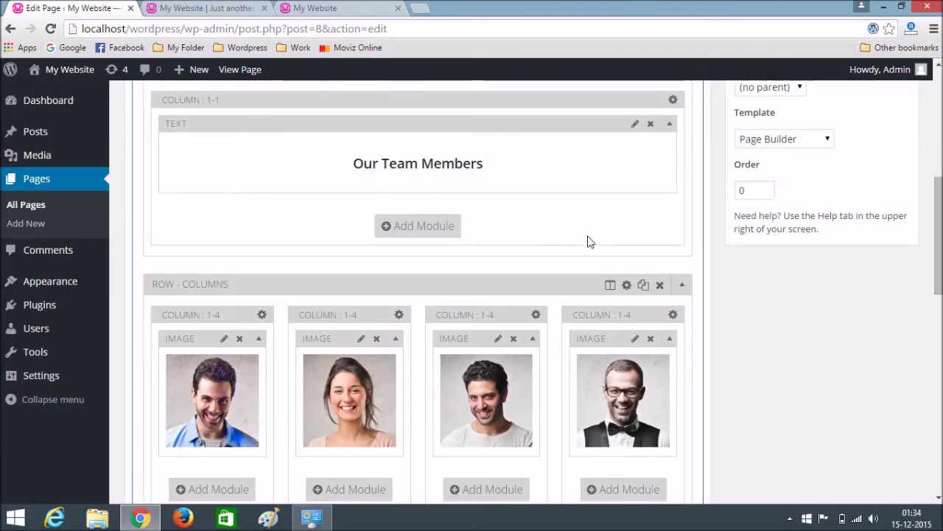
{"action": "scroll", "coordinate": [649, 243], "scroll_direction": "up", "scroll_amount": 3}
{"action": "left_click", "coordinate": [880, 197]}
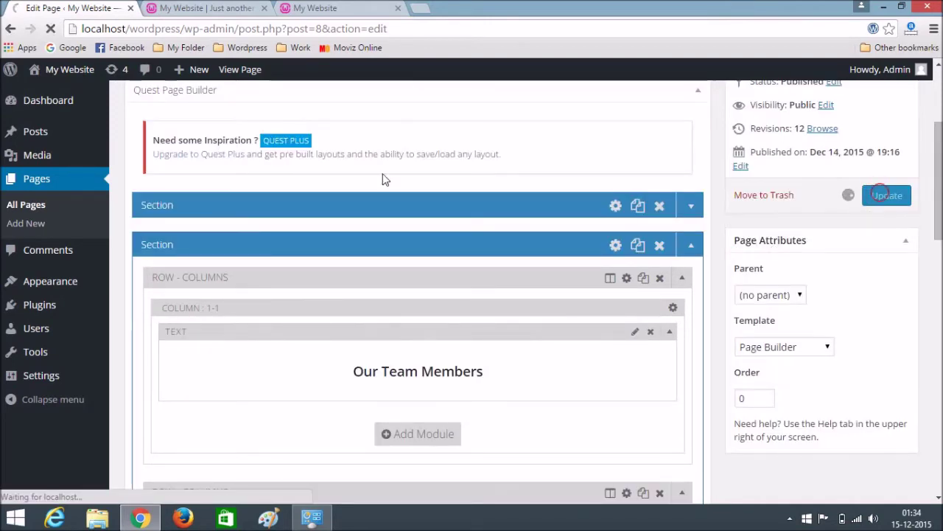
Reload the live site at localhost/wordpress/ and check the Our Team Members section with its four images
{"action": "left_click", "coordinate": [186, 9]}
{"action": "left_click", "coordinate": [194, 30]}
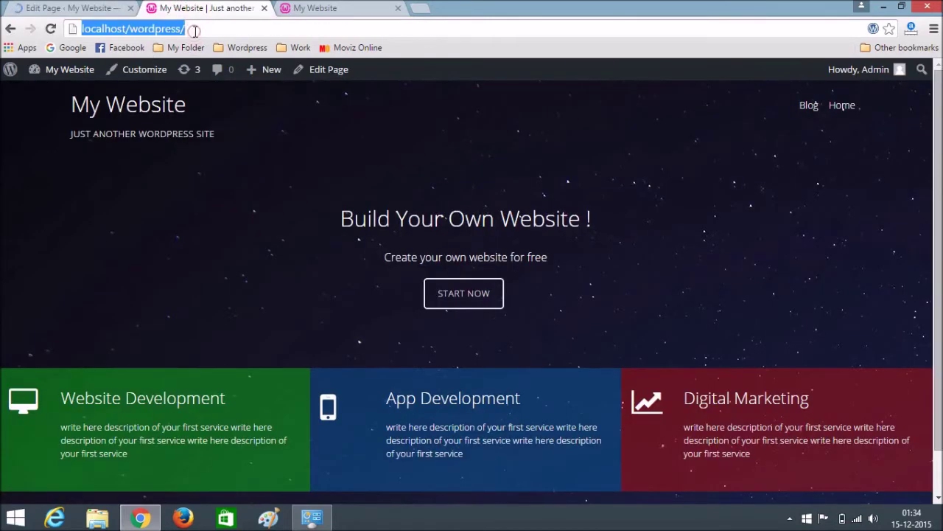
{"action": "key", "text": "Return"}
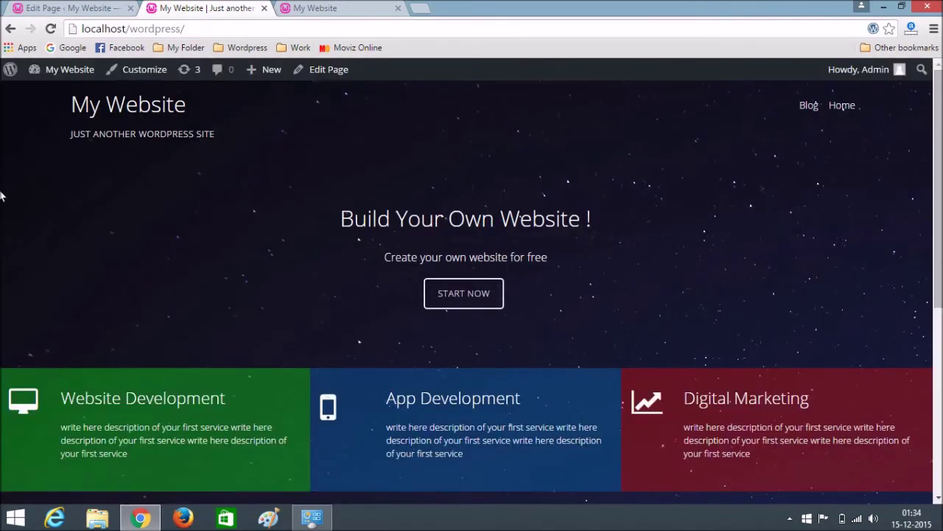
{"action": "scroll", "coordinate": [3, 213], "scroll_direction": "down", "scroll_amount": 5}
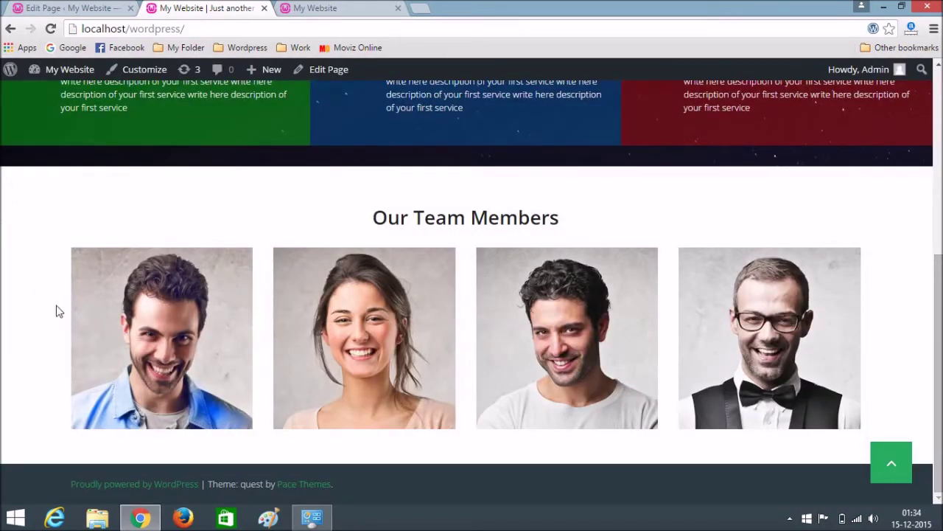
{"action": "left_click_drag", "start_coordinate": [365, 215], "coordinate": [603, 211]}
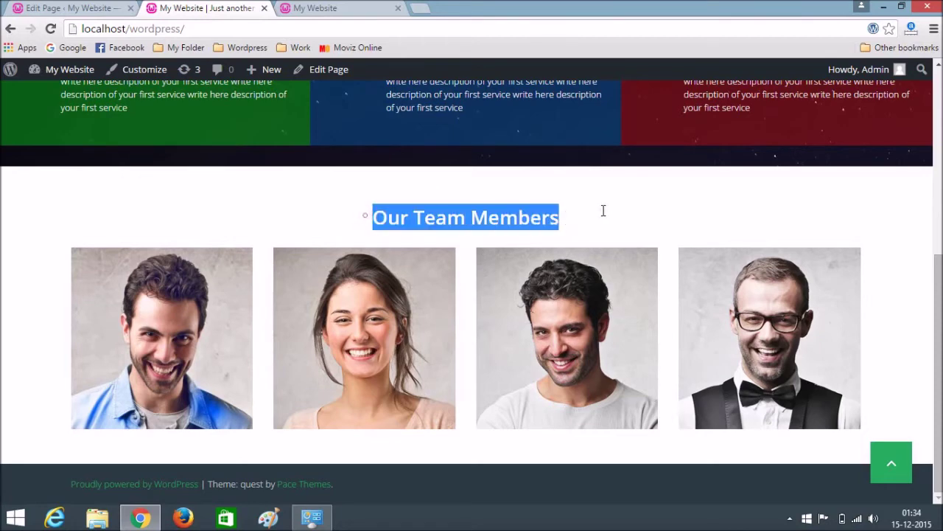
{"action": "left_click", "coordinate": [602, 210]}
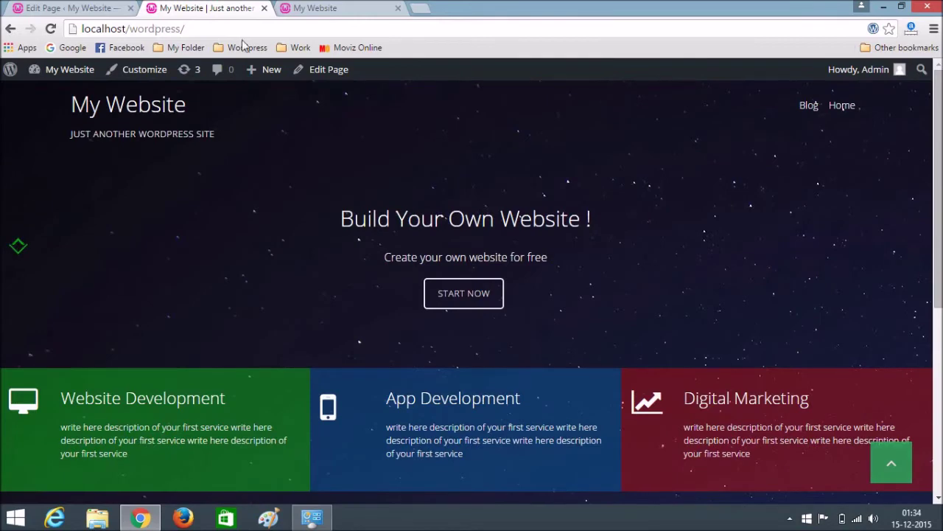
Copy the "Our Work" heading from the demo site's home page
{"action": "left_click", "coordinate": [357, 6]}
{"action": "scroll", "coordinate": [203, 214], "scroll_direction": "down", "scroll_amount": 5}
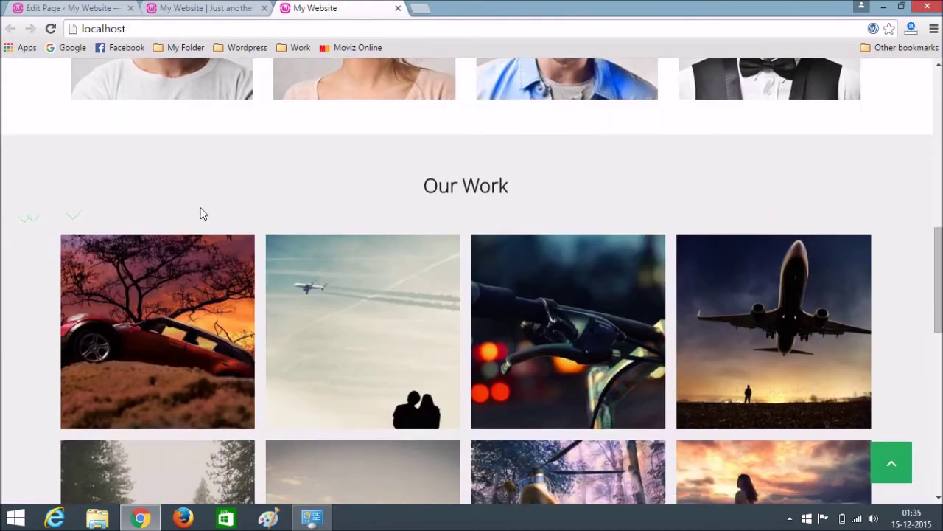
{"action": "left_click_drag", "start_coordinate": [412, 184], "coordinate": [567, 182]}
{"action": "key", "text": "ctrl+c"}
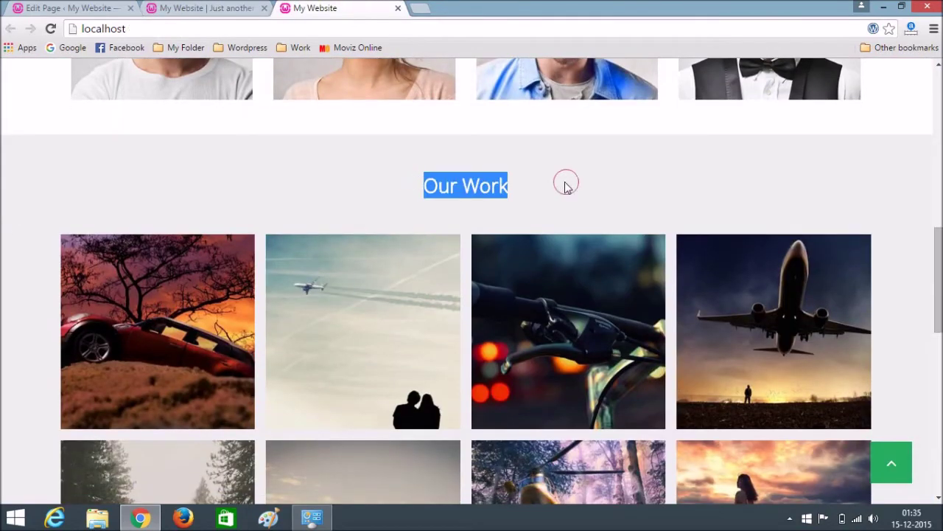
Return to the Home page editor and collapse the hero and team sections in the page builder
{"action": "left_click", "coordinate": [44, 8]}
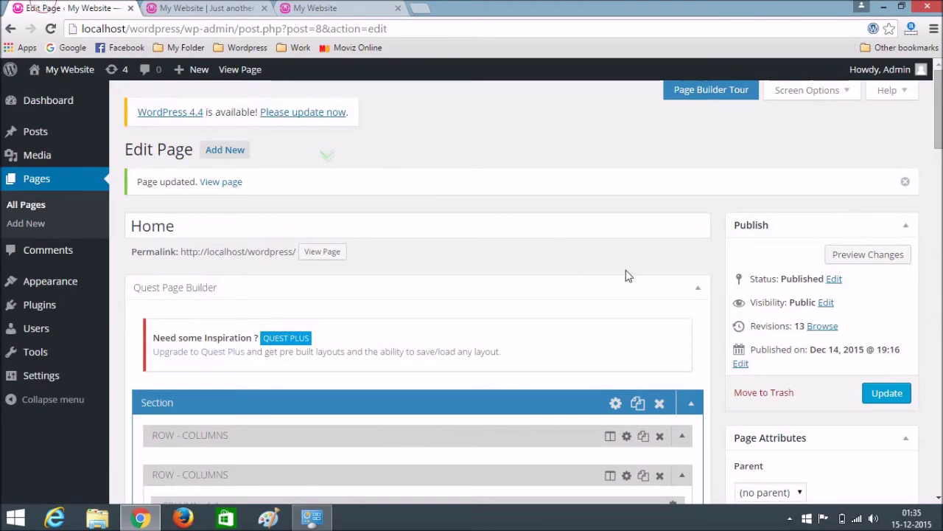
{"action": "scroll", "coordinate": [626, 274], "scroll_direction": "down", "scroll_amount": 5}
{"action": "scroll", "coordinate": [626, 273], "scroll_direction": "up", "scroll_amount": 2}
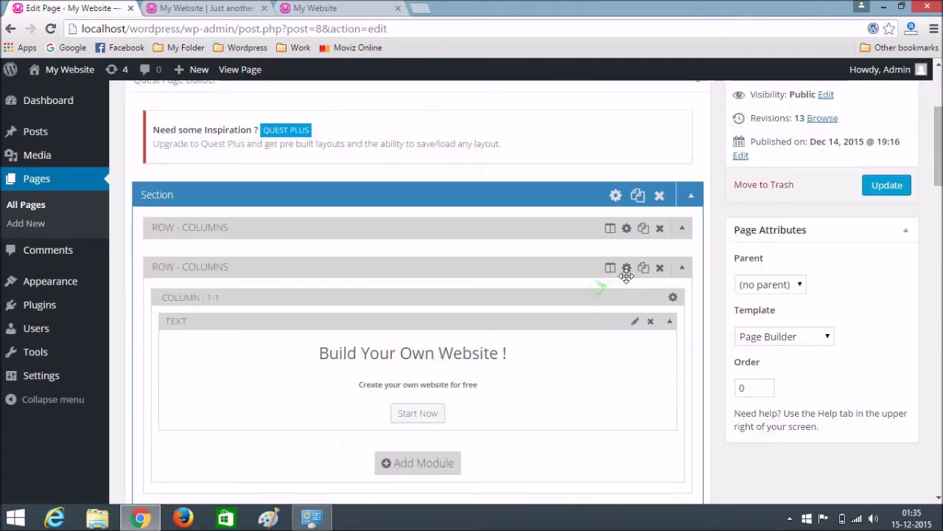
{"action": "left_click", "coordinate": [688, 198]}
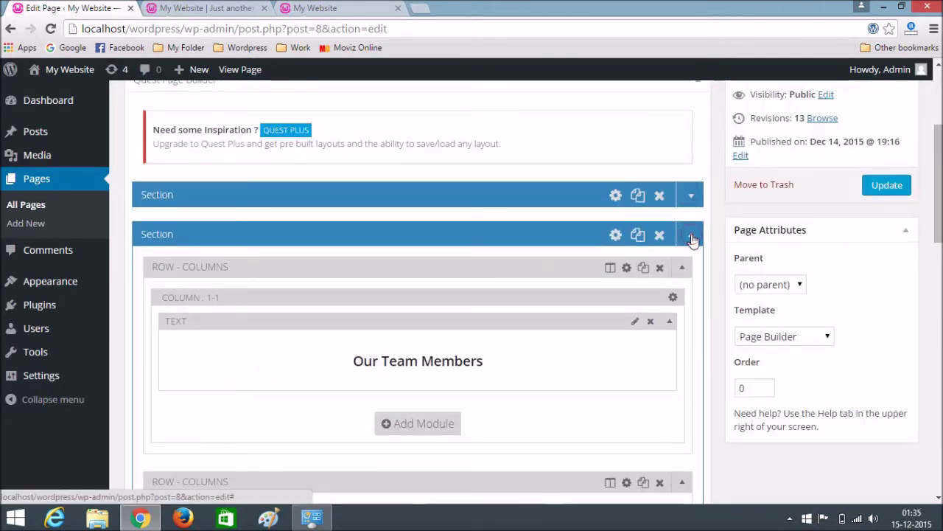
{"action": "left_click", "coordinate": [692, 236]}
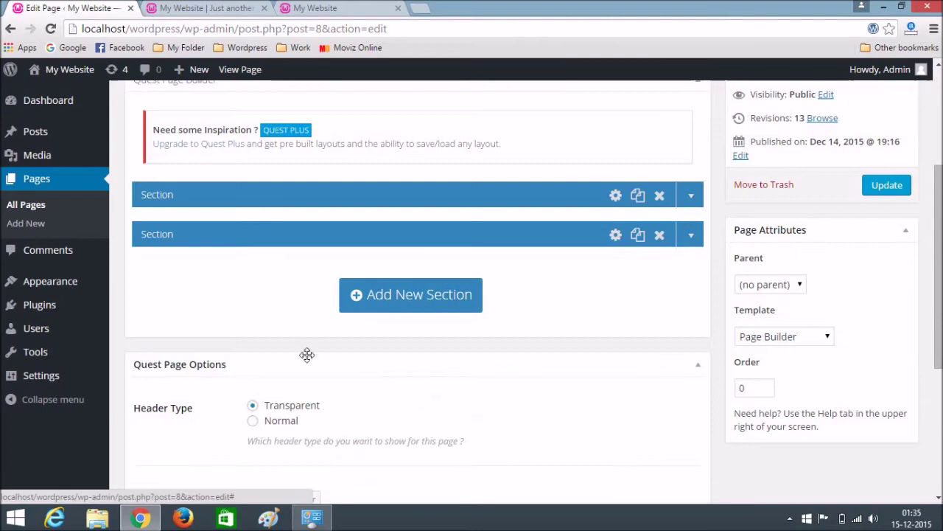
Add a new section below the team section and give it a row with the 1/1 column layout
{"action": "left_click", "coordinate": [398, 303]}
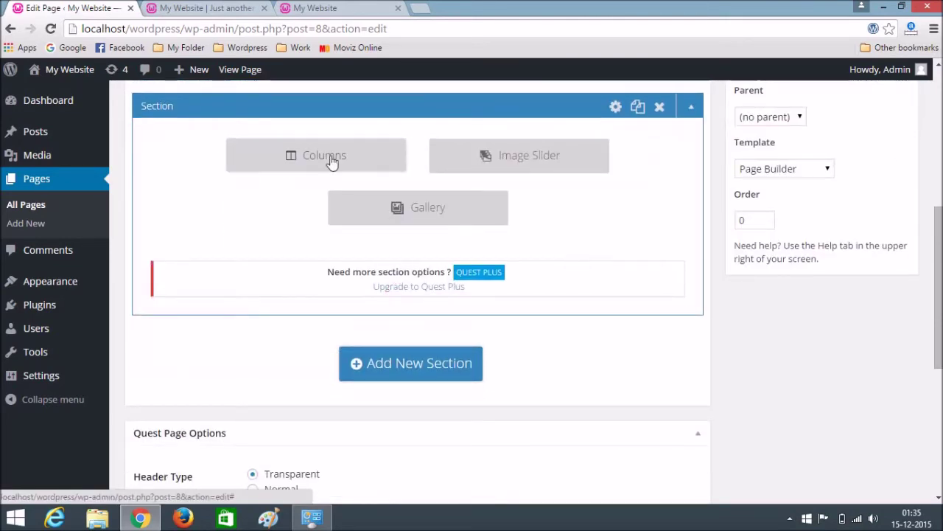
{"action": "left_click", "coordinate": [300, 158]}
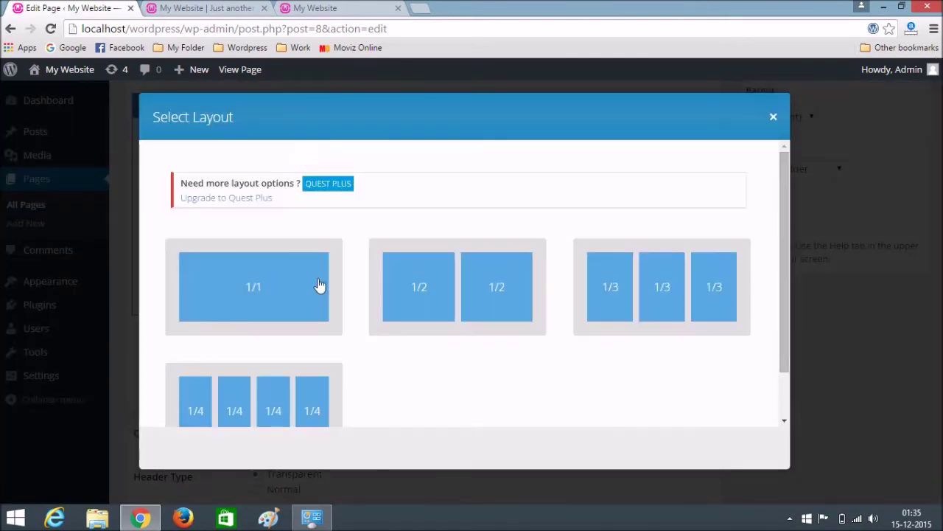
{"action": "left_click", "coordinate": [259, 287]}
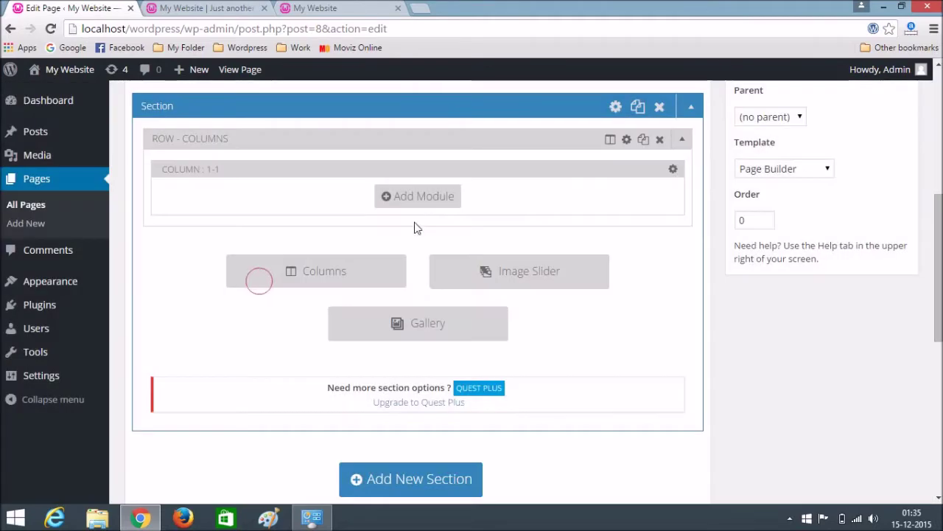
Add a Text module to the new column with the copied heading "Our Work" centred, and save it
{"action": "left_click", "coordinate": [434, 197]}
{"action": "left_click", "coordinate": [449, 179]}
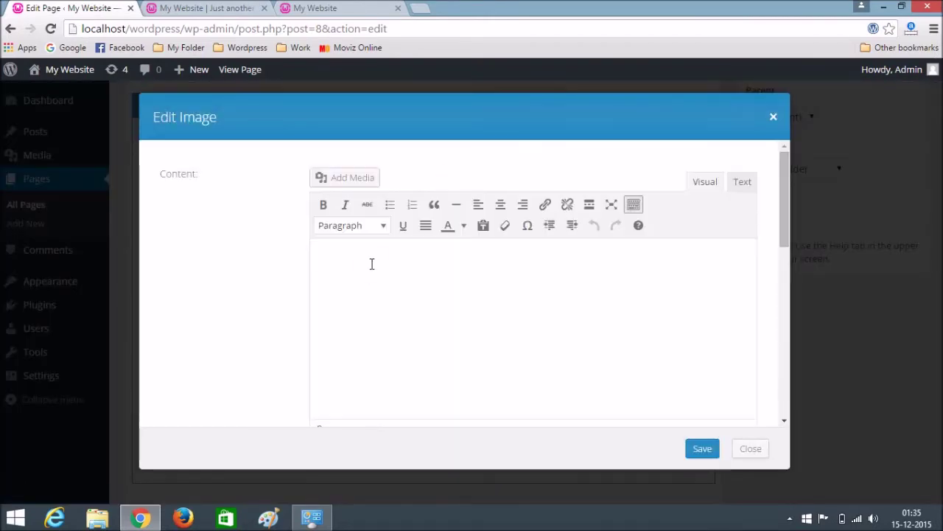
{"action": "left_click", "coordinate": [370, 263]}
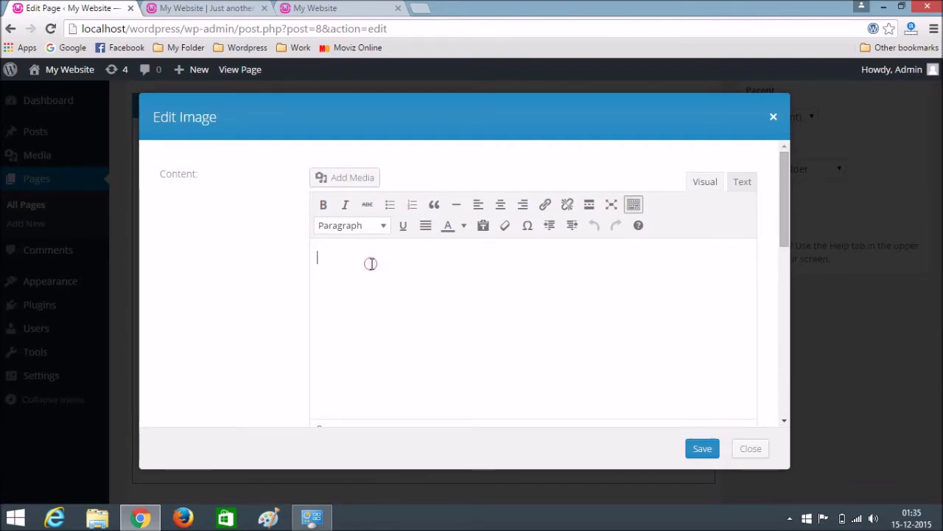
{"action": "key", "text": "ctrl+v"}
{"action": "left_click", "coordinate": [501, 204]}
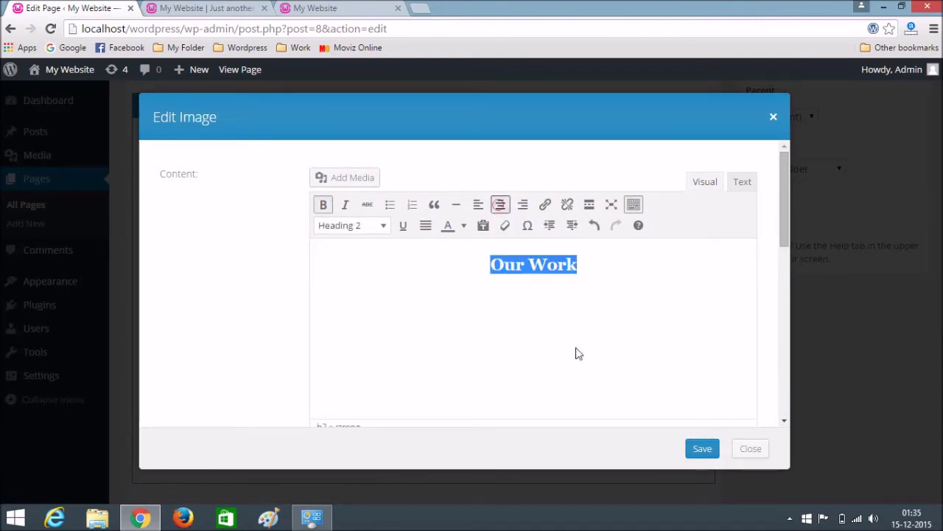
{"action": "left_click", "coordinate": [703, 450]}
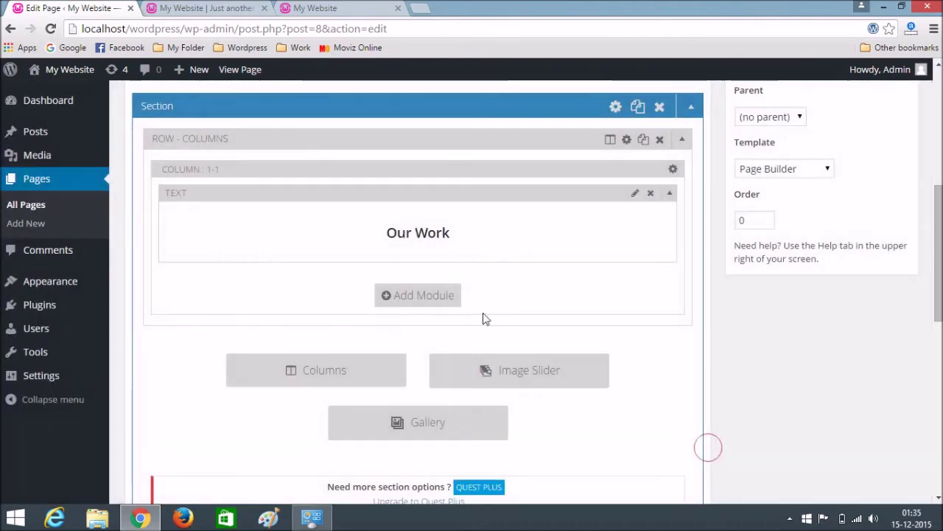
{"action": "scroll", "coordinate": [293, 317], "scroll_direction": "down", "scroll_amount": 1}
{"action": "scroll", "coordinate": [293, 314], "scroll_direction": "up", "scroll_amount": 4}
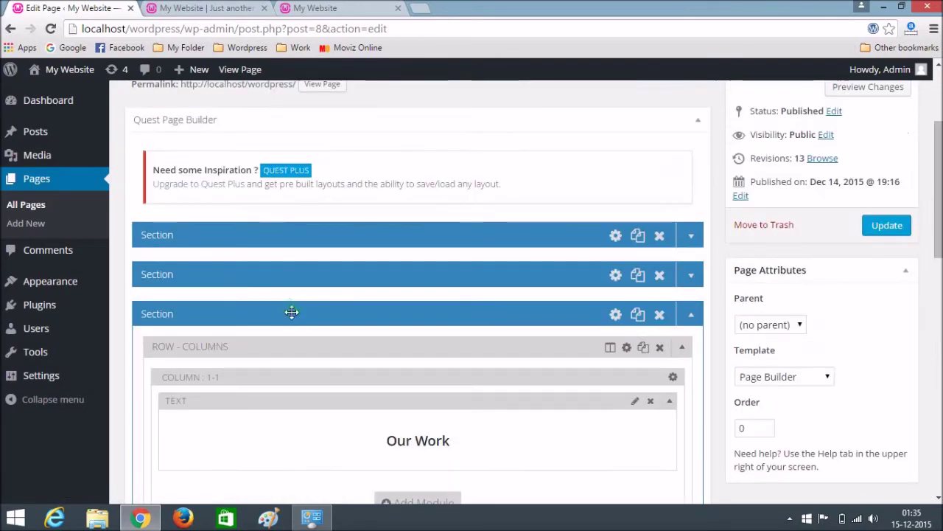
{"action": "scroll", "coordinate": [336, 372], "scroll_direction": "down", "scroll_amount": 1}
{"action": "scroll", "coordinate": [336, 372], "scroll_direction": "down", "scroll_amount": 2}
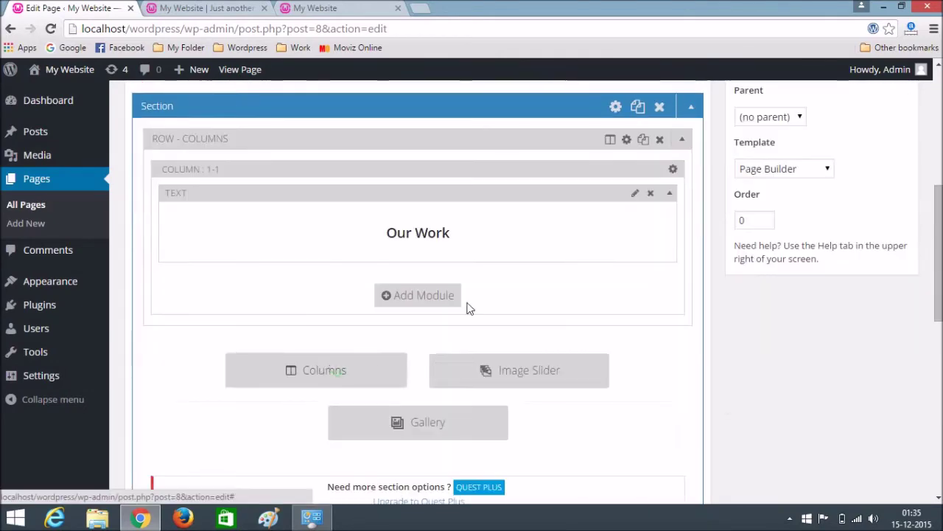
{"action": "left_click", "coordinate": [324, 374]}
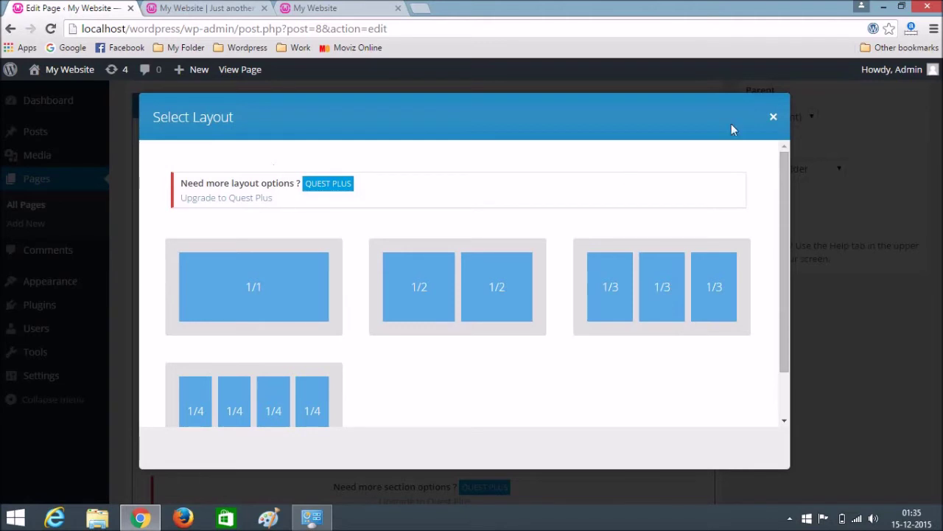
{"action": "left_click", "coordinate": [774, 119]}
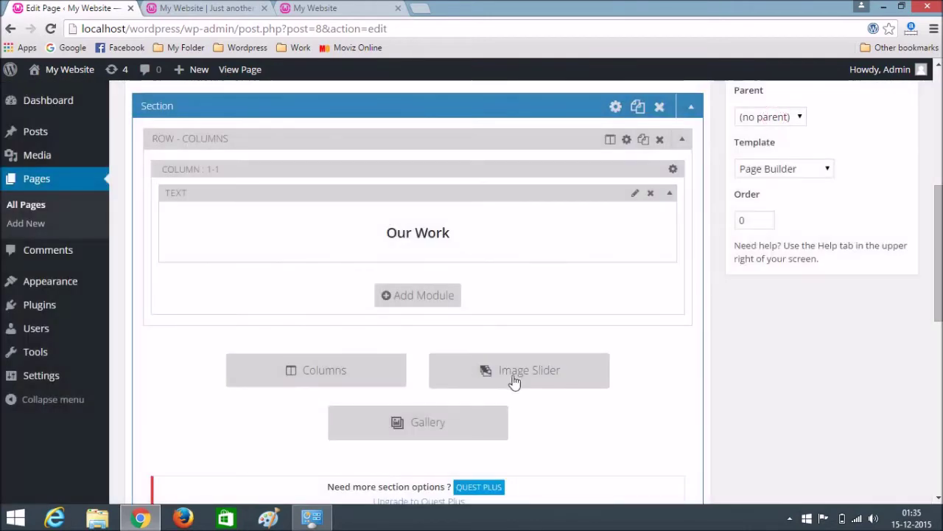
Add a Gallery row below the Our Work heading and open its first image placeholder for editing
{"action": "left_click", "coordinate": [430, 426]}
{"action": "scroll", "coordinate": [302, 303], "scroll_direction": "down", "scroll_amount": 2}
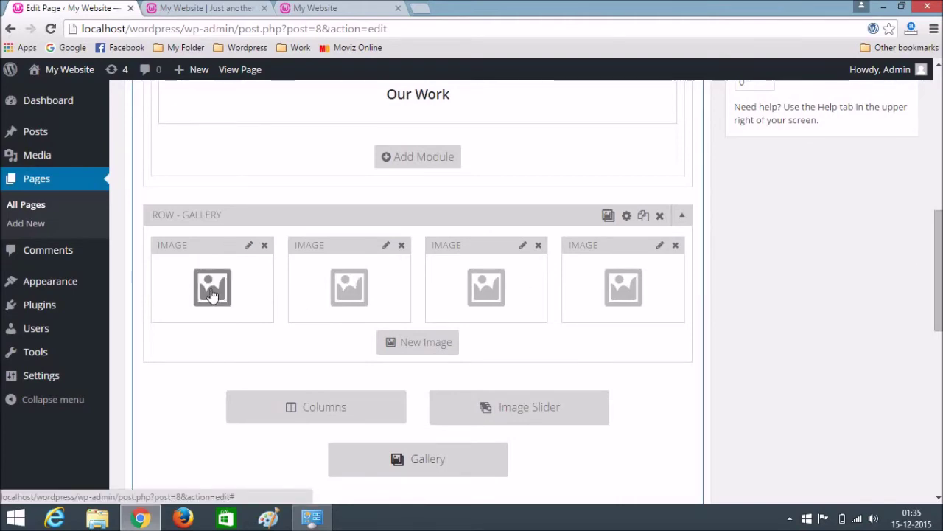
{"action": "left_click", "coordinate": [232, 292]}
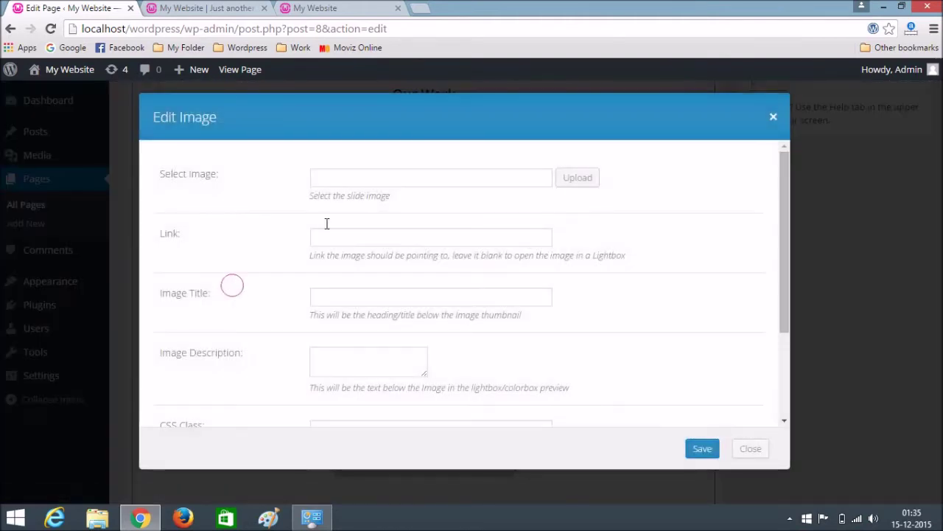
Start a media upload for the first gallery image and open the Desktop folder image > our work
{"action": "left_click", "coordinate": [576, 178]}
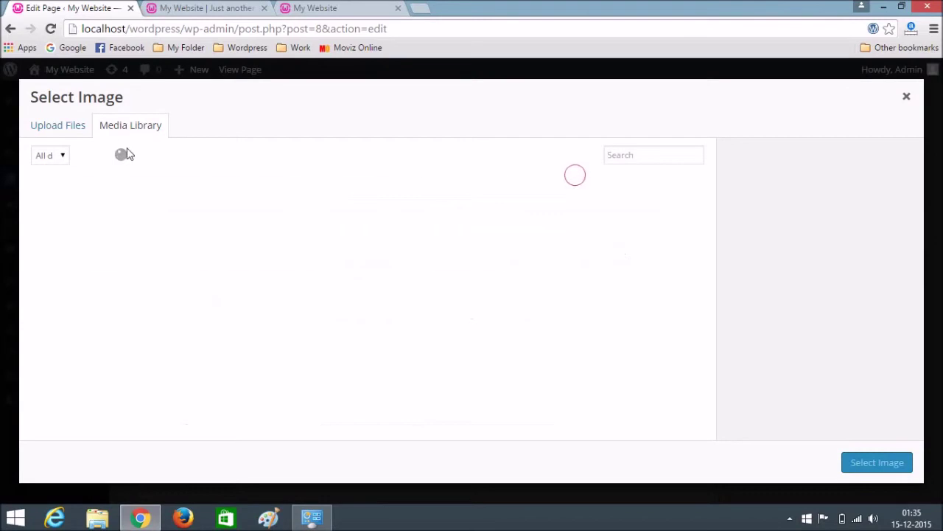
{"action": "left_click", "coordinate": [70, 129]}
{"action": "left_click", "coordinate": [465, 301]}
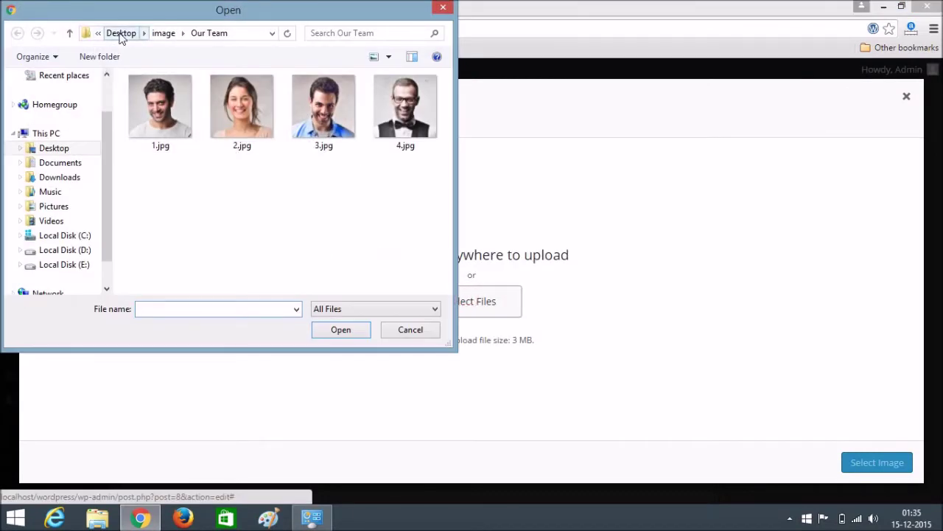
{"action": "left_click", "coordinate": [165, 34]}
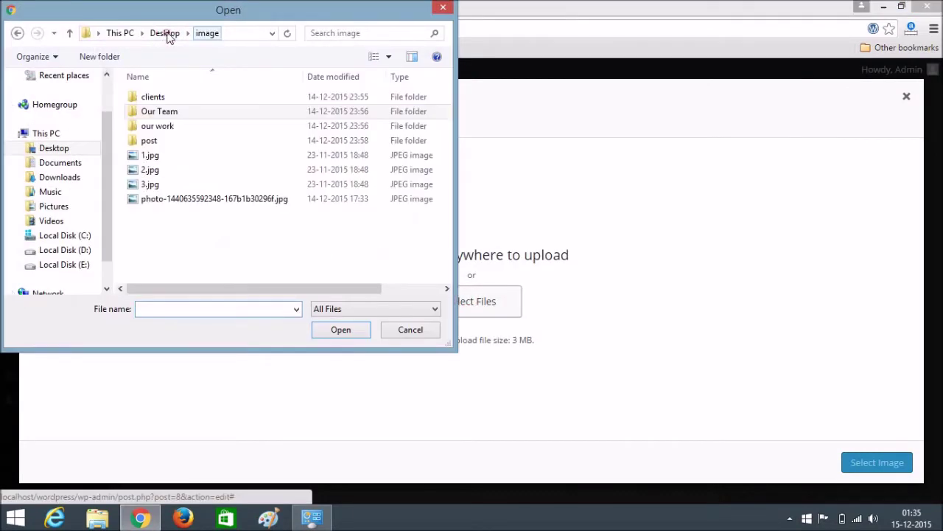
{"action": "double_click", "coordinate": [192, 126]}
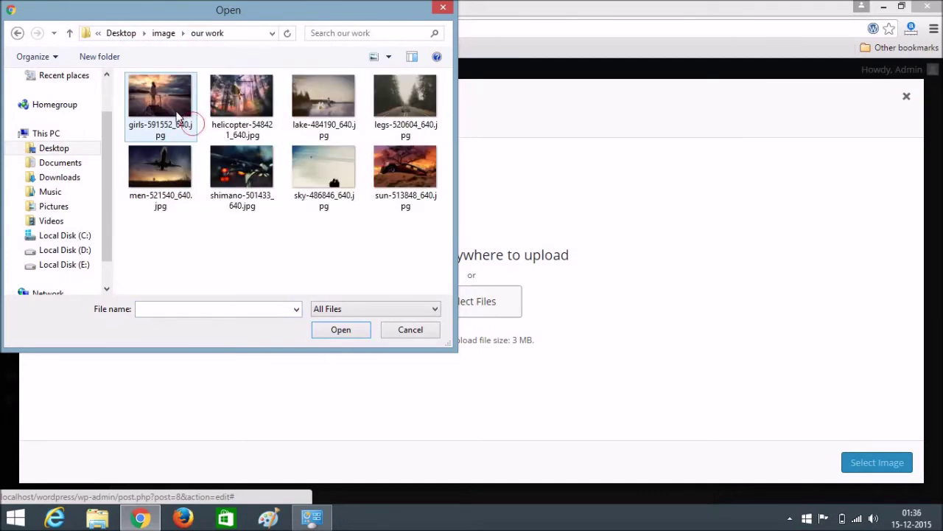
Upload all eight JPG photos from the our work folder to the media library
{"action": "left_click", "coordinate": [177, 116]}
{"action": "left_click", "coordinate": [247, 111], "text": "ctrl"}
{"action": "left_click", "coordinate": [335, 121], "text": "ctrl"}
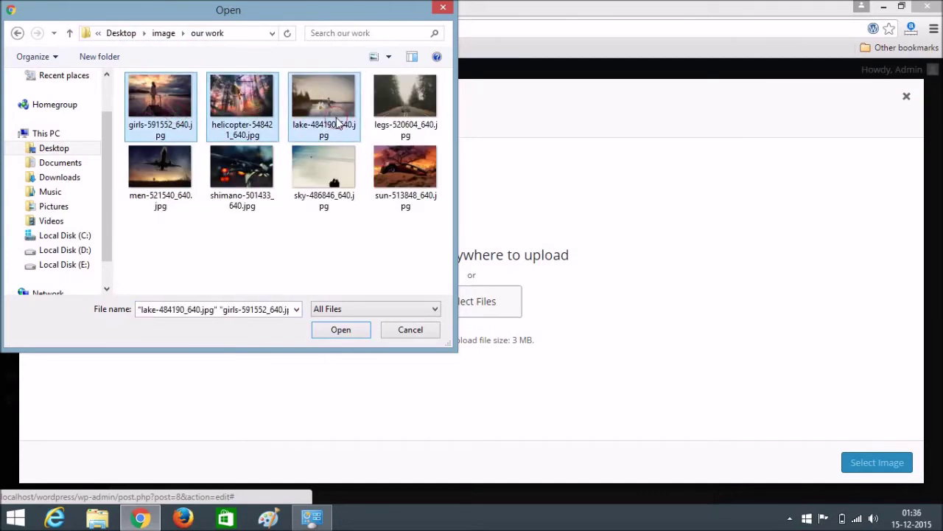
{"action": "left_click", "coordinate": [428, 109], "text": "ctrl"}
{"action": "left_click", "coordinate": [422, 185], "text": "ctrl"}
{"action": "left_click", "coordinate": [337, 165], "text": "ctrl"}
{"action": "left_click", "coordinate": [258, 173], "text": "ctrl"}
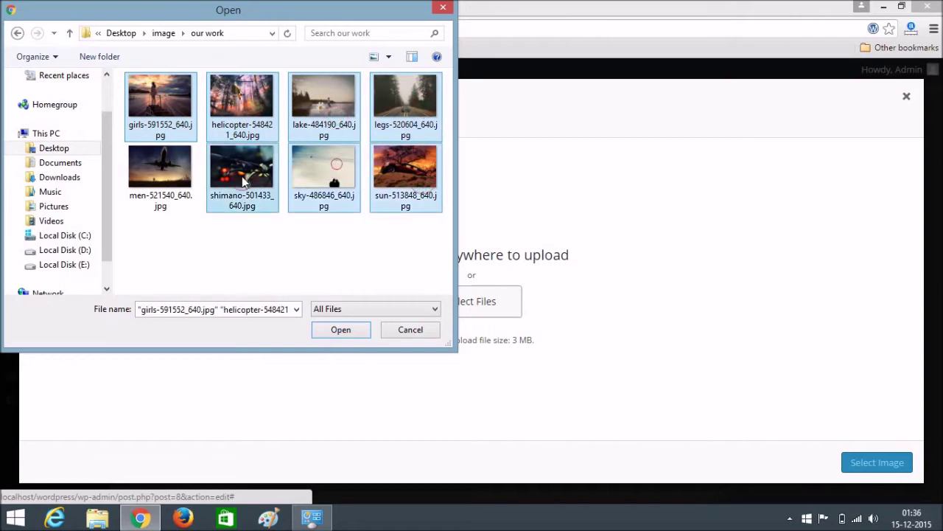
{"action": "left_click", "coordinate": [149, 185], "text": "ctrl"}
{"action": "left_click", "coordinate": [341, 330]}
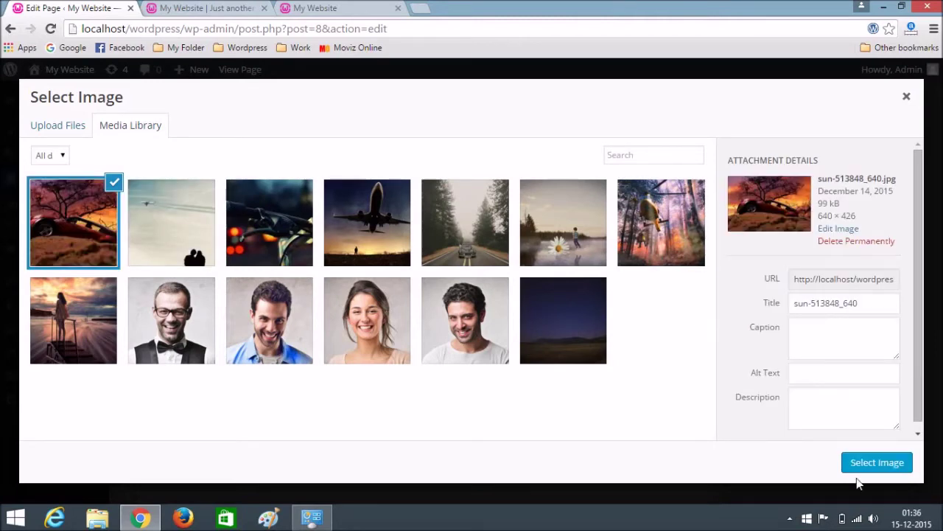
Use sun-513848_640.jpg as the first gallery image and save it with link, title and description left blank
{"action": "left_click", "coordinate": [876, 462]}
{"action": "scroll", "coordinate": [239, 236], "scroll_direction": "down", "scroll_amount": 3}
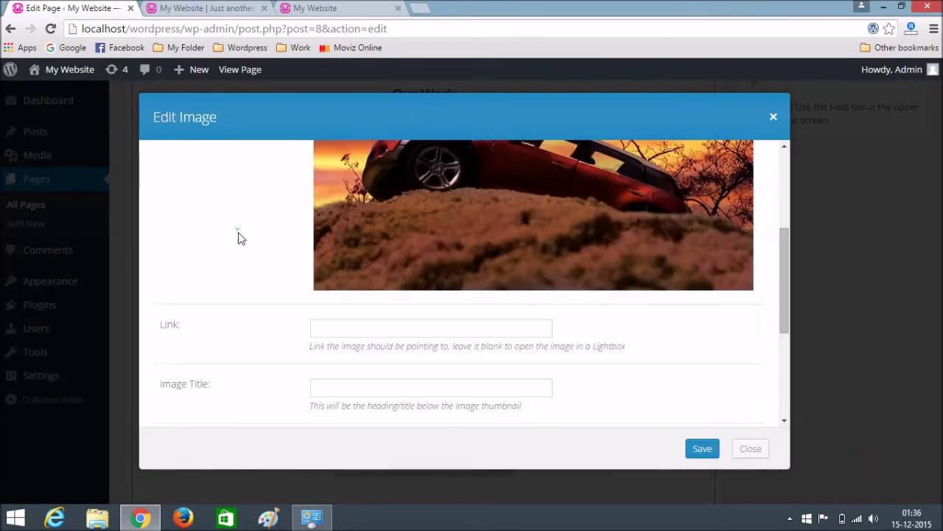
{"action": "scroll", "coordinate": [269, 256], "scroll_direction": "down", "scroll_amount": 1}
{"action": "left_click", "coordinate": [329, 256]}
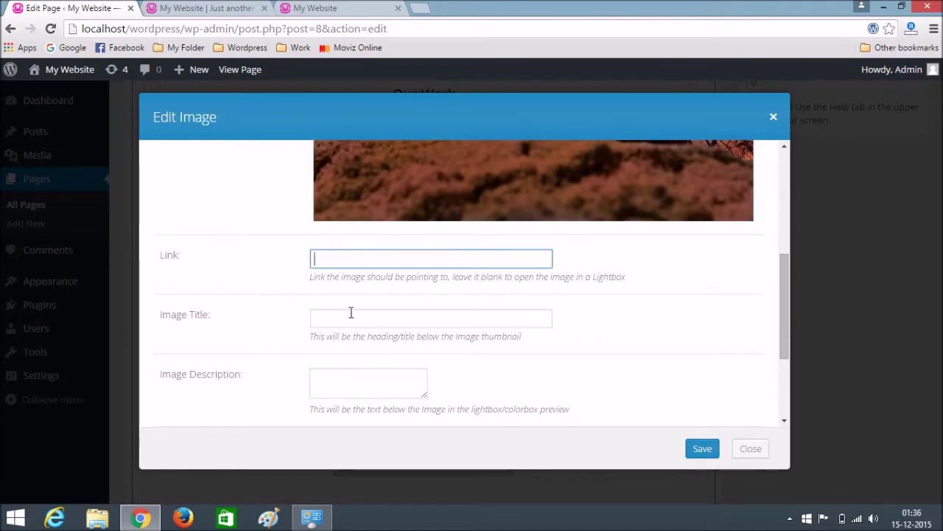
{"action": "scroll", "coordinate": [267, 359], "scroll_direction": "down", "scroll_amount": 1}
{"action": "scroll", "coordinate": [283, 329], "scroll_direction": "down", "scroll_amount": 1}
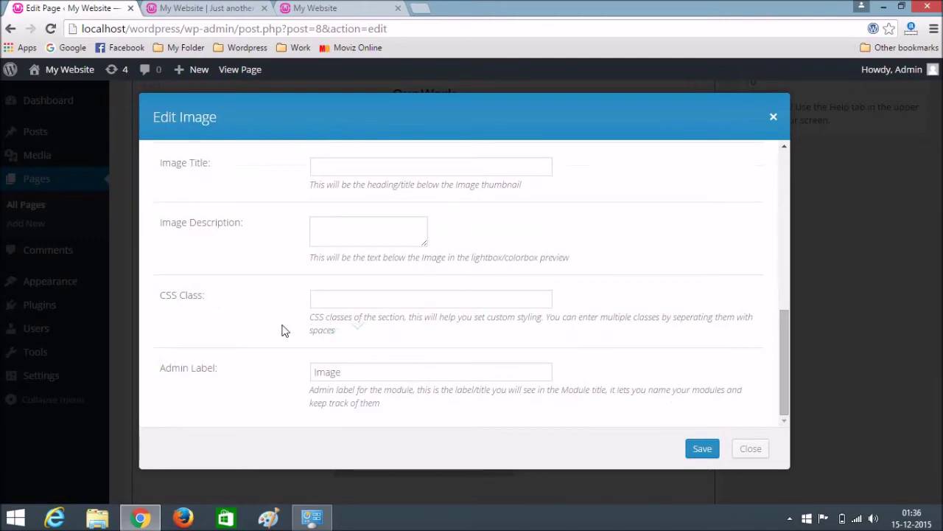
{"action": "scroll", "coordinate": [280, 324], "scroll_direction": "up", "scroll_amount": 5}
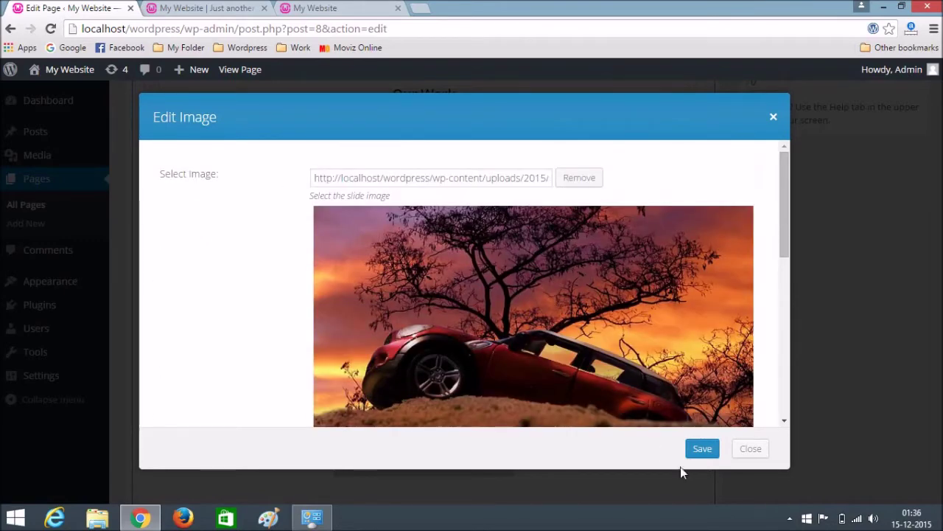
{"action": "left_click", "coordinate": [702, 449]}
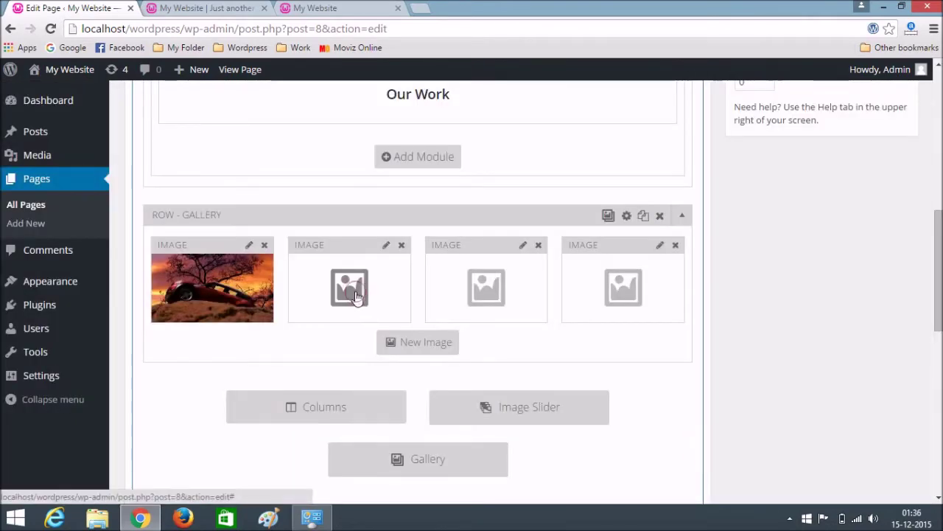
Assign sky-486846_640.jpg from the media library to the second gallery image and save it
{"action": "left_click", "coordinate": [355, 295]}
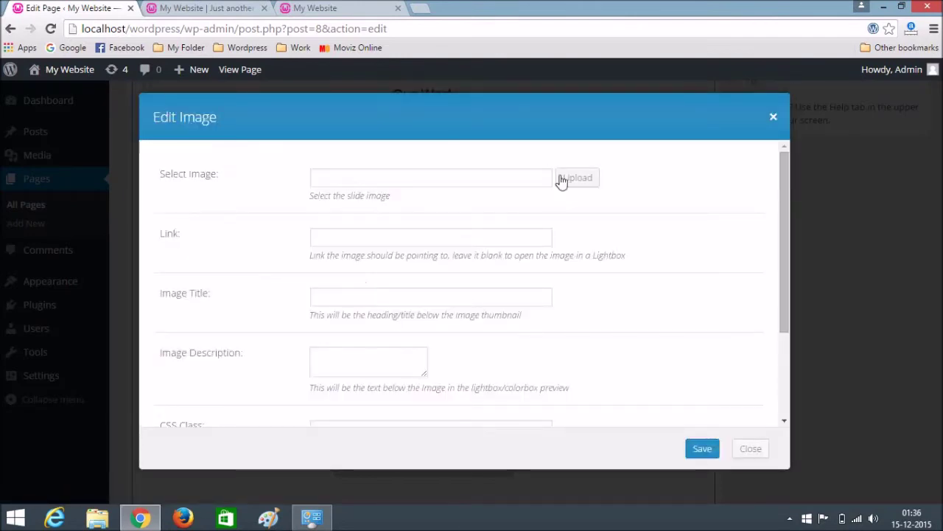
{"action": "left_click", "coordinate": [587, 182]}
{"action": "left_click", "coordinate": [149, 225]}
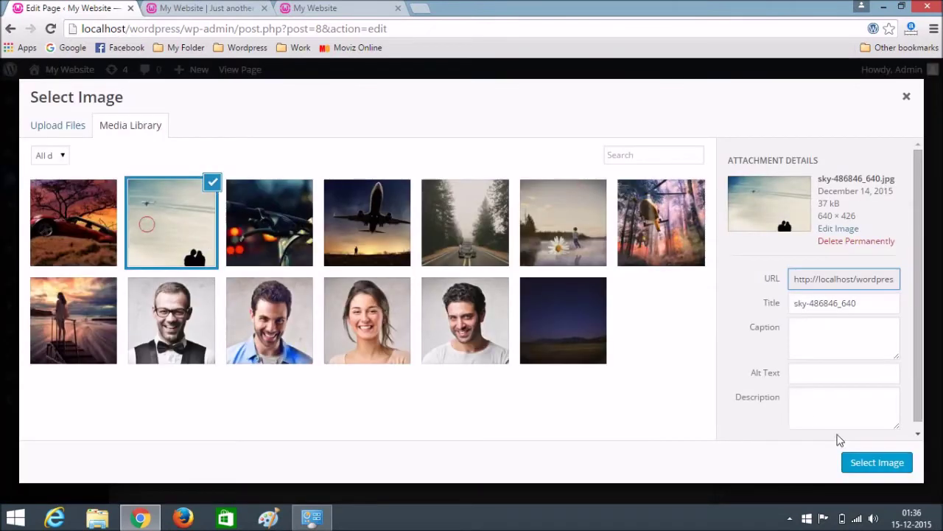
{"action": "left_click", "coordinate": [849, 459]}
{"action": "left_click", "coordinate": [702, 446]}
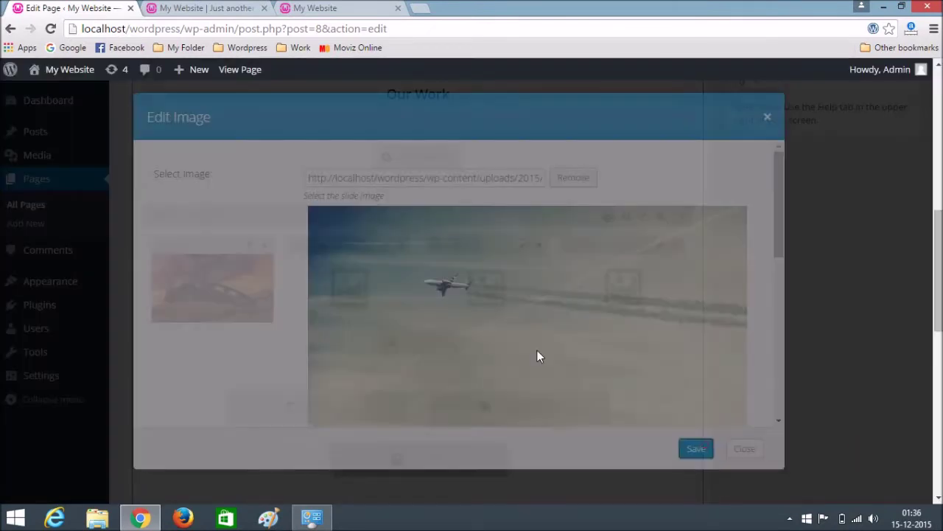
Assign shimano-501433_640.jpg from the media library to the third gallery image and save it
{"action": "left_click", "coordinate": [501, 285]}
{"action": "left_click", "coordinate": [577, 177]}
{"action": "left_click", "coordinate": [288, 243]}
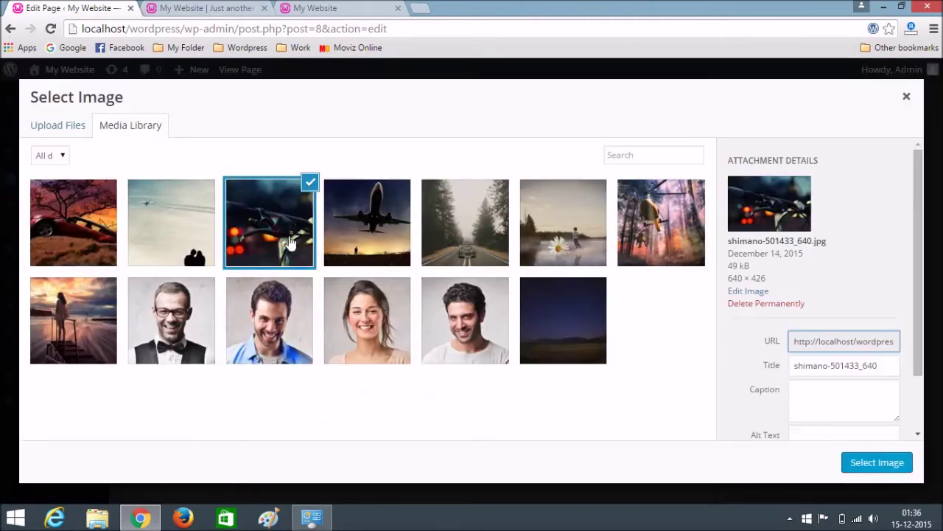
{"action": "left_click", "coordinate": [876, 463]}
{"action": "left_click", "coordinate": [703, 448]}
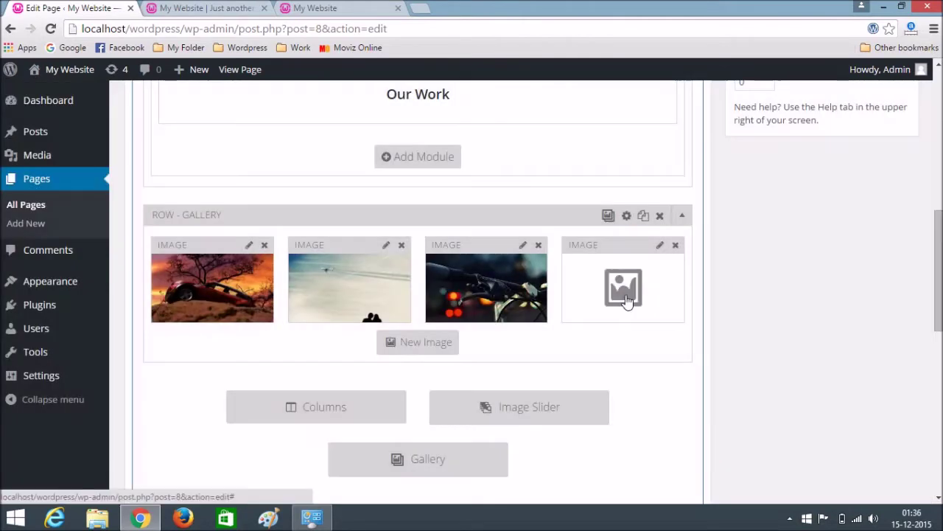
Assign the airplane photo men-521540_640.jpg to the fourth gallery image and save it
{"action": "left_click", "coordinate": [630, 295]}
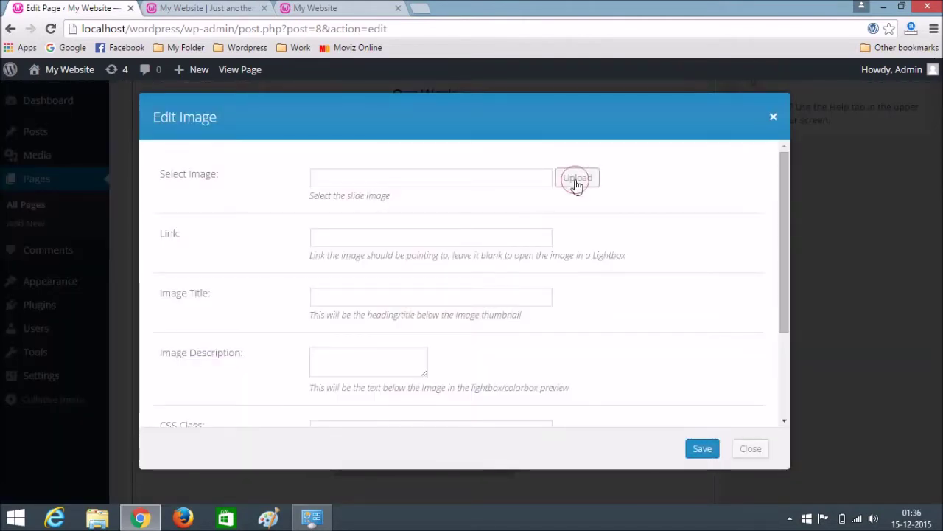
{"action": "left_click", "coordinate": [575, 181]}
{"action": "left_click", "coordinate": [464, 225]}
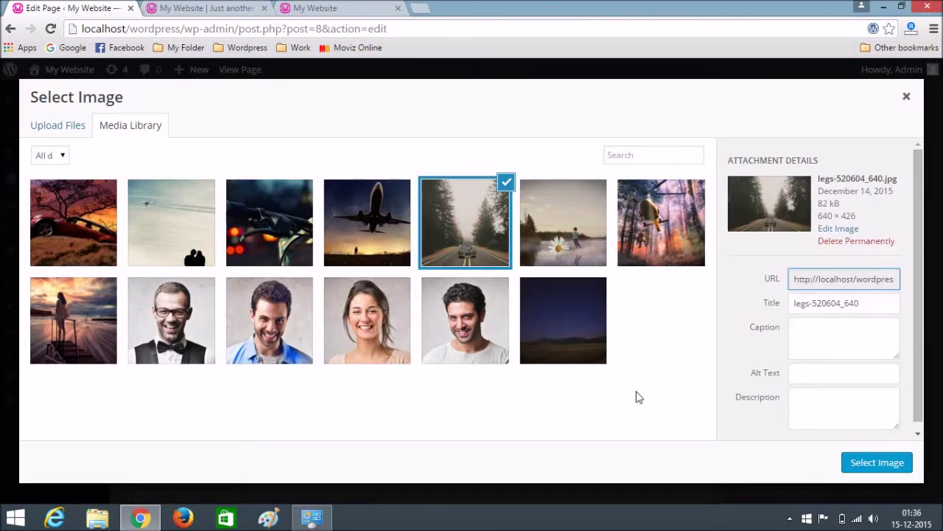
{"action": "left_click", "coordinate": [367, 221]}
{"action": "left_click", "coordinate": [888, 463]}
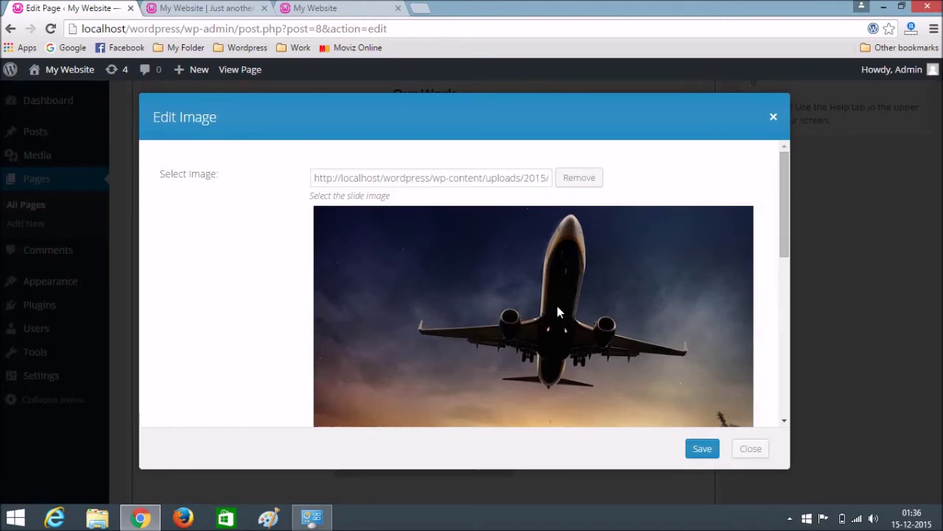
{"action": "left_click", "coordinate": [701, 447]}
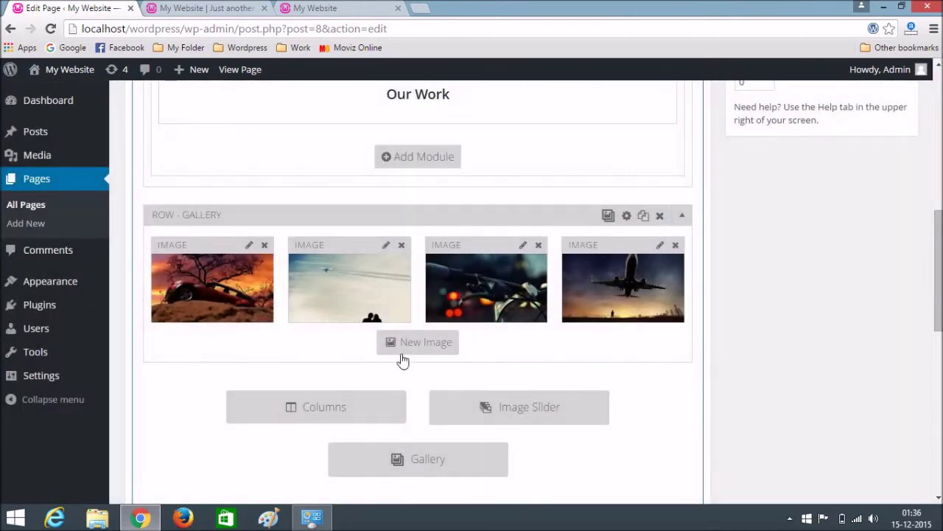
Add a fifth image to the gallery row, assign legs-520604_640.jpg to it and save it
{"action": "left_click", "coordinate": [413, 344]}
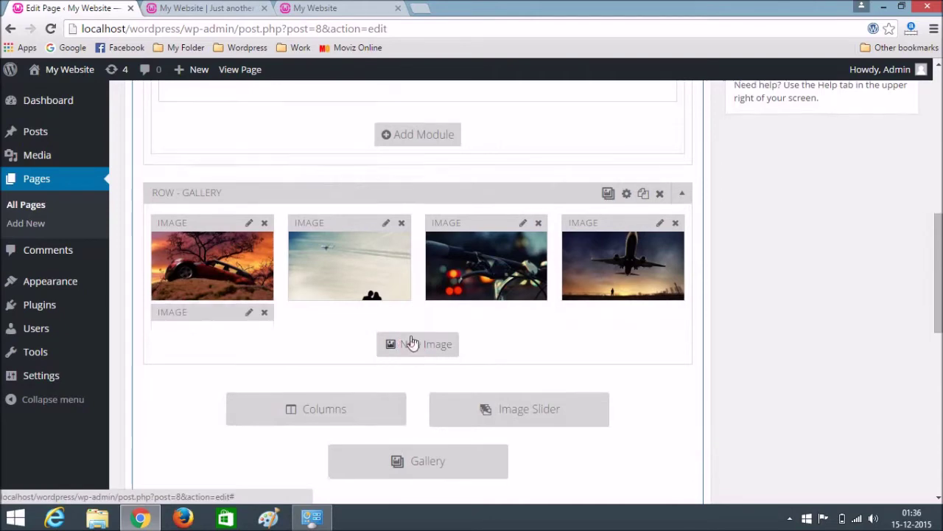
{"action": "scroll", "coordinate": [253, 278], "scroll_direction": "down", "scroll_amount": 3}
{"action": "left_click", "coordinate": [238, 190]}
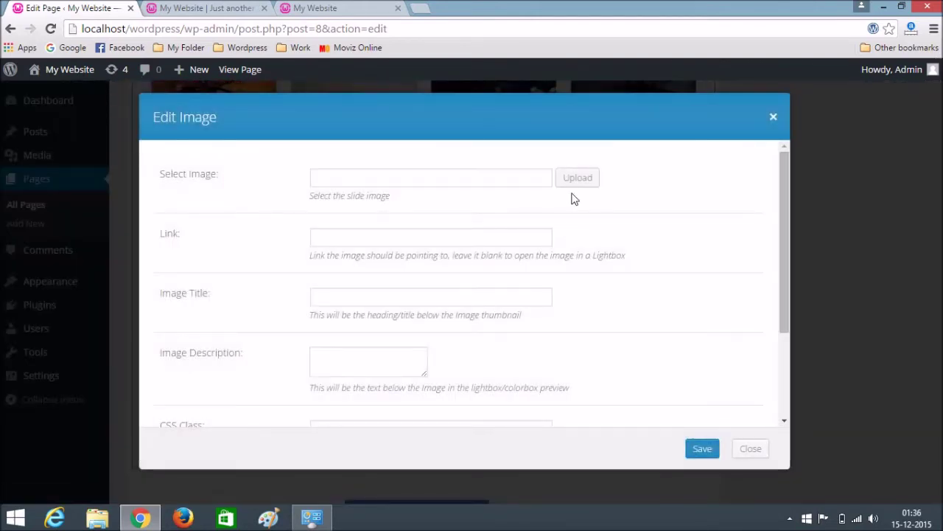
{"action": "left_click", "coordinate": [577, 177]}
{"action": "left_click", "coordinate": [453, 234]}
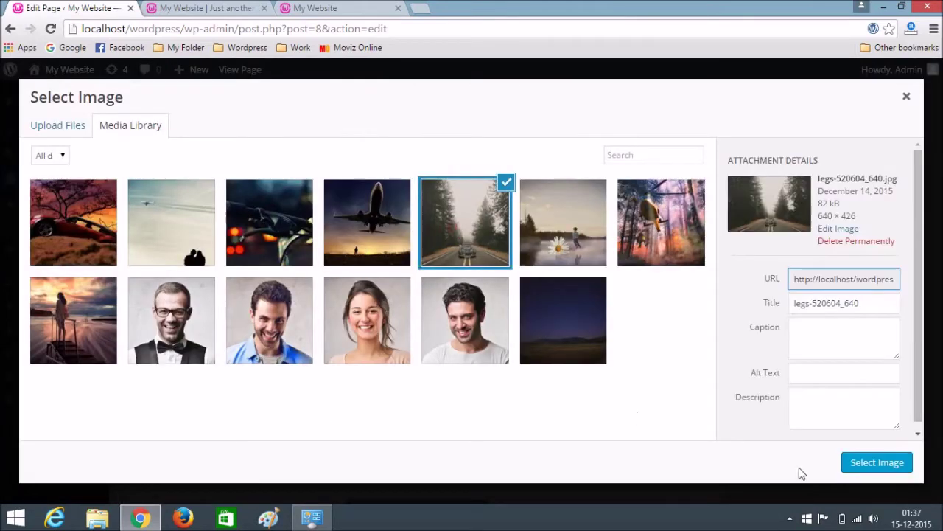
{"action": "left_click", "coordinate": [875, 464]}
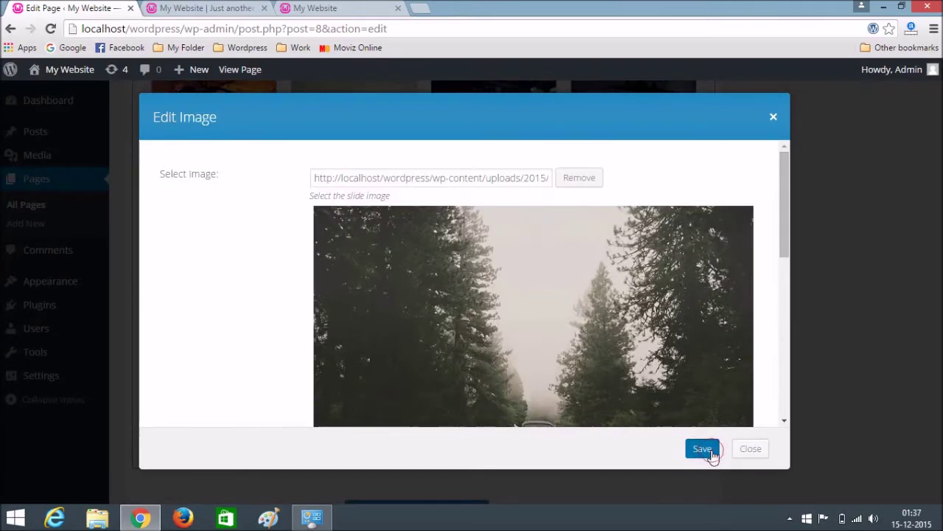
{"action": "left_click", "coordinate": [710, 450]}
Add three more empty images to the gallery row after the forest road photo
{"action": "left_click", "coordinate": [428, 249]}
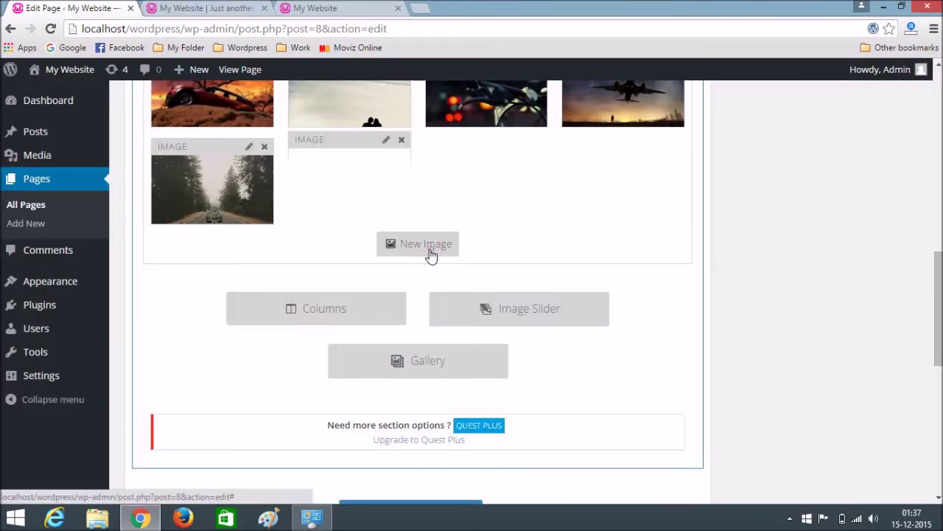
{"action": "left_click", "coordinate": [427, 244]}
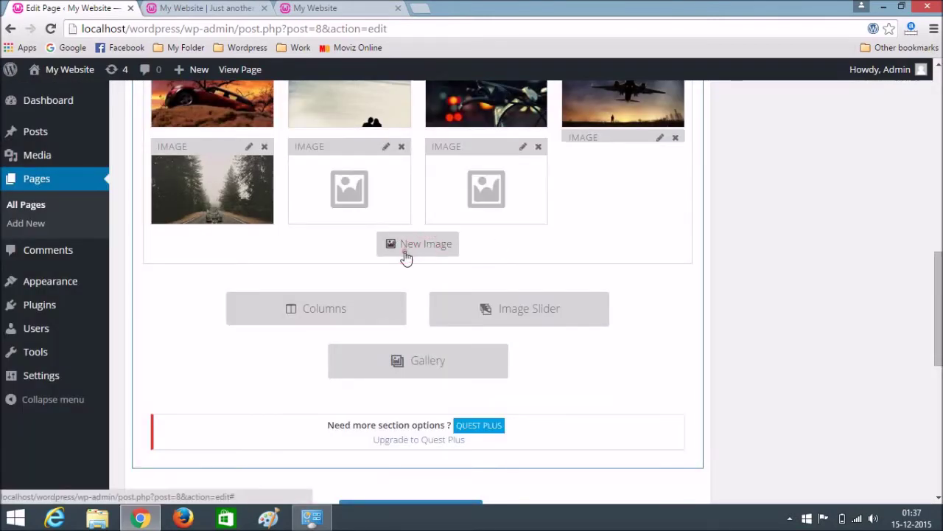
{"action": "left_click", "coordinate": [355, 197]}
{"action": "left_click", "coordinate": [701, 451]}
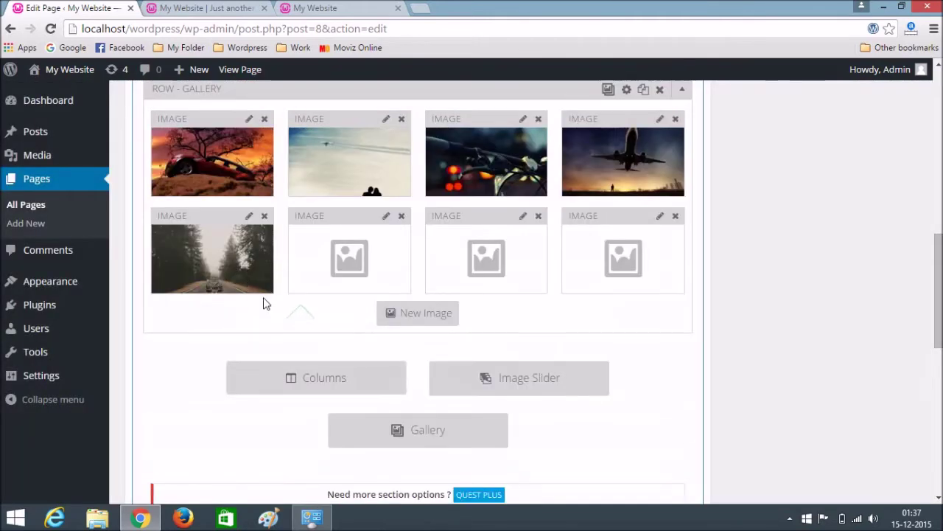
Assign lake-484190_640.jpg from the media library to the sixth gallery image and save it
{"action": "left_click", "coordinate": [334, 258]}
{"action": "left_click", "coordinate": [575, 176]}
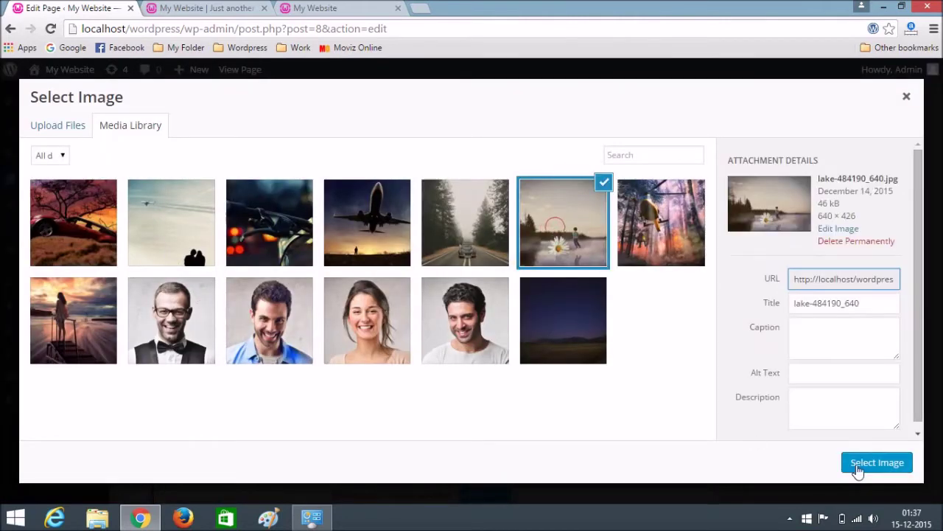
{"action": "left_click", "coordinate": [857, 464]}
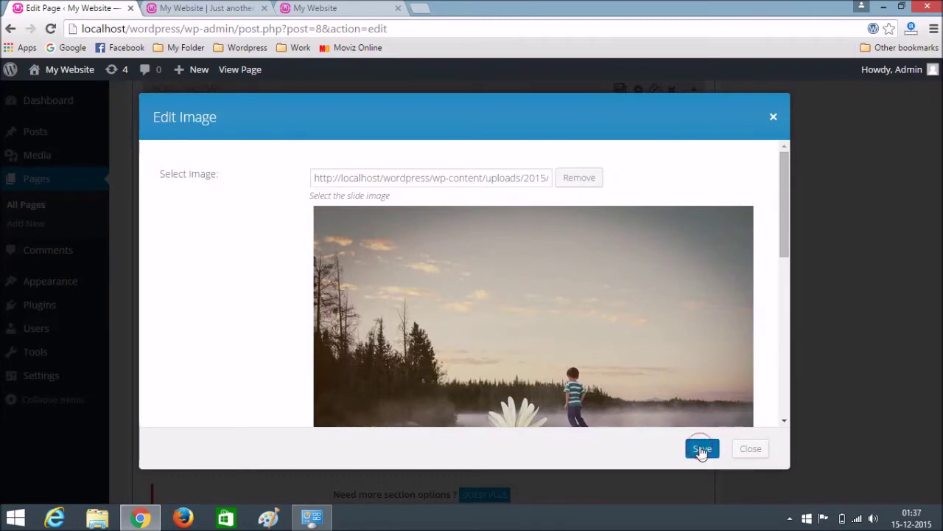
{"action": "left_click", "coordinate": [702, 449]}
Assign the helicopter photo helicopter-548421_640.jpg to the seventh gallery image and save it
{"action": "left_click", "coordinate": [455, 260]}
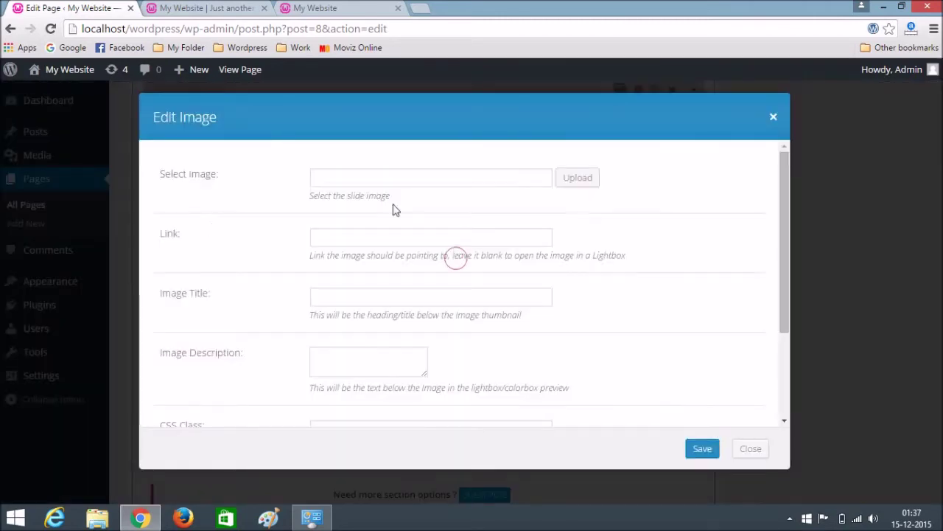
{"action": "left_click", "coordinate": [578, 179]}
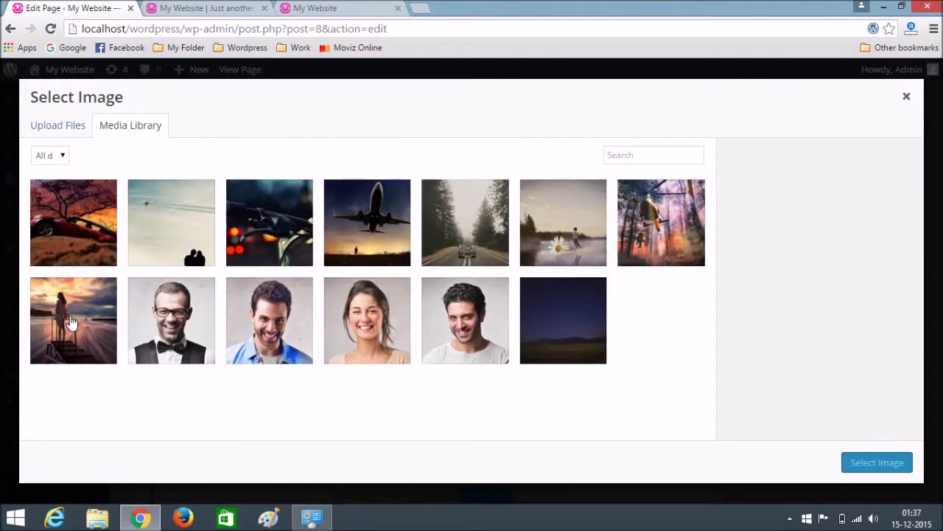
{"action": "left_click", "coordinate": [648, 245]}
{"action": "left_click", "coordinate": [866, 464]}
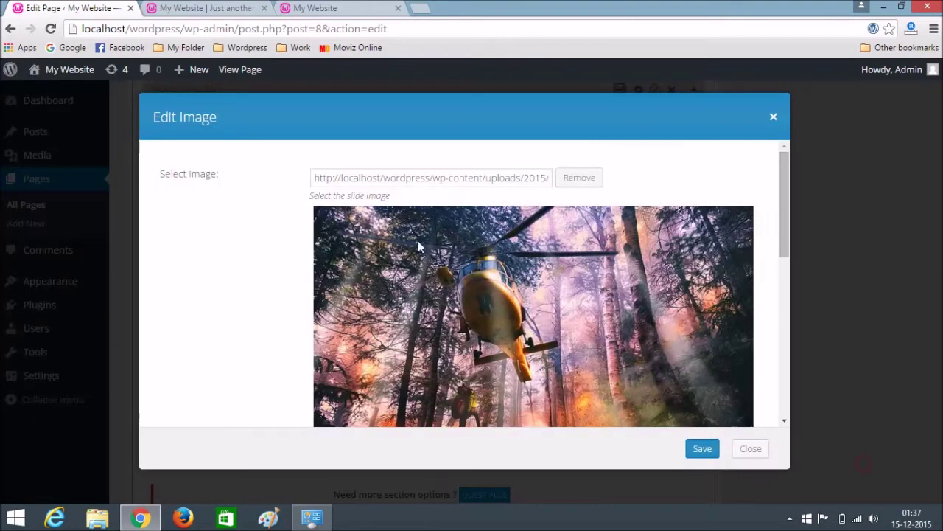
{"action": "left_click", "coordinate": [700, 440]}
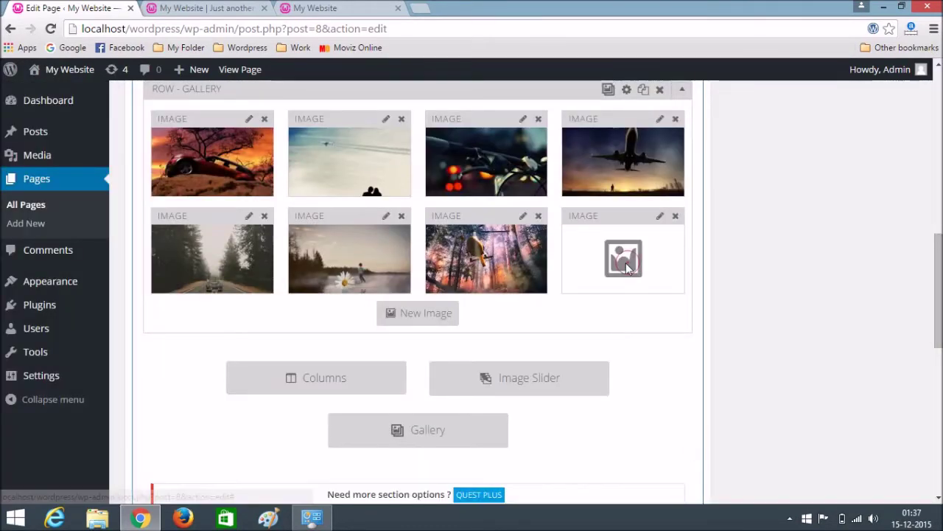
Assign girls-591552_640.jpg from the media library to the eighth, empty gallery image and save it
{"action": "left_click", "coordinate": [624, 262]}
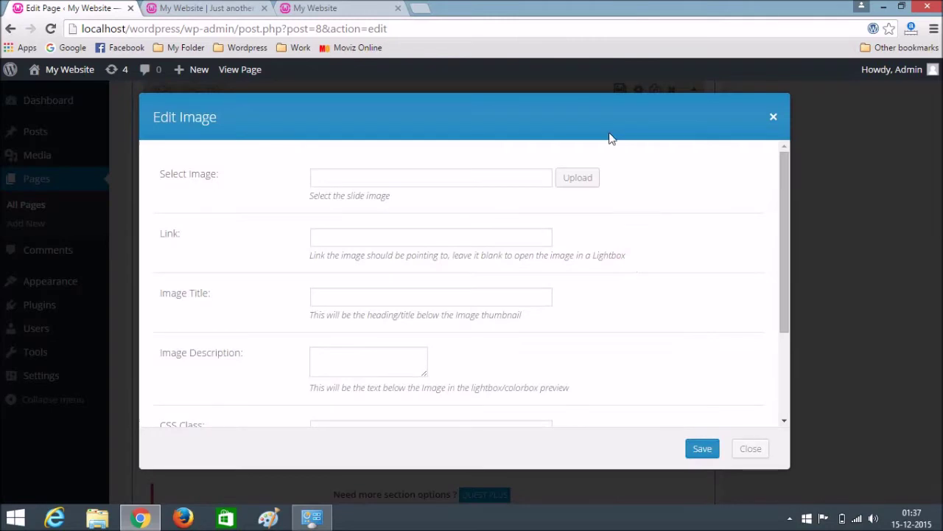
{"action": "left_click", "coordinate": [577, 177]}
{"action": "left_click", "coordinate": [95, 333]}
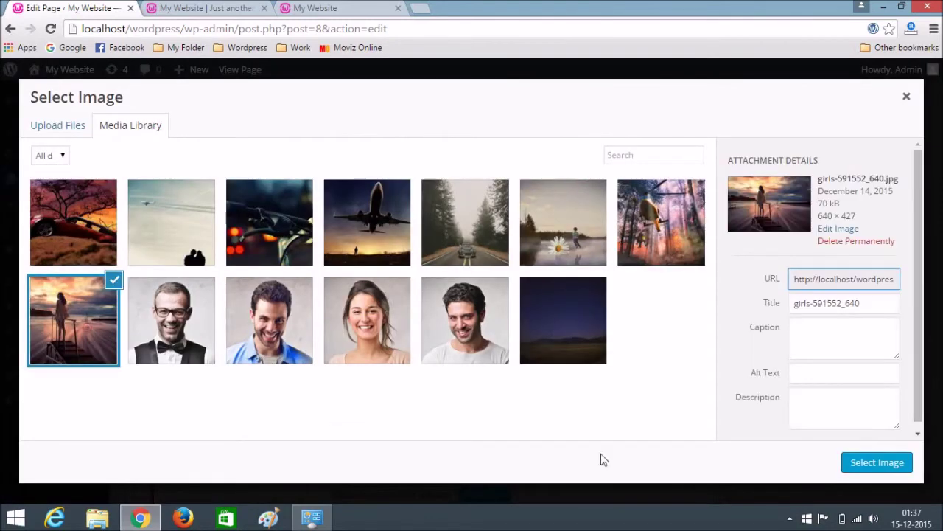
{"action": "left_click", "coordinate": [861, 465]}
{"action": "scroll", "coordinate": [652, 333], "scroll_direction": "down", "scroll_amount": 3}
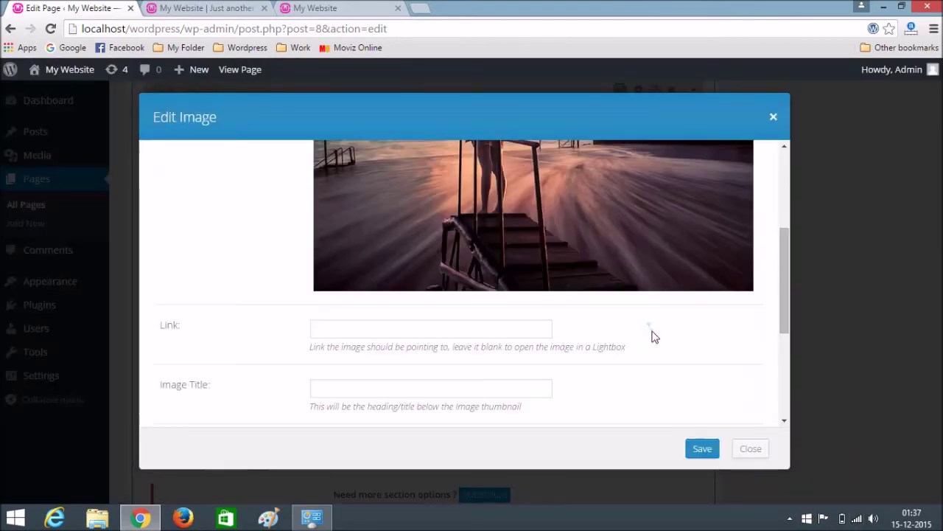
{"action": "left_click", "coordinate": [702, 448]}
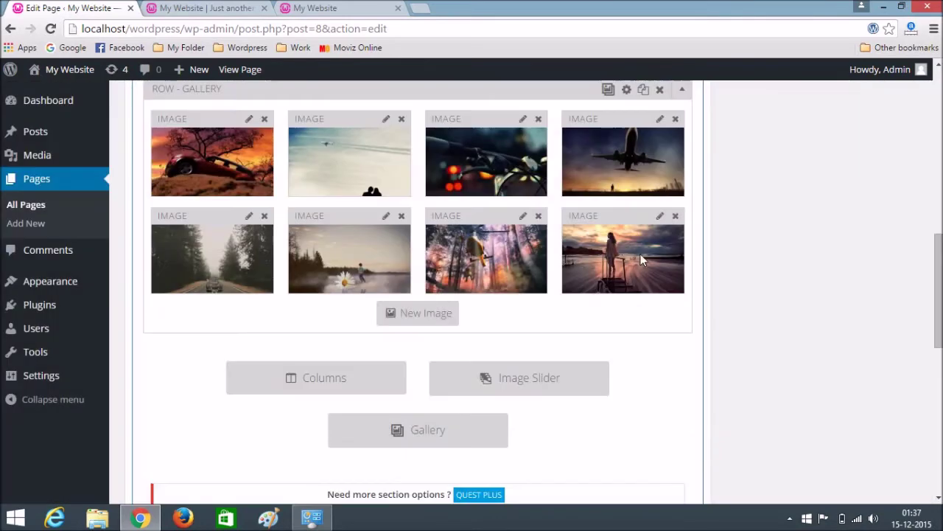
Update the Home page to publish the filled gallery row
{"action": "scroll", "coordinate": [417, 267], "scroll_direction": "up", "scroll_amount": 2}
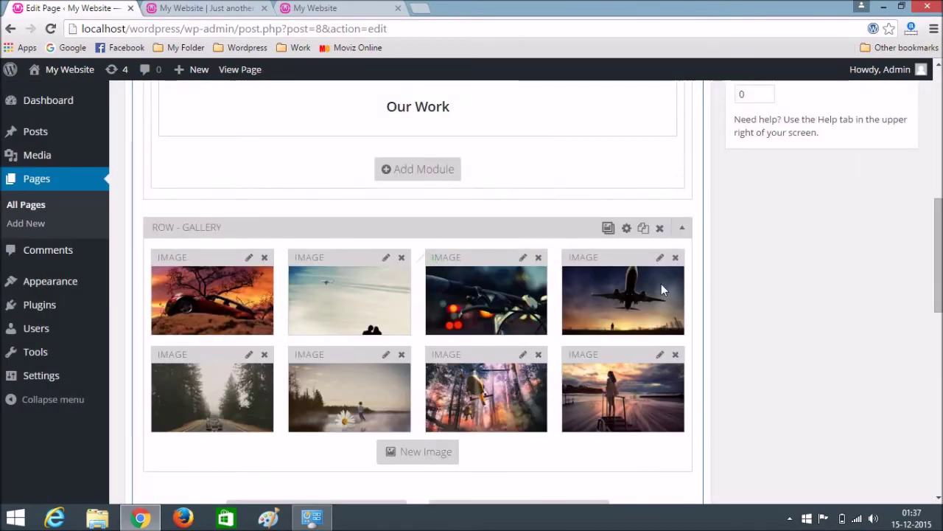
{"action": "scroll", "coordinate": [661, 283], "scroll_direction": "up", "scroll_amount": 4}
{"action": "left_click", "coordinate": [886, 168]}
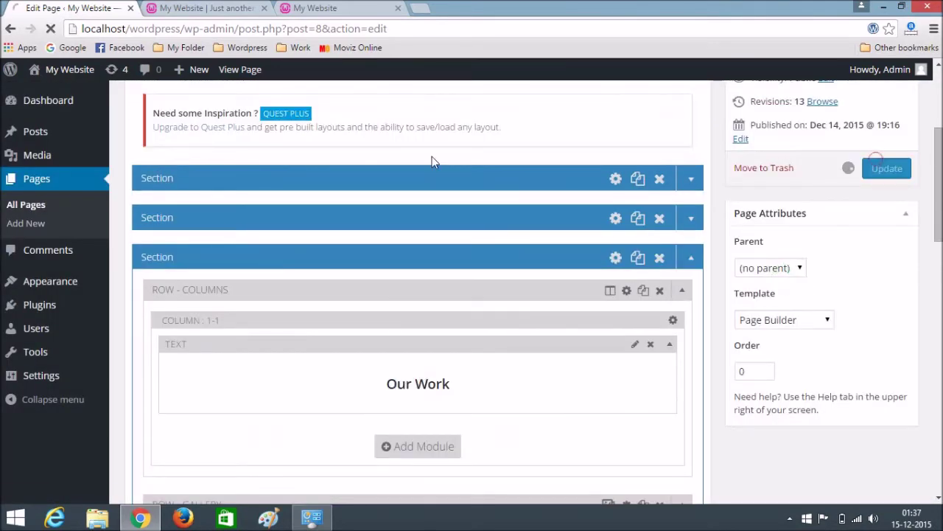
Reload the website's home page at localhost/wordpress/ and examine the gallery under the Our Work heading
{"action": "left_click", "coordinate": [174, 8]}
{"action": "left_click", "coordinate": [211, 27]}
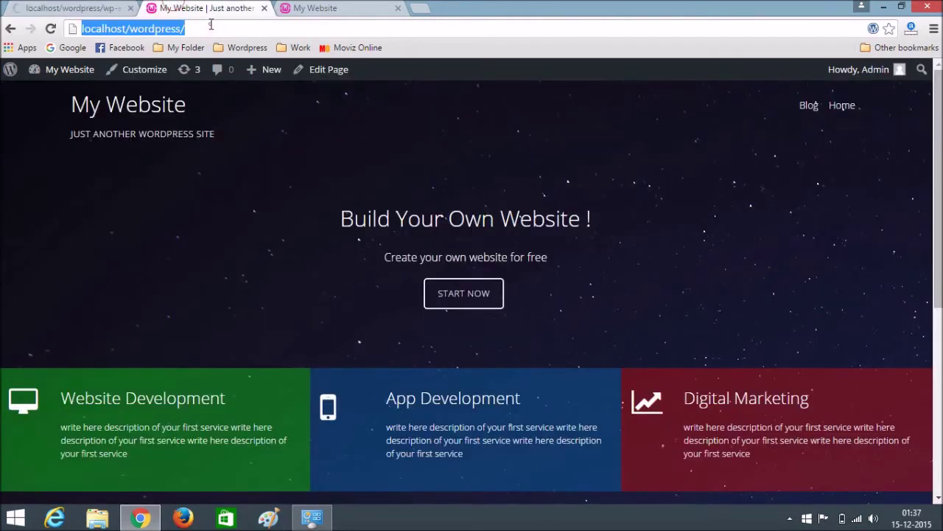
{"action": "key", "text": "Return"}
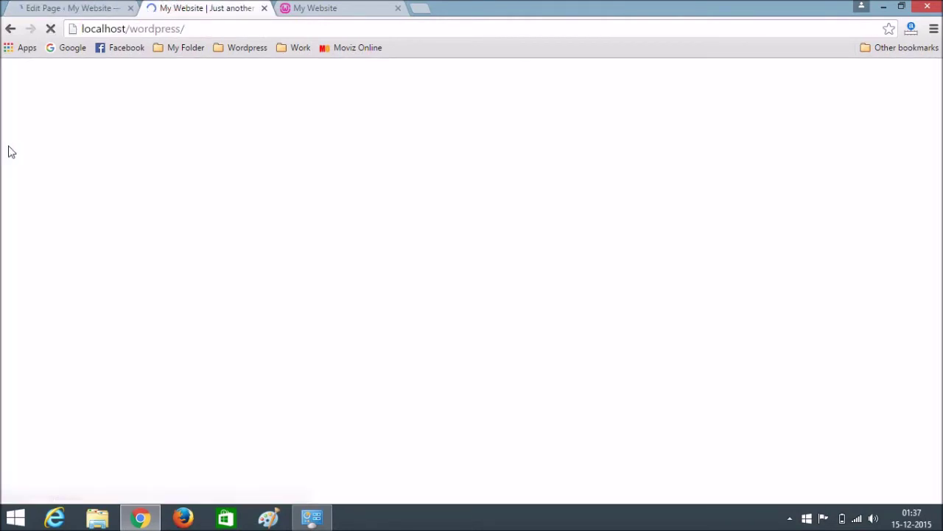
{"action": "scroll", "coordinate": [17, 185], "scroll_direction": "down", "scroll_amount": 10}
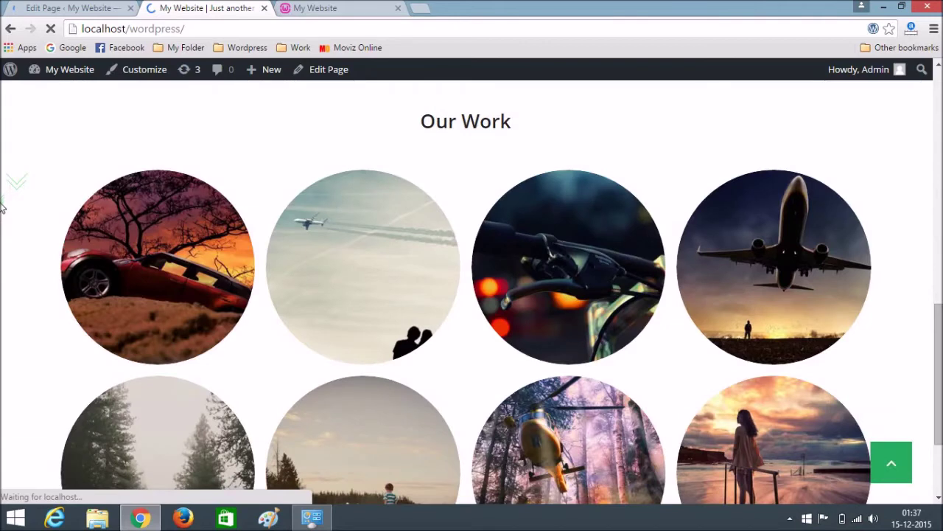
{"action": "scroll", "coordinate": [26, 204], "scroll_direction": "down", "scroll_amount": 3}
{"action": "scroll", "coordinate": [25, 204], "scroll_direction": "up", "scroll_amount": 3}
{"action": "left_click", "coordinate": [407, 142]}
{"action": "left_click_drag", "start_coordinate": [407, 142], "coordinate": [561, 139]}
{"action": "left_click", "coordinate": [560, 139]}
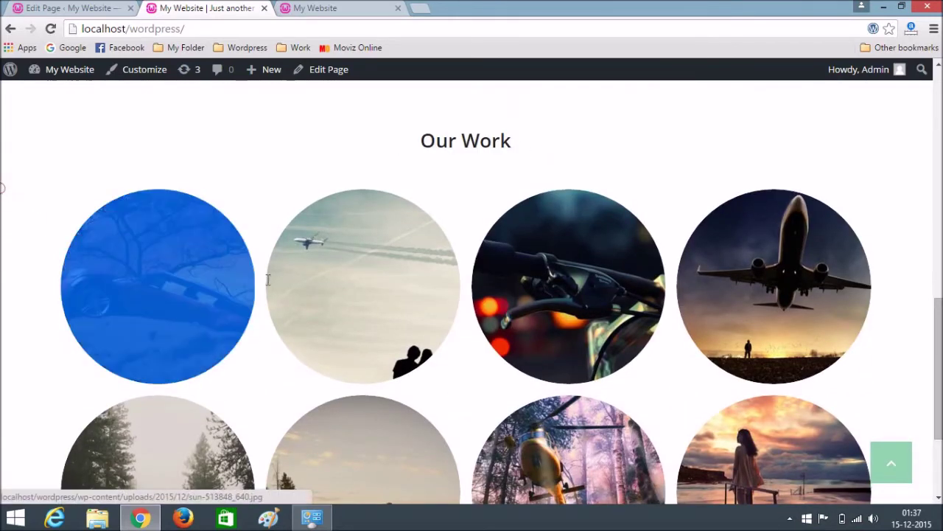
{"action": "left_click", "coordinate": [5, 225]}
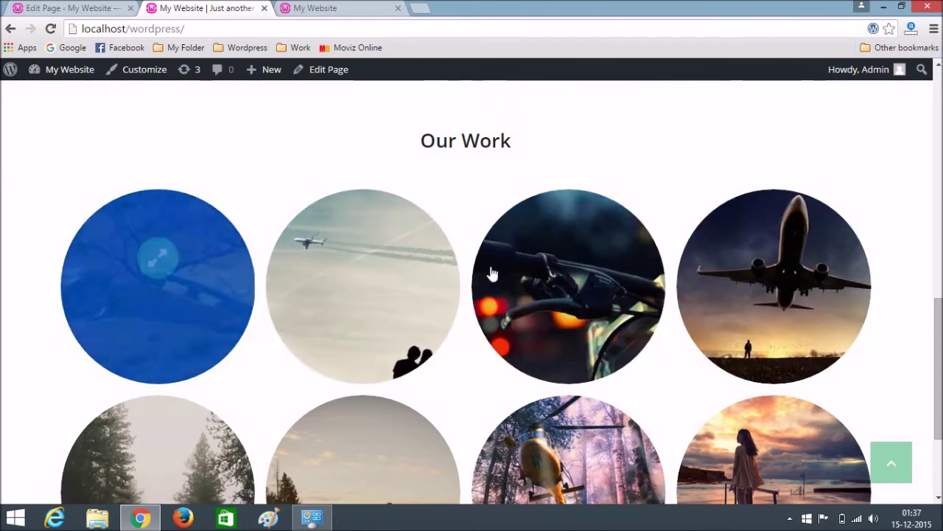
{"action": "left_click", "coordinate": [22, 187]}
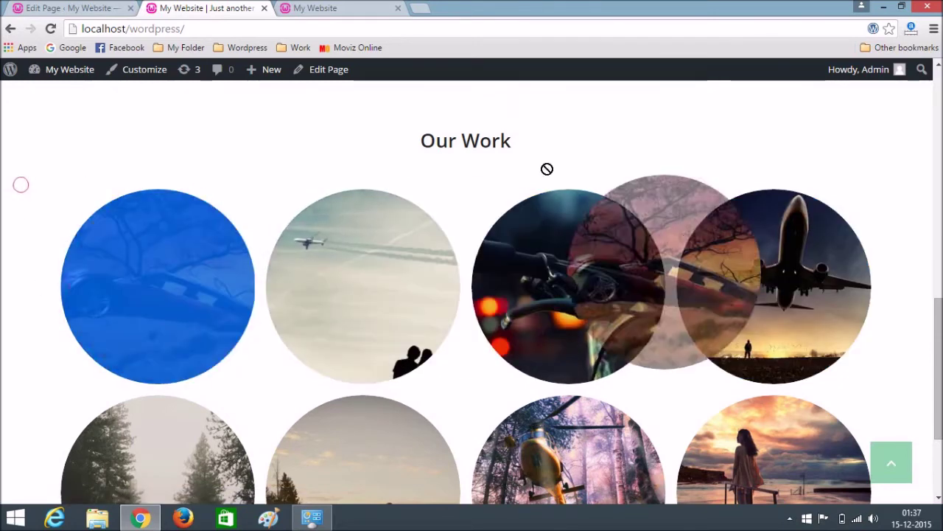
{"action": "left_click", "coordinate": [94, 200]}
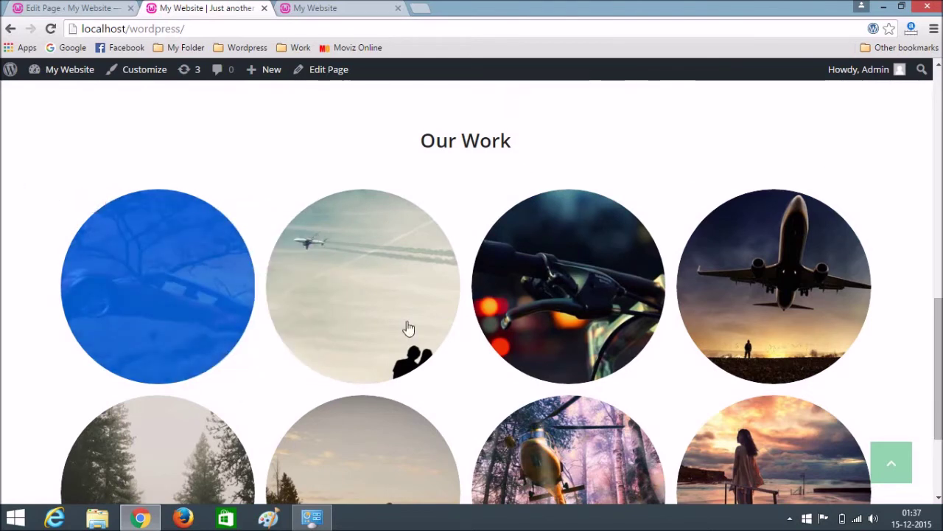
Return to the page editor and view the column layout choices for the team members' photo row without changing them
{"action": "key", "text": "ctrl+shift+Tab"}
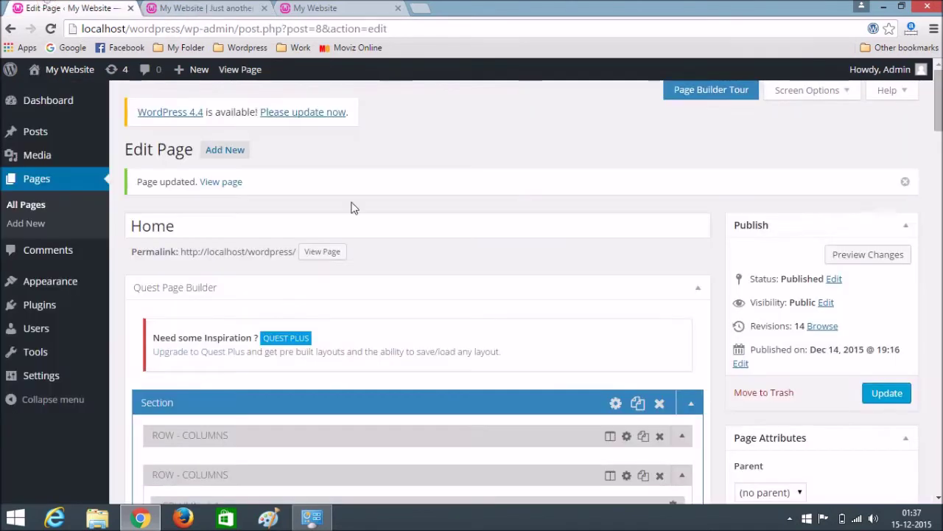
{"action": "scroll", "coordinate": [400, 225], "scroll_direction": "down", "scroll_amount": 5}
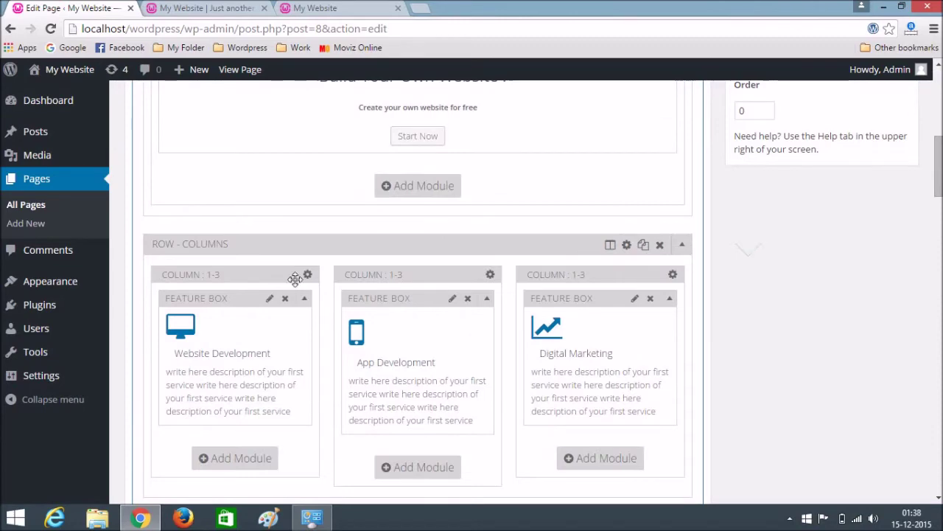
{"action": "scroll", "coordinate": [377, 294], "scroll_direction": "down", "scroll_amount": 2}
{"action": "scroll", "coordinate": [375, 293], "scroll_direction": "down", "scroll_amount": 9}
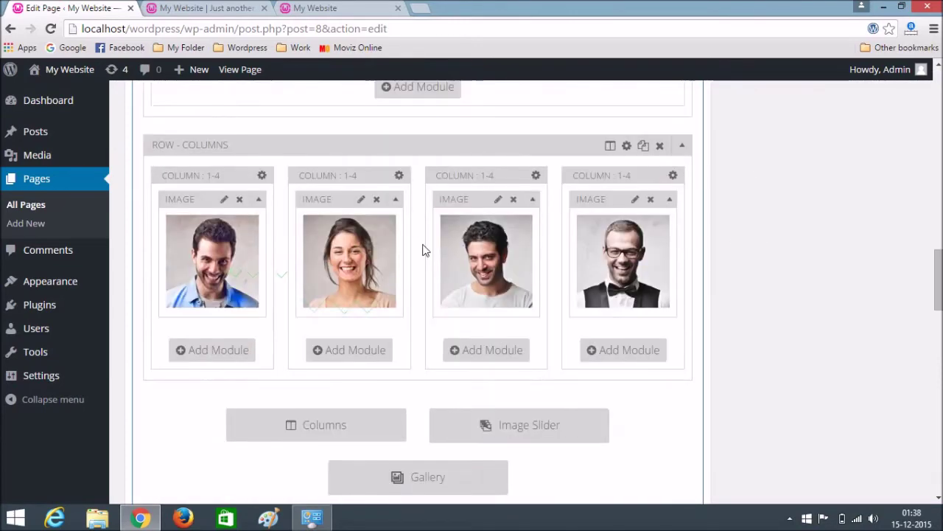
{"action": "scroll", "coordinate": [462, 198], "scroll_direction": "up", "scroll_amount": 1}
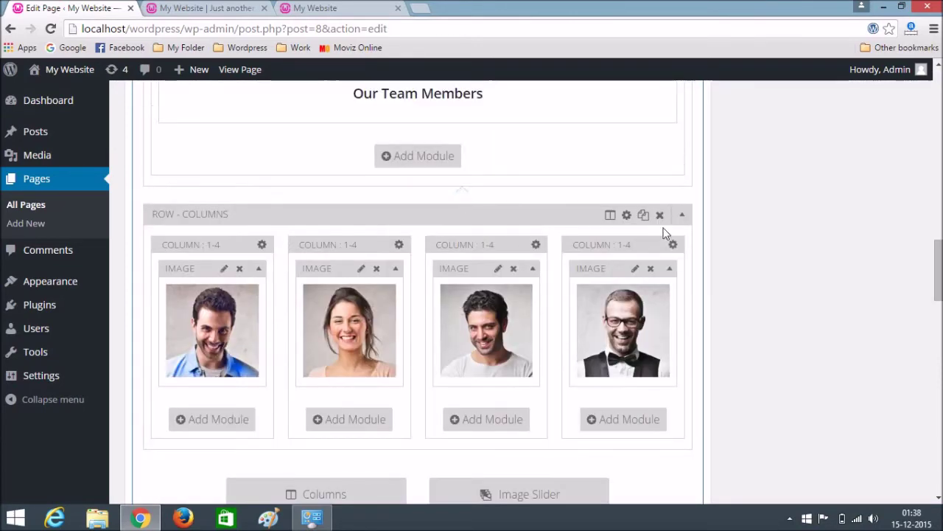
{"action": "left_click", "coordinate": [610, 216]}
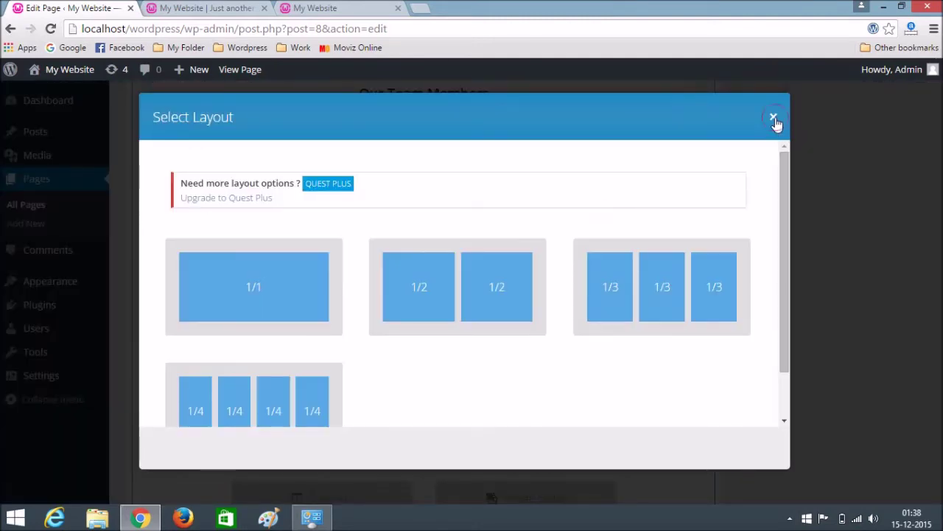
{"action": "left_click", "coordinate": [774, 119]}
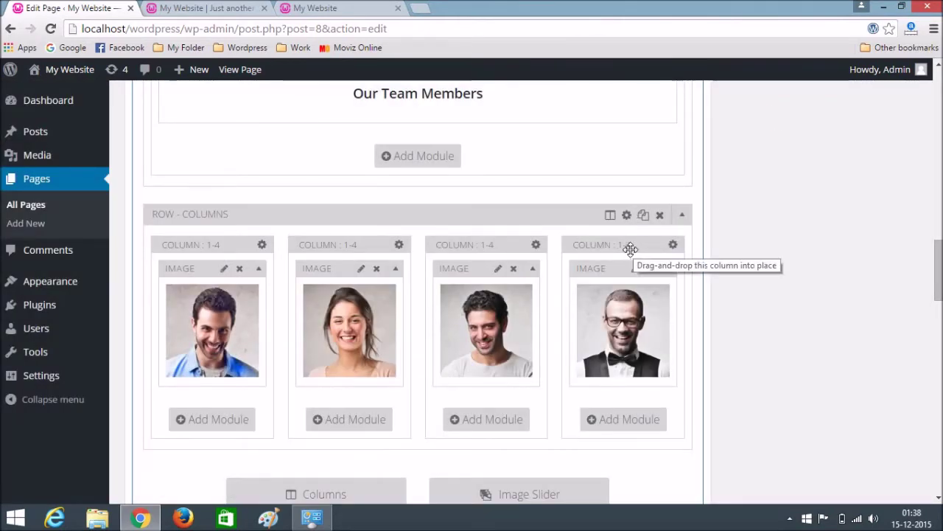
Set the thumbnails shape of the Our Work gallery row to Square and save the gallery settings
{"action": "middle_click", "coordinate": [624, 249]}
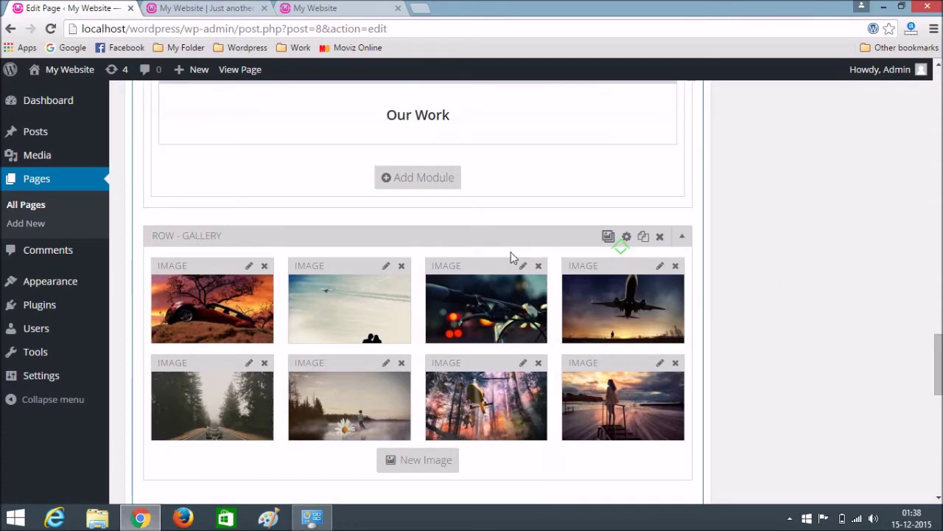
{"action": "left_click", "coordinate": [608, 237]}
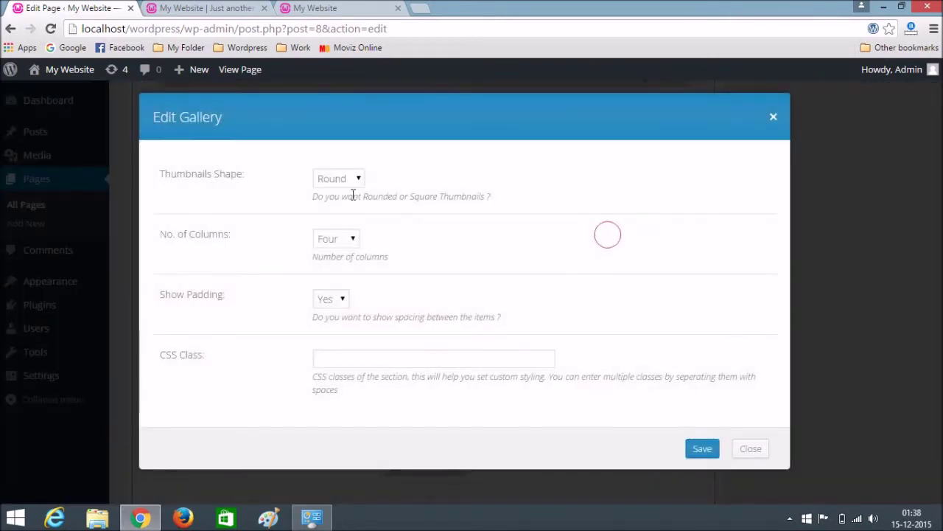
{"action": "left_click", "coordinate": [354, 179]}
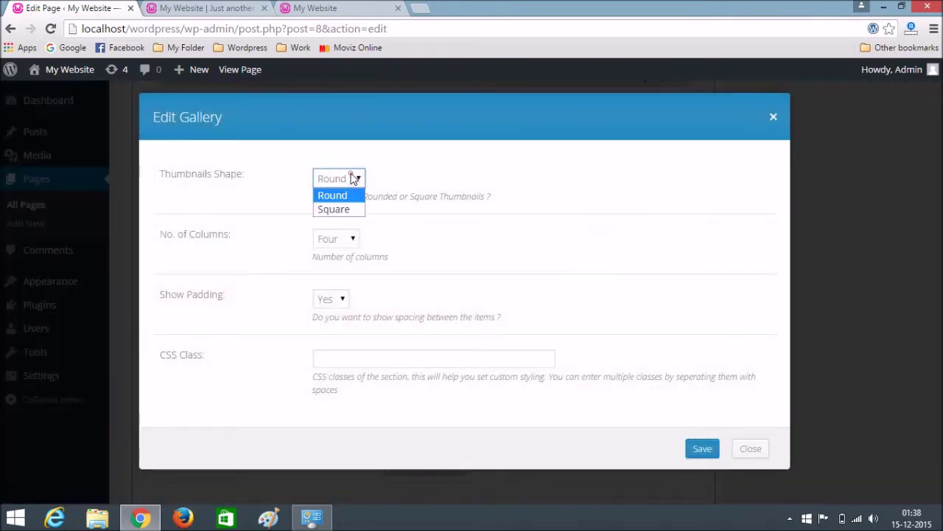
{"action": "left_click", "coordinate": [340, 210]}
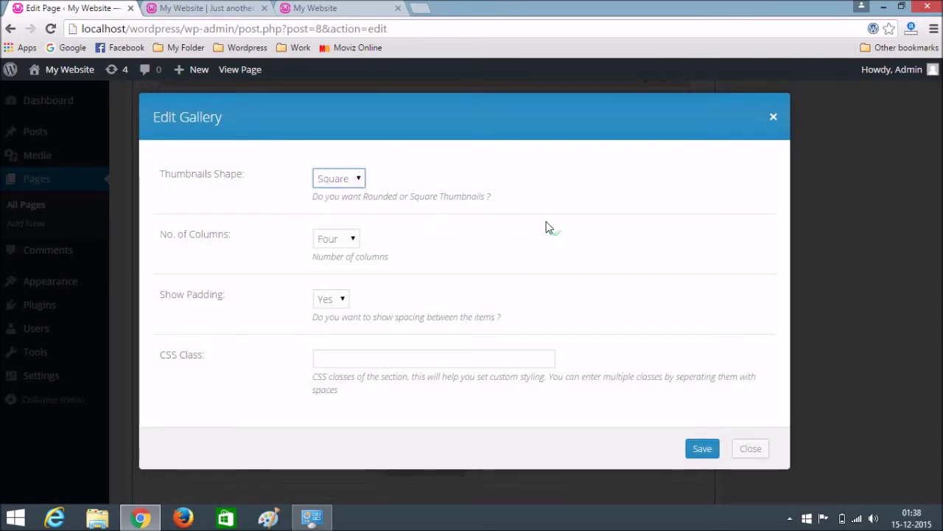
{"action": "left_click", "coordinate": [702, 449]}
Set the background color of the Our Work section to light gray #efefef and save the section settings
{"action": "scroll", "coordinate": [700, 295], "scroll_direction": "down", "scroll_amount": 2}
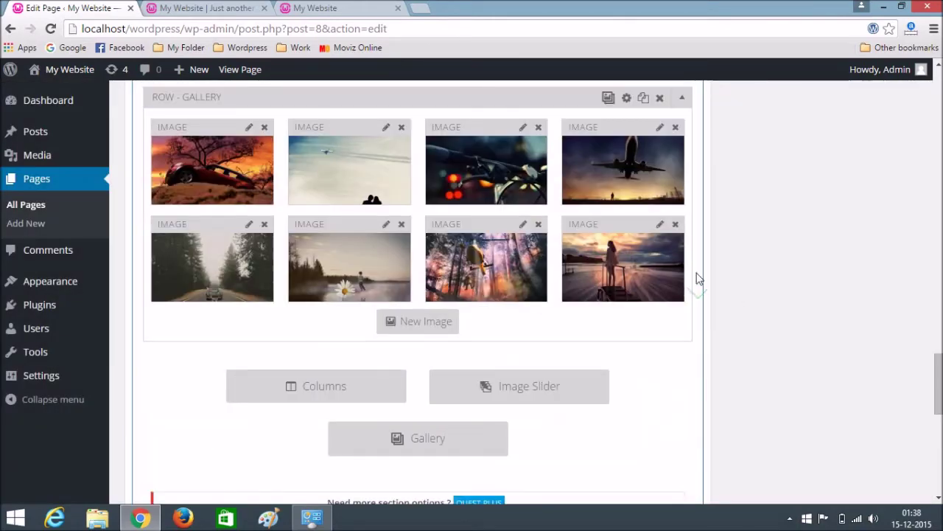
{"action": "scroll", "coordinate": [753, 291], "scroll_direction": "up", "scroll_amount": 5}
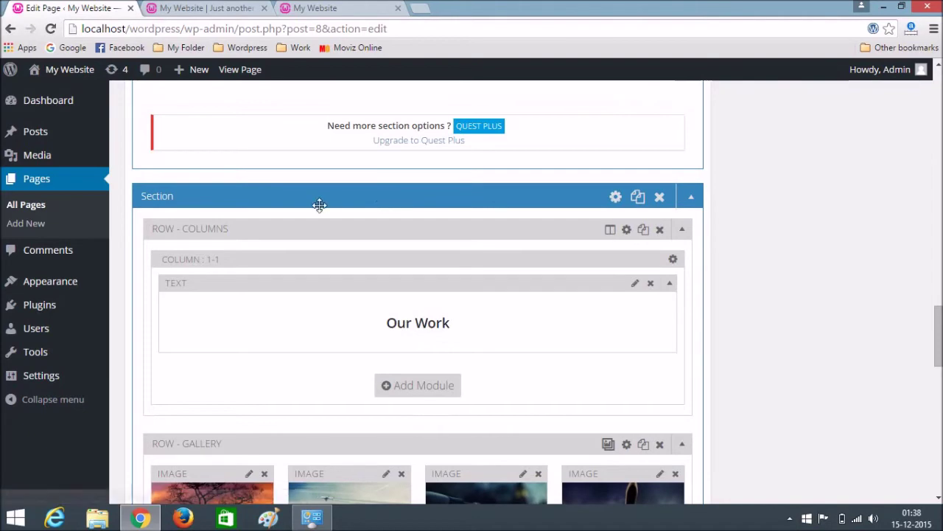
{"action": "left_click", "coordinate": [615, 197]}
{"action": "scroll", "coordinate": [407, 283], "scroll_direction": "down", "scroll_amount": 2}
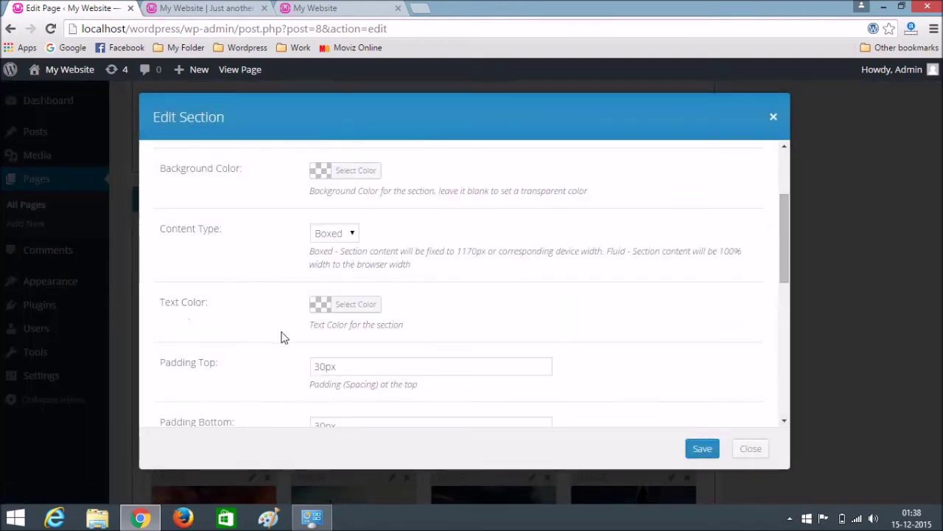
{"action": "scroll", "coordinate": [213, 376], "scroll_direction": "down", "scroll_amount": 1}
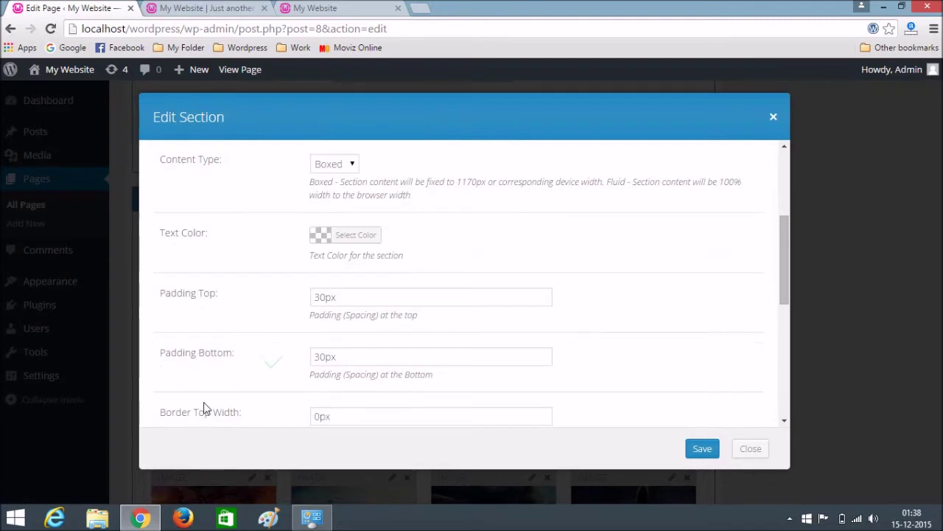
{"action": "scroll", "coordinate": [206, 315], "scroll_direction": "down", "scroll_amount": 2}
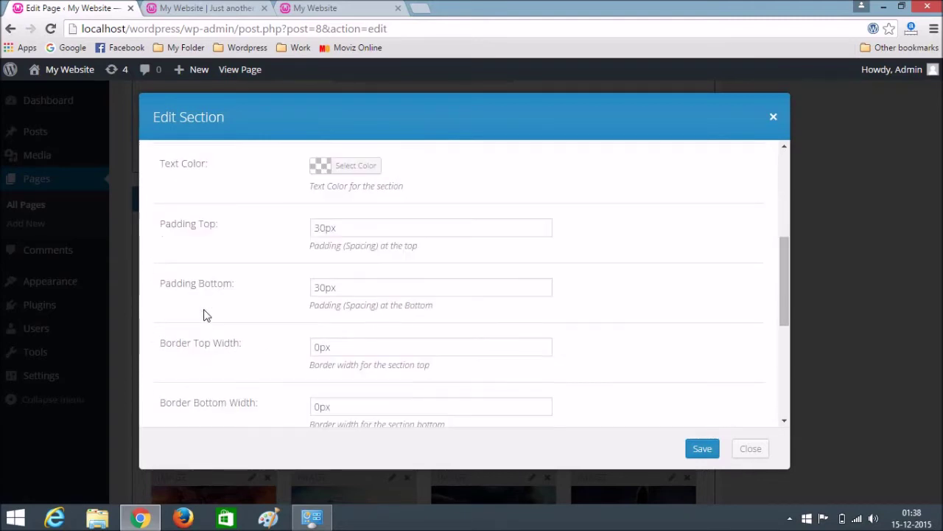
{"action": "scroll", "coordinate": [226, 347], "scroll_direction": "up", "scroll_amount": 5}
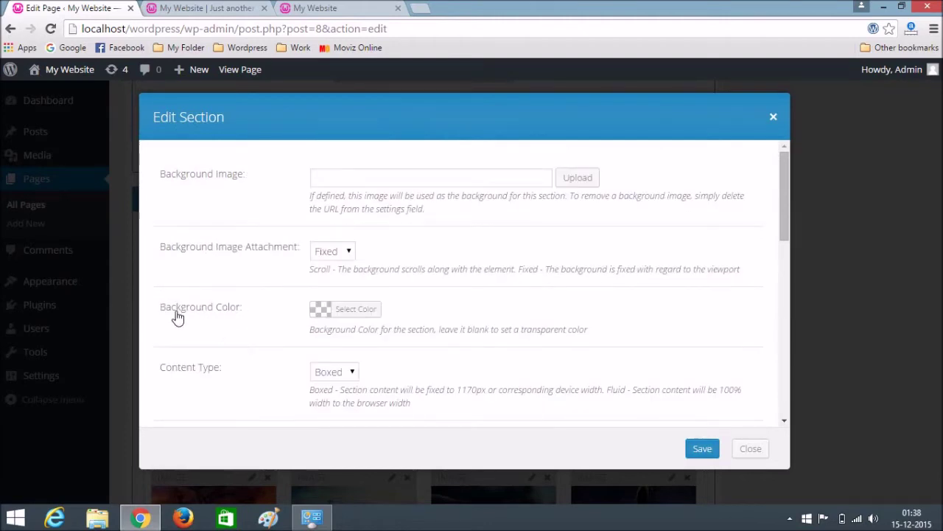
{"action": "left_click", "coordinate": [366, 310]}
{"action": "scroll", "coordinate": [627, 241], "scroll_direction": "down", "scroll_amount": 2}
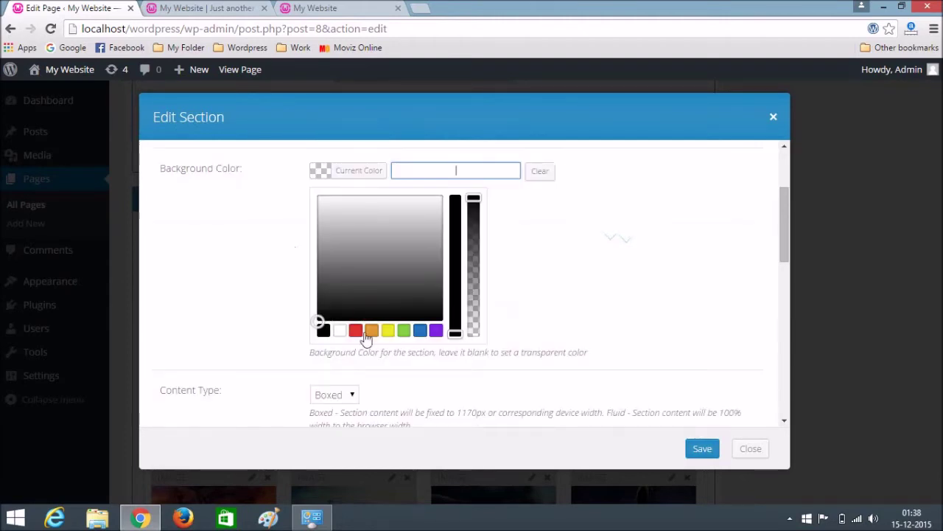
{"action": "mouse_move", "coordinate": [316, 322]}
{"action": "left_mouse_down"}
{"action": "mouse_move", "coordinate": [332, 278]}
{"action": "mouse_move", "coordinate": [317, 218]}
{"action": "mouse_move", "coordinate": [327, 202]}
{"action": "left_mouse_up"}
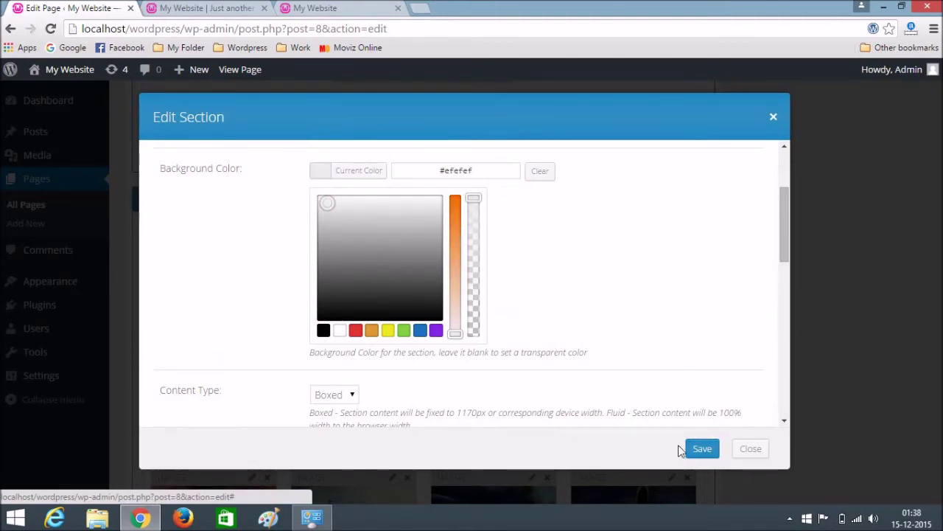
{"action": "left_click", "coordinate": [704, 447]}
Update the Home page and reload the website's home page to load the gallery and section changes
{"action": "scroll", "coordinate": [858, 315], "scroll_direction": "down", "scroll_amount": 5}
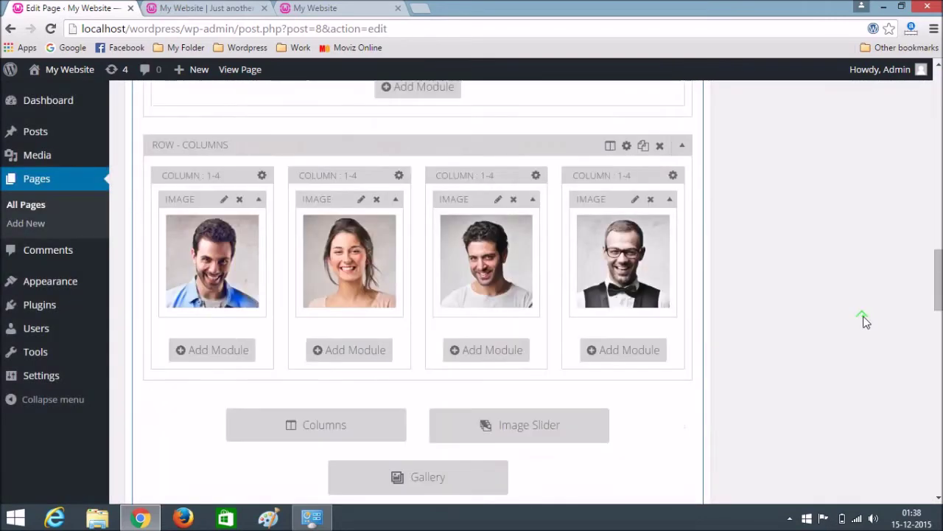
{"action": "scroll", "coordinate": [867, 315], "scroll_direction": "up", "scroll_amount": 10}
{"action": "left_click", "coordinate": [881, 321]}
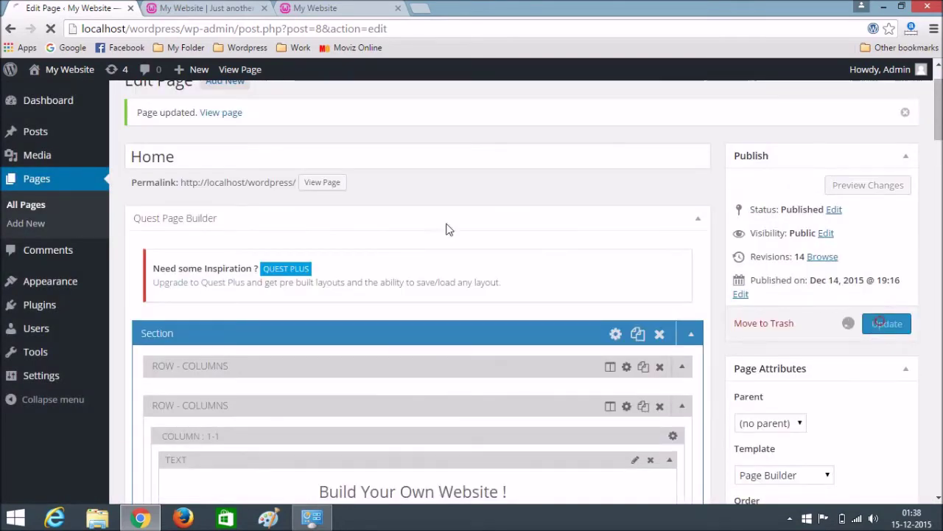
{"action": "left_click", "coordinate": [196, 8]}
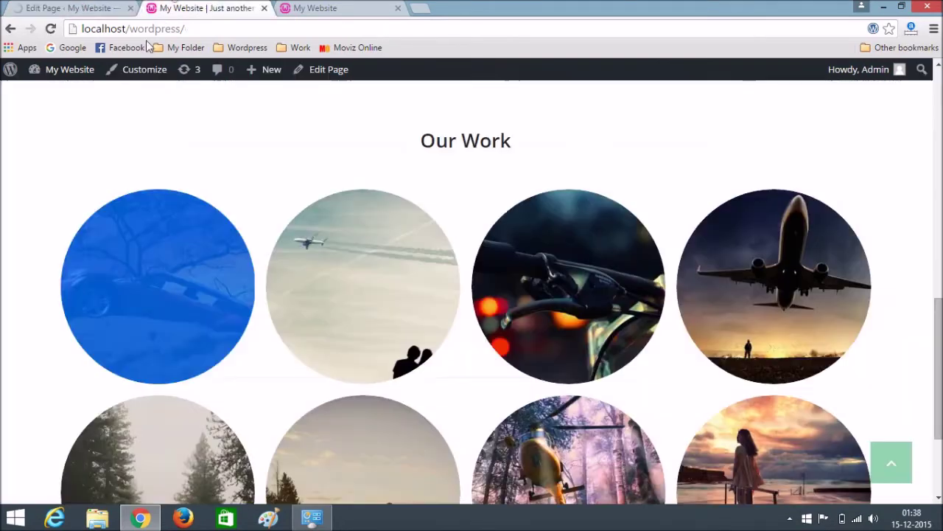
{"action": "left_click", "coordinate": [51, 29]}
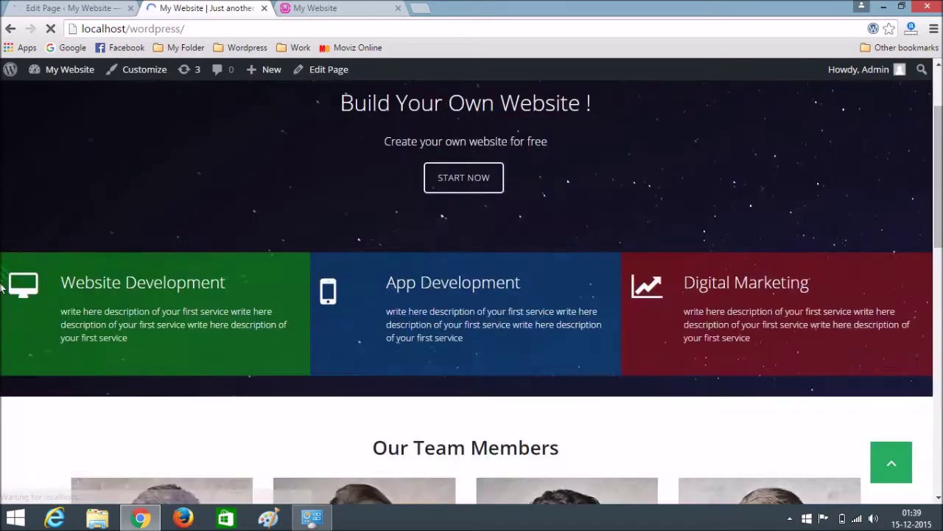
Review the Our Work heading and gallery on the website's home page and copy the section heading
{"action": "scroll", "coordinate": [2, 286], "scroll_direction": "down", "scroll_amount": 5}
{"action": "scroll", "coordinate": [2, 286], "scroll_direction": "down", "scroll_amount": 5}
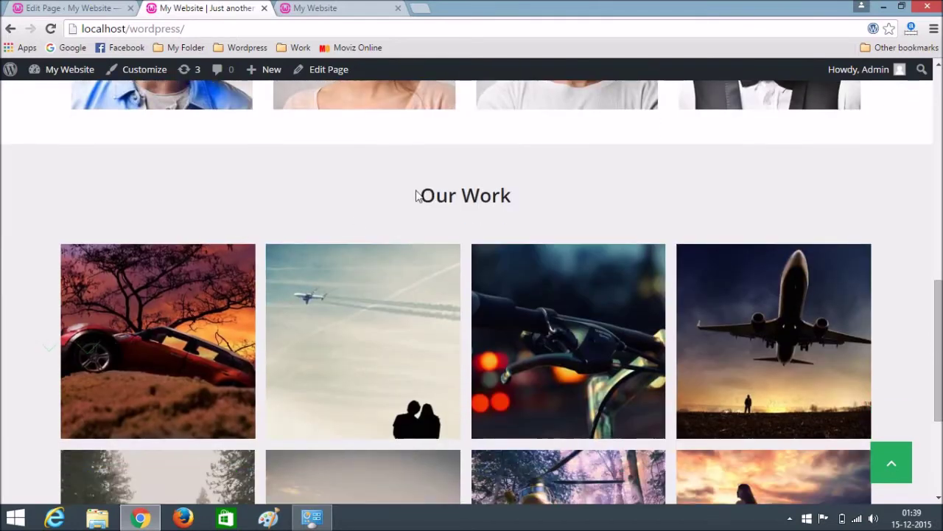
{"action": "left_click_drag", "start_coordinate": [417, 195], "coordinate": [626, 185]}
{"action": "key", "text": "ctrl+c"}
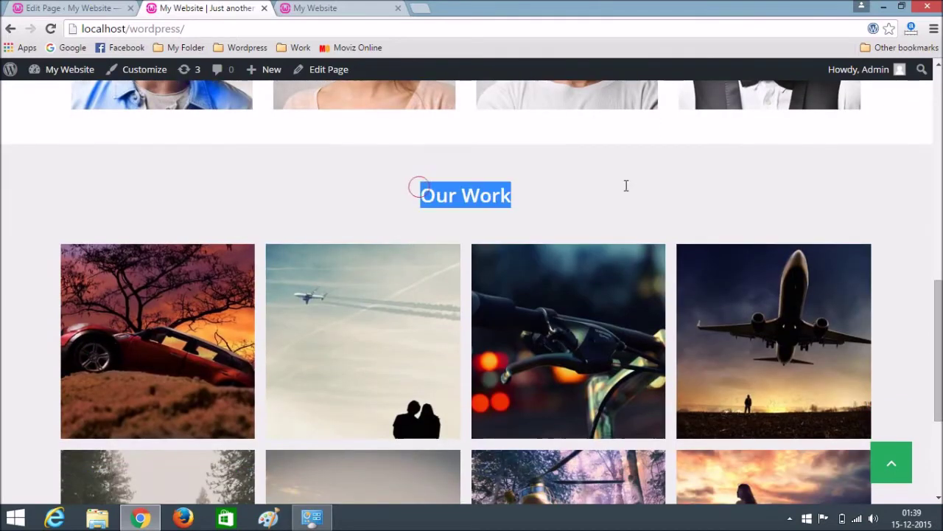
{"action": "left_click", "coordinate": [2, 271]}
{"action": "scroll", "coordinate": [2, 272], "scroll_direction": "down", "scroll_amount": 3}
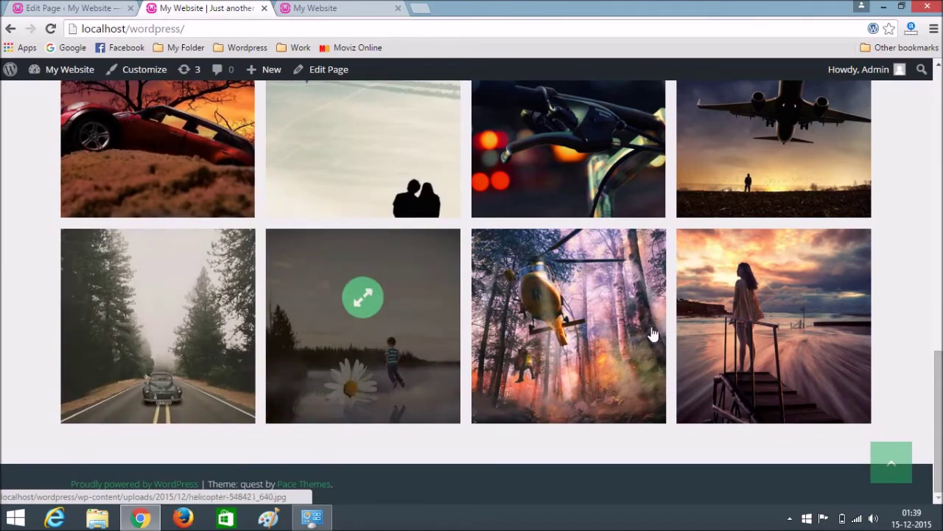
{"action": "scroll", "coordinate": [120, 332], "scroll_direction": "up", "scroll_amount": 5}
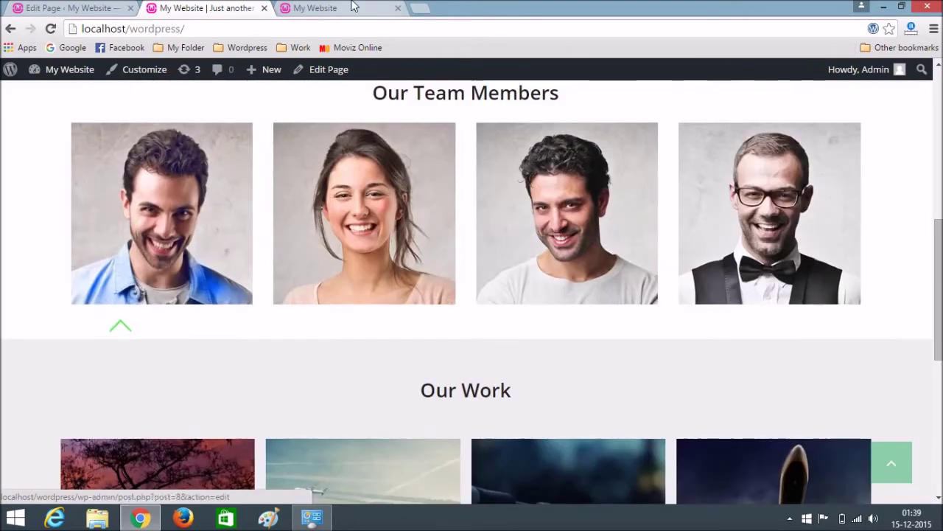
Examine the Facts & Figures section on the reference website at localhost
{"action": "left_click", "coordinate": [353, 6]}
{"action": "scroll", "coordinate": [78, 272], "scroll_direction": "down", "scroll_amount": 8}
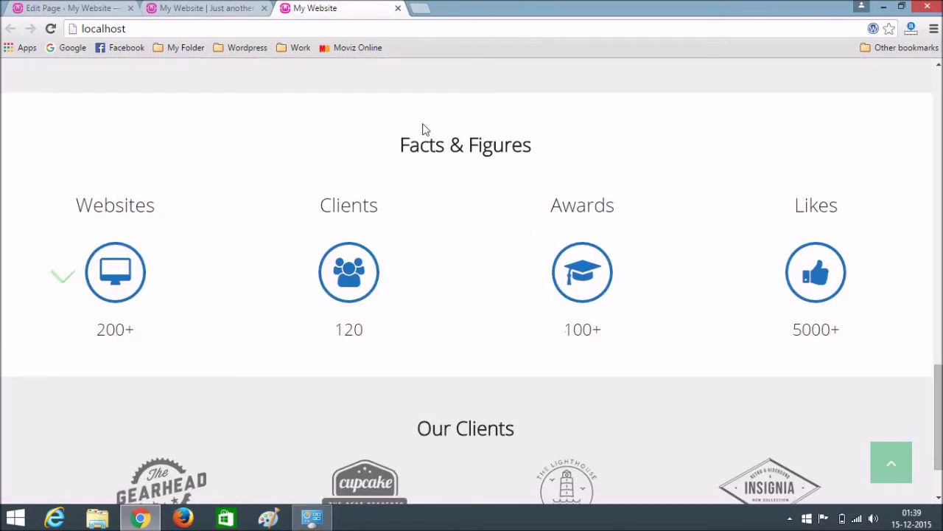
{"action": "left_click_drag", "start_coordinate": [386, 147], "coordinate": [560, 148]}
{"action": "left_click", "coordinate": [111, 160]}
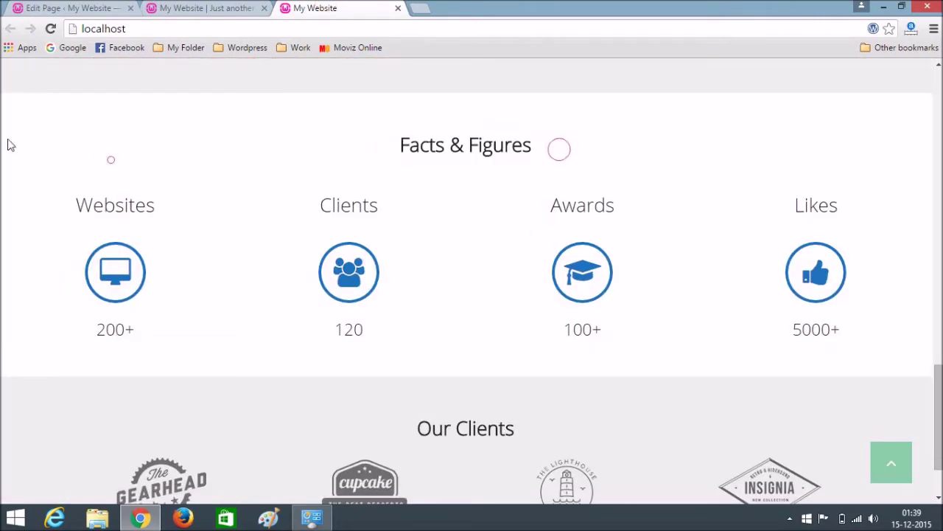
Return to the Home page editor and collapse the three existing sections in the page builder
{"action": "left_click", "coordinate": [76, 6]}
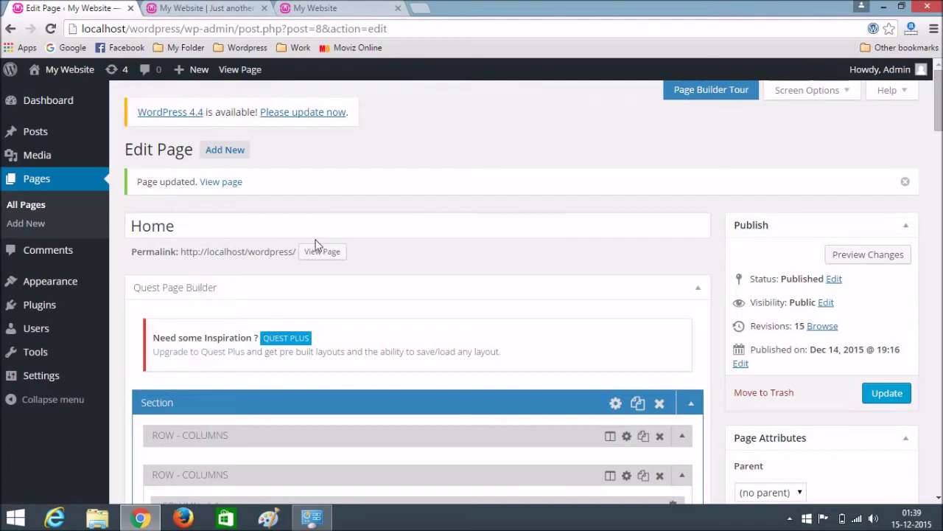
{"action": "scroll", "coordinate": [429, 227], "scroll_direction": "down", "scroll_amount": 4}
{"action": "scroll", "coordinate": [553, 244], "scroll_direction": "up", "scroll_amount": 2}
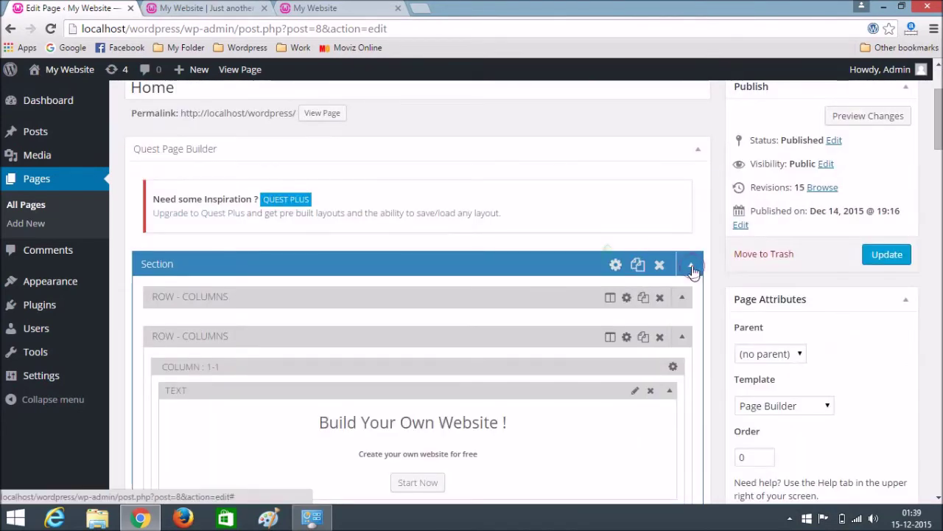
{"action": "left_click", "coordinate": [691, 267]}
{"action": "left_click", "coordinate": [692, 306]}
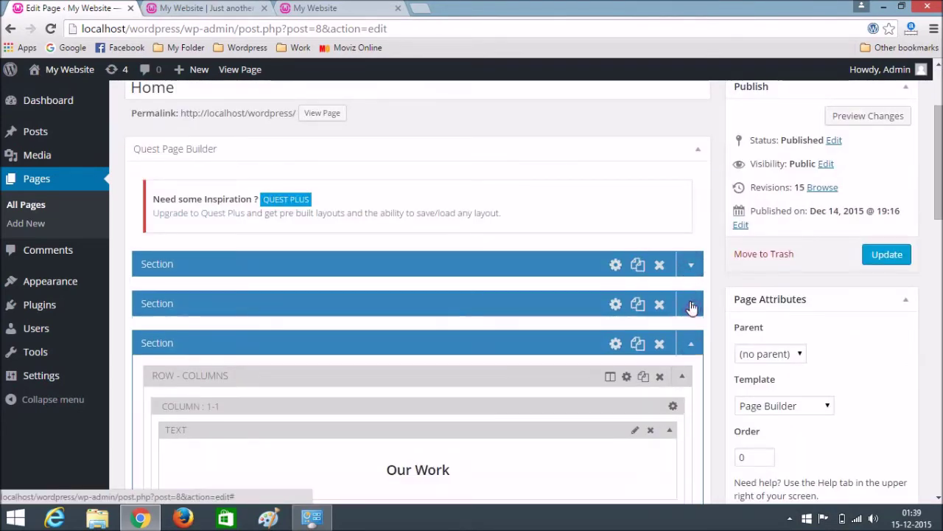
{"action": "left_click", "coordinate": [693, 346]}
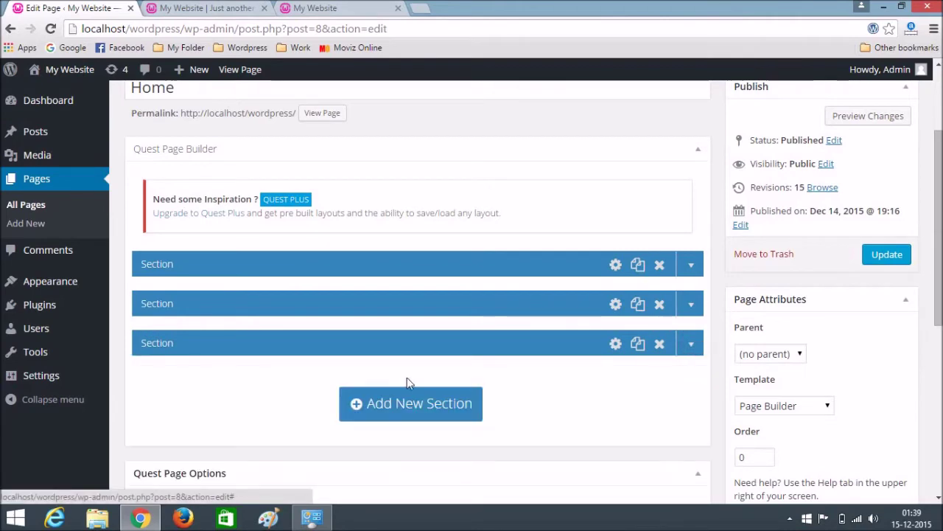
Add a new section containing a one-column 1/1 row and insert a Text module in it
{"action": "left_click", "coordinate": [419, 406]}
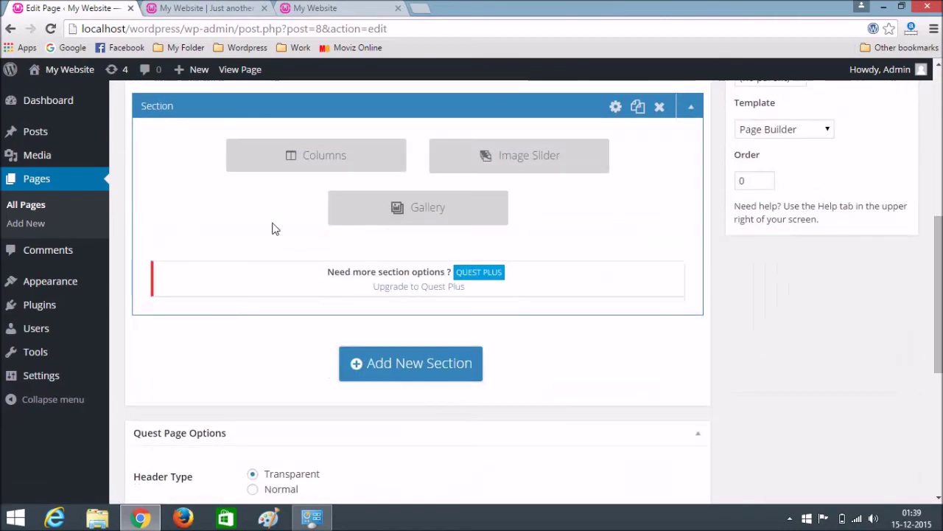
{"action": "left_click", "coordinate": [330, 157]}
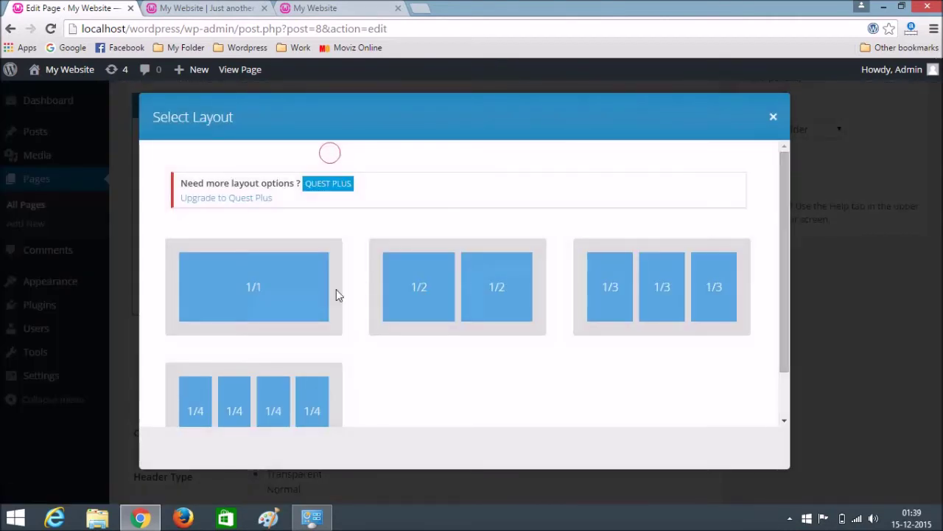
{"action": "left_click", "coordinate": [251, 292]}
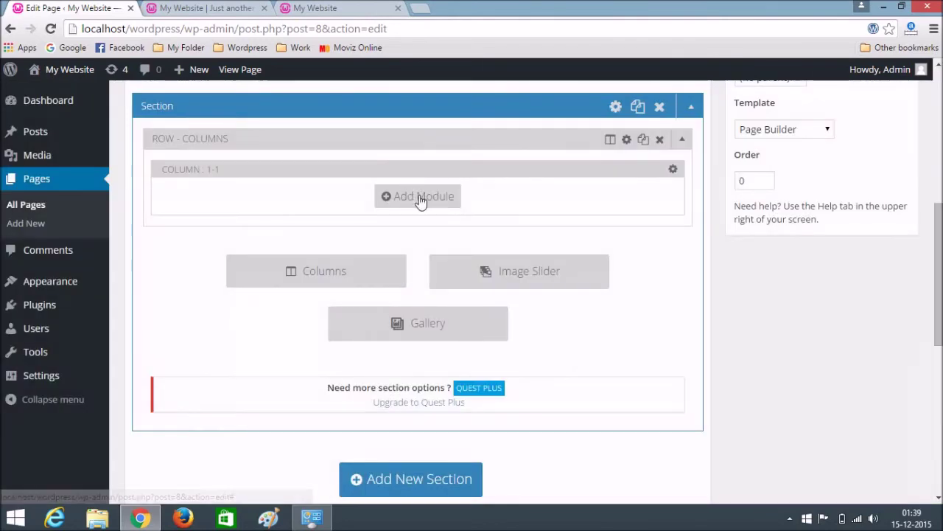
{"action": "left_click", "coordinate": [420, 199]}
{"action": "left_click", "coordinate": [455, 185]}
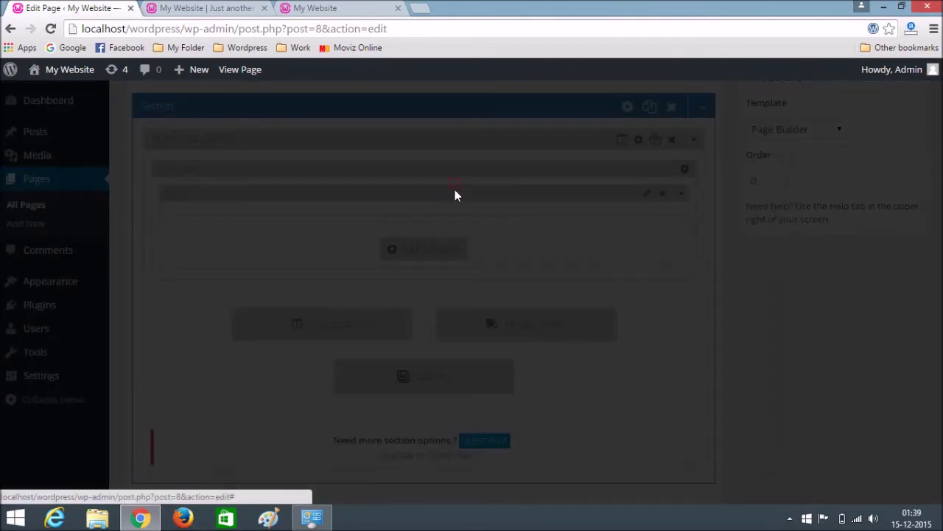
{"action": "key", "text": "ctrl+v"}
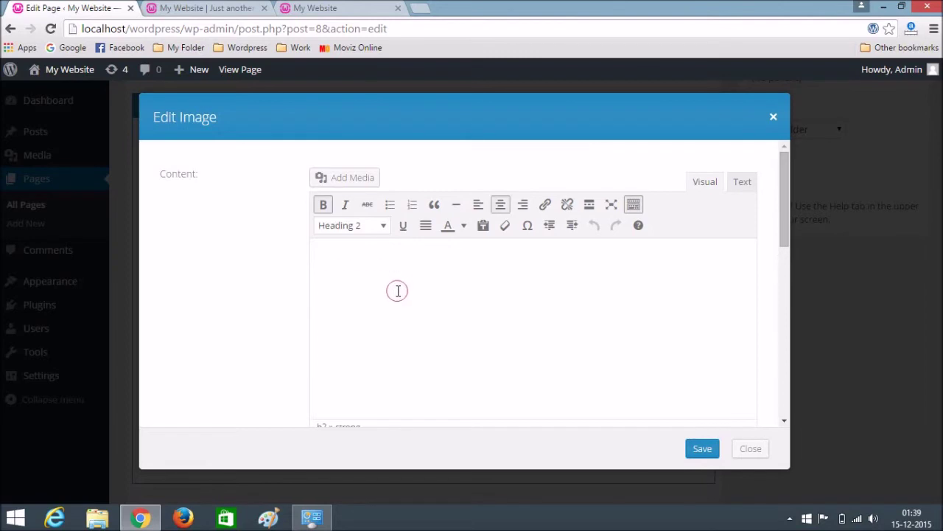
{"action": "triple_click", "coordinate": [420, 274]}
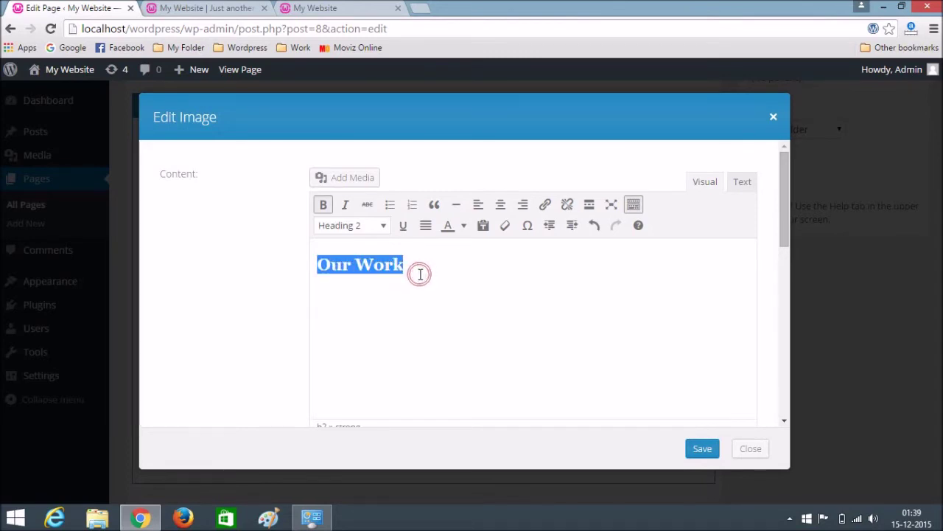
{"action": "key", "text": "BackSpace"}
Copy the heading "Facts & Figures" from the reference website and paste it into the new section's text module
{"action": "left_click", "coordinate": [345, 7]}
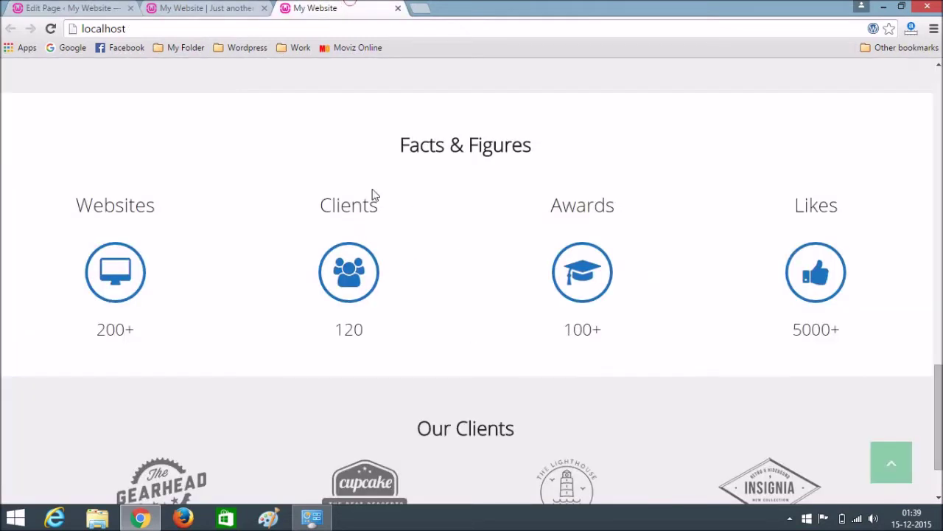
{"action": "left_click_drag", "start_coordinate": [402, 144], "coordinate": [561, 142]}
{"action": "key", "text": "ctrl+c"}
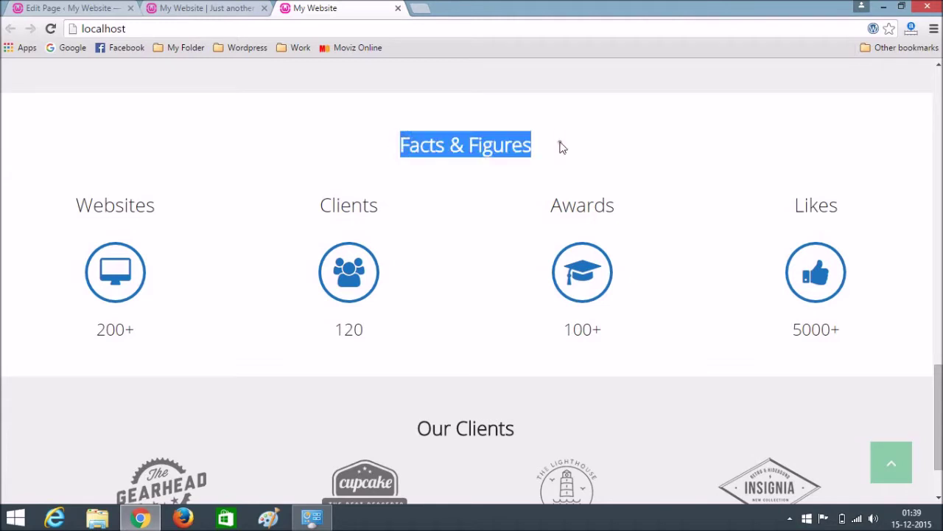
{"action": "left_click", "coordinate": [62, 8]}
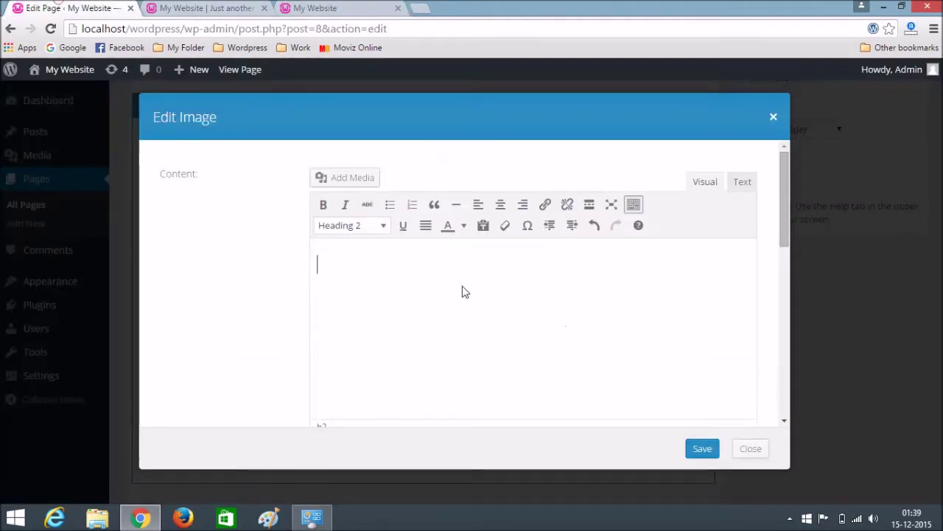
{"action": "key", "text": "ctrl+v"}
Center the Facts & Figures heading and save the text module
{"action": "key", "text": "ctrl+a"}
{"action": "left_click", "coordinate": [499, 204]}
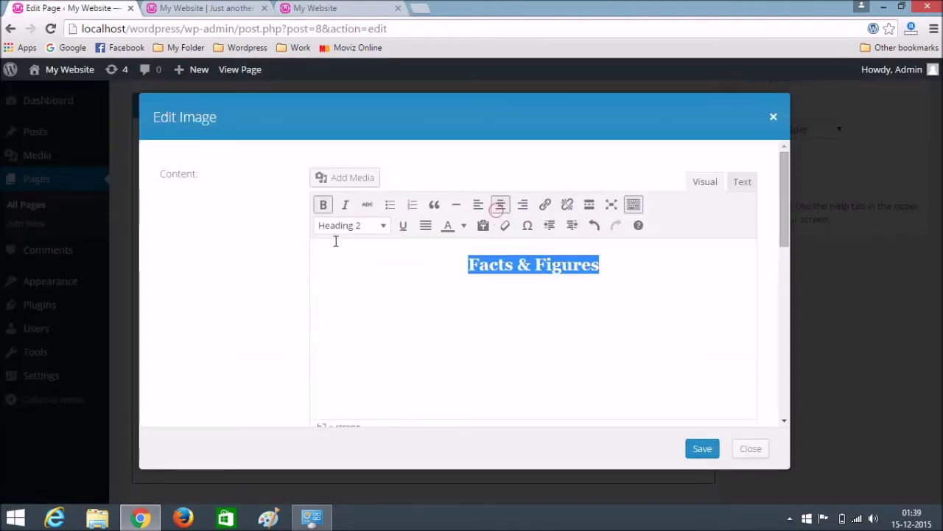
{"action": "left_click", "coordinate": [686, 310]}
{"action": "scroll", "coordinate": [672, 317], "scroll_direction": "down", "scroll_amount": 3}
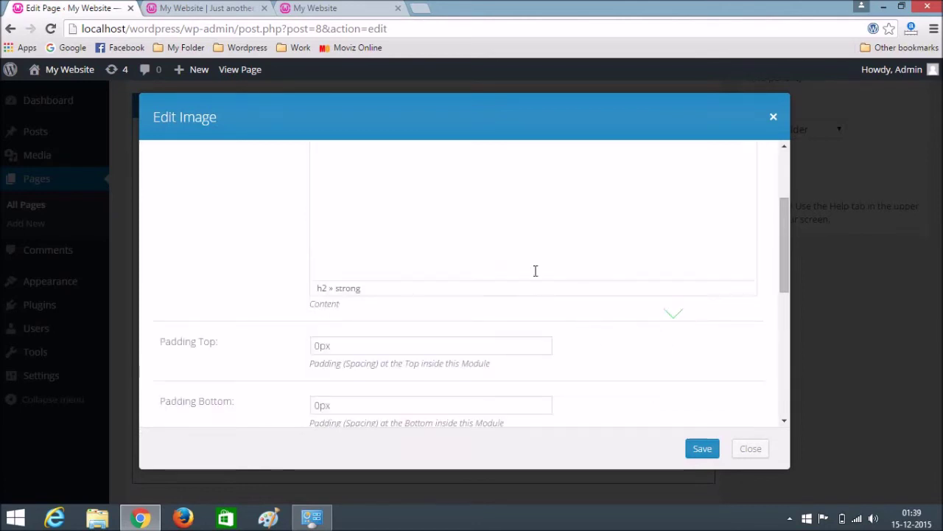
{"action": "scroll", "coordinate": [535, 270], "scroll_direction": "up", "scroll_amount": 3}
{"action": "left_click", "coordinate": [704, 449]}
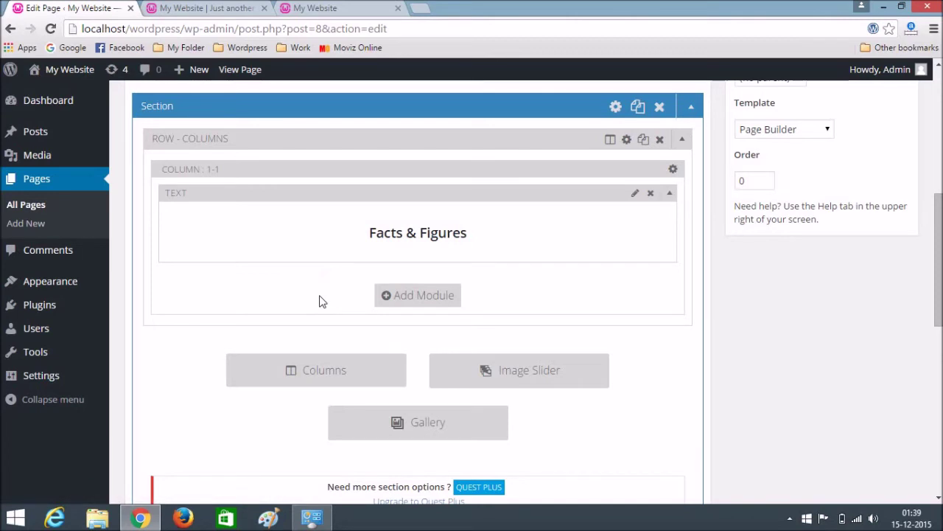
Add columns with the four-column 1/4 layout below the Facts & Figures heading
{"action": "left_click", "coordinate": [322, 370]}
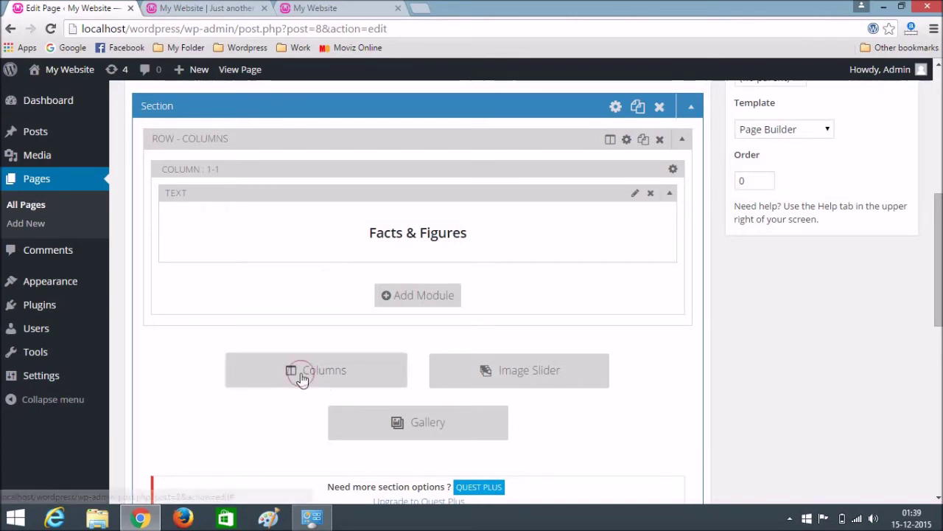
{"action": "scroll", "coordinate": [242, 337], "scroll_direction": "down", "scroll_amount": 1}
{"action": "left_click", "coordinate": [230, 354]}
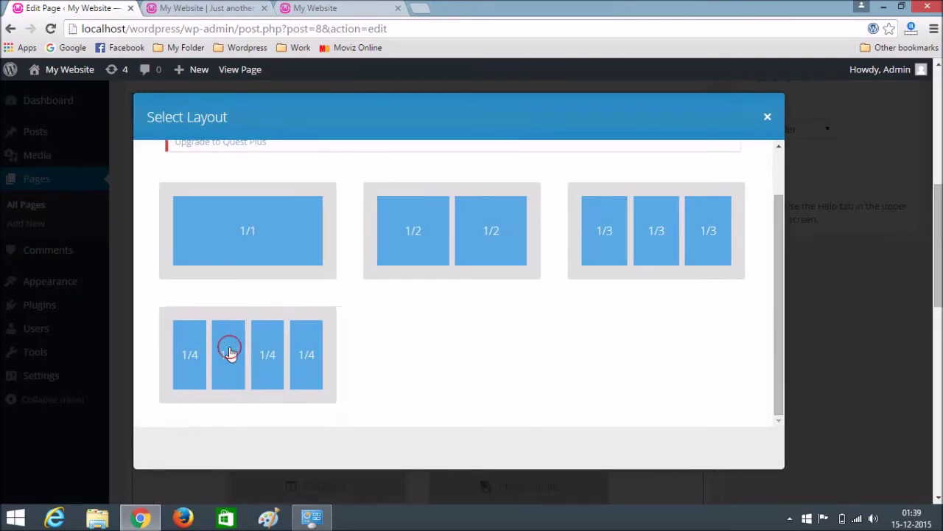
{"action": "scroll", "coordinate": [288, 334], "scroll_direction": "down", "scroll_amount": 2}
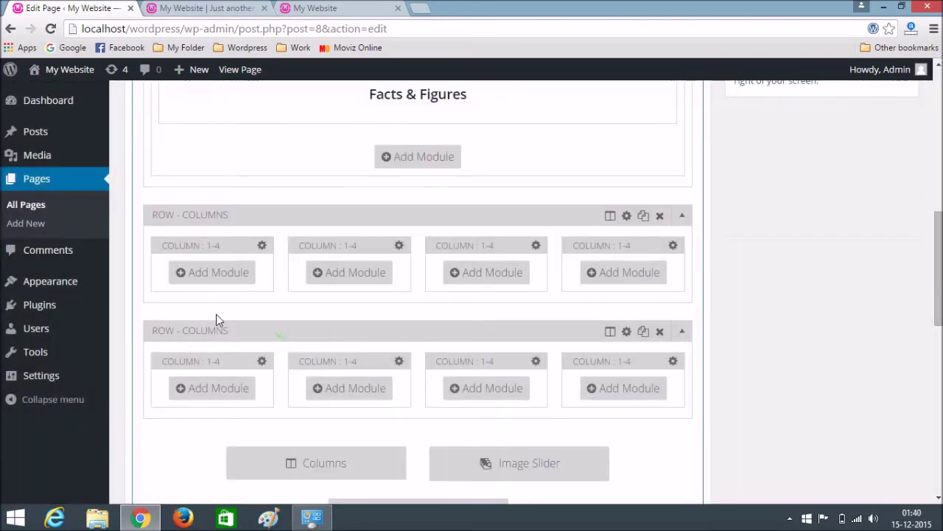
Remove the surplus four-column row directly below the Facts & Figures heading
{"action": "left_click", "coordinate": [212, 274]}
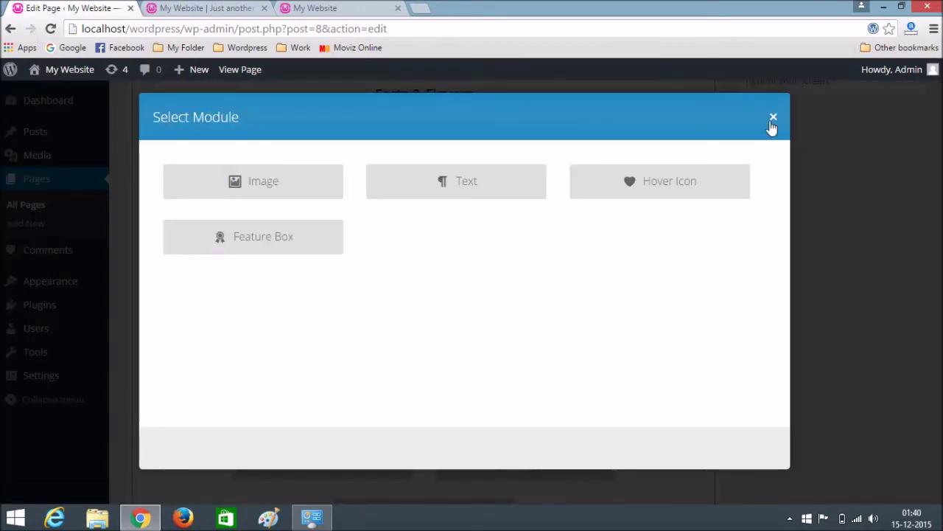
{"action": "left_click", "coordinate": [773, 119]}
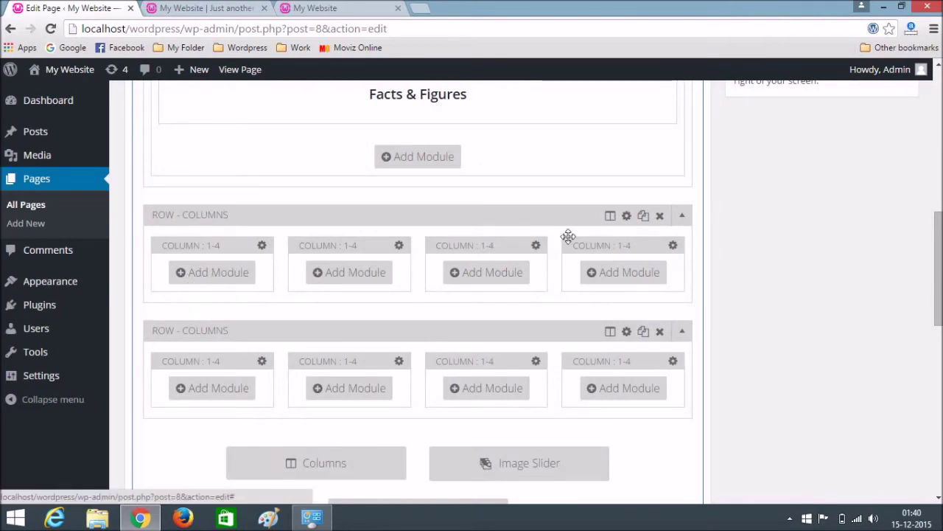
{"action": "left_click", "coordinate": [660, 217]}
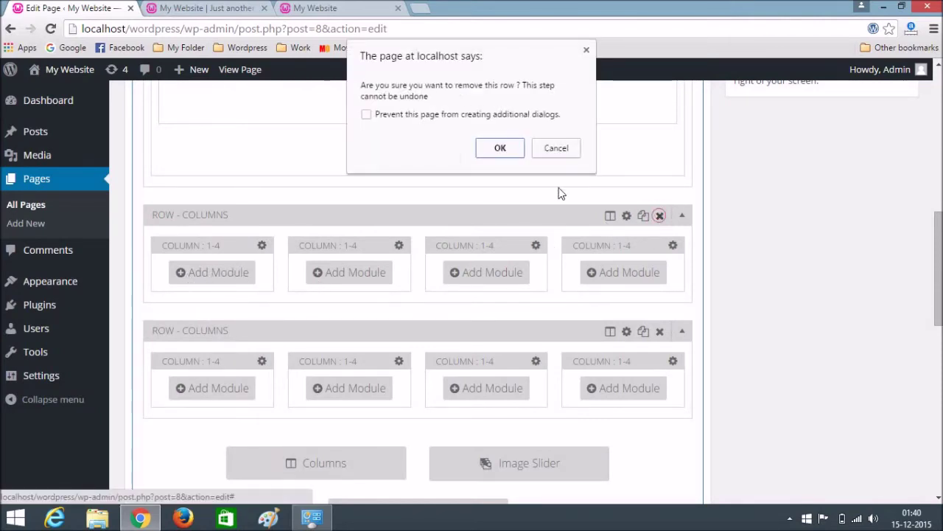
{"action": "left_click", "coordinate": [492, 150]}
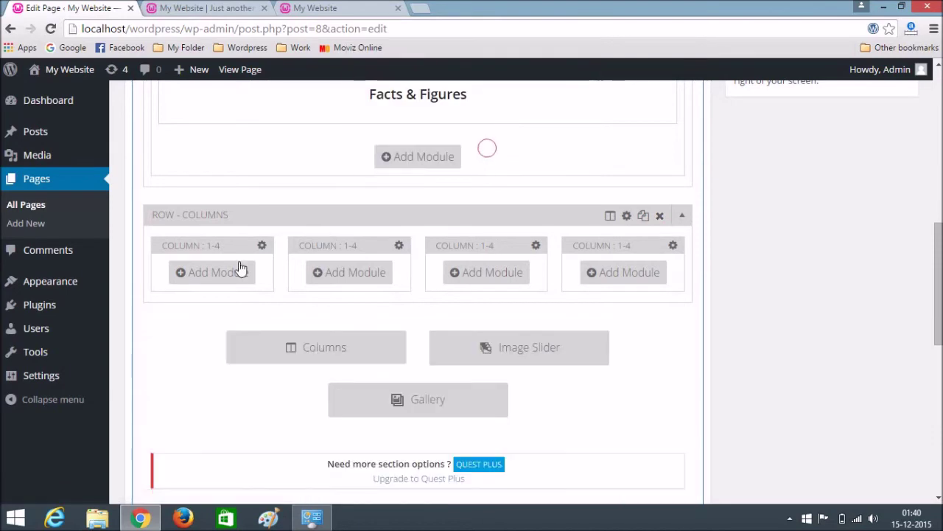
Insert a Text module in the first 1/4 column and paste the "Websites" heading copied from the reference website
{"action": "left_click", "coordinate": [212, 272]}
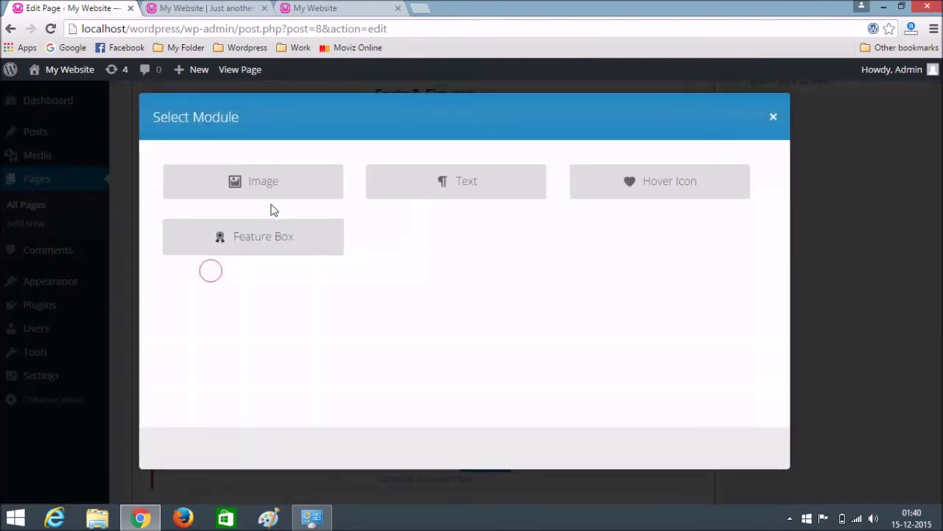
{"action": "left_click", "coordinate": [472, 182]}
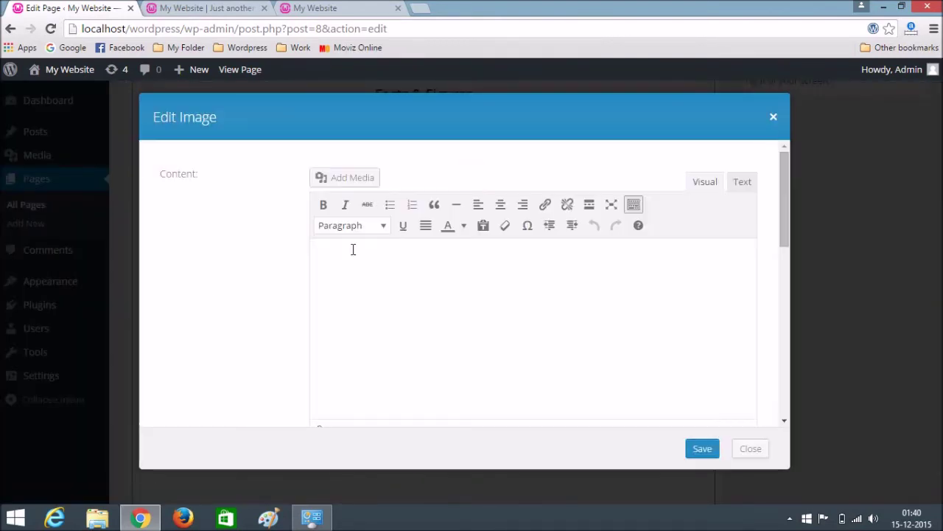
{"action": "left_click", "coordinate": [324, 7]}
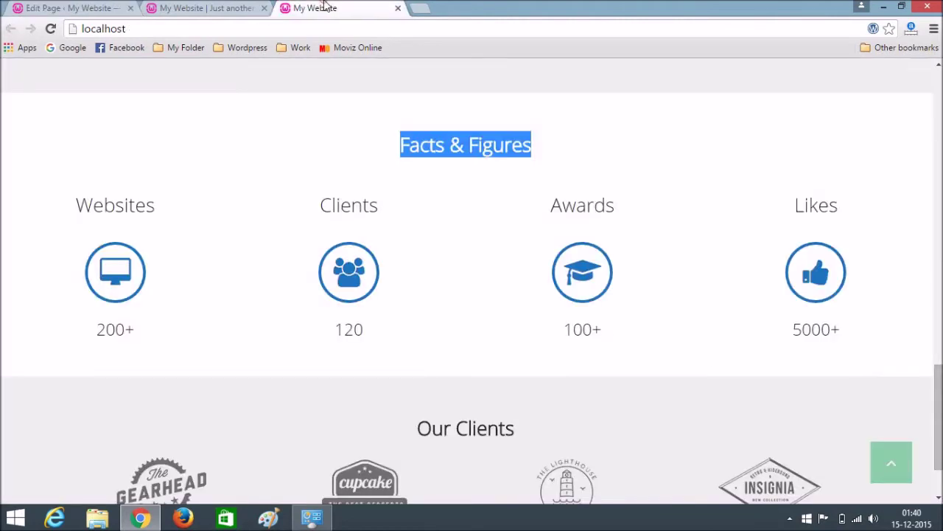
{"action": "left_click_drag", "start_coordinate": [83, 200], "coordinate": [173, 205]}
{"action": "key", "text": "ctrl+c"}
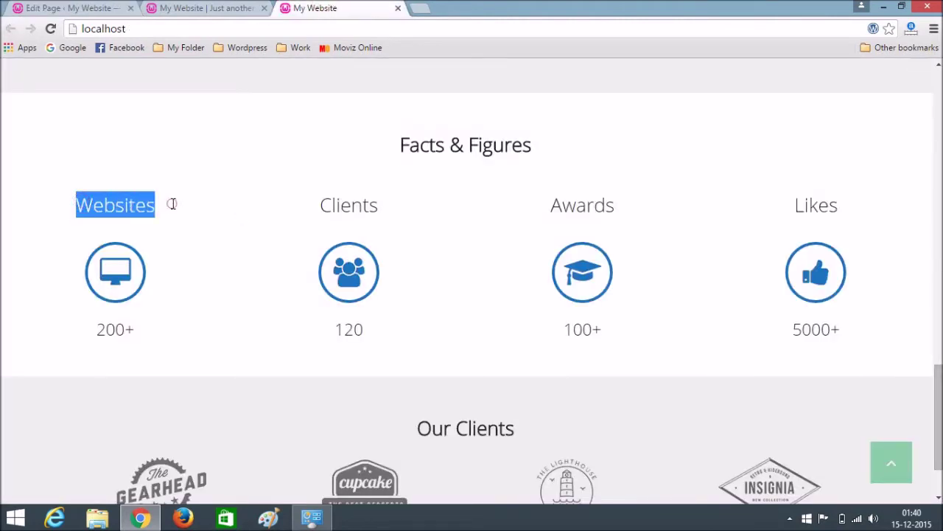
{"action": "left_click", "coordinate": [58, 6]}
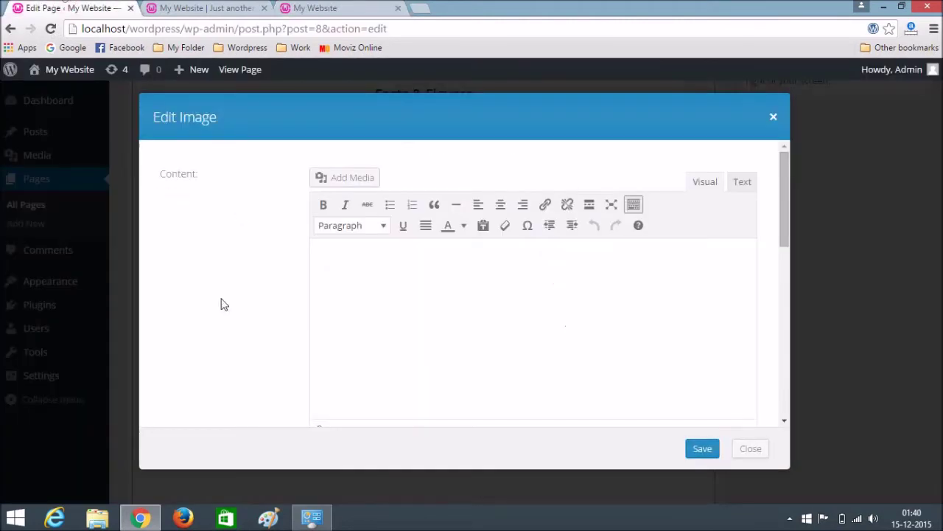
{"action": "left_click", "coordinate": [422, 299]}
{"action": "key", "text": "ctrl+v"}
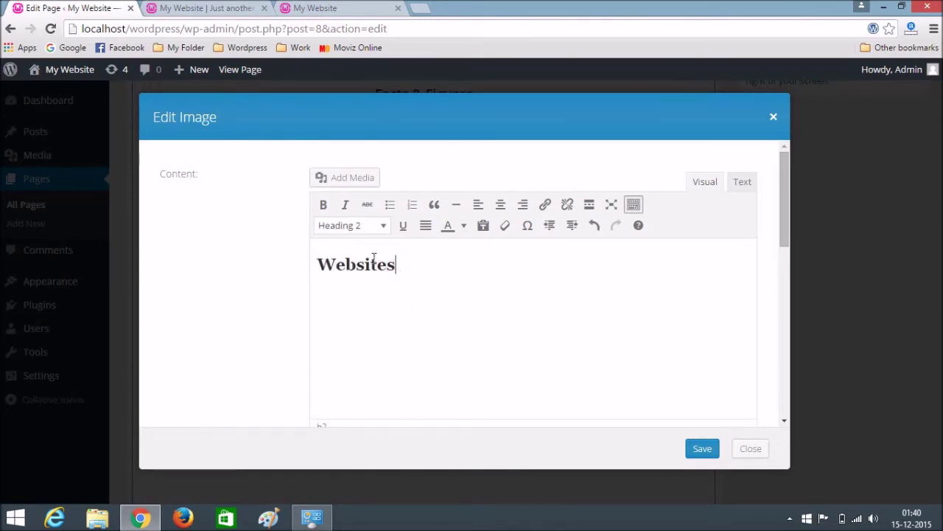
Center the Websites heading and save the text module in the first 1/4 column
{"action": "left_click", "coordinate": [500, 204]}
{"action": "left_click", "coordinate": [693, 454]}
{"action": "left_click", "coordinate": [693, 449]}
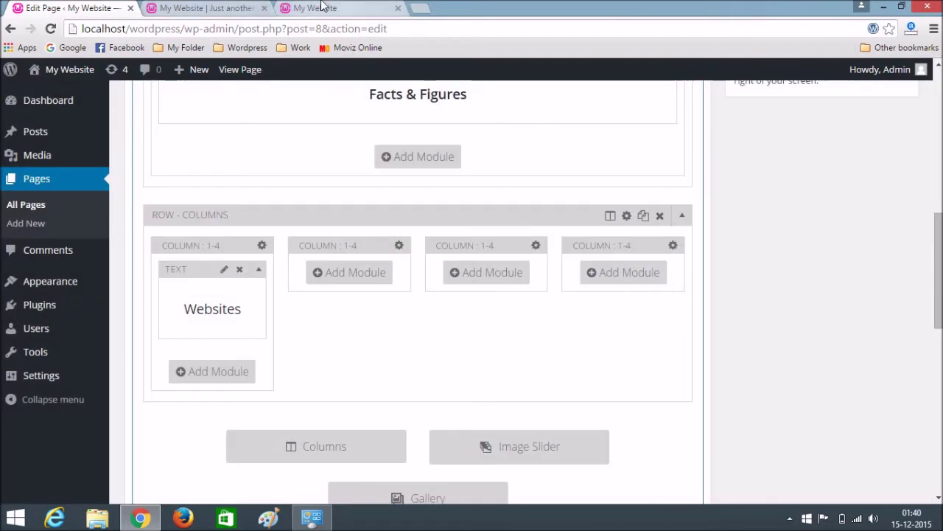
Add a Text module with the centered heading "Clients", copied from the reference website, to the second 1/4 column and save it
{"action": "left_click", "coordinate": [314, 8]}
{"action": "left_click_drag", "start_coordinate": [327, 204], "coordinate": [387, 211]}
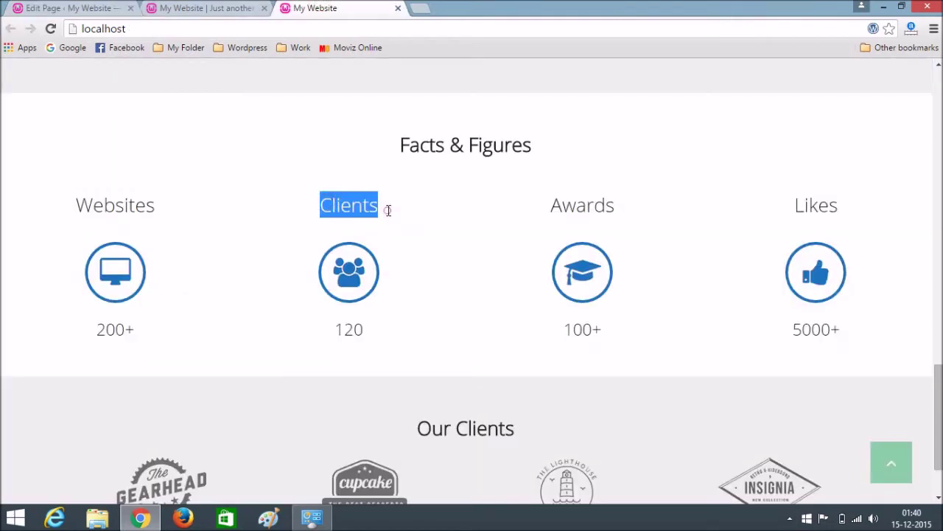
{"action": "left_click", "coordinate": [76, 6]}
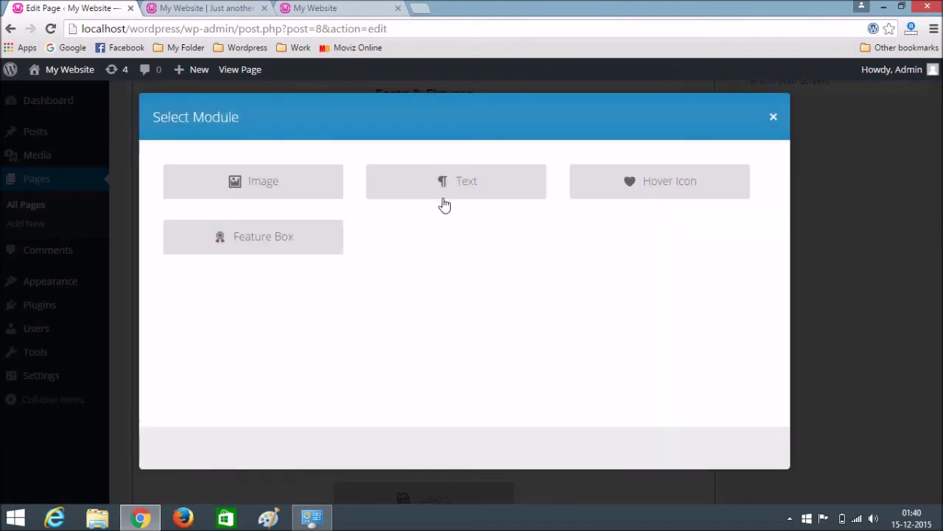
{"action": "left_click", "coordinate": [445, 199]}
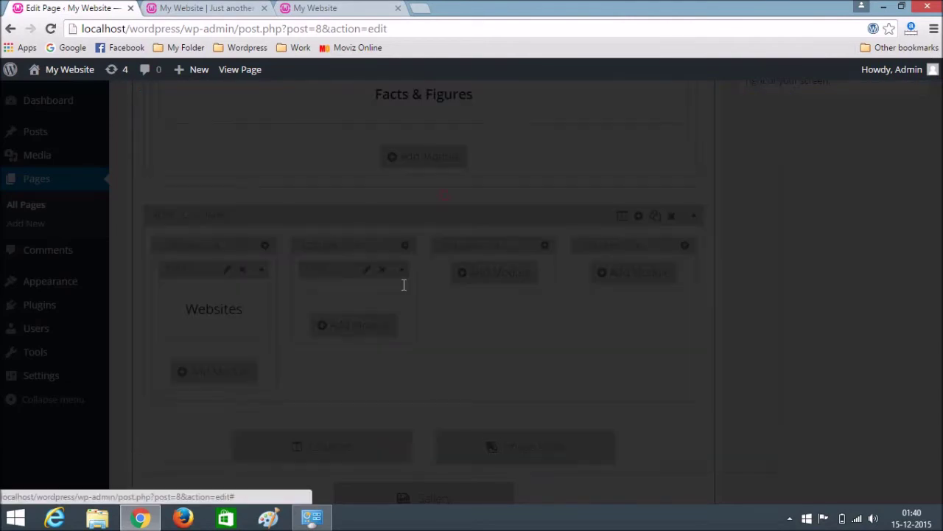
{"action": "left_click", "coordinate": [370, 274]}
{"action": "type", "text": "Clients"}
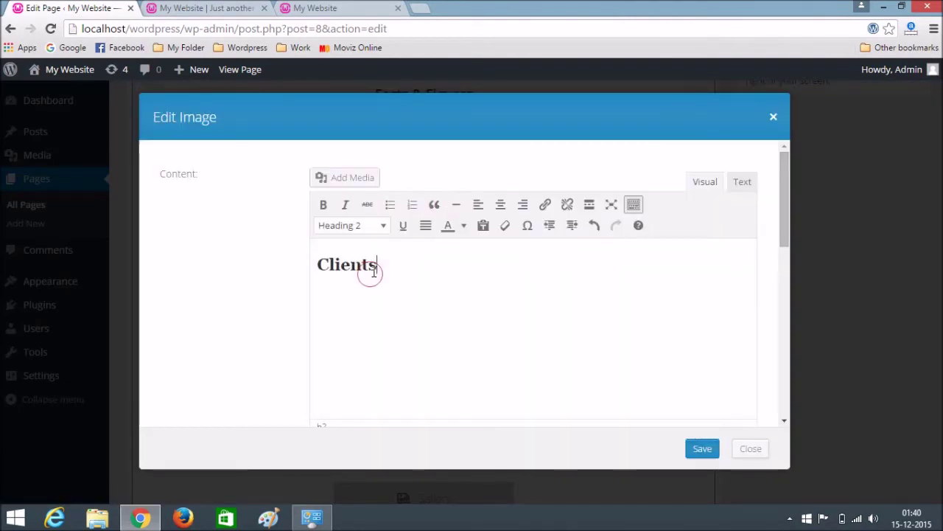
{"action": "left_click", "coordinate": [500, 206]}
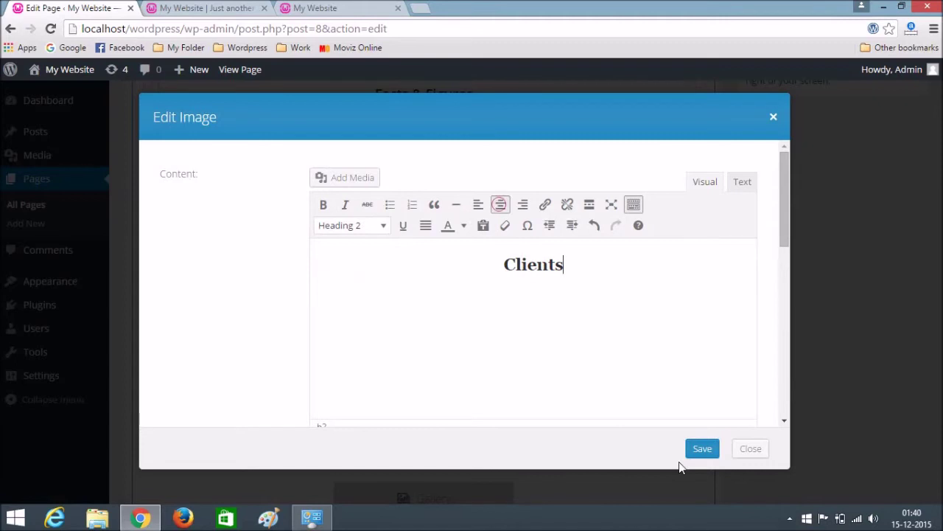
{"action": "left_click", "coordinate": [701, 449]}
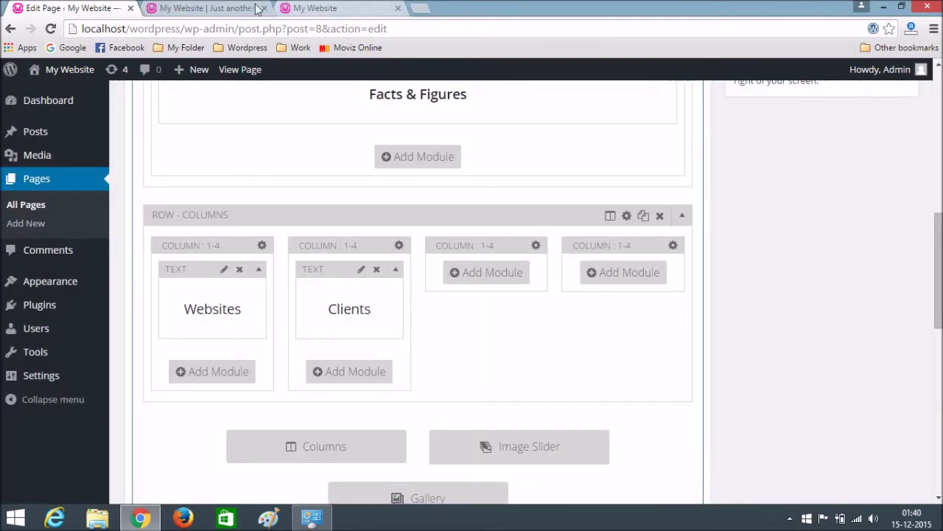
Add a Text module with the centered heading "Awards", copied from the reference website, to the third 1/4 column and save it
{"action": "left_click", "coordinate": [317, 8]}
{"action": "left_click_drag", "start_coordinate": [547, 205], "coordinate": [661, 206]}
{"action": "key", "text": "ctrl+c"}
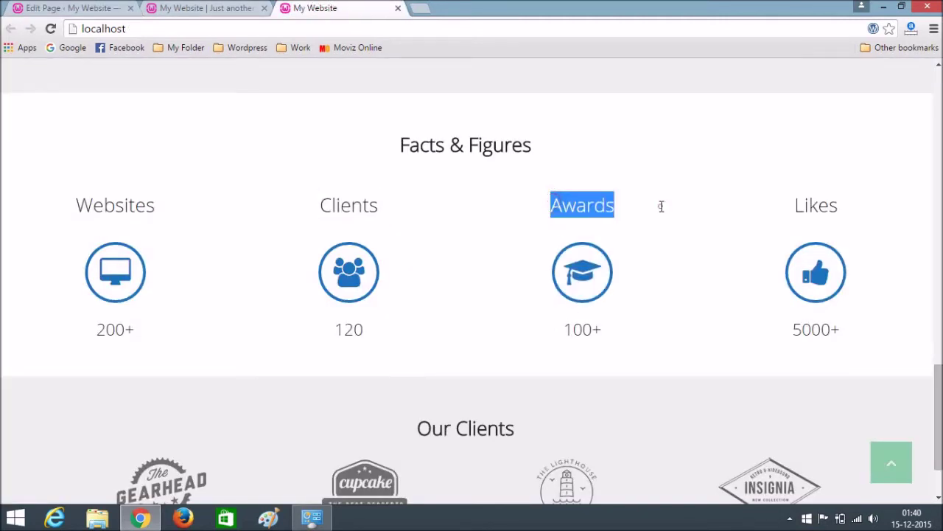
{"action": "left_click", "coordinate": [67, 8]}
{"action": "left_click", "coordinate": [486, 272]}
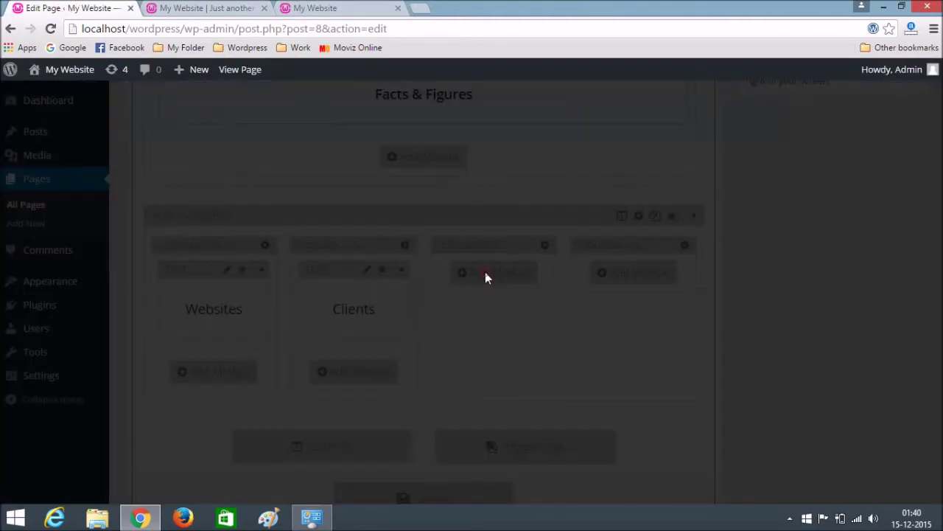
{"action": "left_click", "coordinate": [457, 190]}
{"action": "left_click", "coordinate": [478, 269]}
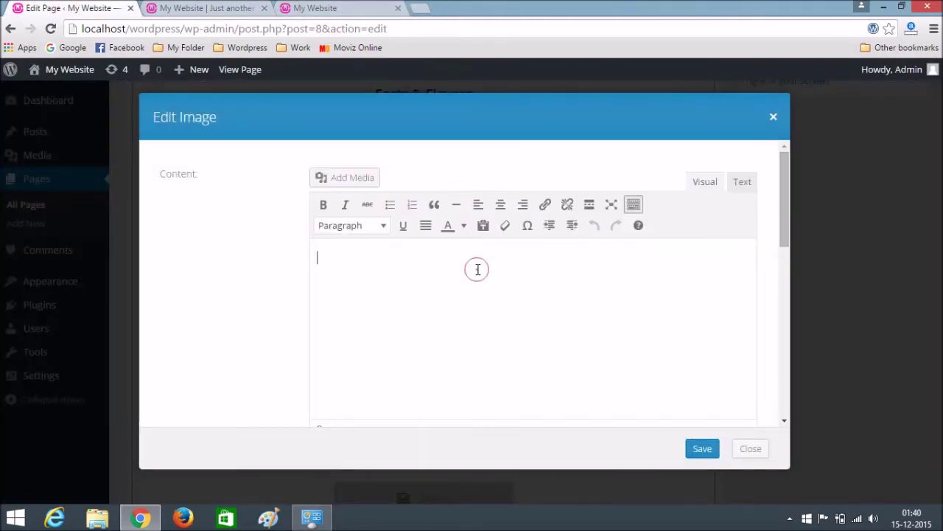
{"action": "key", "text": "ctrl+v"}
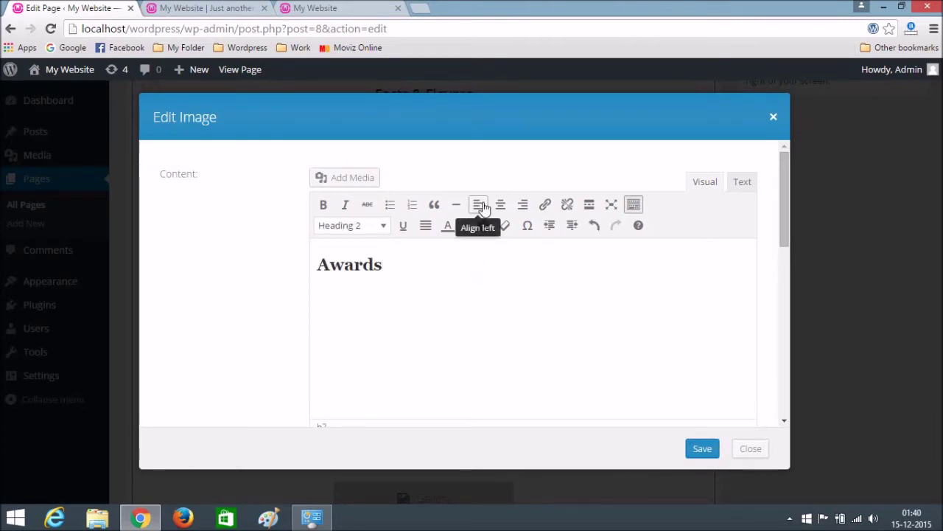
{"action": "left_click", "coordinate": [500, 204]}
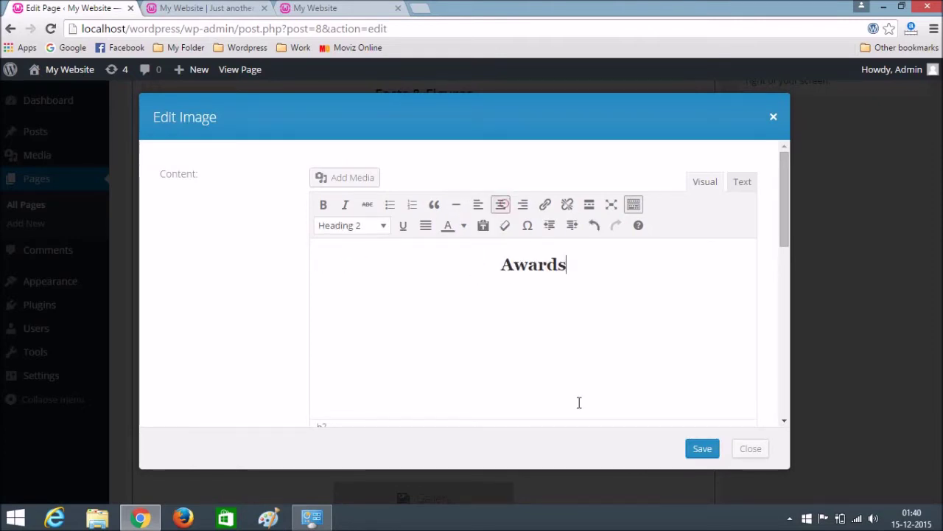
{"action": "left_click", "coordinate": [701, 449]}
Add a Text module with the centered heading "Likes", copied from the reference website, to the fourth 1/4 column and save it
{"action": "key", "text": "ctrl+3"}
{"action": "left_click_drag", "start_coordinate": [792, 206], "coordinate": [863, 222]}
{"action": "key", "text": "ctrl+c"}
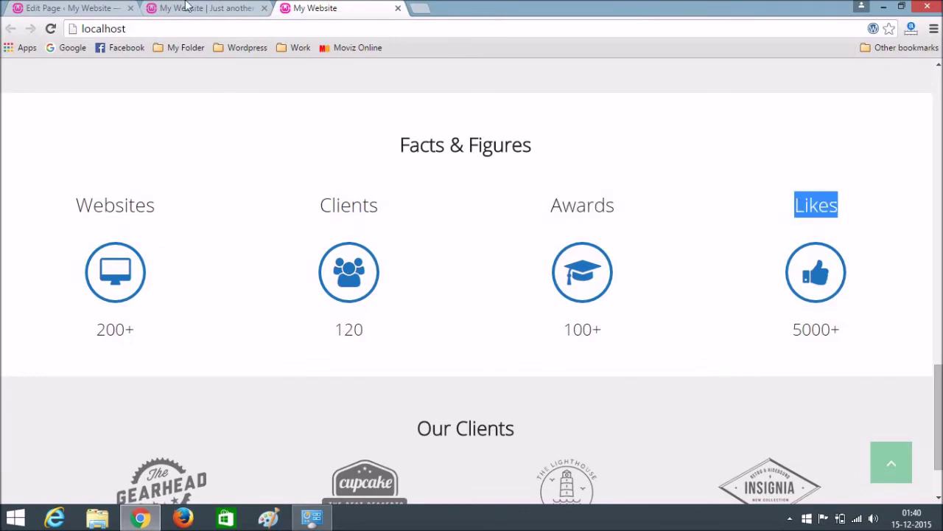
{"action": "left_click", "coordinate": [65, 8]}
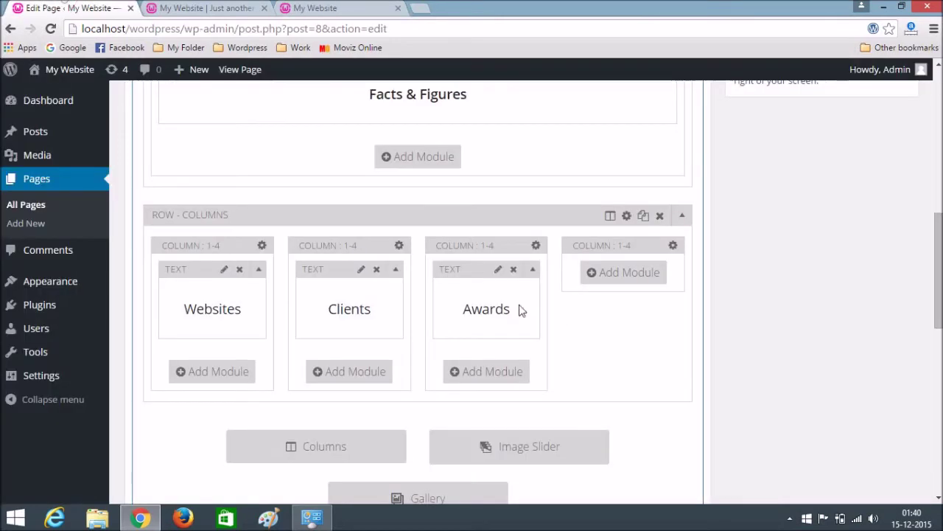
{"action": "left_click", "coordinate": [628, 274]}
{"action": "left_click", "coordinate": [458, 191]}
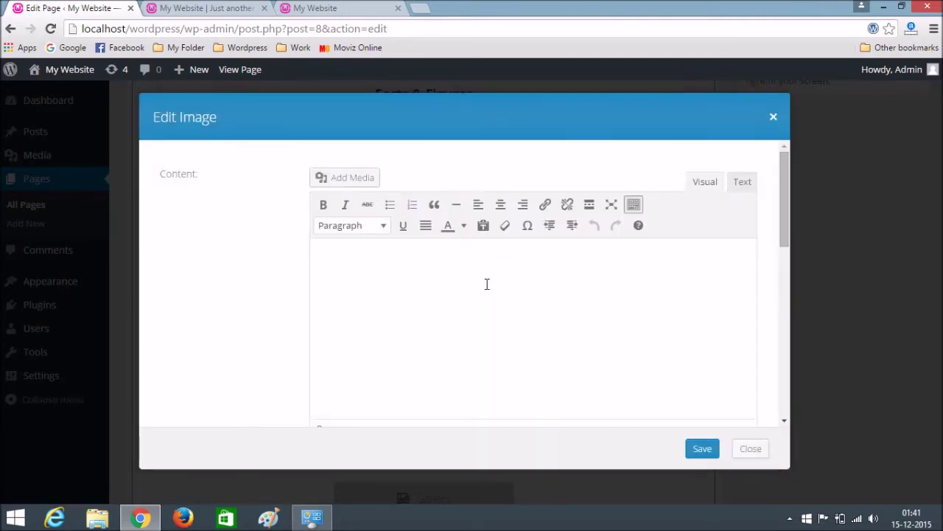
{"action": "key", "text": "ctrl+v"}
{"action": "left_click", "coordinate": [501, 204]}
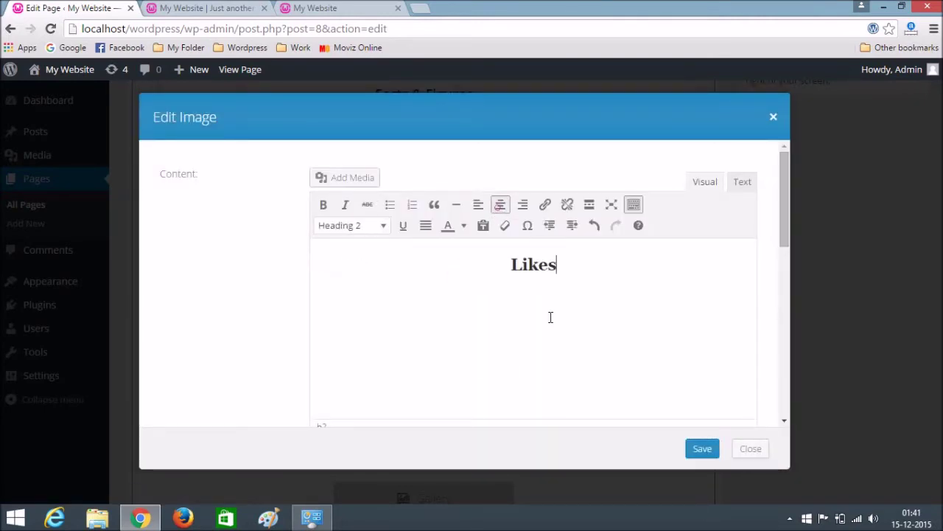
{"action": "left_click", "coordinate": [700, 449]}
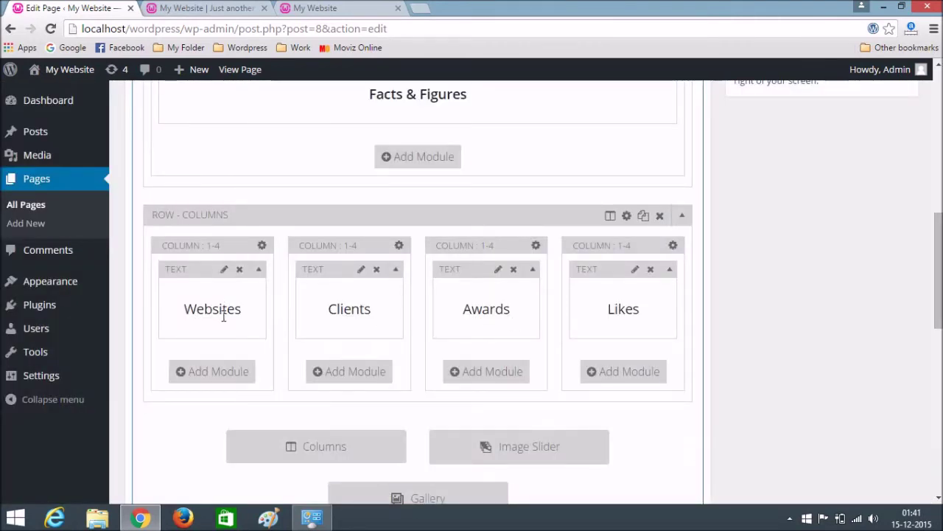
Insert a Hover Icon module below the Websites heading and choose the desktop monitor icon for it
{"action": "left_click", "coordinate": [206, 376]}
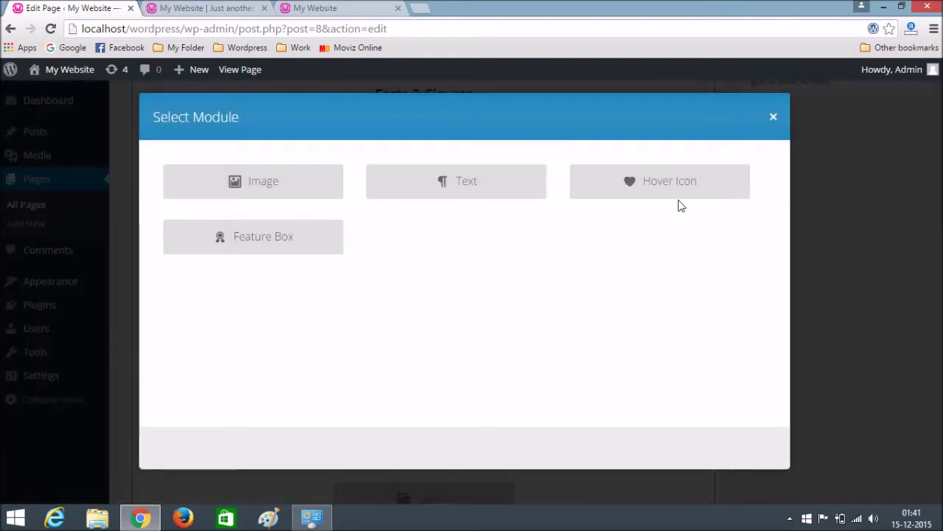
{"action": "left_click", "coordinate": [706, 190]}
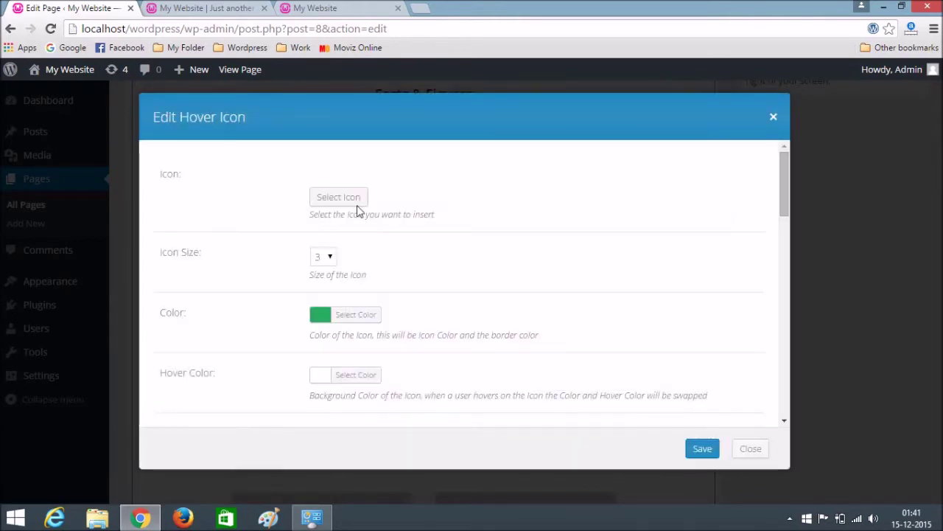
{"action": "left_click", "coordinate": [348, 204]}
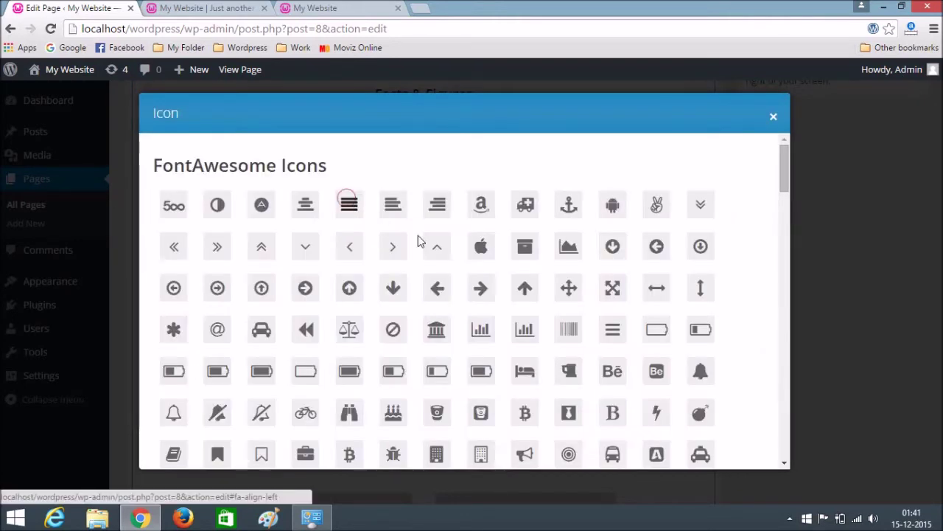
{"action": "scroll", "coordinate": [261, 346], "scroll_direction": "down", "scroll_amount": 2}
{"action": "scroll", "coordinate": [251, 355], "scroll_direction": "down", "scroll_amount": 1}
{"action": "scroll", "coordinate": [224, 326], "scroll_direction": "down", "scroll_amount": 2}
{"action": "scroll", "coordinate": [231, 358], "scroll_direction": "up", "scroll_amount": 2}
{"action": "scroll", "coordinate": [225, 317], "scroll_direction": "up", "scroll_amount": 3}
{"action": "scroll", "coordinate": [236, 328], "scroll_direction": "down", "scroll_amount": 3}
{"action": "scroll", "coordinate": [236, 333], "scroll_direction": "down", "scroll_amount": 6}
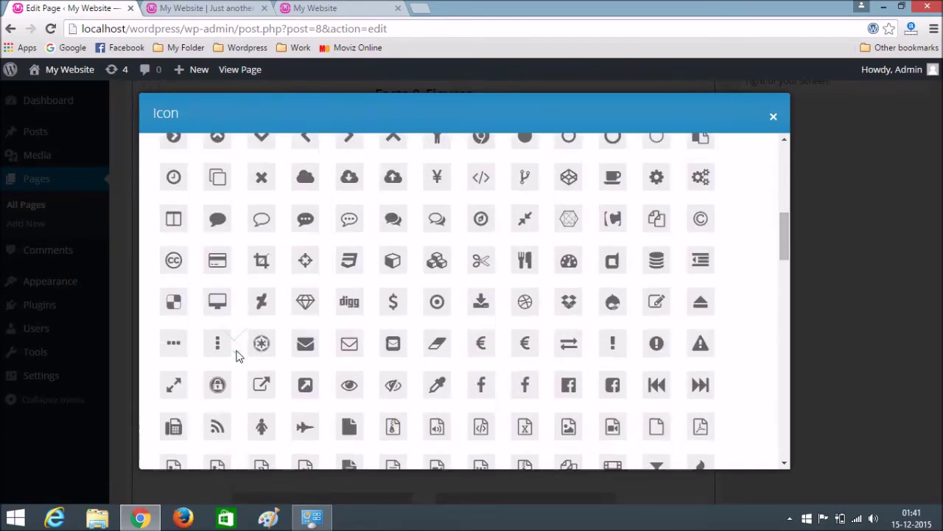
{"action": "left_click", "coordinate": [221, 301]}
Set the monitor icon's size to 4 and its color to the preset blue #1e73be
{"action": "left_click", "coordinate": [329, 263]}
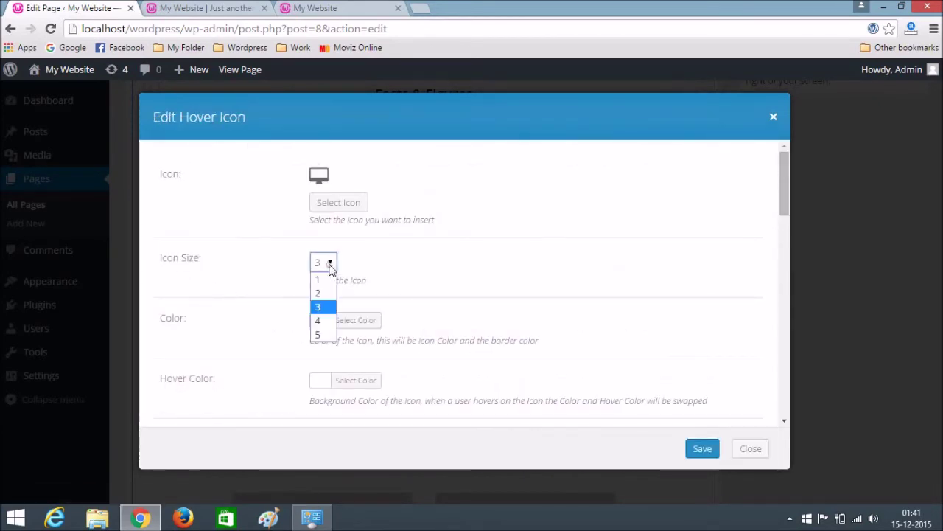
{"action": "left_click", "coordinate": [321, 321]}
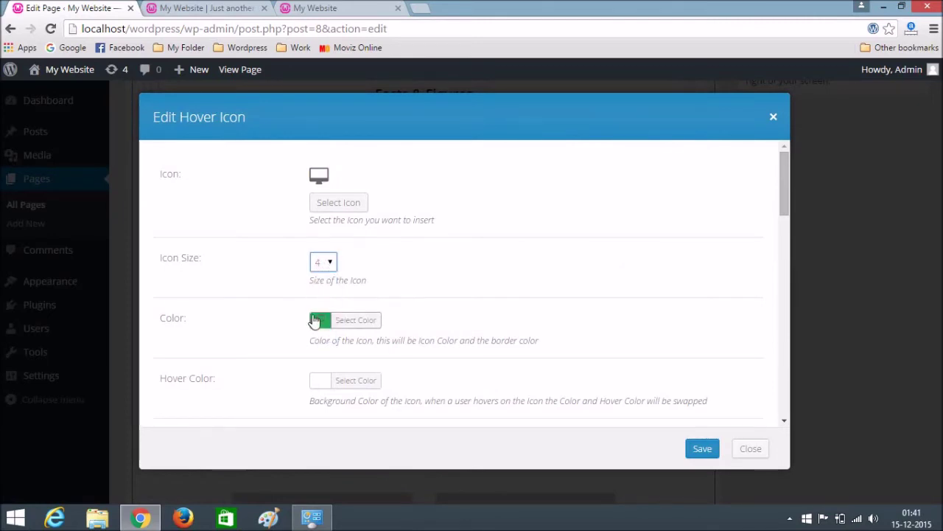
{"action": "left_click", "coordinate": [369, 322]}
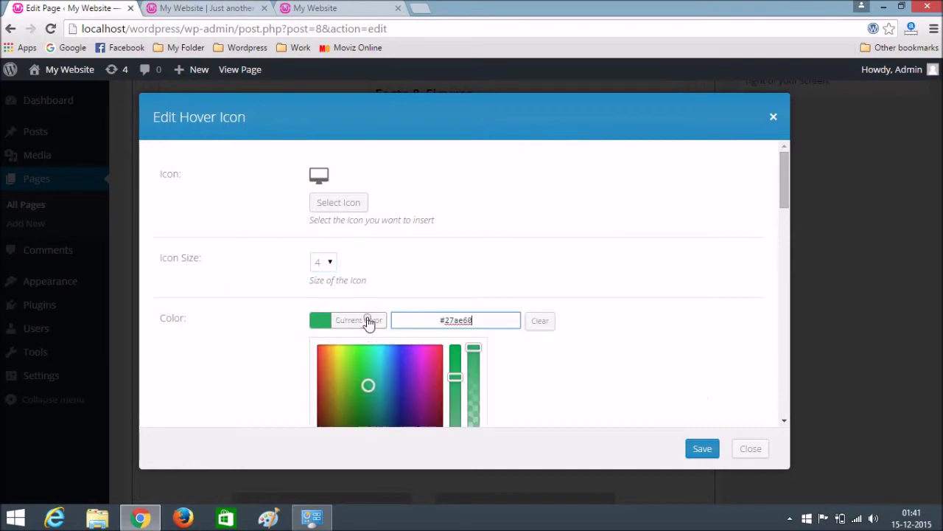
{"action": "scroll", "coordinate": [398, 333], "scroll_direction": "down", "scroll_amount": 2}
{"action": "left_click", "coordinate": [420, 341]}
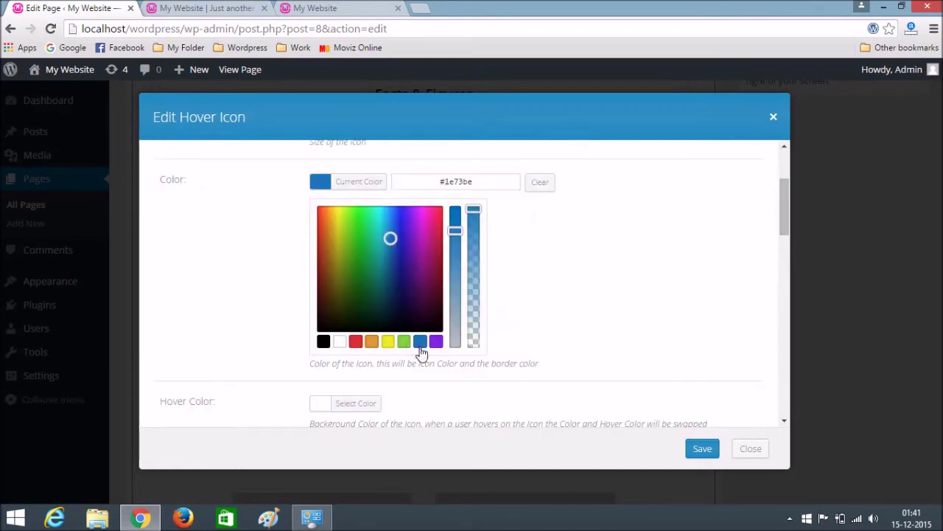
Fill in the icon title with "200+" copied from the reference website's Websites column and save the Hover Icon module
{"action": "scroll", "coordinate": [578, 350], "scroll_direction": "down", "scroll_amount": 6}
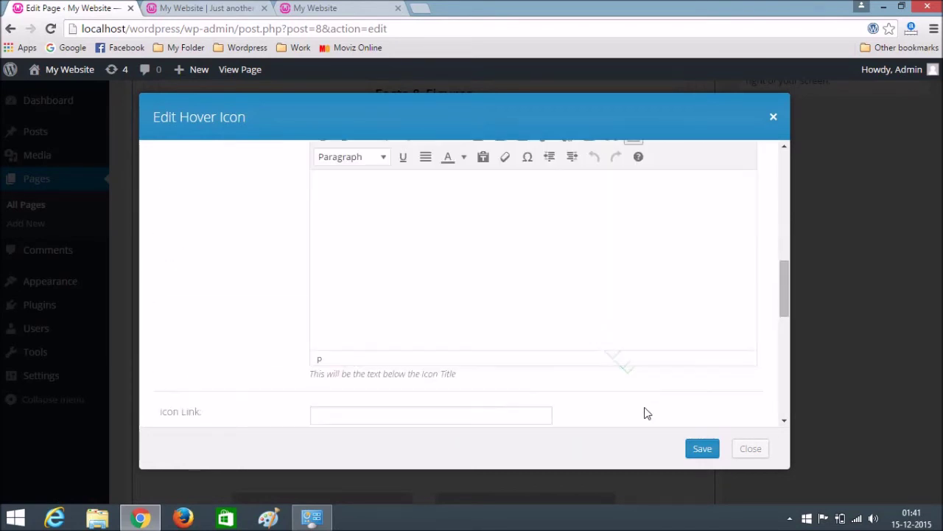
{"action": "scroll", "coordinate": [310, 254], "scroll_direction": "up", "scroll_amount": 2}
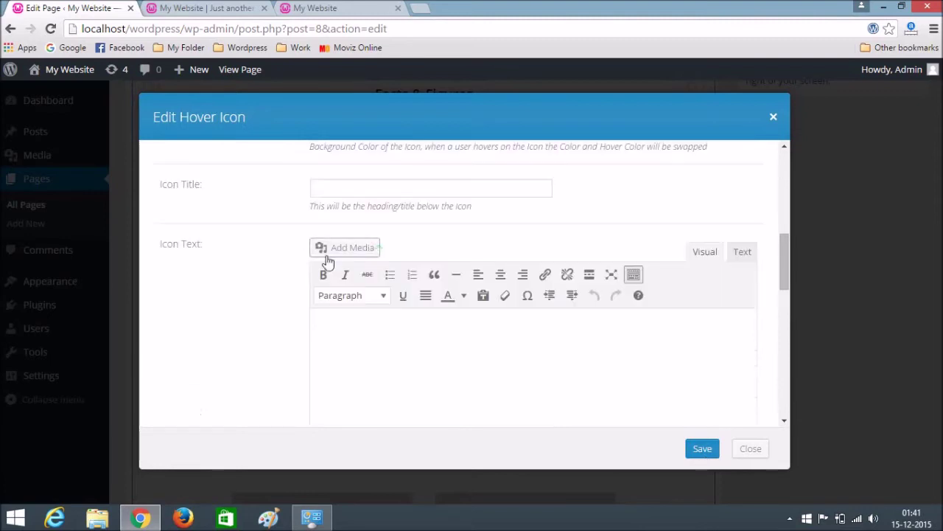
{"action": "scroll", "coordinate": [334, 198], "scroll_direction": "down", "scroll_amount": 2}
{"action": "scroll", "coordinate": [252, 251], "scroll_direction": "up", "scroll_amount": 3}
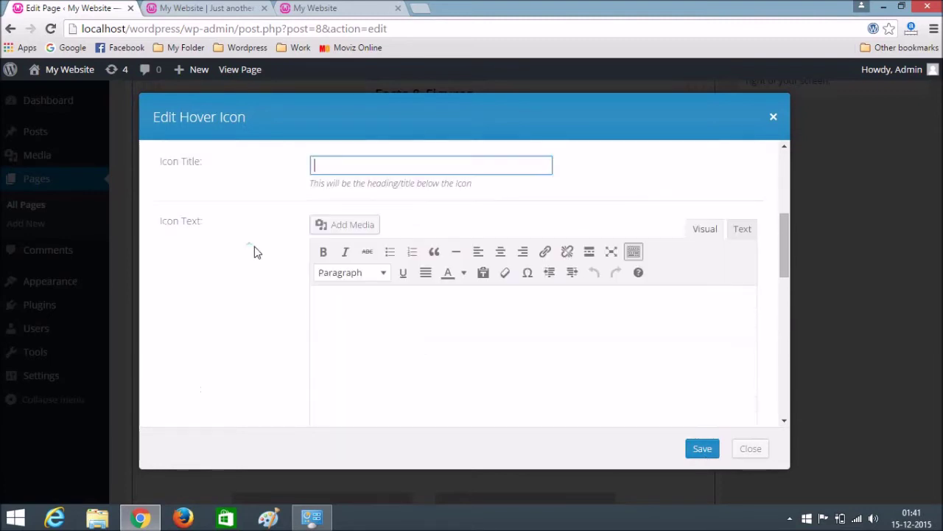
{"action": "left_click", "coordinate": [335, 8]}
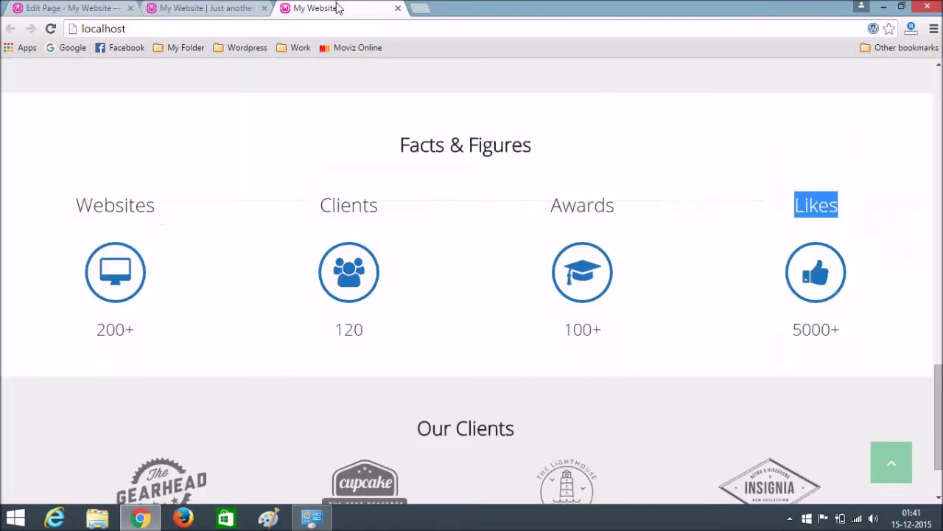
{"action": "left_click", "coordinate": [100, 329]}
{"action": "left_click_drag", "start_coordinate": [100, 330], "coordinate": [137, 333]}
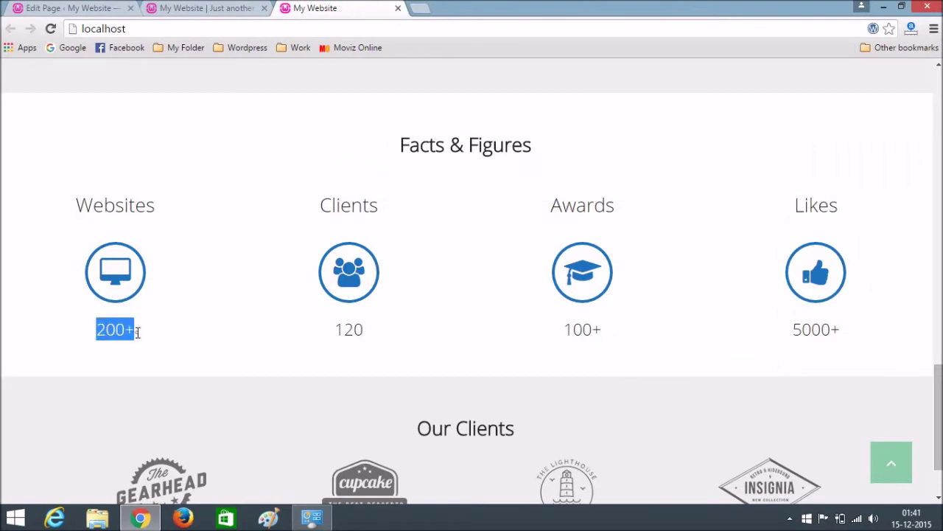
{"action": "left_click", "coordinate": [7, 7]}
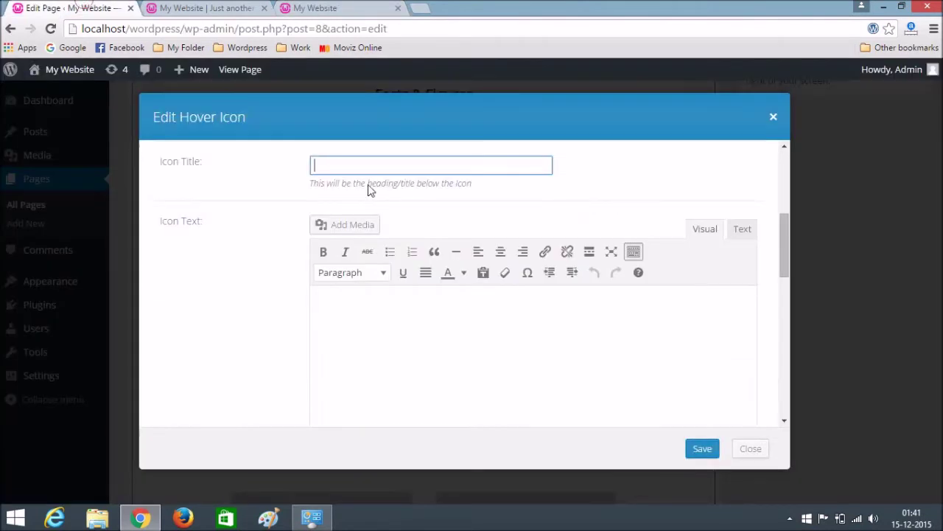
{"action": "left_click", "coordinate": [700, 449]}
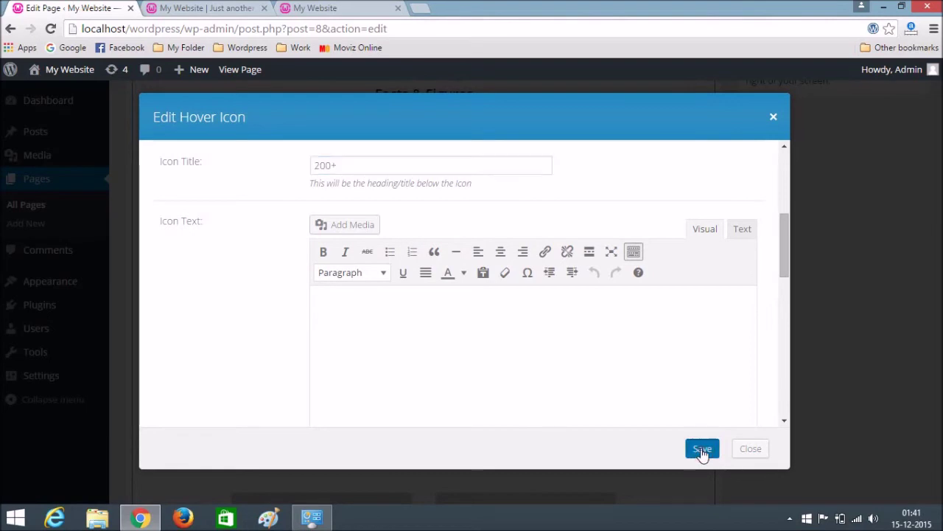
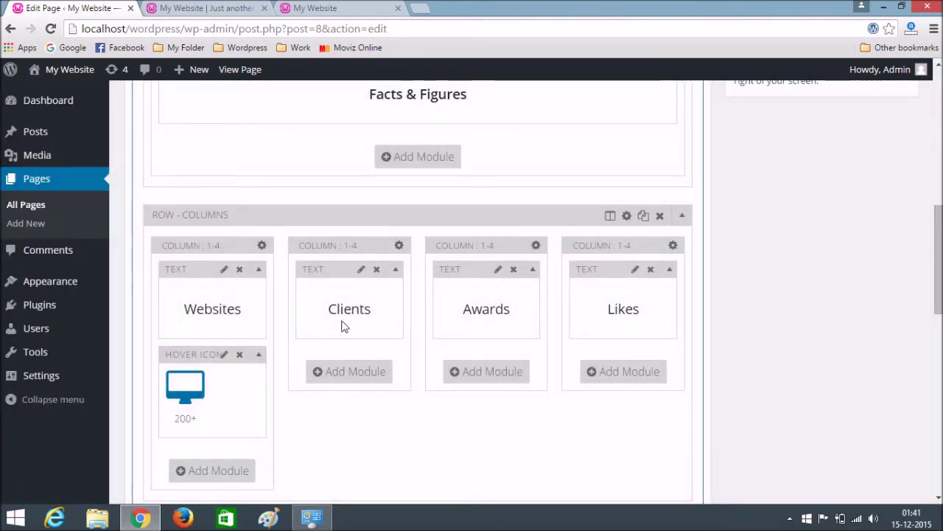
Insert a Hover Icon module below the Clients heading and choose the group of people icon for it
{"action": "left_click", "coordinate": [343, 372]}
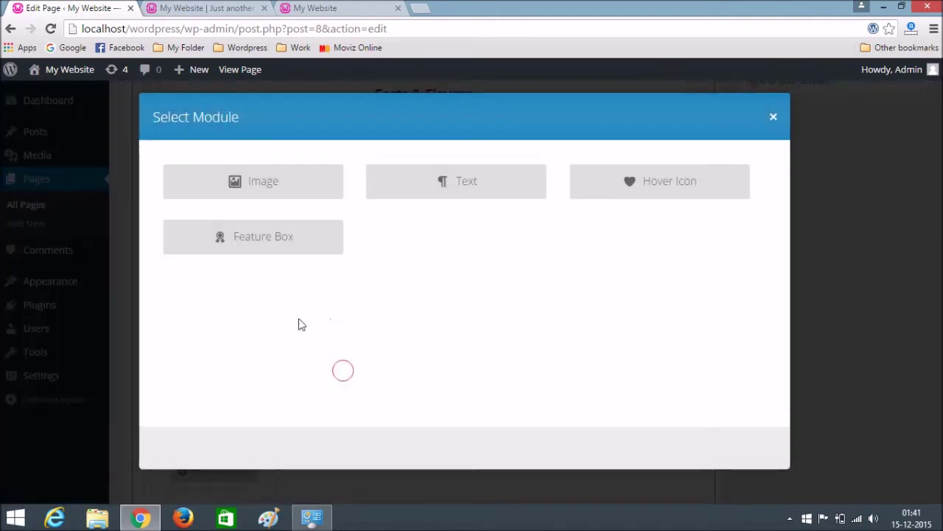
{"action": "left_click", "coordinate": [627, 194]}
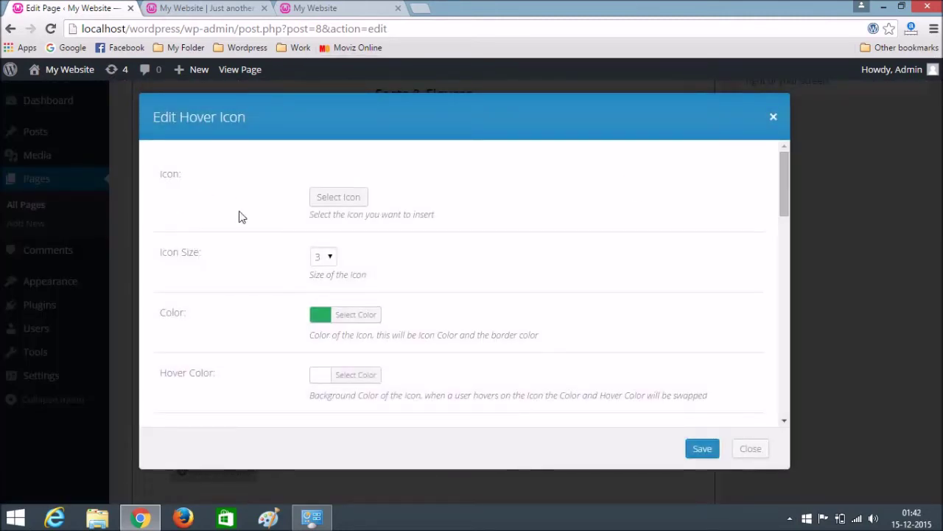
{"action": "left_click", "coordinate": [339, 197]}
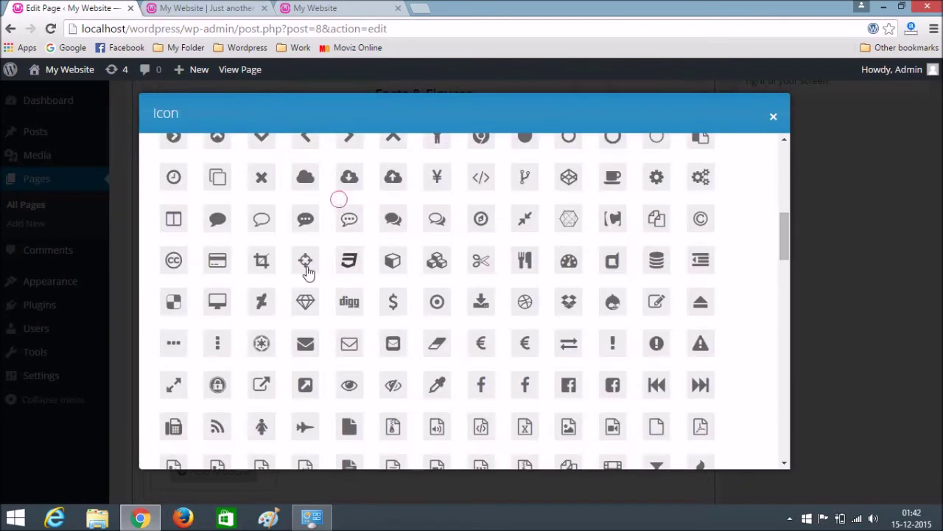
{"action": "scroll", "coordinate": [442, 346], "scroll_direction": "down", "scroll_amount": 1}
{"action": "scroll", "coordinate": [436, 333], "scroll_direction": "down", "scroll_amount": 4}
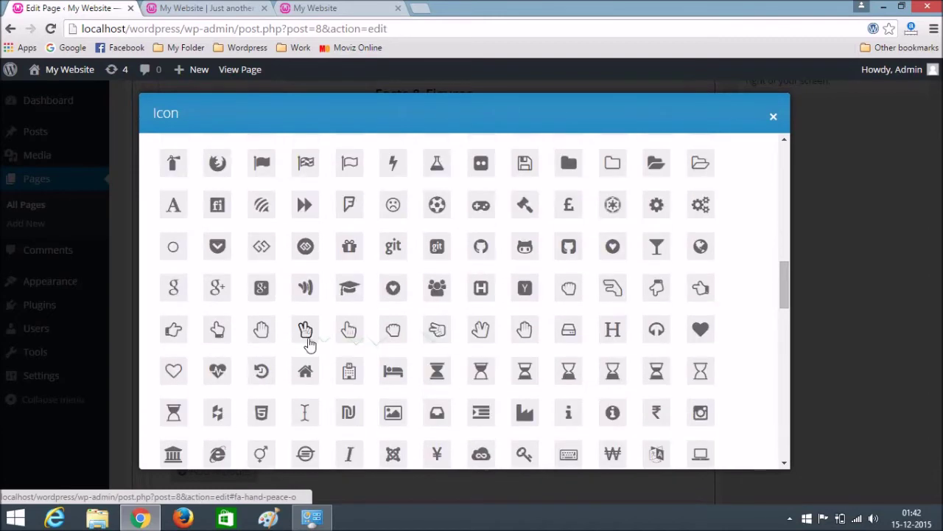
{"action": "left_click", "coordinate": [437, 289]}
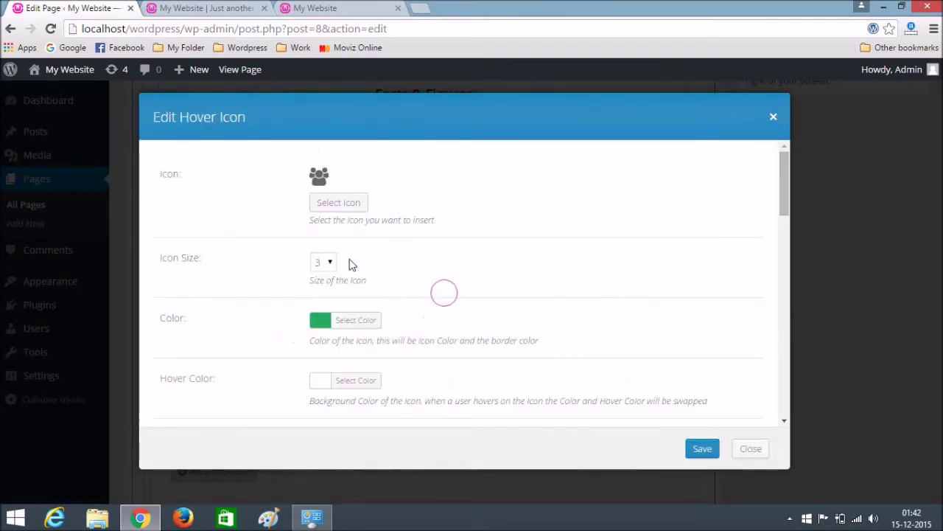
Set the people icon's size to 4 and its color to the preset blue
{"action": "left_click", "coordinate": [329, 262]}
{"action": "left_click", "coordinate": [317, 320]}
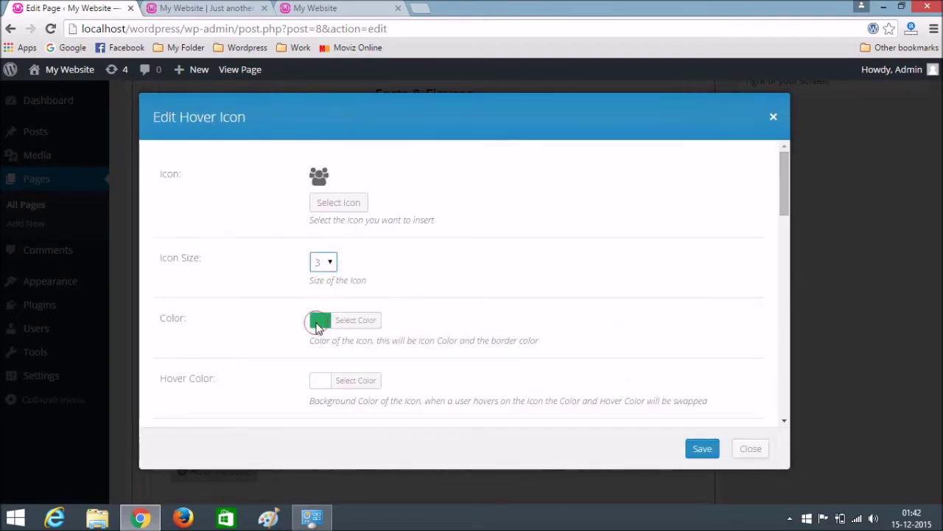
{"action": "left_click", "coordinate": [349, 324]}
{"action": "scroll", "coordinate": [426, 300], "scroll_direction": "down", "scroll_amount": 2}
{"action": "left_click", "coordinate": [421, 339]}
{"action": "scroll", "coordinate": [516, 309], "scroll_direction": "down", "scroll_amount": 1}
{"action": "left_click", "coordinate": [515, 309]}
Enter "100+" as the icon title for the Clients column and save the Hover Icon module
{"action": "left_click", "coordinate": [347, 255]}
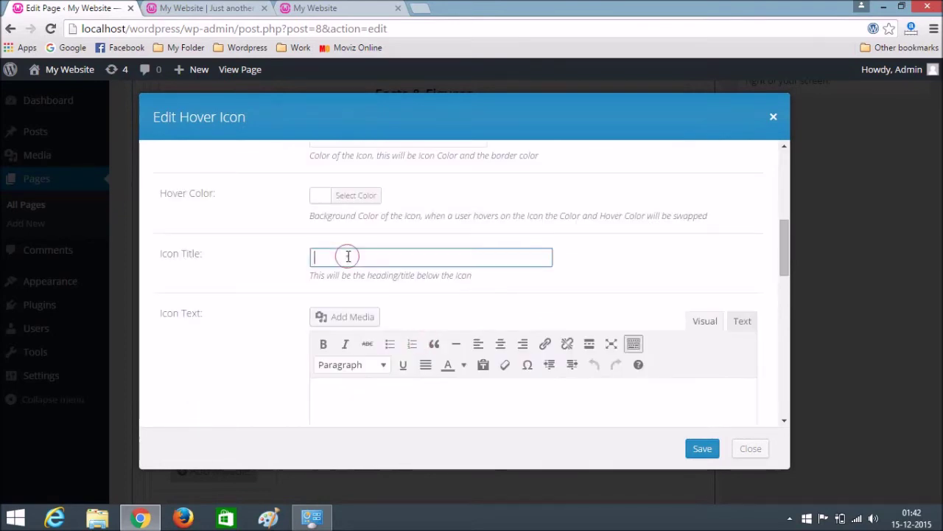
{"action": "scroll", "coordinate": [348, 255], "scroll_direction": "down", "scroll_amount": 2}
{"action": "scroll", "coordinate": [269, 297], "scroll_direction": "up", "scroll_amount": 2}
{"action": "scroll", "coordinate": [267, 297], "scroll_direction": "up", "scroll_amount": 1}
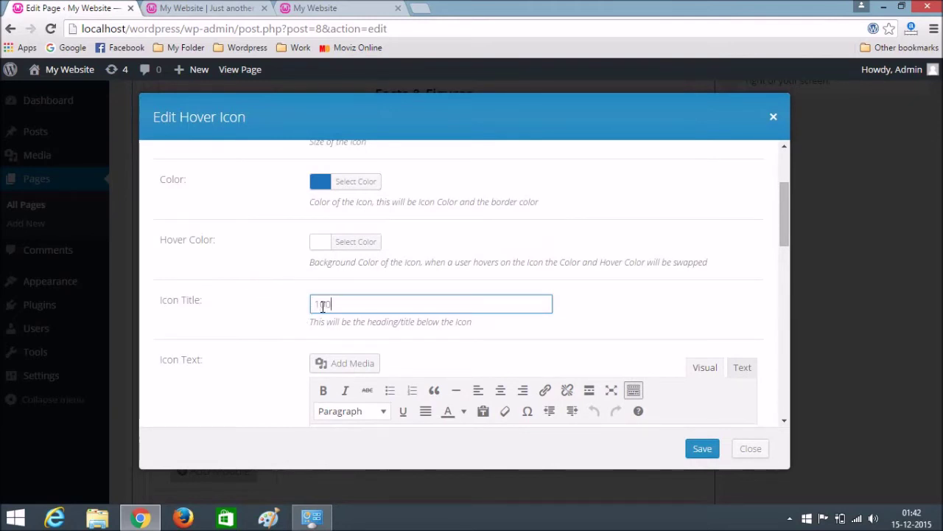
{"action": "type", "text": "100+"}
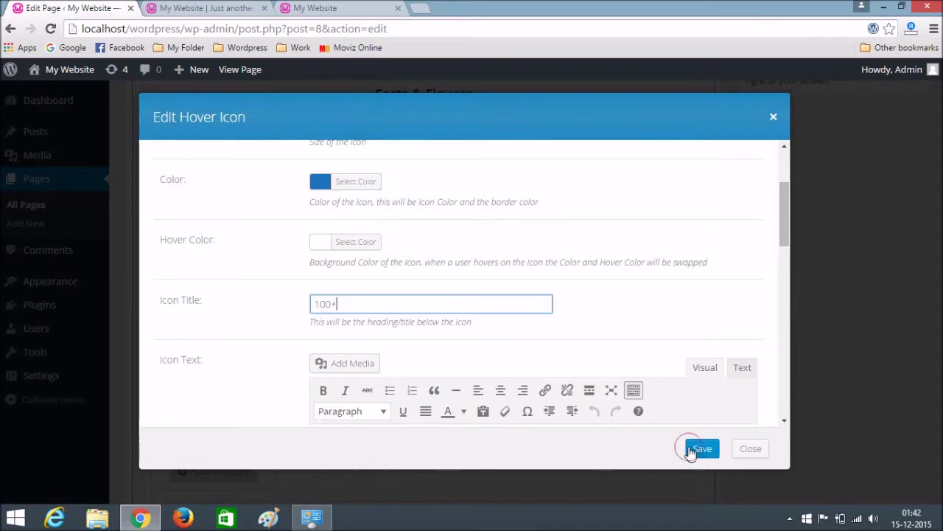
{"action": "left_click", "coordinate": [690, 451]}
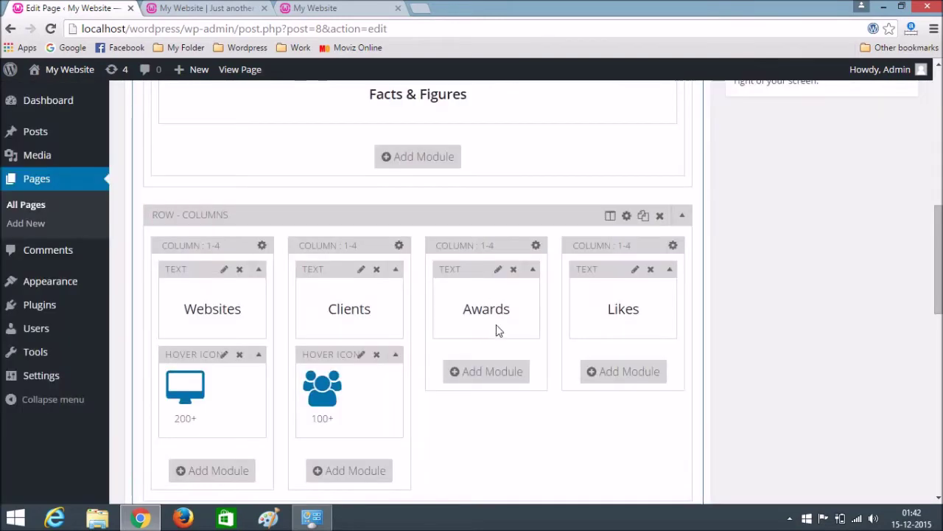
Insert a Hover Icon module below the Awards heading and choose the graduation cap icon for it
{"action": "left_click", "coordinate": [490, 372]}
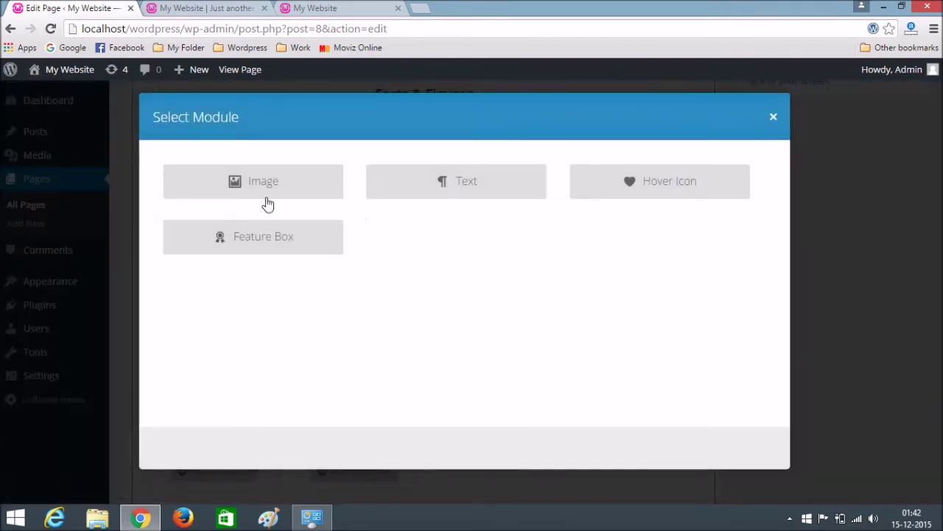
{"action": "left_click", "coordinate": [632, 181]}
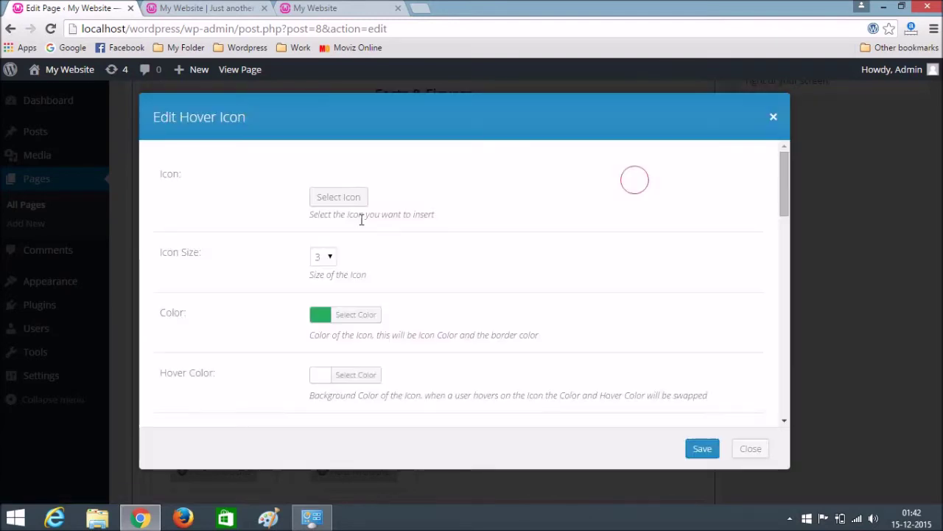
{"action": "left_click", "coordinate": [360, 200]}
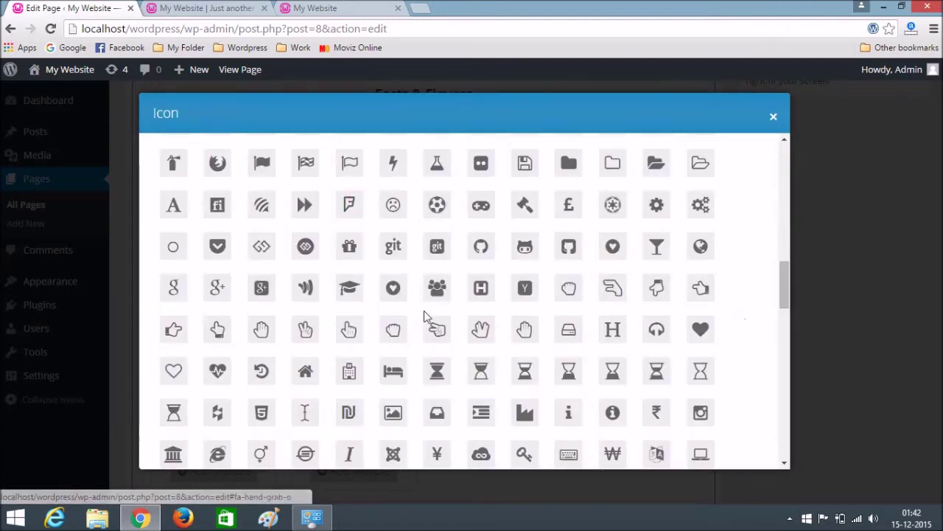
{"action": "left_click", "coordinate": [349, 288]}
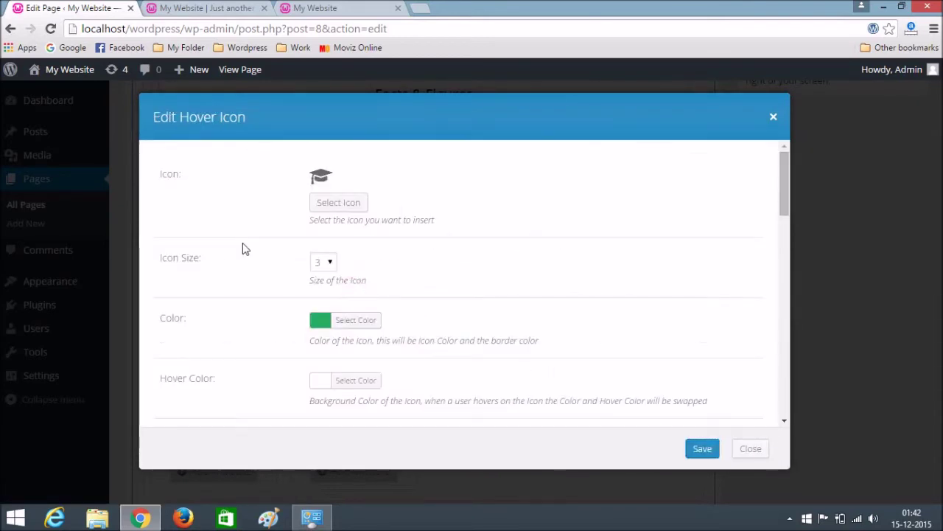
Set the graduation cap icon's size to 4 and its color to the preset blue, and save the module
{"action": "left_click", "coordinate": [329, 265]}
{"action": "left_click", "coordinate": [331, 320]}
{"action": "left_click", "coordinate": [351, 324]}
{"action": "scroll", "coordinate": [361, 330], "scroll_direction": "down", "scroll_amount": 3}
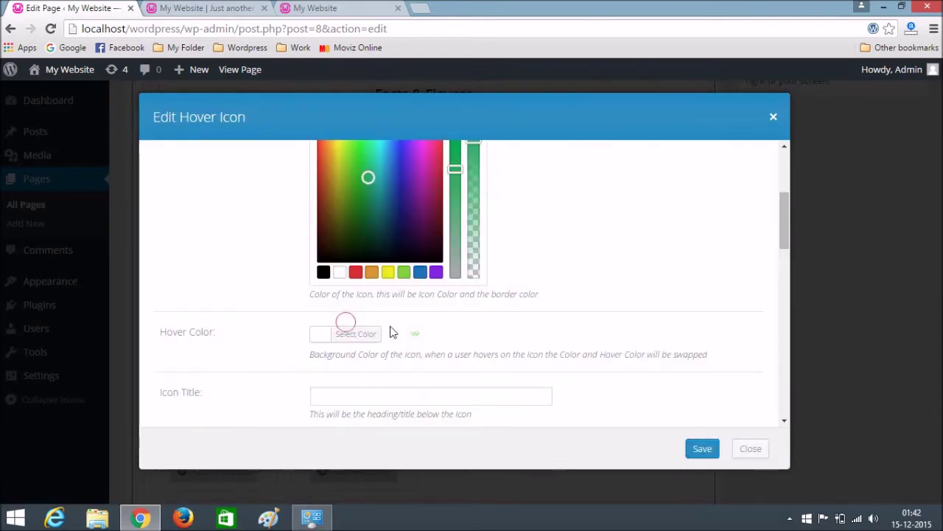
{"action": "left_click", "coordinate": [435, 272]}
{"action": "left_click", "coordinate": [420, 271]}
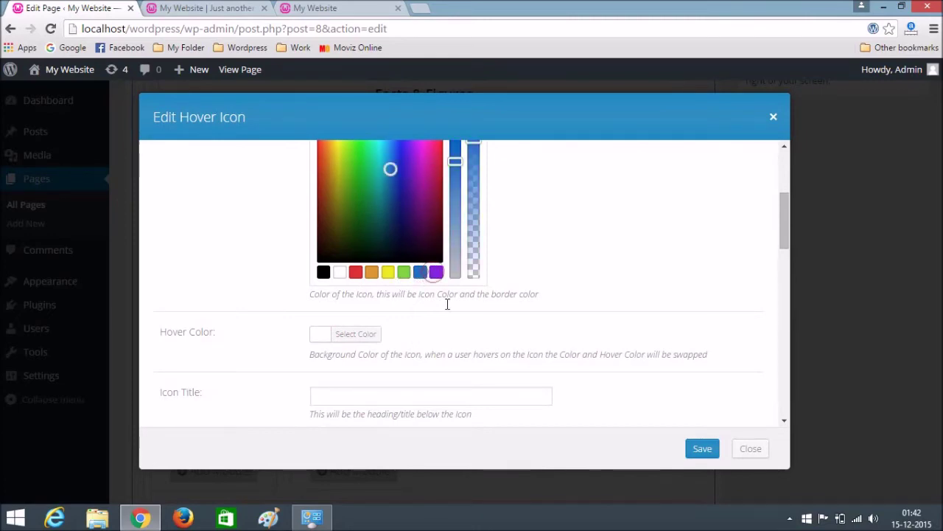
{"action": "left_click", "coordinate": [700, 446]}
{"action": "scroll", "coordinate": [501, 379], "scroll_direction": "down", "scroll_amount": 1}
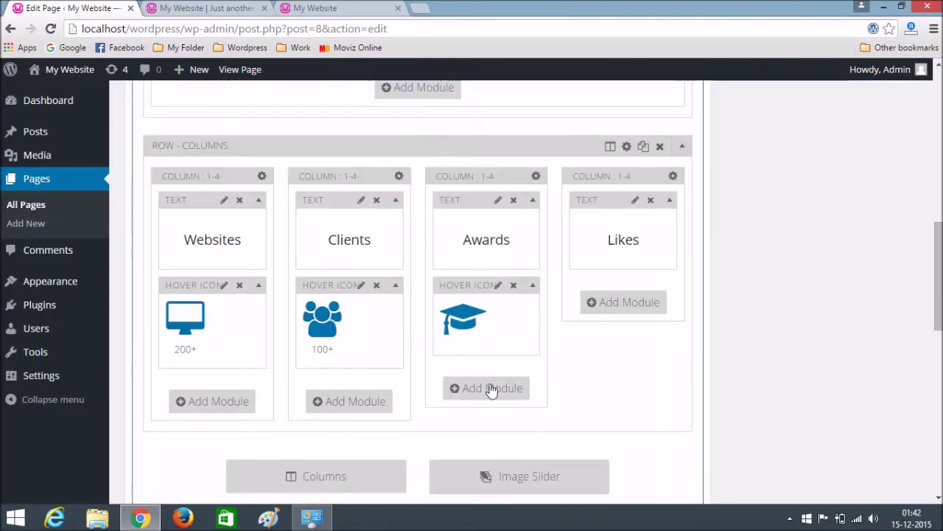
{"action": "left_click", "coordinate": [492, 390]}
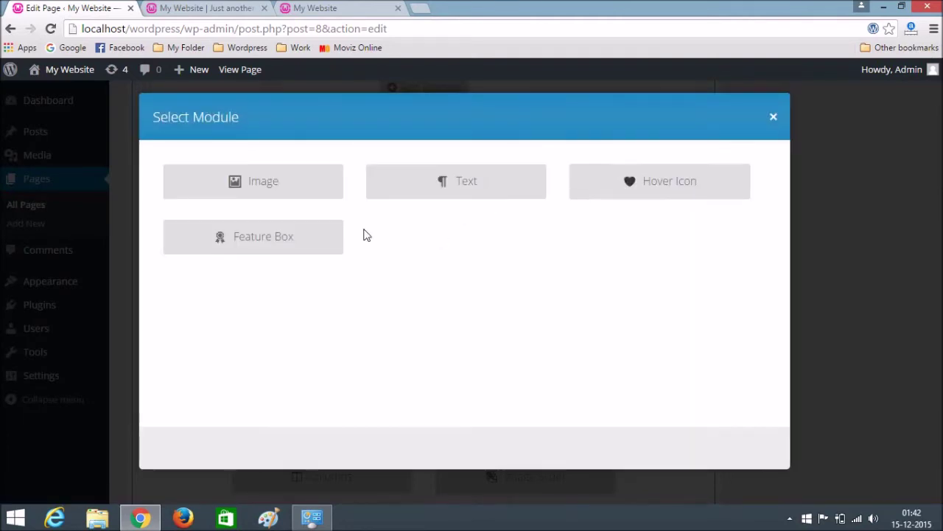
{"action": "left_click", "coordinate": [774, 116]}
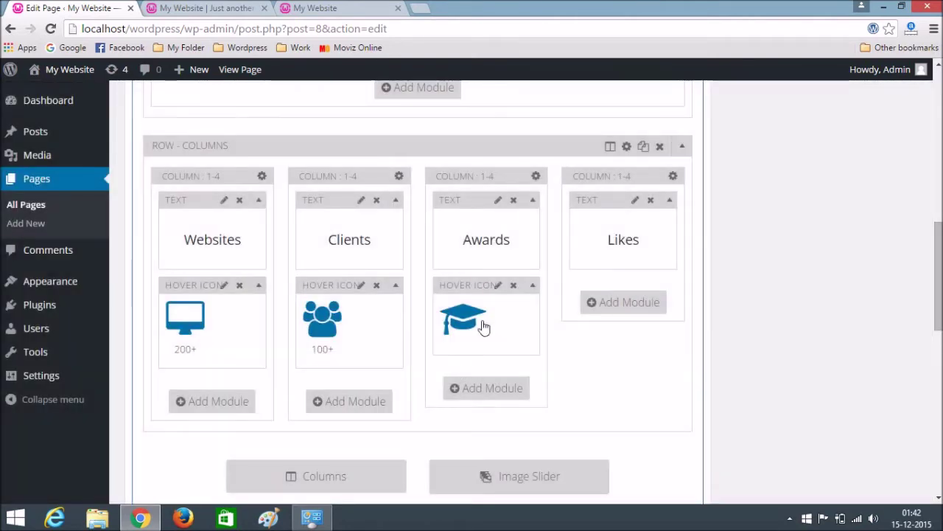
Edit the Hover Icon module in the Awards column, give it the icon title "100+" and save it
{"action": "left_click", "coordinate": [498, 286]}
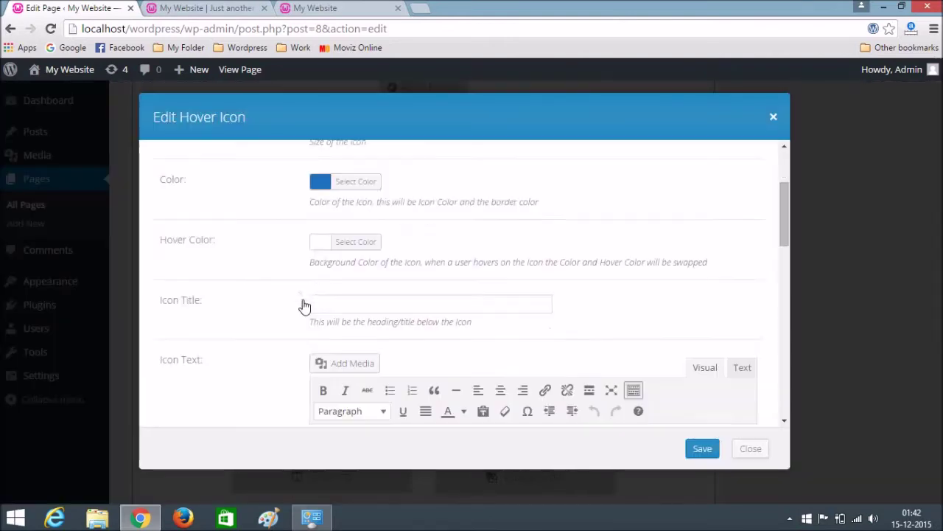
{"action": "scroll", "coordinate": [302, 306], "scroll_direction": "down", "scroll_amount": 1}
{"action": "left_click", "coordinate": [348, 231]}
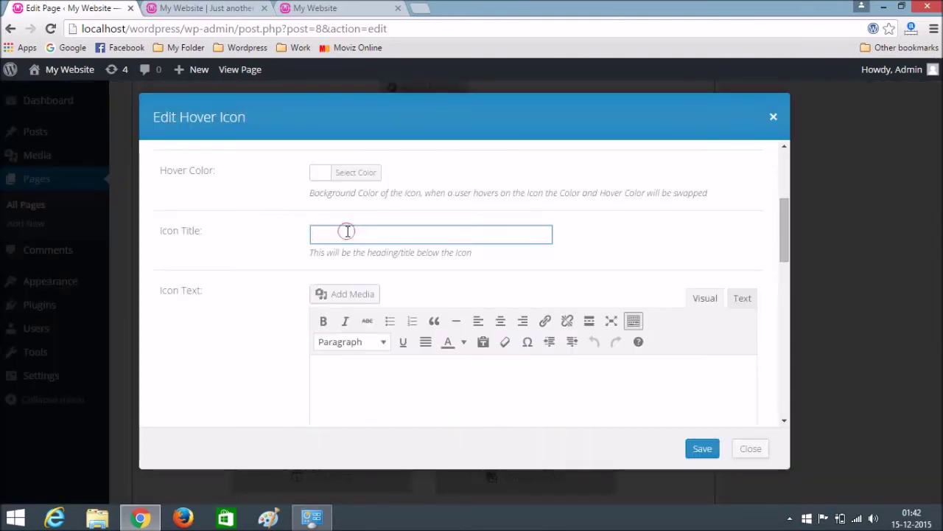
{"action": "left_click", "coordinate": [698, 449]}
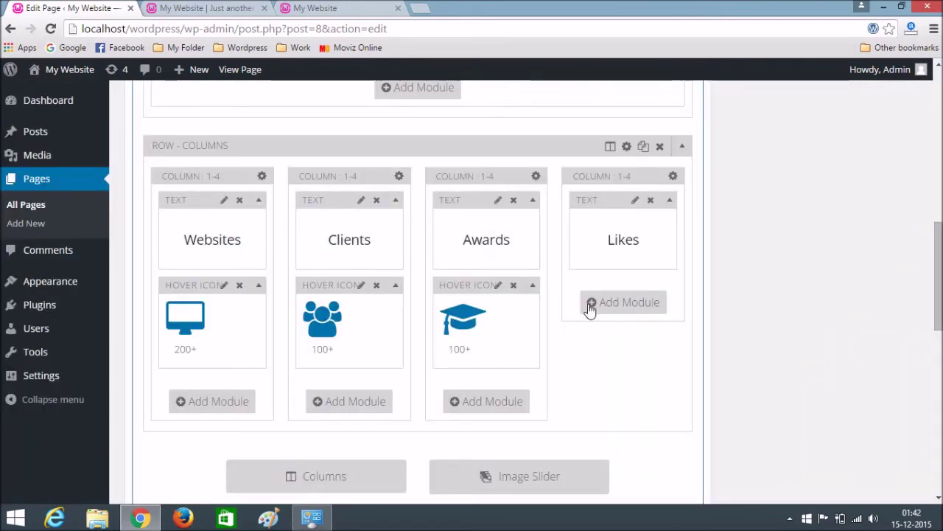
Insert a Hover Icon module below the Likes heading and choose the outlined thumbs-up icon for it
{"action": "left_click", "coordinate": [628, 305]}
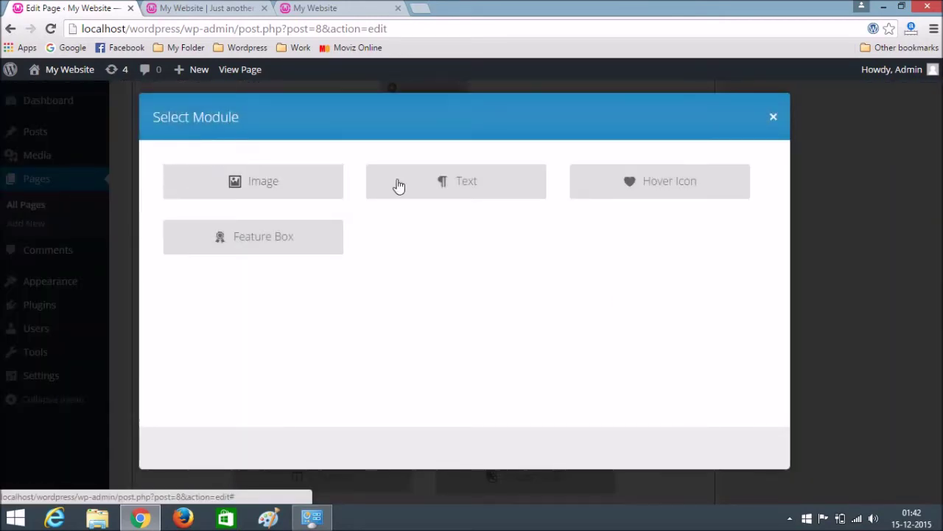
{"action": "left_click", "coordinate": [632, 193]}
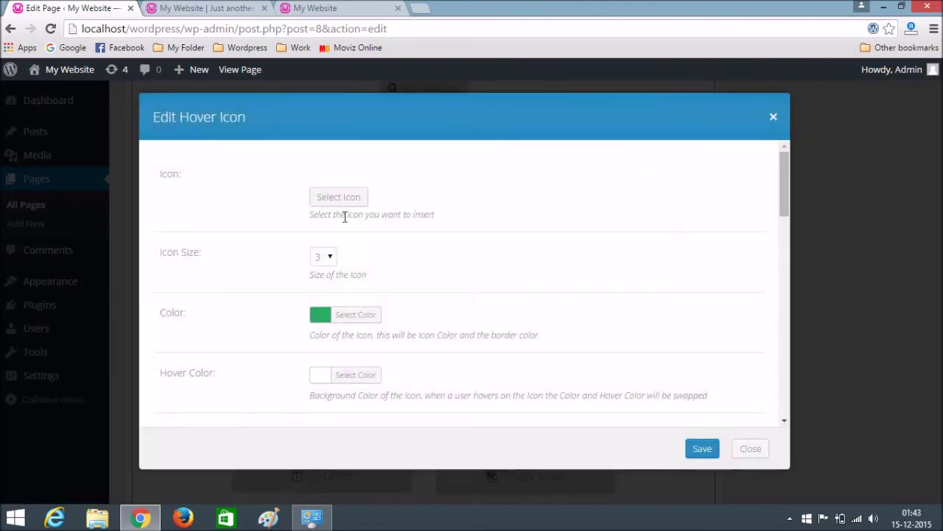
{"action": "left_click", "coordinate": [337, 198]}
{"action": "scroll", "coordinate": [396, 305], "scroll_direction": "down", "scroll_amount": 5}
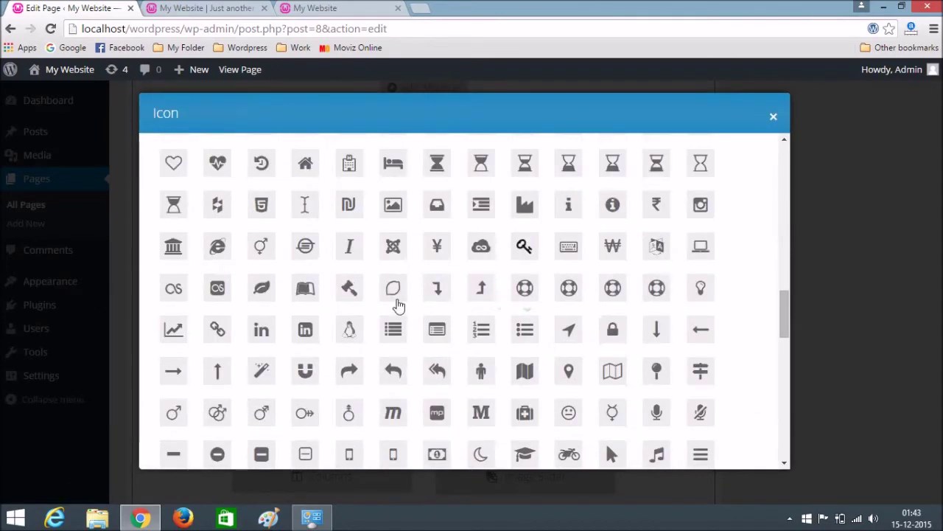
{"action": "scroll", "coordinate": [390, 326], "scroll_direction": "down", "scroll_amount": 10}
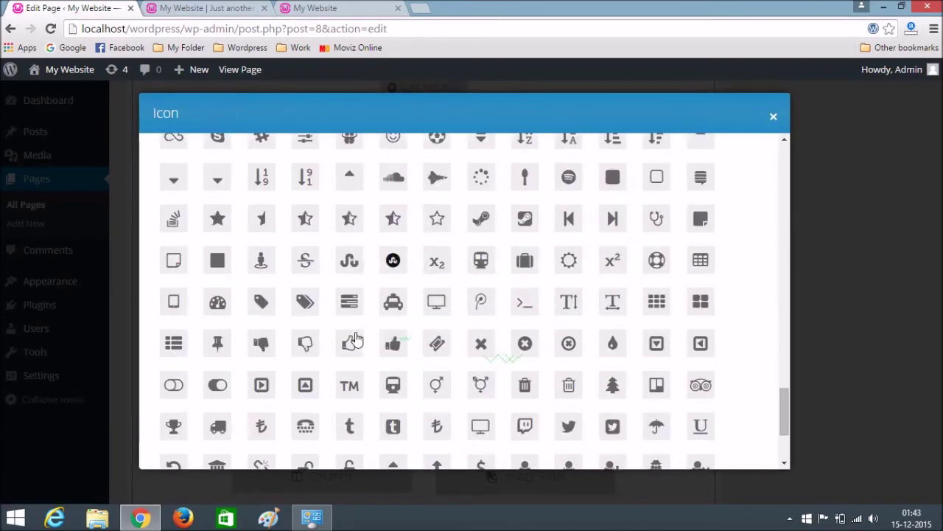
{"action": "scroll", "coordinate": [428, 324], "scroll_direction": "down", "scroll_amount": 4}
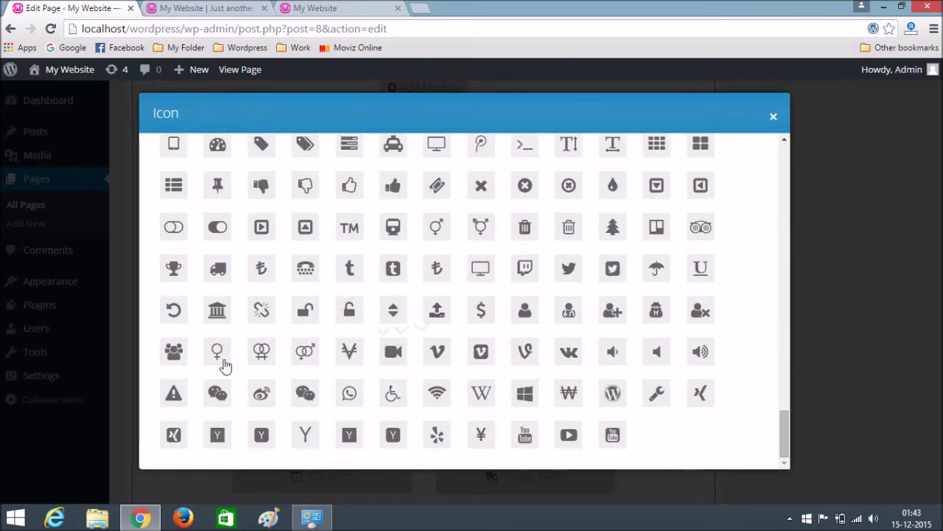
{"action": "scroll", "coordinate": [638, 298], "scroll_direction": "up", "scroll_amount": 2}
{"action": "scroll", "coordinate": [652, 335], "scroll_direction": "down", "scroll_amount": 1}
{"action": "scroll", "coordinate": [642, 295], "scroll_direction": "up", "scroll_amount": 3}
{"action": "scroll", "coordinate": [641, 280], "scroll_direction": "up", "scroll_amount": 5}
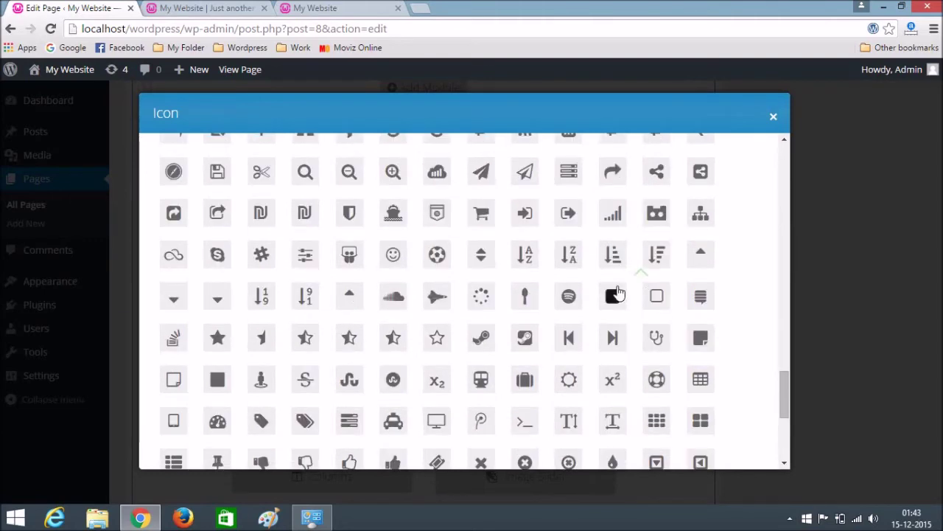
{"action": "scroll", "coordinate": [613, 292], "scroll_direction": "up", "scroll_amount": 4}
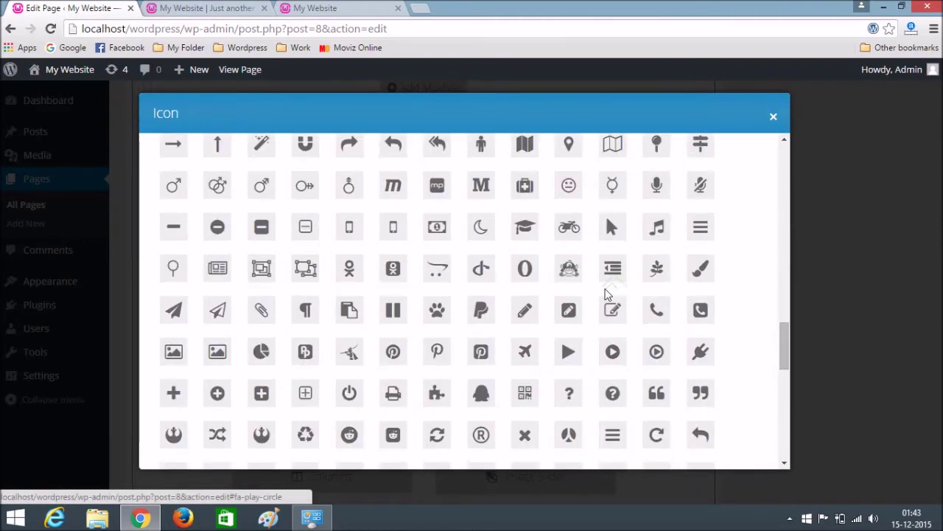
{"action": "scroll", "coordinate": [572, 263], "scroll_direction": "down", "scroll_amount": 2}
{"action": "scroll", "coordinate": [529, 278], "scroll_direction": "down", "scroll_amount": 4}
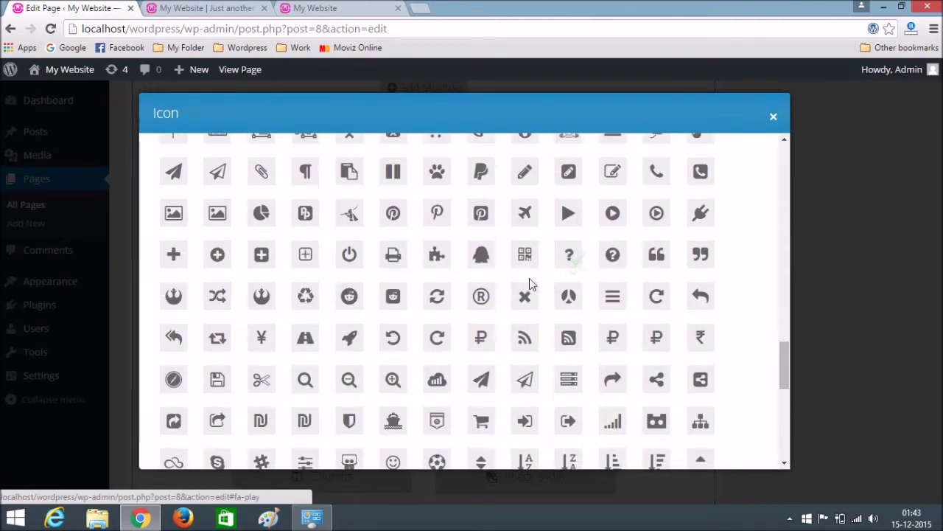
{"action": "scroll", "coordinate": [529, 308], "scroll_direction": "down", "scroll_amount": 4}
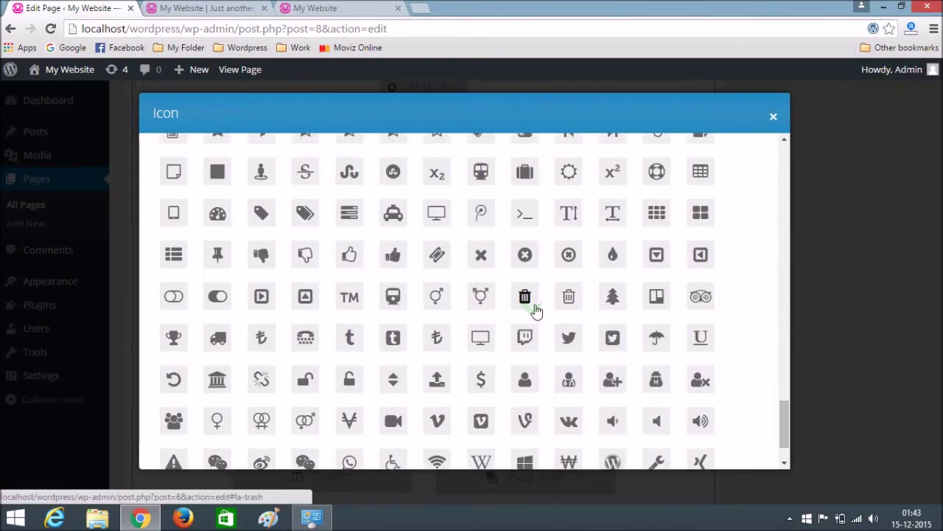
{"action": "scroll", "coordinate": [545, 313], "scroll_direction": "down", "scroll_amount": 2}
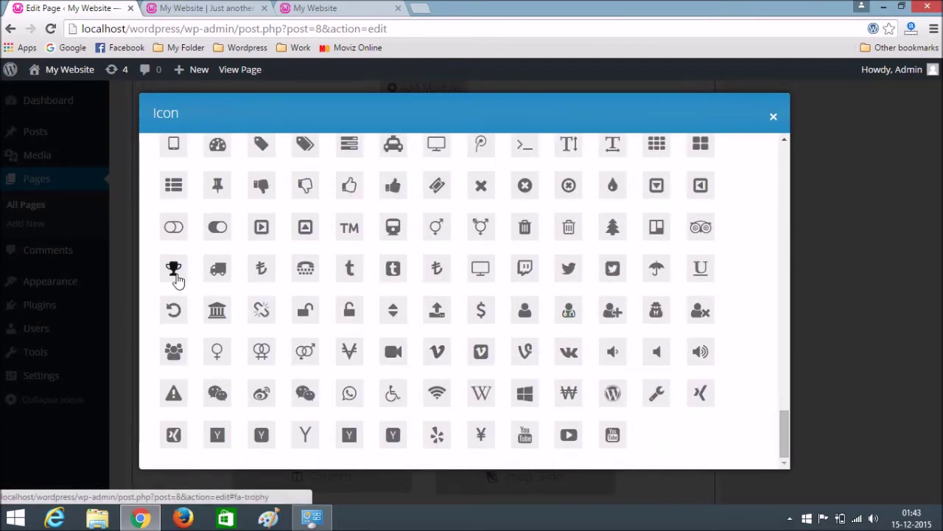
{"action": "left_click", "coordinate": [349, 187]}
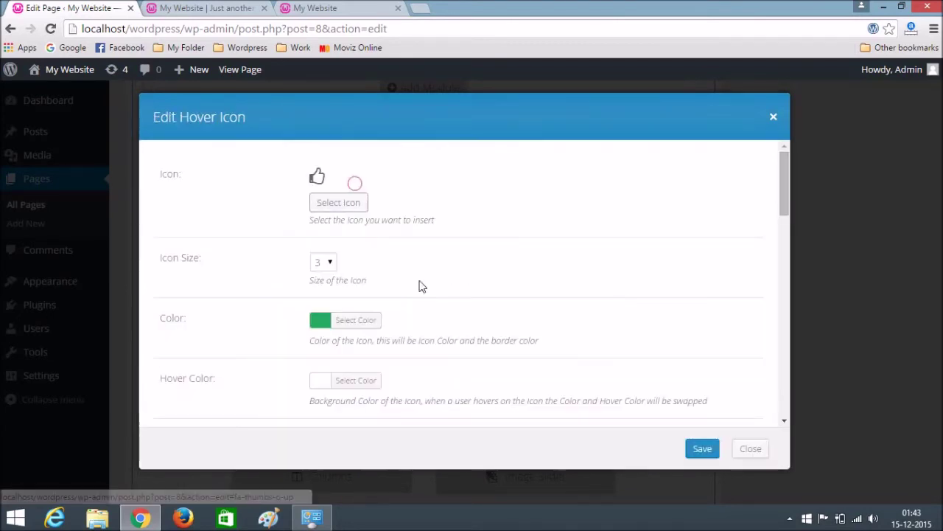
Set the thumbs-up icon's size to 4 and its color to the preset blue, and save the module
{"action": "left_click", "coordinate": [330, 268]}
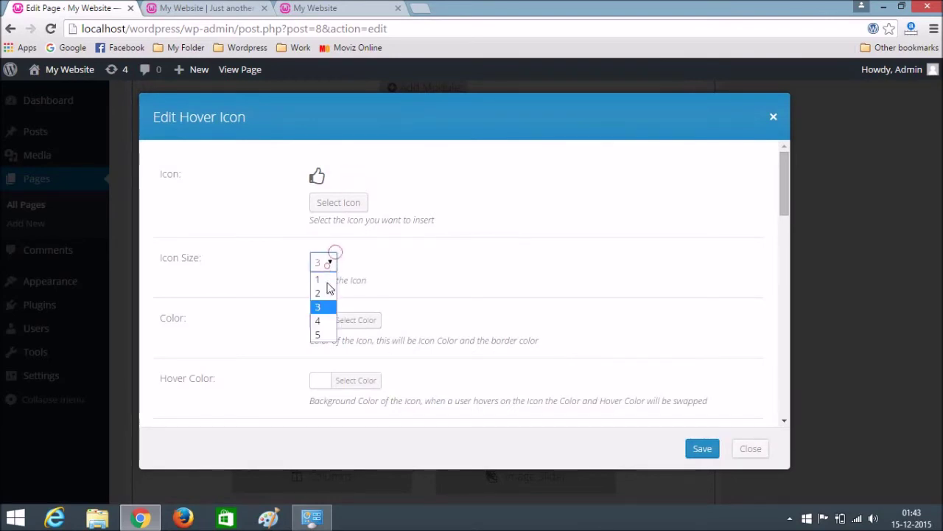
{"action": "left_click", "coordinate": [320, 320]}
{"action": "left_click", "coordinate": [351, 326]}
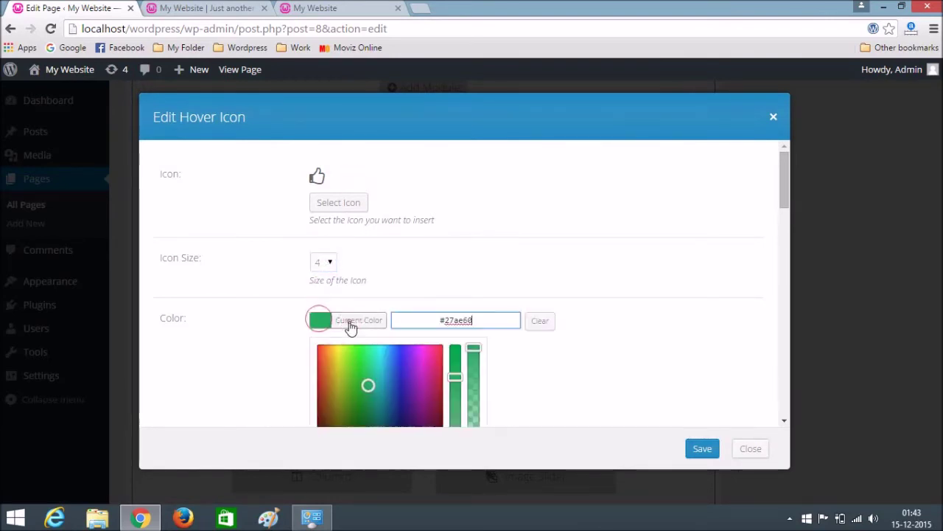
{"action": "scroll", "coordinate": [398, 346], "scroll_direction": "down", "scroll_amount": 2}
{"action": "left_click", "coordinate": [421, 341]}
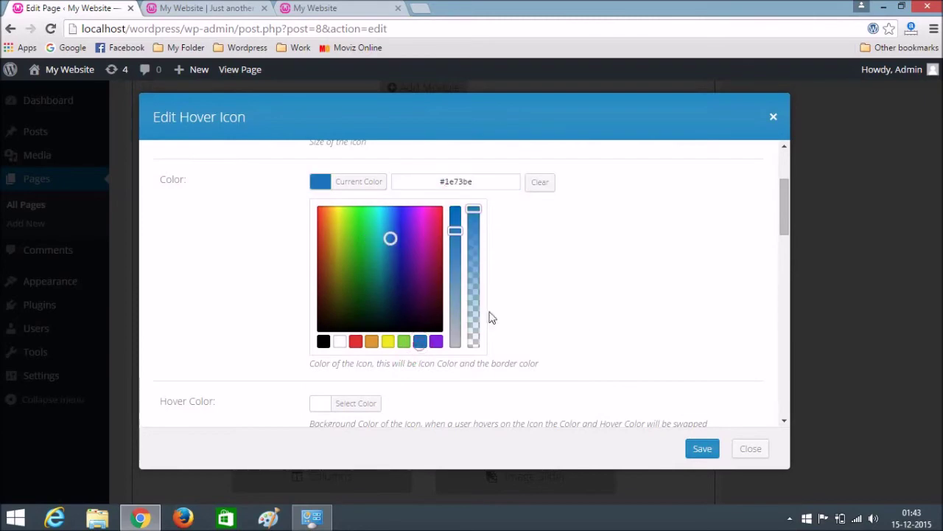
{"action": "scroll", "coordinate": [601, 336], "scroll_direction": "down", "scroll_amount": 1}
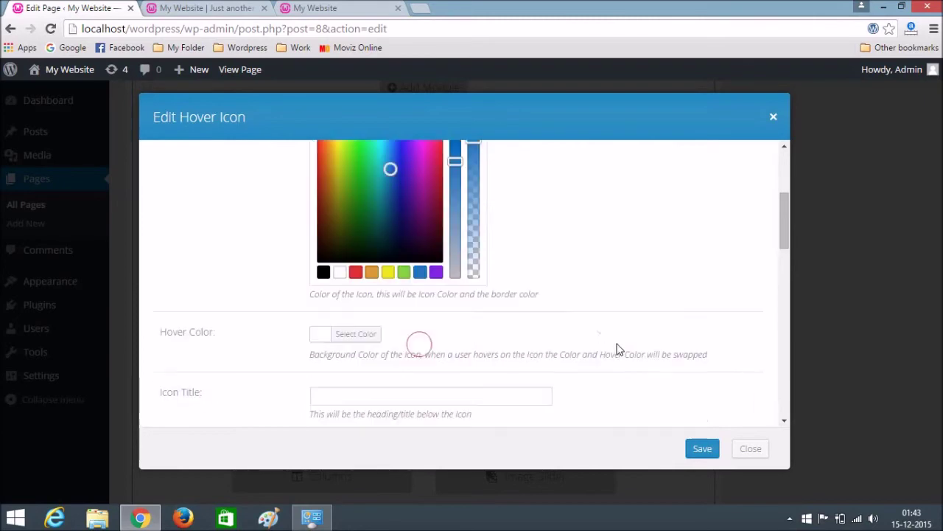
{"action": "left_click", "coordinate": [702, 449]}
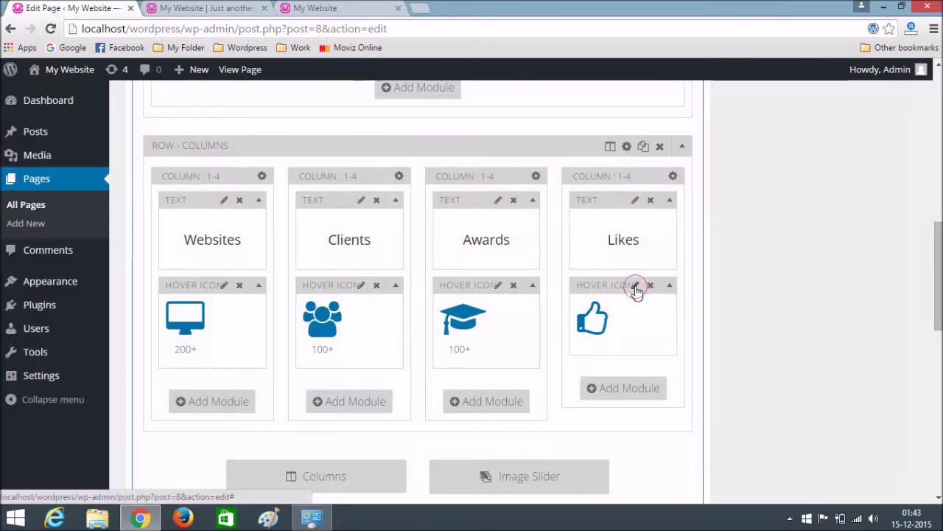
Edit the Hover Icon module in the Likes column, give it the icon title "5000+" and save it
{"action": "left_click", "coordinate": [636, 287]}
{"action": "scroll", "coordinate": [371, 262], "scroll_direction": "down", "scroll_amount": 3}
{"action": "left_click", "coordinate": [362, 238]}
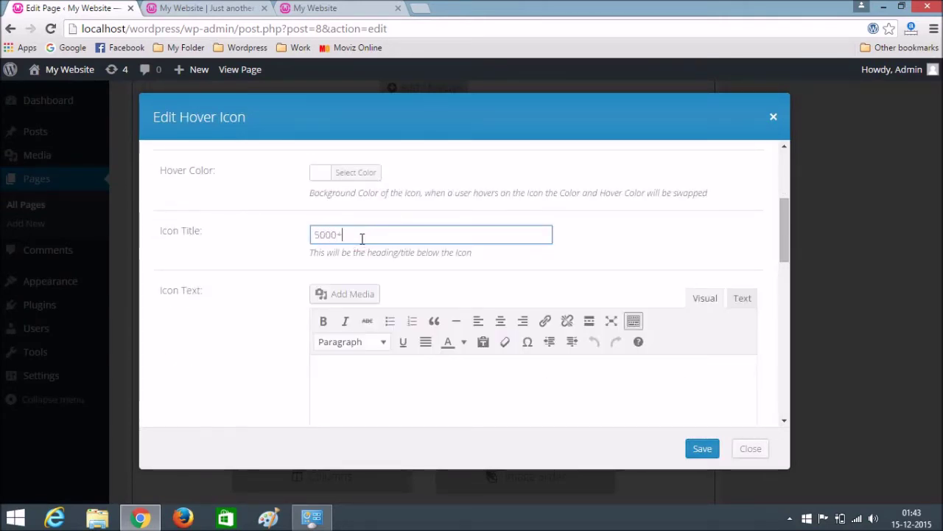
{"action": "left_click", "coordinate": [702, 449]}
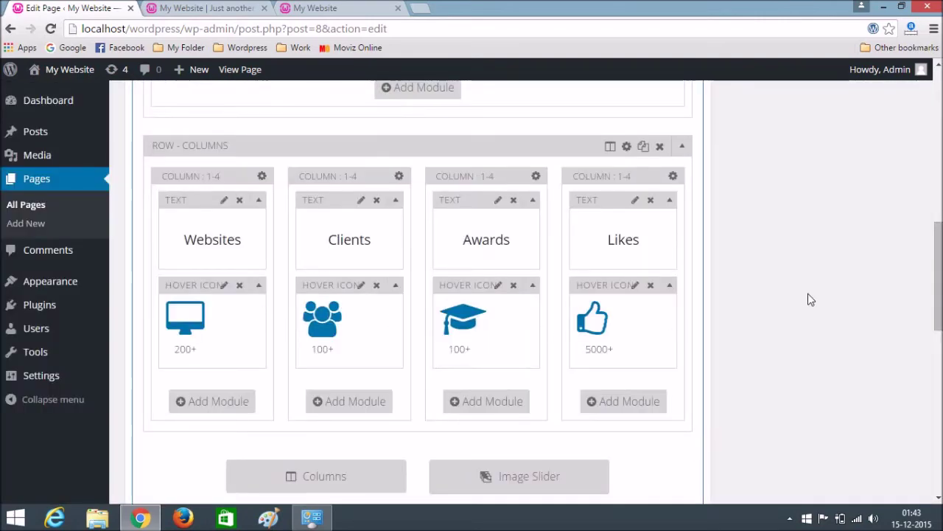
Update the page and reload the live site to check the Facts & Figures section
{"action": "scroll", "coordinate": [811, 300], "scroll_direction": "up", "scroll_amount": 5}
{"action": "left_click", "coordinate": [886, 186]}
{"action": "left_click", "coordinate": [207, 8]}
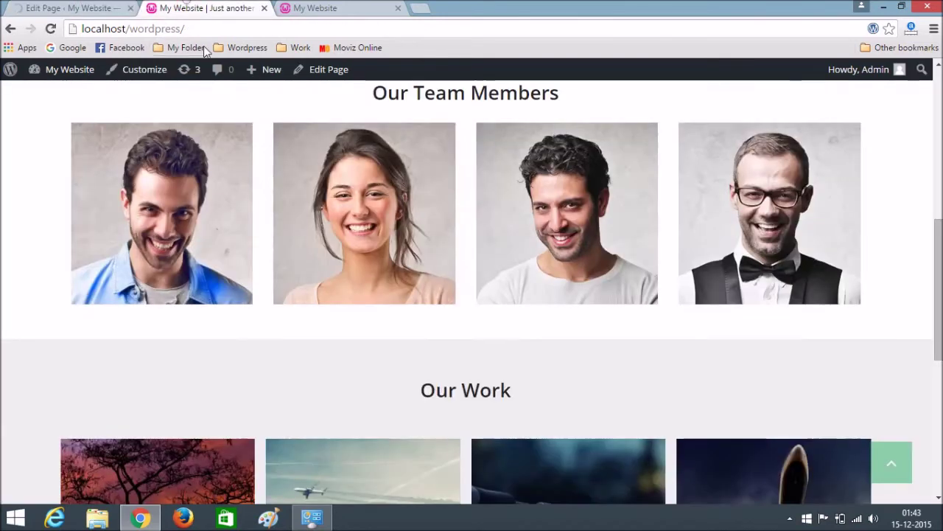
{"action": "left_click", "coordinate": [200, 29]}
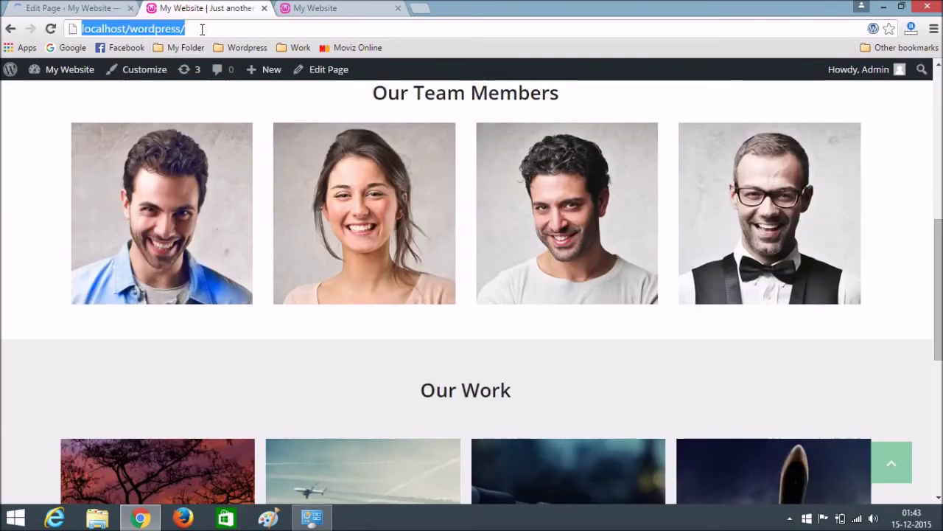
{"action": "key", "text": "Return"}
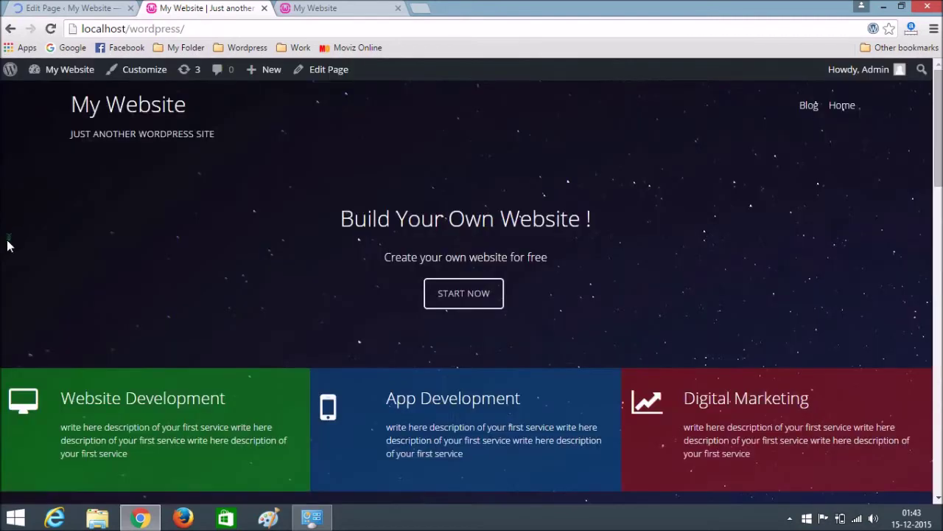
{"action": "scroll", "coordinate": [7, 247], "scroll_direction": "down", "scroll_amount": 15}
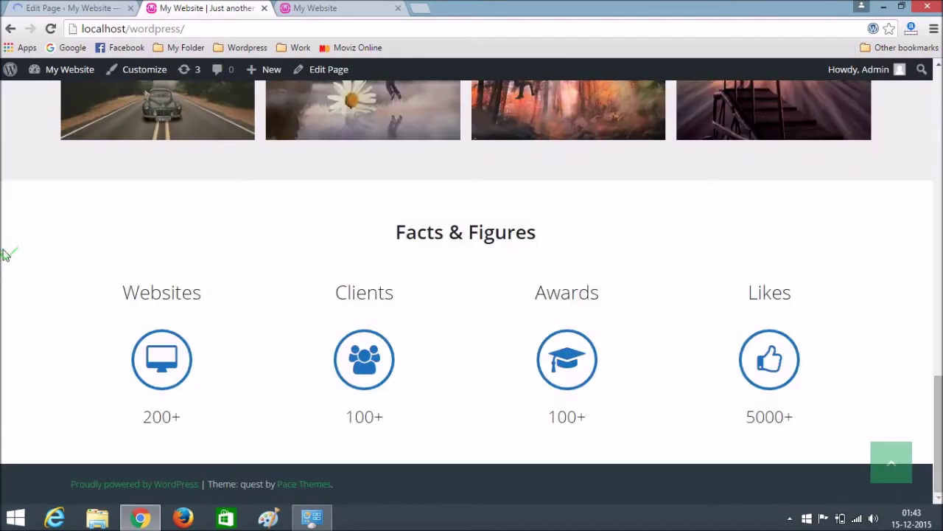
{"action": "left_click_drag", "start_coordinate": [396, 233], "coordinate": [578, 216]}
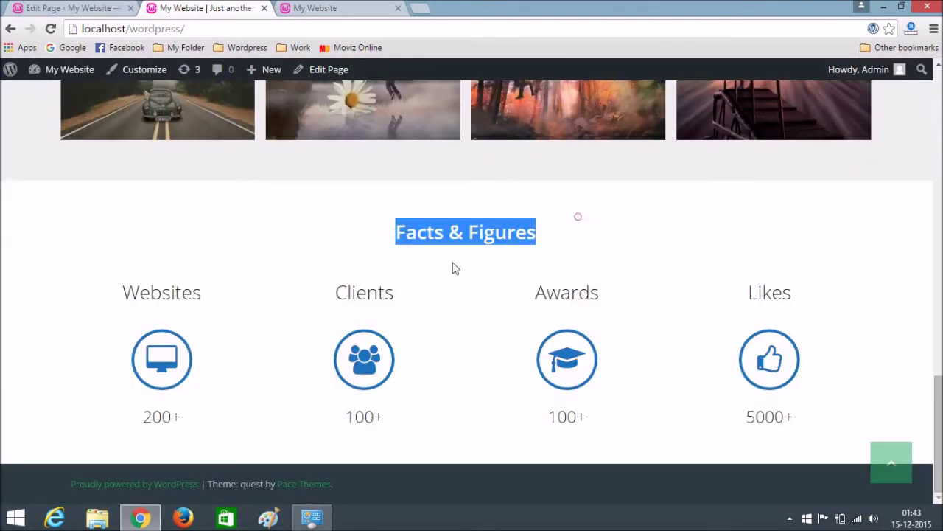
{"action": "left_click", "coordinate": [26, 271]}
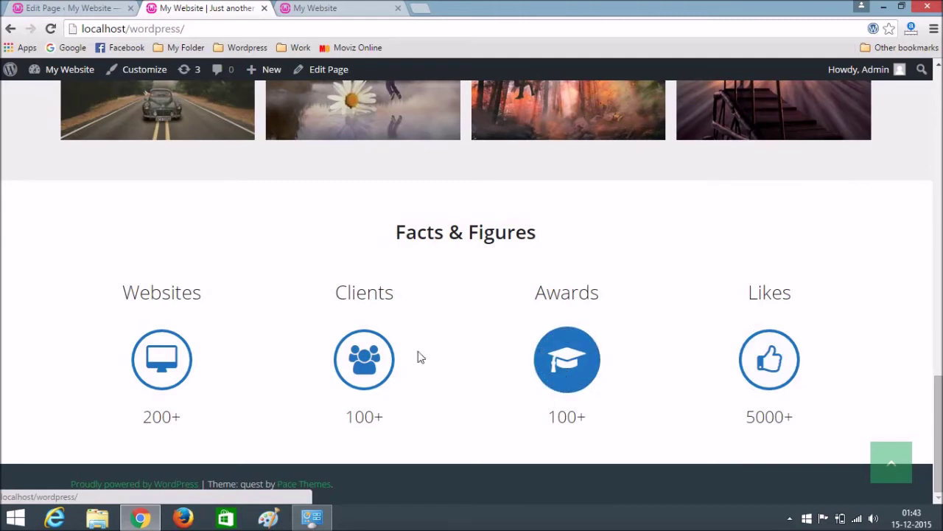
{"action": "scroll", "coordinate": [10, 339], "scroll_direction": "up", "scroll_amount": 5}
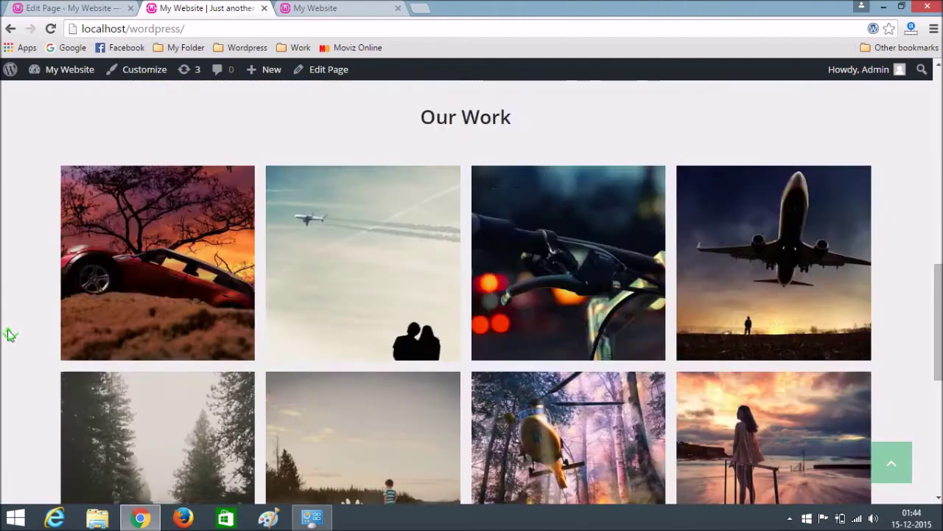
Examine the Our Clients section below Facts & Figures on the reference site
{"action": "left_click", "coordinate": [335, 7]}
{"action": "scroll", "coordinate": [3, 280], "scroll_direction": "up", "scroll_amount": 2}
{"action": "scroll", "coordinate": [2, 286], "scroll_direction": "down", "scroll_amount": 2}
{"action": "left_click_drag", "start_coordinate": [406, 337], "coordinate": [542, 337]}
{"action": "left_click", "coordinate": [554, 338]}
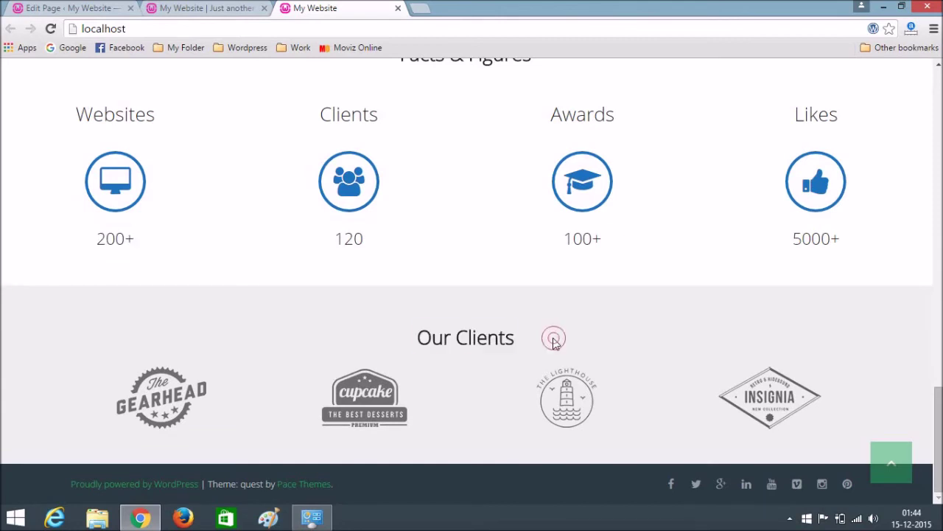
{"action": "left_click_drag", "start_coordinate": [424, 337], "coordinate": [545, 337]}
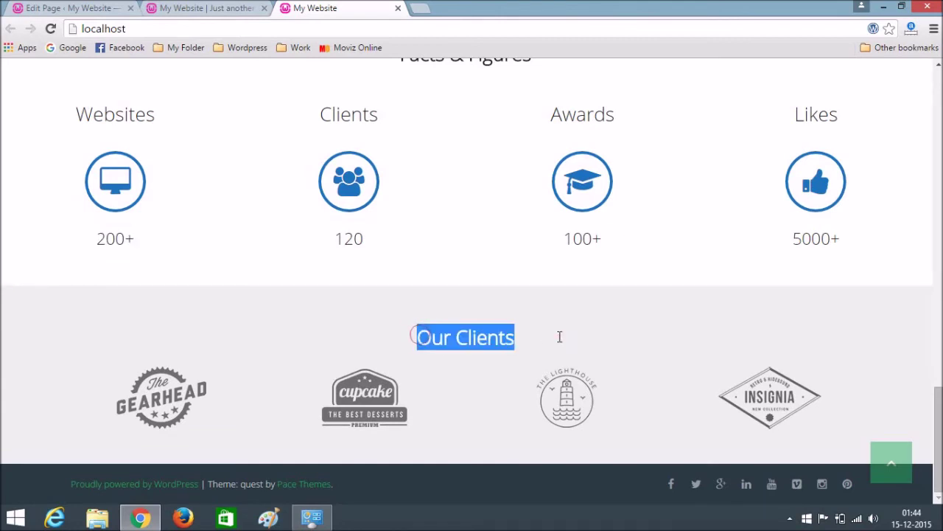
Return to the page editor and collapse the four existing sections in the page builder
{"action": "left_click", "coordinate": [87, 7]}
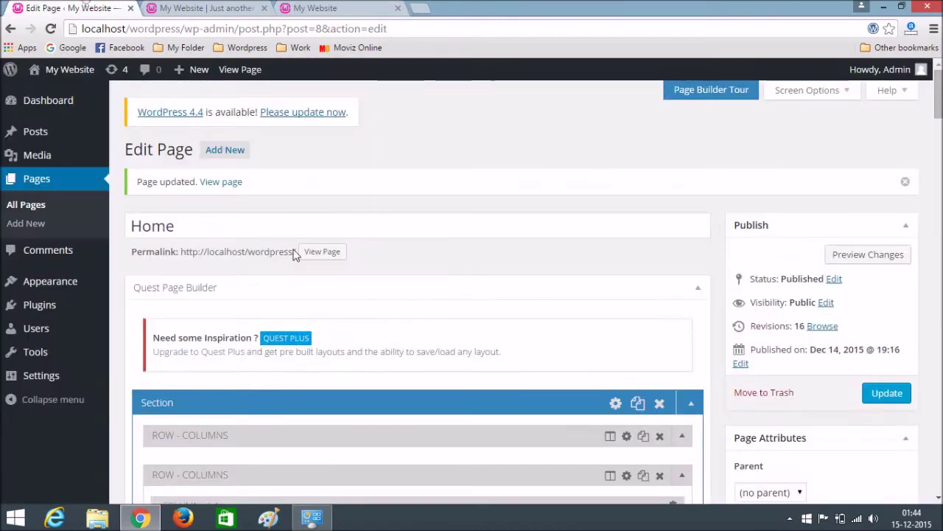
{"action": "scroll", "coordinate": [695, 395], "scroll_direction": "down", "scroll_amount": 3}
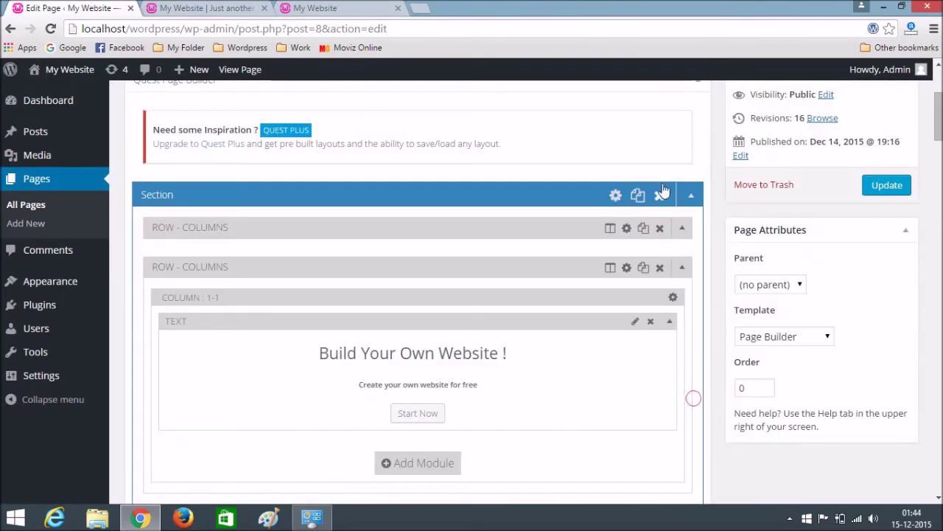
{"action": "left_click", "coordinate": [693, 197]}
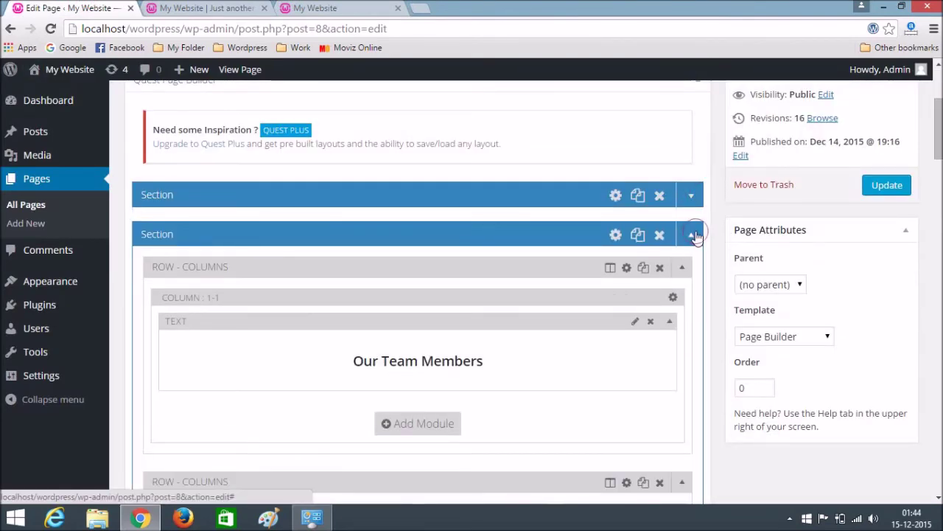
{"action": "left_click", "coordinate": [693, 235]}
{"action": "left_click", "coordinate": [693, 274]}
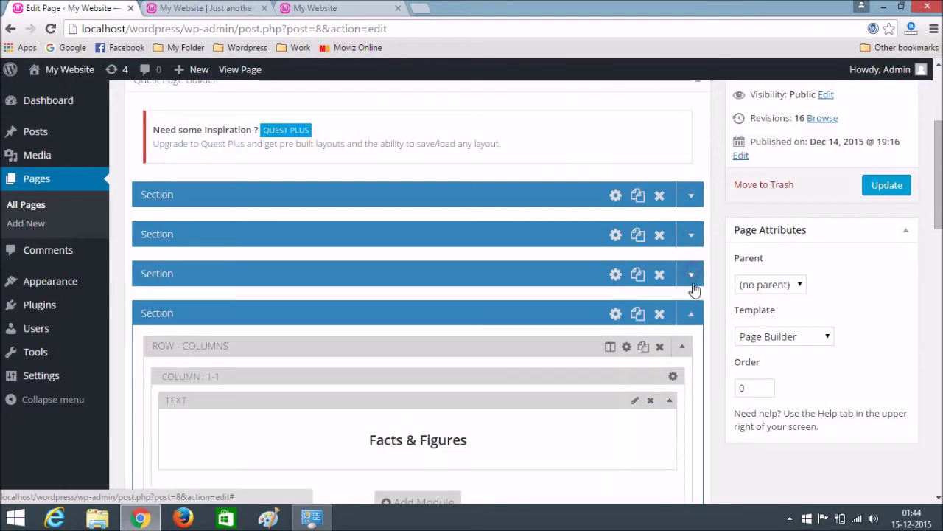
{"action": "left_click", "coordinate": [693, 317]}
Add a new section at the end of the page with a single-column 1/1 row
{"action": "scroll", "coordinate": [590, 280], "scroll_direction": "down", "scroll_amount": 4}
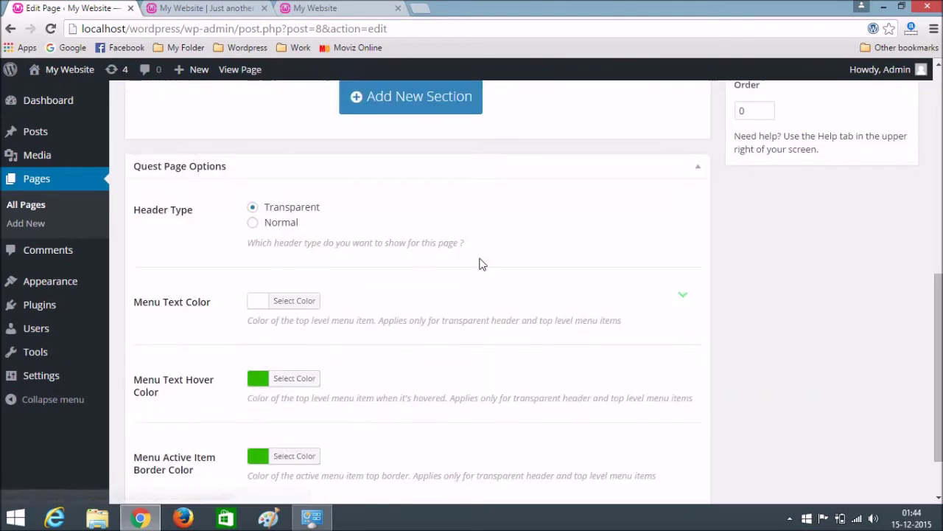
{"action": "scroll", "coordinate": [464, 236], "scroll_direction": "up", "scroll_amount": 1}
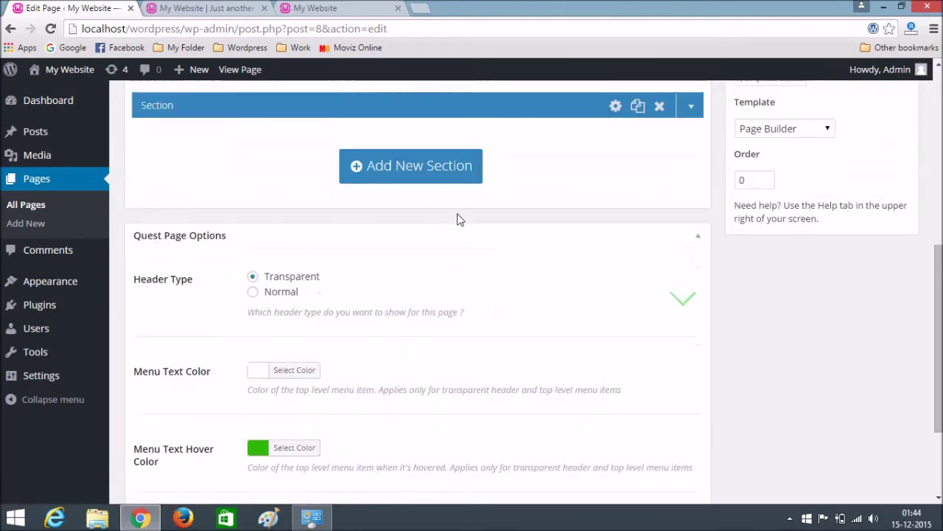
{"action": "left_click", "coordinate": [395, 168]}
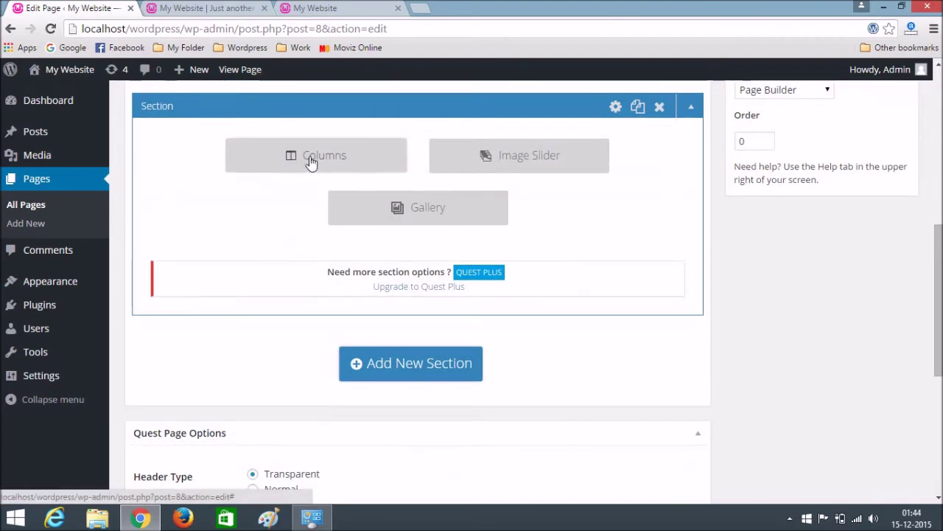
{"action": "left_click", "coordinate": [310, 159]}
{"action": "left_click", "coordinate": [274, 286]}
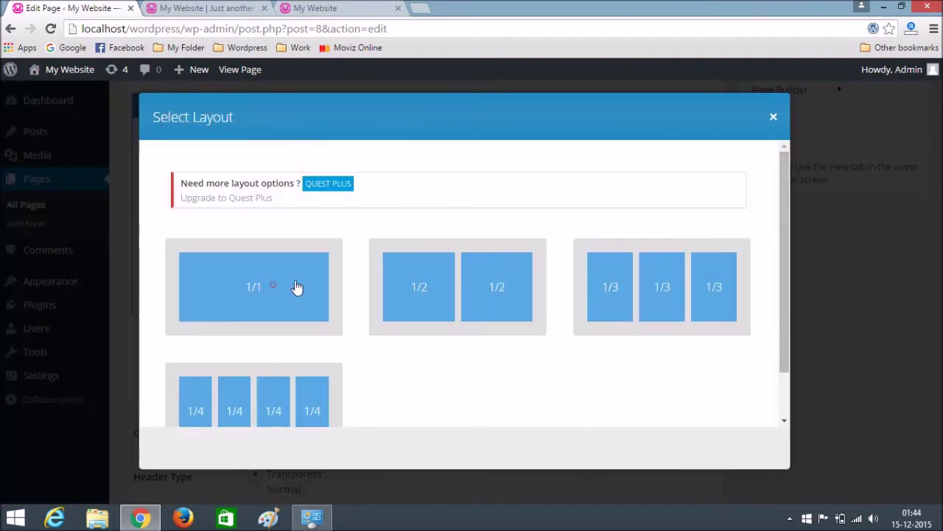
Insert a Text module with the centered bold heading "Our Clients" in the new row and save it
{"action": "left_click", "coordinate": [417, 197]}
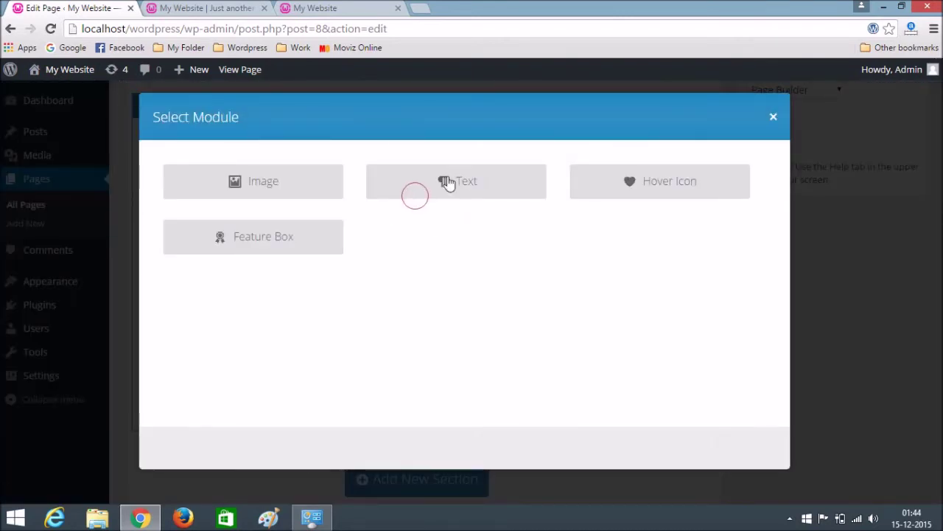
{"action": "left_click", "coordinate": [448, 179]}
{"action": "left_click", "coordinate": [392, 252]}
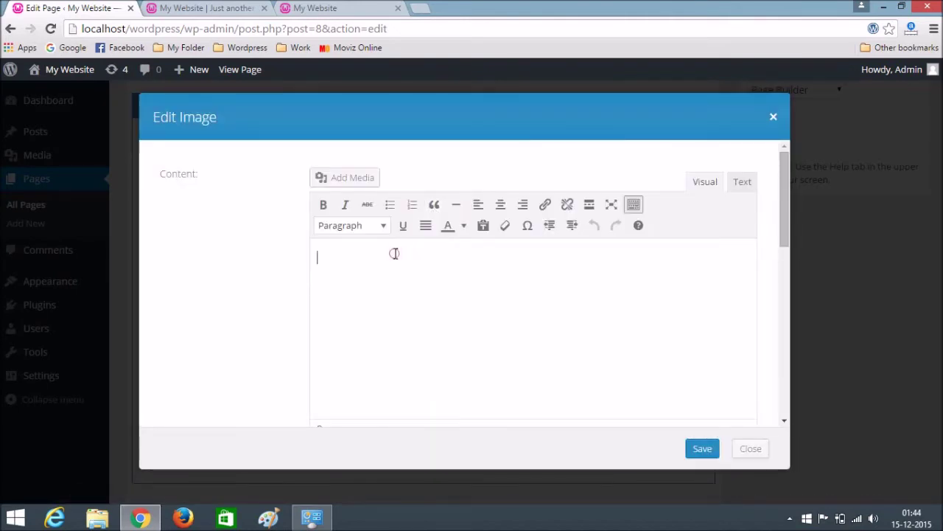
{"action": "type", "text": "Our Clients"}
{"action": "left_click", "coordinate": [499, 202]}
{"action": "left_click", "coordinate": [707, 449]}
Add a second columns row below the Our Clients heading and change its layout to four 1/4 columns
{"action": "scroll", "coordinate": [523, 273], "scroll_direction": "down", "scroll_amount": 1}
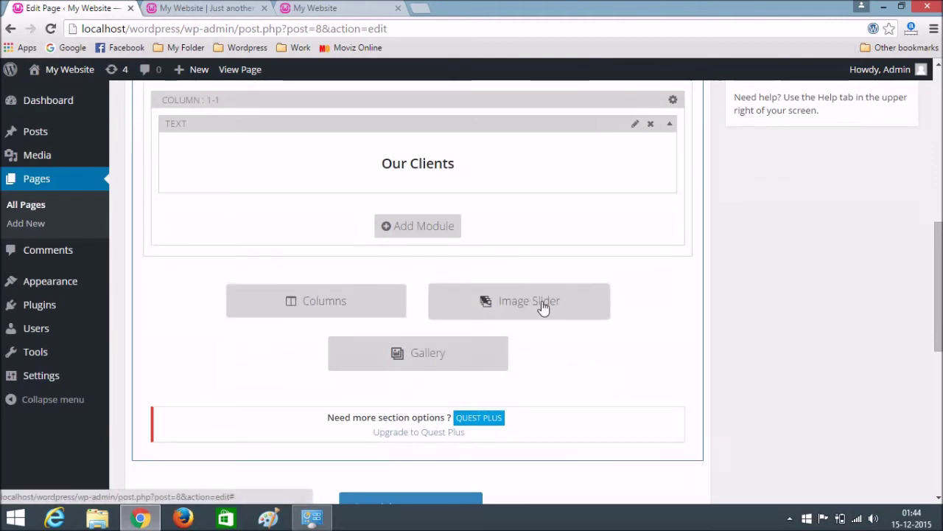
{"action": "left_click", "coordinate": [307, 309]}
{"action": "left_click", "coordinate": [305, 307]}
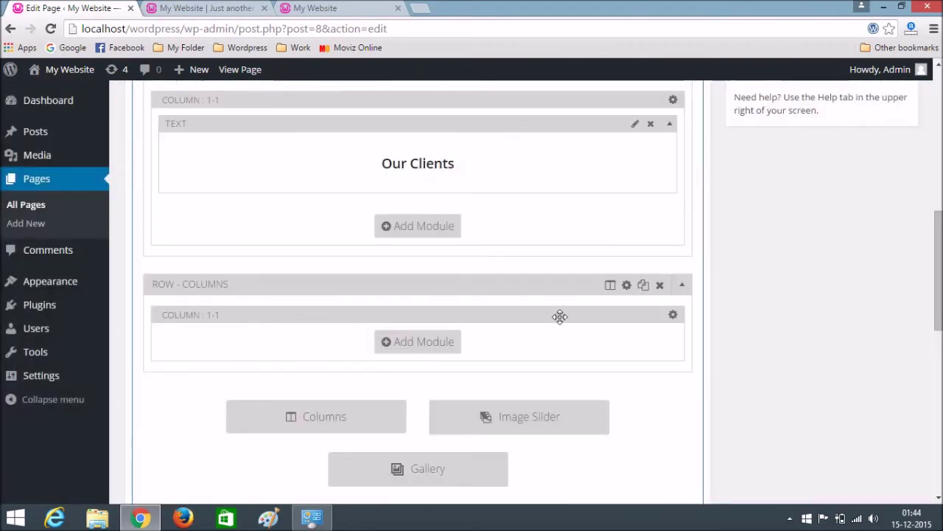
{"action": "left_click_drag", "start_coordinate": [421, 289], "coordinate": [396, 280]}
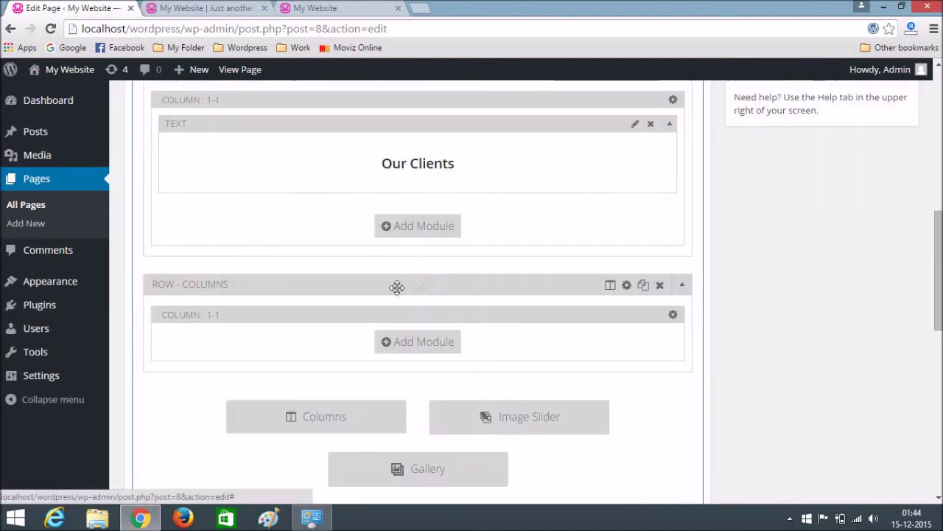
{"action": "left_click", "coordinate": [417, 344]}
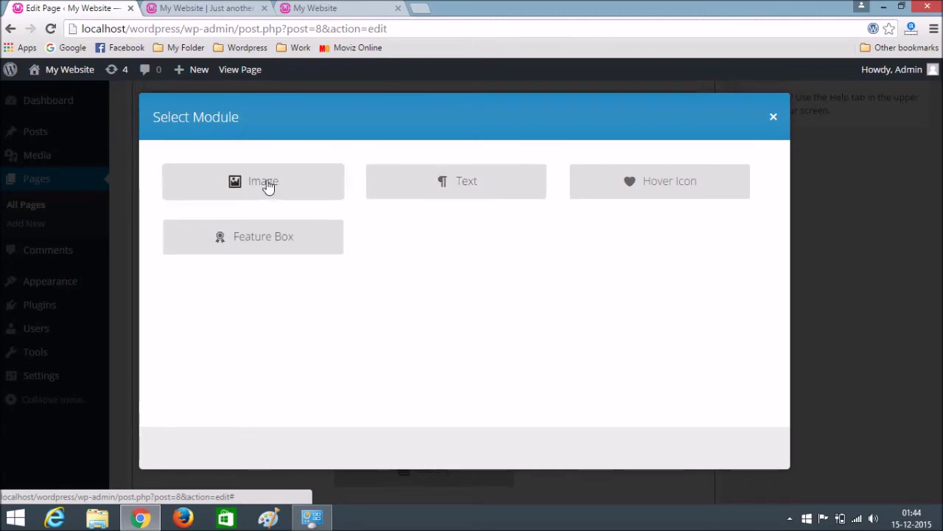
{"action": "left_click", "coordinate": [773, 118]}
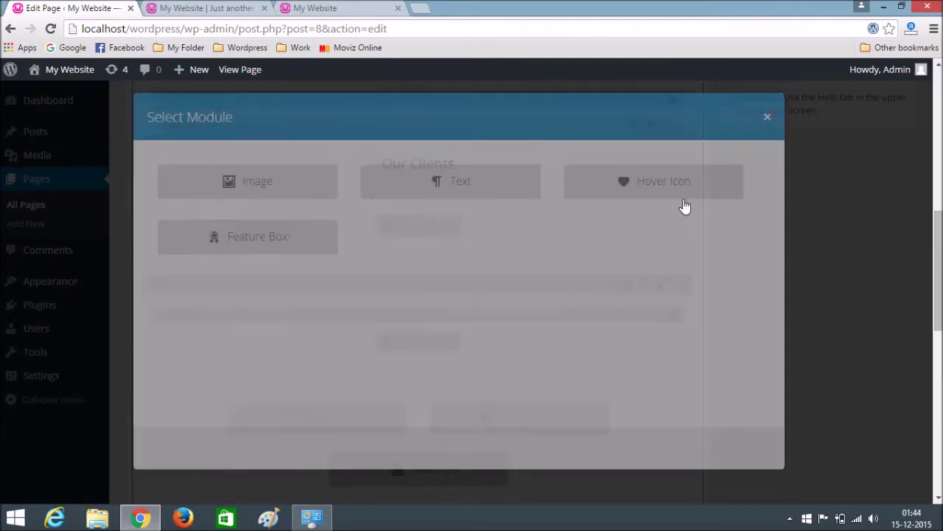
{"action": "left_click", "coordinate": [611, 286]}
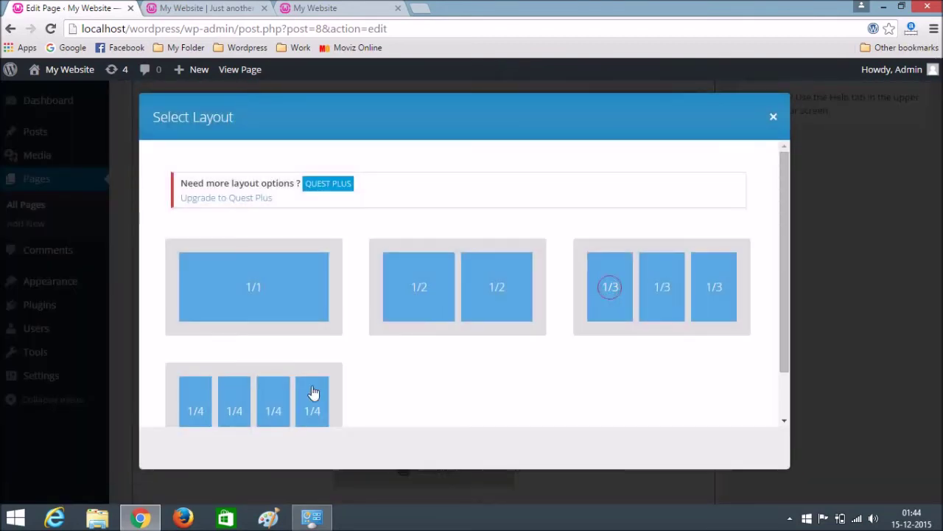
{"action": "left_click", "coordinate": [275, 399]}
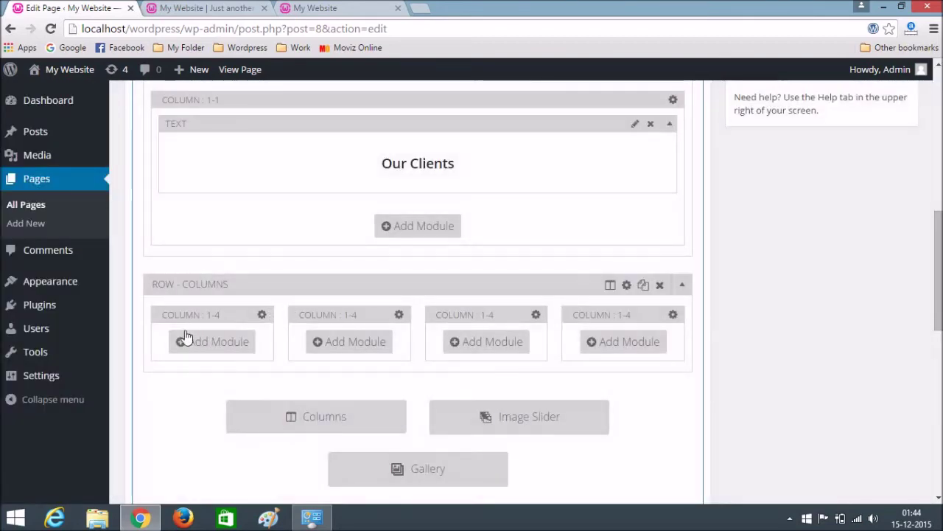
Add an Image module to the first 1/4 column under Our Clients and open its image selection
{"action": "left_click", "coordinate": [226, 344]}
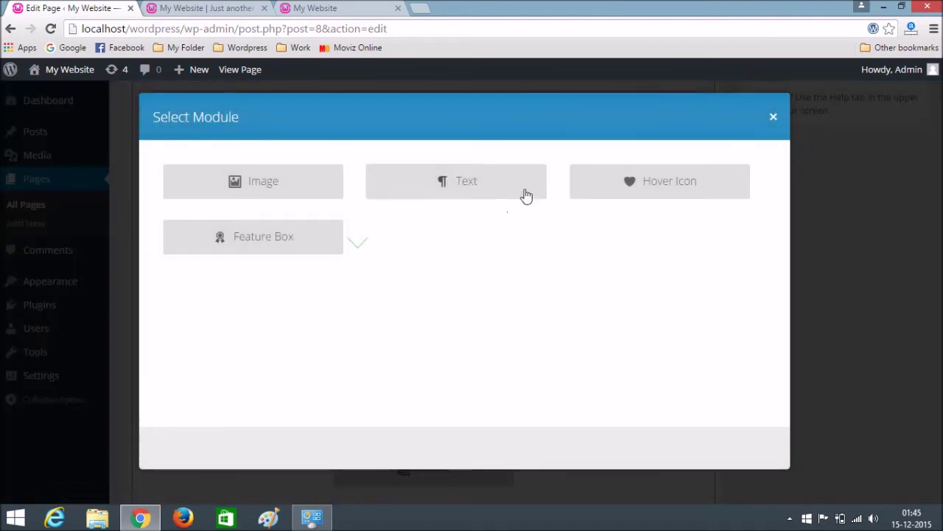
{"action": "left_click", "coordinate": [270, 186]}
{"action": "scroll", "coordinate": [423, 207], "scroll_direction": "down", "scroll_amount": 3}
{"action": "scroll", "coordinate": [479, 216], "scroll_direction": "up", "scroll_amount": 3}
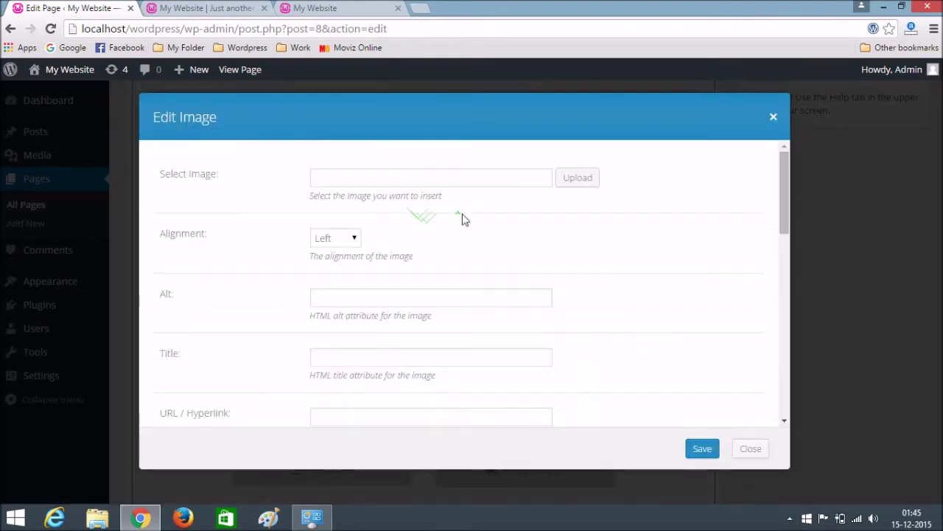
{"action": "scroll", "coordinate": [233, 196], "scroll_direction": "down", "scroll_amount": 1}
{"action": "scroll", "coordinate": [391, 217], "scroll_direction": "up", "scroll_amount": 1}
{"action": "left_click", "coordinate": [579, 179]}
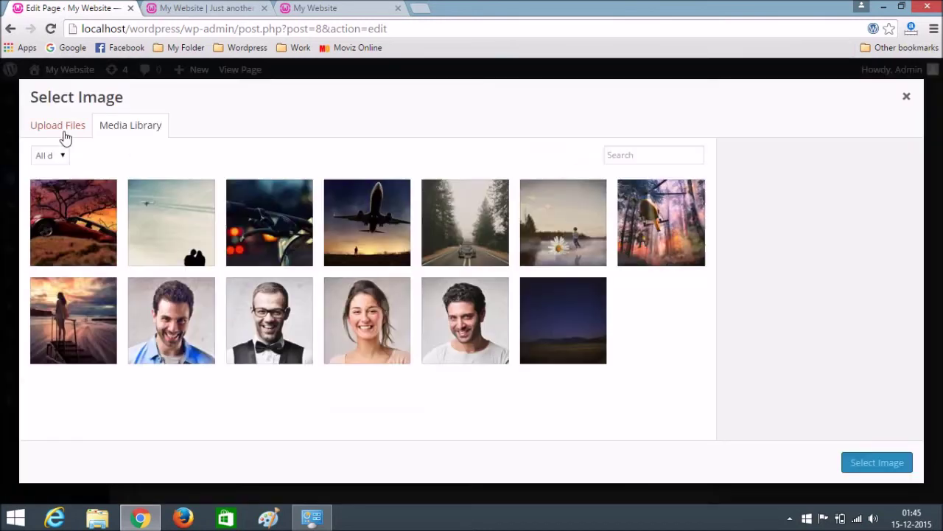
Upload the five logo files 1.png to 5.png from the clients folder inside the Desktop image folder
{"action": "left_click", "coordinate": [63, 131]}
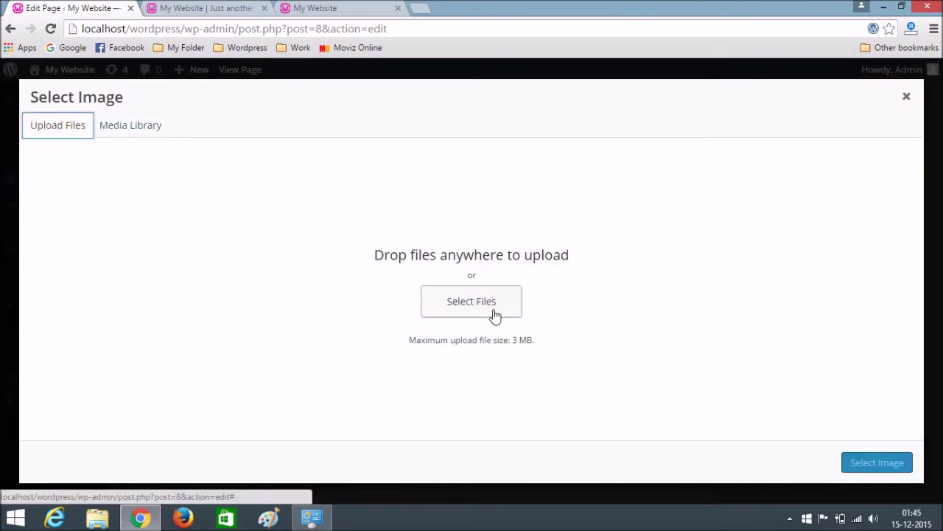
{"action": "left_click", "coordinate": [479, 301]}
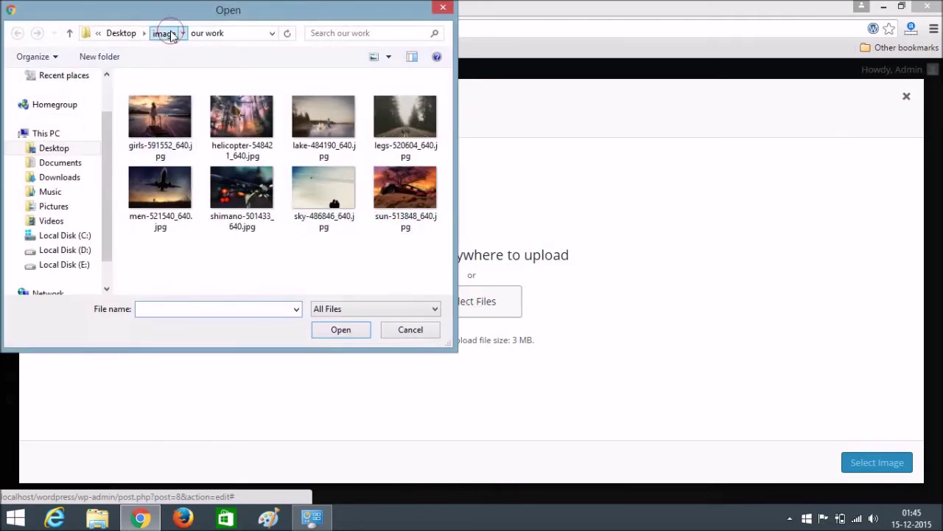
{"action": "left_click", "coordinate": [169, 33]}
{"action": "double_click", "coordinate": [188, 102]}
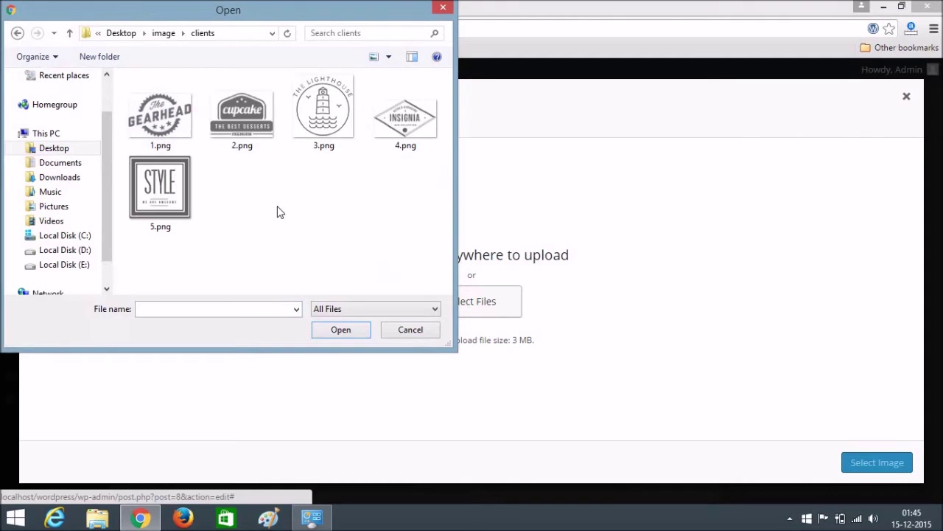
{"action": "left_click", "coordinate": [168, 112]}
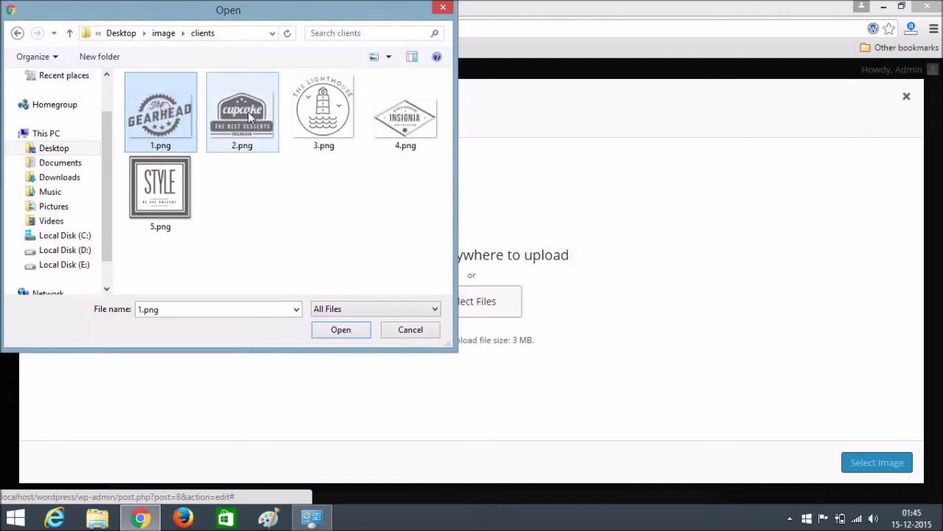
{"action": "left_click", "coordinate": [243, 111], "text": "ctrl"}
{"action": "left_click", "coordinate": [346, 108], "text": "ctrl"}
{"action": "left_click", "coordinate": [405, 112], "text": "ctrl"}
{"action": "left_click", "coordinate": [184, 198], "text": "ctrl"}
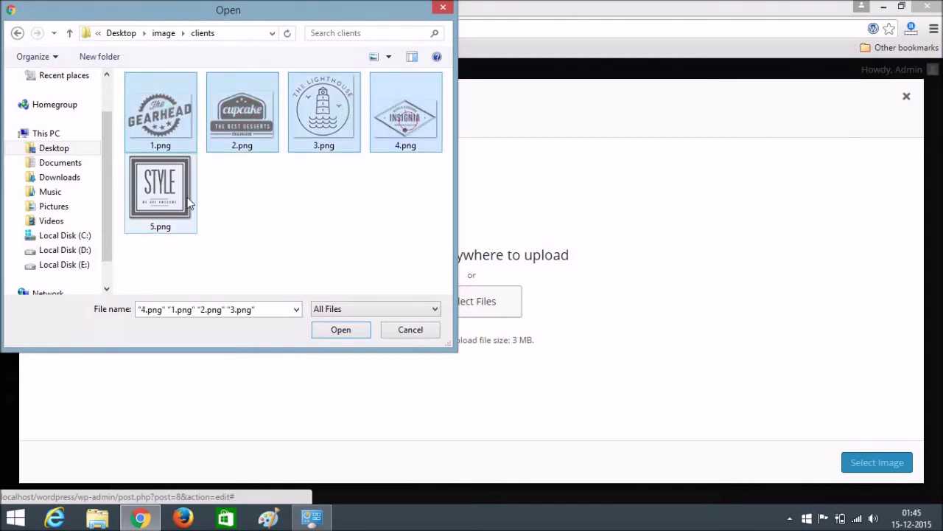
{"action": "left_click", "coordinate": [333, 330]}
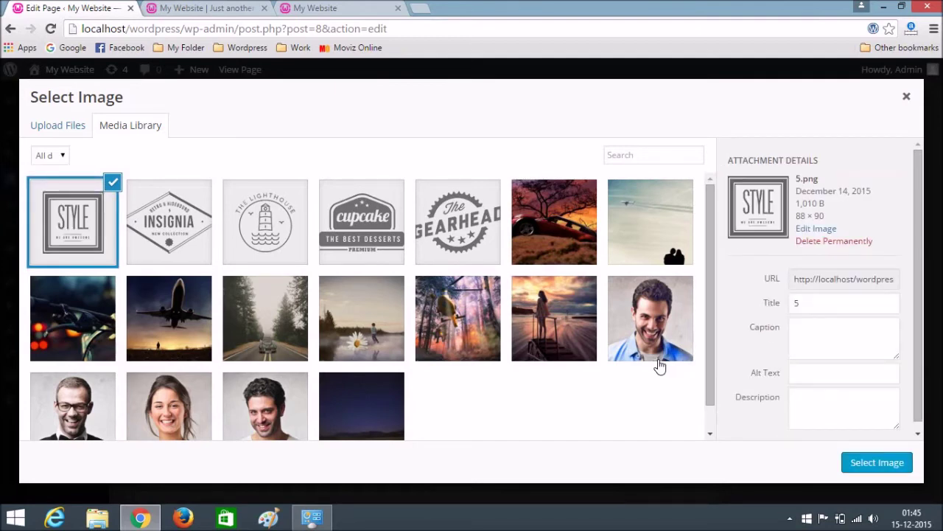
Use the Gearhead logo 1.png for the first column's image, set its alignment to Center and save the module
{"action": "left_click", "coordinate": [498, 227]}
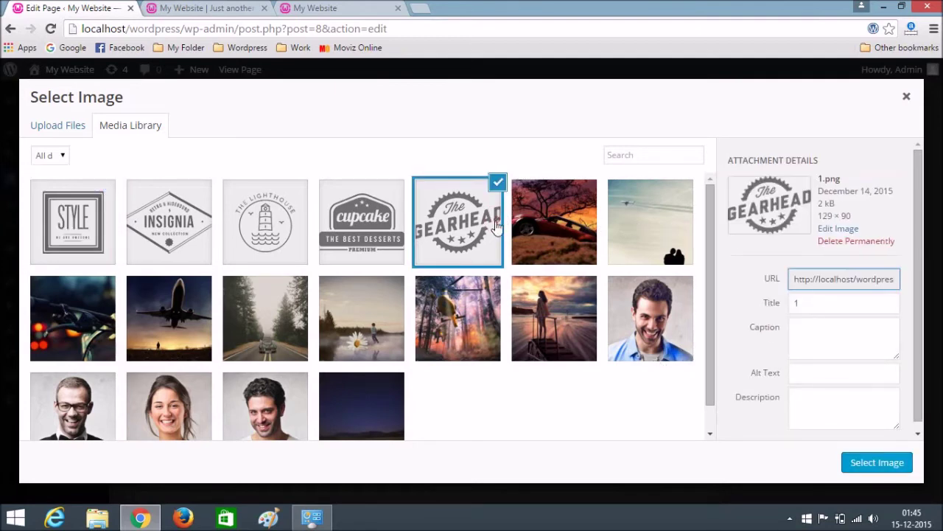
{"action": "left_click", "coordinate": [859, 466]}
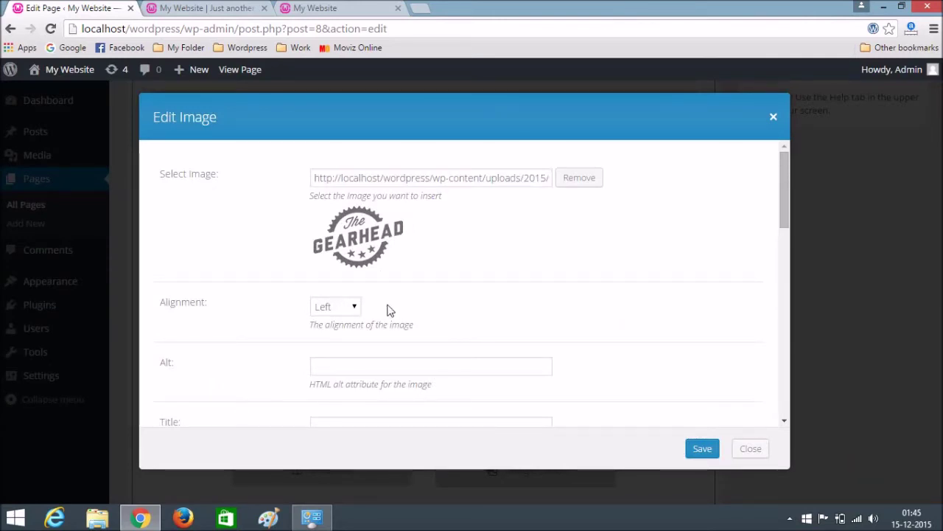
{"action": "left_click", "coordinate": [355, 311]}
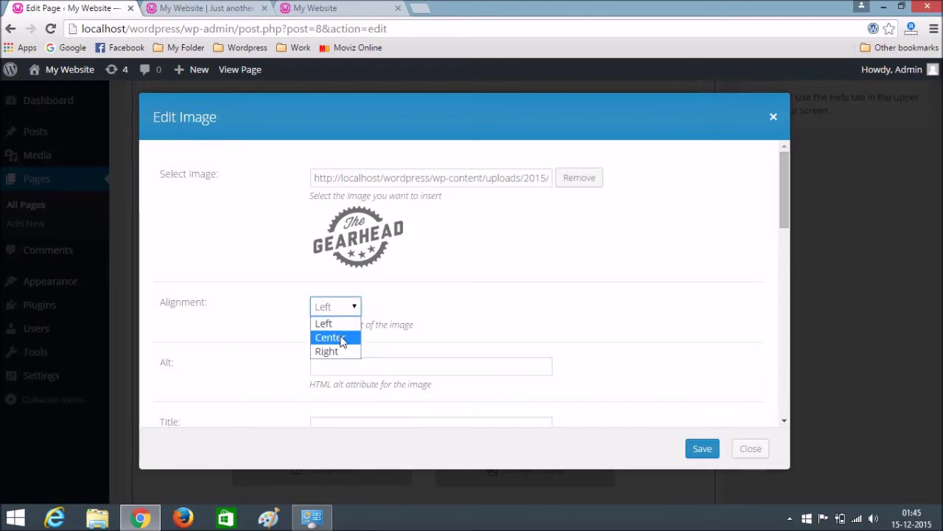
{"action": "left_click", "coordinate": [342, 339]}
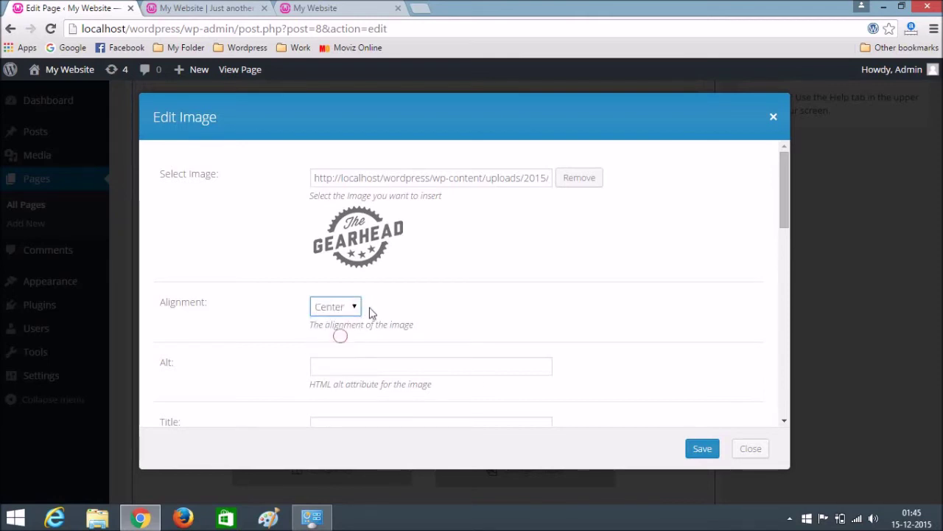
{"action": "left_click", "coordinate": [703, 450]}
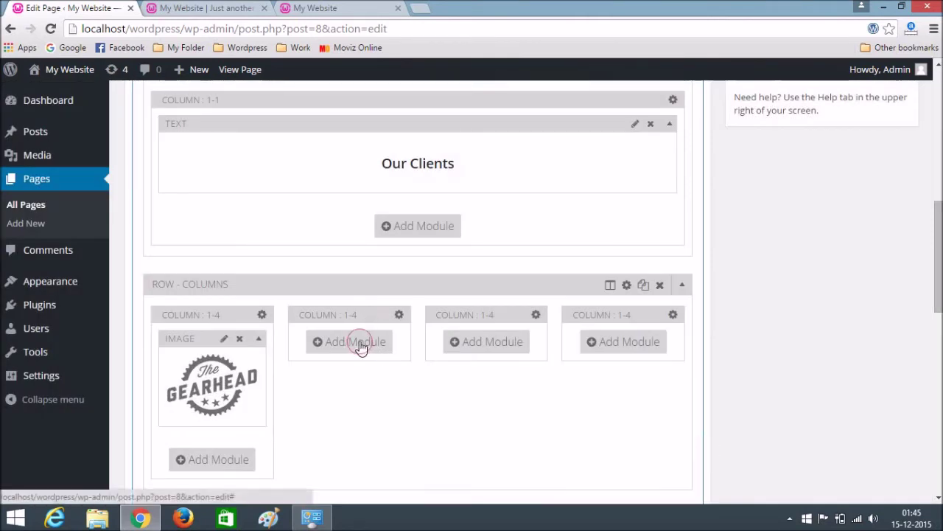
Add an Image module with the cupcake logo 2.png to the second 1/4 column, aligned Center, and save it
{"action": "left_click", "coordinate": [361, 346]}
{"action": "left_click", "coordinate": [295, 182]}
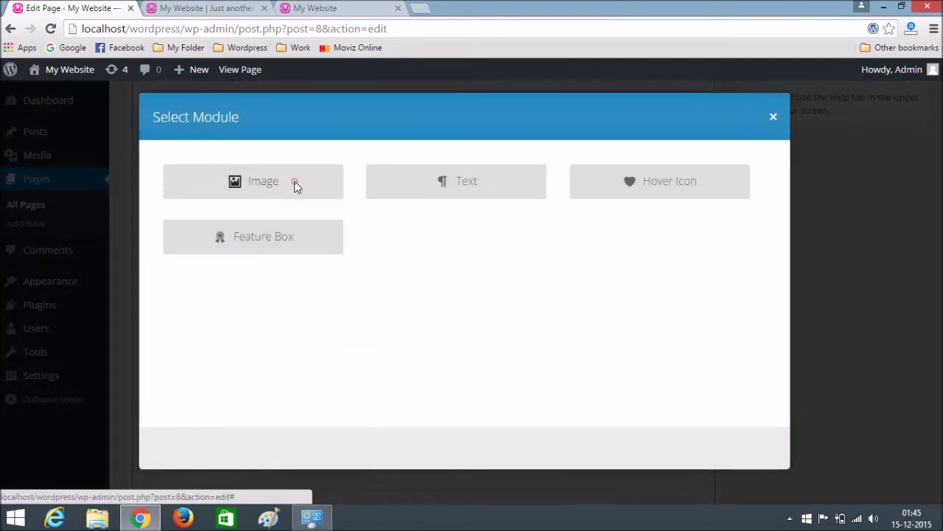
{"action": "left_click", "coordinate": [596, 180]}
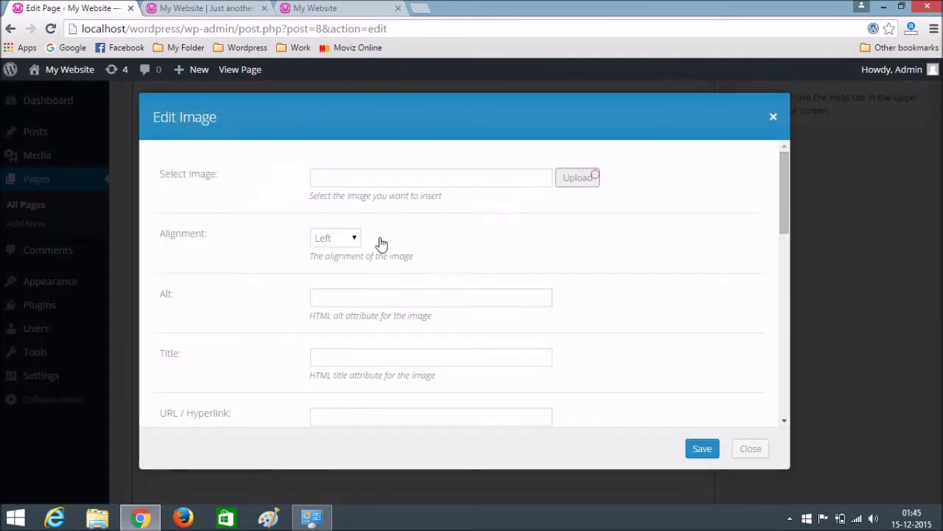
{"action": "left_click", "coordinate": [361, 252]}
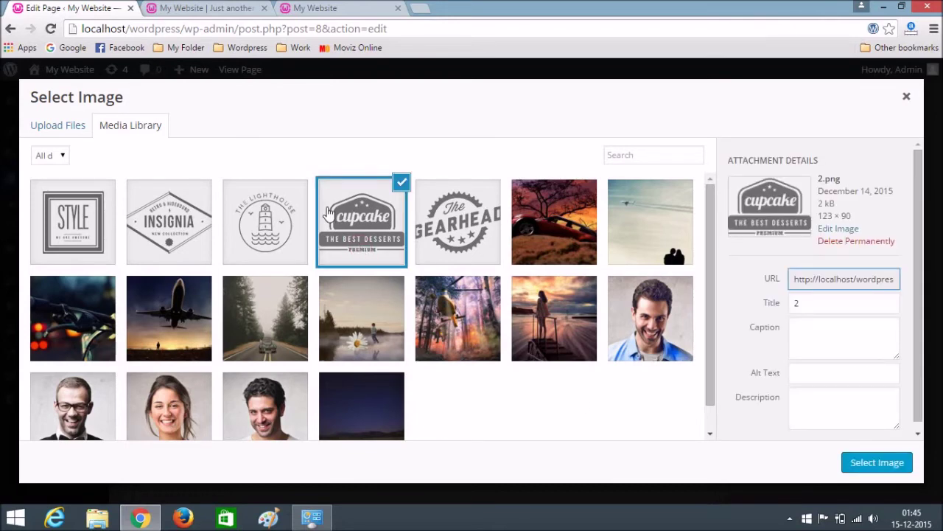
{"action": "left_click", "coordinate": [867, 462]}
{"action": "left_click", "coordinate": [348, 306]}
{"action": "left_click", "coordinate": [337, 337]}
{"action": "left_click", "coordinate": [702, 447]}
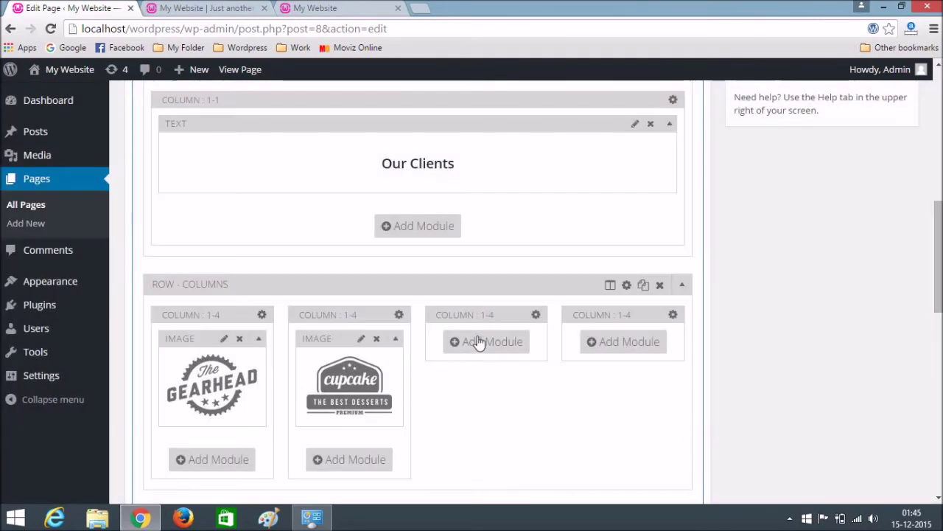
Add an Image module with the Lighthouse logo 3.png to the third 1/4 column, aligned Center, and save it
{"action": "left_click", "coordinate": [477, 339]}
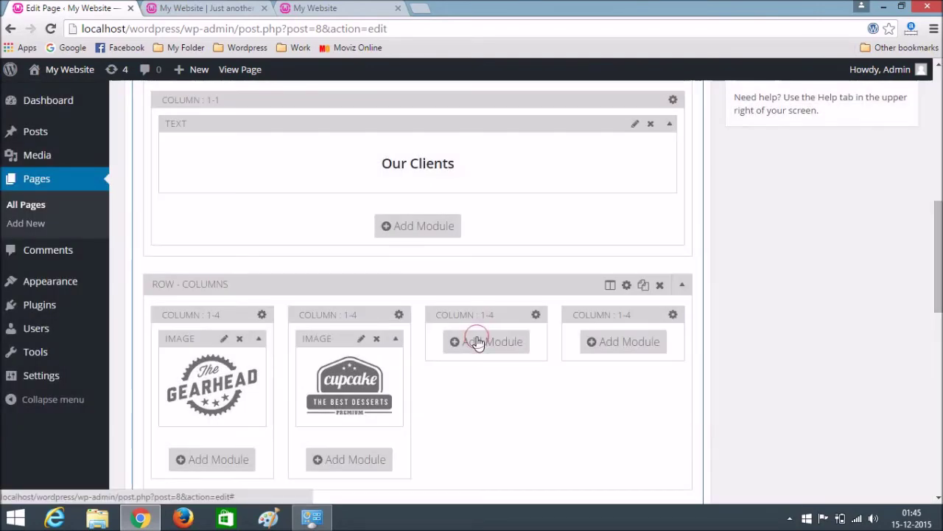
{"action": "left_click", "coordinate": [277, 183]}
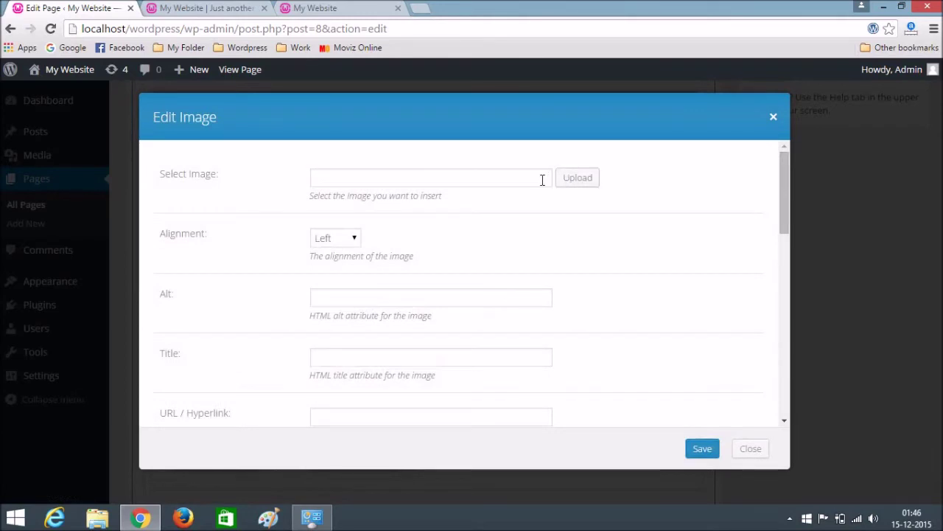
{"action": "left_click", "coordinate": [566, 179]}
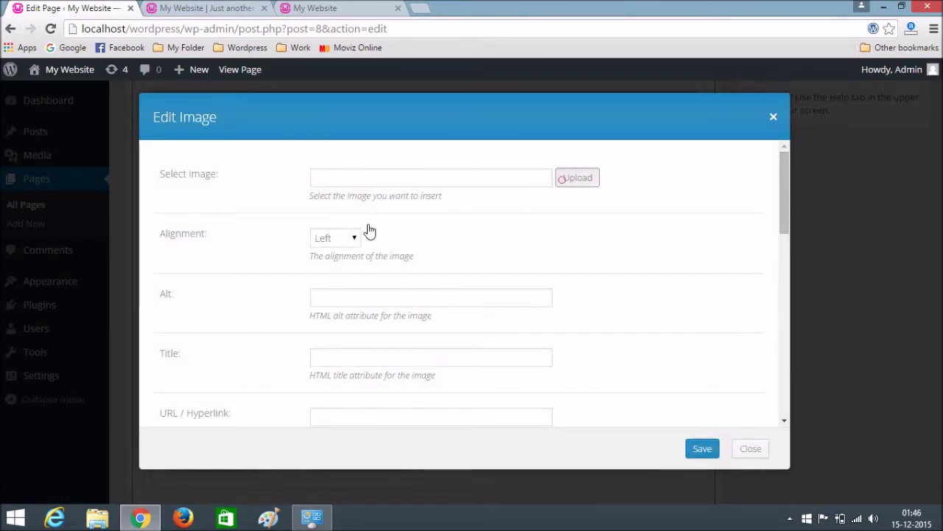
{"action": "left_click", "coordinate": [250, 223]}
{"action": "left_click", "coordinate": [865, 465]}
{"action": "left_click", "coordinate": [353, 308]}
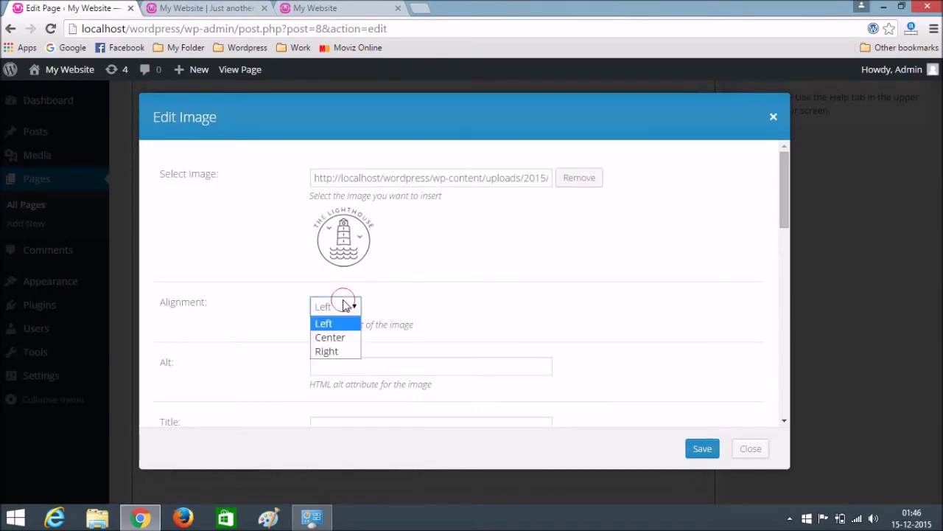
{"action": "left_click", "coordinate": [331, 335]}
{"action": "left_click", "coordinate": [702, 449]}
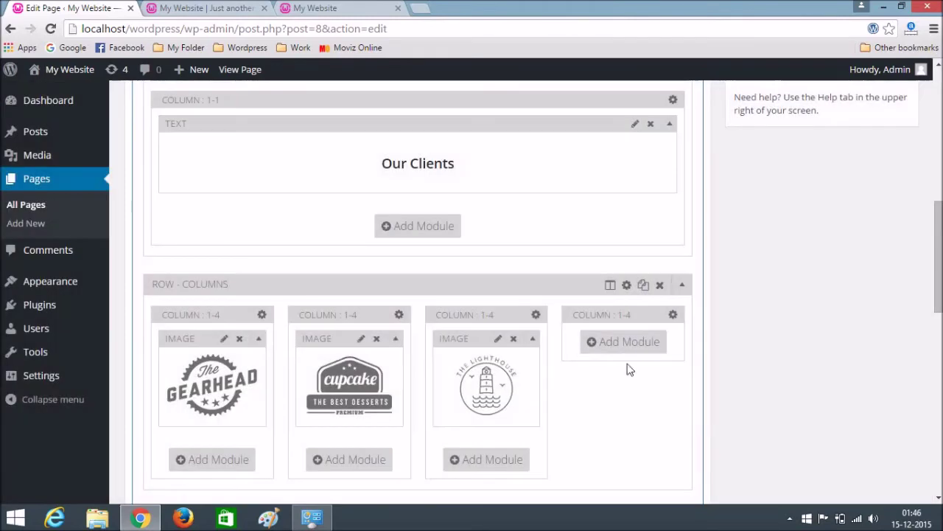
Add an Image module with the Insignia logo 4.png to the fourth 1/4 column, aligned Center, and save it
{"action": "left_click", "coordinate": [618, 348]}
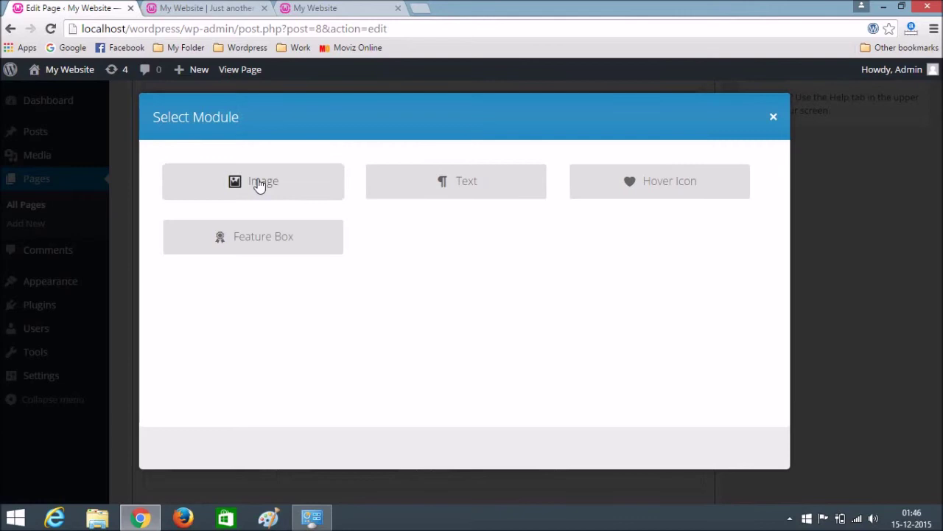
{"action": "left_click", "coordinate": [261, 182]}
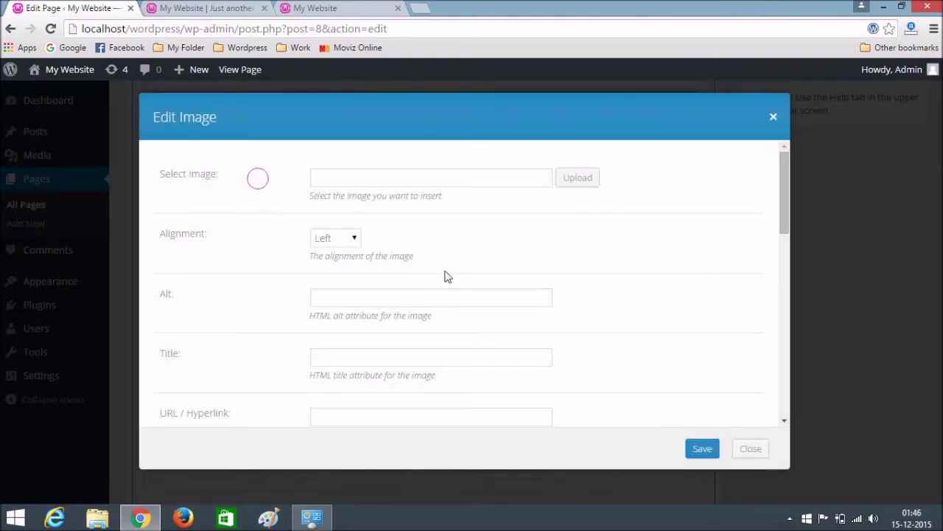
{"action": "left_click", "coordinate": [570, 178]}
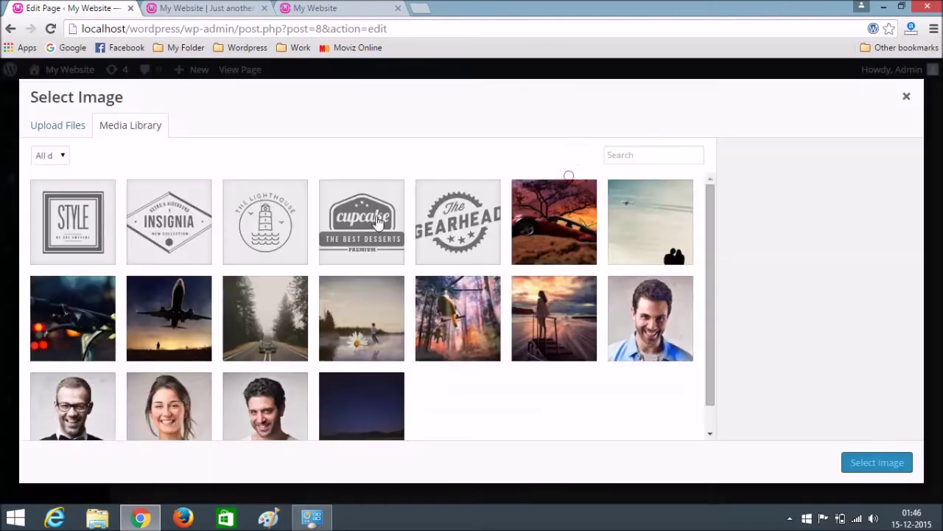
{"action": "left_click", "coordinate": [182, 222]}
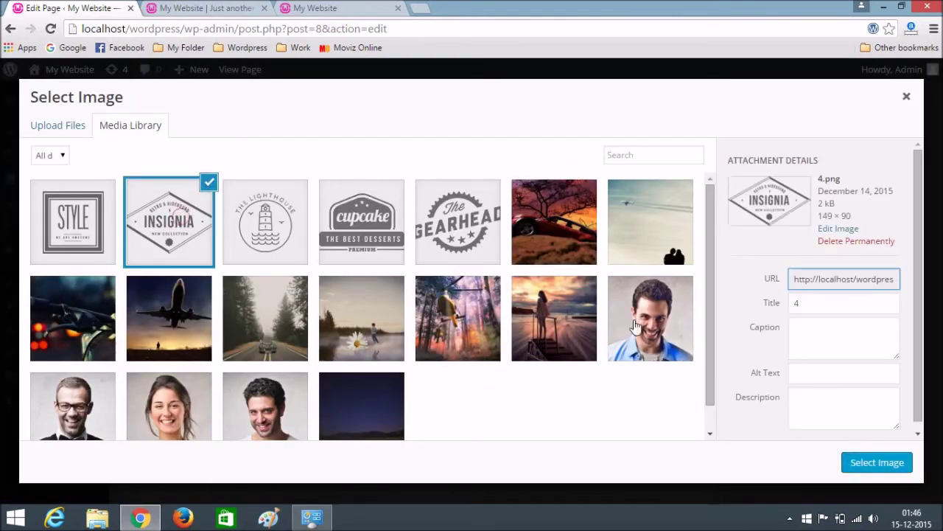
{"action": "left_click", "coordinate": [871, 463]}
{"action": "left_click", "coordinate": [338, 307]}
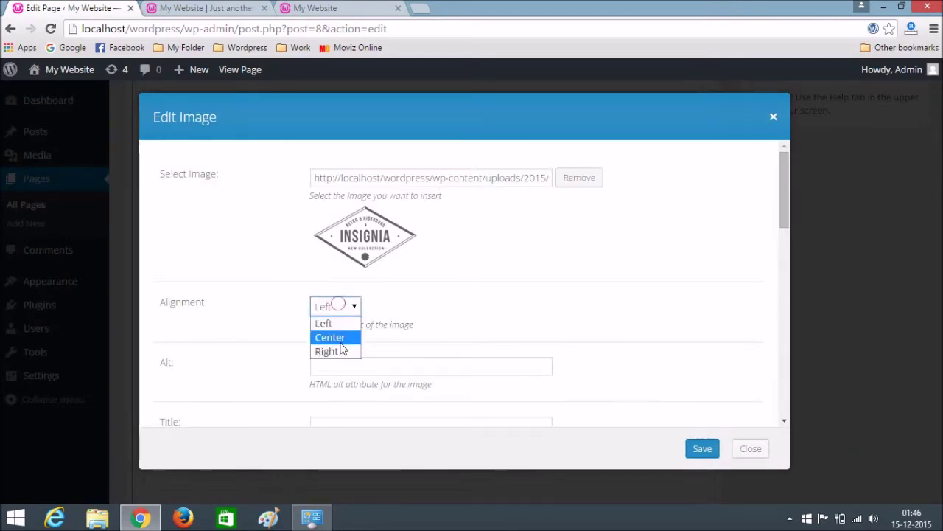
{"action": "left_click", "coordinate": [334, 337]}
{"action": "left_click", "coordinate": [703, 449]}
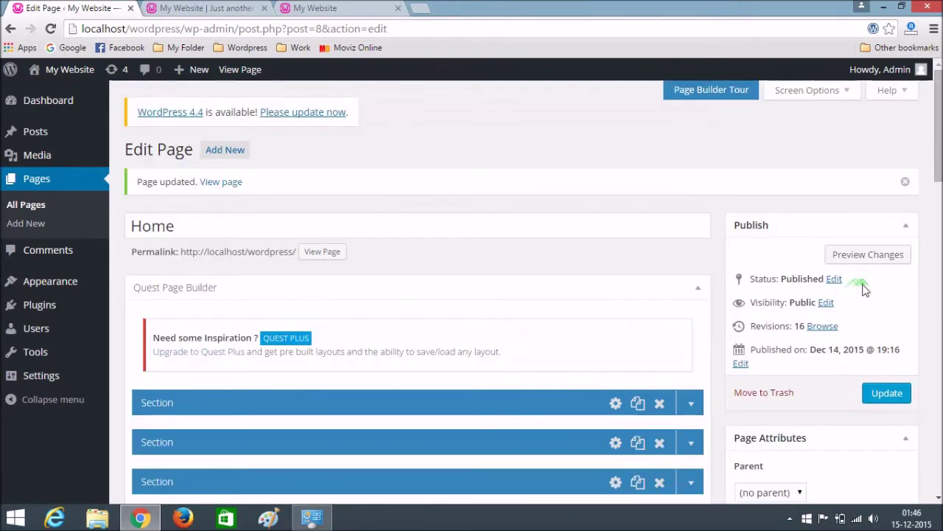
Update the Home page and check the Our Clients heading and logo row on the live site
{"action": "left_click", "coordinate": [902, 389]}
{"action": "left_click", "coordinate": [185, 7]}
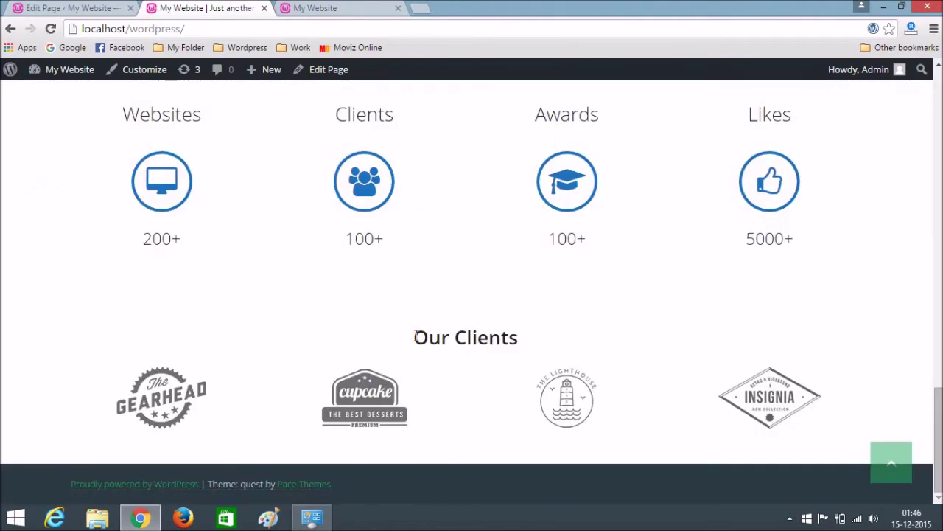
{"action": "left_click_drag", "start_coordinate": [415, 336], "coordinate": [519, 337]}
{"action": "left_click", "coordinate": [519, 338]}
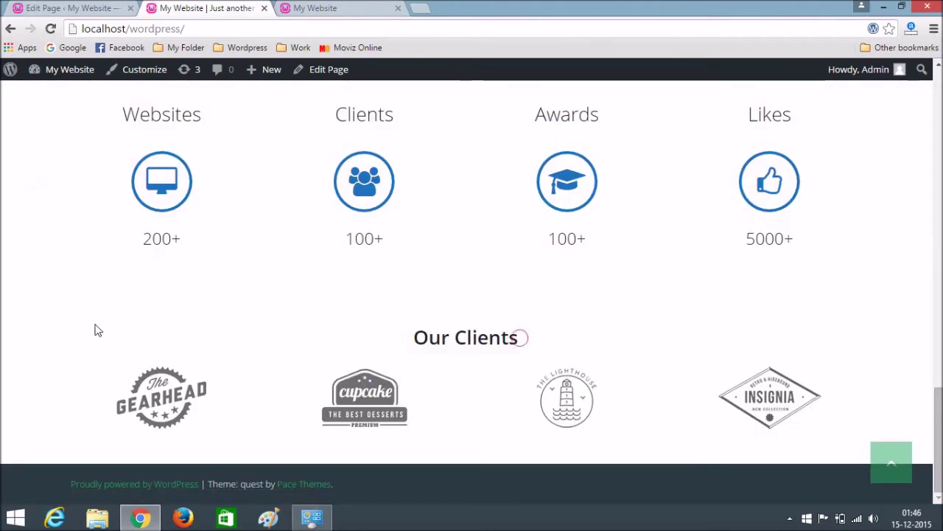
{"action": "left_click_drag", "start_coordinate": [2, 332], "coordinate": [857, 358]}
{"action": "left_click", "coordinate": [857, 358]}
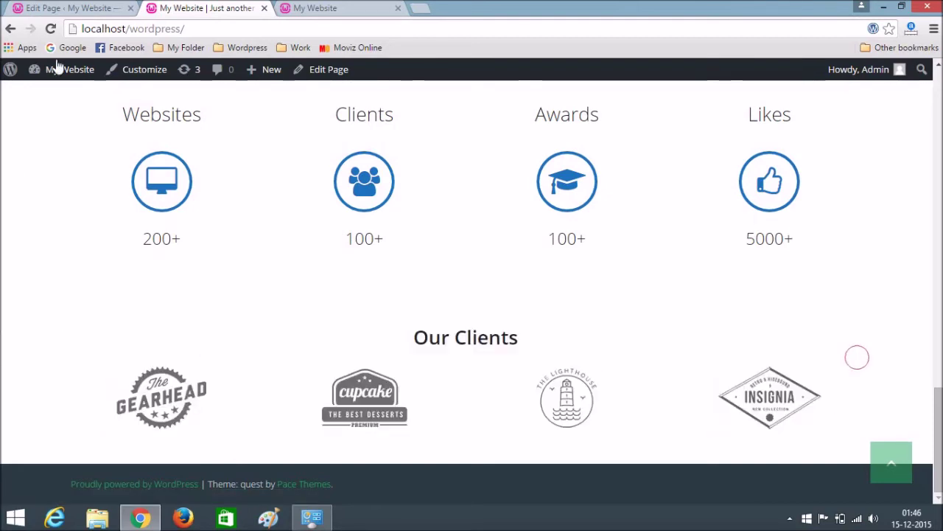
Give the Our Clients section a light grey background color, about #ededed, and save the section settings
{"action": "left_click", "coordinate": [82, 8]}
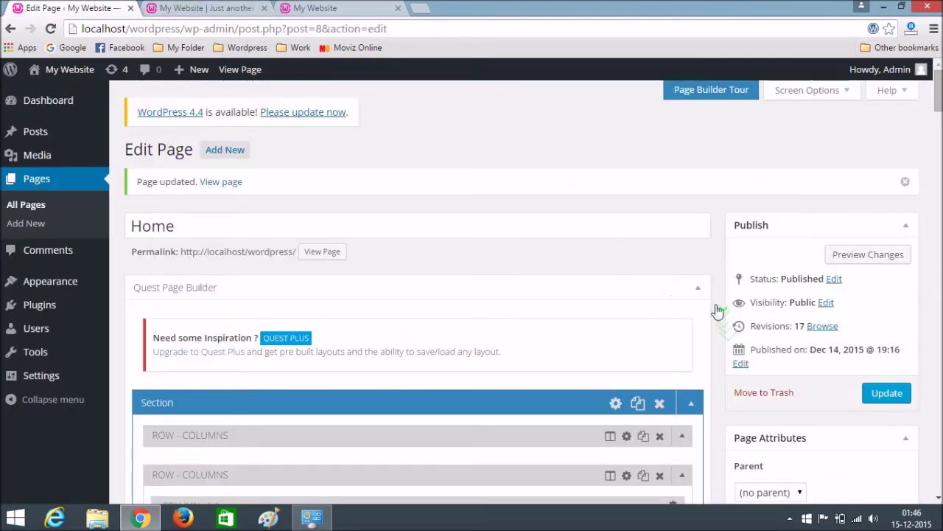
{"action": "scroll", "coordinate": [718, 310], "scroll_direction": "down", "scroll_amount": 20}
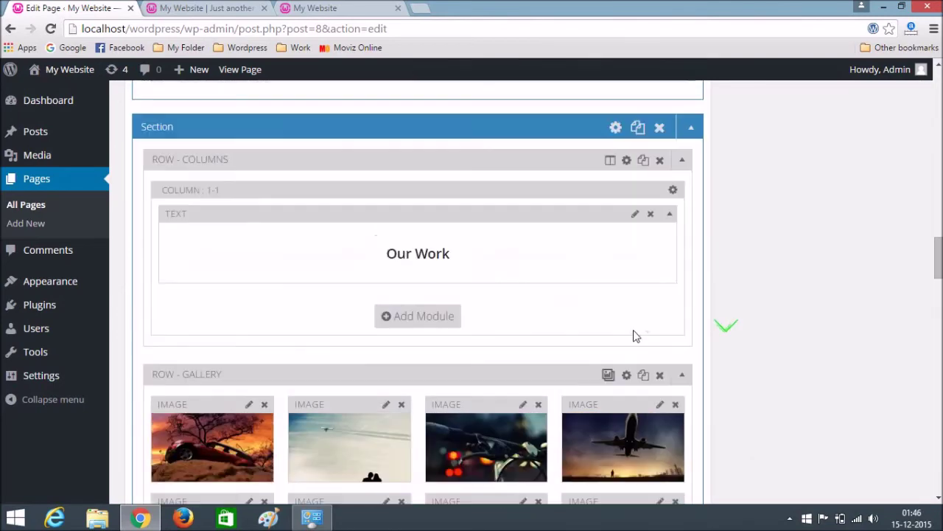
{"action": "scroll", "coordinate": [635, 335], "scroll_direction": "down", "scroll_amount": 10}
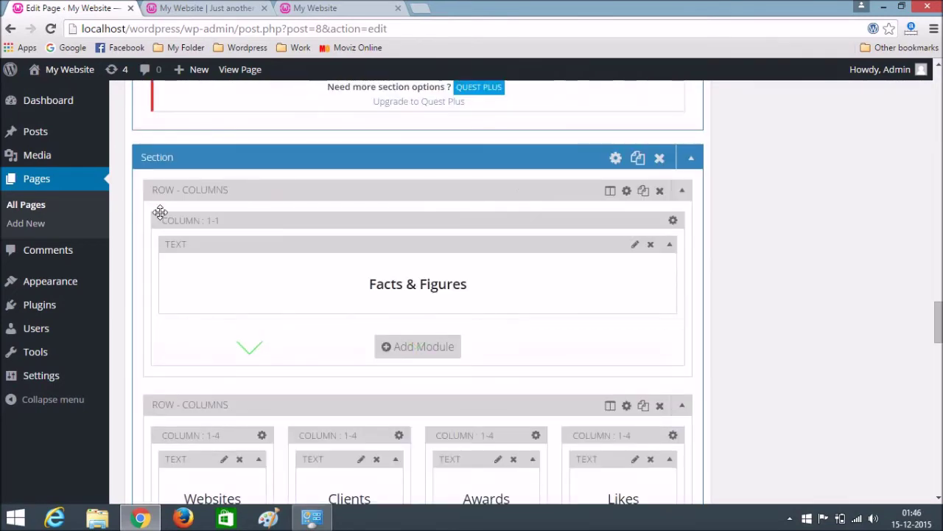
{"action": "scroll", "coordinate": [177, 242], "scroll_direction": "down", "scroll_amount": 10}
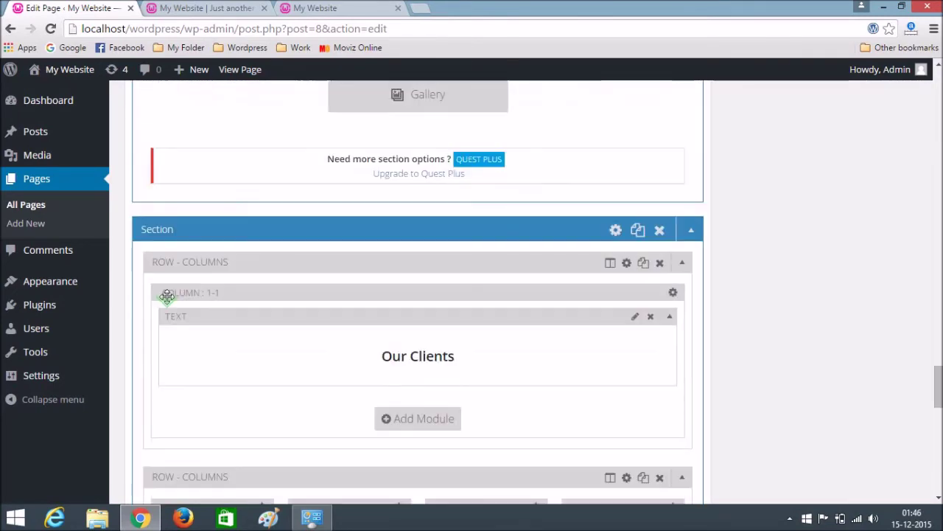
{"action": "scroll", "coordinate": [167, 295], "scroll_direction": "down", "scroll_amount": 2}
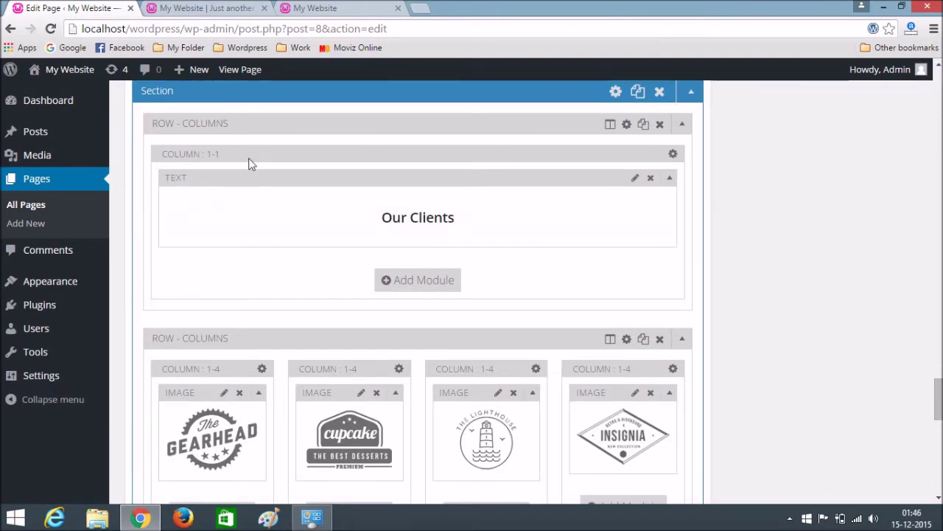
{"action": "left_click", "coordinate": [615, 91]}
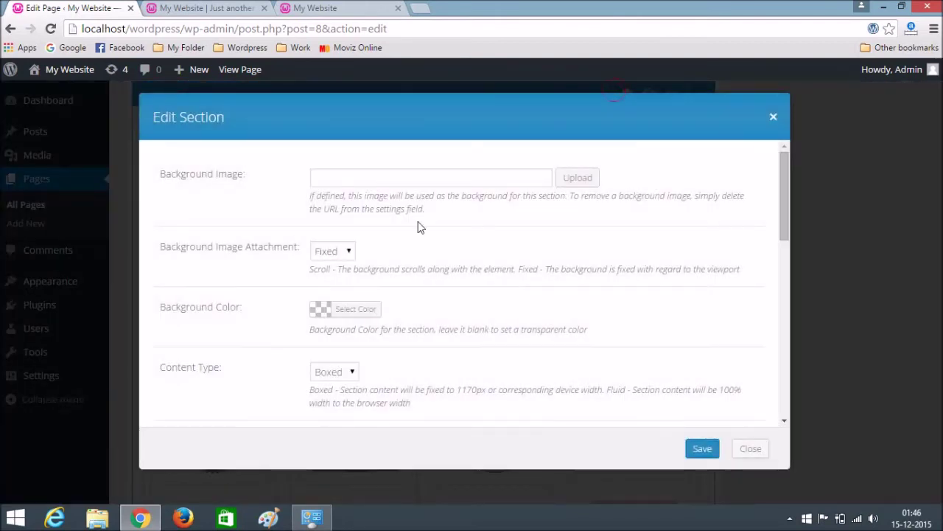
{"action": "left_click", "coordinate": [348, 311]}
{"action": "scroll", "coordinate": [328, 286], "scroll_direction": "down", "scroll_amount": 1}
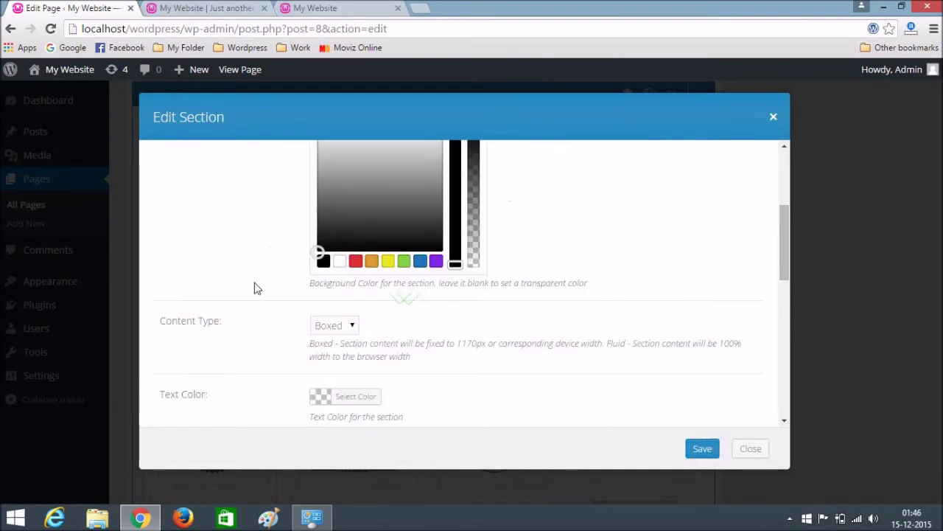
{"action": "scroll", "coordinate": [258, 286], "scroll_direction": "up", "scroll_amount": 3}
{"action": "left_click_drag", "start_coordinate": [318, 391], "coordinate": [334, 274]}
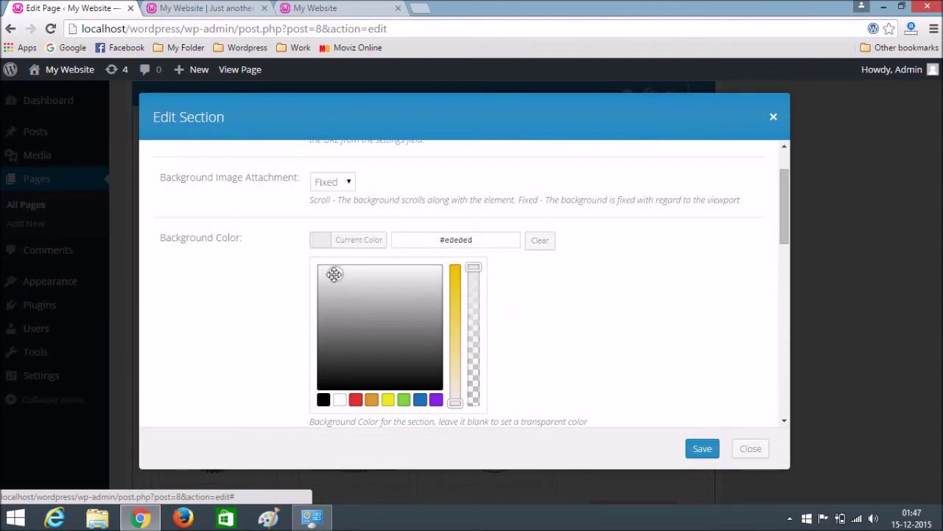
{"action": "scroll", "coordinate": [729, 265], "scroll_direction": "down", "scroll_amount": 3}
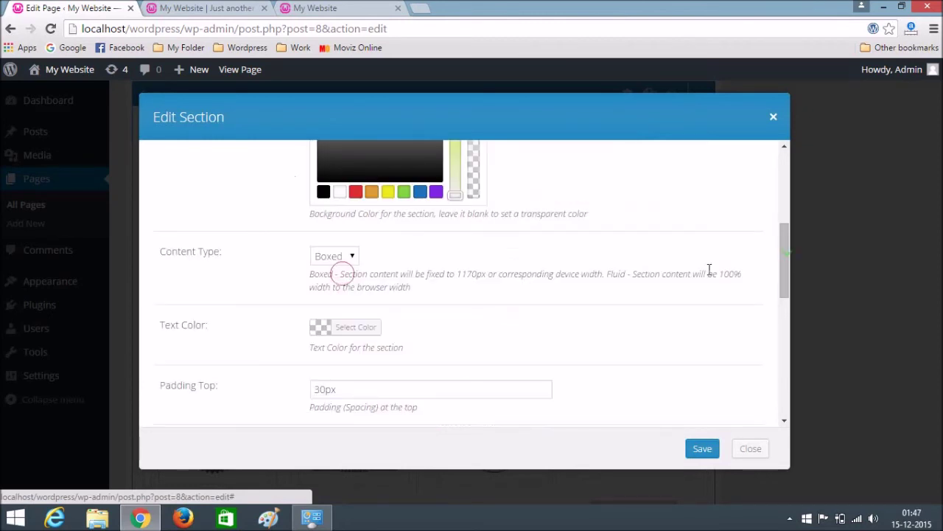
{"action": "scroll", "coordinate": [704, 273], "scroll_direction": "up", "scroll_amount": 2}
{"action": "left_click", "coordinate": [704, 448]}
Update the Home page and check the Our Clients section's background color on the live site
{"action": "scroll", "coordinate": [798, 259], "scroll_direction": "up", "scroll_amount": 5}
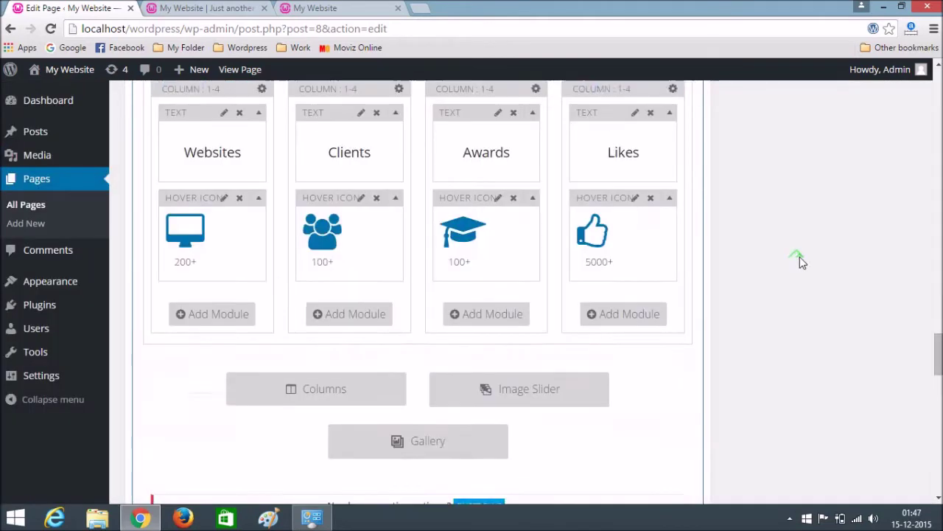
{"action": "scroll", "coordinate": [799, 256], "scroll_direction": "up", "scroll_amount": 15}
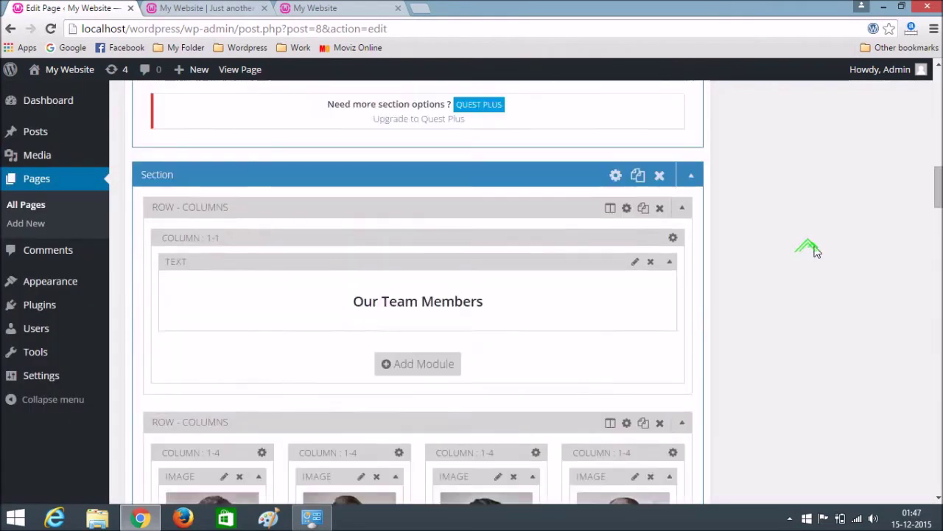
{"action": "scroll", "coordinate": [811, 249], "scroll_direction": "up", "scroll_amount": 10}
{"action": "key", "text": "ctrl+s"}
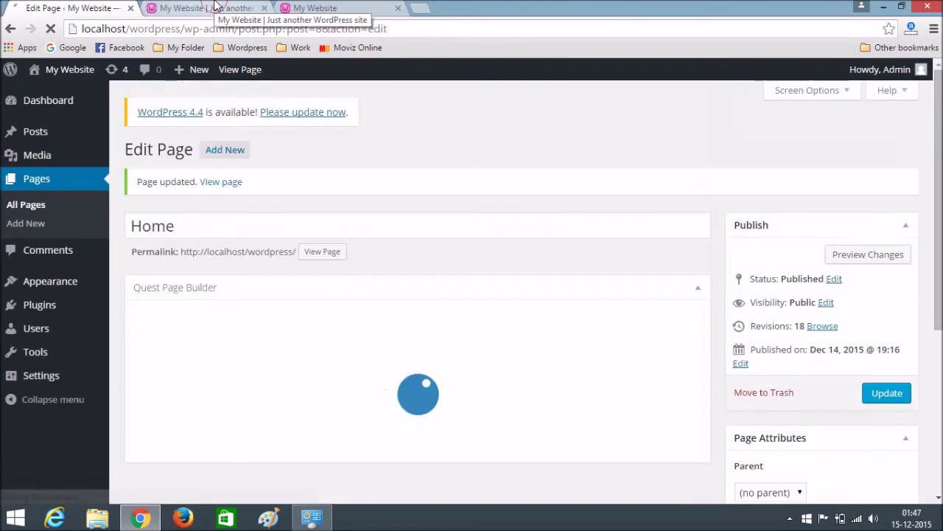
{"action": "left_click", "coordinate": [210, 8]}
{"action": "left_click", "coordinate": [190, 28]}
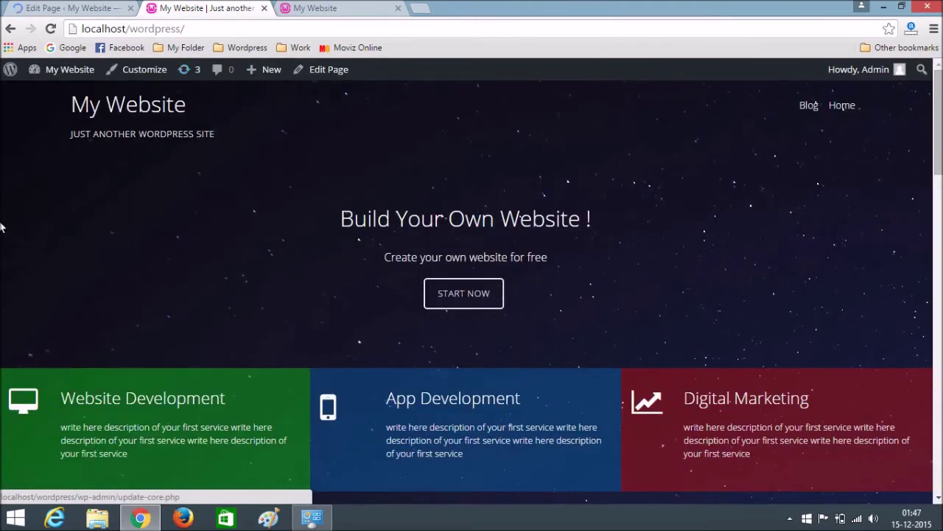
{"action": "scroll", "coordinate": [1, 227], "scroll_direction": "down", "scroll_amount": 10}
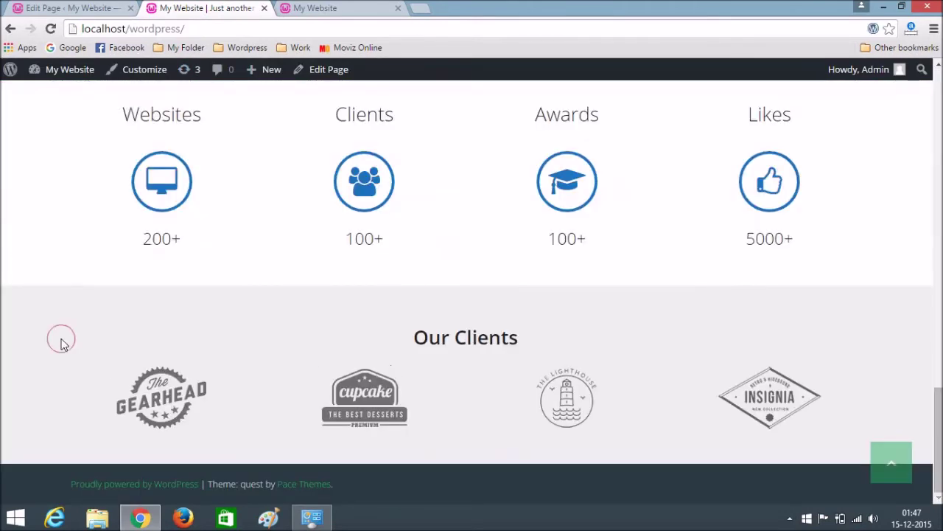
{"action": "left_click_drag", "start_coordinate": [410, 337], "coordinate": [519, 339]}
{"action": "left_click", "coordinate": [600, 362]}
Examine the header and the "Build Your Own Website !" banner of the live home page
{"action": "scroll", "coordinate": [46, 333], "scroll_direction": "up", "scroll_amount": 10}
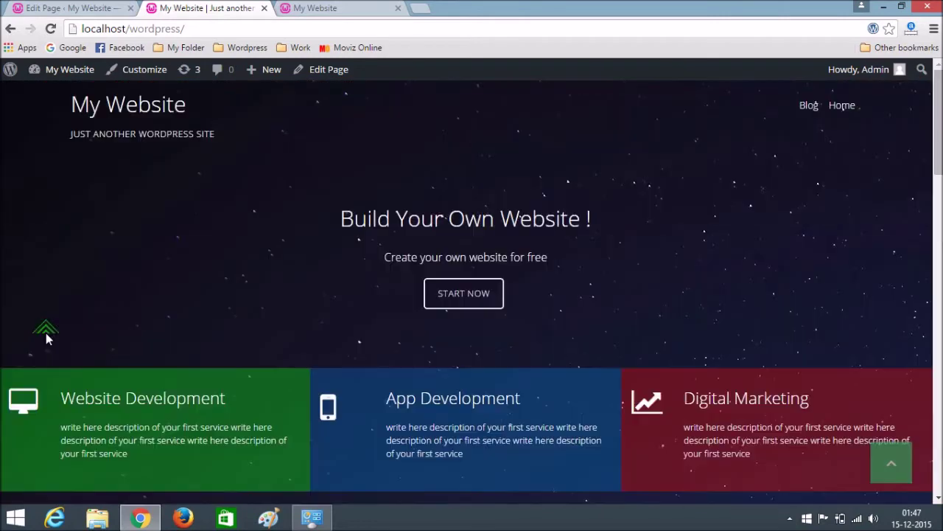
{"action": "scroll", "coordinate": [278, 297], "scroll_direction": "down", "scroll_amount": 3}
{"action": "scroll", "coordinate": [210, 302], "scroll_direction": "up", "scroll_amount": 4}
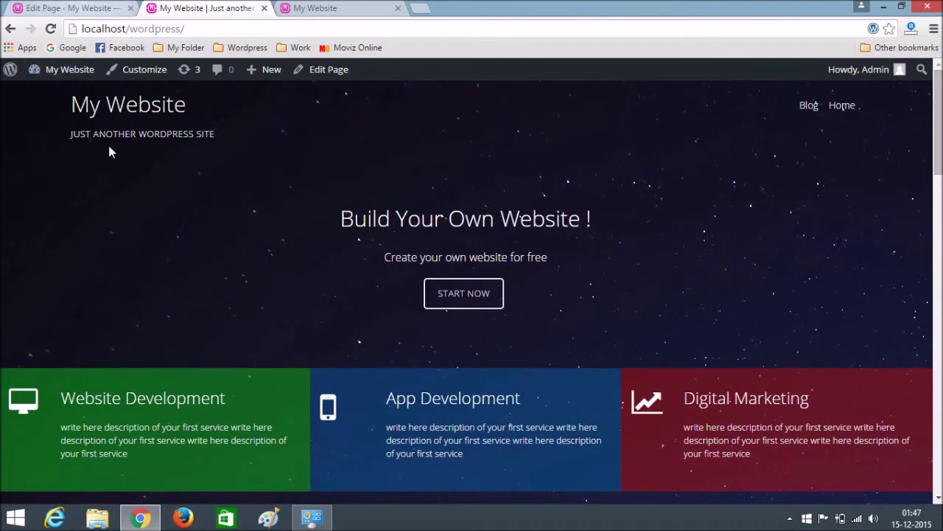
{"action": "left_click", "coordinate": [81, 8]}
{"action": "left_click", "coordinate": [189, 8]}
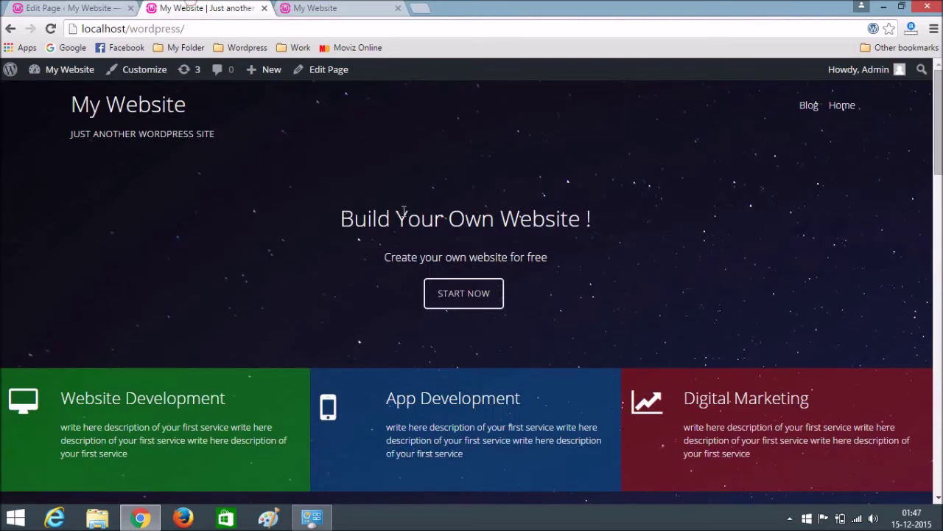
{"action": "left_click_drag", "start_coordinate": [349, 219], "coordinate": [643, 221]}
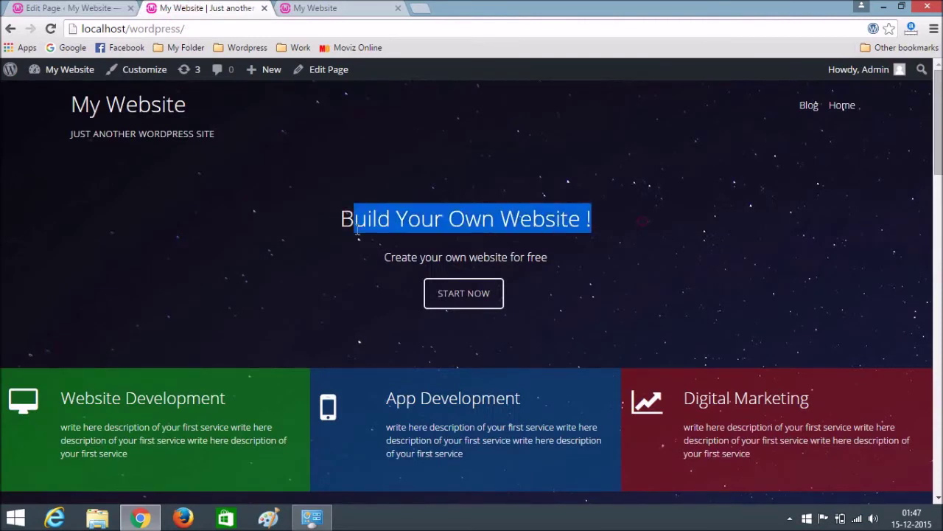
{"action": "left_click", "coordinate": [339, 227]}
{"action": "left_click_drag", "start_coordinate": [328, 221], "coordinate": [625, 231]}
{"action": "left_click", "coordinate": [141, 155]}
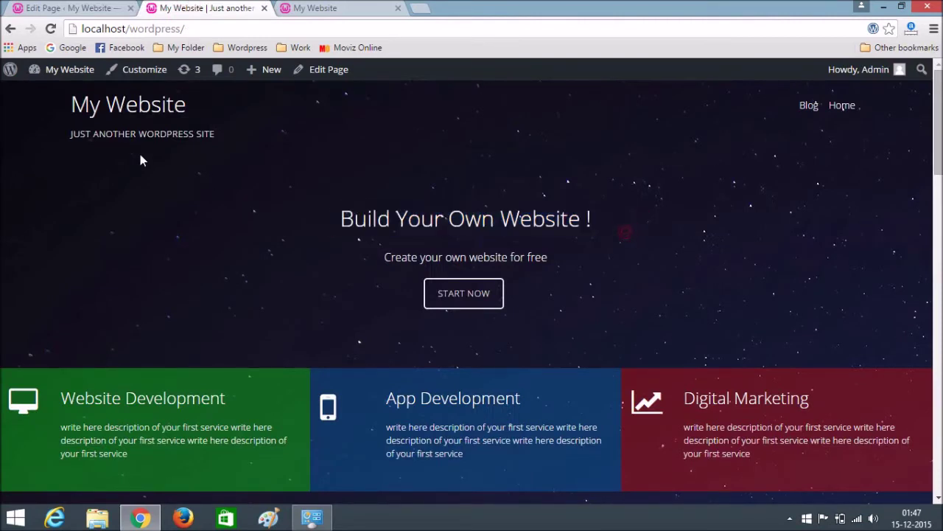
Open the live home page in the theme customizer and look through its General settings
{"action": "left_click", "coordinate": [140, 73]}
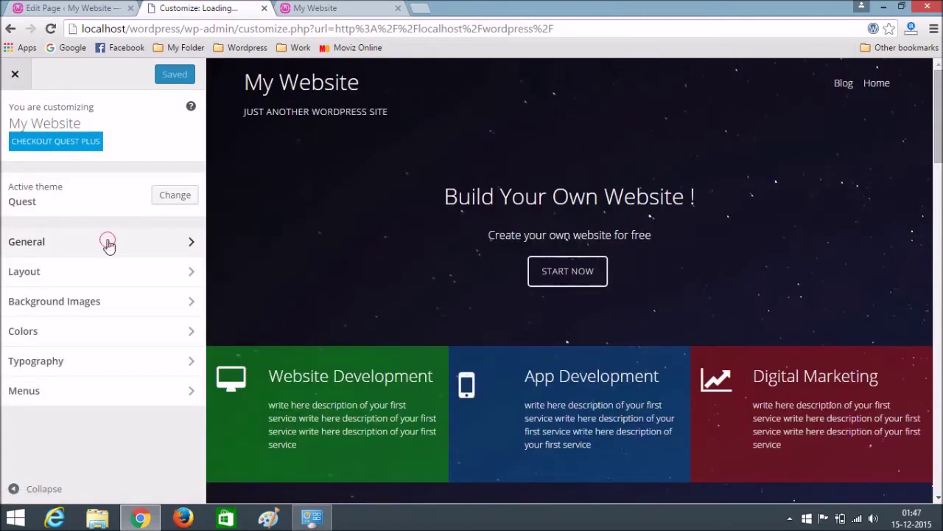
{"action": "left_click", "coordinate": [105, 242]}
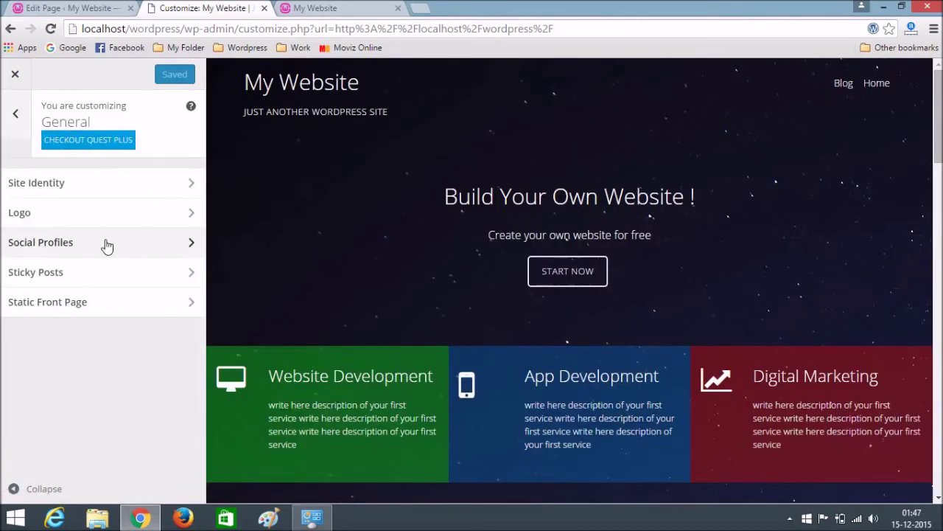
{"action": "left_click", "coordinate": [16, 123]}
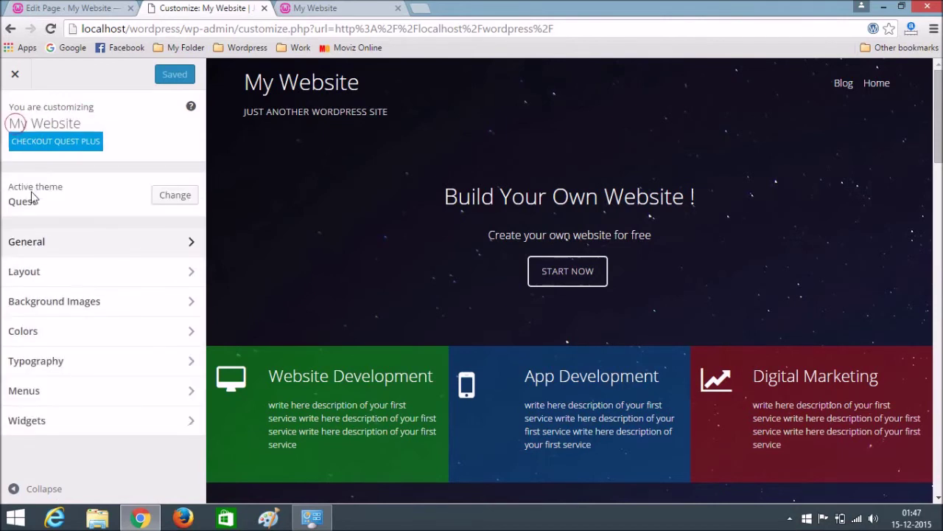
{"action": "left_click", "coordinate": [169, 246]}
{"action": "left_click", "coordinate": [148, 214]}
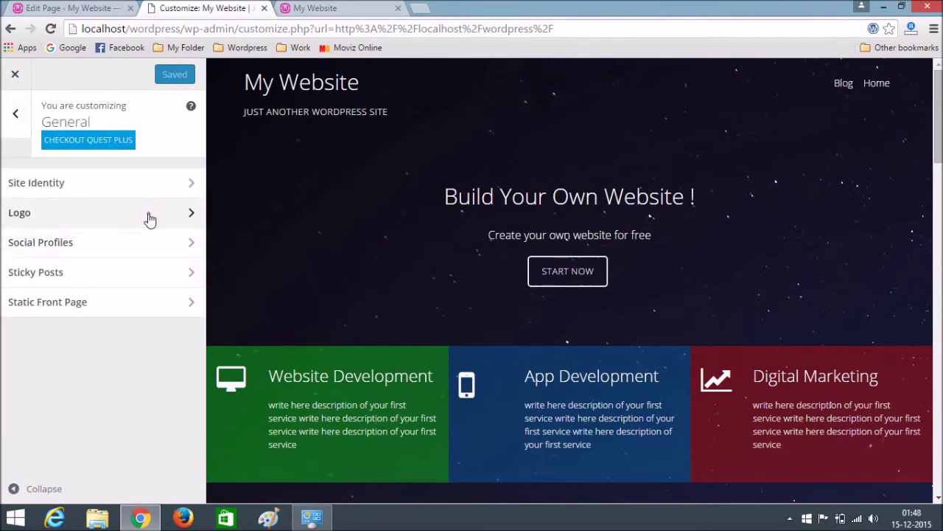
{"action": "left_click", "coordinate": [17, 115]}
{"action": "left_click_drag", "start_coordinate": [361, 82], "coordinate": [243, 87]}
{"action": "left_click", "coordinate": [361, 92]}
Clear the site's tagline in the Site Identity settings, leaving the field empty
{"action": "left_click", "coordinate": [155, 186]}
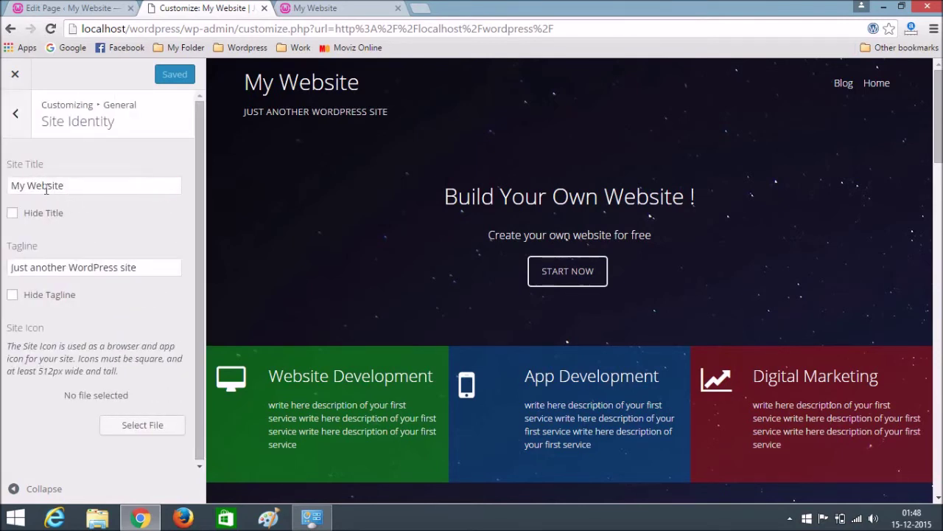
{"action": "left_click_drag", "start_coordinate": [92, 188], "coordinate": [10, 188]}
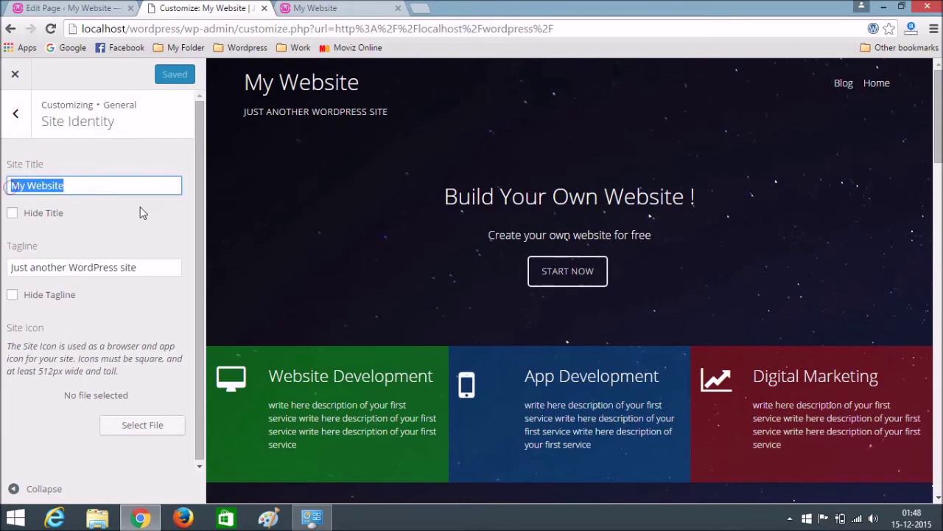
{"action": "left_click", "coordinate": [152, 267]}
{"action": "triple_click", "coordinate": [150, 269]}
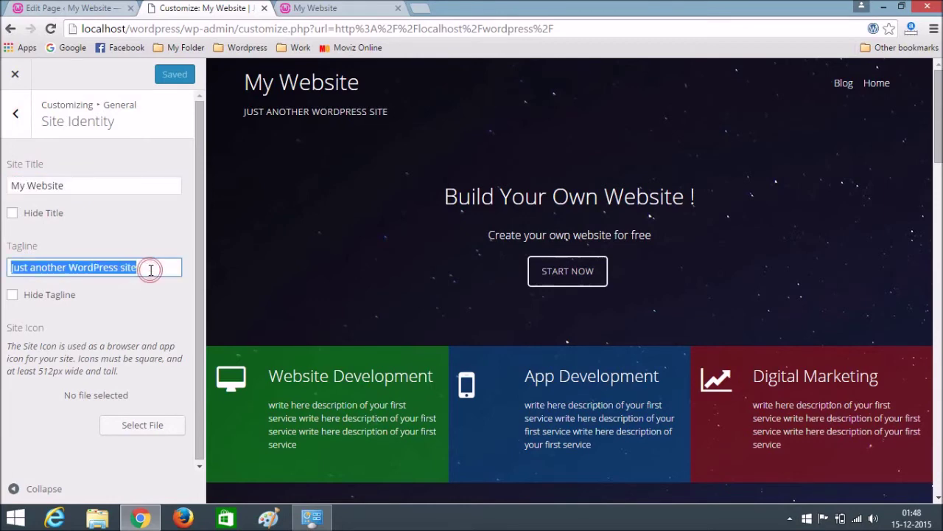
{"action": "key", "text": "BackSpace"}
{"action": "left_click", "coordinate": [15, 114]}
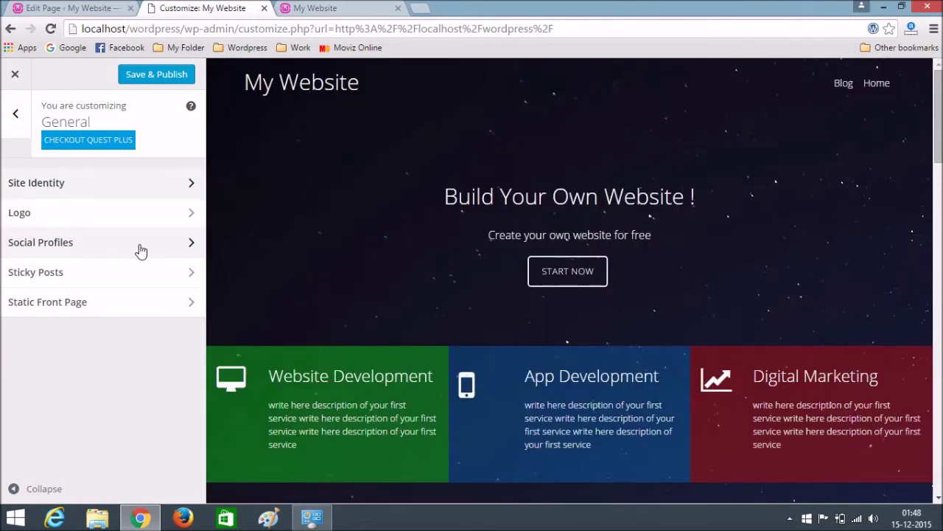
{"action": "left_click", "coordinate": [140, 243]}
{"action": "left_click", "coordinate": [59, 183]}
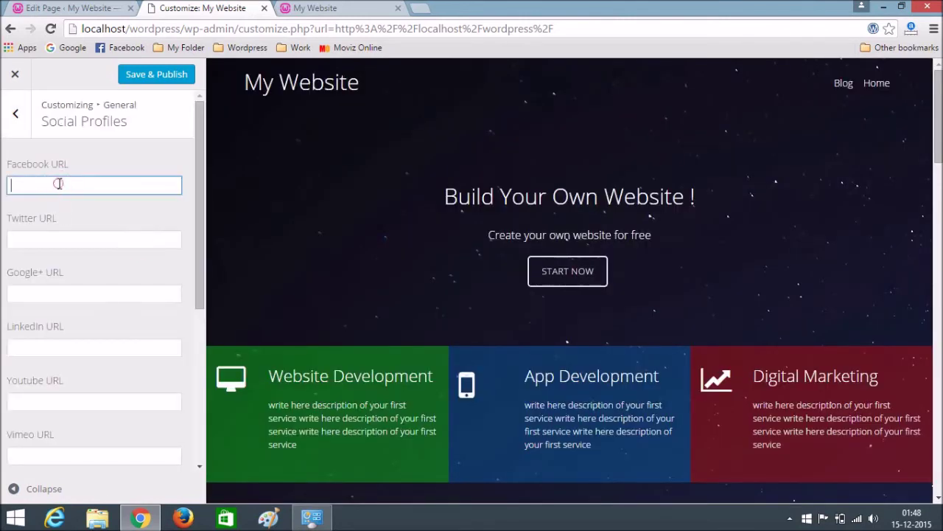
{"action": "type", "text": "www.facebook.com"}
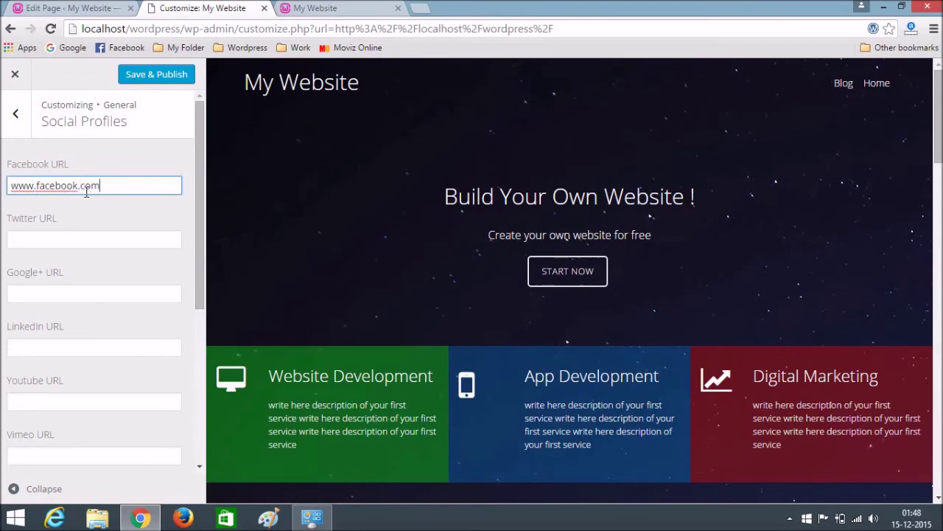
{"action": "left_click", "coordinate": [86, 241]}
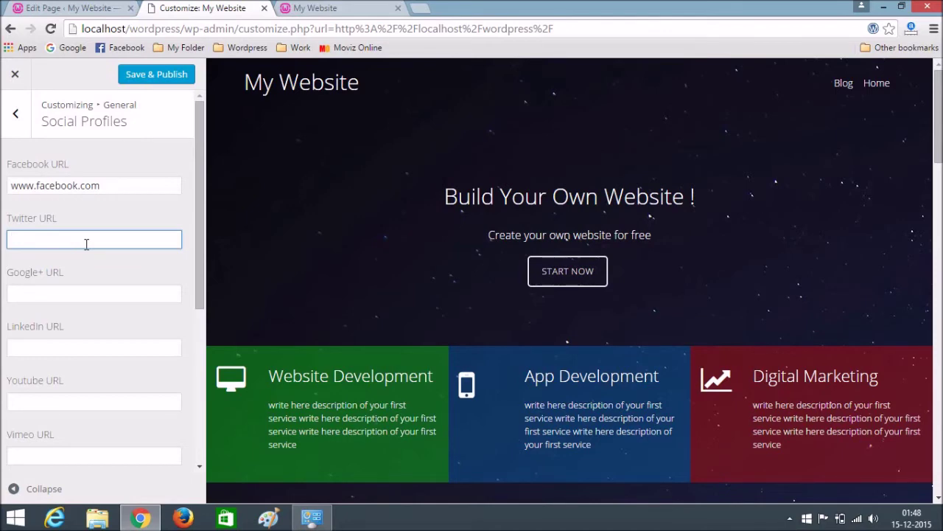
{"action": "type", "text": "twitt"}
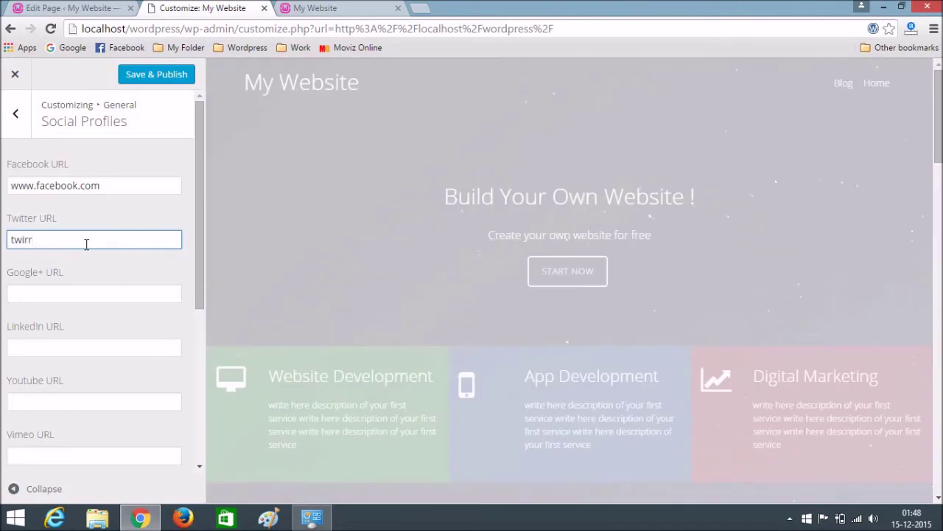
{"action": "key", "text": "BackSpace"}
{"action": "key", "text": "BackSpace"}
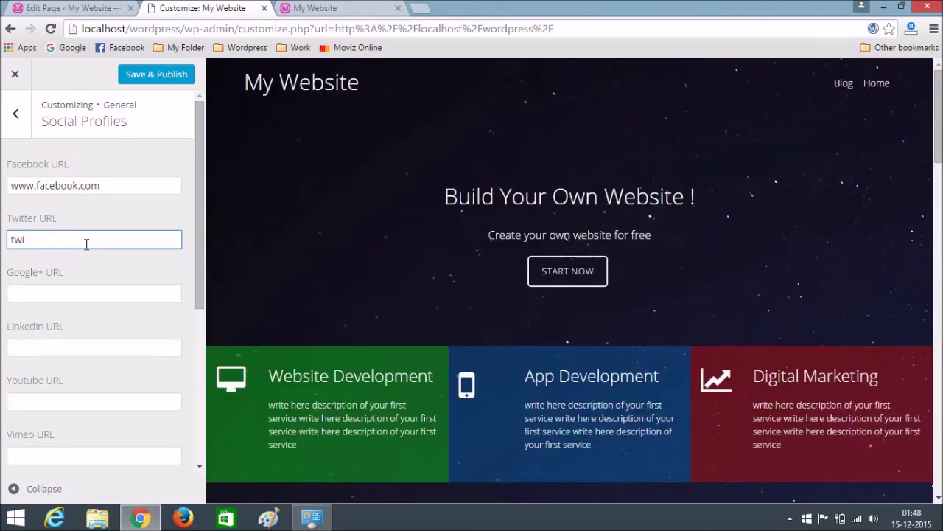
{"action": "type", "text": "tter.com"}
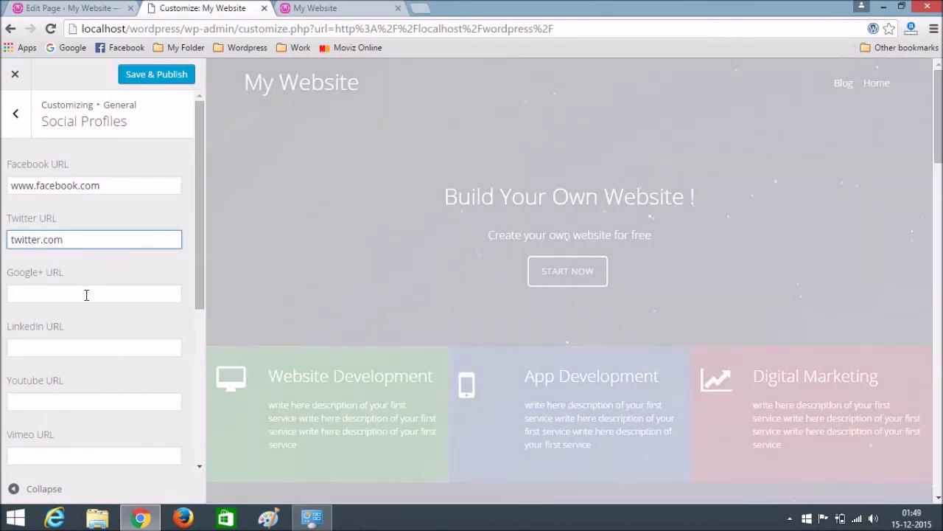
Set the Google+ URL in the Social Profiles settings to plus.google.com
{"action": "left_click", "coordinate": [85, 294]}
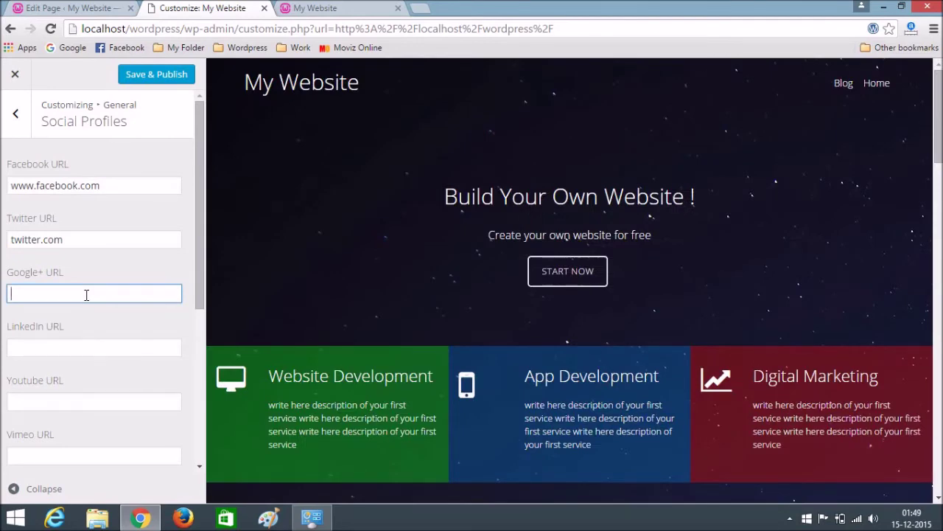
{"action": "type", "text": "goo"}
{"action": "key", "text": "BackSpace"}
{"action": "key", "text": "BackSpace"}
{"action": "key", "text": "BackSpace"}
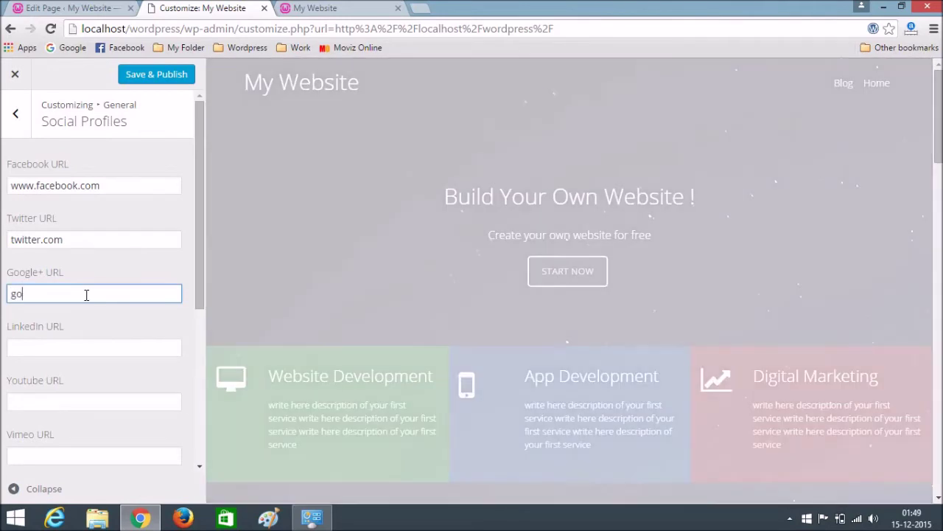
{"action": "type", "text": "plus"}
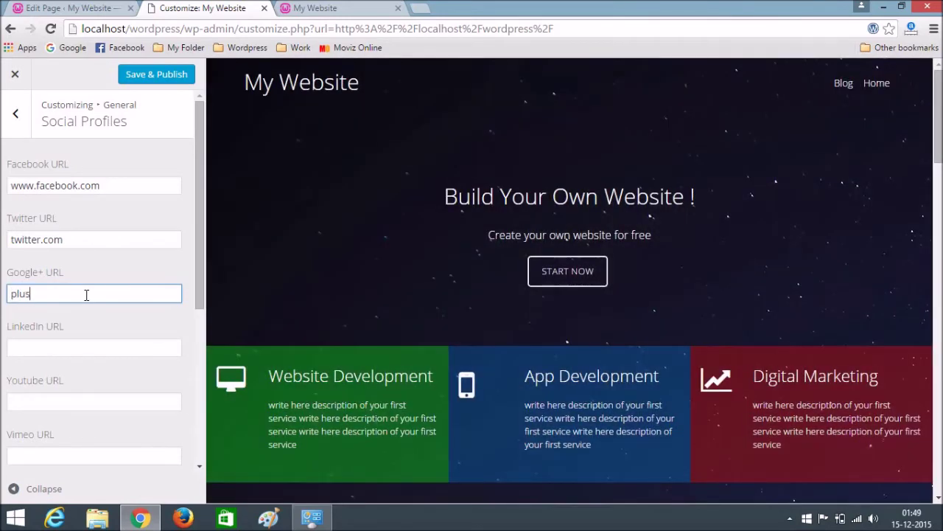
{"action": "type", "text": ".goo"}
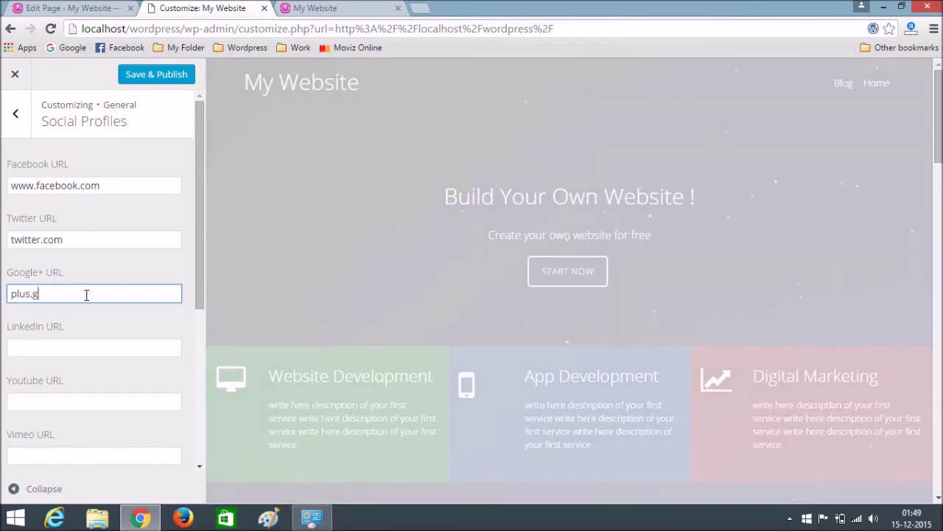
{"action": "type", "text": "gle.com"}
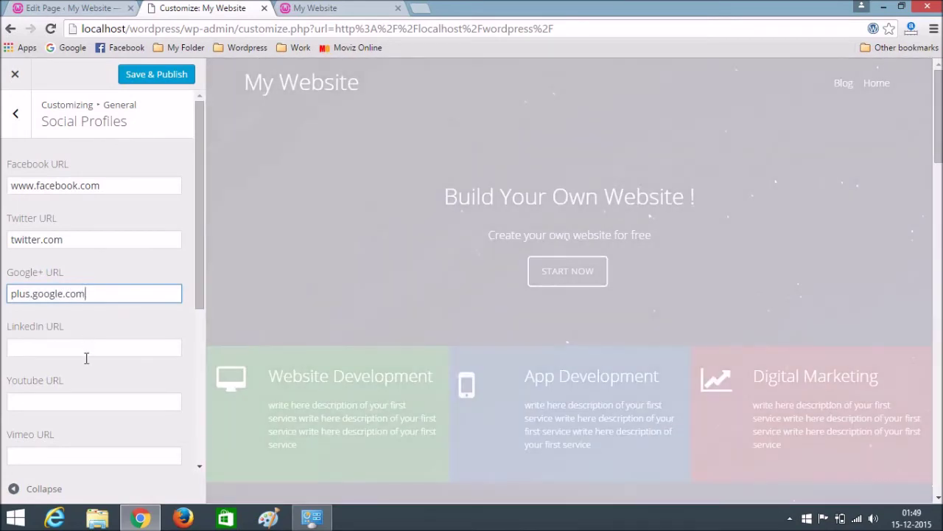
Enter # as the placeholder for the LinkedIn, Youtube and Vimeo URLs, and publish the General settings changes
{"action": "left_click", "coordinate": [86, 355]}
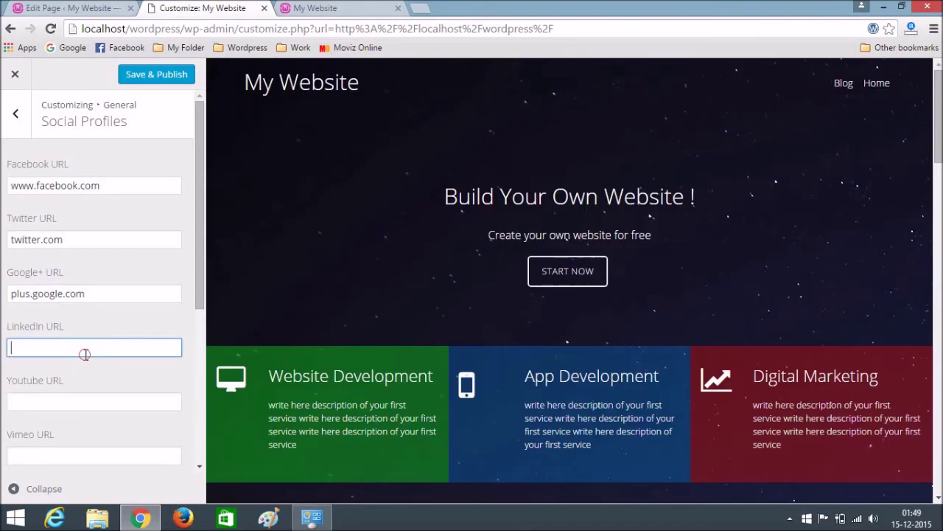
{"action": "type", "text": "#"}
{"action": "left_click", "coordinate": [93, 394]}
{"action": "type", "text": "#"}
{"action": "key", "text": "BackSpace"}
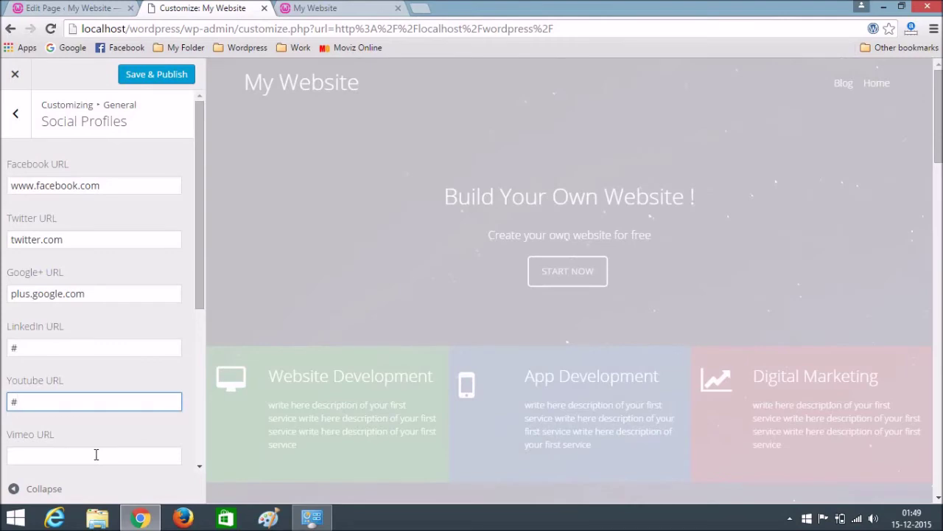
{"action": "left_click", "coordinate": [95, 454]}
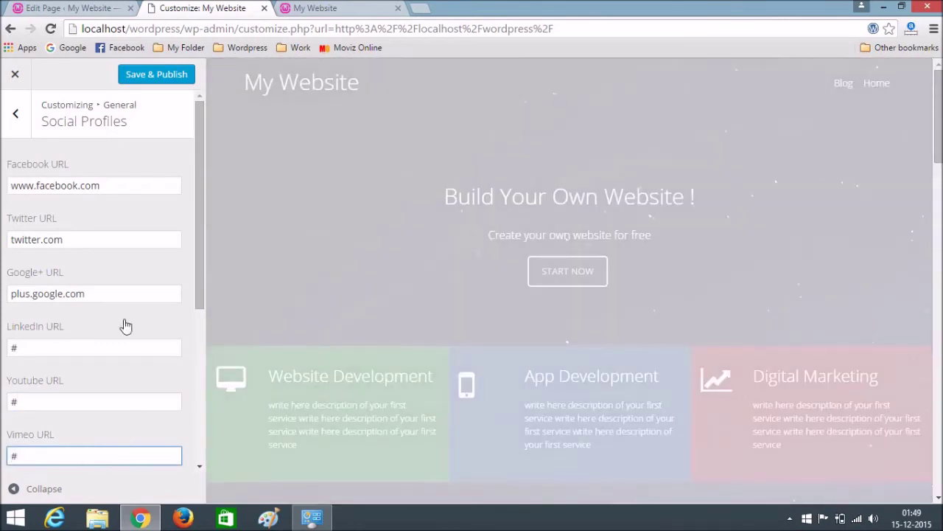
{"action": "left_click", "coordinate": [15, 114]}
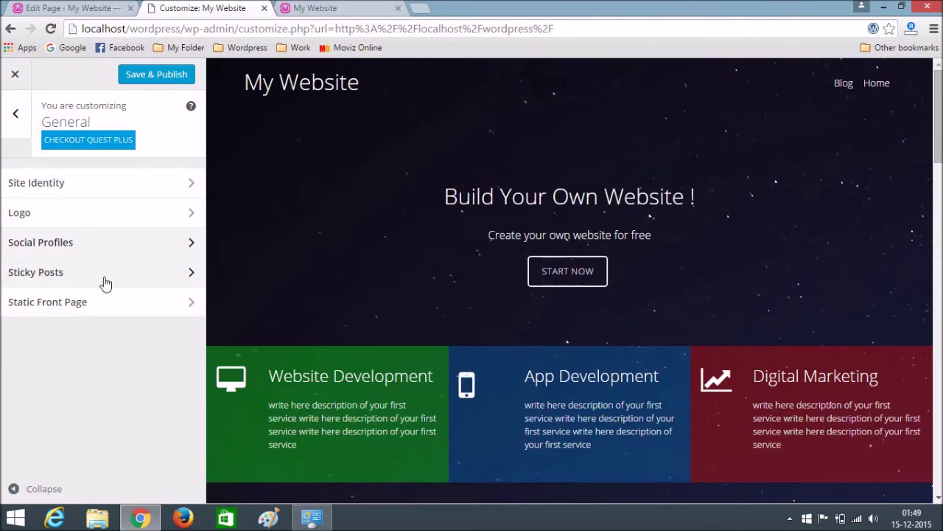
{"action": "left_click", "coordinate": [153, 78]}
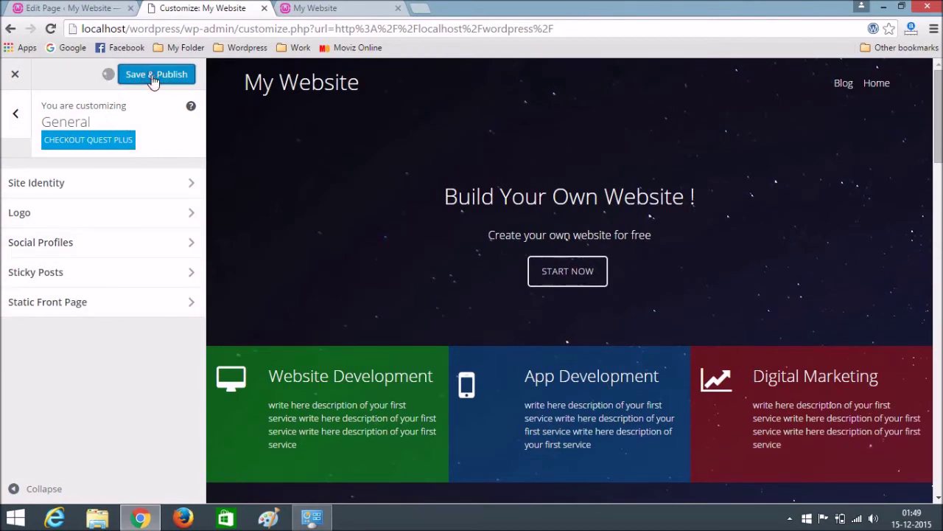
In the Typography settings for text headings, set the H1 font size to 50 px
{"action": "left_click", "coordinate": [16, 118]}
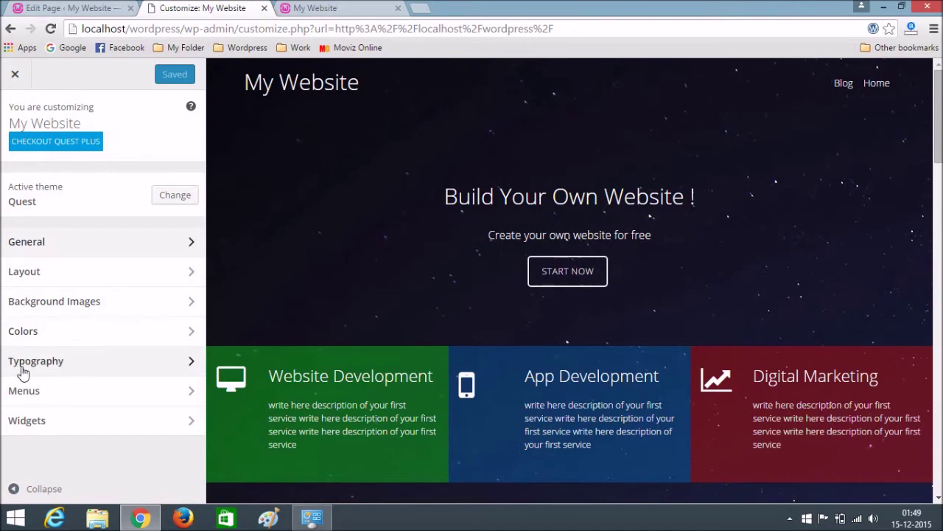
{"action": "left_click", "coordinate": [95, 370]}
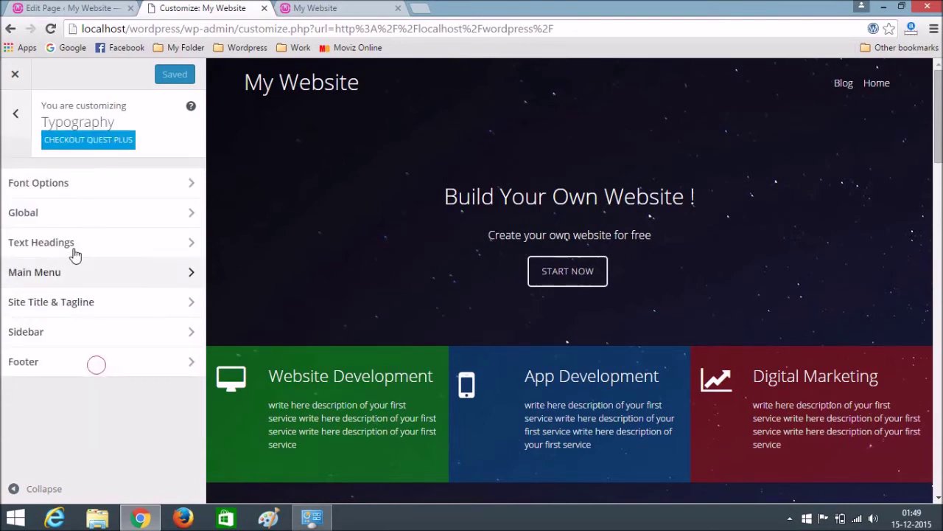
{"action": "left_click_drag", "start_coordinate": [434, 199], "coordinate": [465, 244]}
{"action": "left_click", "coordinate": [428, 203]}
{"action": "left_click_drag", "start_coordinate": [427, 203], "coordinate": [695, 242]}
{"action": "left_click", "coordinate": [695, 243]}
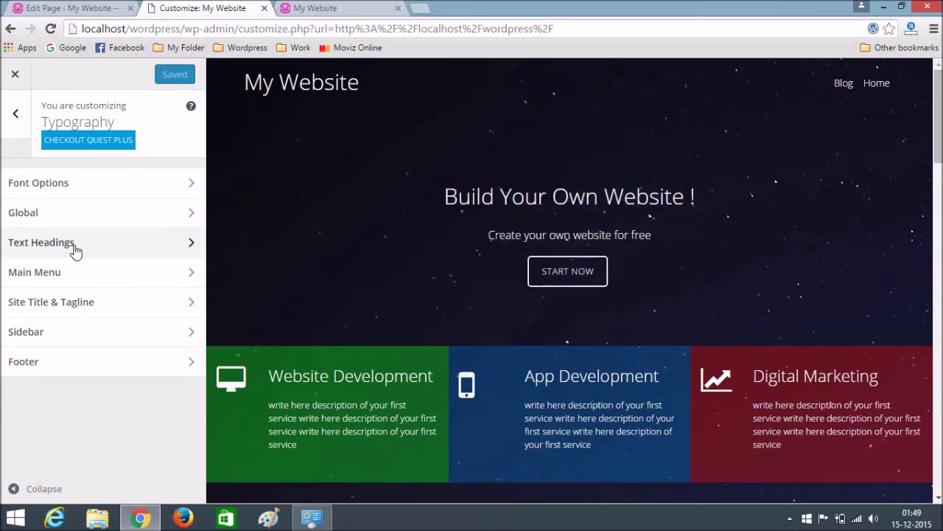
{"action": "left_click", "coordinate": [127, 253]}
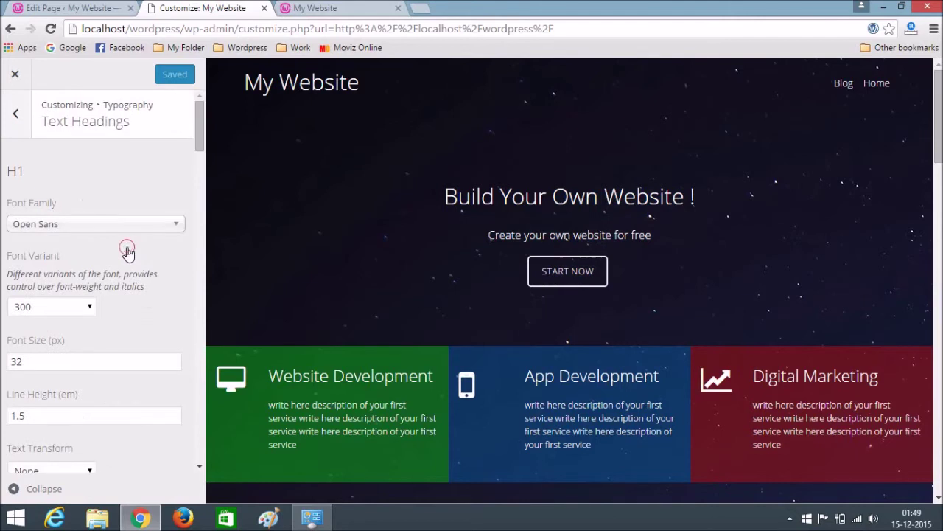
{"action": "left_click", "coordinate": [140, 223]}
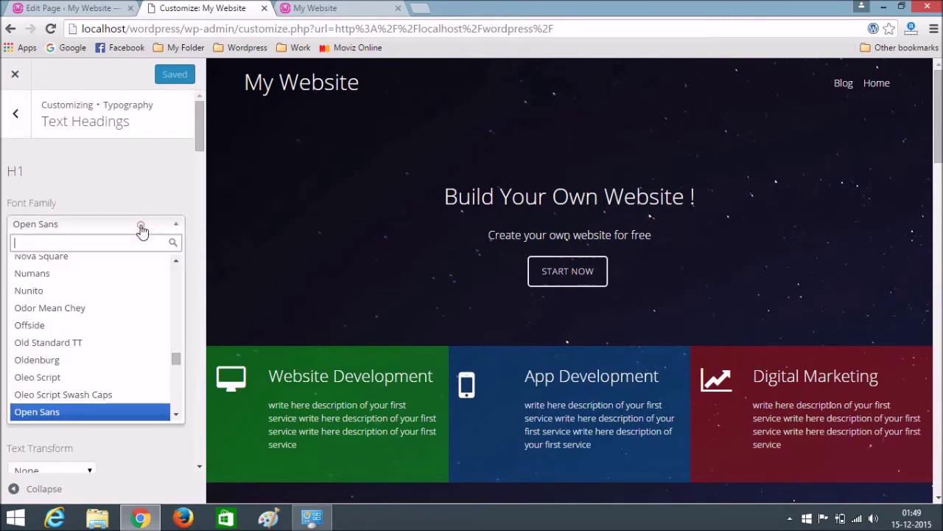
{"action": "left_click_drag", "start_coordinate": [177, 358], "coordinate": [176, 312]}
{"action": "left_click", "coordinate": [112, 186]}
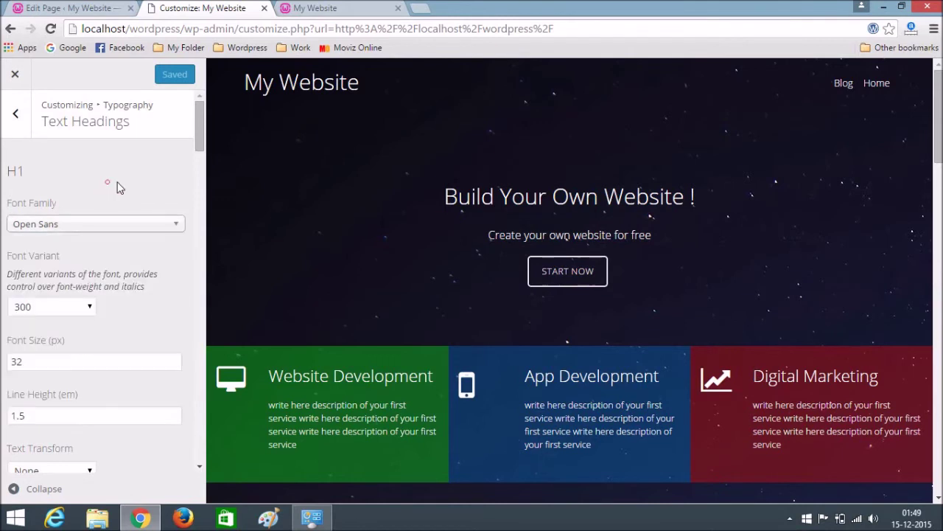
{"action": "double_click", "coordinate": [123, 363]}
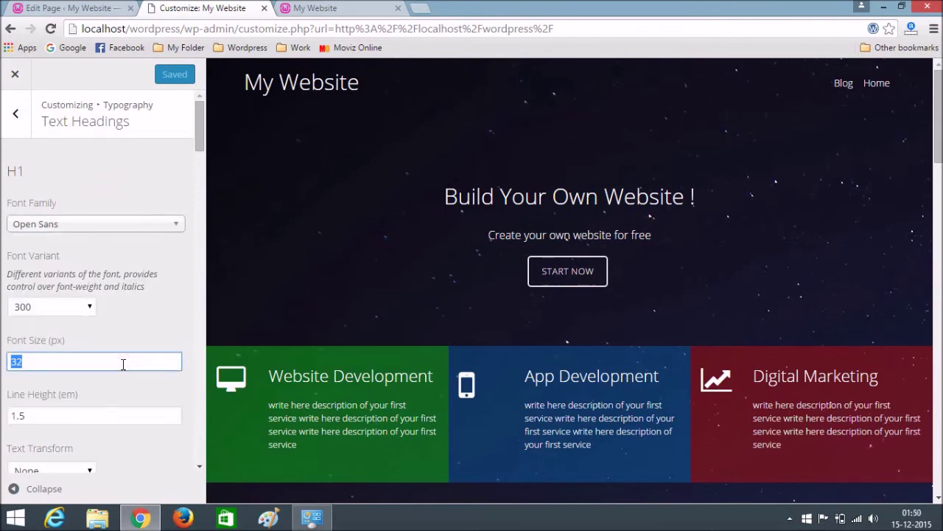
{"action": "type", "text": "50"}
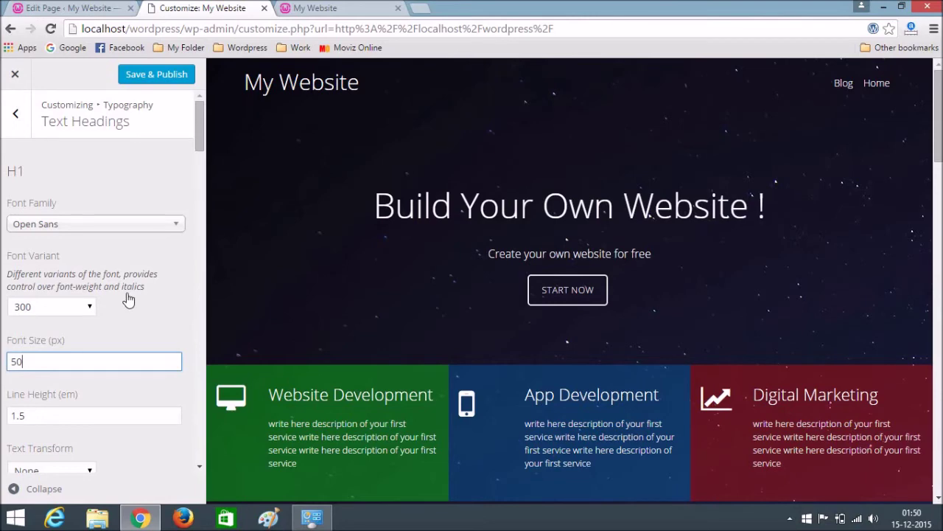
Change the site title's font family to Satisfy in the Site Title & Tagline typography settings
{"action": "scroll", "coordinate": [186, 335], "scroll_direction": "down", "scroll_amount": 3}
{"action": "scroll", "coordinate": [188, 331], "scroll_direction": "down", "scroll_amount": 9}
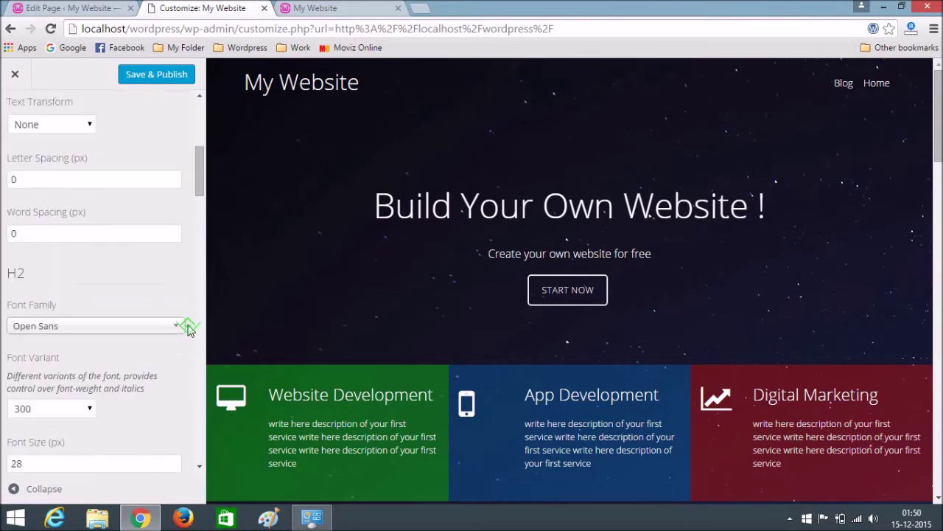
{"action": "scroll", "coordinate": [188, 331], "scroll_direction": "up", "scroll_amount": 2}
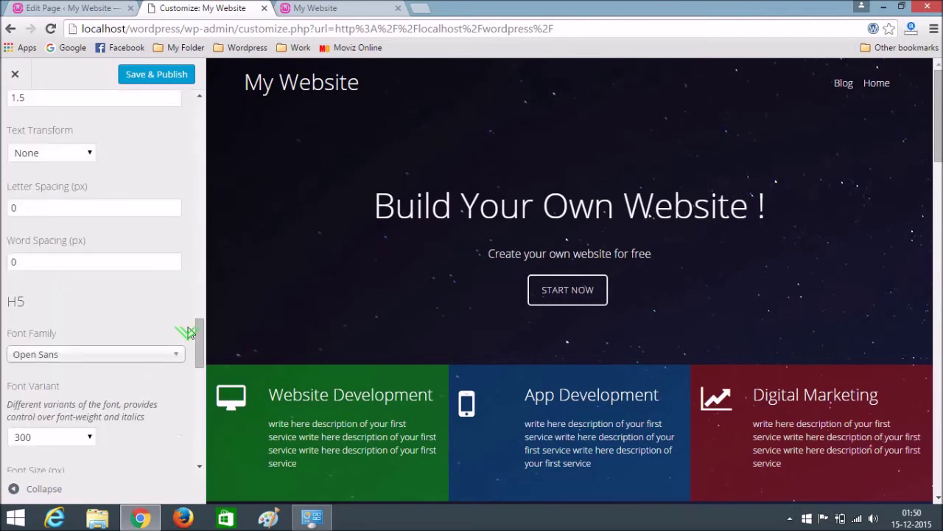
{"action": "scroll", "coordinate": [188, 331], "scroll_direction": "down", "scroll_amount": 9}
{"action": "scroll", "coordinate": [188, 332], "scroll_direction": "up", "scroll_amount": 16}
{"action": "scroll", "coordinate": [188, 330], "scroll_direction": "up", "scroll_amount": 3}
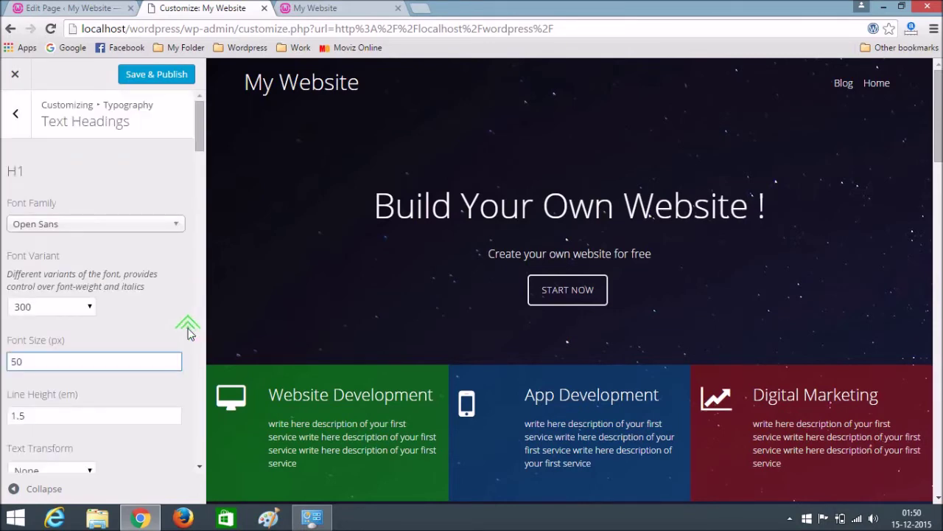
{"action": "left_click", "coordinate": [16, 117]}
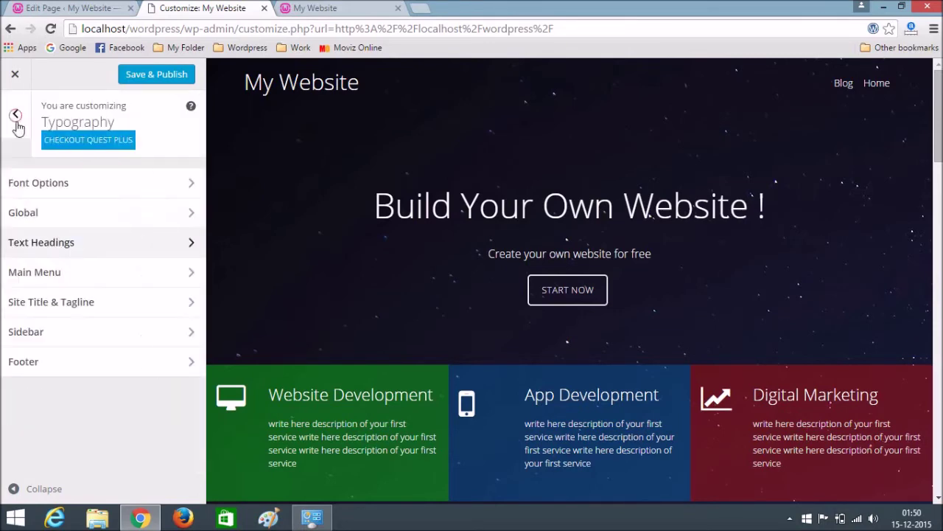
{"action": "left_click", "coordinate": [136, 303]}
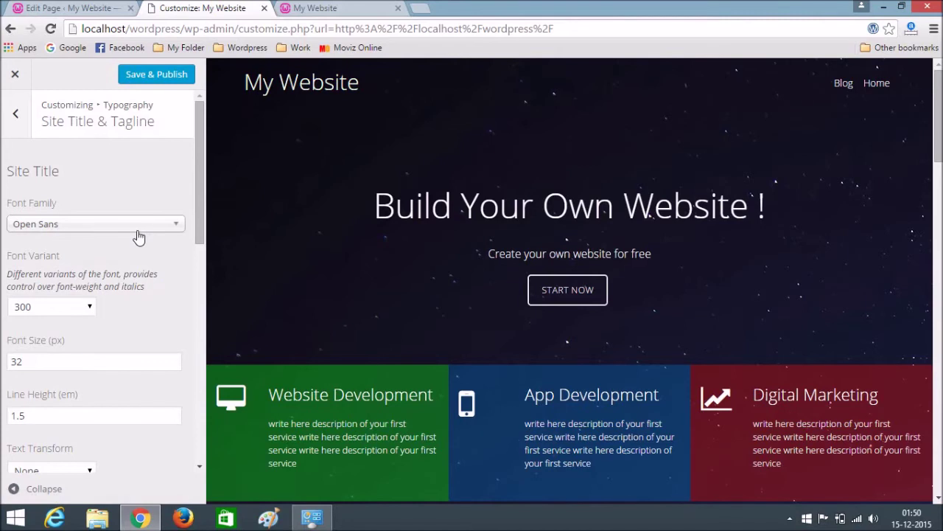
{"action": "left_click", "coordinate": [161, 224]}
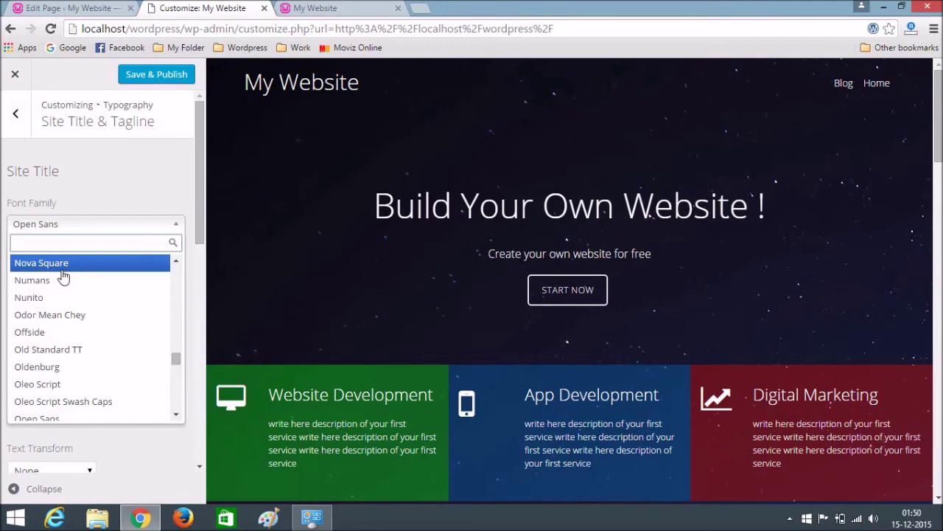
{"action": "type", "text": "sat"}
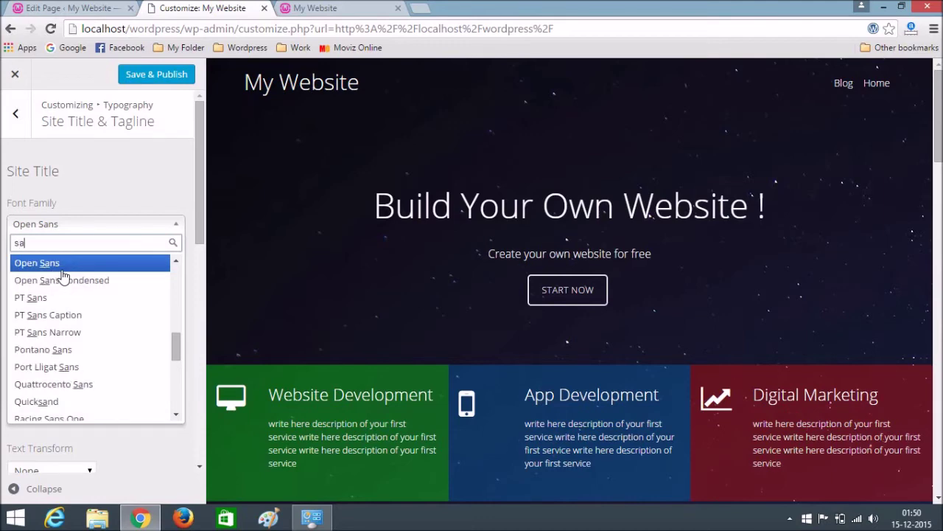
{"action": "left_click", "coordinate": [78, 265]}
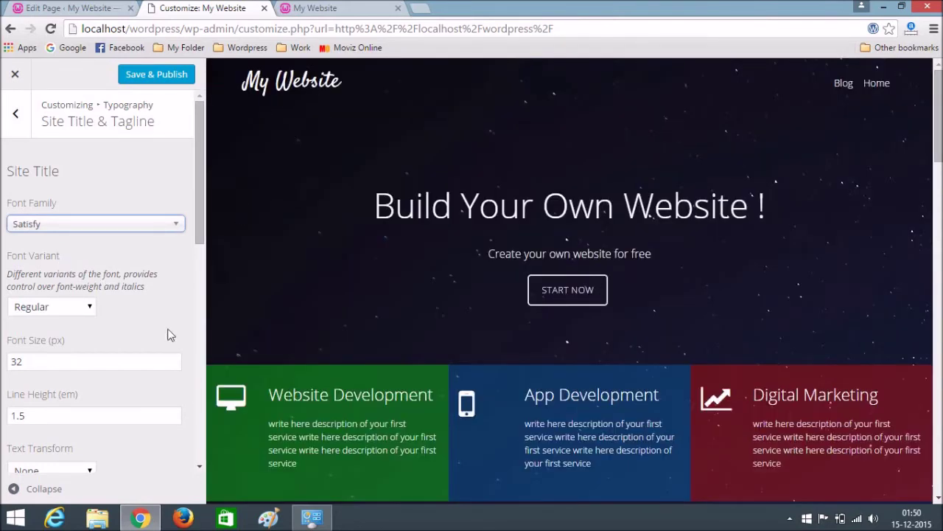
Set the site title's font size to 40 px
{"action": "double_click", "coordinate": [84, 360]}
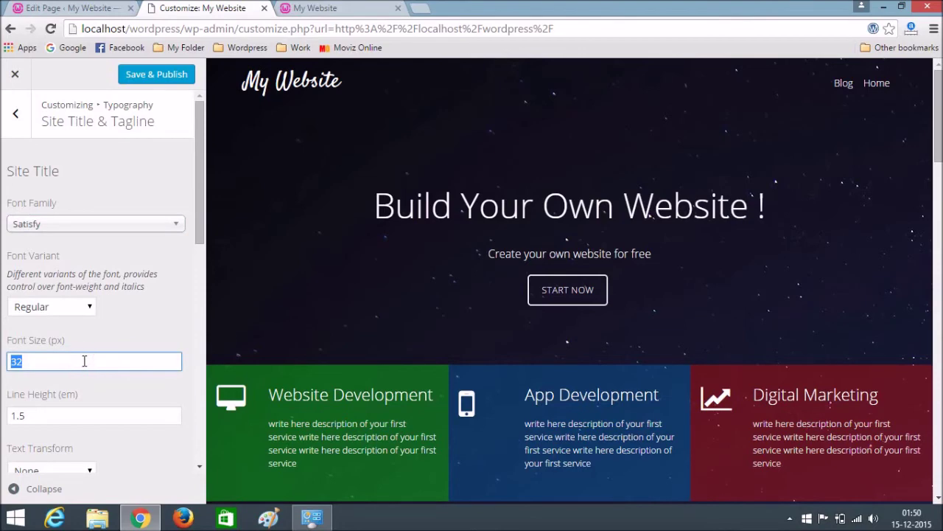
{"action": "type", "text": "40"}
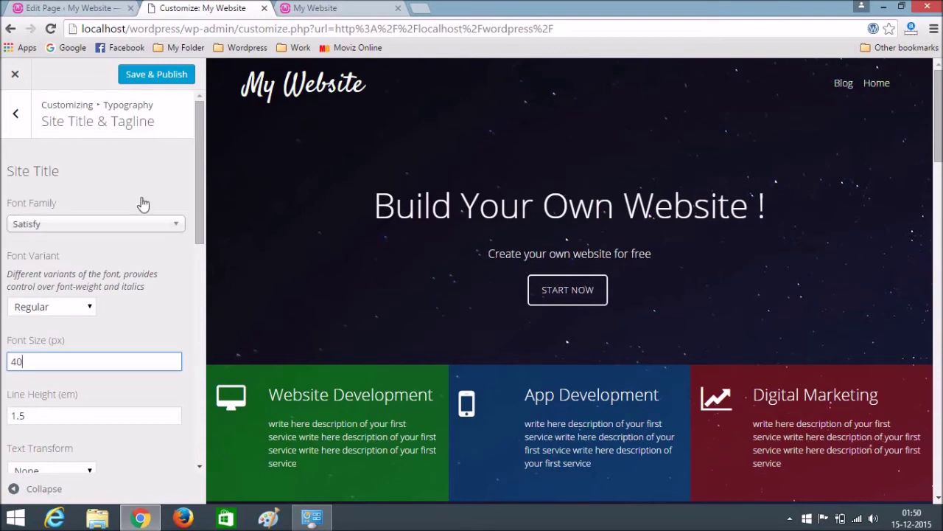
{"action": "scroll", "coordinate": [144, 221], "scroll_direction": "down", "scroll_amount": 8}
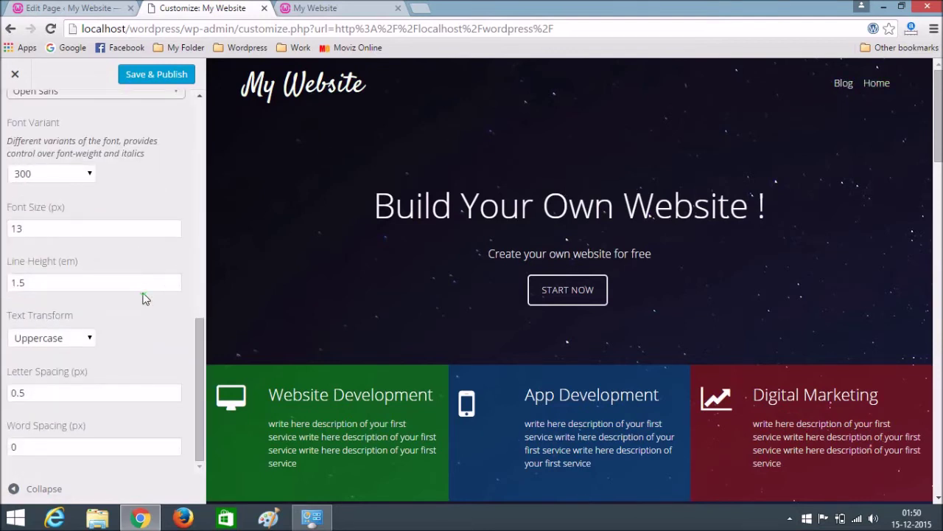
{"action": "scroll", "coordinate": [144, 295], "scroll_direction": "up", "scroll_amount": 10}
Set the font size of the main menu items to 18 px and publish the typography changes
{"action": "left_click", "coordinate": [15, 112]}
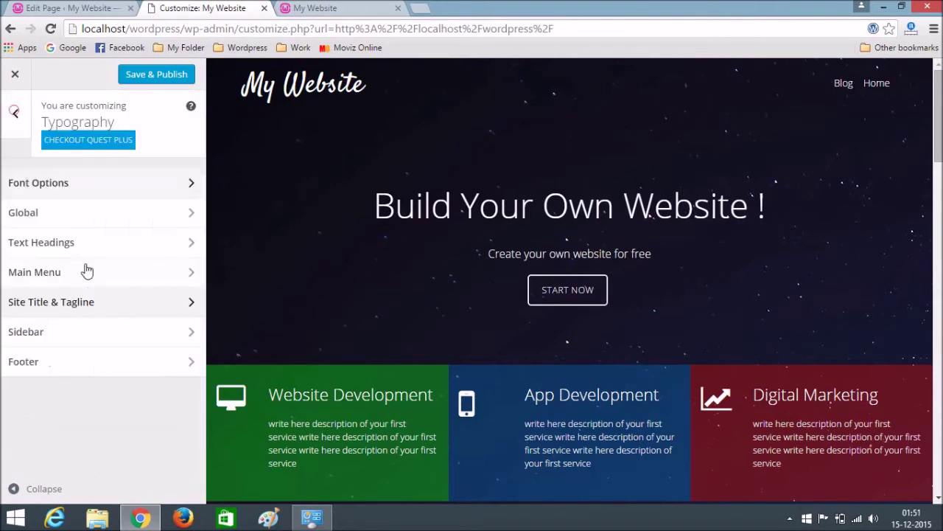
{"action": "left_click", "coordinate": [133, 273]}
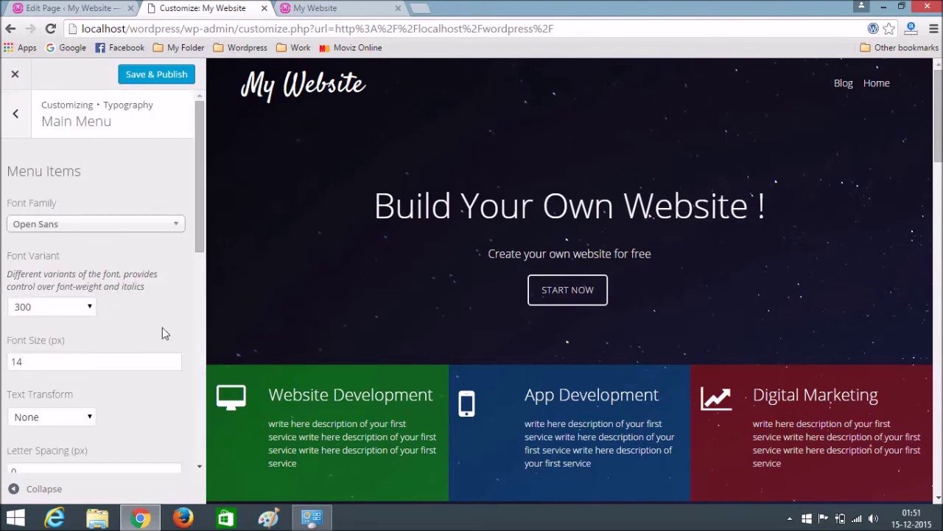
{"action": "double_click", "coordinate": [51, 360]}
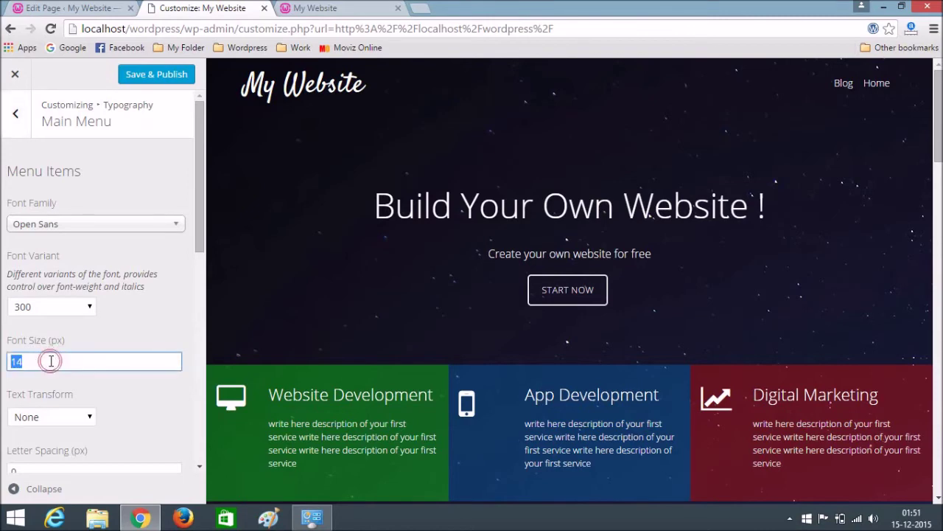
{"action": "type", "text": "18"}
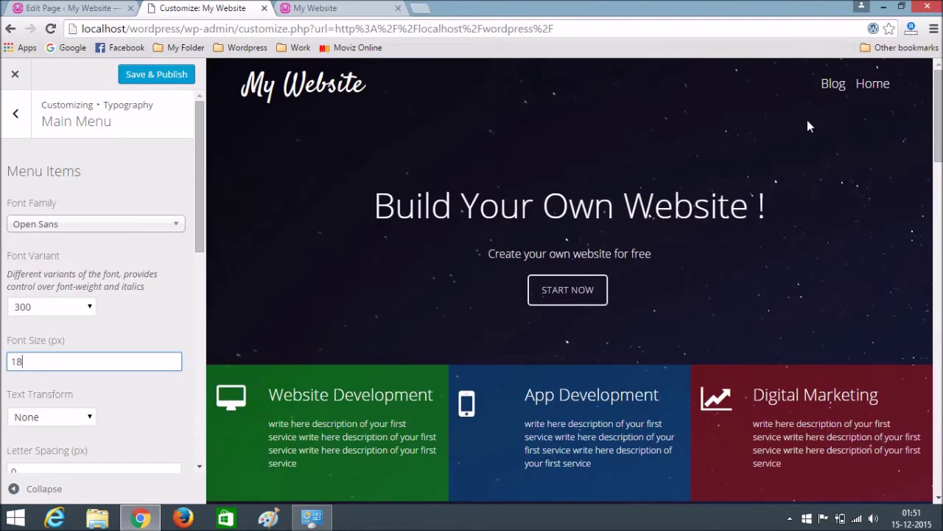
{"action": "left_click", "coordinate": [832, 85]}
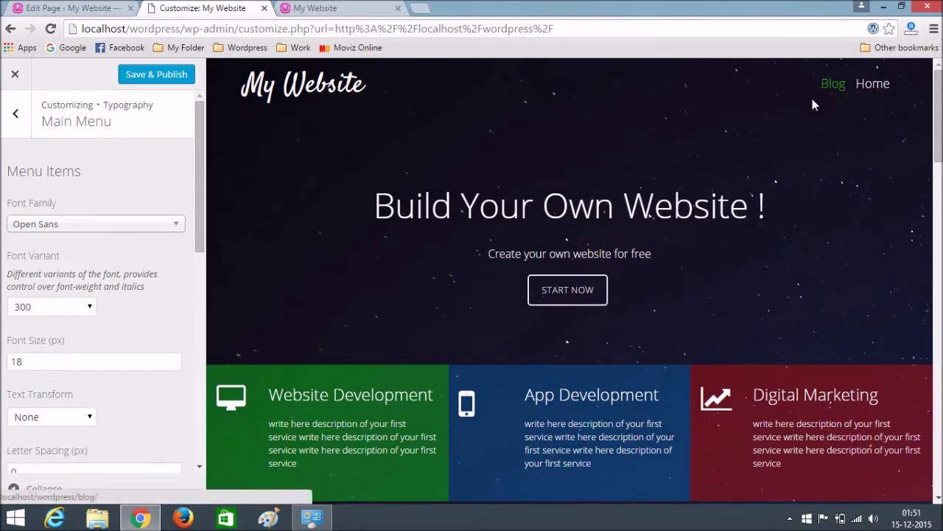
{"action": "left_click", "coordinate": [150, 79]}
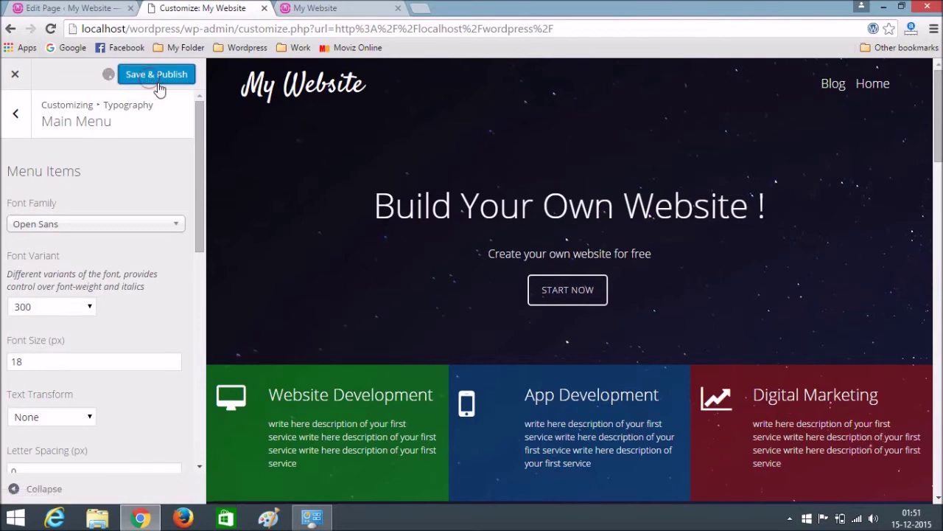
Examine the Main Menu and Footer typography settings, and preview the home page at full width
{"action": "scroll", "coordinate": [140, 266], "scroll_direction": "down", "scroll_amount": 3}
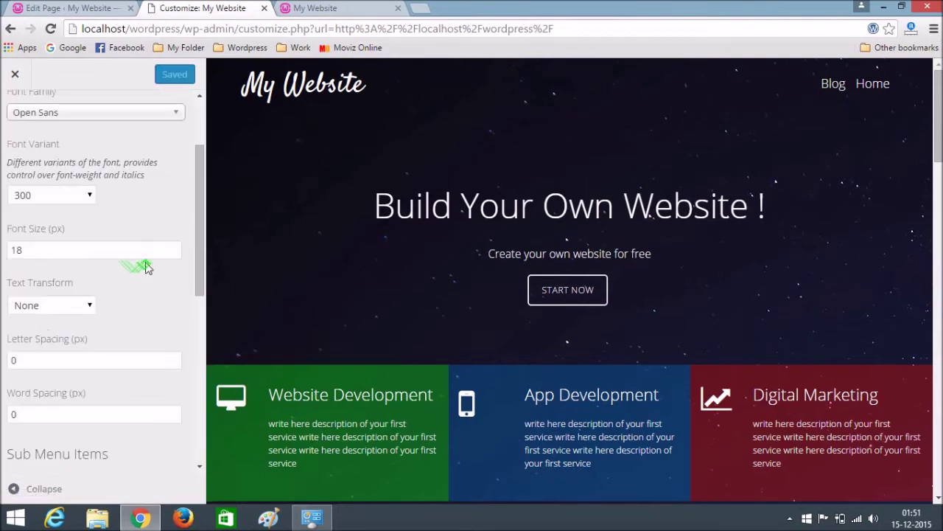
{"action": "scroll", "coordinate": [143, 263], "scroll_direction": "up", "scroll_amount": 3}
{"action": "left_click", "coordinate": [18, 113]}
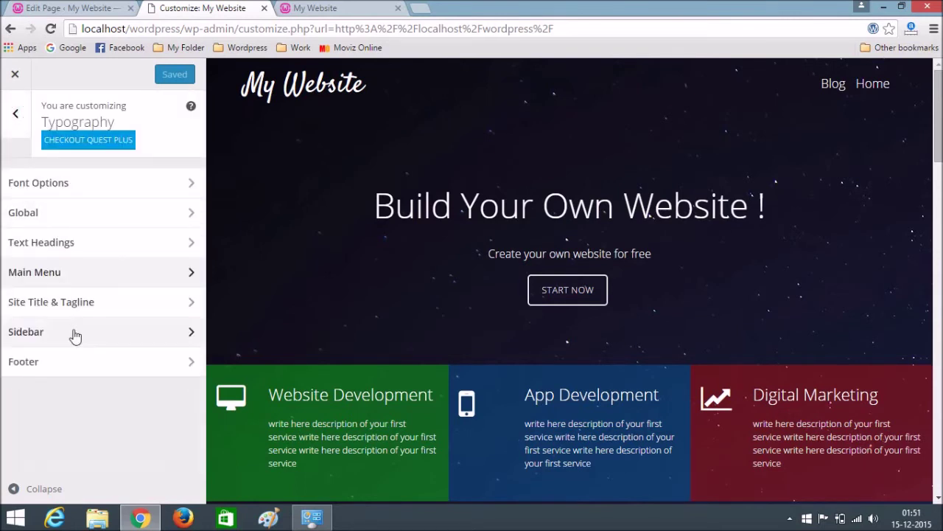
{"action": "left_click", "coordinate": [142, 364]}
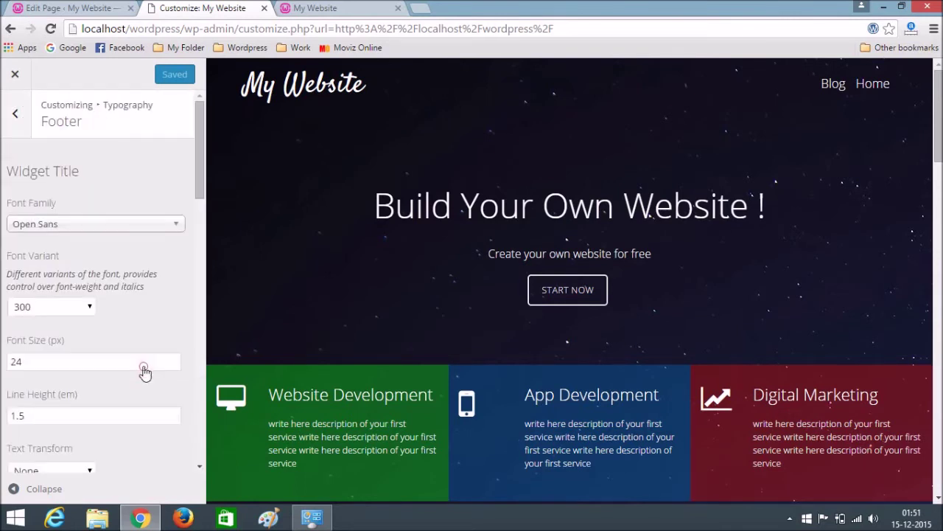
{"action": "scroll", "coordinate": [137, 243], "scroll_direction": "down", "scroll_amount": 2}
{"action": "scroll", "coordinate": [147, 261], "scroll_direction": "down", "scroll_amount": 1}
{"action": "scroll", "coordinate": [147, 262], "scroll_direction": "up", "scroll_amount": 8}
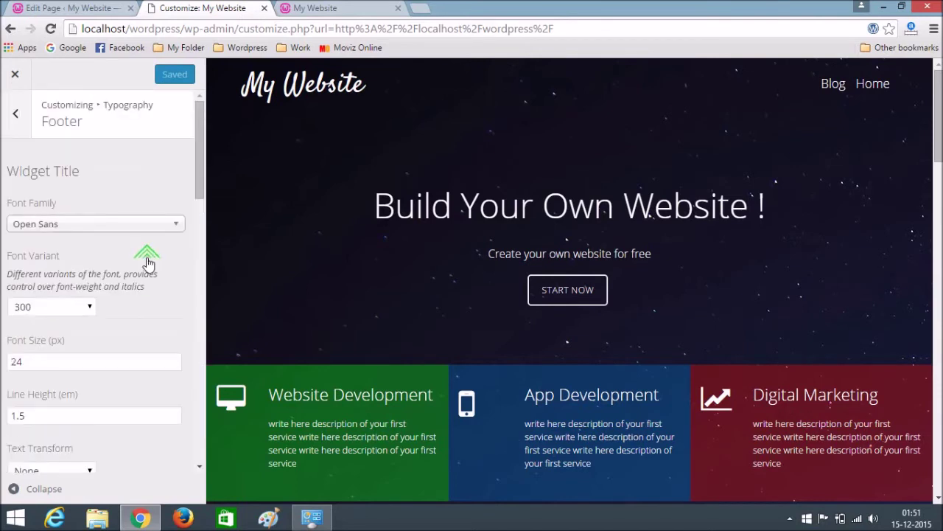
{"action": "left_click", "coordinate": [14, 110]}
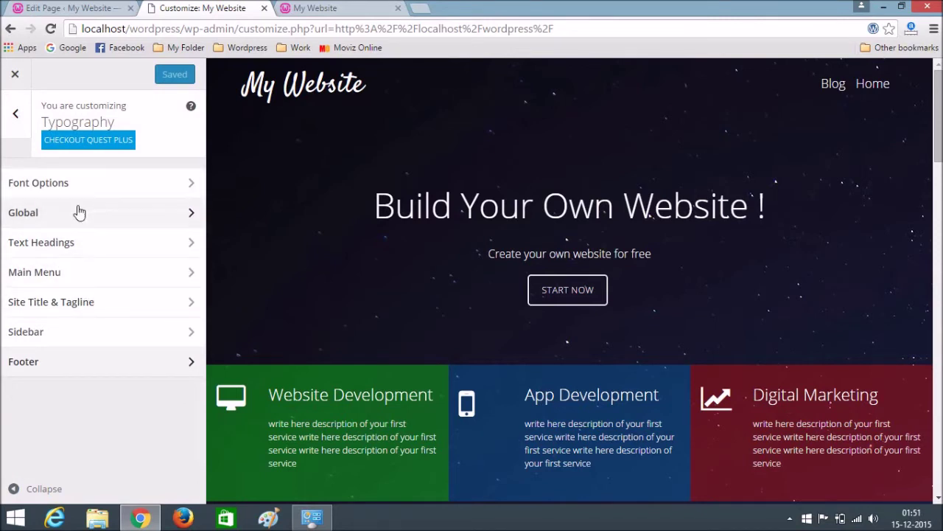
{"action": "left_click", "coordinate": [20, 490]}
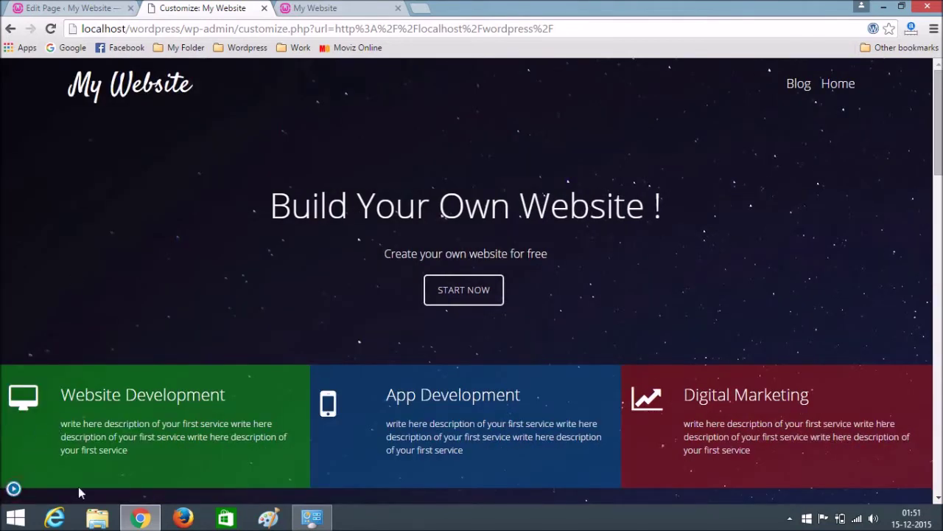
{"action": "left_click", "coordinate": [14, 490]}
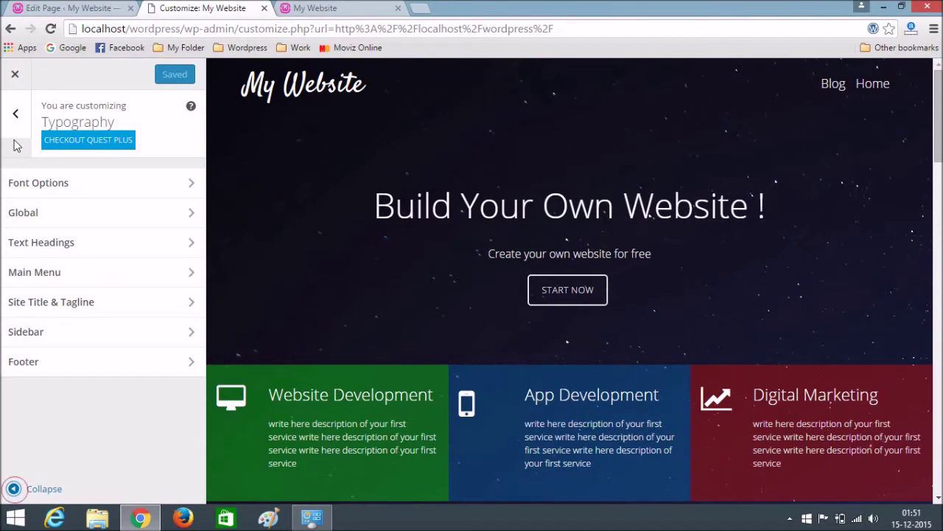
Examine the customizer's Menus and Widgets sections, including the menu locations and the footer widget area
{"action": "left_click", "coordinate": [15, 113]}
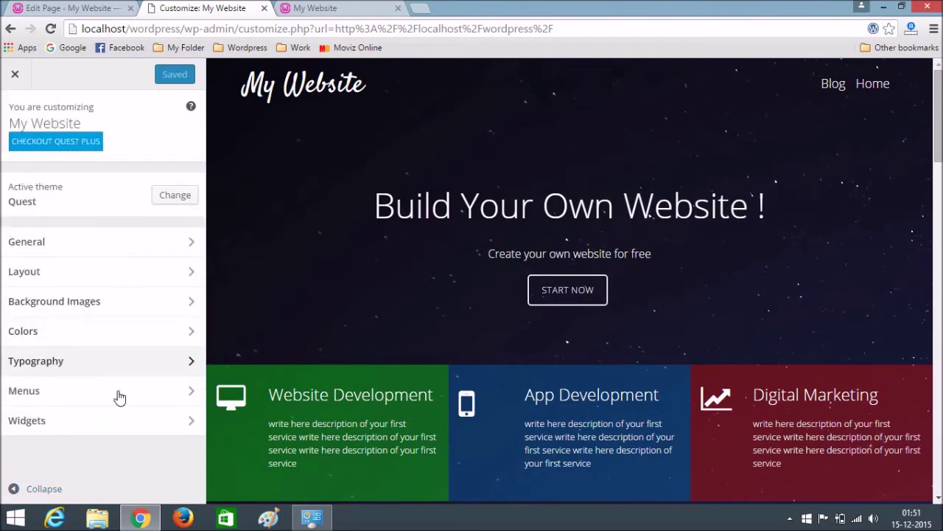
{"action": "left_click", "coordinate": [161, 395]}
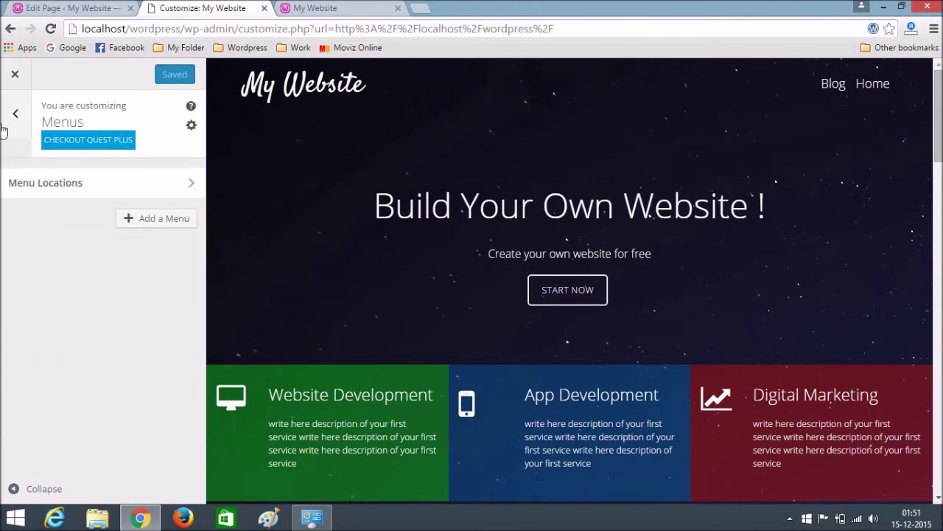
{"action": "left_click", "coordinate": [6, 123]}
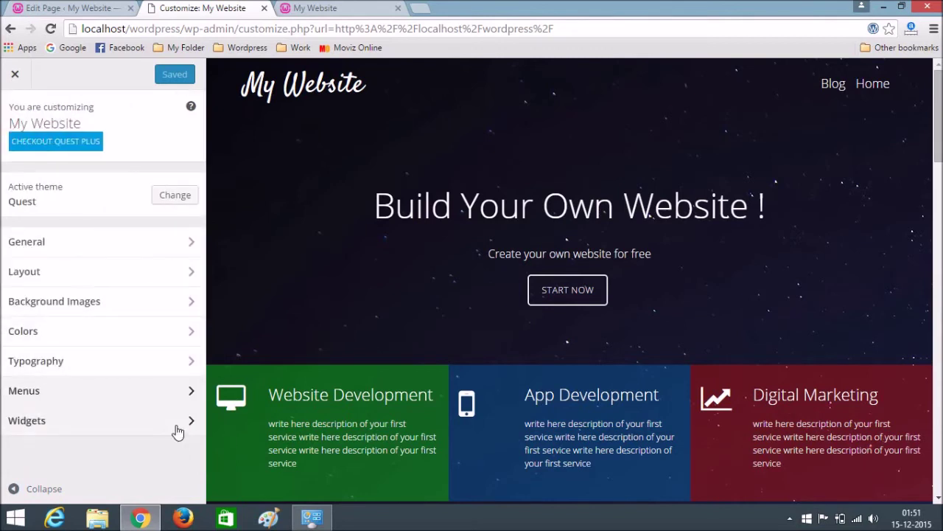
{"action": "left_click", "coordinate": [168, 419]}
{"action": "left_click", "coordinate": [144, 191]}
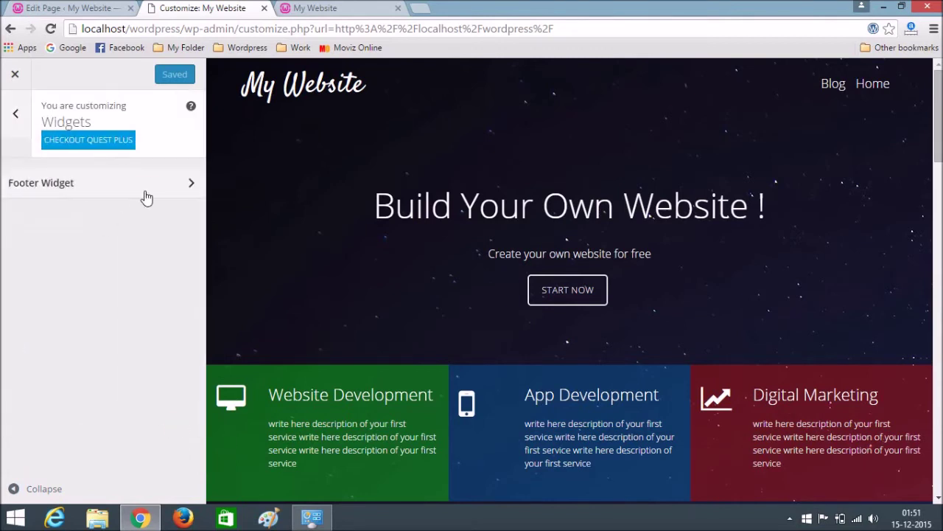
{"action": "left_click", "coordinate": [12, 118]}
{"action": "left_click", "coordinate": [18, 128]}
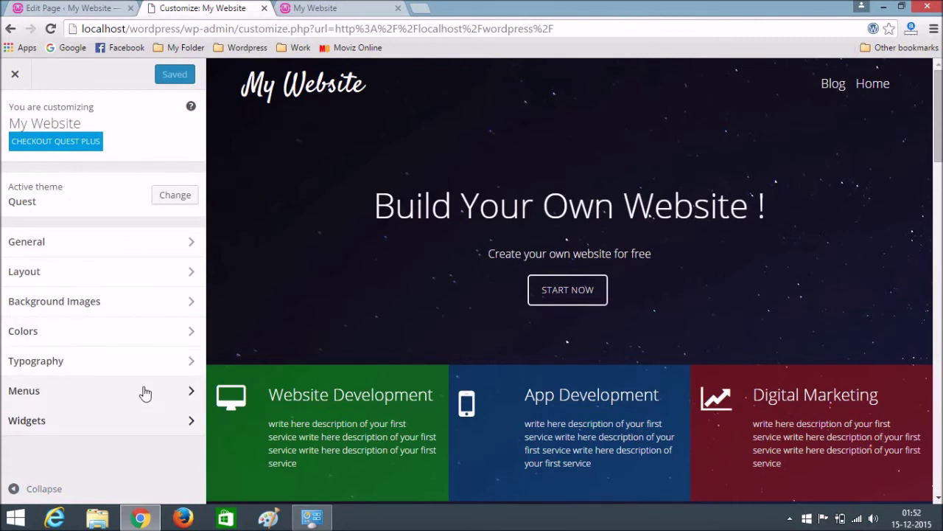
{"action": "left_click", "coordinate": [144, 391]}
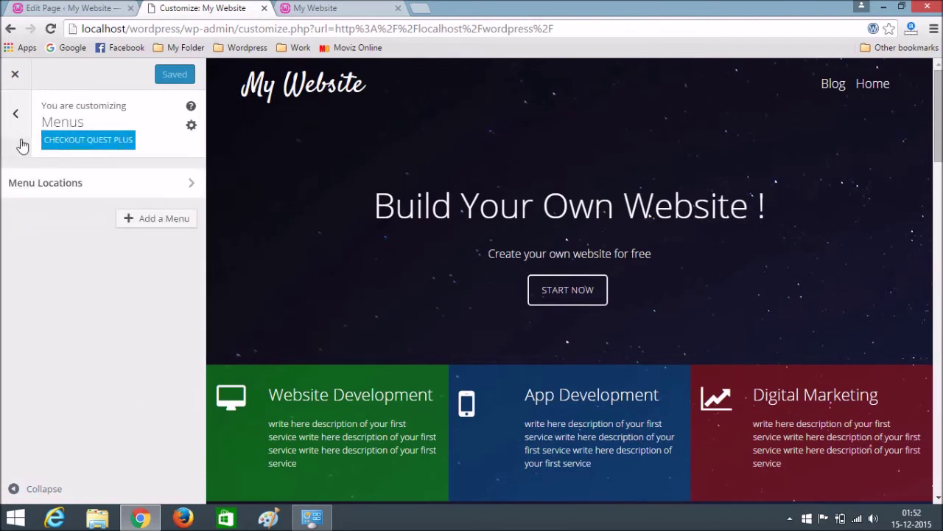
{"action": "left_click", "coordinate": [143, 189]}
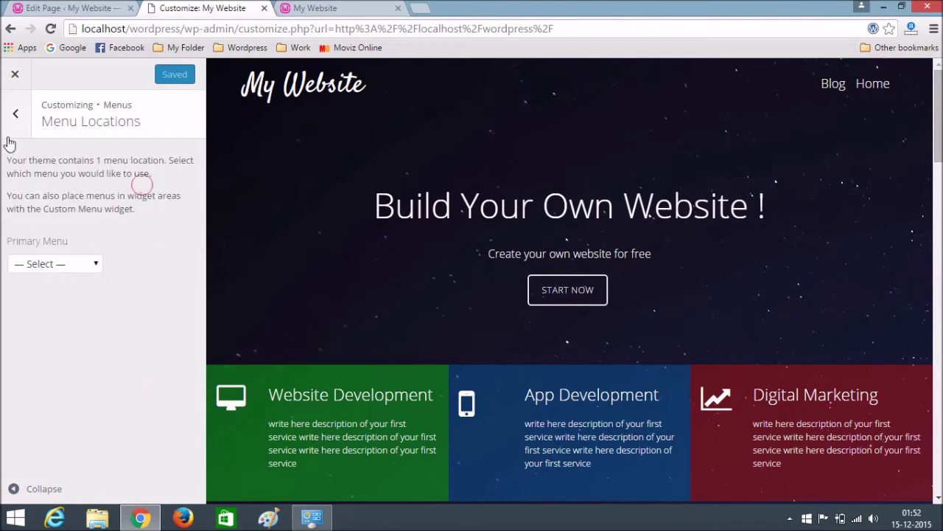
{"action": "left_click", "coordinate": [15, 124]}
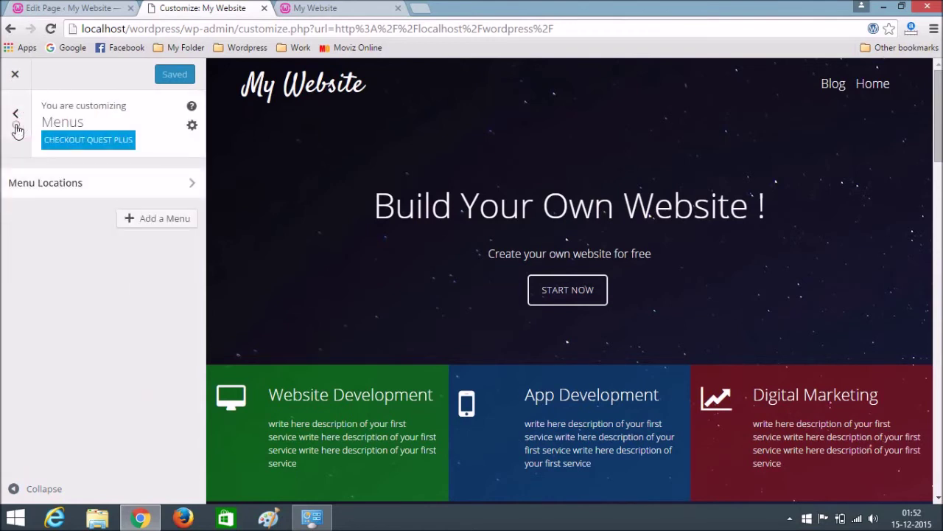
{"action": "left_click", "coordinate": [15, 122]}
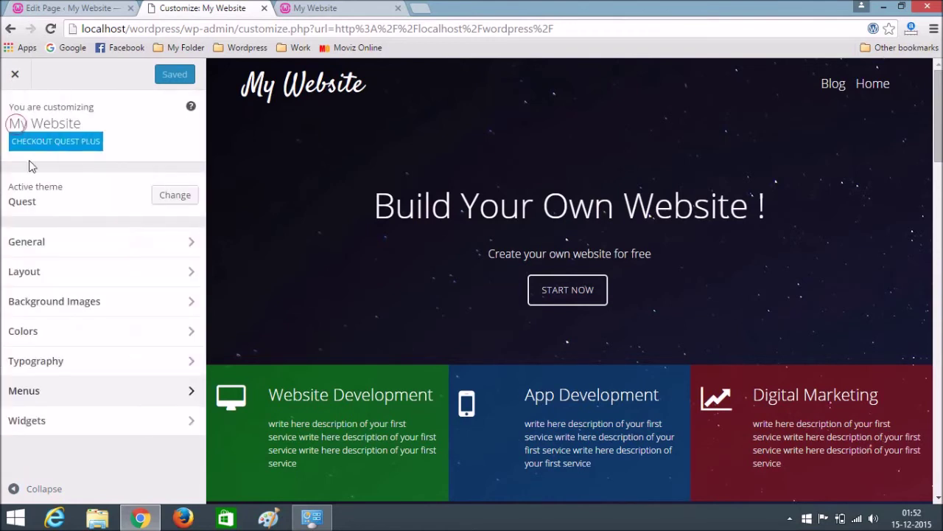
Look through the Footer and Global typography settings for options affecting the footer
{"action": "left_click", "coordinate": [167, 364]}
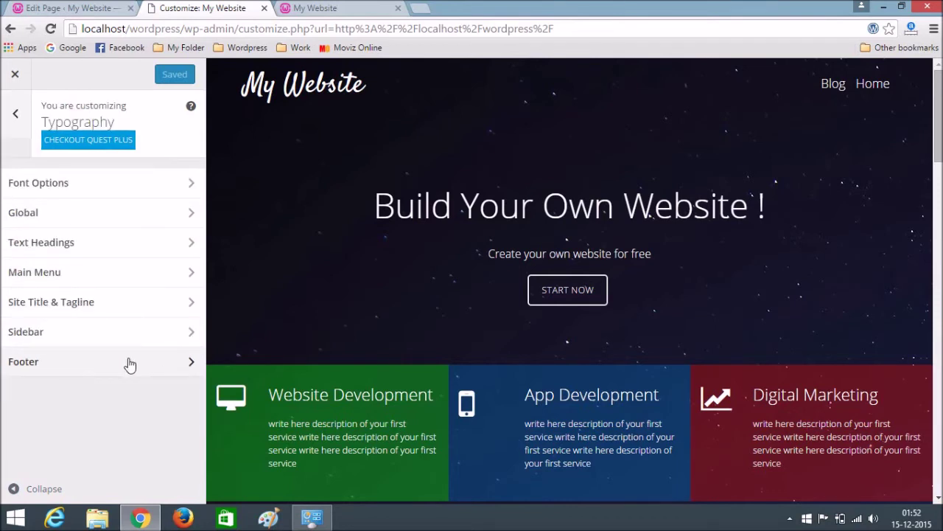
{"action": "left_click", "coordinate": [168, 362]}
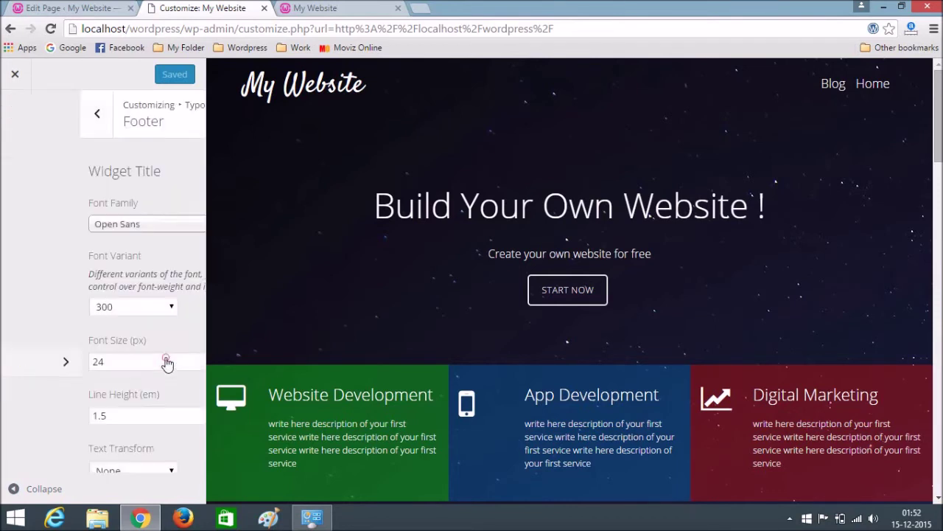
{"action": "scroll", "coordinate": [151, 325], "scroll_direction": "down", "scroll_amount": 2}
{"action": "scroll", "coordinate": [146, 311], "scroll_direction": "down", "scroll_amount": 8}
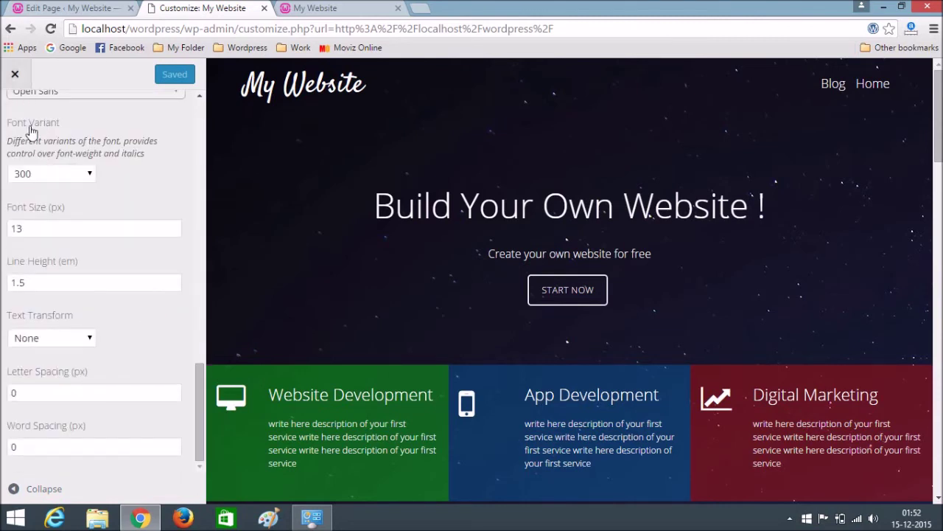
{"action": "scroll", "coordinate": [48, 180], "scroll_direction": "up", "scroll_amount": 10}
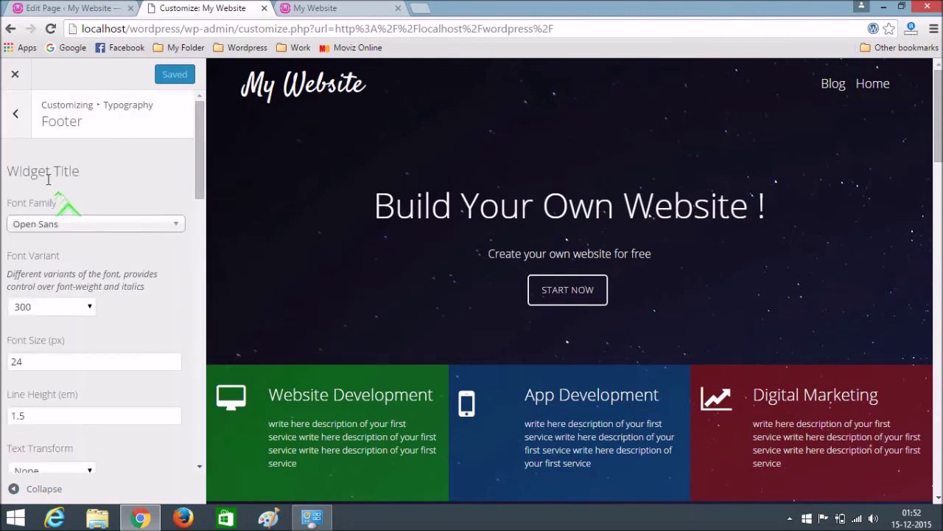
{"action": "left_click", "coordinate": [15, 113]}
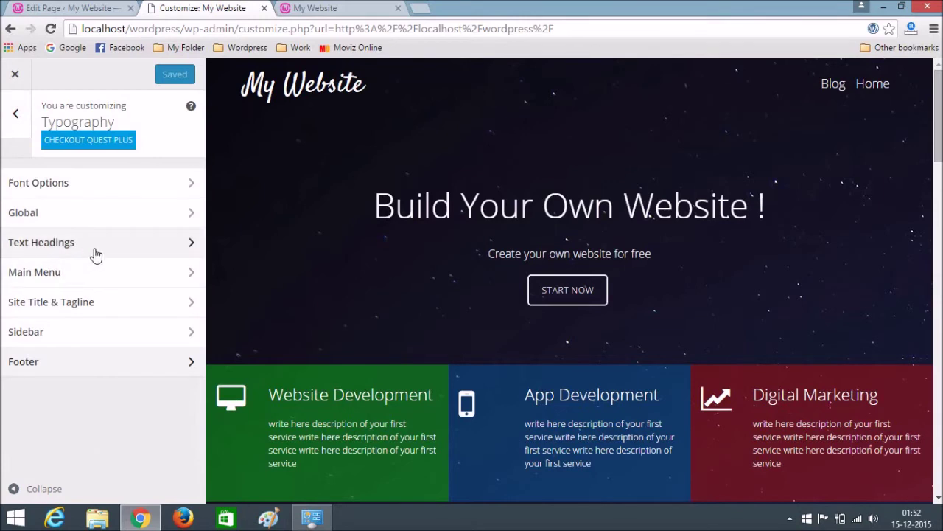
{"action": "left_click", "coordinate": [134, 213]}
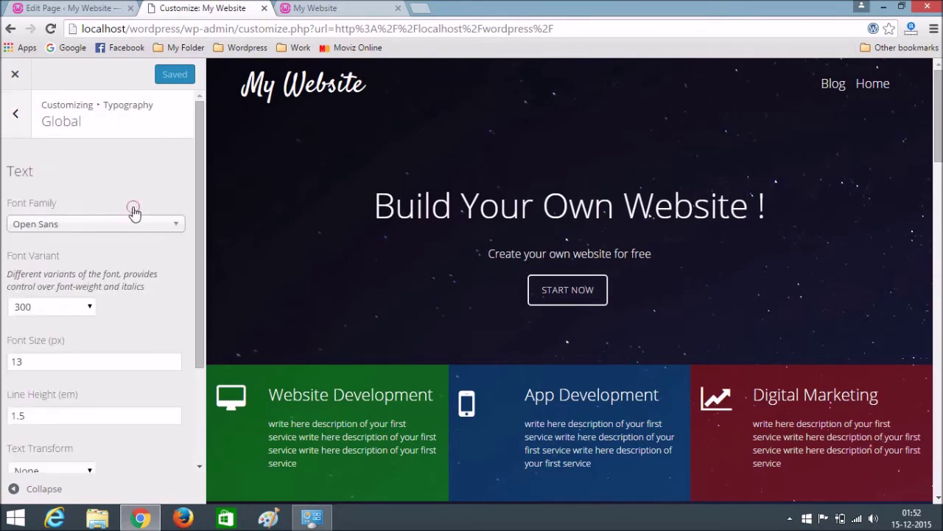
{"action": "left_click", "coordinate": [14, 116]}
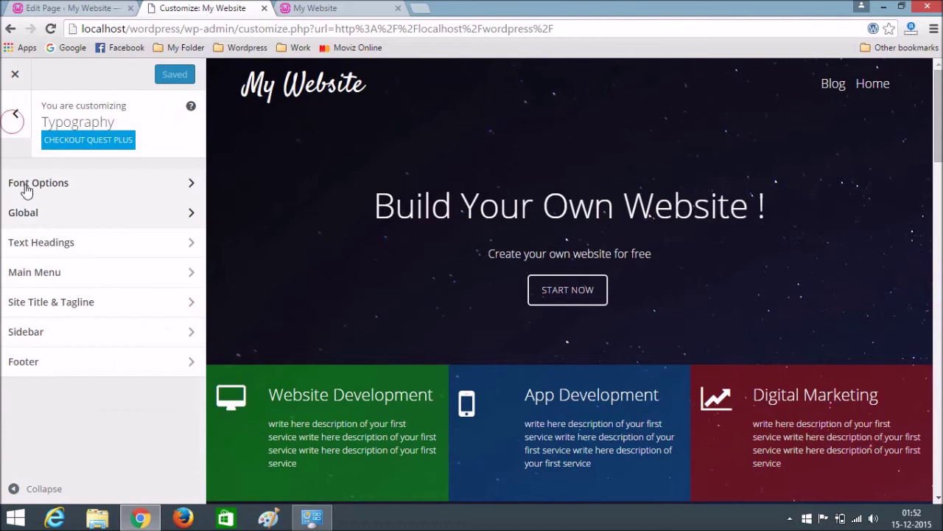
{"action": "left_click", "coordinate": [12, 118]}
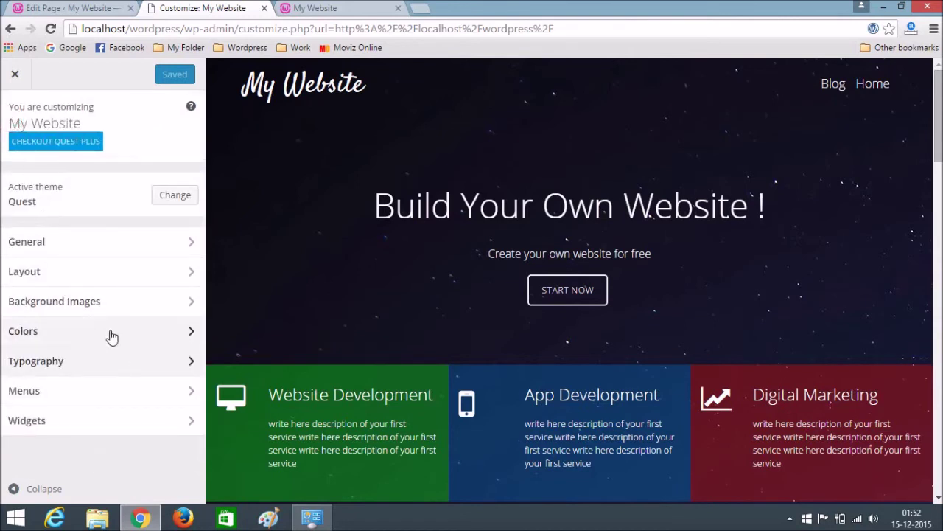
Enable Show Social Icons in the Footer layout settings, check the footer preview, and publish the change
{"action": "left_click", "coordinate": [142, 273]}
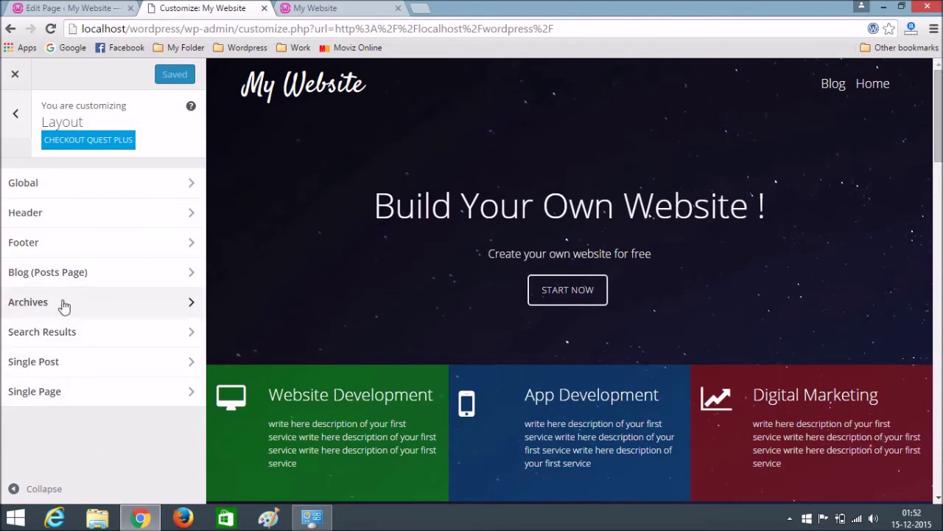
{"action": "left_click", "coordinate": [146, 242]}
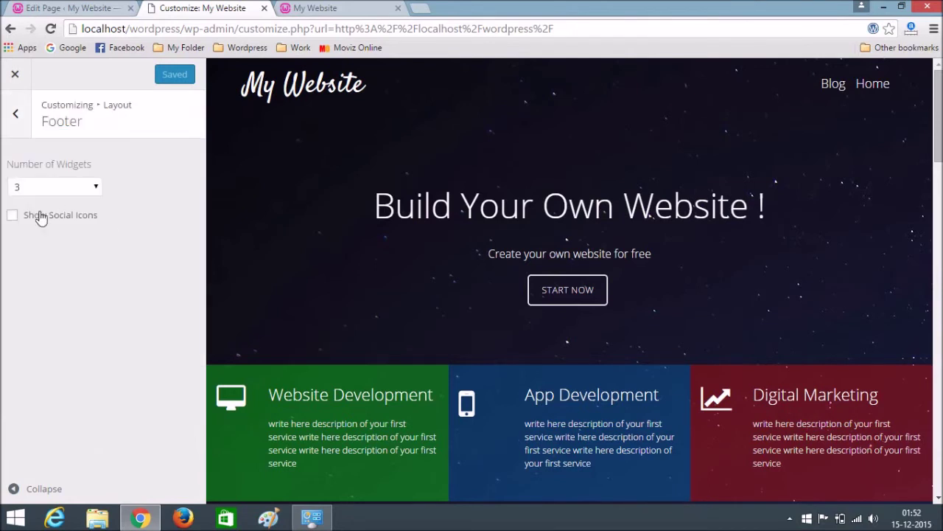
{"action": "left_click", "coordinate": [14, 118]}
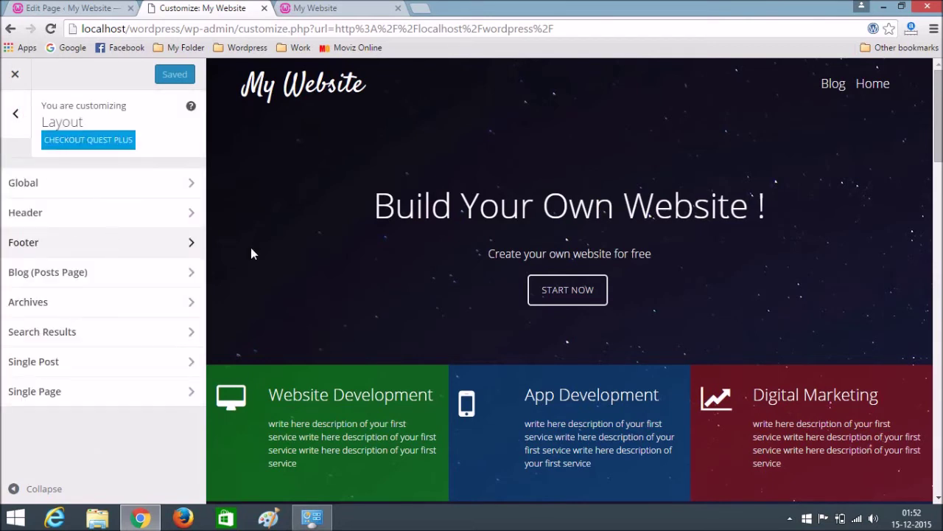
{"action": "left_click", "coordinate": [23, 125]}
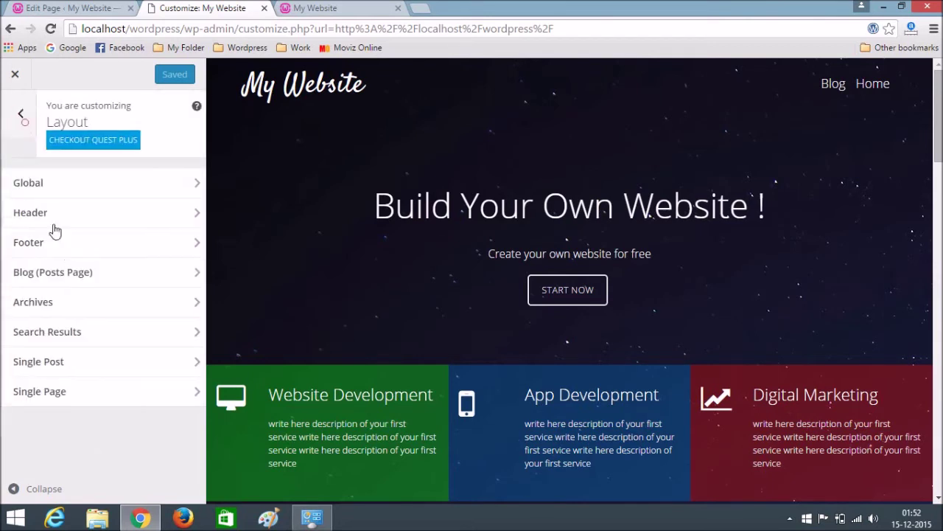
{"action": "left_click", "coordinate": [81, 277]}
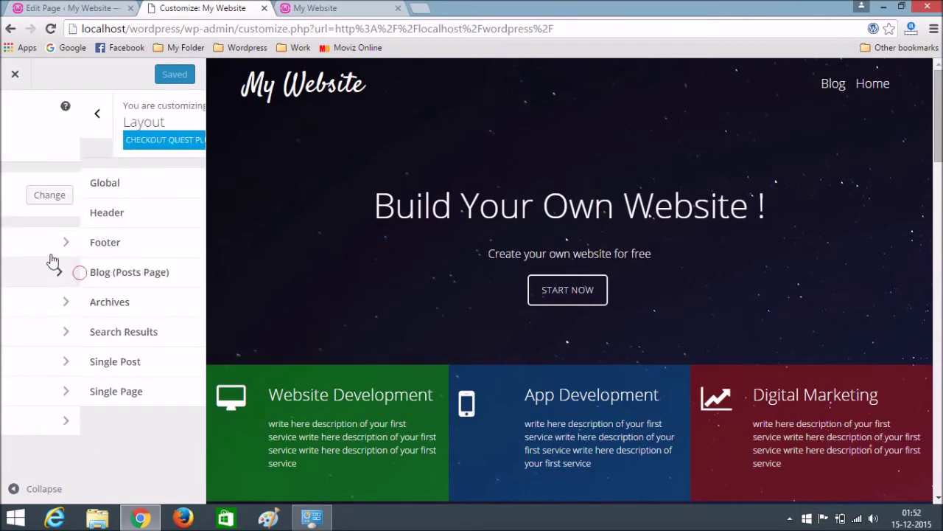
{"action": "left_click", "coordinate": [118, 249]}
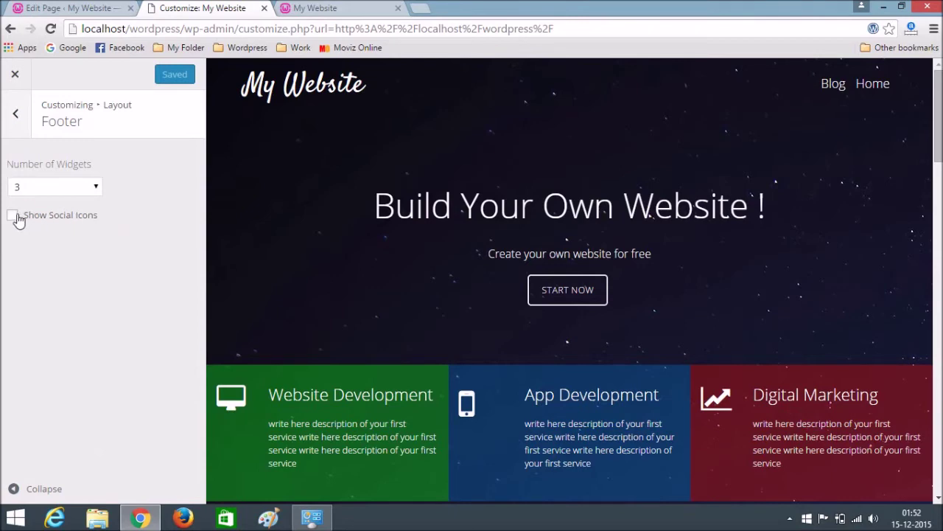
{"action": "left_click", "coordinate": [14, 216]}
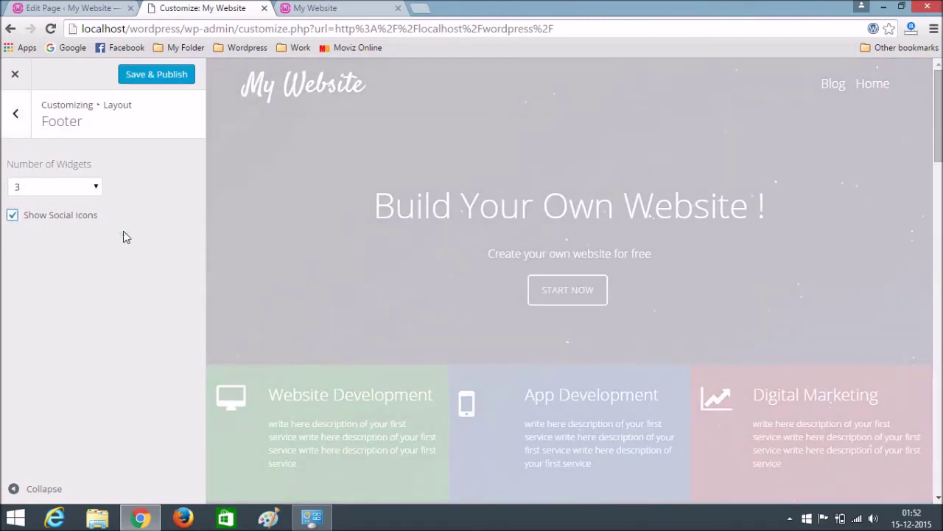
{"action": "scroll", "coordinate": [641, 265], "scroll_direction": "down", "scroll_amount": 10}
{"action": "scroll", "coordinate": [647, 272], "scroll_direction": "down", "scroll_amount": 10}
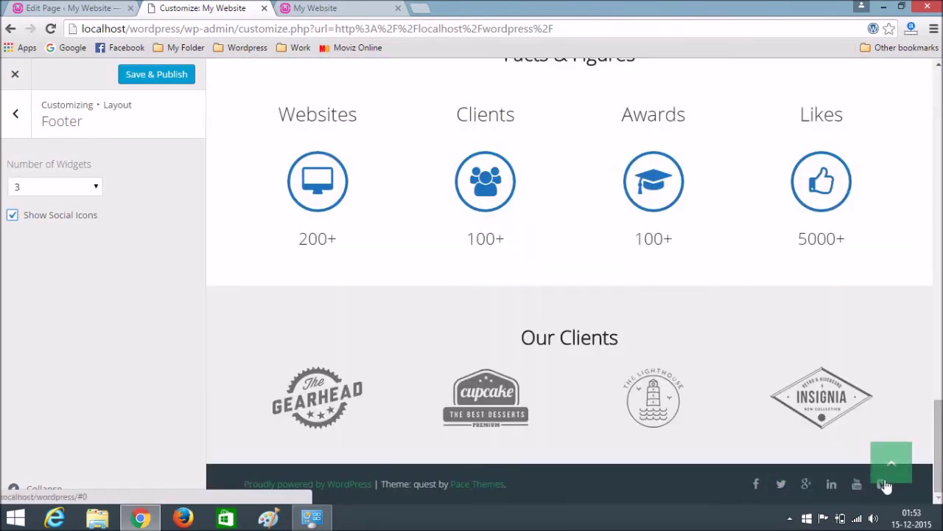
{"action": "left_click", "coordinate": [148, 82]}
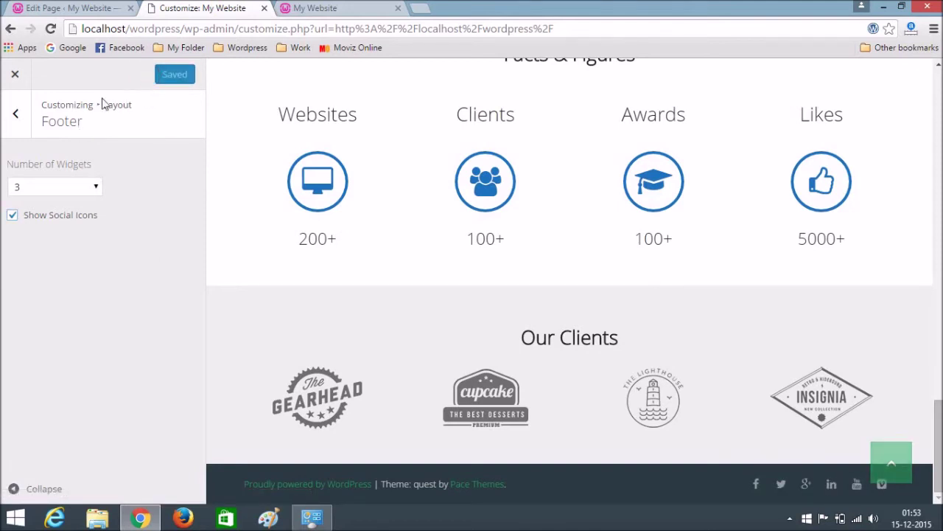
Close the customizer and check the footer's social icons on the live home page
{"action": "left_click", "coordinate": [15, 71]}
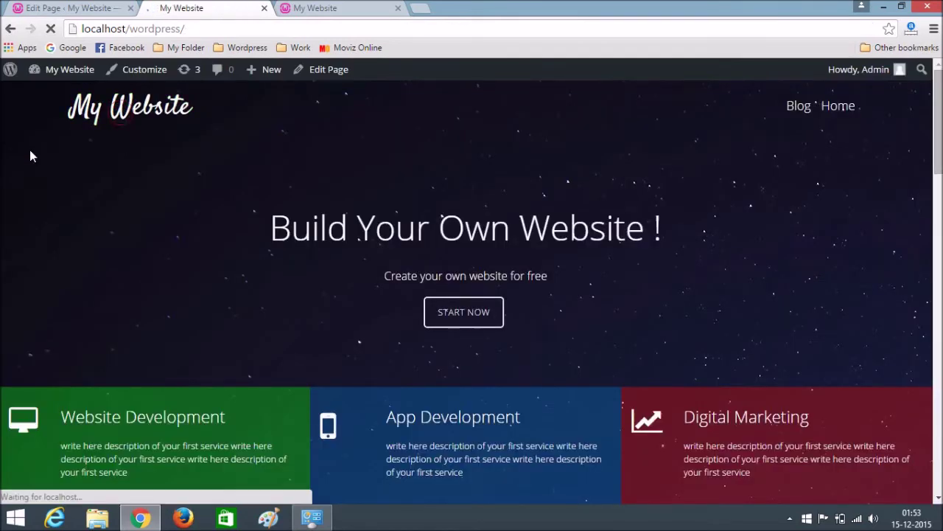
{"action": "scroll", "coordinate": [31, 157], "scroll_direction": "down", "scroll_amount": 15}
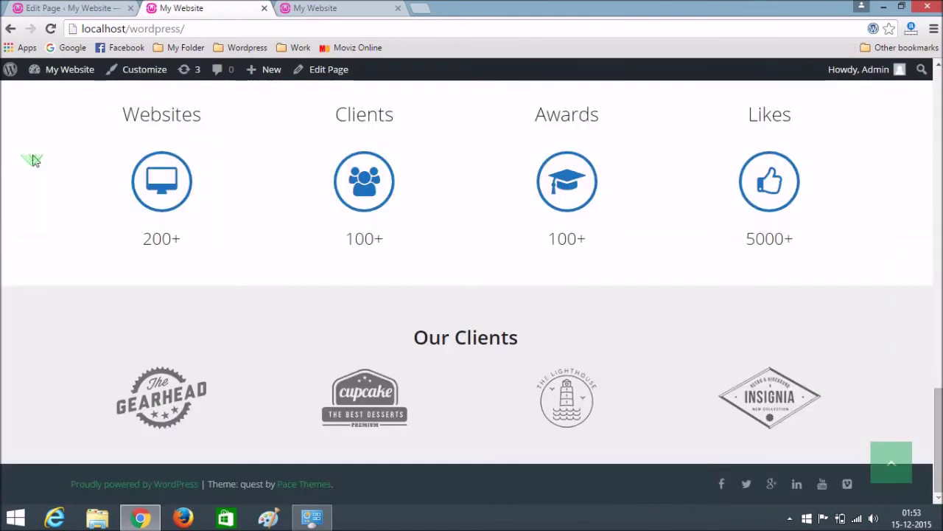
Return to the WordPress admin, start a new page, and title it About Us
{"action": "scroll", "coordinate": [33, 155], "scroll_direction": "up", "scroll_amount": 15}
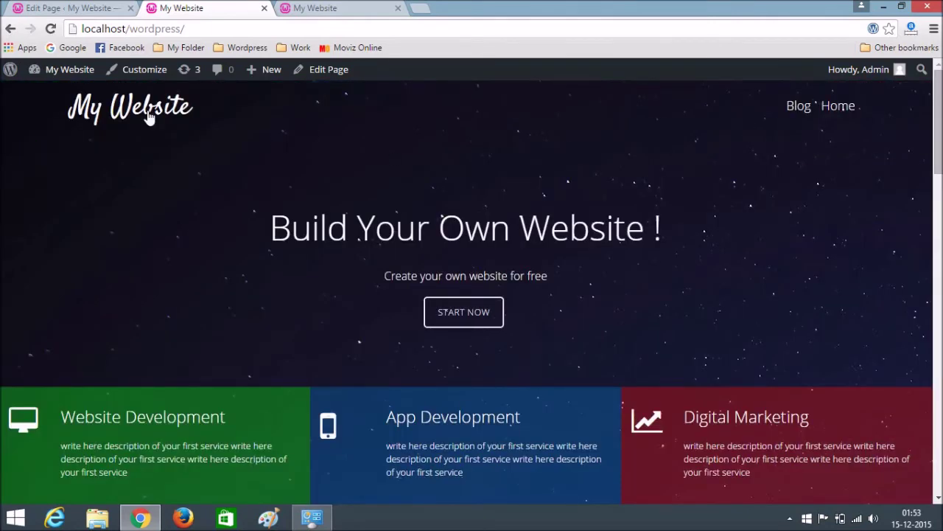
{"action": "left_click", "coordinate": [67, 7]}
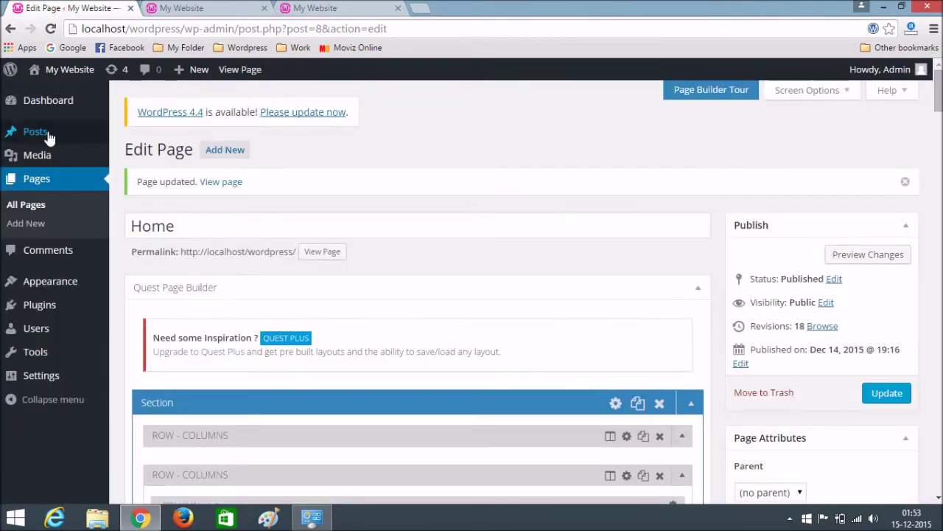
{"action": "scroll", "coordinate": [53, 192], "scroll_direction": "up", "scroll_amount": 2}
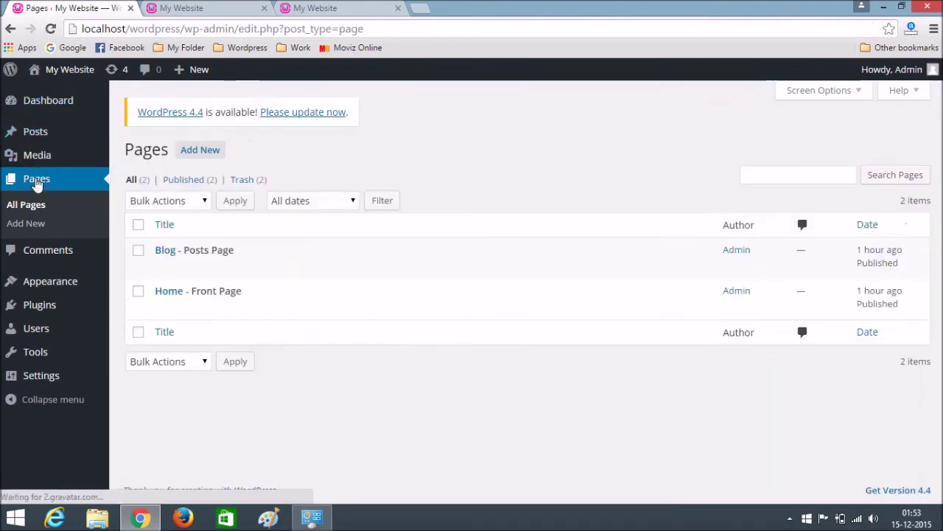
{"action": "left_click", "coordinate": [199, 150]}
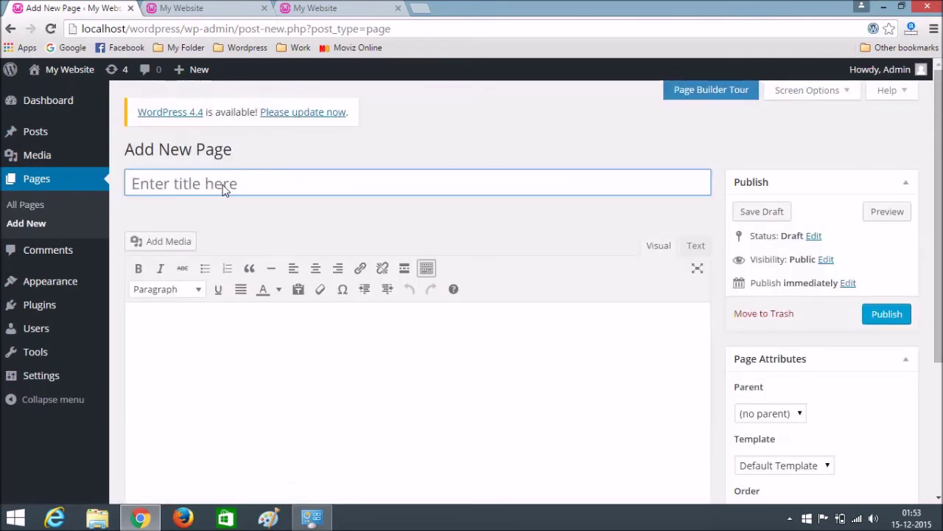
{"action": "left_click", "coordinate": [224, 188]}
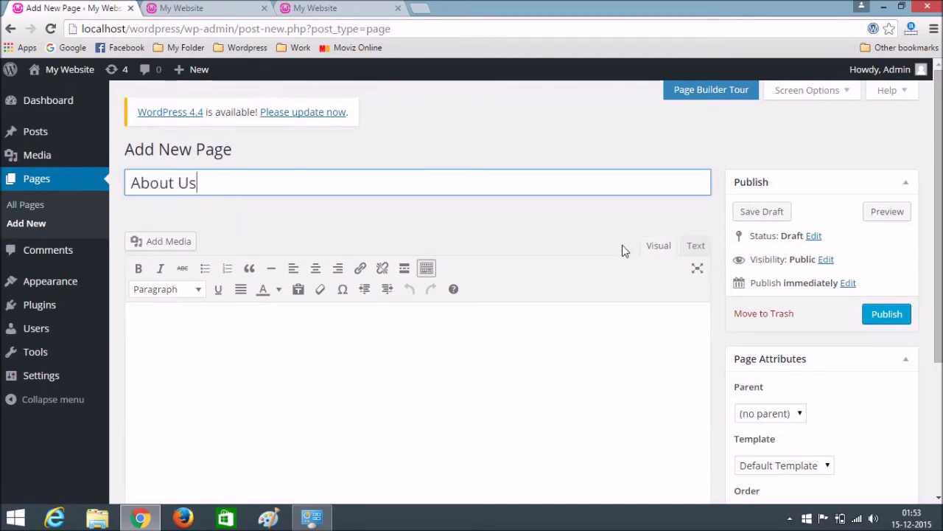
Set the About Us page's template to Page Builder and publish the page
{"action": "scroll", "coordinate": [622, 251], "scroll_direction": "down", "scroll_amount": 3}
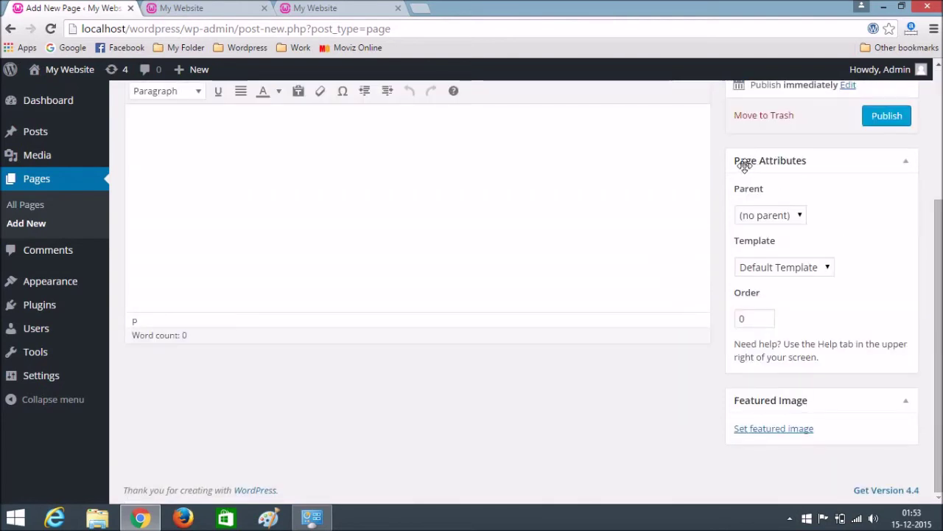
{"action": "left_click", "coordinate": [820, 268]}
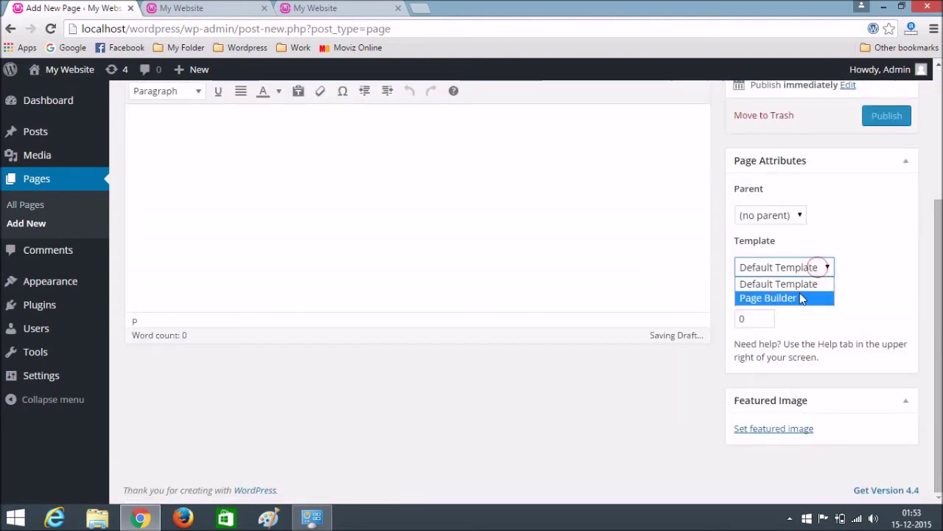
{"action": "left_click", "coordinate": [800, 296]}
{"action": "left_click", "coordinate": [881, 193]}
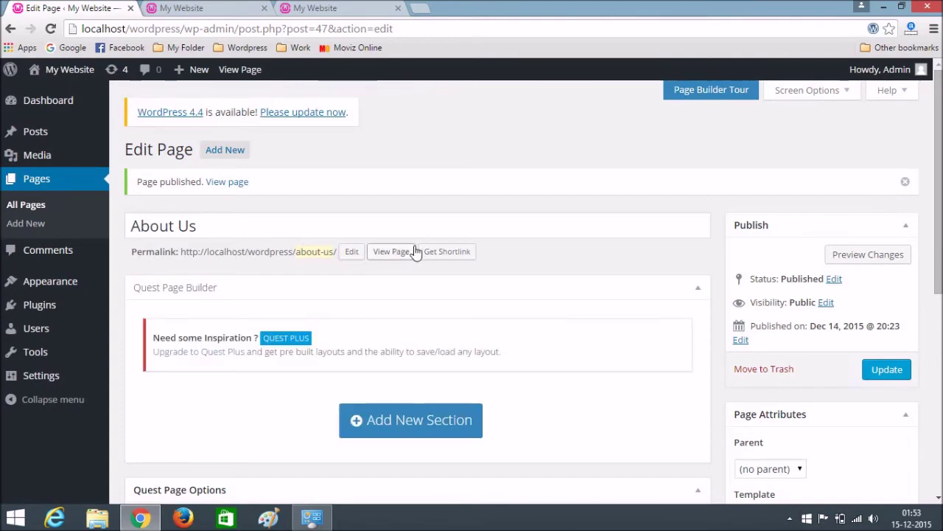
Add a new section to the About Us page with an image slider row containing one empty slide
{"action": "scroll", "coordinate": [546, 317], "scroll_direction": "down", "scroll_amount": 3}
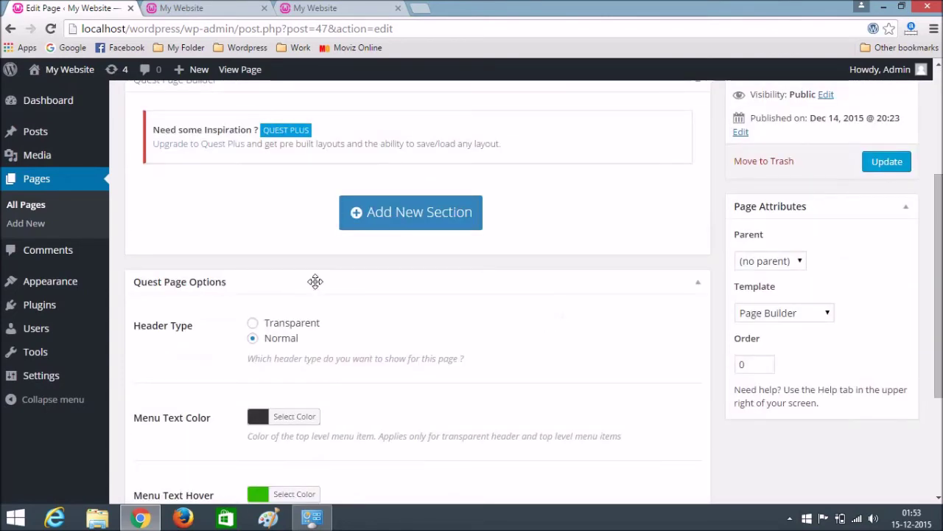
{"action": "scroll", "coordinate": [486, 236], "scroll_direction": "up", "scroll_amount": 2}
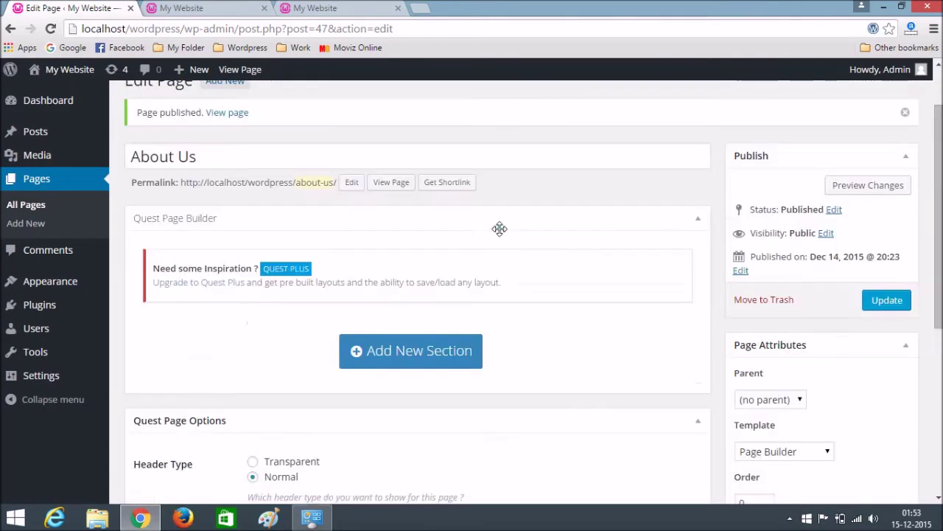
{"action": "left_click", "coordinate": [414, 352]}
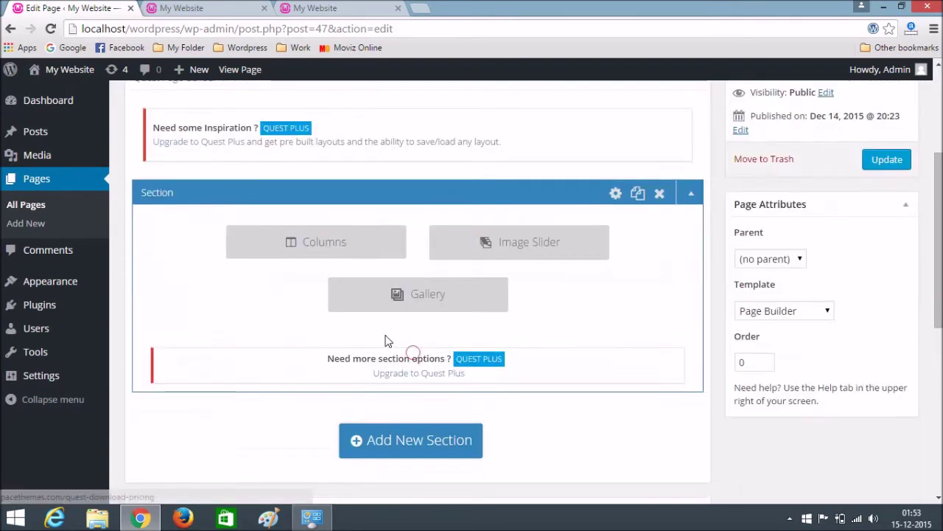
{"action": "scroll", "coordinate": [262, 204], "scroll_direction": "up", "scroll_amount": 1}
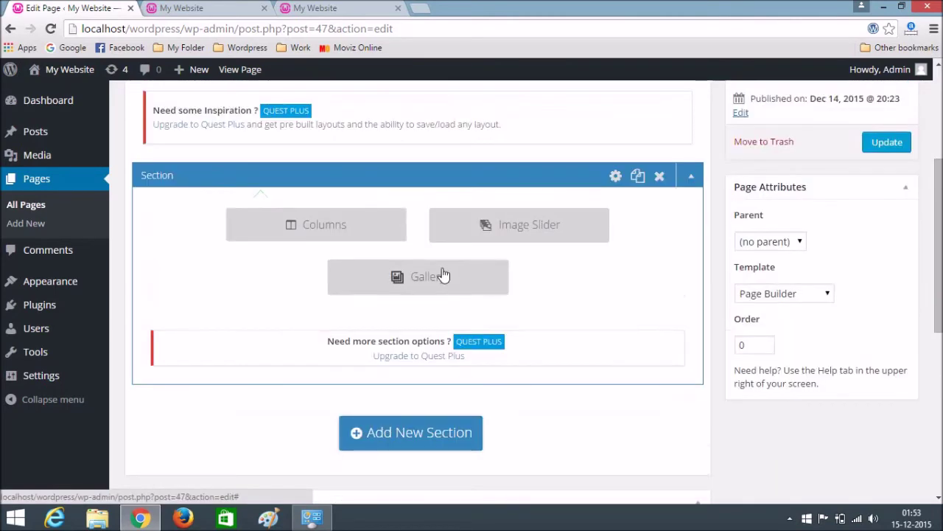
{"action": "left_click", "coordinate": [527, 231]}
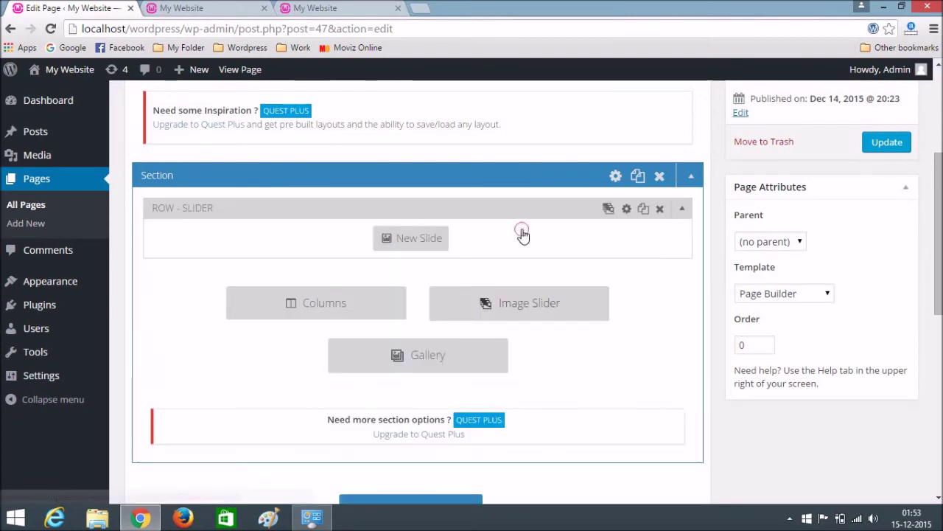
{"action": "left_click", "coordinate": [417, 243]}
{"action": "scroll", "coordinate": [459, 292], "scroll_direction": "up", "scroll_amount": 1}
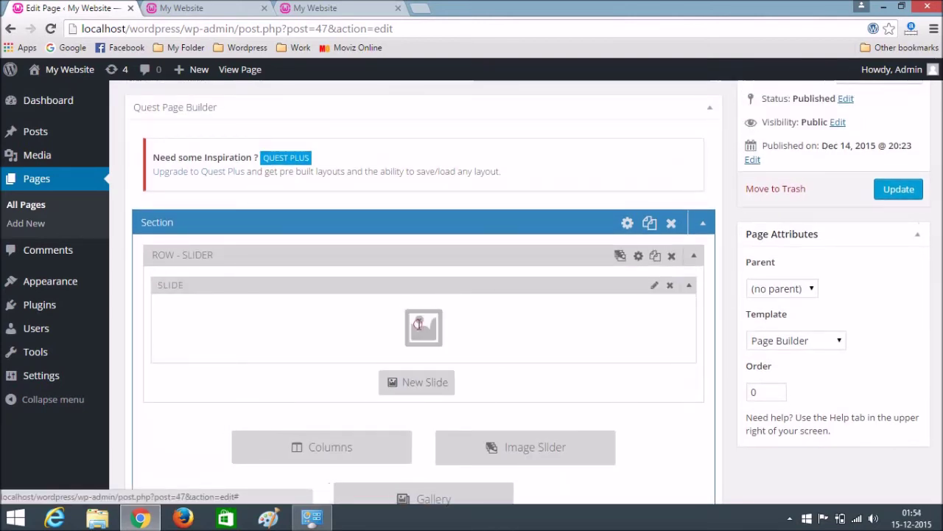
Upload 1.jpg, 2.jpg and 3.jpg from the Desktop's image folder to the media library while choosing the first slide's image
{"action": "left_click", "coordinate": [417, 322]}
{"action": "left_click", "coordinate": [584, 179]}
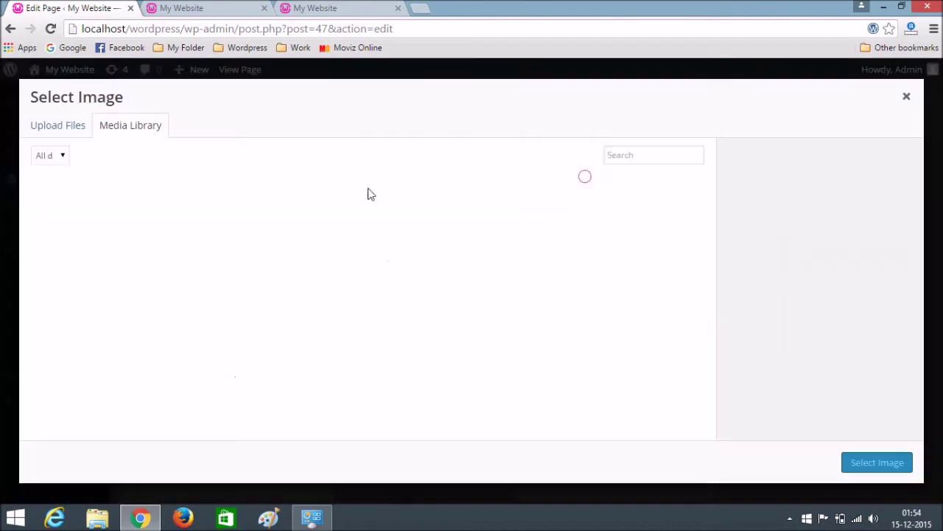
{"action": "left_click", "coordinate": [57, 138]}
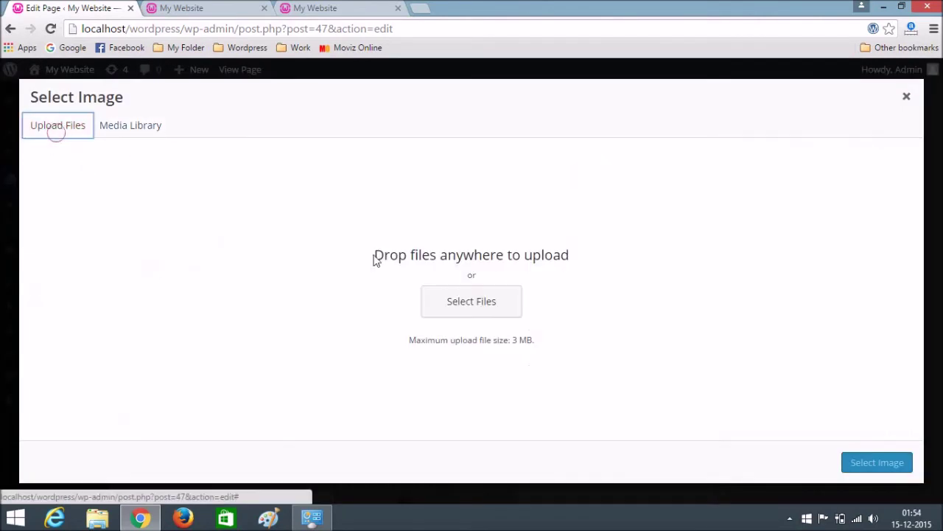
{"action": "left_click", "coordinate": [459, 291]}
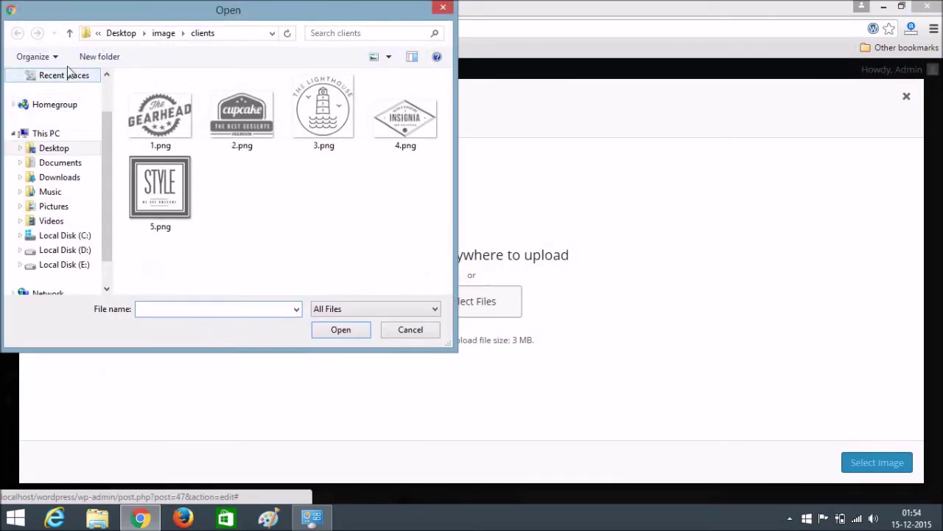
{"action": "left_click", "coordinate": [161, 34]}
{"action": "left_click", "coordinate": [166, 158]}
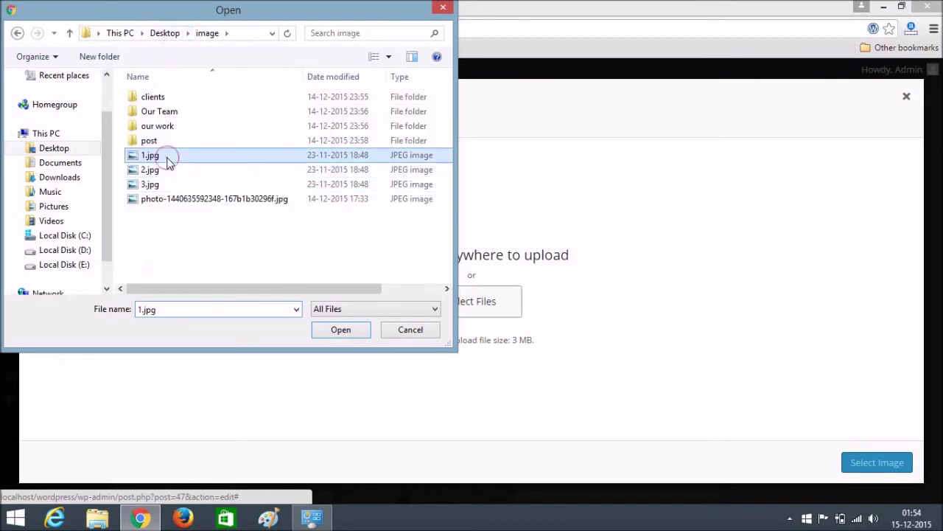
{"action": "left_click", "coordinate": [169, 170], "text": "ctrl"}
{"action": "left_click", "coordinate": [172, 182], "text": "ctrl"}
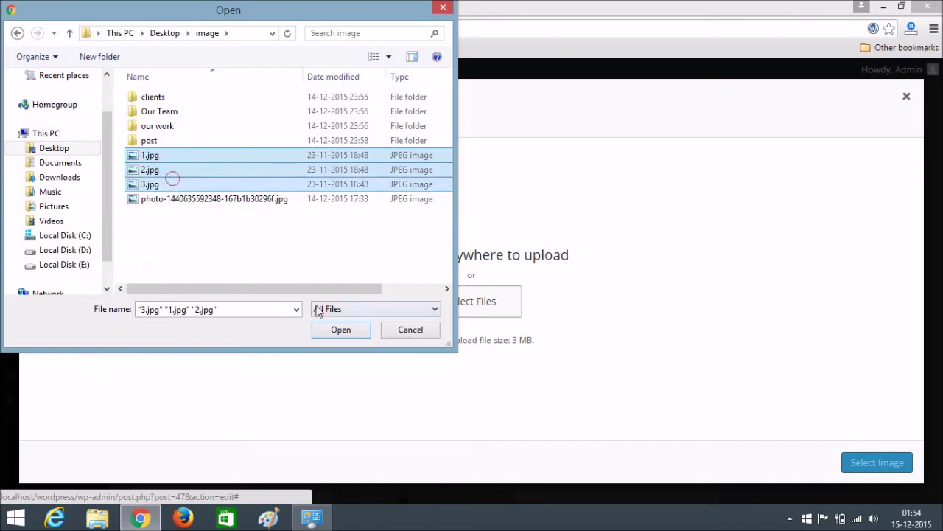
{"action": "left_click", "coordinate": [340, 329]}
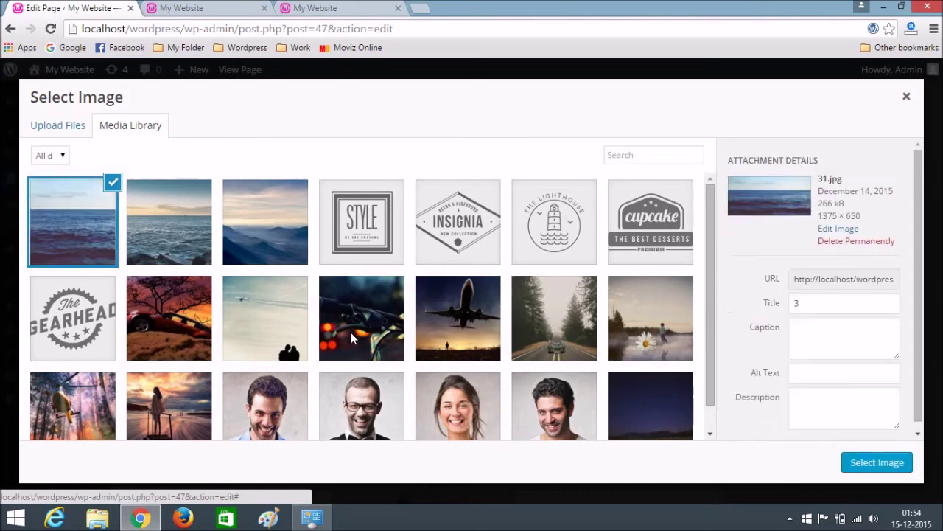
Use the sea image 31.jpg for the first slide, review the slide's position and heading settings, and save it
{"action": "left_click", "coordinate": [876, 463]}
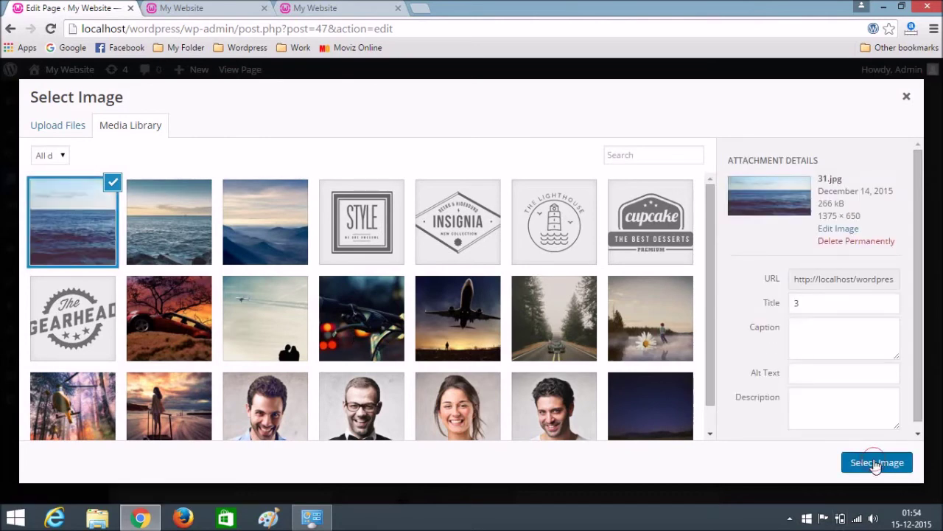
{"action": "scroll", "coordinate": [558, 287], "scroll_direction": "down", "scroll_amount": 5}
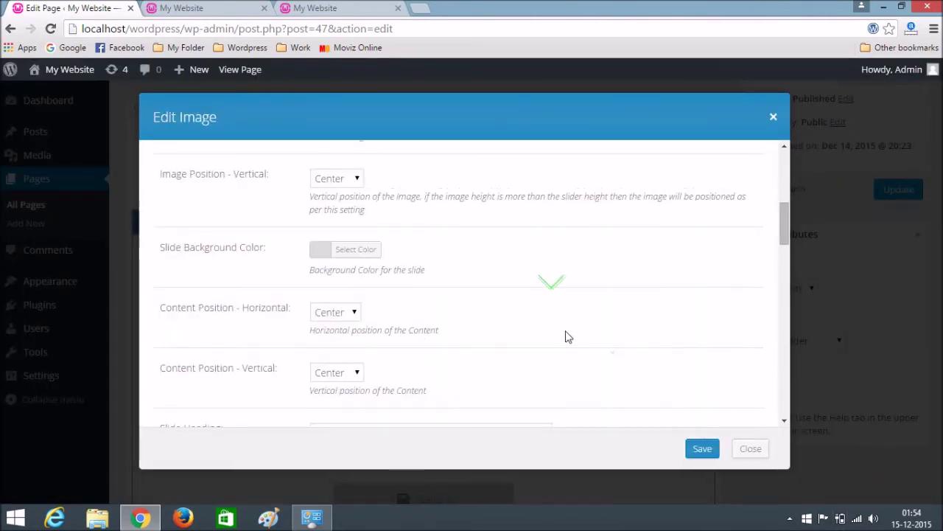
{"action": "scroll", "coordinate": [564, 332], "scroll_direction": "up", "scroll_amount": 4}
{"action": "scroll", "coordinate": [421, 299], "scroll_direction": "down", "scroll_amount": 1}
{"action": "scroll", "coordinate": [285, 310], "scroll_direction": "down", "scroll_amount": 3}
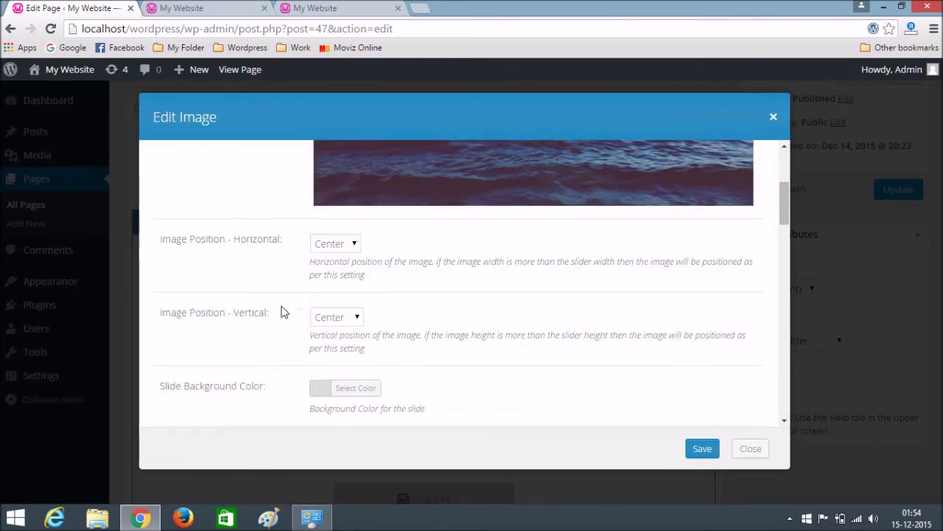
{"action": "scroll", "coordinate": [393, 288], "scroll_direction": "down", "scroll_amount": 5}
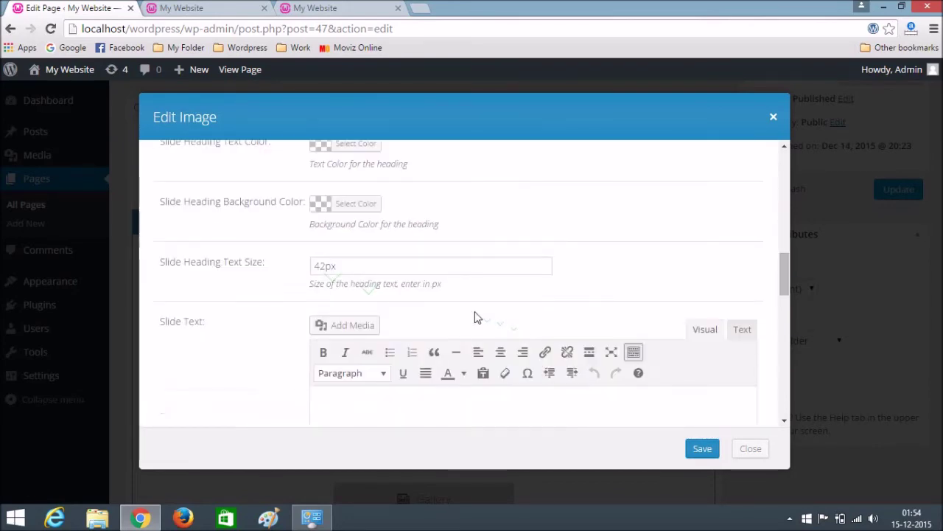
{"action": "left_click", "coordinate": [706, 451]}
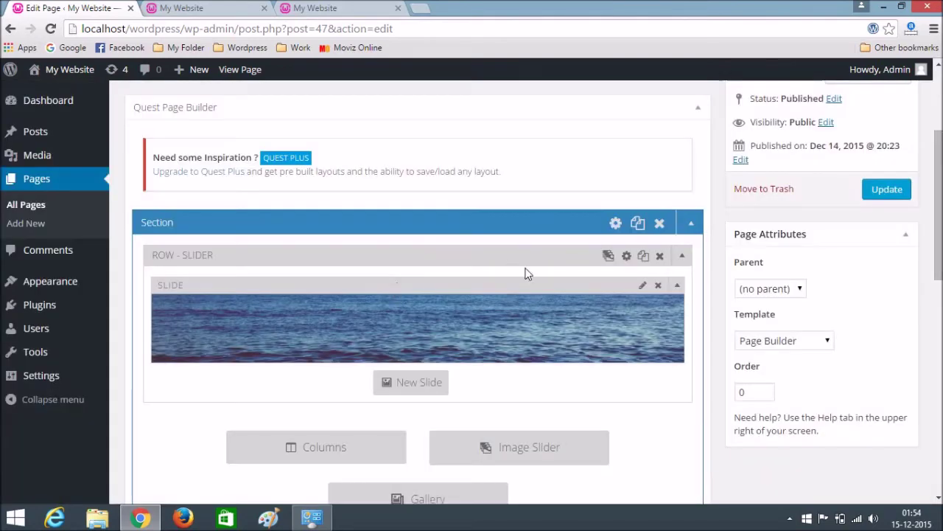
Add a second slide to the slider with the sea sunset image 21.jpg from the media library and save it
{"action": "scroll", "coordinate": [442, 274], "scroll_direction": "down", "scroll_amount": 2}
{"action": "left_click", "coordinate": [402, 247]}
{"action": "scroll", "coordinate": [427, 253], "scroll_direction": "up", "scroll_amount": 1}
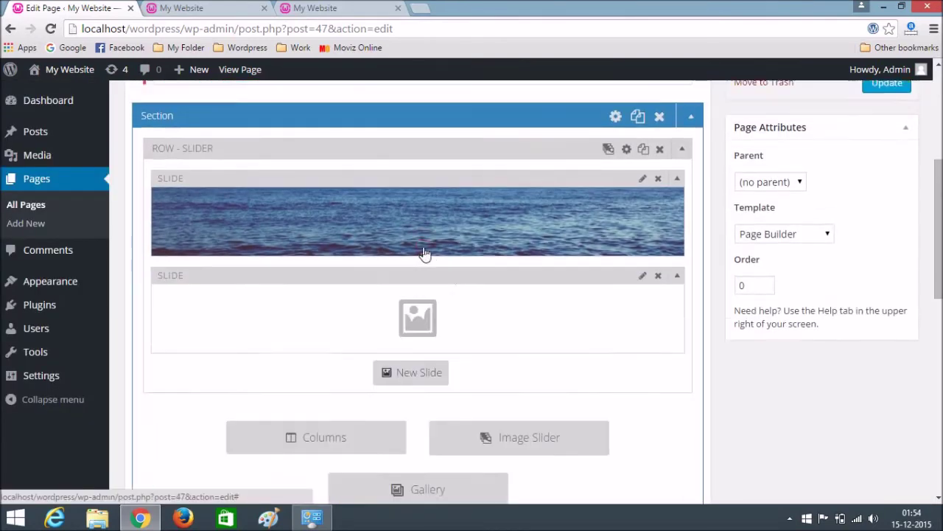
{"action": "left_click", "coordinate": [432, 327]}
{"action": "left_click", "coordinate": [586, 179]}
{"action": "left_click", "coordinate": [193, 220]}
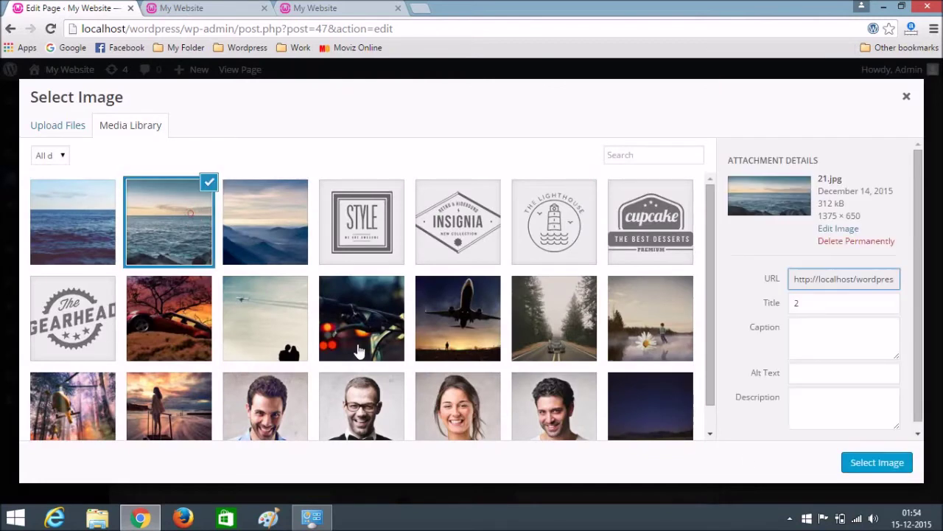
{"action": "left_click", "coordinate": [873, 464]}
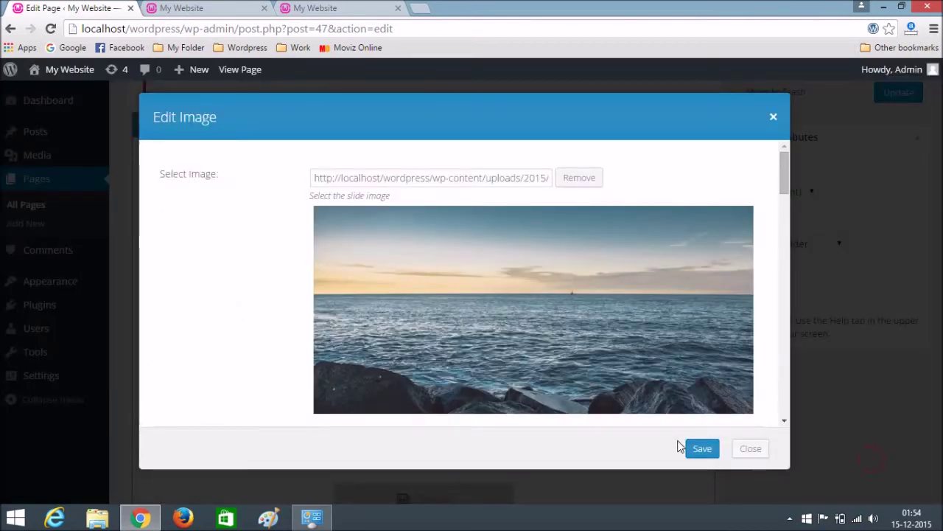
{"action": "left_click", "coordinate": [702, 448]}
Add a third slide to the slider with the mountain image 11.jpg from the media library and save it
{"action": "left_click", "coordinate": [415, 385]}
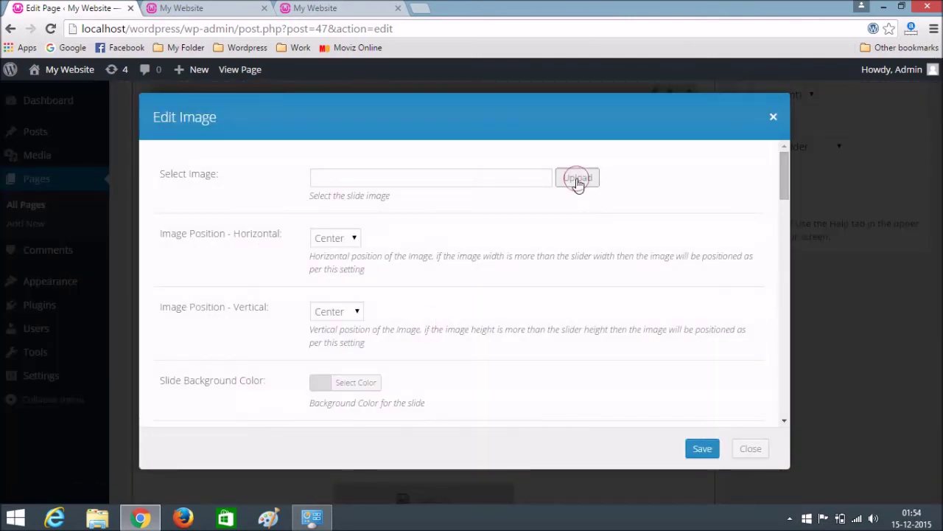
{"action": "left_click", "coordinate": [576, 180]}
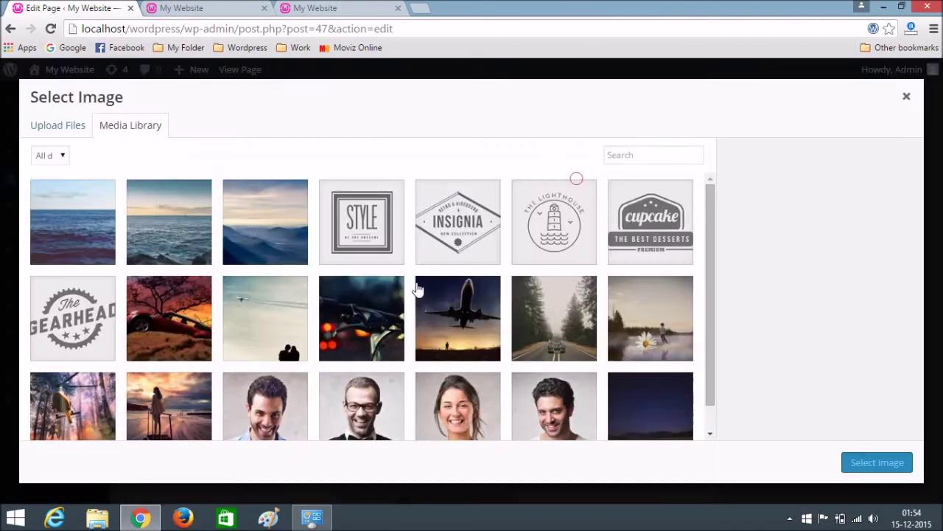
{"action": "left_click", "coordinate": [252, 224]}
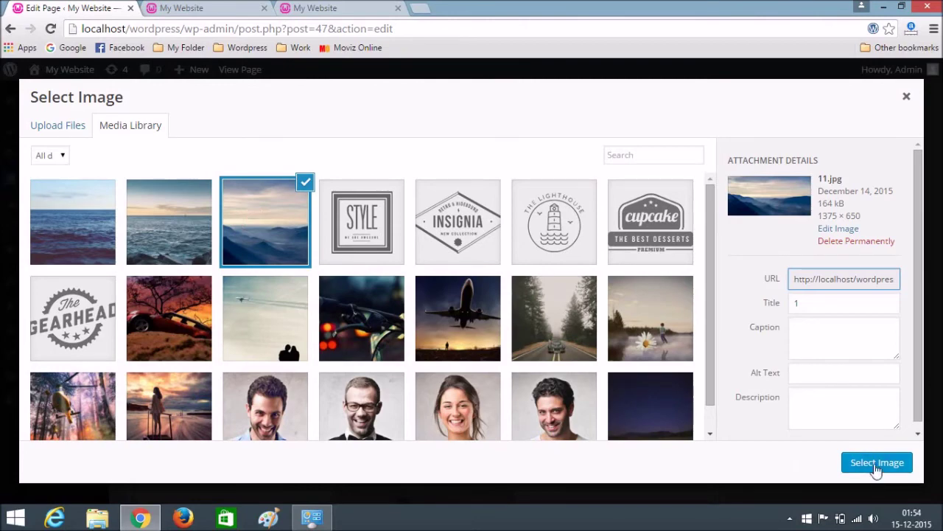
{"action": "left_click", "coordinate": [877, 465]}
{"action": "left_click", "coordinate": [703, 449]}
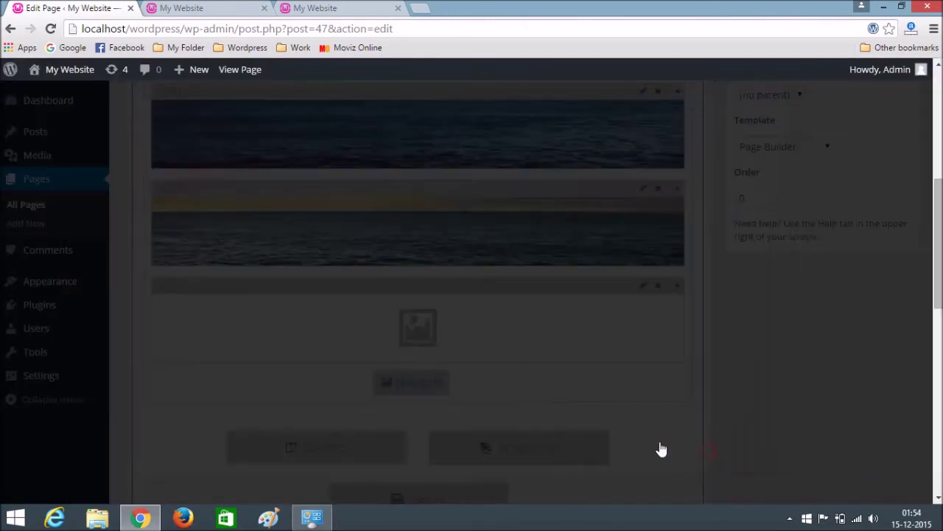
Check the three slides in the slider row and update the About Us page
{"action": "scroll", "coordinate": [435, 316], "scroll_direction": "down", "scroll_amount": 4}
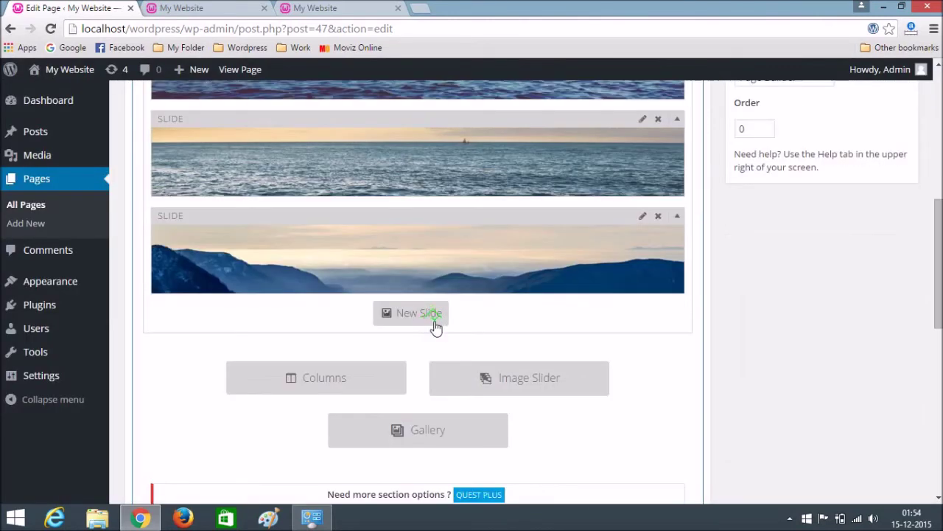
{"action": "scroll", "coordinate": [668, 336], "scroll_direction": "up", "scroll_amount": 6}
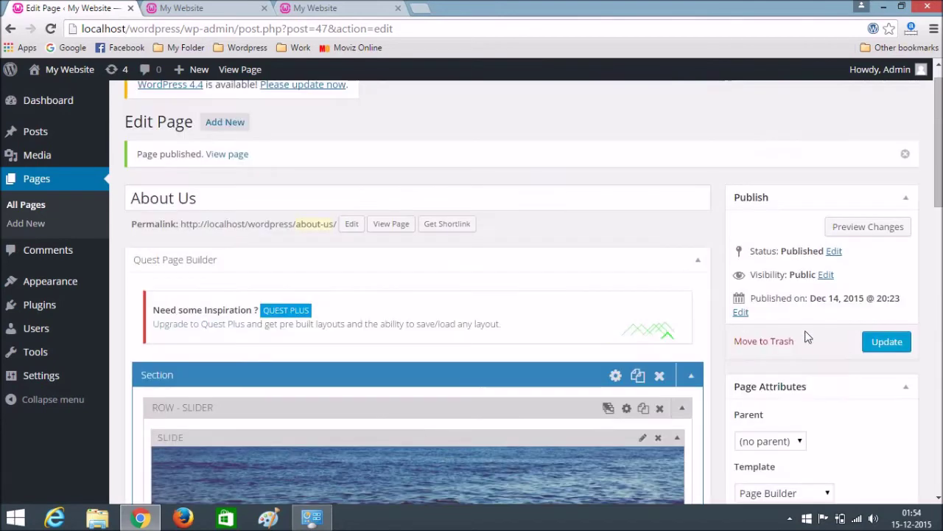
{"action": "left_click", "coordinate": [886, 345]}
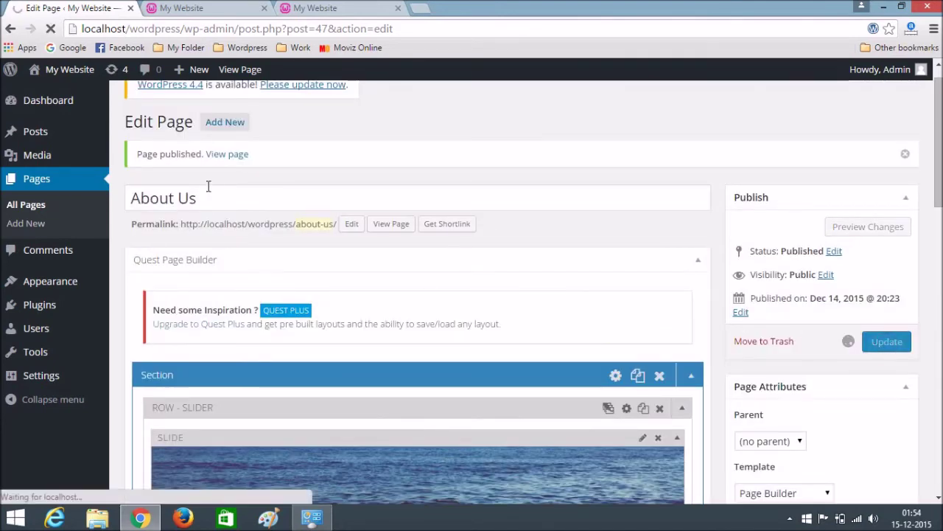
Open the updated About Us page in a new browser tab to view its image slider
{"action": "left_click", "coordinate": [195, 8]}
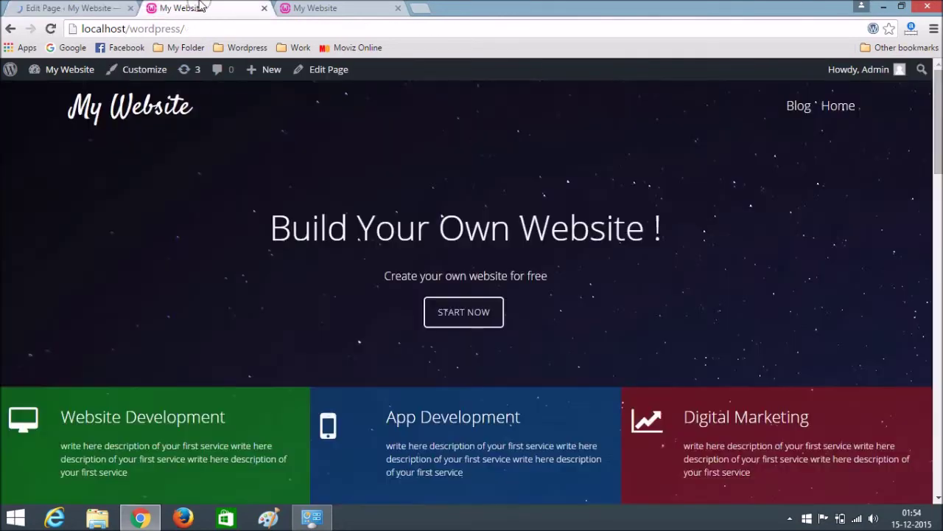
{"action": "left_click", "coordinate": [108, 8]}
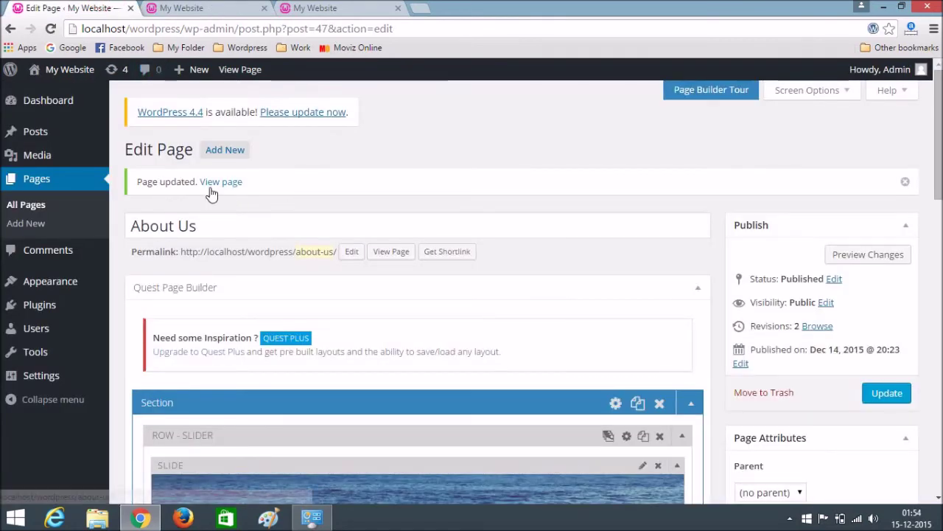
{"action": "right_click", "coordinate": [225, 190]}
{"action": "left_click", "coordinate": [291, 197]}
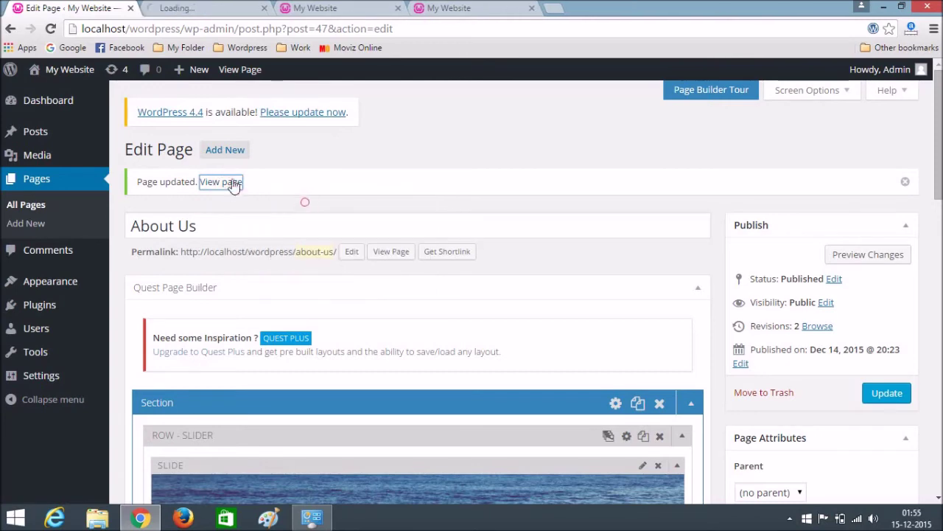
{"action": "left_click", "coordinate": [208, 12]}
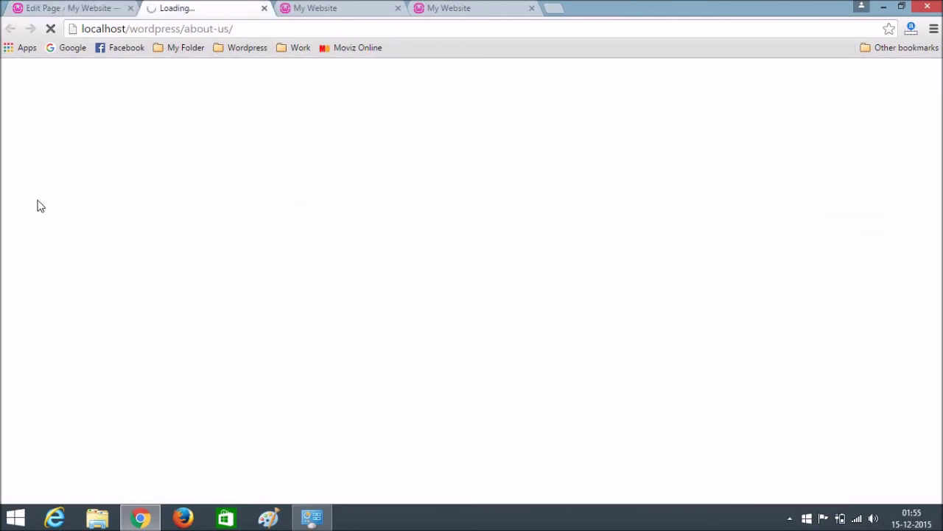
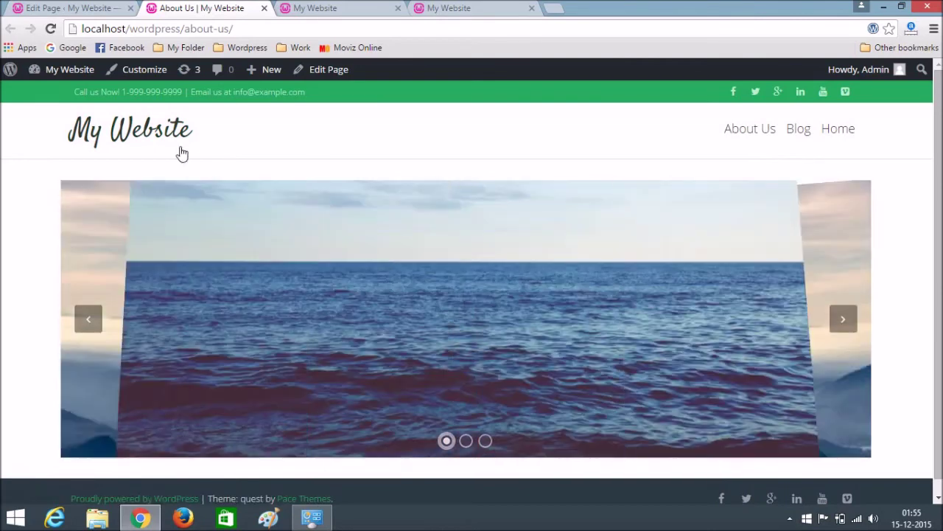
In the About Us page options, set the header type to Transparent and the menu text color to white (#ffffff)
{"action": "left_click", "coordinate": [46, 8]}
{"action": "scroll", "coordinate": [429, 204], "scroll_direction": "down", "scroll_amount": 15}
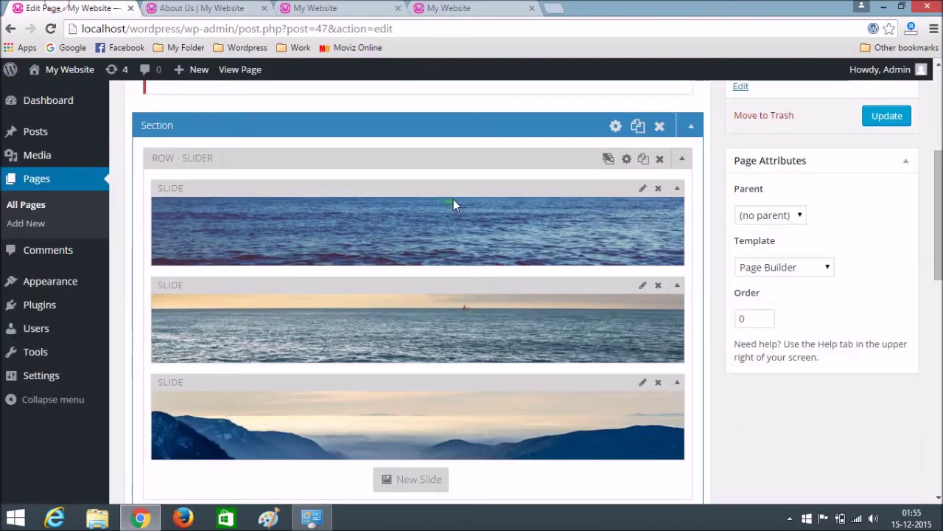
{"action": "scroll", "coordinate": [337, 302], "scroll_direction": "up", "scroll_amount": 3}
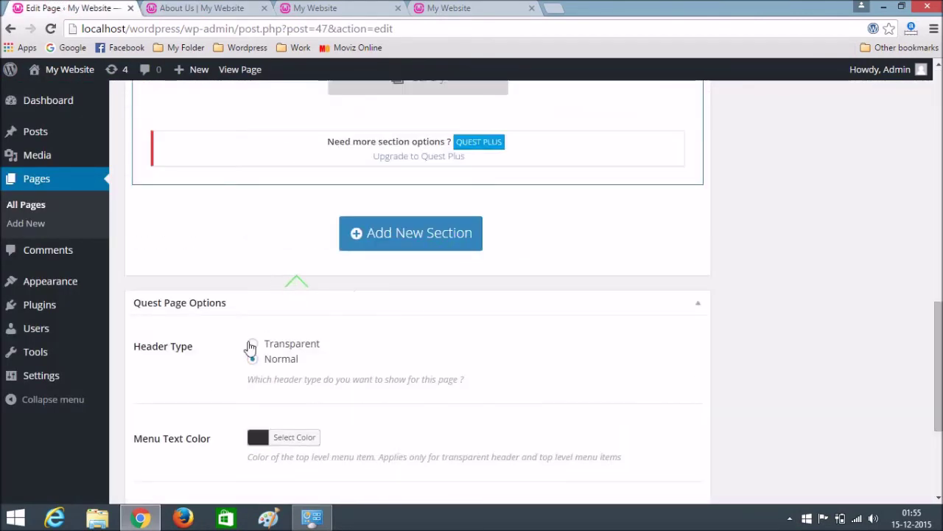
{"action": "scroll", "coordinate": [255, 347], "scroll_direction": "down", "scroll_amount": 2}
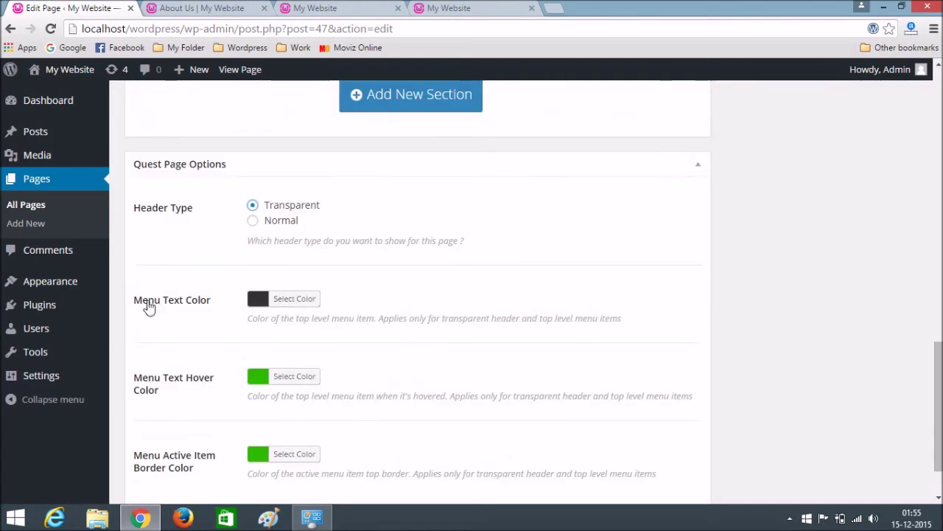
{"action": "left_click", "coordinate": [301, 300]}
{"action": "scroll", "coordinate": [317, 331], "scroll_direction": "down", "scroll_amount": 1}
{"action": "left_click", "coordinate": [277, 388]}
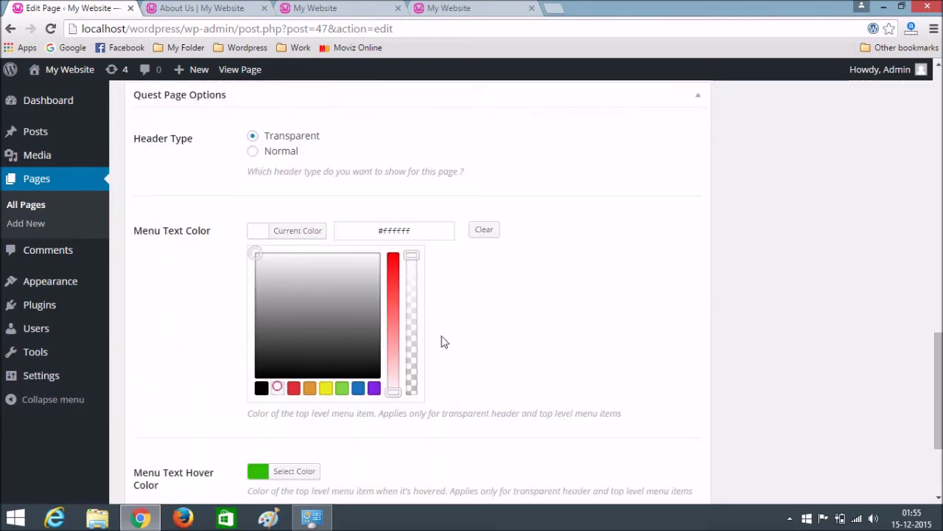
Update the About Us page and reload its live view to check the transparent header
{"action": "scroll", "coordinate": [612, 308], "scroll_direction": "up", "scroll_amount": 4}
{"action": "scroll", "coordinate": [612, 309], "scroll_direction": "up", "scroll_amount": 4}
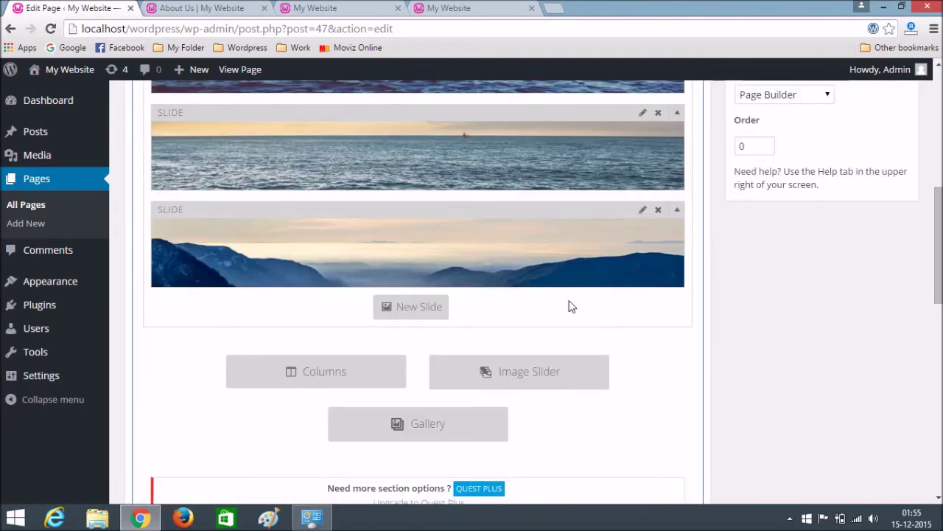
{"action": "scroll", "coordinate": [571, 306], "scroll_direction": "up", "scroll_amount": 3}
{"action": "left_click", "coordinate": [886, 151]}
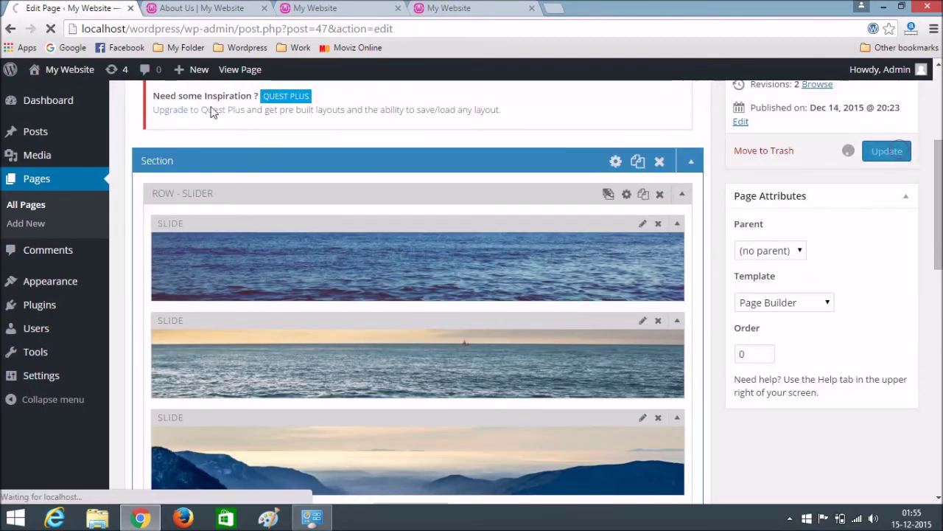
{"action": "left_click", "coordinate": [221, 8]}
{"action": "left_click", "coordinate": [253, 27]}
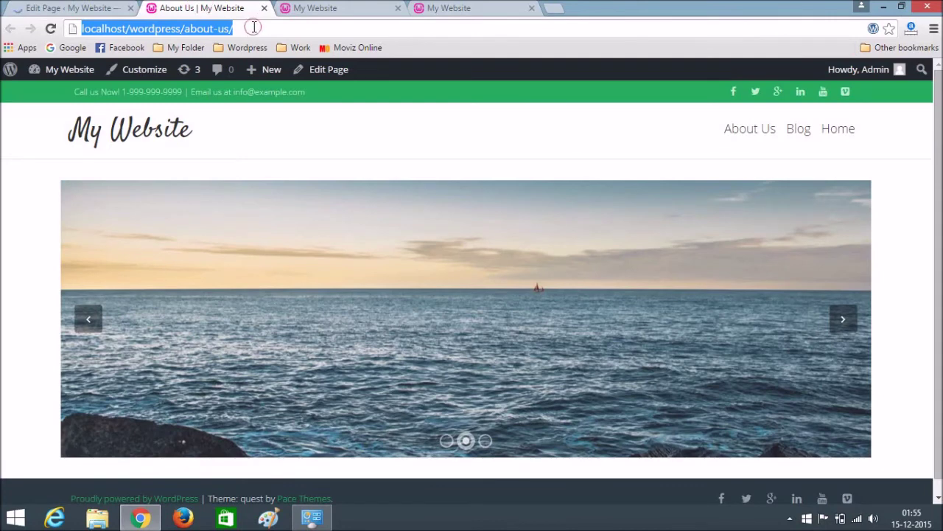
{"action": "key", "text": "Return"}
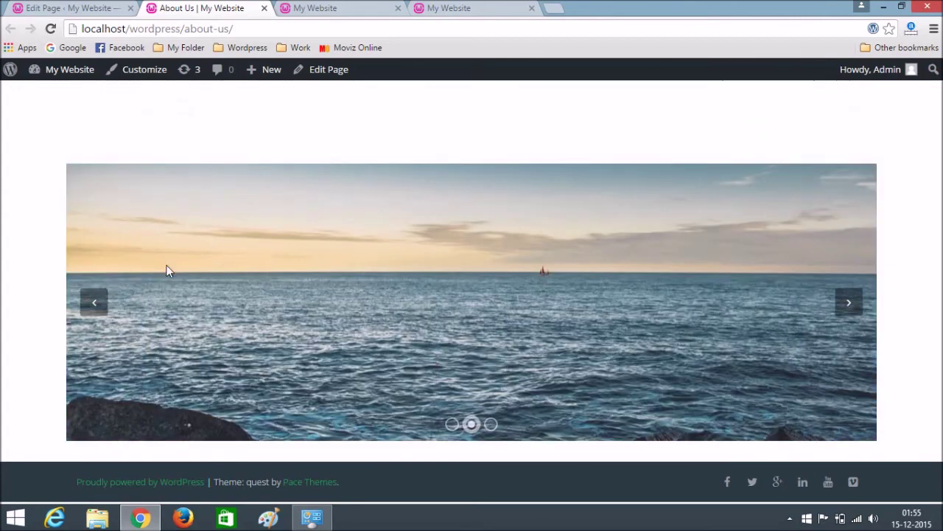
Set the content type of the slider's section to Fluid and save the section settings
{"action": "left_click", "coordinate": [70, 8]}
{"action": "scroll", "coordinate": [435, 231], "scroll_direction": "down", "scroll_amount": 4}
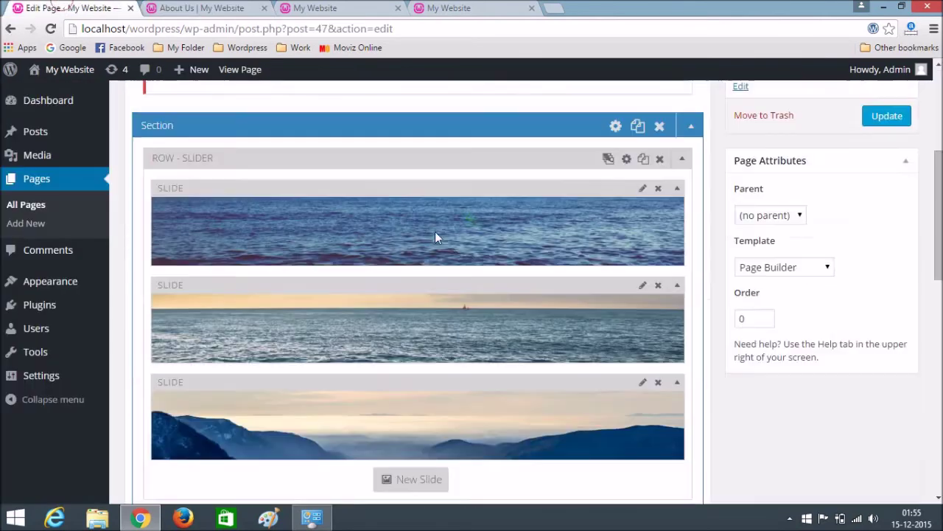
{"action": "scroll", "coordinate": [529, 216], "scroll_direction": "up", "scroll_amount": 1}
{"action": "scroll", "coordinate": [530, 215], "scroll_direction": "down", "scroll_amount": 1}
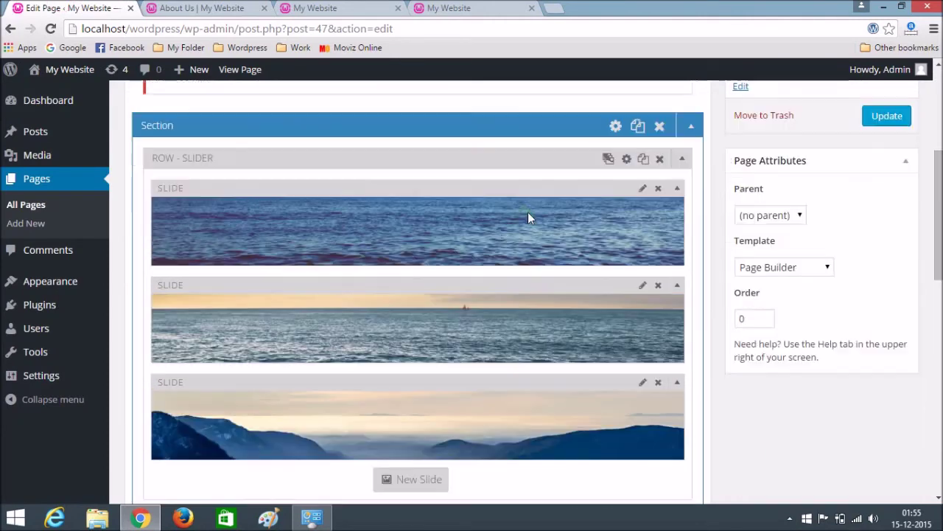
{"action": "left_click", "coordinate": [616, 127]}
{"action": "left_click", "coordinate": [341, 254]}
{"action": "left_click", "coordinate": [426, 233]}
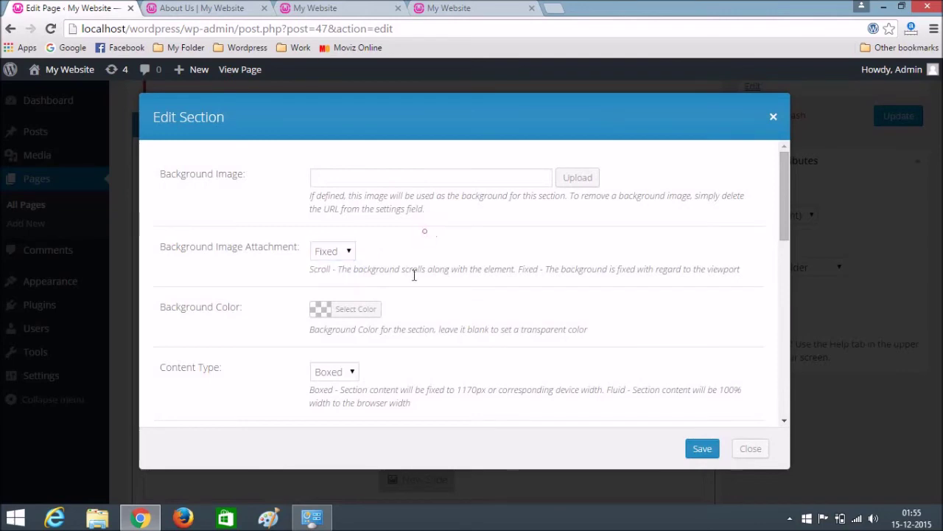
{"action": "left_click", "coordinate": [351, 374]}
{"action": "left_click", "coordinate": [335, 399]}
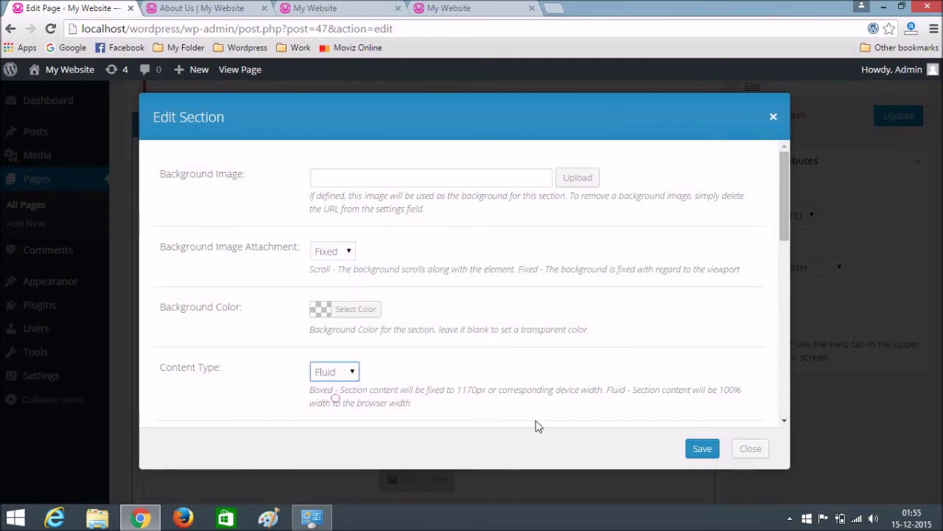
{"action": "left_click", "coordinate": [697, 450]}
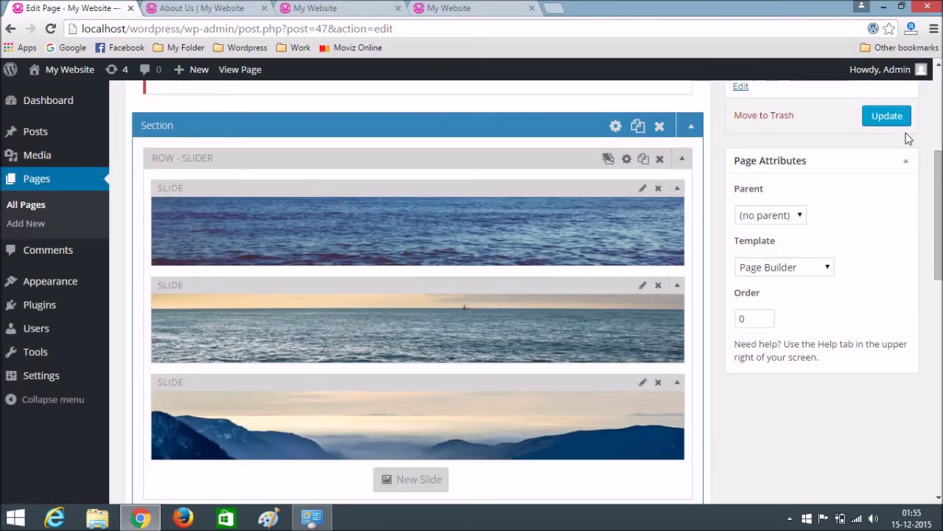
Update the About Us page, reload its live view and go back one slide to check the full-width slider
{"action": "left_click", "coordinate": [878, 127]}
{"action": "left_click", "coordinate": [198, 8]}
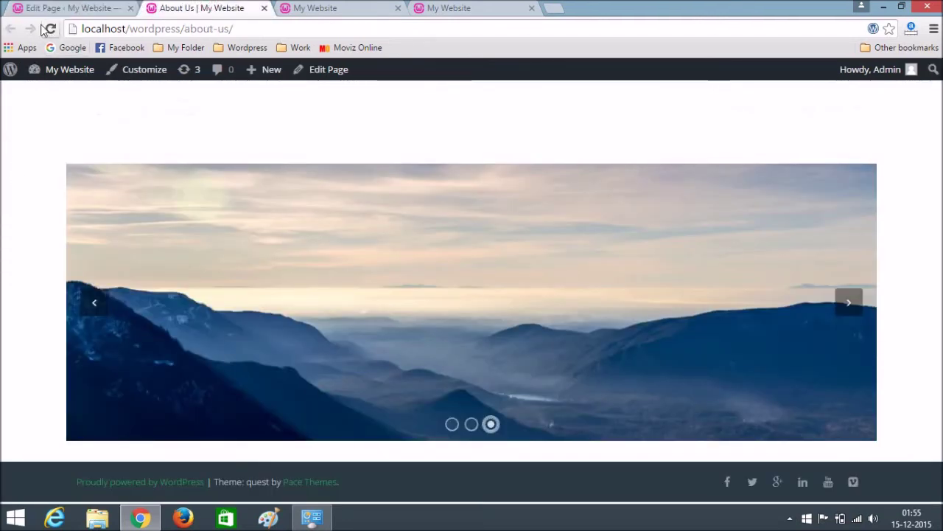
{"action": "key", "text": "F5"}
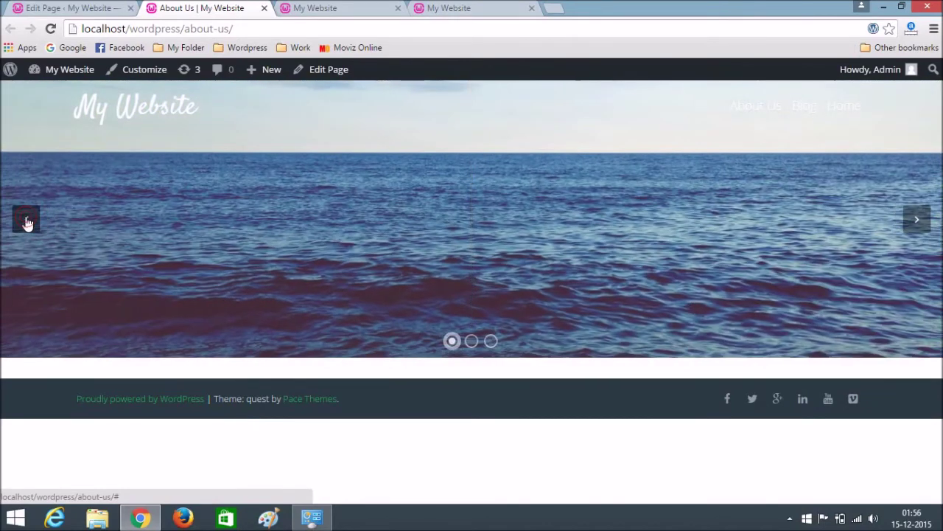
{"action": "left_click", "coordinate": [27, 222]}
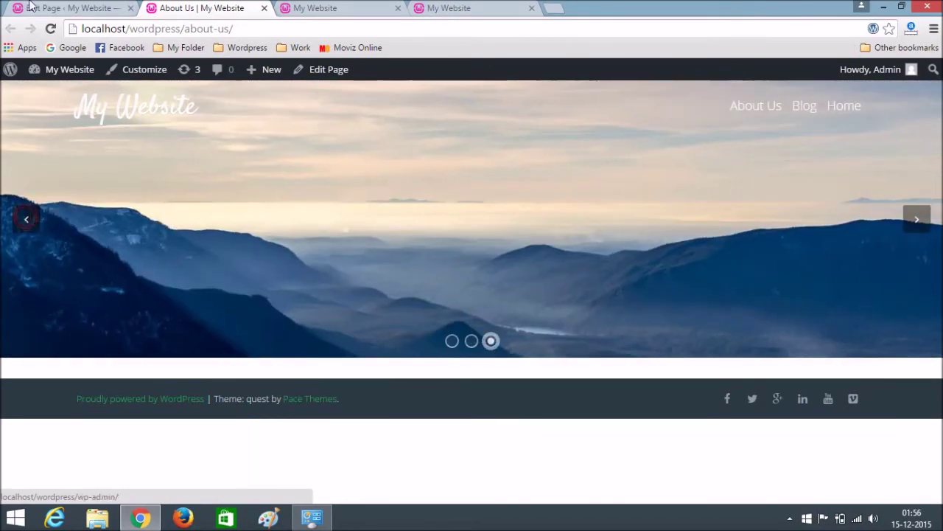
Add a single full-width column row below the slider on the About Us page and insert a Text module in it
{"action": "left_click", "coordinate": [70, 8]}
{"action": "scroll", "coordinate": [638, 263], "scroll_direction": "down", "scroll_amount": 2}
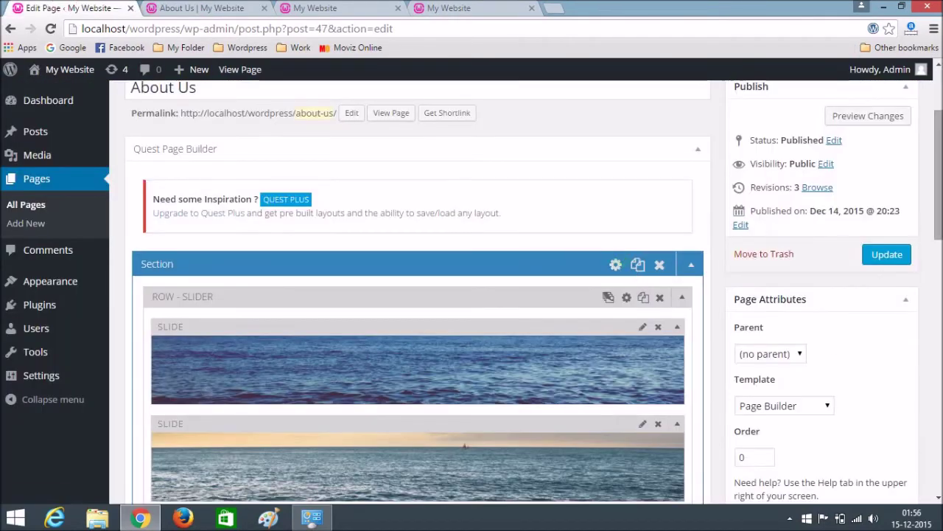
{"action": "left_click_drag", "start_coordinate": [936, 193], "coordinate": [936, 319]}
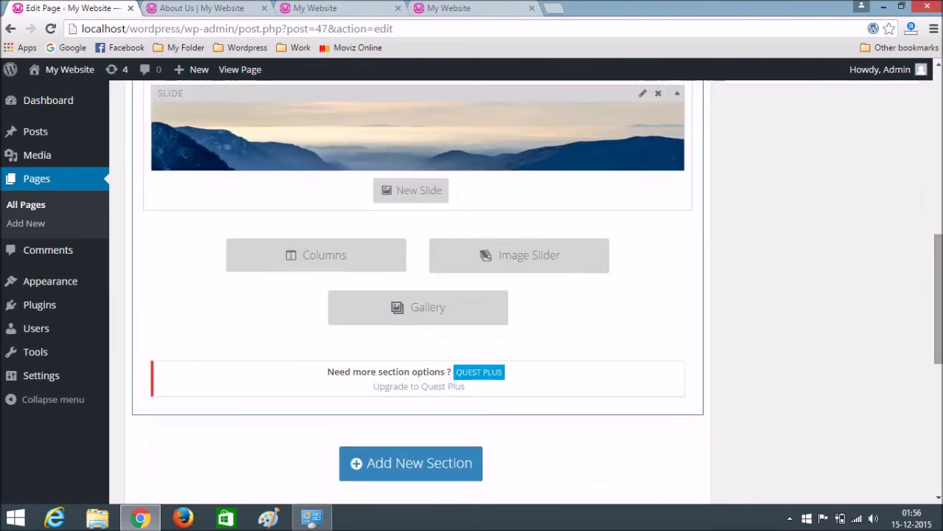
{"action": "left_click", "coordinate": [319, 264]}
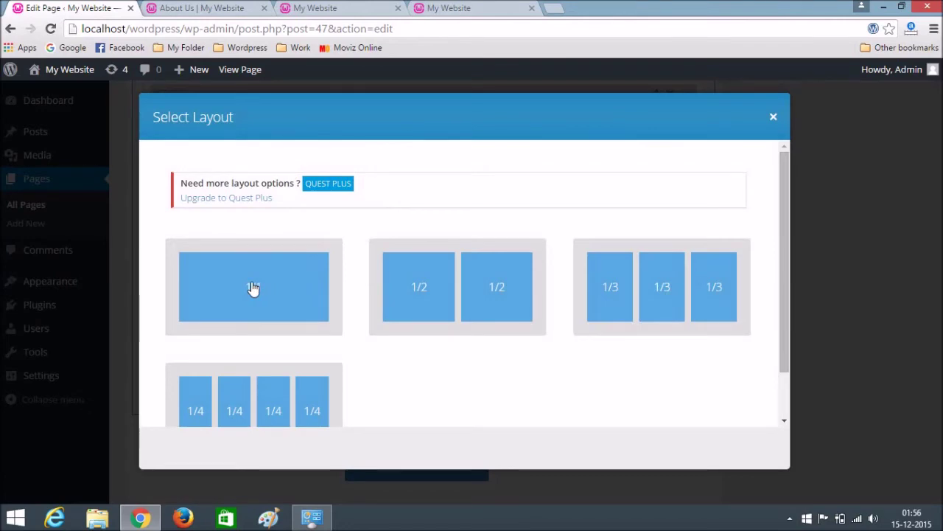
{"action": "left_click", "coordinate": [253, 286]}
{"action": "left_click", "coordinate": [416, 295]}
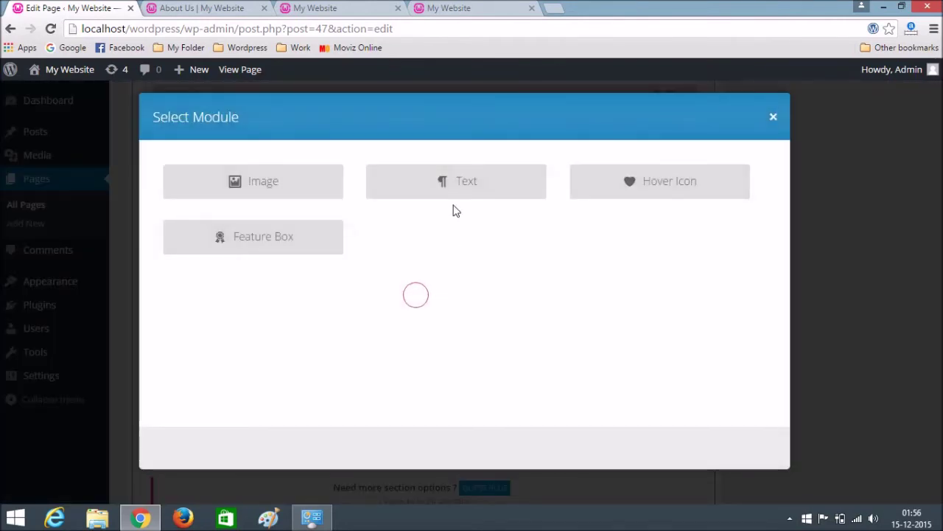
{"action": "left_click", "coordinate": [473, 188]}
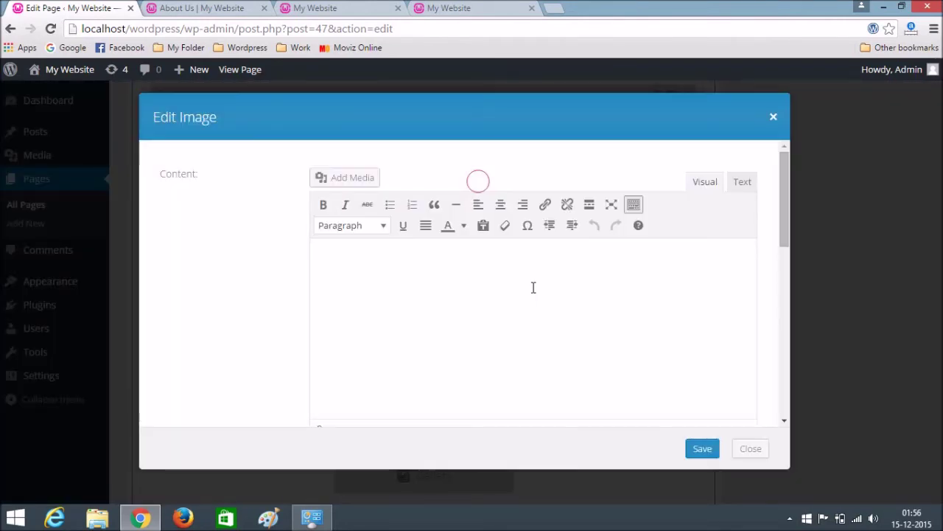
Enter "Write here complete description about your company" as the text module's content
{"action": "left_click", "coordinate": [468, 294]}
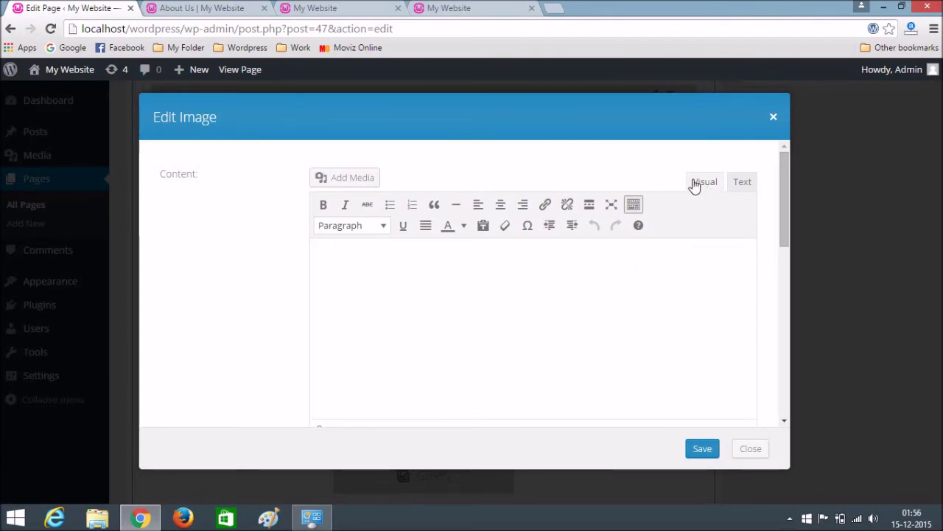
{"action": "type", "text": "Write"}
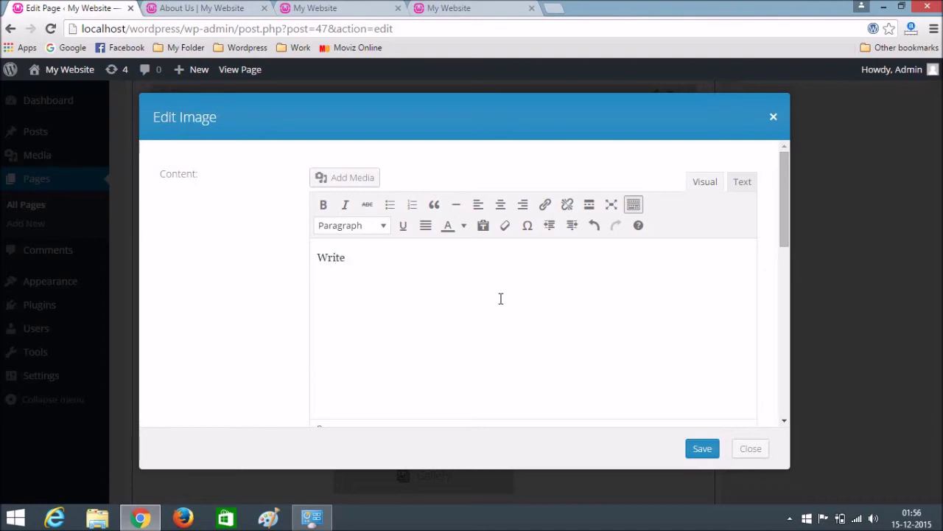
{"action": "type", "text": " here complete de"}
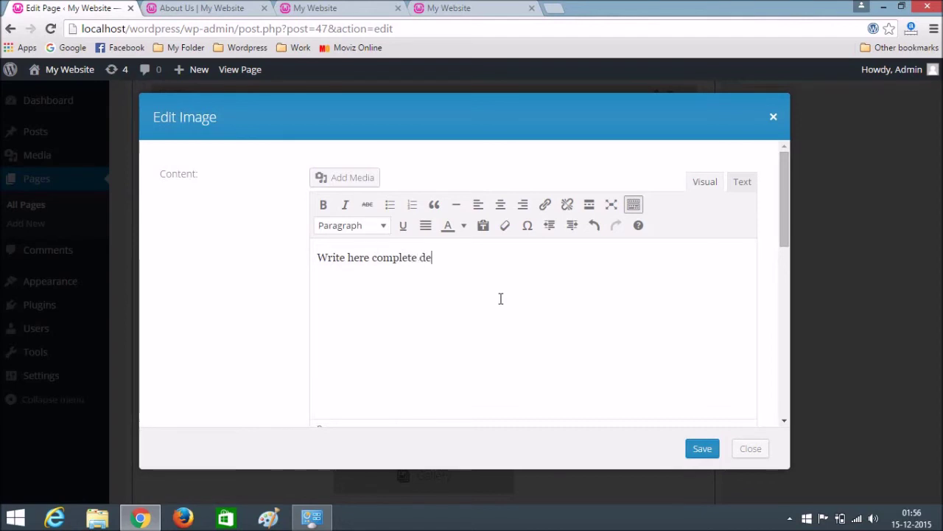
{"action": "type", "text": "scription about your company"}
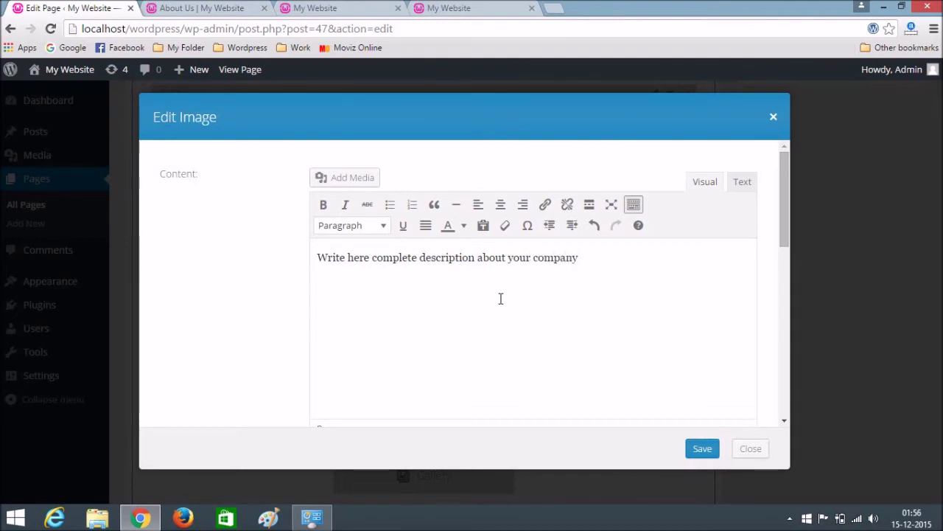
Copy the sentence and paste it repeatedly to fill three paragraphs of placeholder text in the module
{"action": "key", "text": "ctrl+a"}
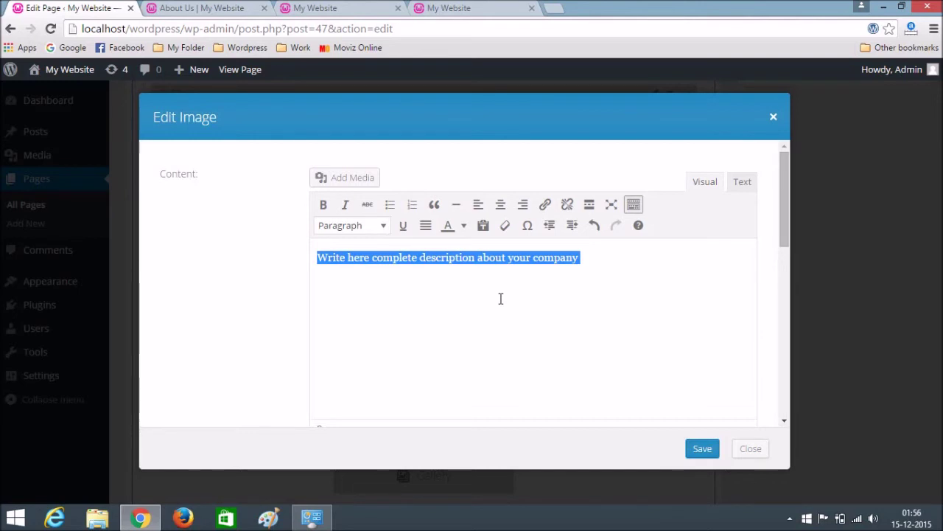
{"action": "key", "text": "ctrl+c"}
{"action": "key", "text": "ctrl+v"}
{"action": "key", "text": "ctrl+v"}
{"action": "key", "text": "ctrl+v"}
{"action": "key", "text": "ctrl+v"}
{"action": "key", "text": "ctrl+v"}
{"action": "key", "text": "ctrl+v"}
{"action": "key", "text": "ctrl+v"}
{"action": "key", "text": "ctrl+v"}
{"action": "key", "text": "ctrl+v"}
{"action": "key", "text": "ctrl+v"}
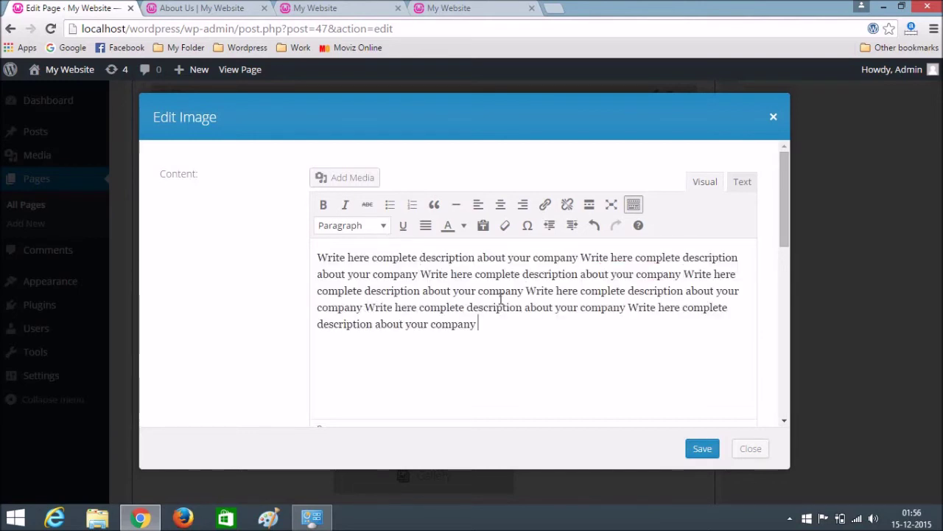
{"action": "key", "text": "ctrl+v"}
{"action": "key", "text": "ctrl+v"}
{"action": "key", "text": "Return"}
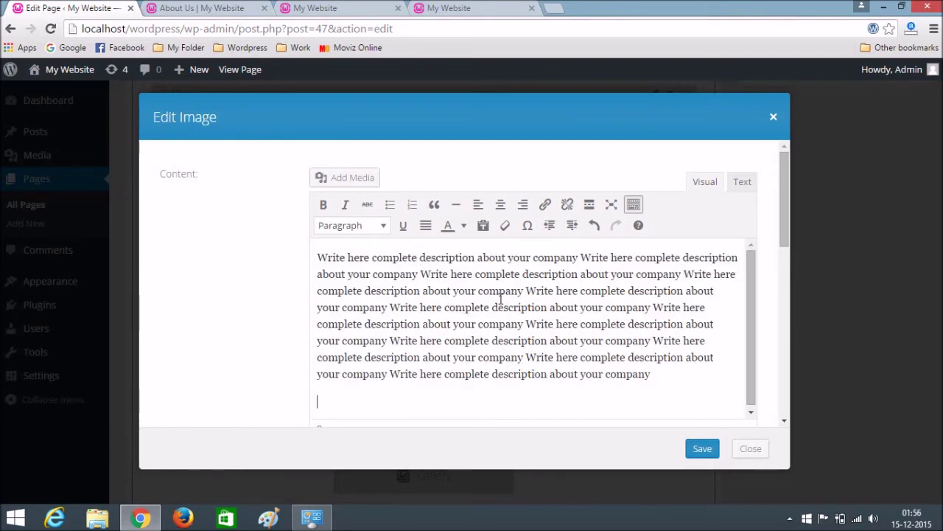
{"action": "key", "text": "ctrl+v"}
{"action": "key", "text": "ctrl+v"}
{"action": "key", "text": "ctrl+v"}
{"action": "key", "text": "ctrl+v"}
{"action": "key", "text": "ctrl+v"}
{"action": "key", "text": "ctrl+v"}
{"action": "key", "text": "ctrl+v"}
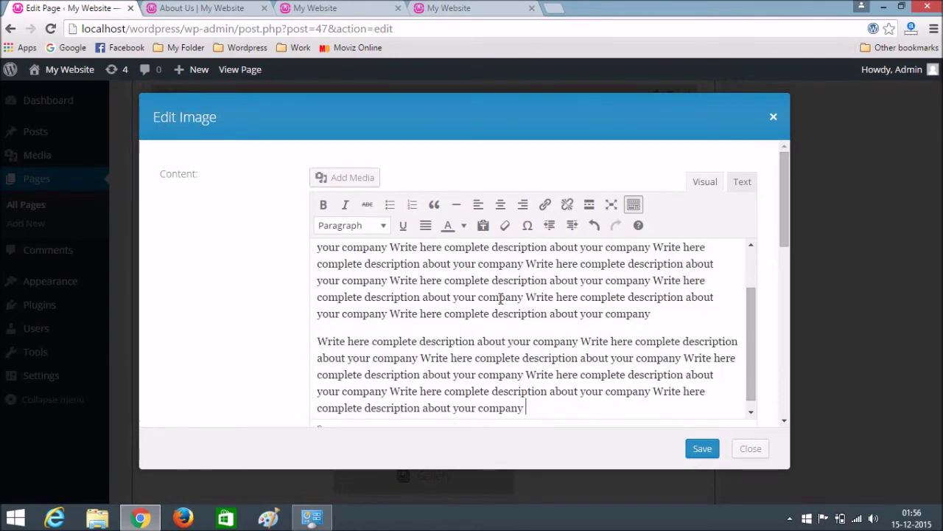
{"action": "key", "text": "Return"}
{"action": "key", "text": "ctrl+v"}
{"action": "key", "text": "ctrl+v"}
{"action": "key", "text": "ctrl+v"}
{"action": "key", "text": "ctrl+v"}
{"action": "key", "text": "ctrl+v"}
{"action": "key", "text": "ctrl+v"}
{"action": "key", "text": "ctrl+v"}
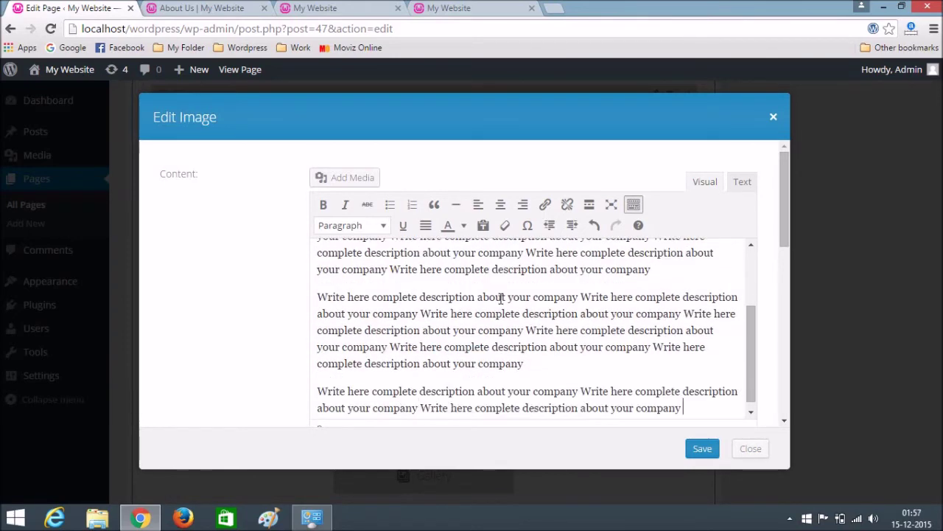
{"action": "key", "text": "ctrl+v"}
{"action": "key", "text": "ctrl+v"}
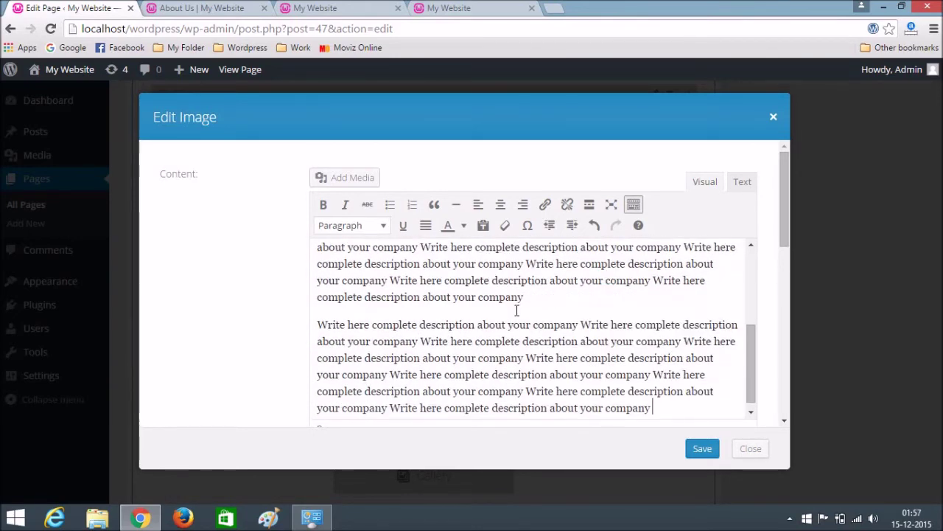
Make all of the module's text bold and justified, and save the module
{"action": "key", "text": "ctrl+a"}
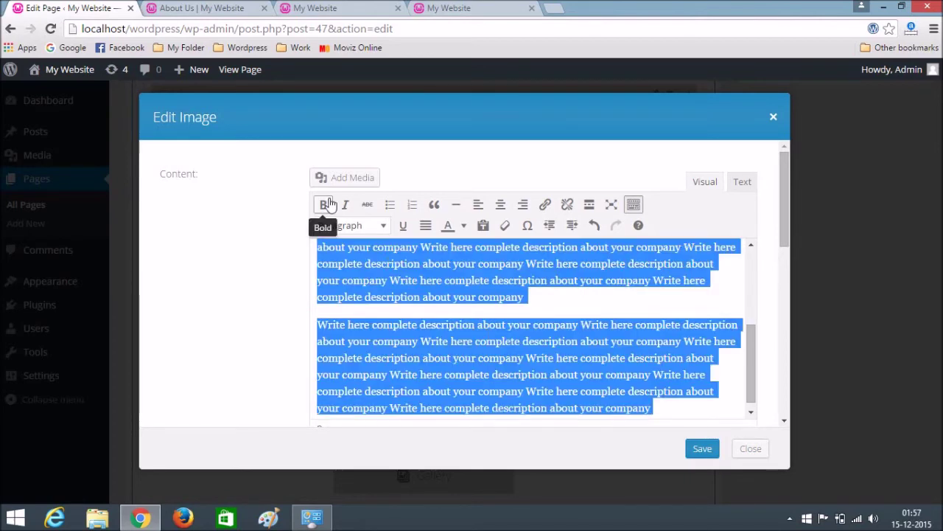
{"action": "left_click", "coordinate": [322, 204]}
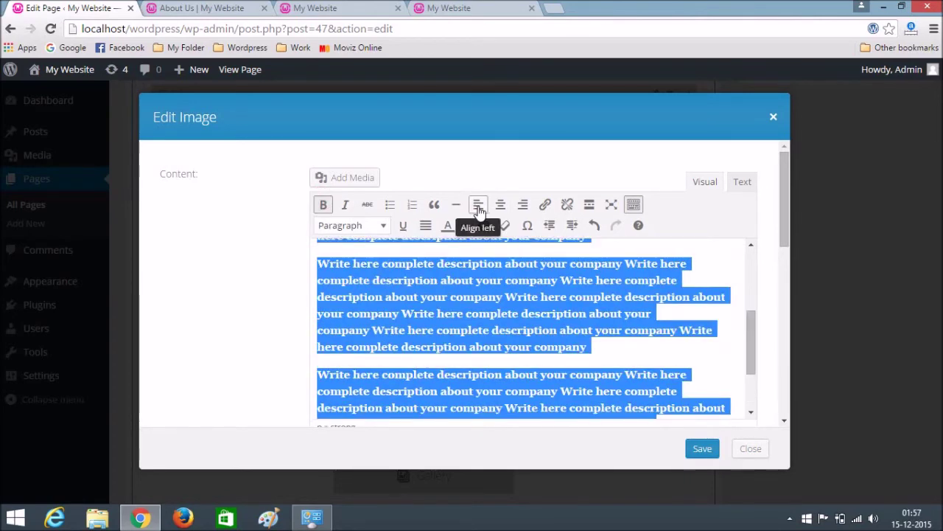
{"action": "left_click", "coordinate": [426, 225]}
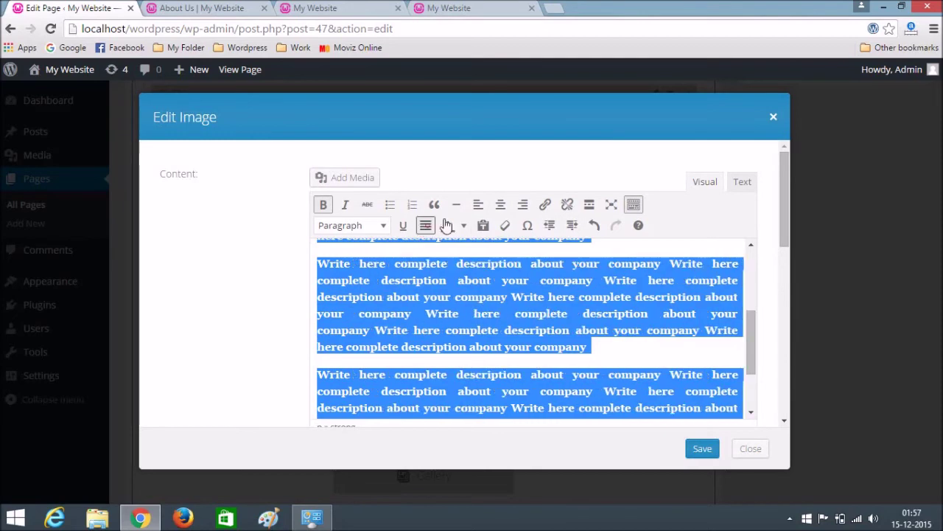
{"action": "left_click", "coordinate": [501, 205]}
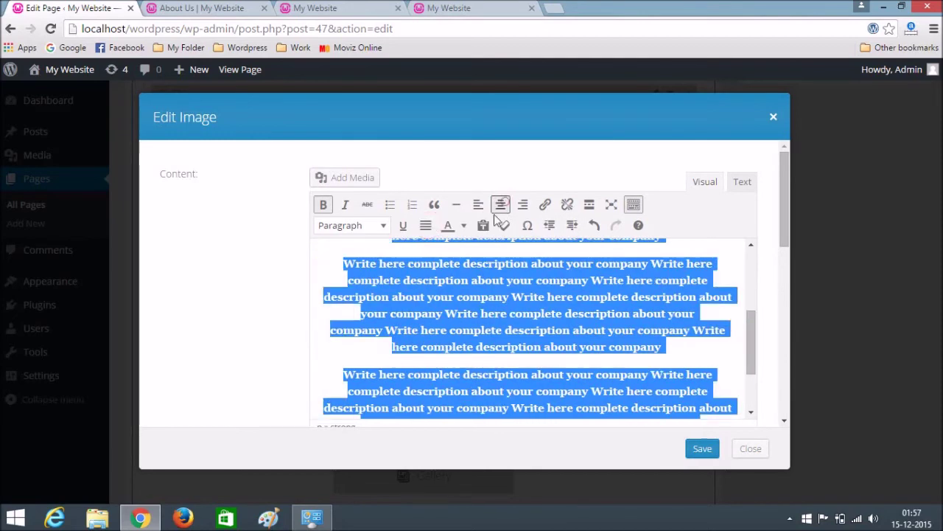
{"action": "left_click", "coordinate": [425, 225]}
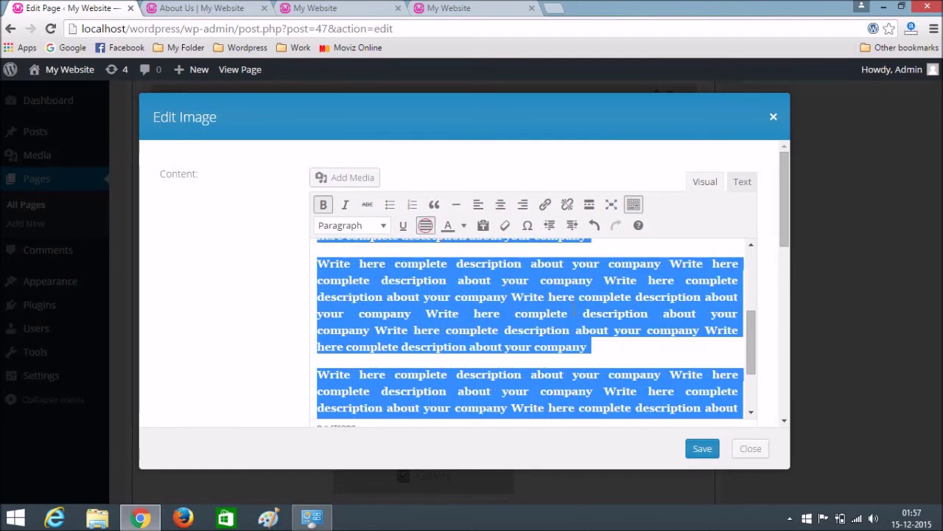
{"action": "left_click", "coordinate": [686, 343]}
{"action": "left_click", "coordinate": [702, 448]}
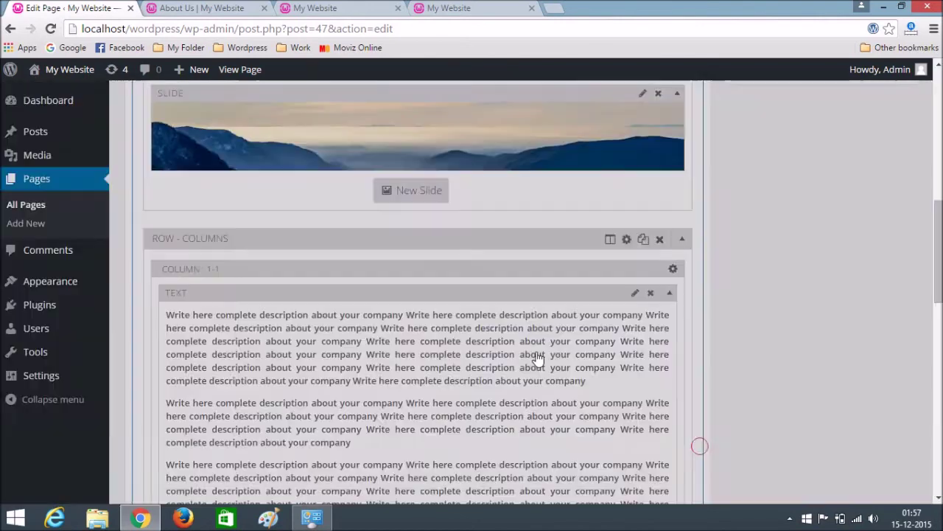
Update the About Us page and reload its live version to check the description below the slider
{"action": "scroll", "coordinate": [540, 312], "scroll_direction": "down", "scroll_amount": 3}
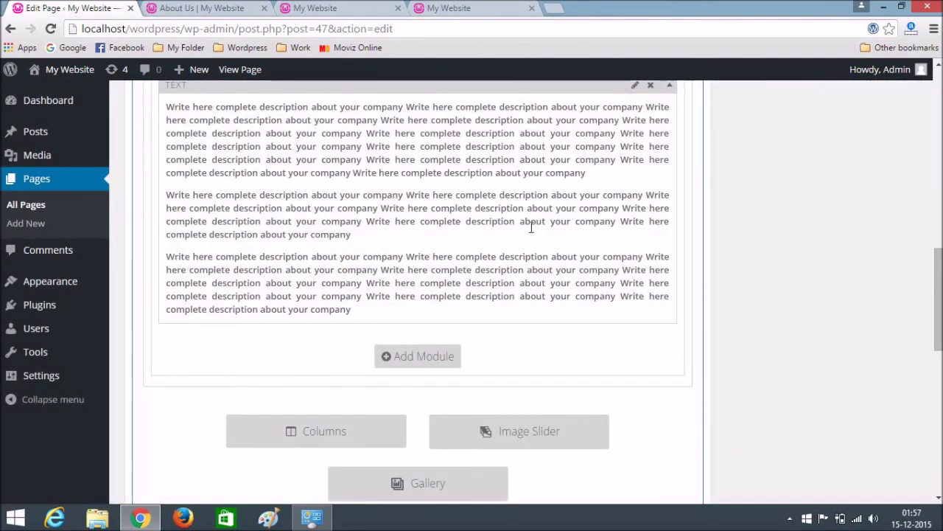
{"action": "scroll", "coordinate": [836, 261], "scroll_direction": "up", "scroll_amount": 10}
{"action": "left_click", "coordinate": [887, 173]}
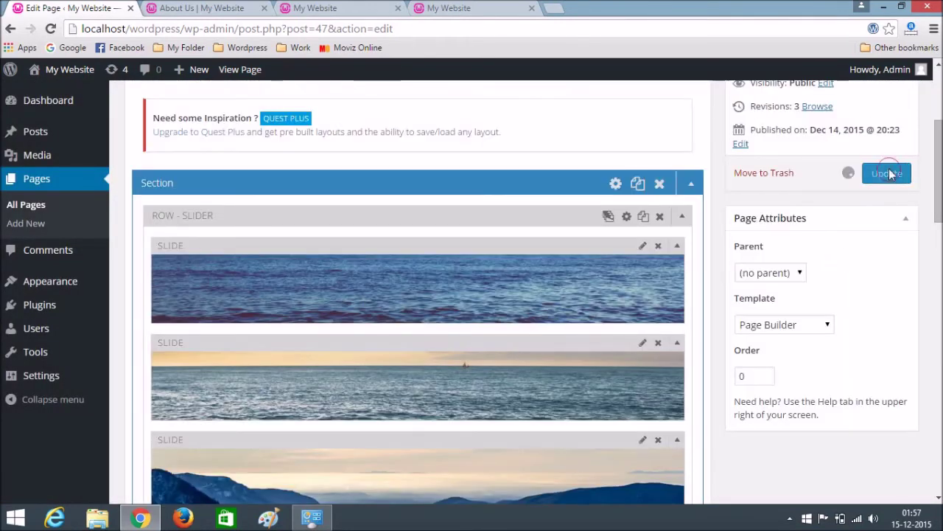
{"action": "left_click", "coordinate": [197, 8]}
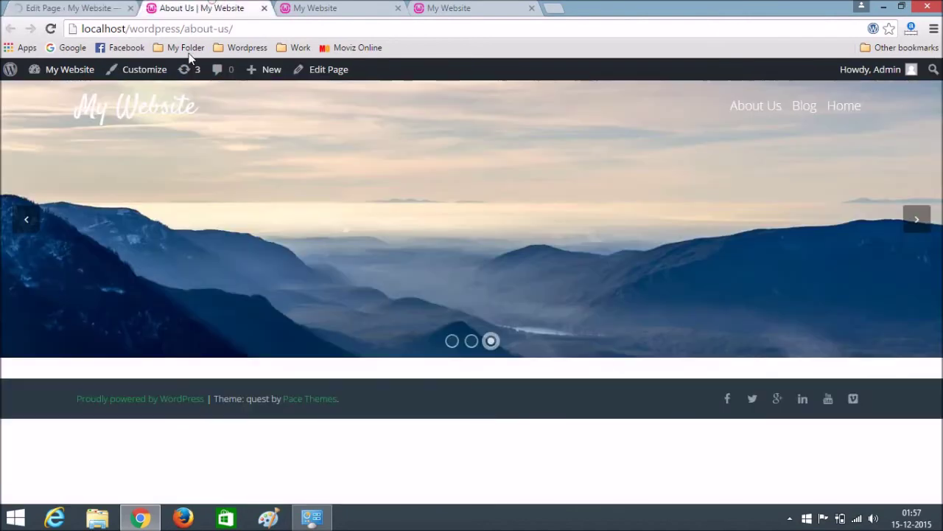
{"action": "left_click", "coordinate": [51, 29]}
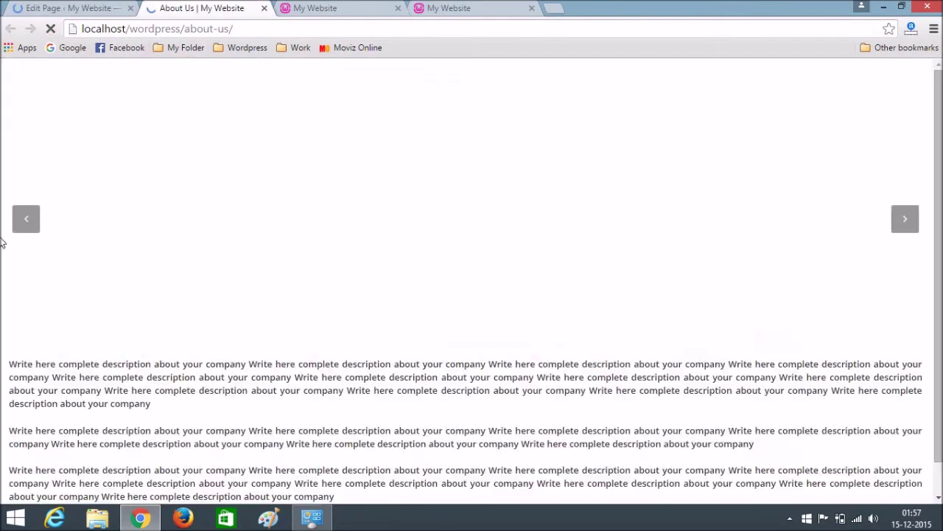
{"action": "scroll", "coordinate": [117, 262], "scroll_direction": "down", "scroll_amount": 2}
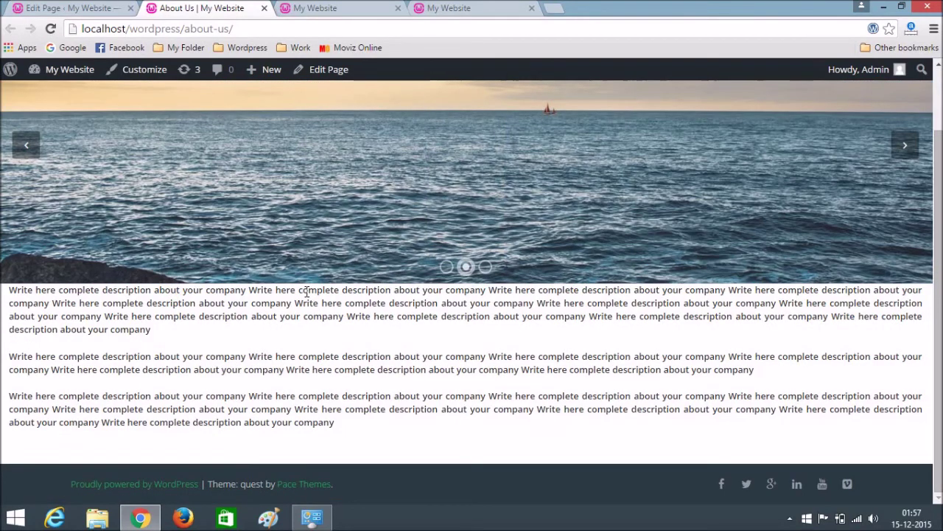
In the page editor, set the description row's top and bottom padding to 40px and save the row settings
{"action": "left_click", "coordinate": [79, 7]}
{"action": "scroll", "coordinate": [424, 278], "scroll_direction": "down", "scroll_amount": 10}
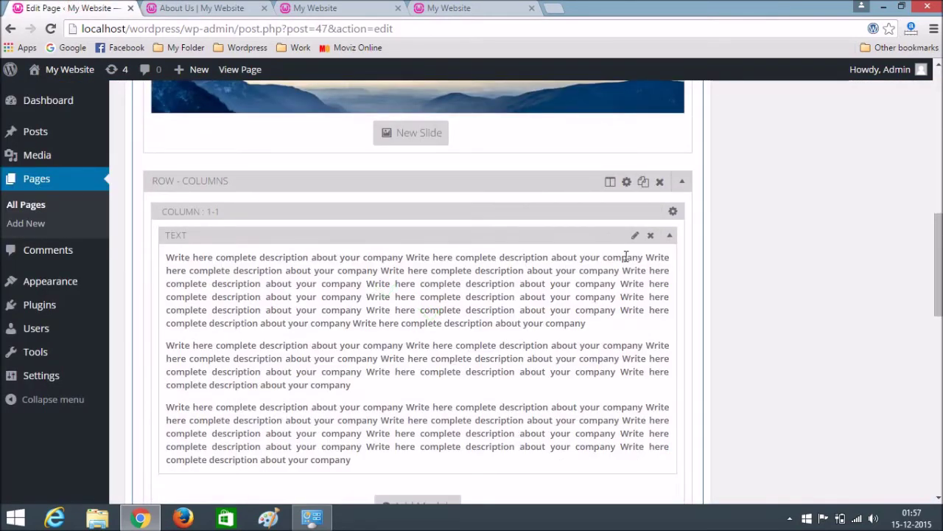
{"action": "left_click", "coordinate": [633, 236]}
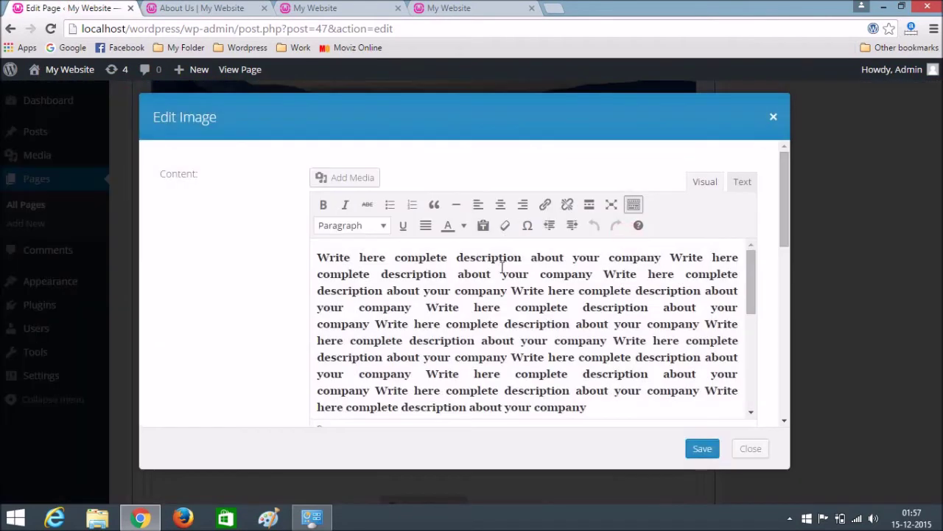
{"action": "left_click", "coordinate": [774, 118]}
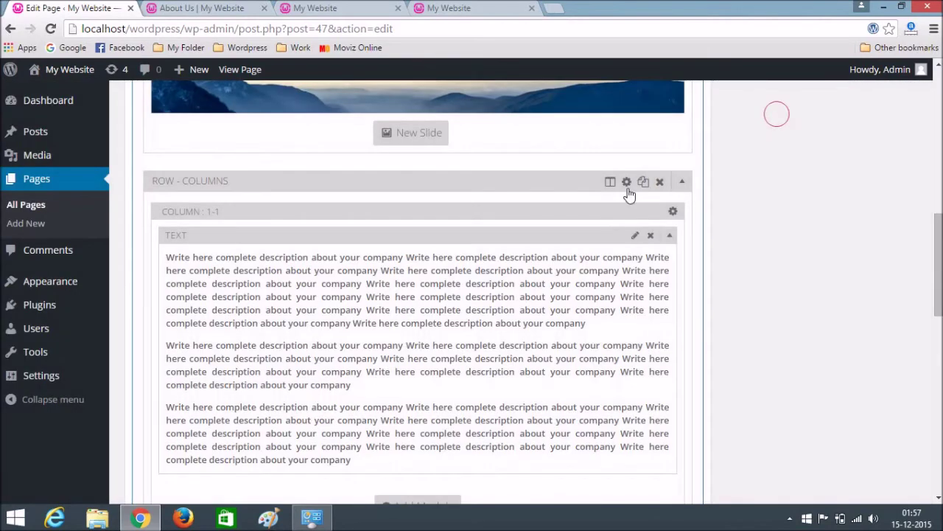
{"action": "left_click", "coordinate": [627, 183]}
{"action": "scroll", "coordinate": [443, 258], "scroll_direction": "down", "scroll_amount": 3}
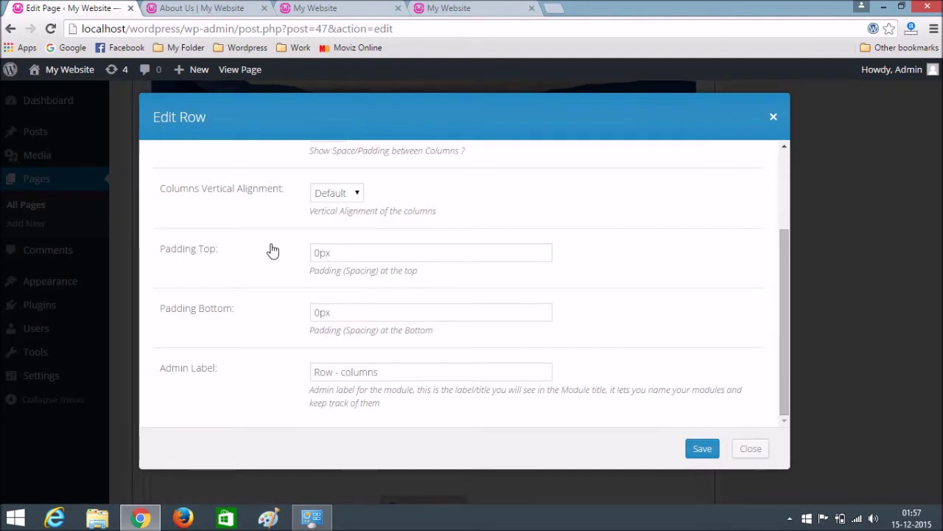
{"action": "left_click", "coordinate": [318, 252]}
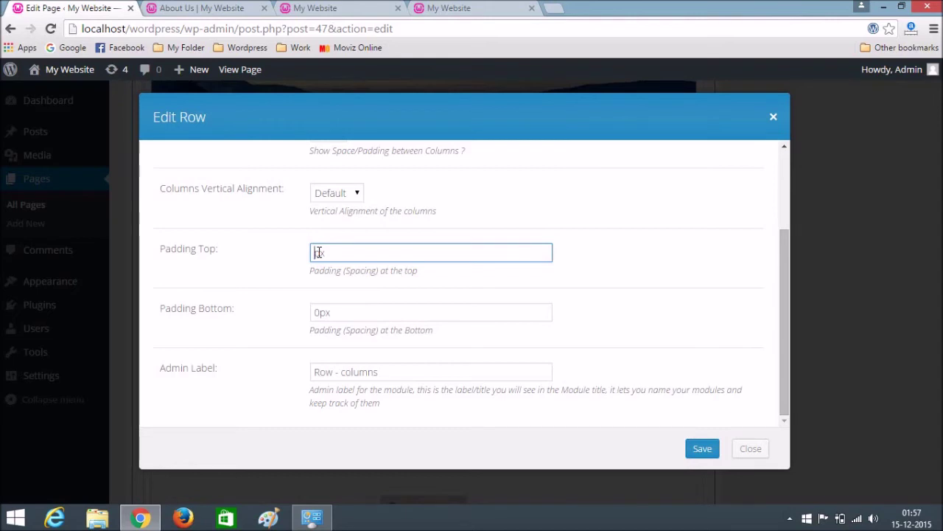
{"action": "left_click", "coordinate": [318, 312]}
{"action": "left_click", "coordinate": [318, 313]}
{"action": "type", "text": "4"}
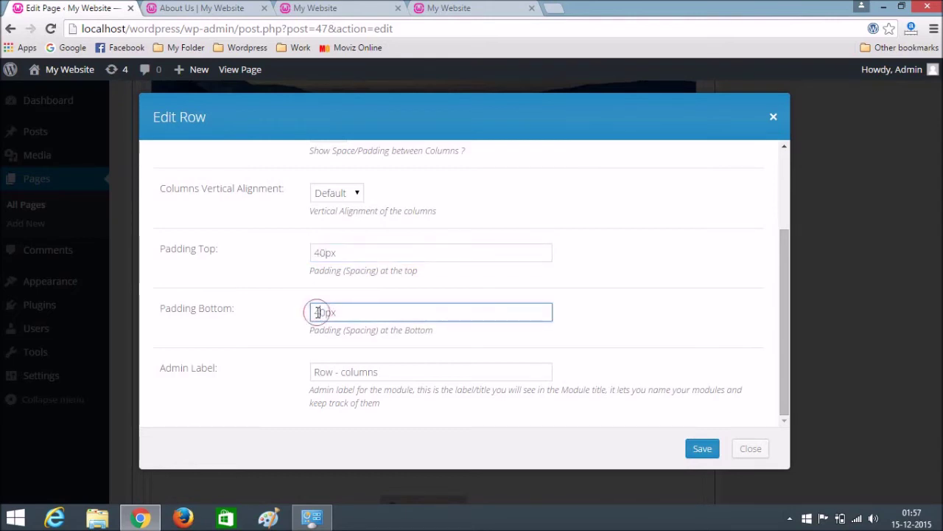
{"action": "left_click", "coordinate": [704, 451]}
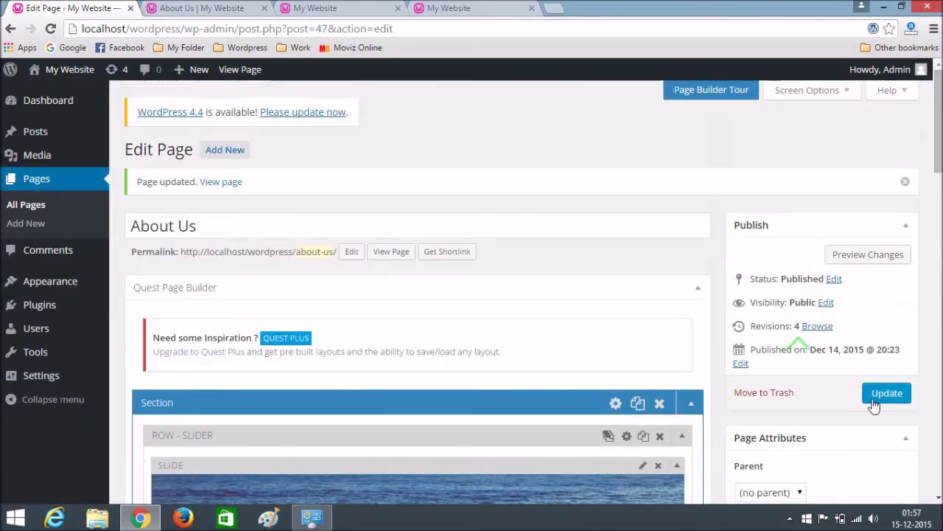
Update the About Us page and reload its live version to check the description's new padding
{"action": "left_click", "coordinate": [877, 397]}
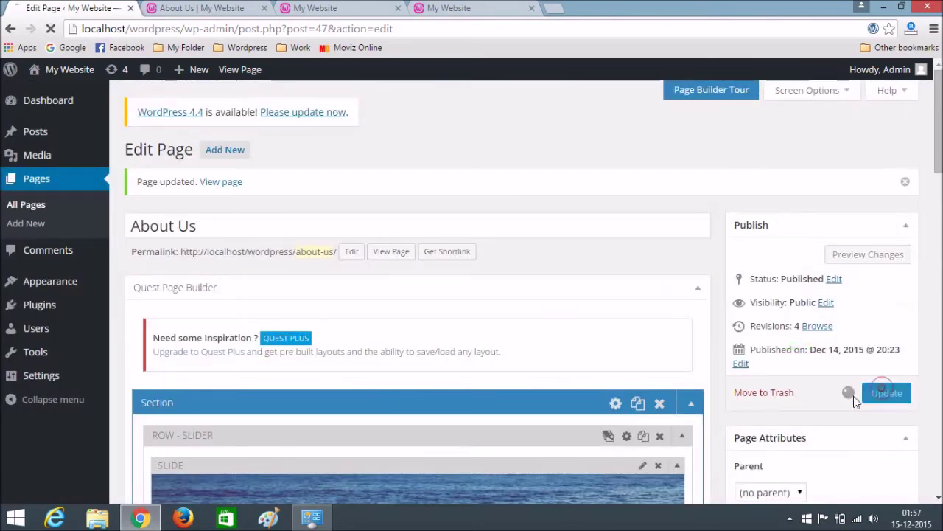
{"action": "left_click", "coordinate": [187, 8]}
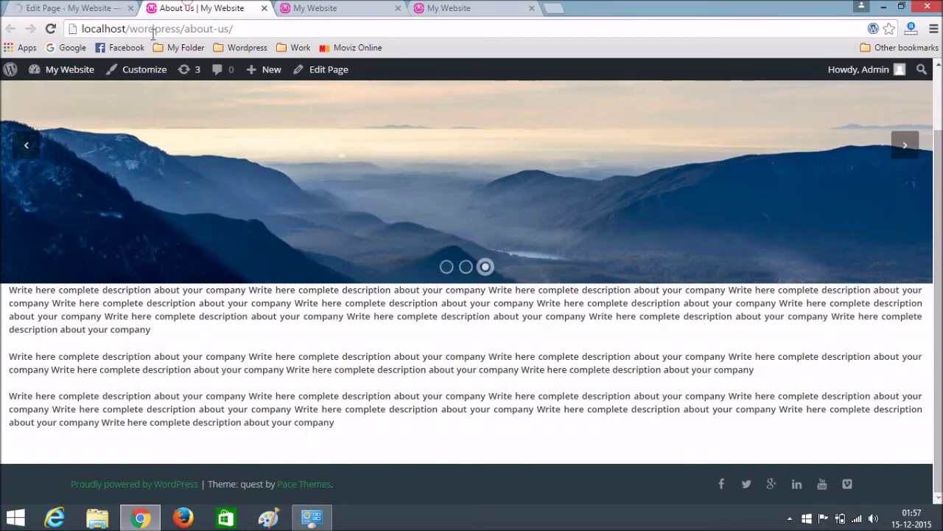
{"action": "left_click", "coordinate": [51, 29]}
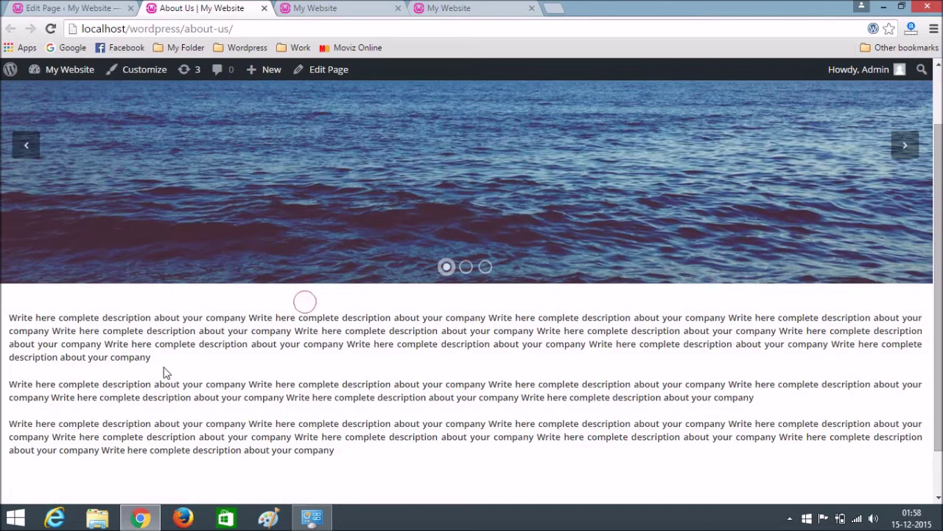
In the page editor, set the description row's content type to Boxed and save the row settings
{"action": "left_click", "coordinate": [67, 6]}
{"action": "scroll", "coordinate": [619, 311], "scroll_direction": "down", "scroll_amount": 4}
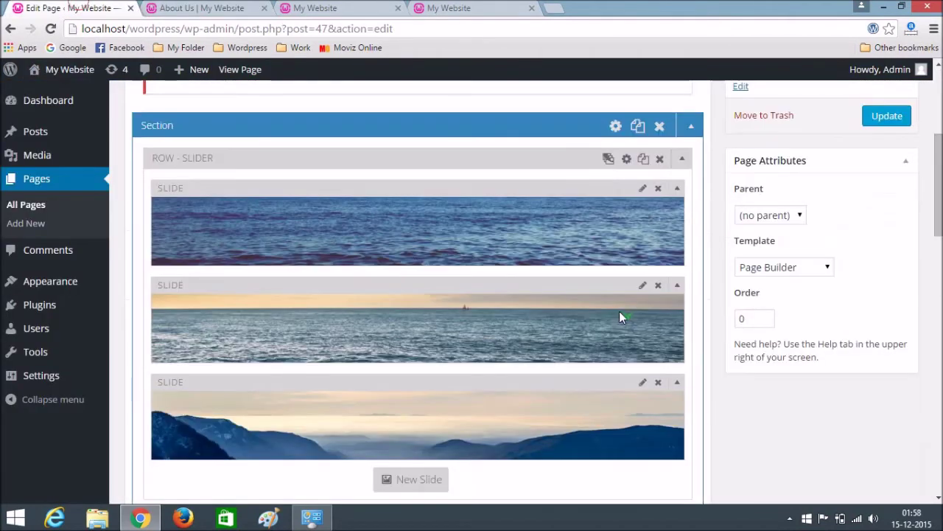
{"action": "scroll", "coordinate": [618, 310], "scroll_direction": "down", "scroll_amount": 4}
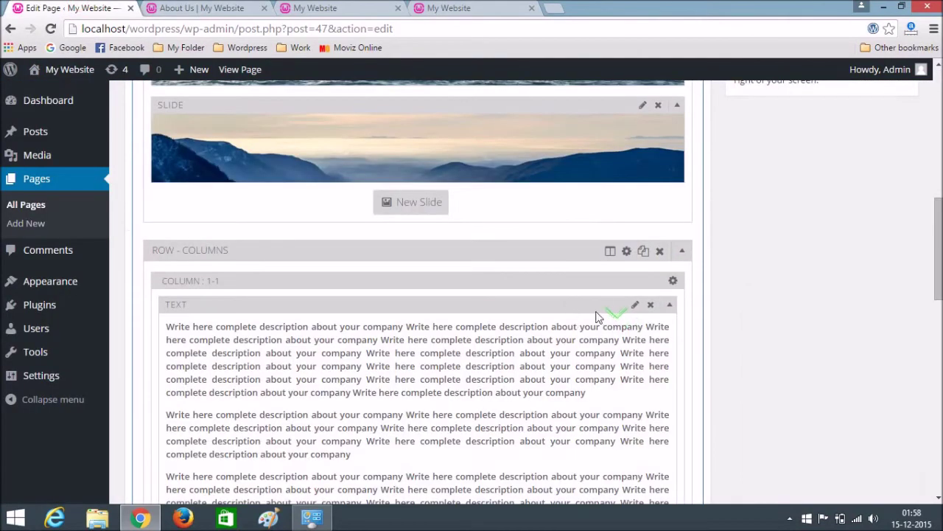
{"action": "left_click", "coordinate": [626, 250]}
{"action": "scroll", "coordinate": [442, 261], "scroll_direction": "down", "scroll_amount": 3}
{"action": "scroll", "coordinate": [350, 268], "scroll_direction": "up", "scroll_amount": 3}
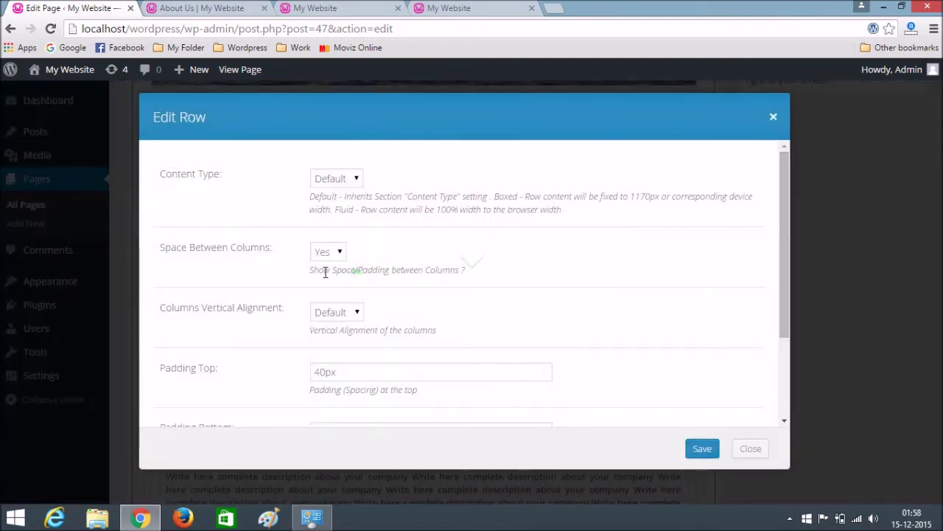
{"action": "left_click", "coordinate": [351, 179]}
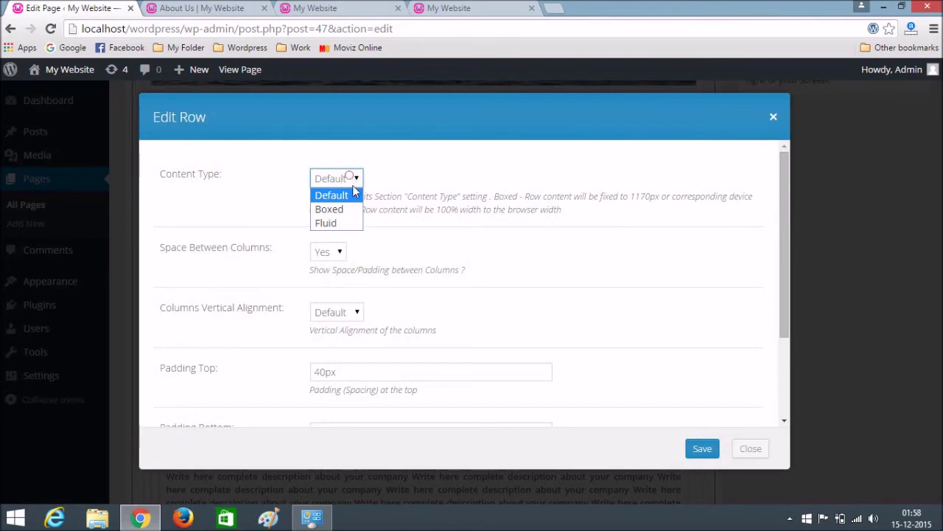
{"action": "left_click", "coordinate": [331, 207]}
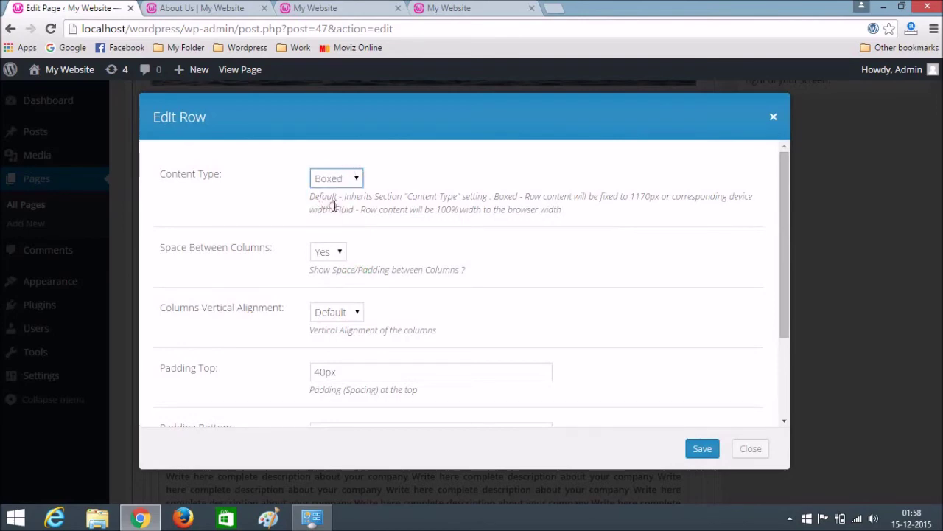
{"action": "left_click", "coordinate": [701, 448]}
Update the About Us page and reload its live version to review the slider and the boxed description
{"action": "scroll", "coordinate": [830, 380], "scroll_direction": "up", "scroll_amount": 4}
{"action": "scroll", "coordinate": [830, 380], "scroll_direction": "up", "scroll_amount": 2}
{"action": "left_click", "coordinate": [884, 255]}
{"action": "left_click", "coordinate": [188, 8]}
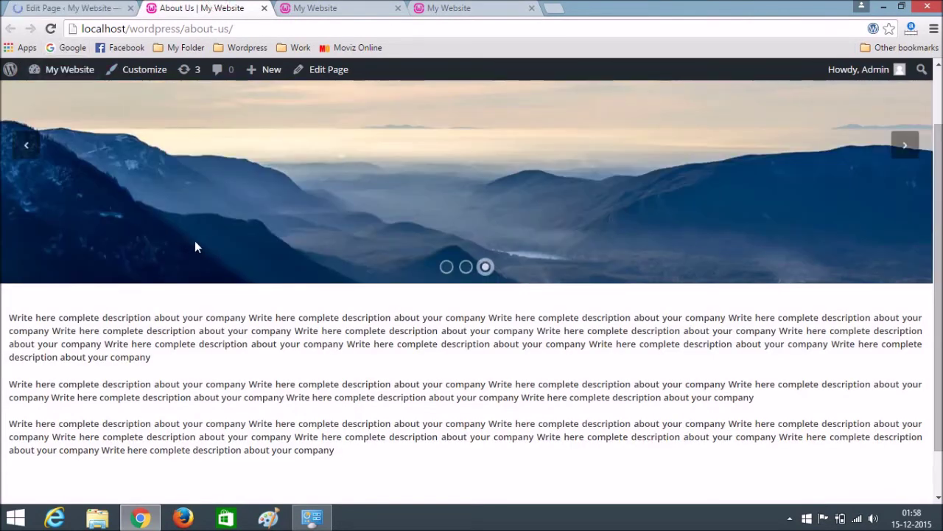
{"action": "left_click", "coordinate": [50, 28]}
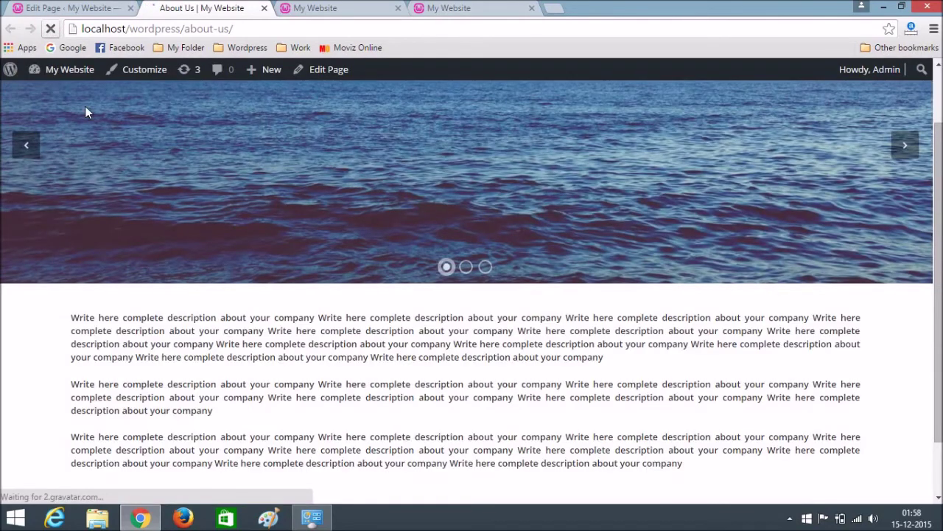
{"action": "scroll", "coordinate": [104, 298], "scroll_direction": "up", "scroll_amount": 2}
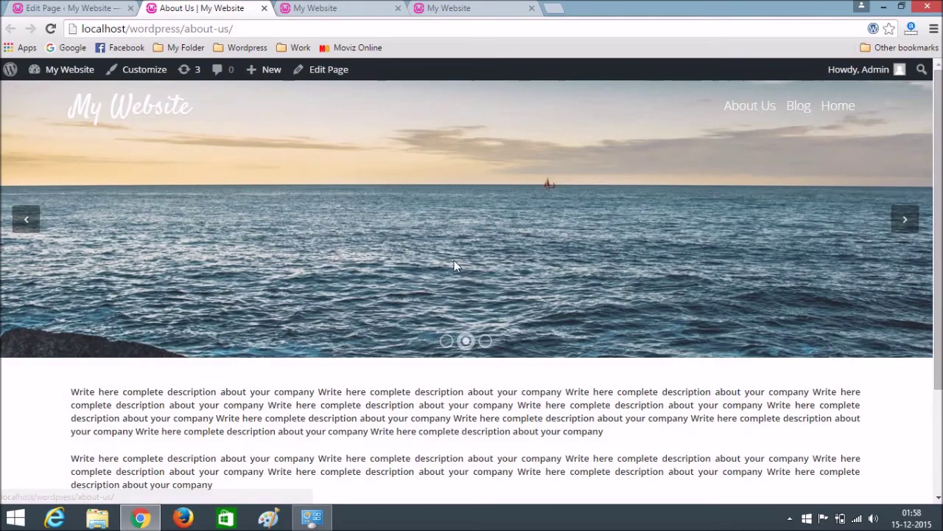
{"action": "scroll", "coordinate": [454, 266], "scroll_direction": "down", "scroll_amount": 2}
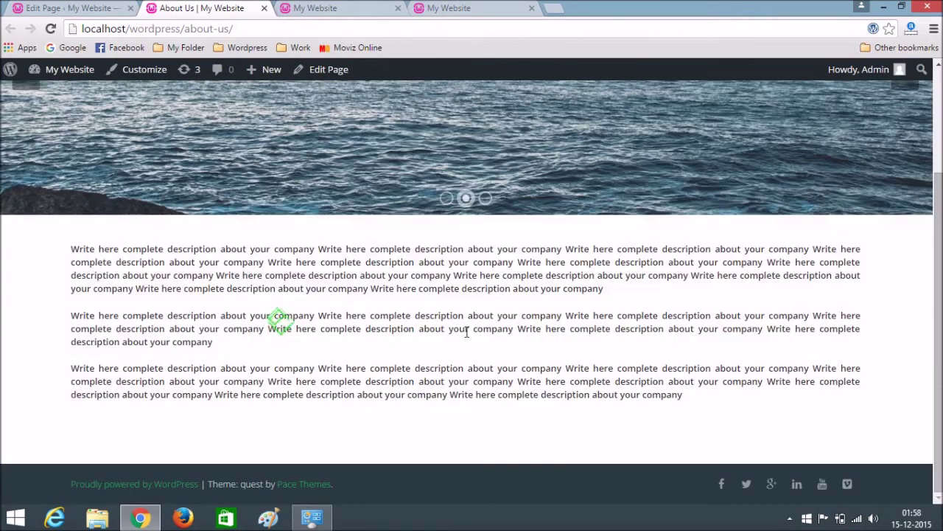
Go to the WordPress pages list and start a new page titled "Contact Us"
{"action": "left_click", "coordinate": [66, 7]}
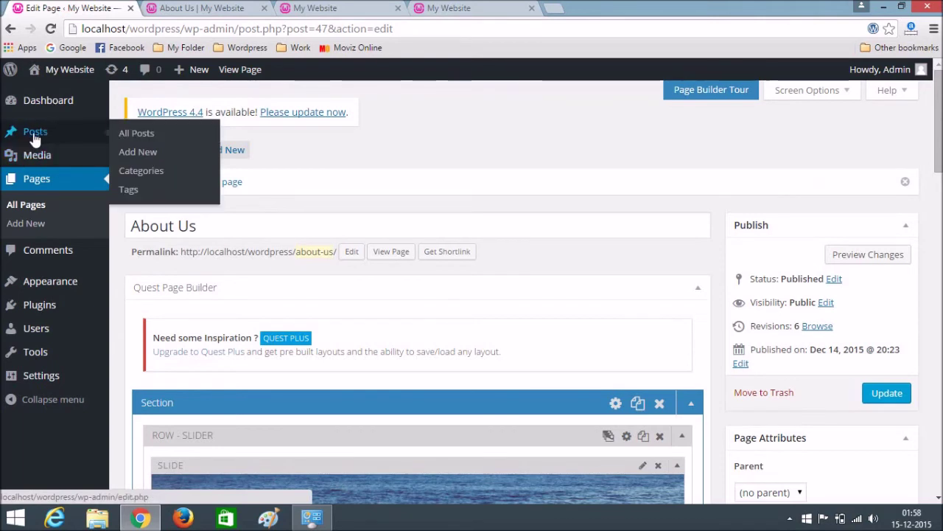
{"action": "left_click", "coordinate": [31, 181]}
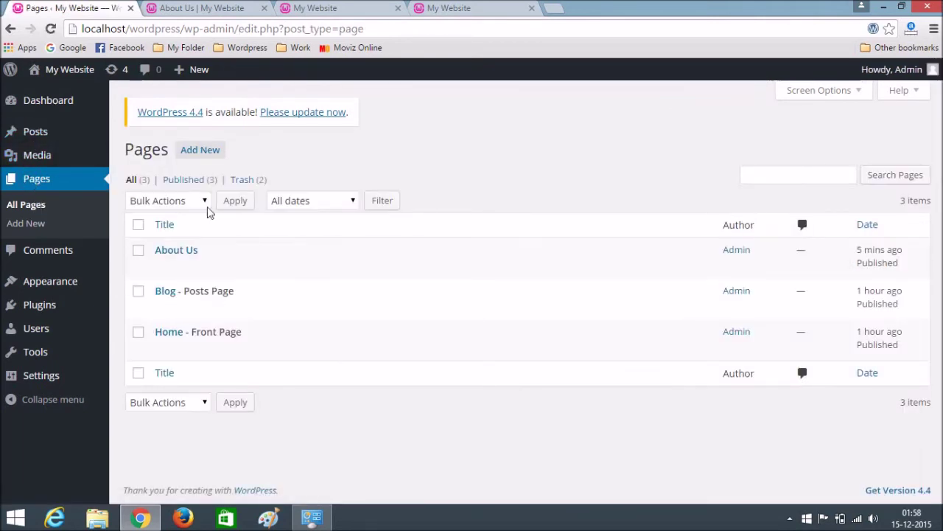
{"action": "left_click", "coordinate": [194, 151]}
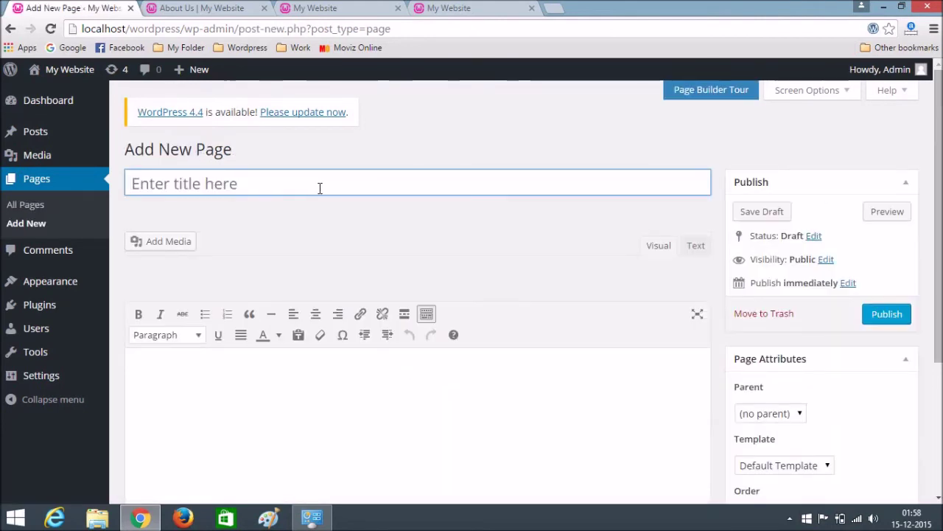
{"action": "left_click", "coordinate": [320, 187]}
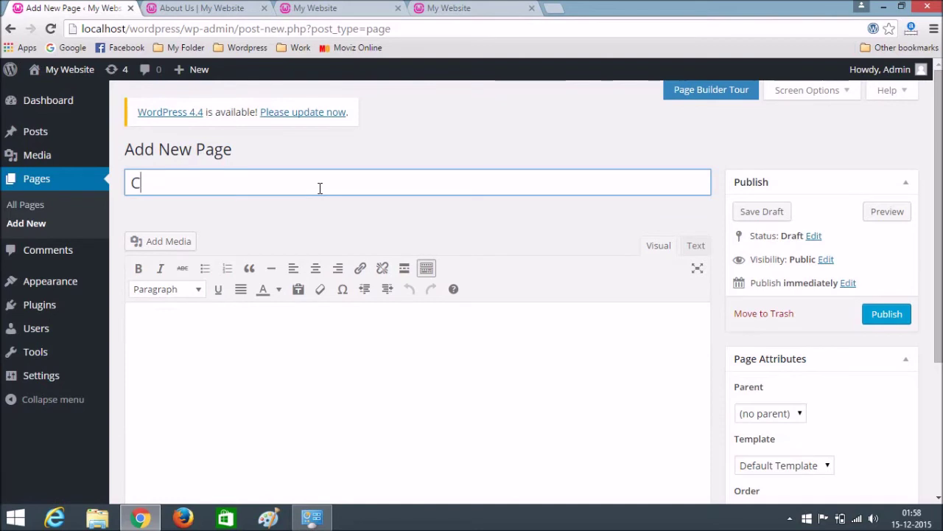
{"action": "type", "text": "Contact Us"}
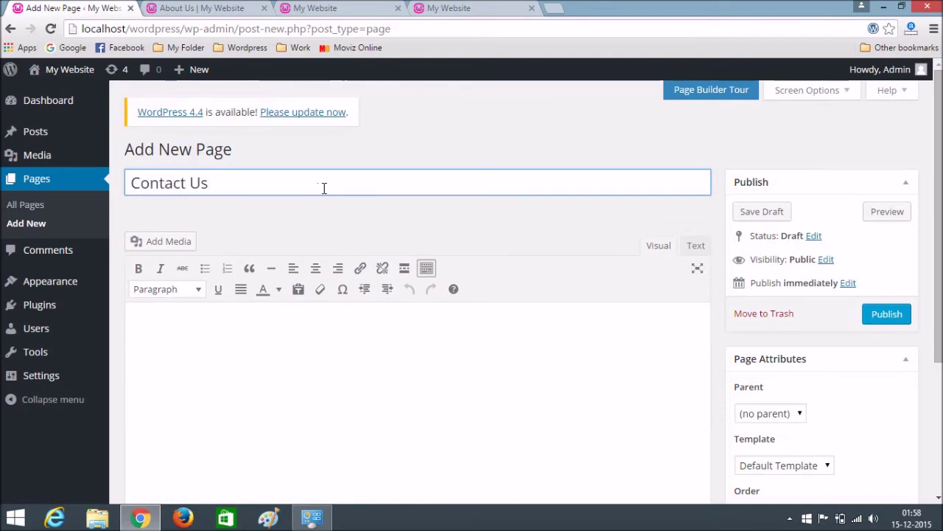
Set the Contact Us page's template to Page Builder
{"action": "scroll", "coordinate": [604, 243], "scroll_direction": "down", "scroll_amount": 3}
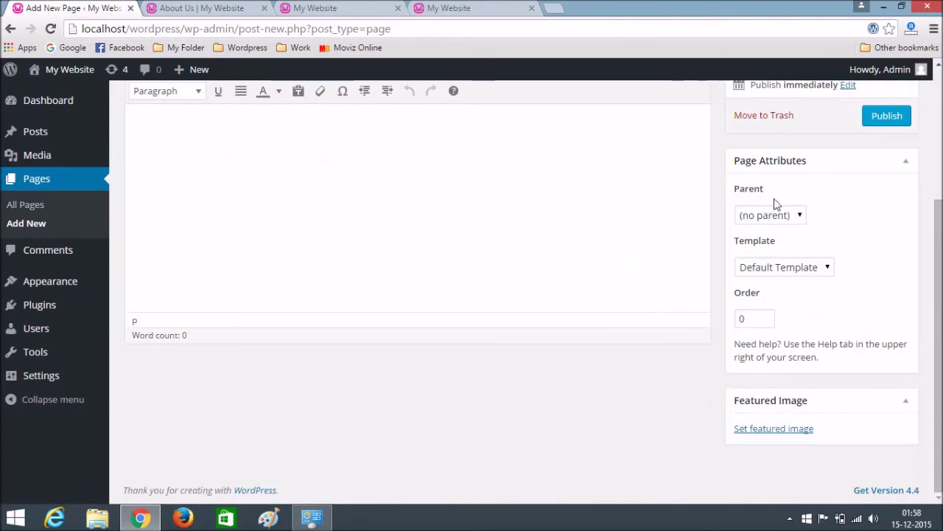
{"action": "left_click", "coordinate": [818, 264]}
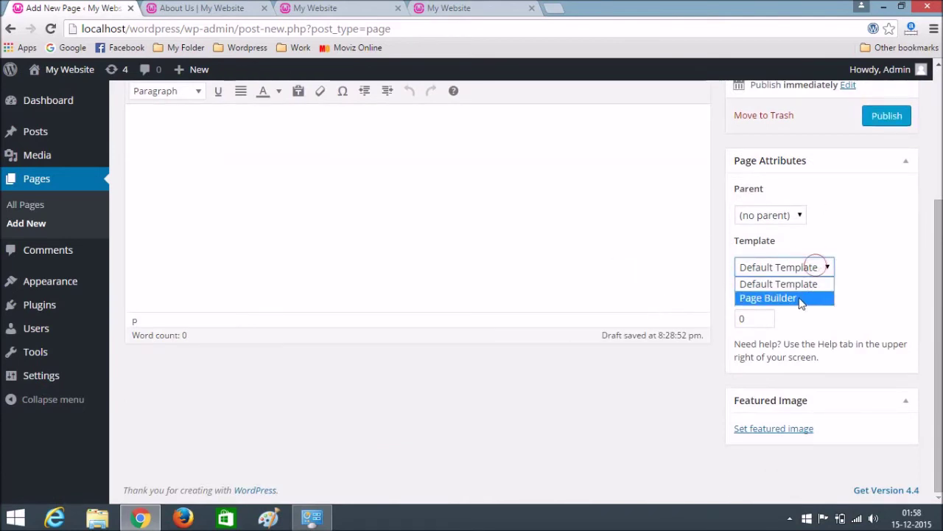
{"action": "left_click", "coordinate": [801, 299]}
{"action": "scroll", "coordinate": [579, 280], "scroll_direction": "up", "scroll_amount": 2}
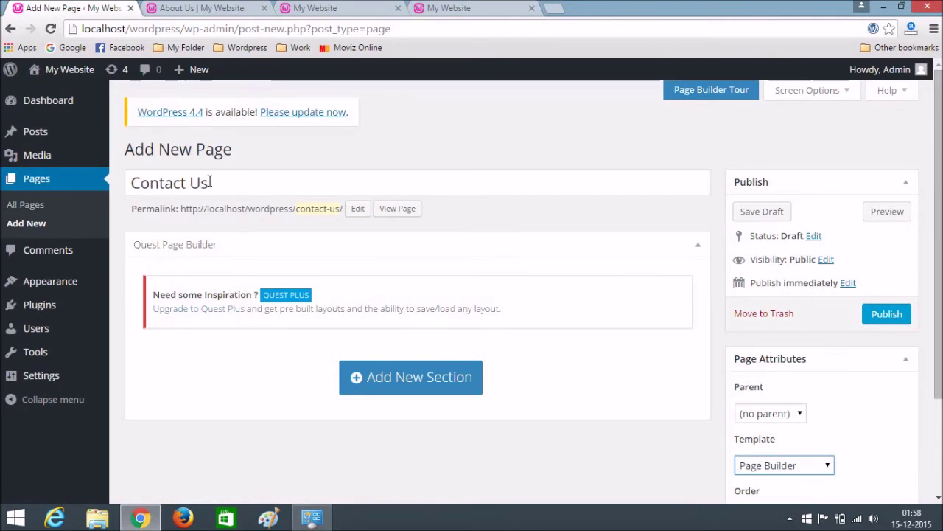
{"action": "left_click", "coordinate": [250, 182]}
{"action": "left_click", "coordinate": [406, 147]}
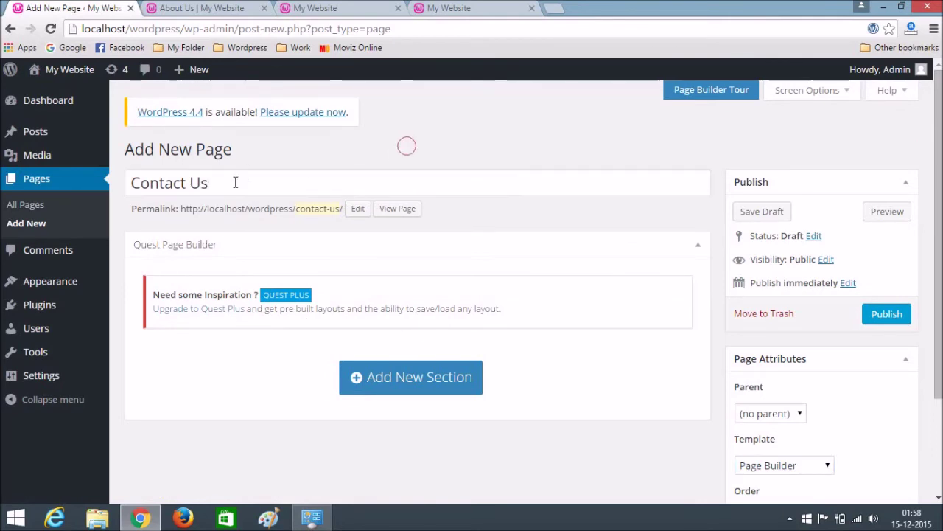
Add a new section to the Contact Us page and view the available column layouts without choosing one
{"action": "left_click", "coordinate": [446, 391]}
{"action": "scroll", "coordinate": [424, 380], "scroll_direction": "down", "scroll_amount": 3}
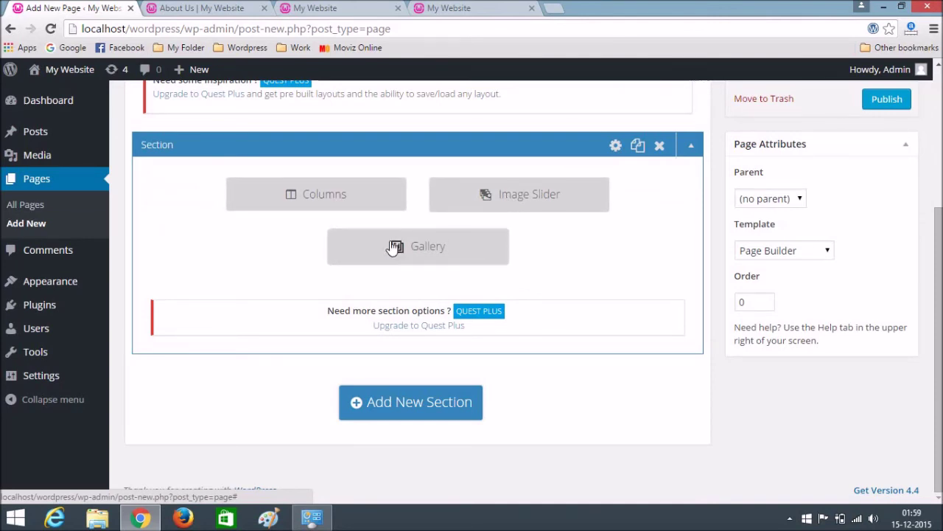
{"action": "left_click", "coordinate": [318, 198]}
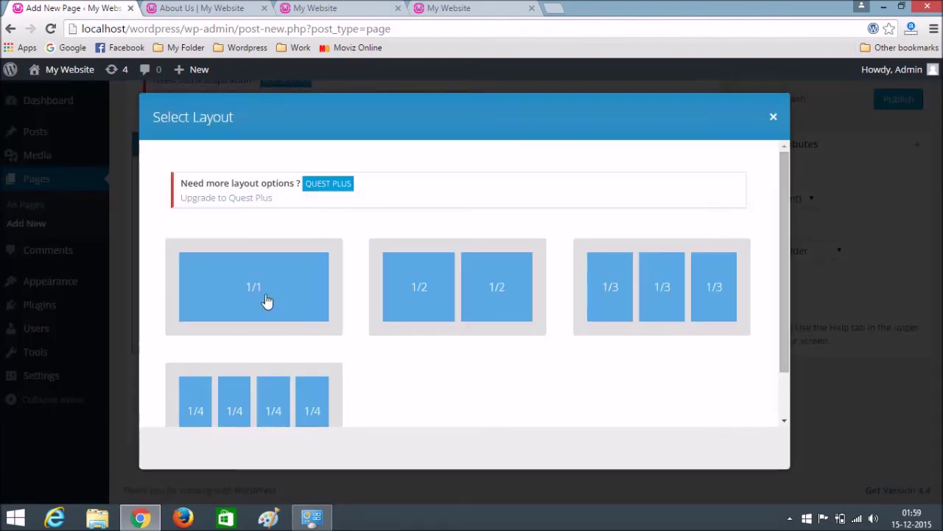
{"action": "left_click", "coordinate": [774, 118]}
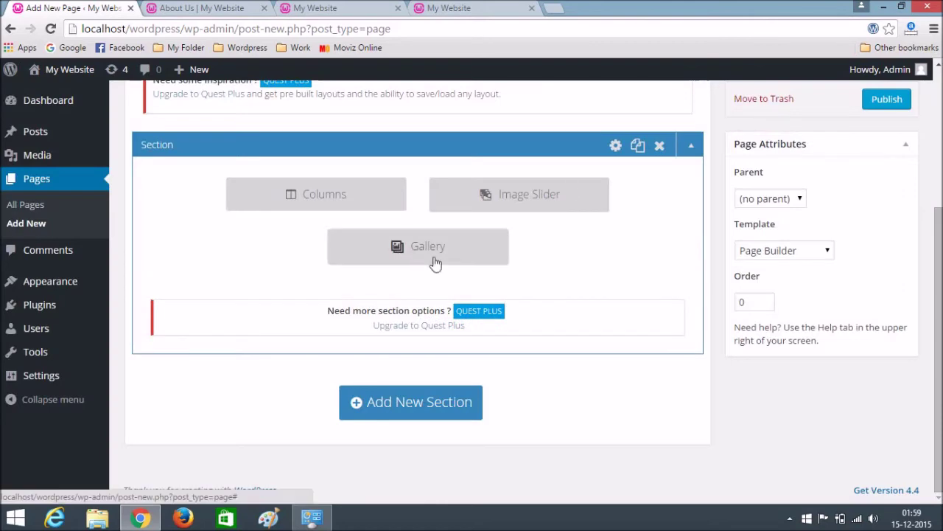
In the section's settings, choose the dark night-sky photo from the media library as the background image
{"action": "left_click", "coordinate": [616, 146]}
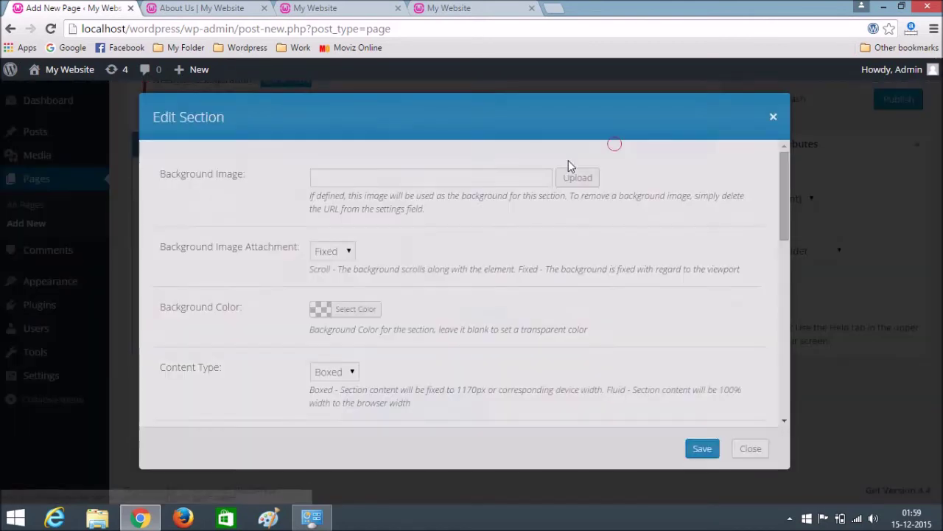
{"action": "left_click", "coordinate": [573, 181]}
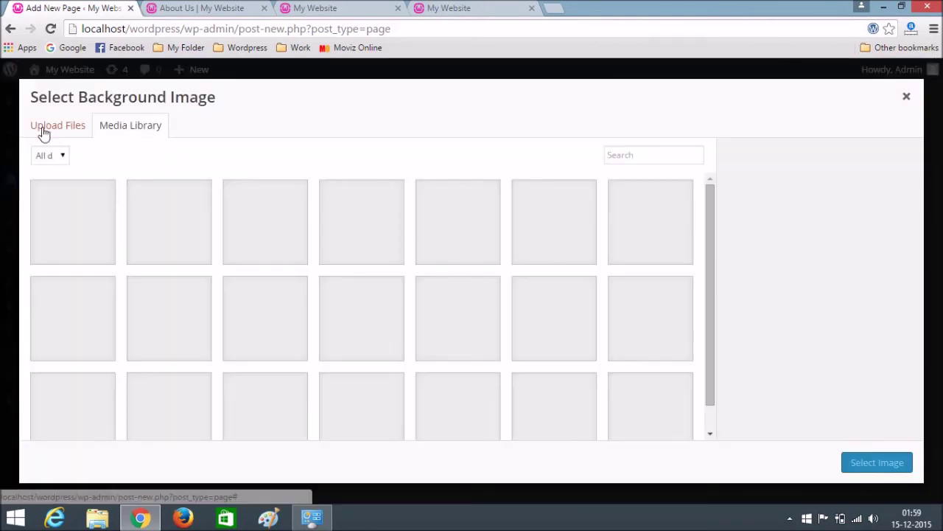
{"action": "left_click", "coordinate": [42, 129]}
{"action": "left_click", "coordinate": [126, 127]}
{"action": "left_click", "coordinate": [673, 422]}
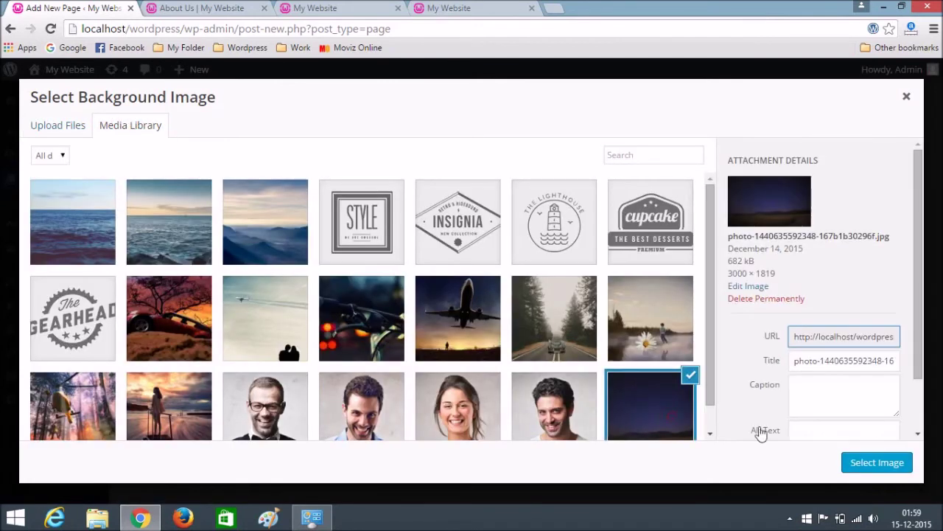
{"action": "left_click", "coordinate": [877, 462]}
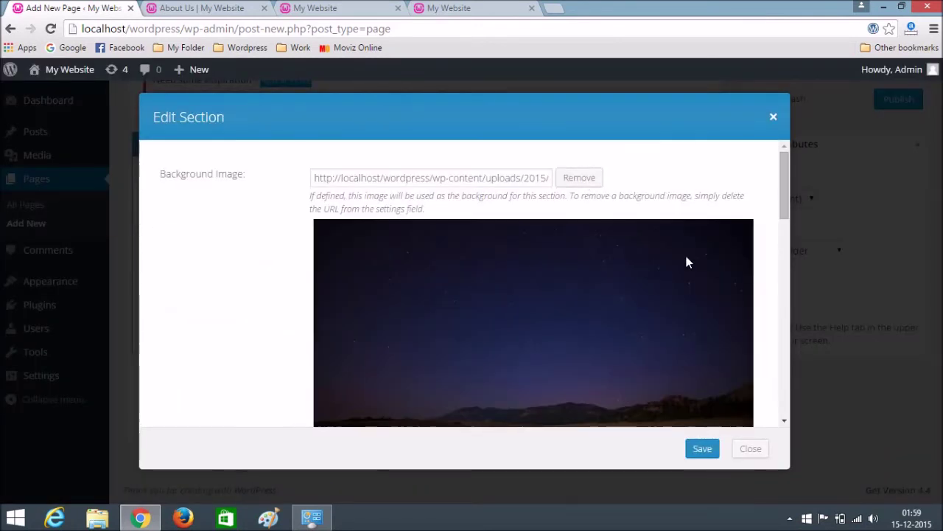
Set the section's content type to Fluid and save the section settings
{"action": "scroll", "coordinate": [686, 261], "scroll_direction": "down", "scroll_amount": 4}
{"action": "scroll", "coordinate": [249, 248], "scroll_direction": "down", "scroll_amount": 1}
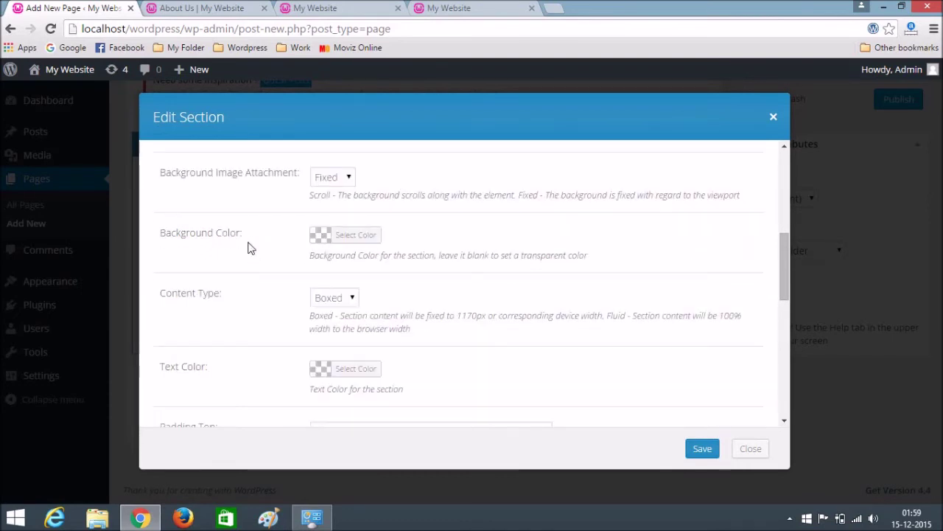
{"action": "scroll", "coordinate": [274, 249], "scroll_direction": "down", "scroll_amount": 1}
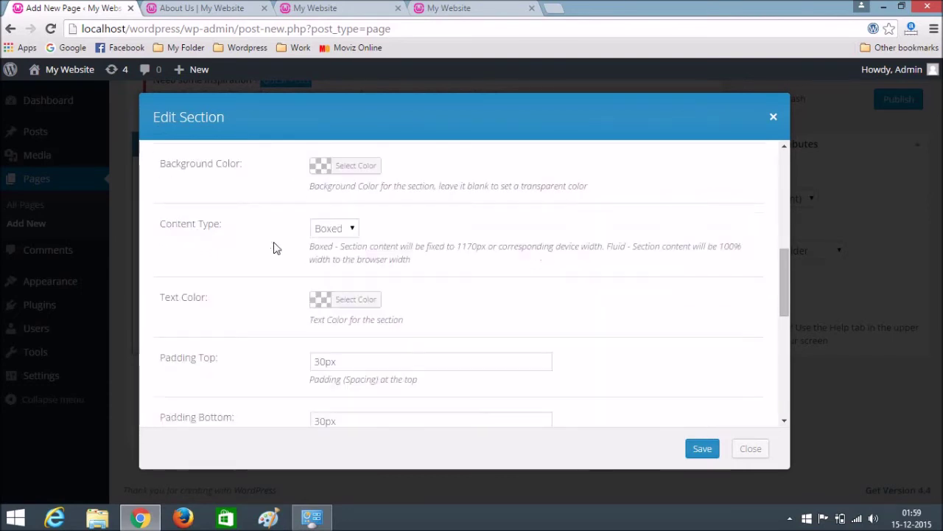
{"action": "left_click", "coordinate": [343, 233]}
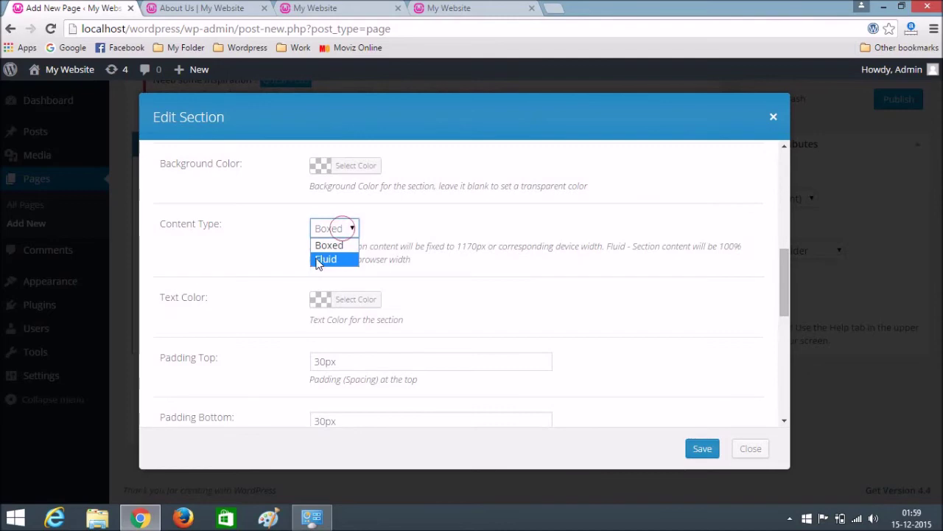
{"action": "left_click", "coordinate": [326, 258]}
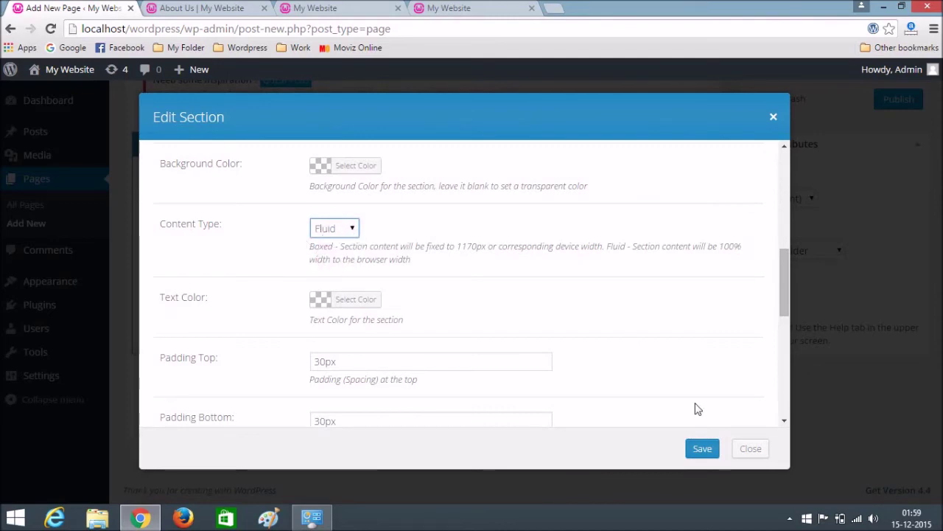
{"action": "left_click", "coordinate": [703, 449]}
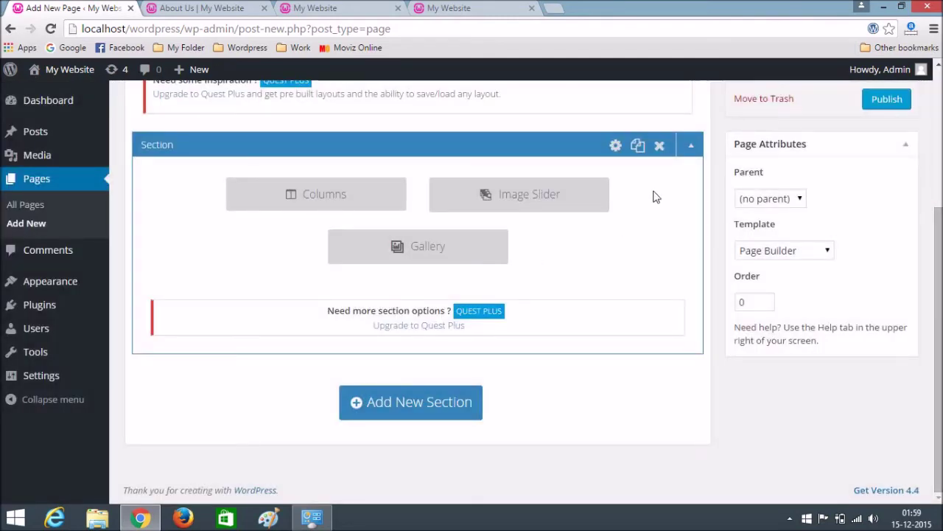
Publish the Contact Us page and open its live version in a new browser tab
{"action": "left_click", "coordinate": [881, 102]}
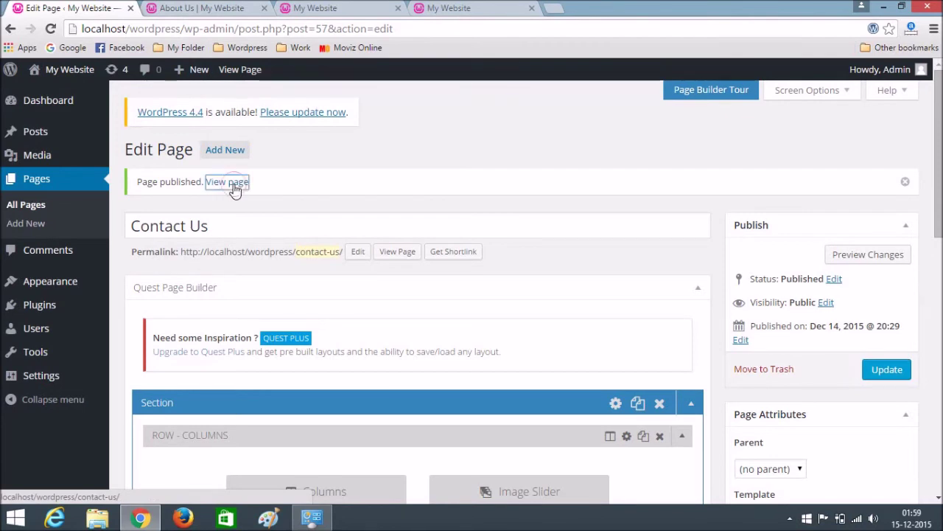
{"action": "right_click", "coordinate": [234, 190]}
{"action": "left_click", "coordinate": [318, 195]}
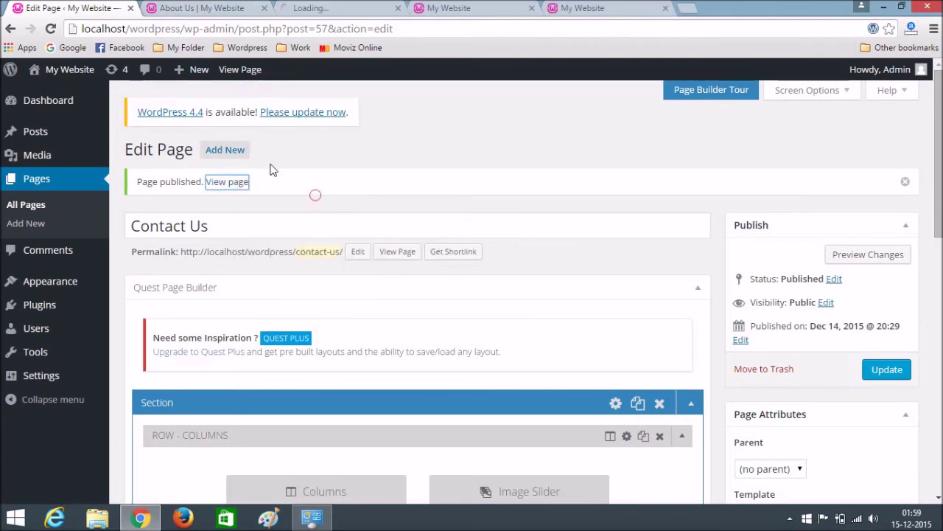
Close the old About Us browser tab and check the published Contact Us page
{"action": "left_click", "coordinate": [298, 9]}
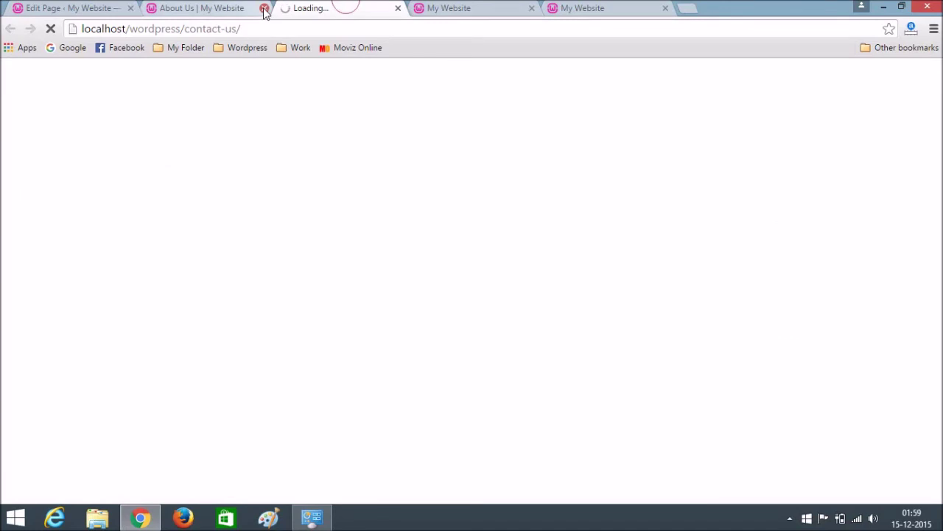
{"action": "left_click", "coordinate": [263, 8]}
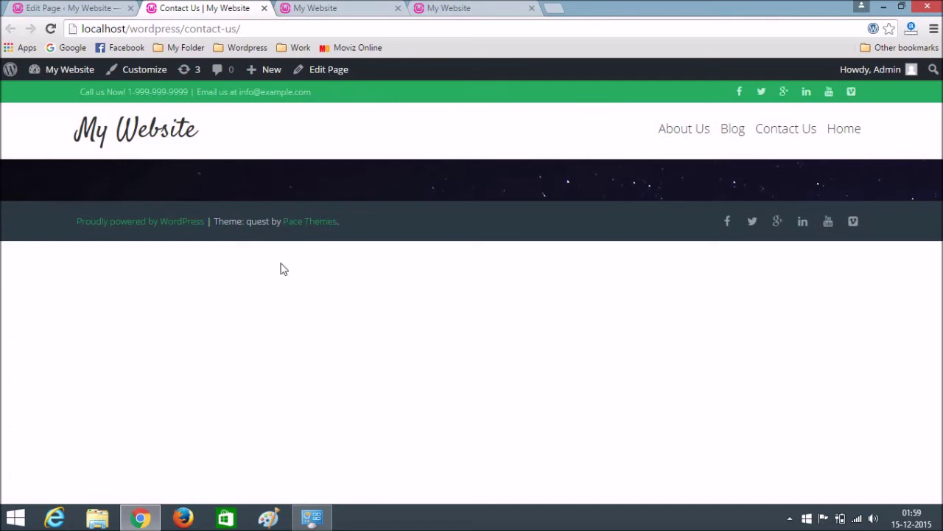
In the Contact Us page options, set the header type to Transparent and the menu text color to white
{"action": "left_click", "coordinate": [42, 8]}
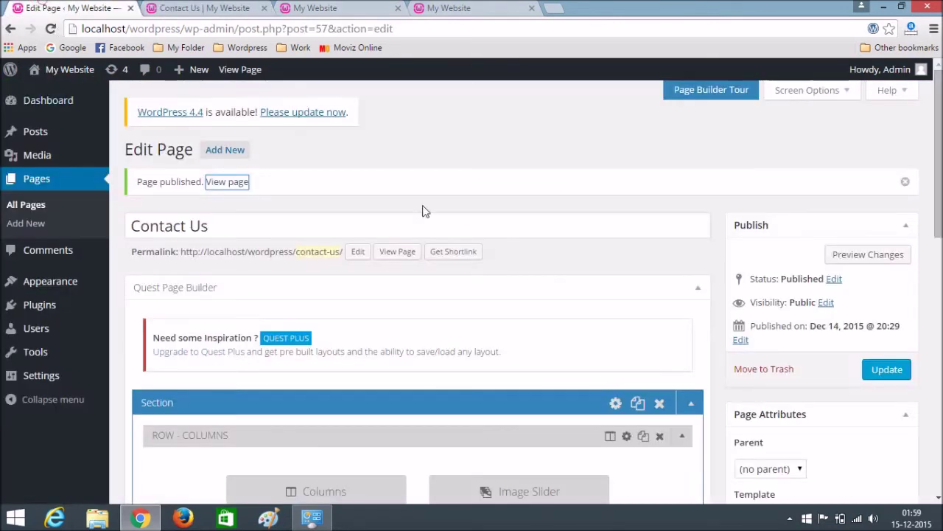
{"action": "scroll", "coordinate": [434, 206], "scroll_direction": "down", "scroll_amount": 4}
{"action": "scroll", "coordinate": [437, 205], "scroll_direction": "down", "scroll_amount": 5}
{"action": "left_click", "coordinate": [253, 136]}
{"action": "left_click", "coordinate": [274, 234]}
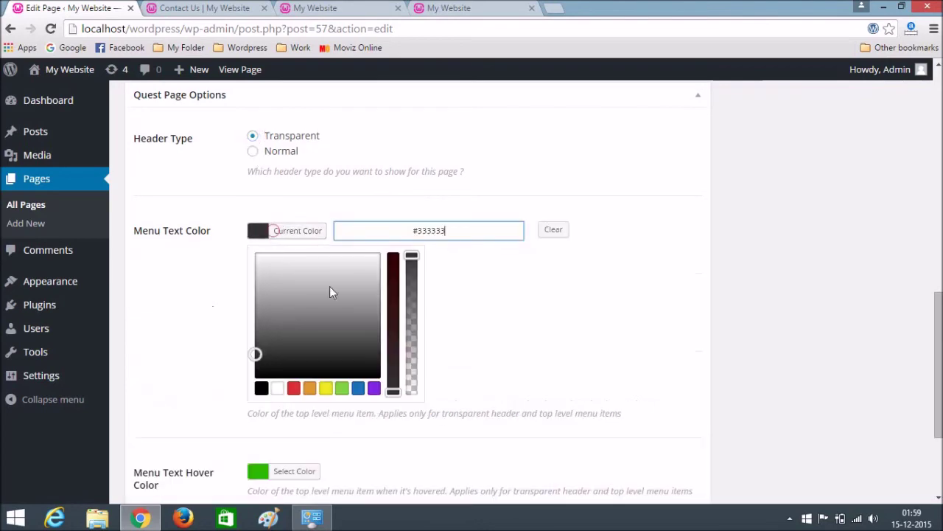
{"action": "left_click", "coordinate": [279, 388]}
{"action": "scroll", "coordinate": [730, 257], "scroll_direction": "up", "scroll_amount": 10}
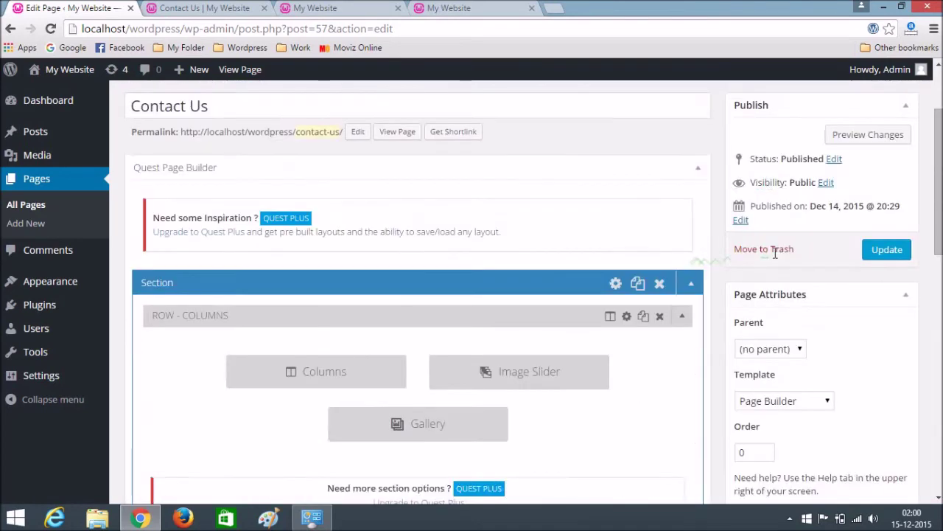
Update the Contact Us page and reload its live version to check the header
{"action": "left_click", "coordinate": [877, 324]}
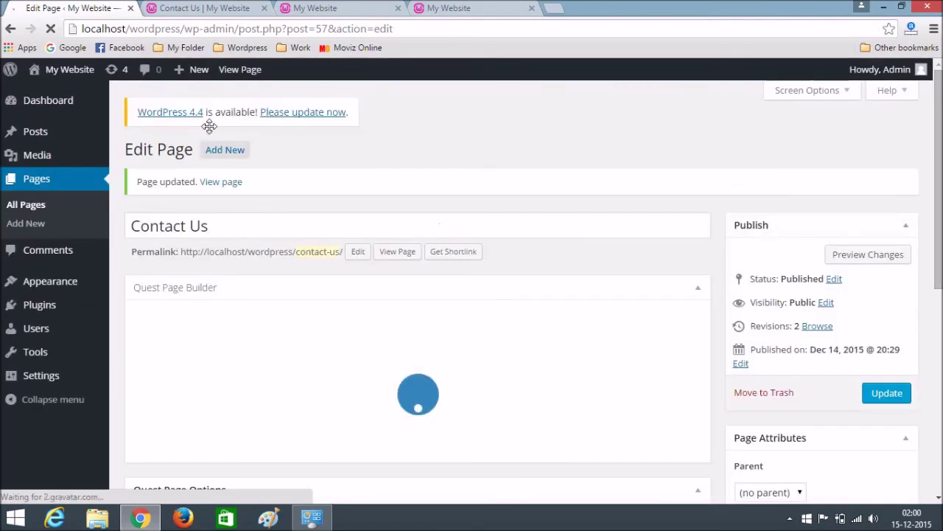
{"action": "left_click", "coordinate": [203, 8]}
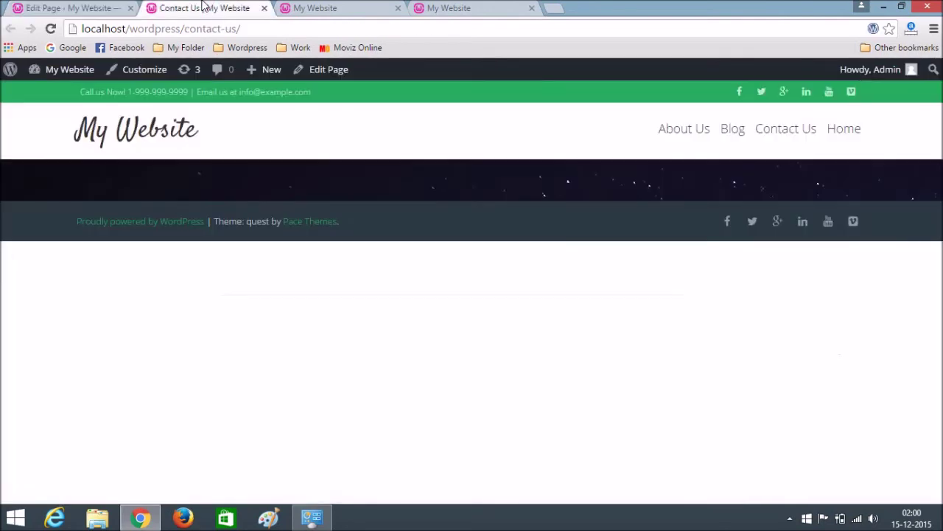
{"action": "left_click", "coordinate": [251, 25]}
{"action": "key", "text": "Return"}
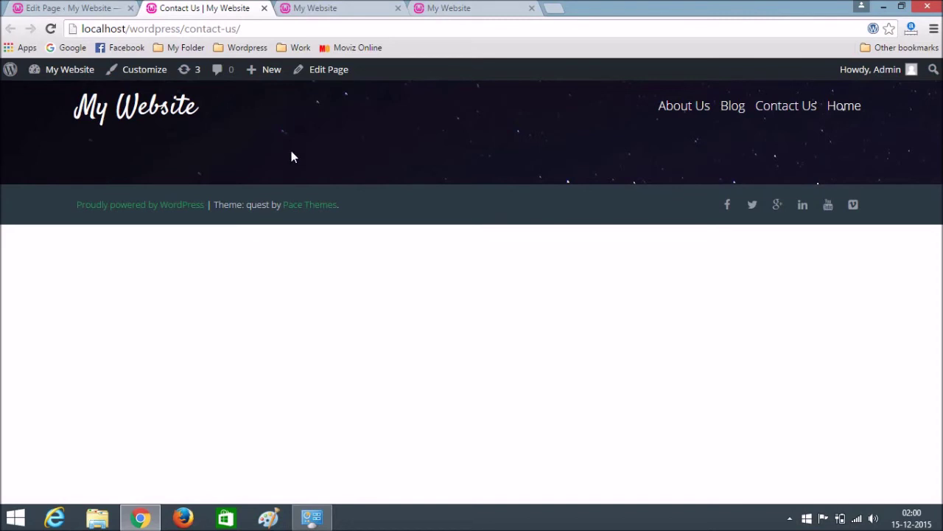
Open Google in a new browser tab, search for "map" and go to the Google Maps results
{"action": "left_click", "coordinate": [552, 8]}
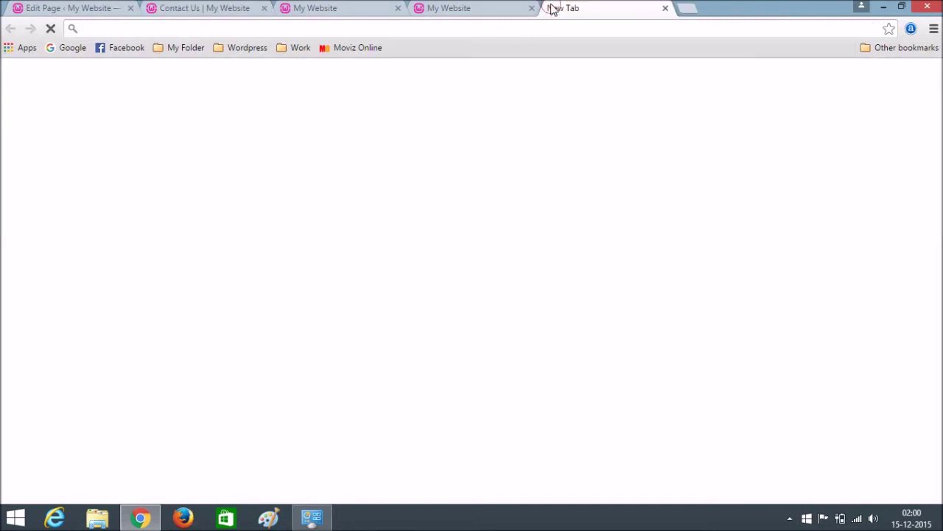
{"action": "type", "text": "goo"}
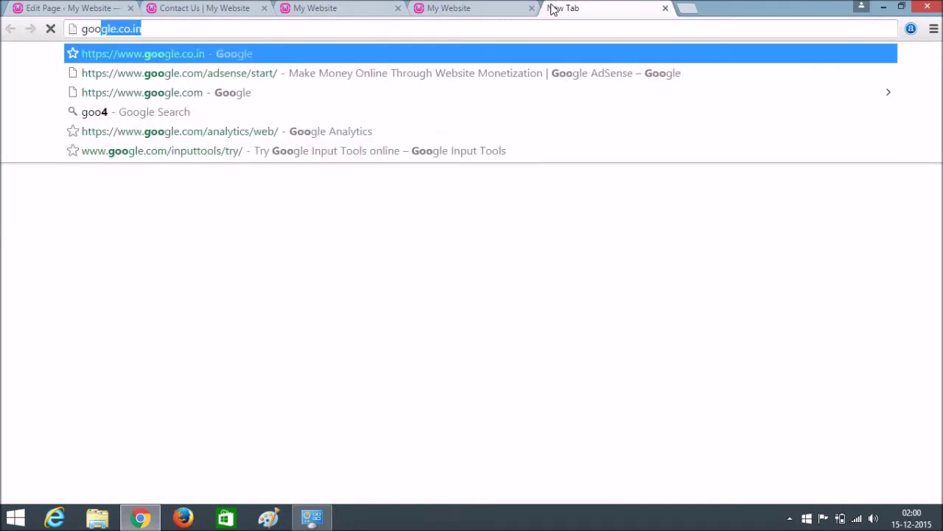
{"action": "key", "text": "Return"}
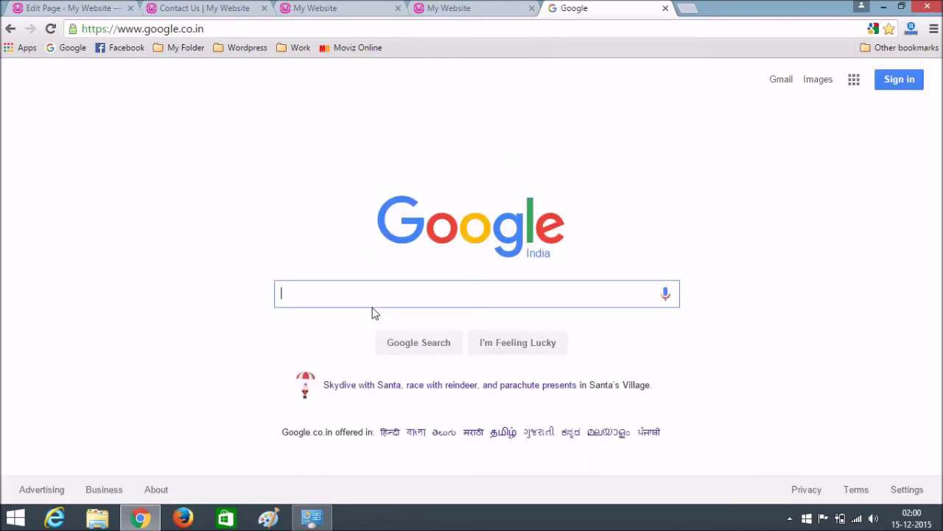
{"action": "type", "text": "map"}
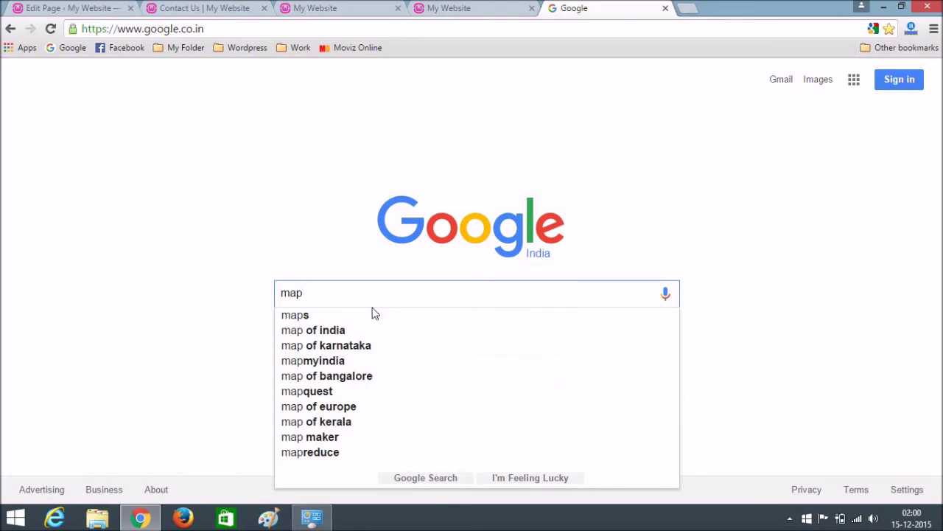
{"action": "key", "text": "Return"}
{"action": "left_click", "coordinate": [134, 116]}
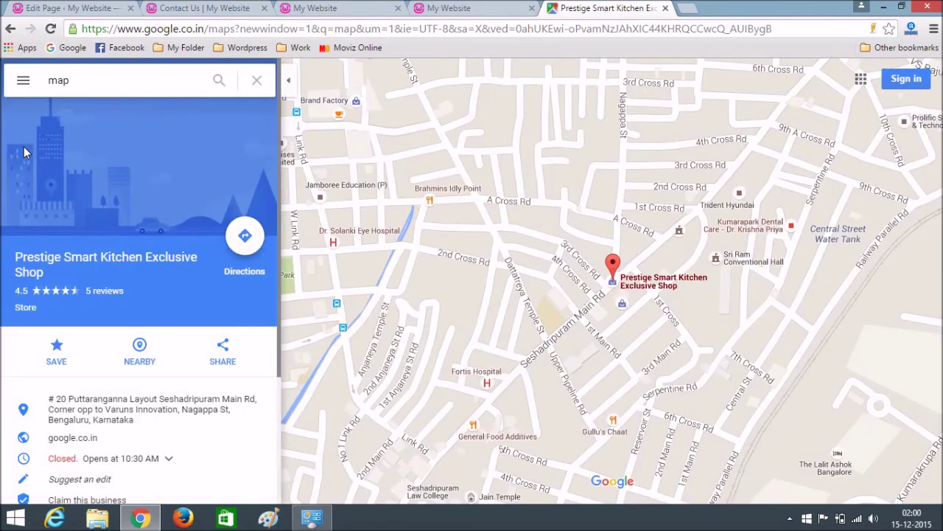
Replace the Google Maps search with "wtc" and choose the World Trade Centre in Bengaluru, Karnataka
{"action": "left_click", "coordinate": [103, 86]}
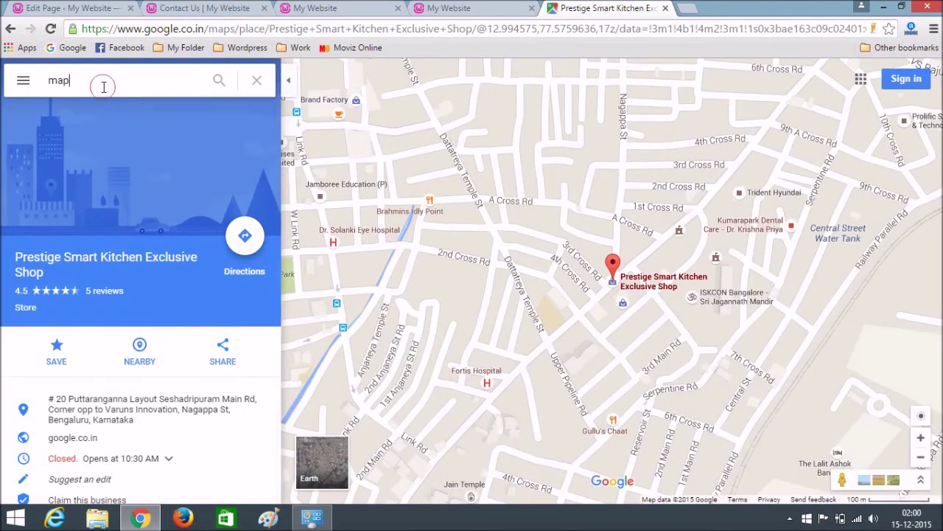
{"action": "key", "text": "BackSpace"}
{"action": "key", "text": "BackSpace"}
{"action": "key", "text": "BackSpace"}
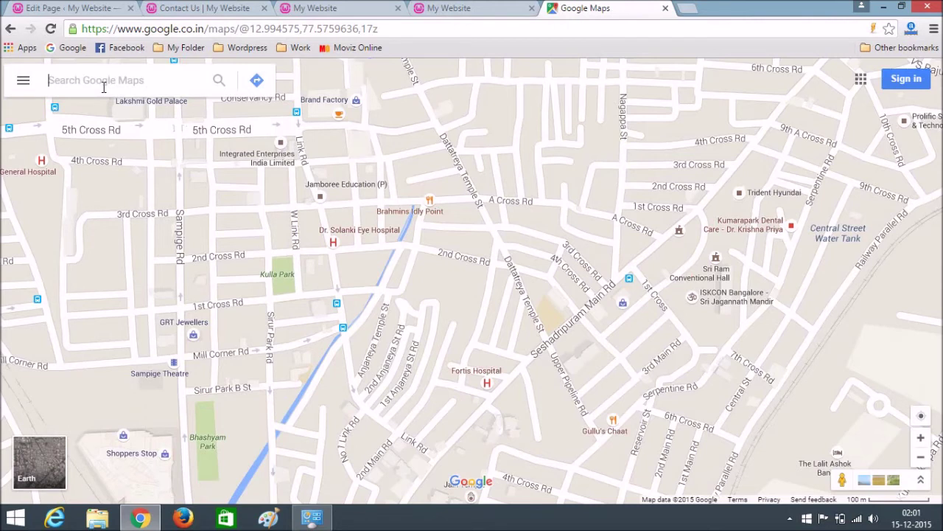
{"action": "type", "text": "wtc"}
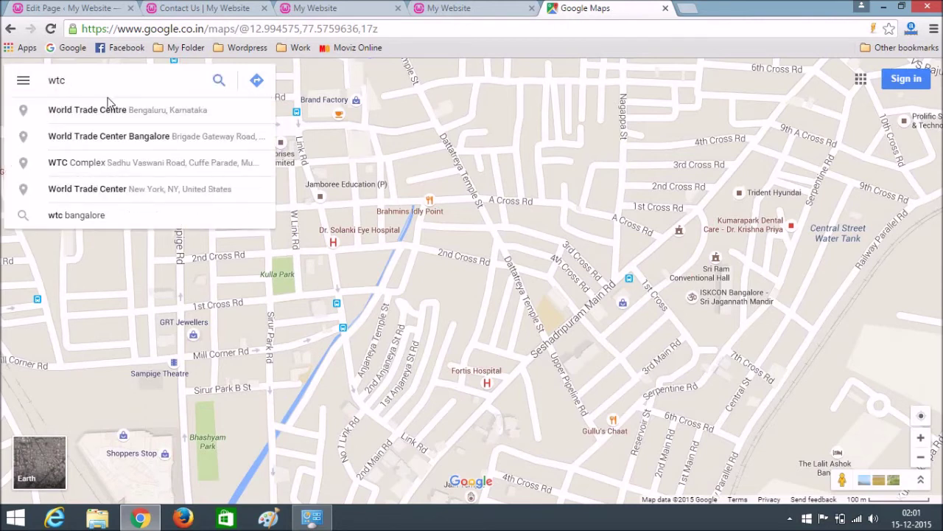
{"action": "left_click", "coordinate": [115, 109]}
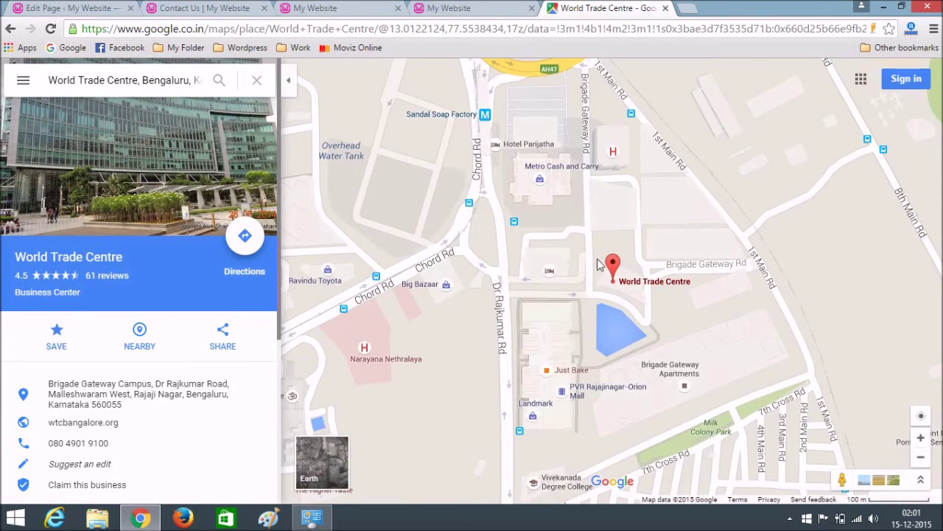
Set the World Trade Centre map's embed size to a custom 1350 × 300 and preview it at actual size
{"action": "left_click", "coordinate": [221, 342]}
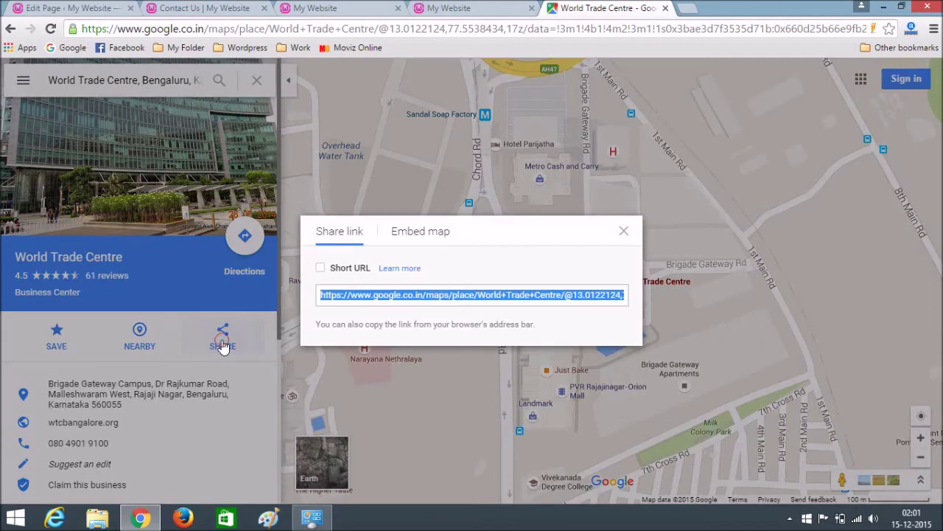
{"action": "left_click", "coordinate": [418, 236]}
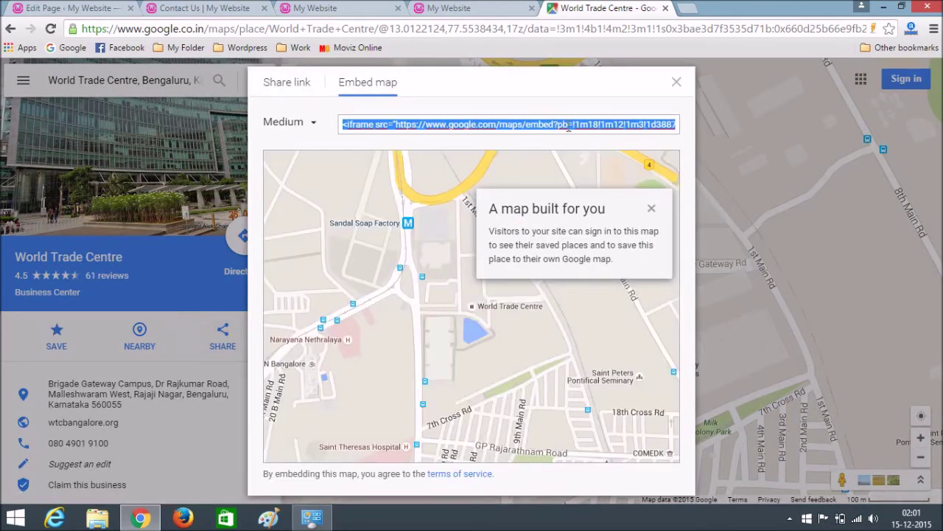
{"action": "left_click", "coordinate": [306, 123]}
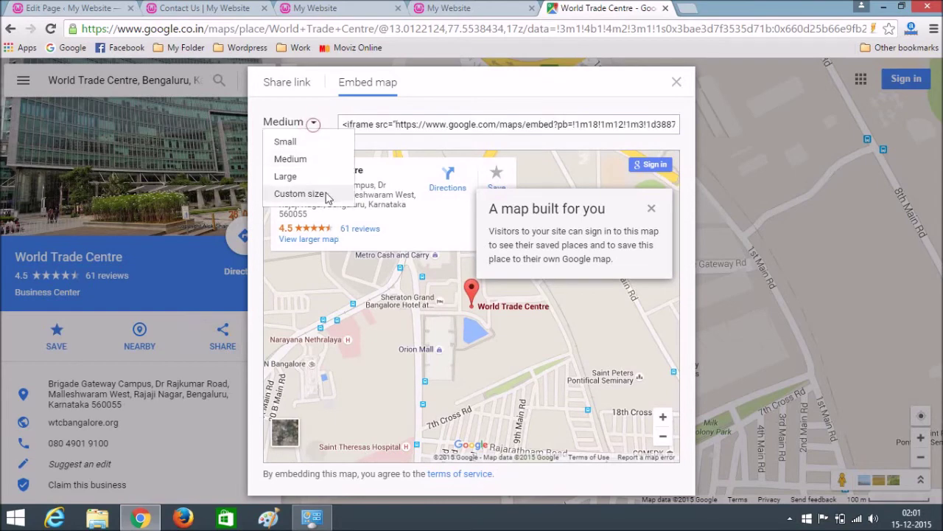
{"action": "left_click", "coordinate": [302, 197]}
{"action": "double_click", "coordinate": [444, 270]}
{"action": "type", "text": "3"}
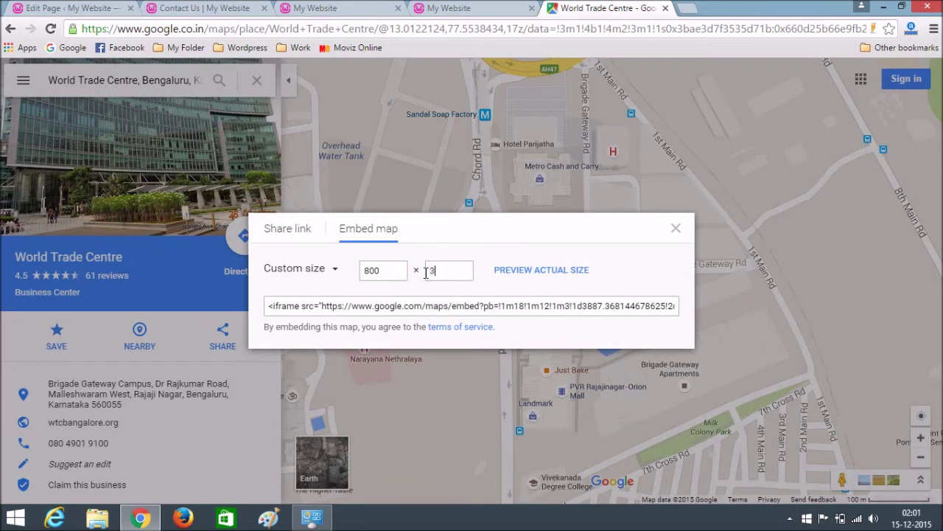
{"action": "double_click", "coordinate": [380, 269]}
{"action": "left_click", "coordinate": [554, 269]}
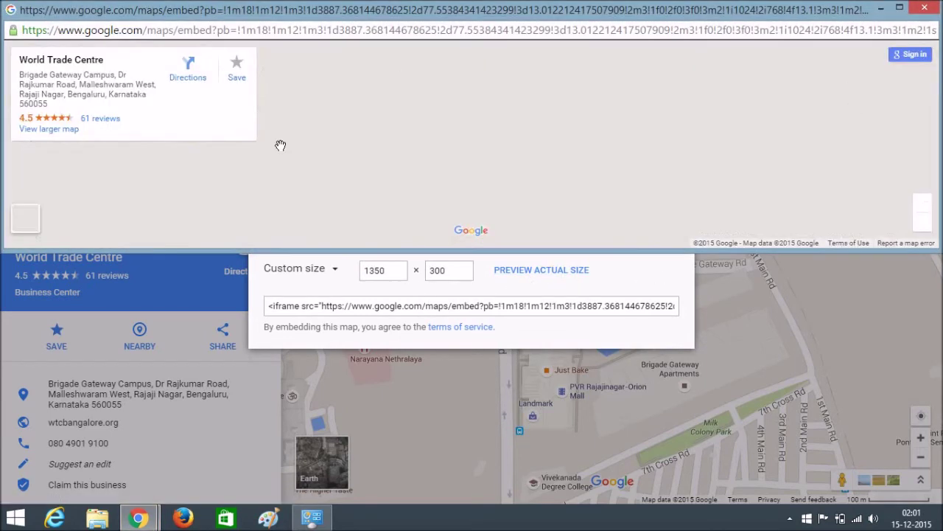
{"action": "left_click", "coordinate": [924, 10]}
Copy the map's iframe embed code and return to the Contact Us page editor
{"action": "left_click", "coordinate": [485, 311]}
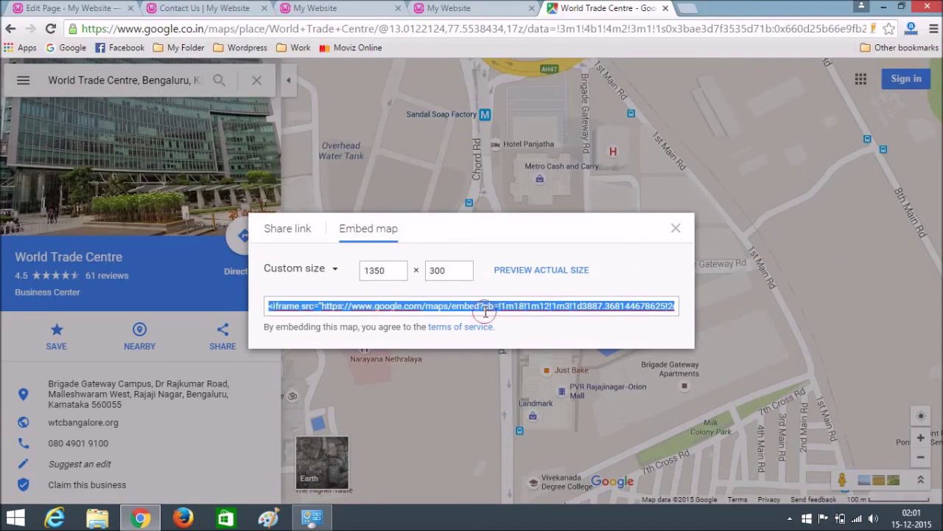
{"action": "left_click", "coordinate": [675, 230]}
{"action": "left_click", "coordinate": [74, 8]}
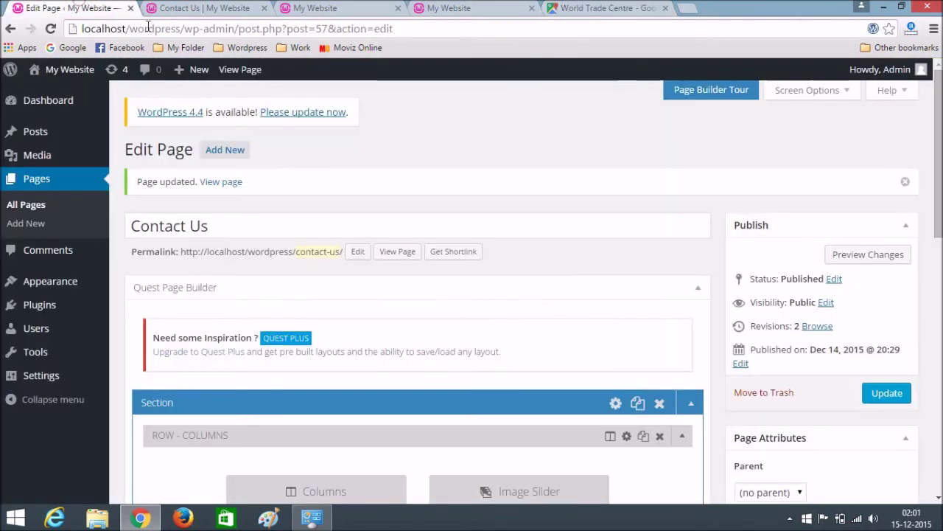
Add a single-column 1/1 row to the Contact Us page's section
{"action": "scroll", "coordinate": [545, 213], "scroll_direction": "down", "scroll_amount": 4}
{"action": "scroll", "coordinate": [263, 259], "scroll_direction": "down", "scroll_amount": 4}
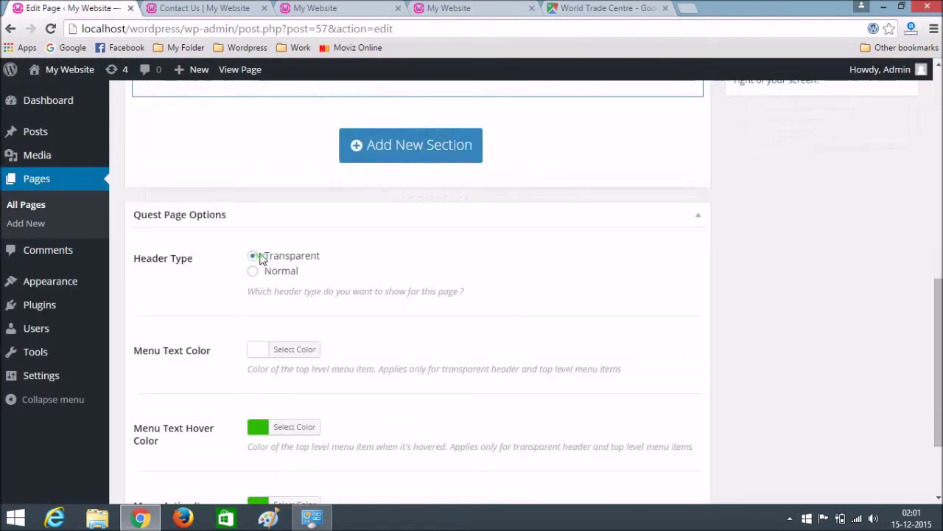
{"action": "scroll", "coordinate": [258, 254], "scroll_direction": "up", "scroll_amount": 3}
{"action": "scroll", "coordinate": [222, 214], "scroll_direction": "up", "scroll_amount": 1}
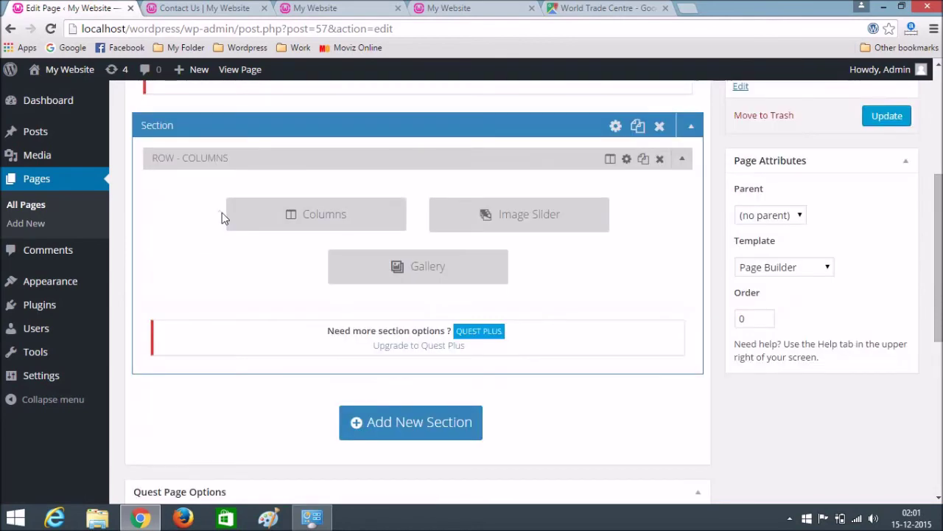
{"action": "left_click", "coordinate": [318, 216]}
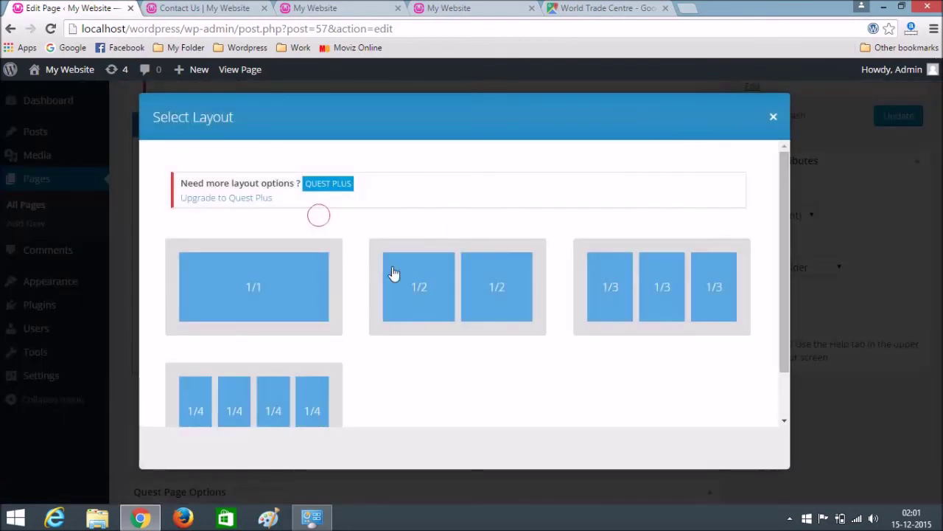
{"action": "left_click", "coordinate": [293, 279]}
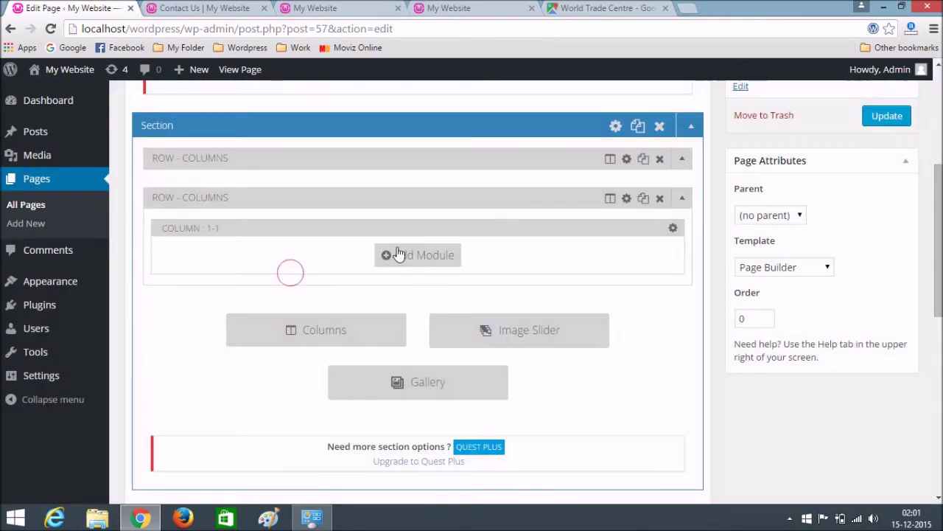
Add a Text module to the 1/1 column, paste the map's iframe code as raw HTML content and save it
{"action": "left_click", "coordinate": [413, 254]}
{"action": "left_click", "coordinate": [440, 195]}
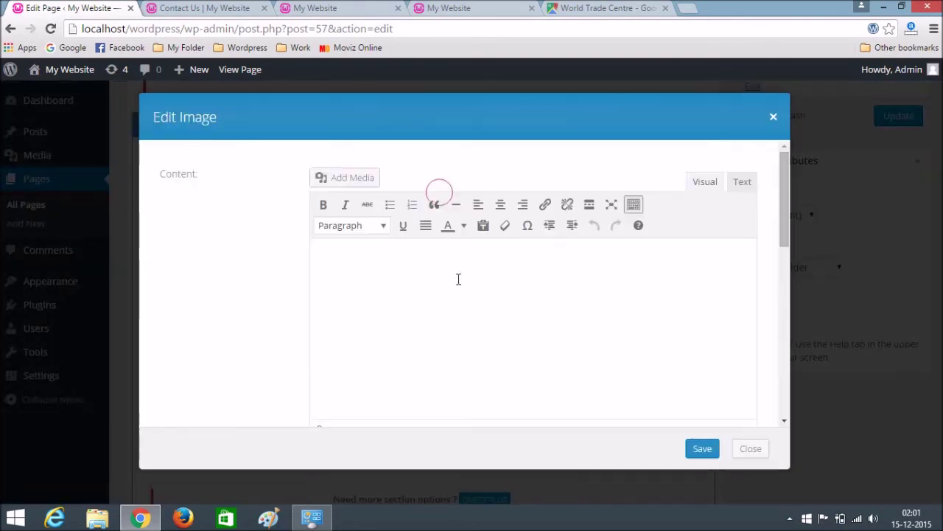
{"action": "left_click", "coordinate": [393, 265]}
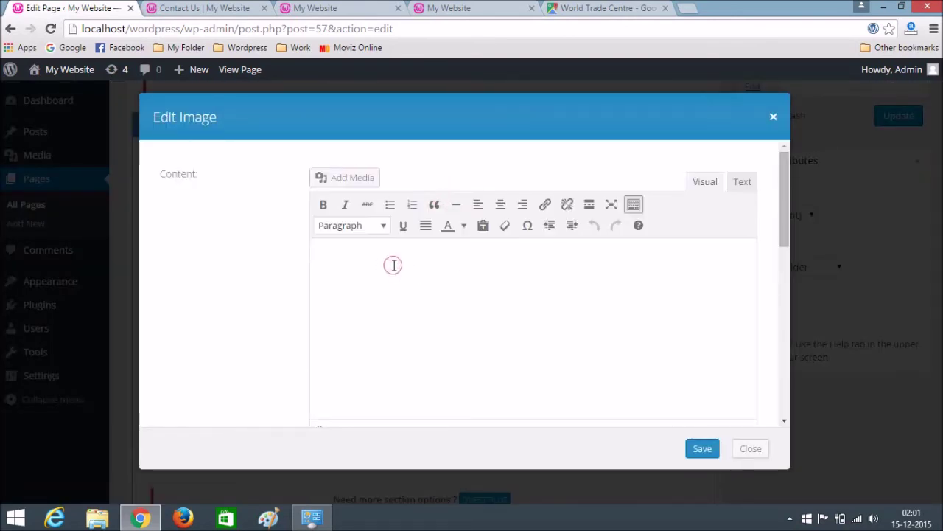
{"action": "left_click", "coordinate": [742, 182]}
{"action": "left_click", "coordinate": [507, 262]}
{"action": "left_click", "coordinate": [507, 262]}
{"action": "key", "text": "ctrl+v"}
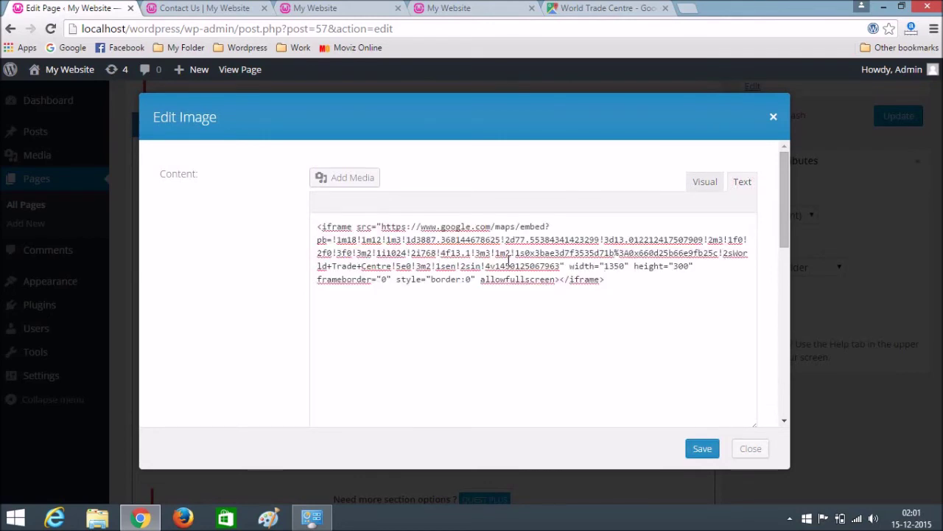
{"action": "left_click", "coordinate": [702, 450]}
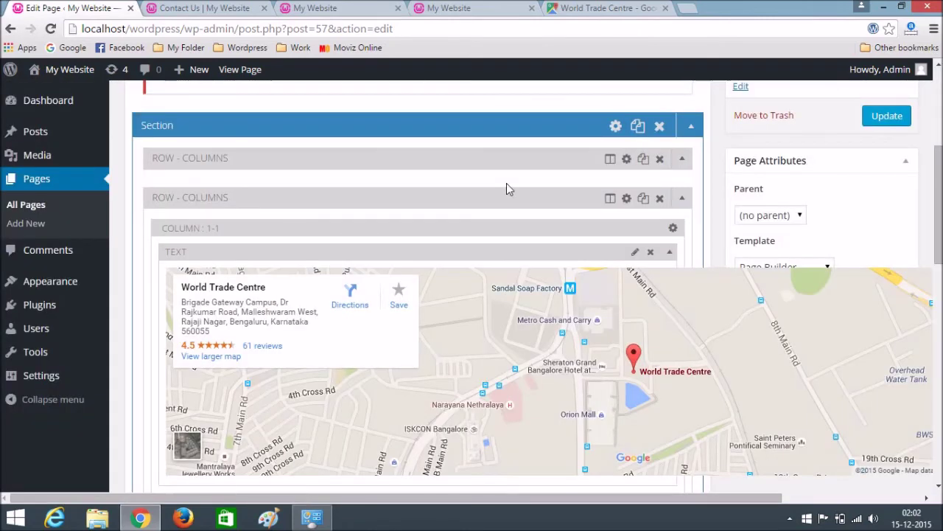
Remove the empty row above the map row and update the Contact Us page
{"action": "left_click", "coordinate": [660, 160]}
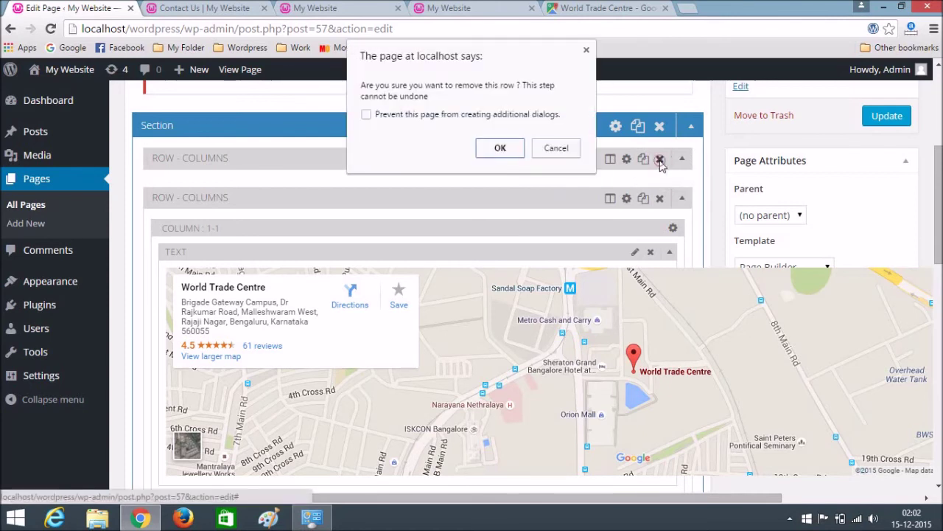
{"action": "left_click", "coordinate": [500, 148]}
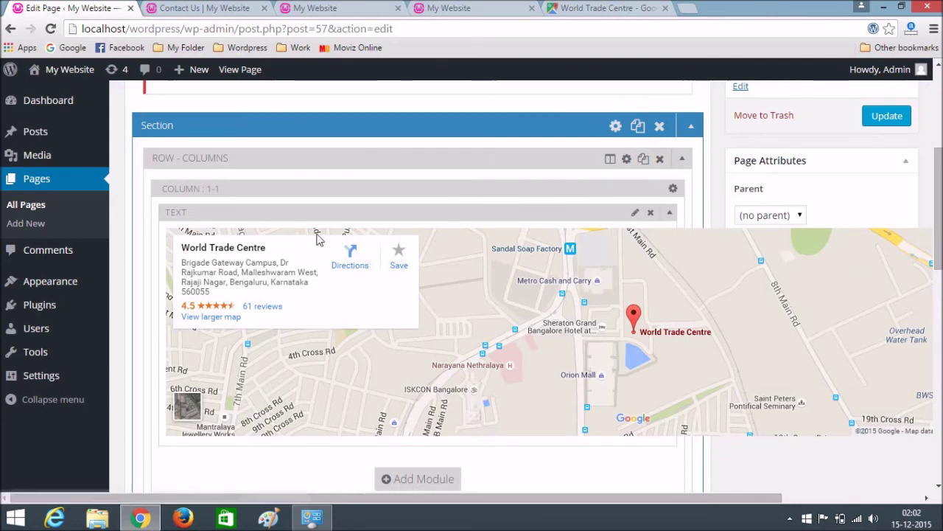
{"action": "left_click", "coordinate": [887, 118]}
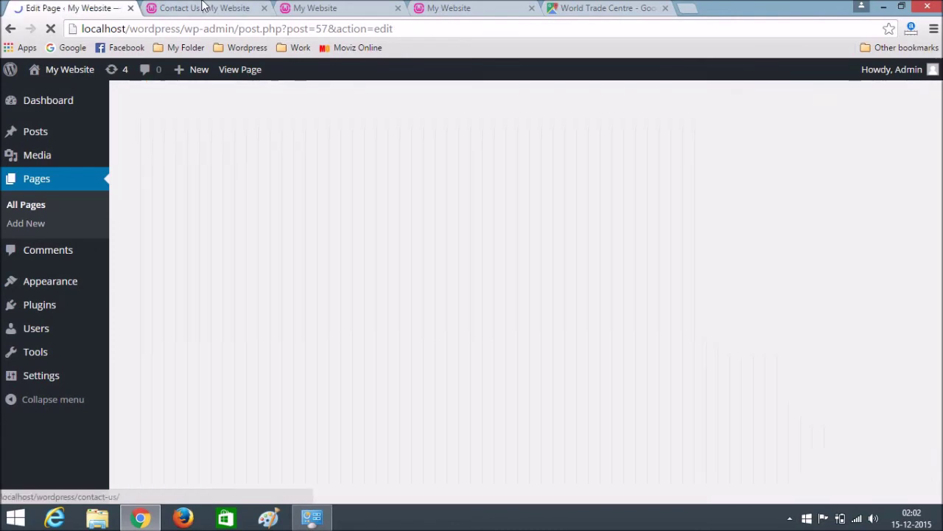
Reload the live Contact Us page to check the embedded map
{"action": "left_click", "coordinate": [205, 7]}
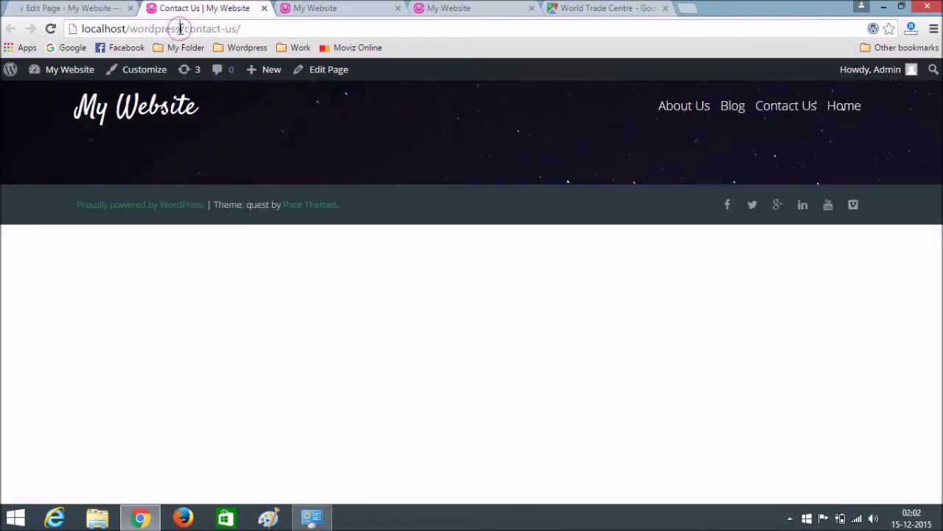
{"action": "left_click", "coordinate": [180, 28]}
{"action": "key", "text": "Return"}
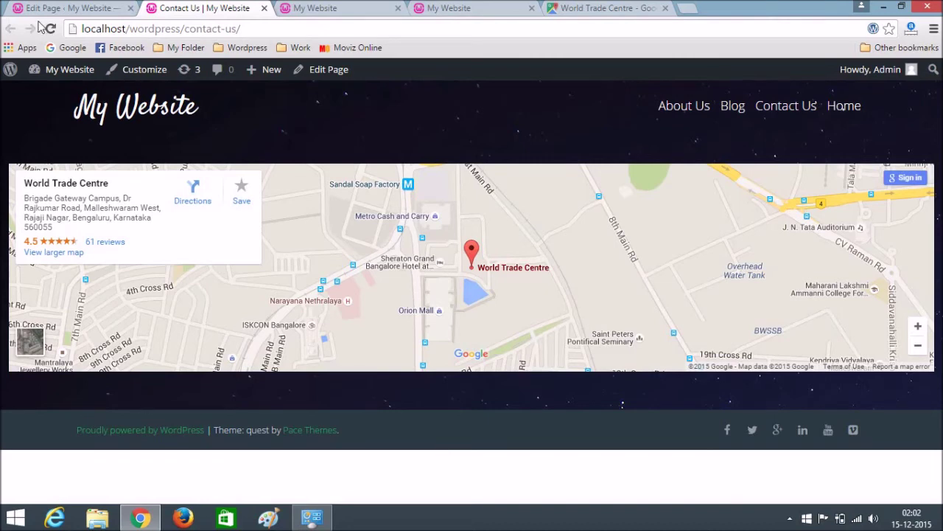
Search the plugin directory for "contact form 7", then install and activate the Contact Form 7 plugin
{"action": "left_click", "coordinate": [66, 8]}
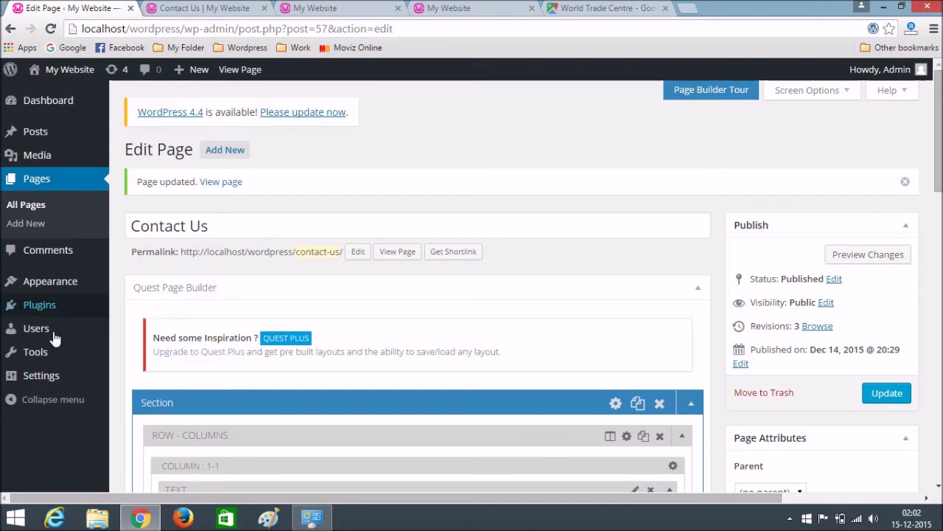
{"action": "mouse_move", "coordinate": [33, 311]}
{"action": "left_click", "coordinate": [39, 305]}
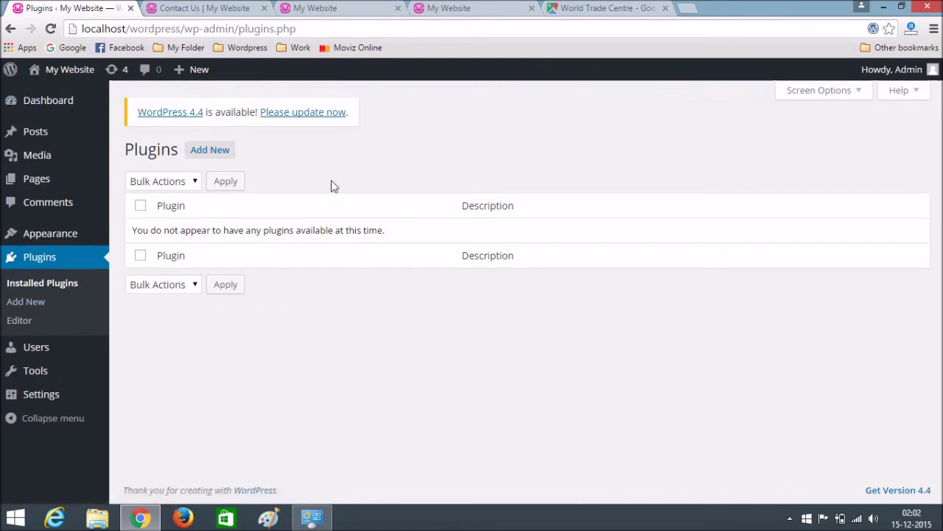
{"action": "left_click", "coordinate": [218, 155]}
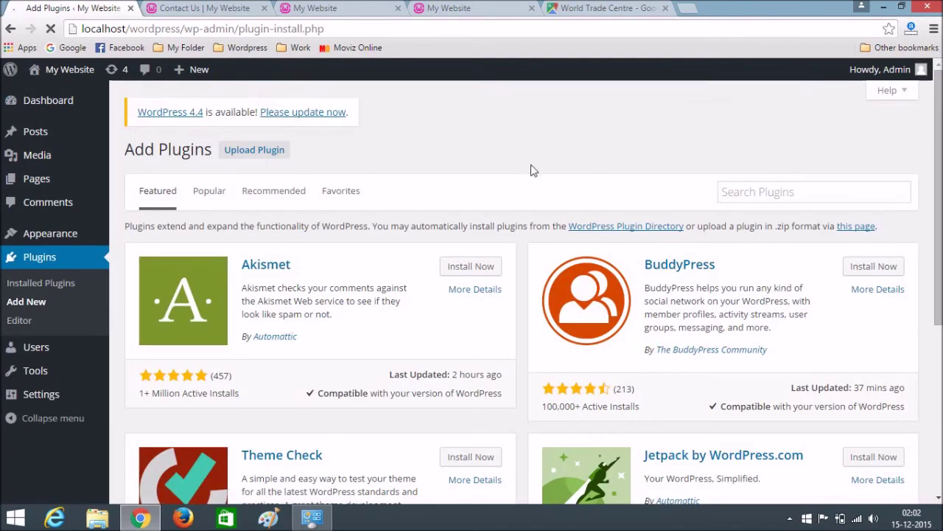
{"action": "left_click", "coordinate": [750, 190]}
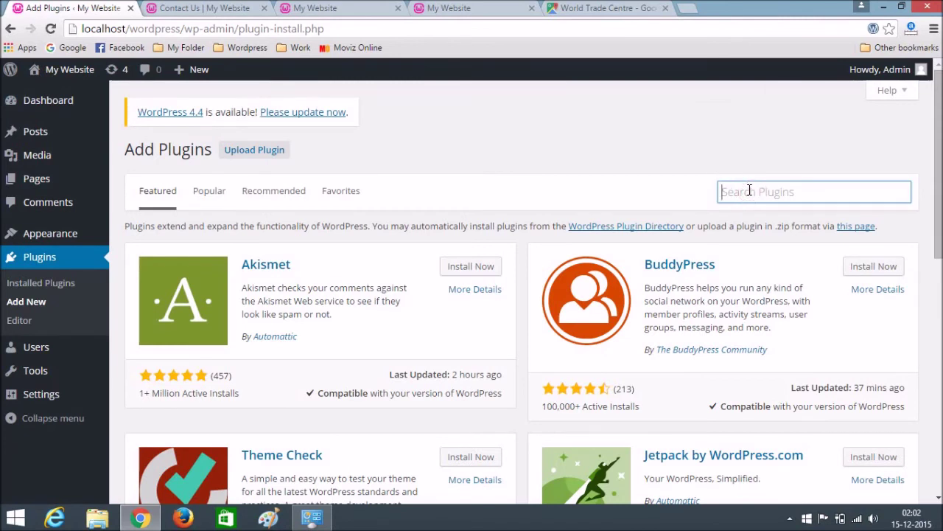
{"action": "type", "text": "contac"}
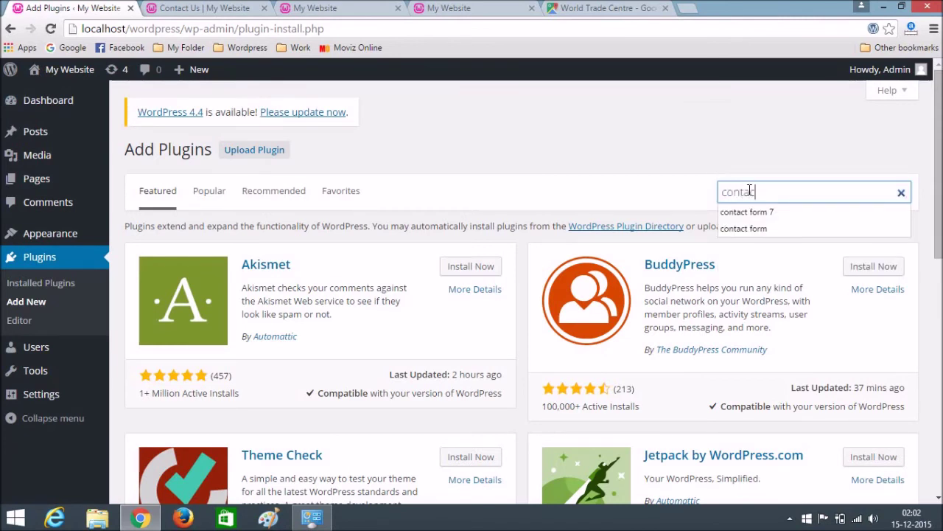
{"action": "type", "text": "t form 7"}
{"action": "left_click", "coordinate": [762, 211]}
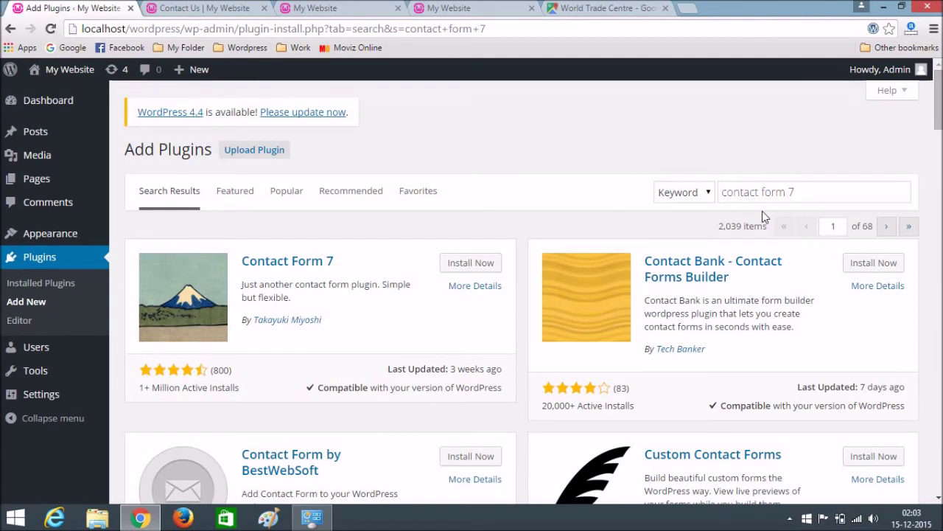
{"action": "left_click", "coordinate": [461, 270]}
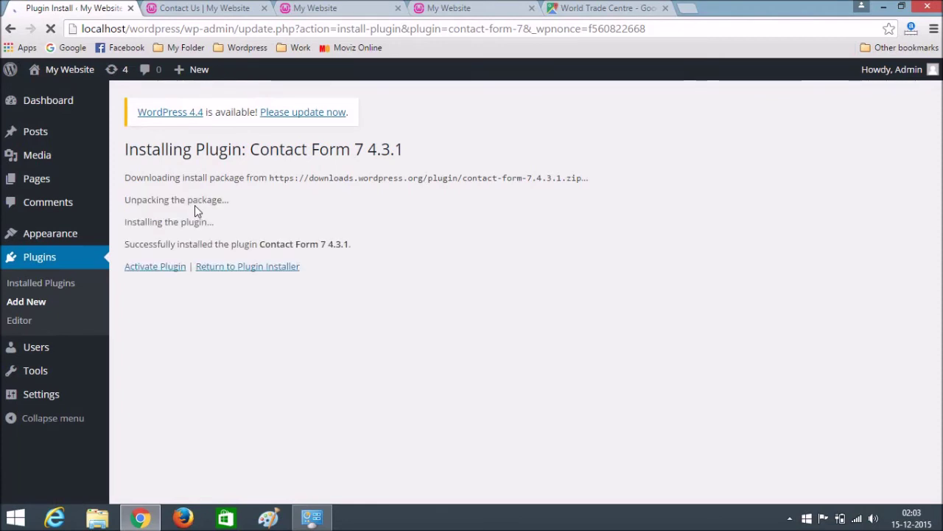
{"action": "left_click", "coordinate": [141, 270]}
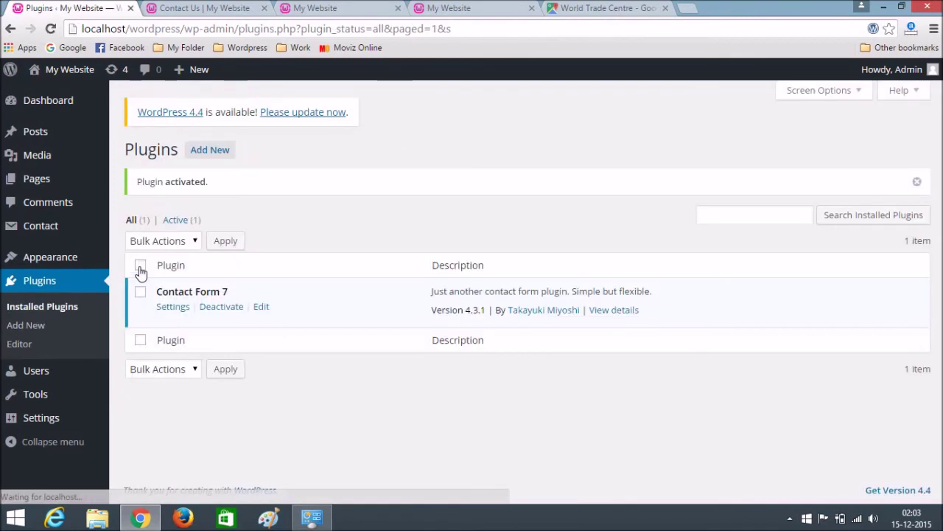
In Contact form 1's mail settings, replace the To address with the recipient's e-mail and save the form
{"action": "left_click", "coordinate": [165, 314]}
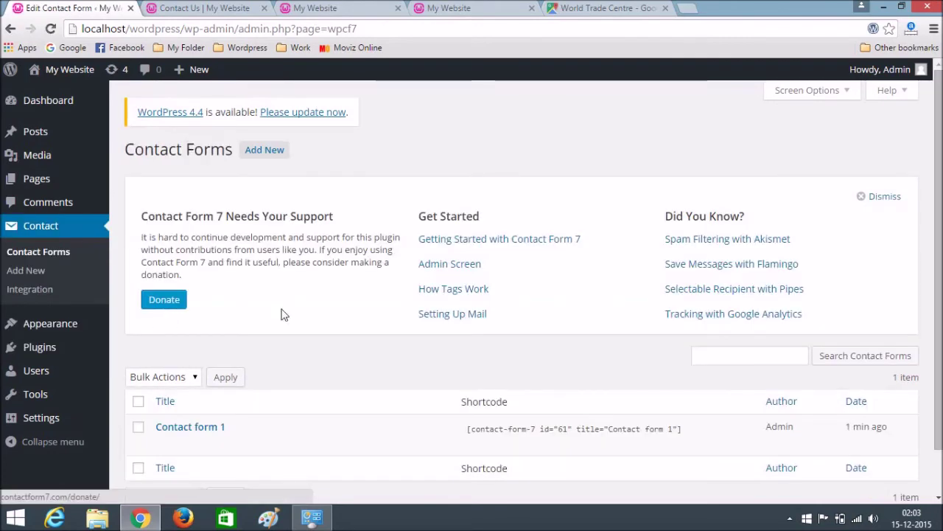
{"action": "scroll", "coordinate": [331, 280], "scroll_direction": "down", "scroll_amount": 1}
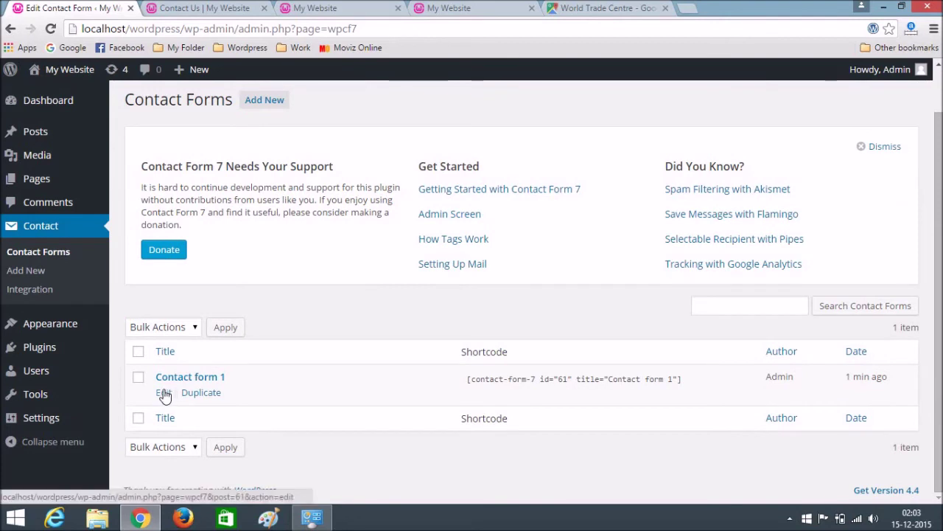
{"action": "left_click", "coordinate": [164, 393]}
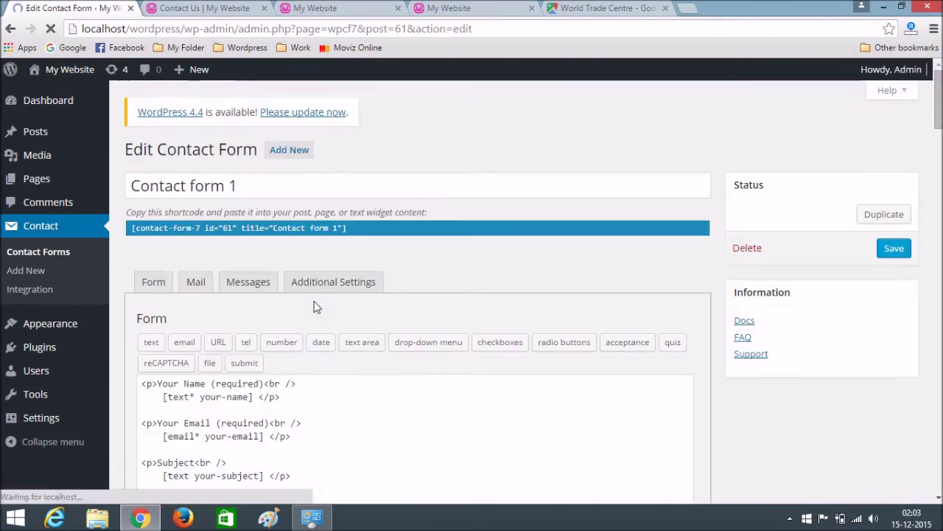
{"action": "left_click", "coordinate": [195, 284]}
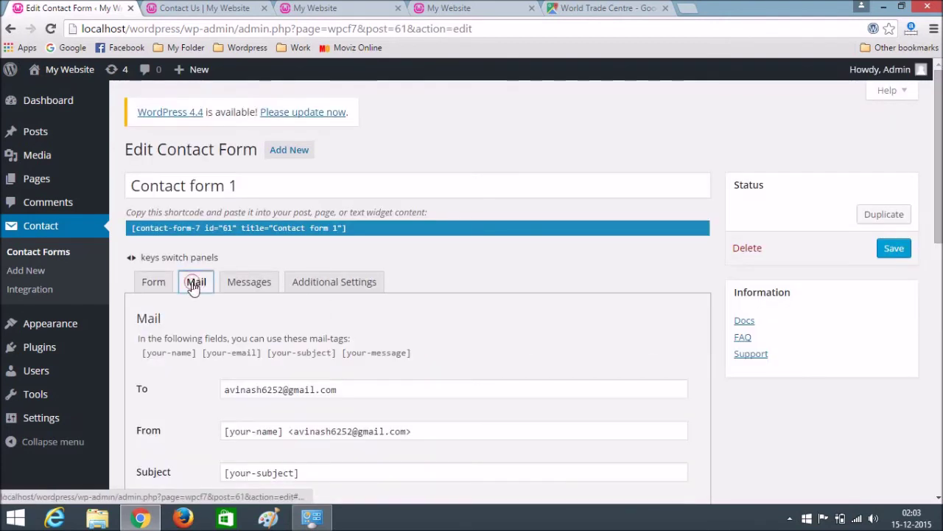
{"action": "scroll", "coordinate": [395, 320], "scroll_direction": "down", "scroll_amount": 1}
{"action": "double_click", "coordinate": [351, 321]}
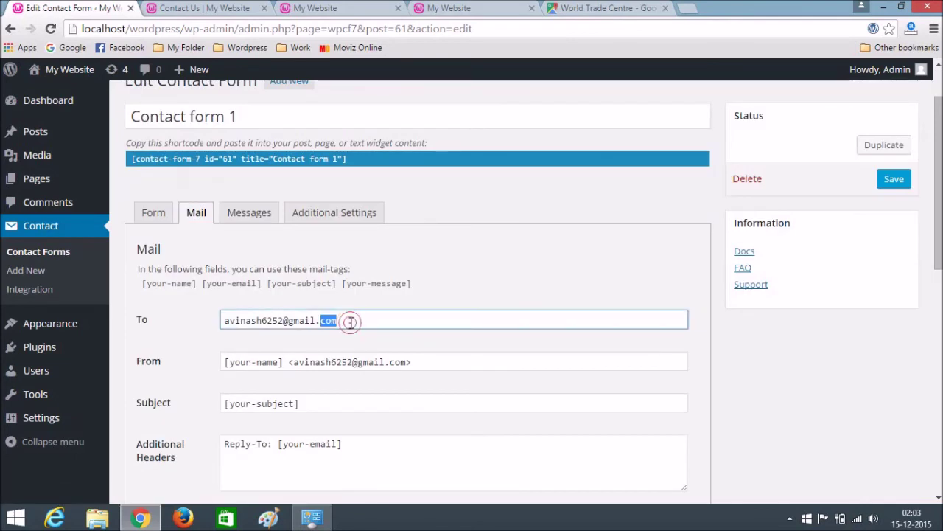
{"action": "key", "text": "ctrl+a"}
{"action": "key", "text": "BackSpace"}
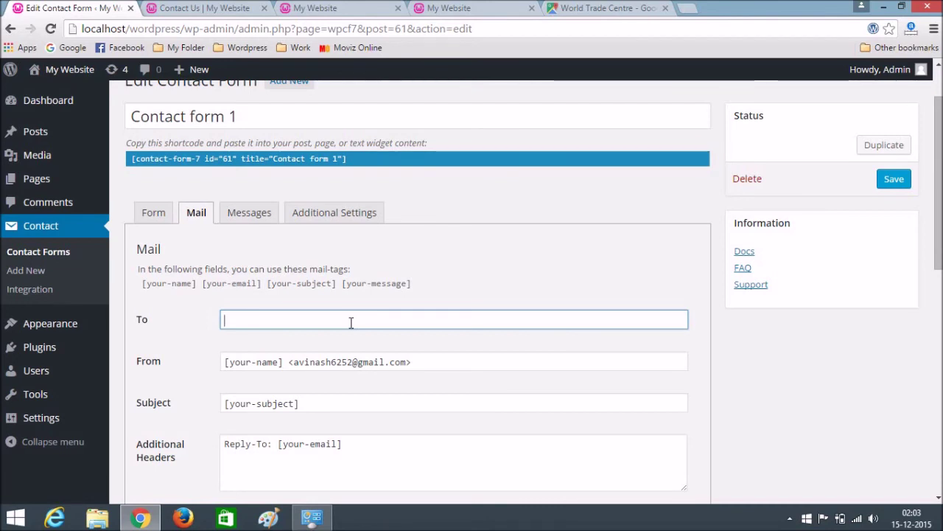
{"action": "type", "text": "avi"}
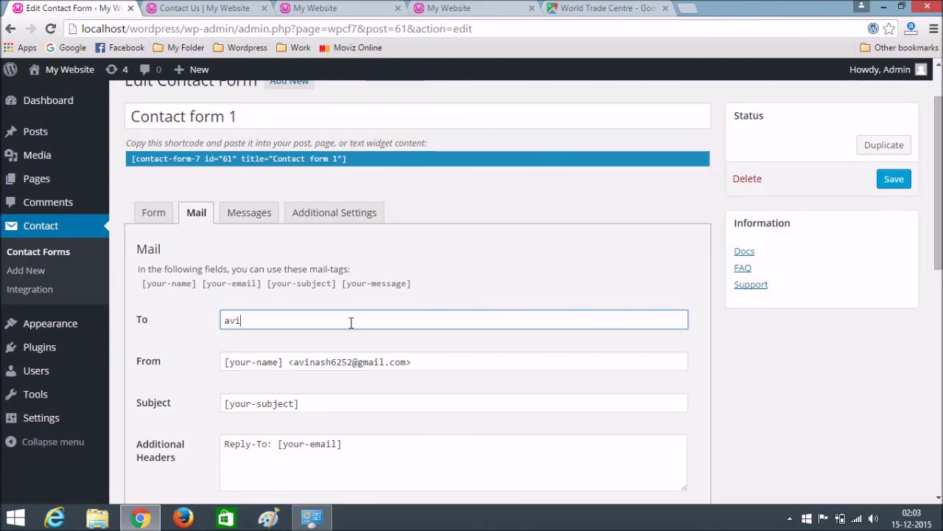
{"action": "double_click", "coordinate": [353, 326]}
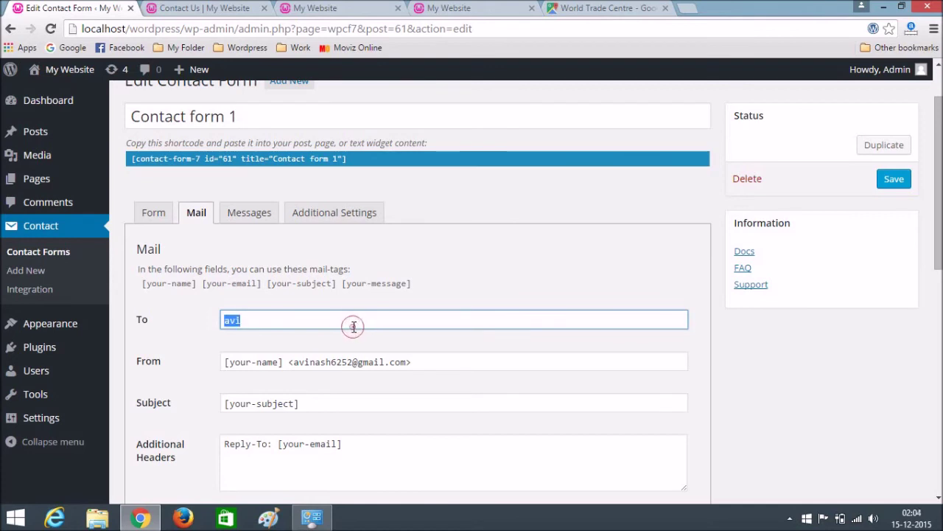
{"action": "left_click", "coordinate": [353, 327]}
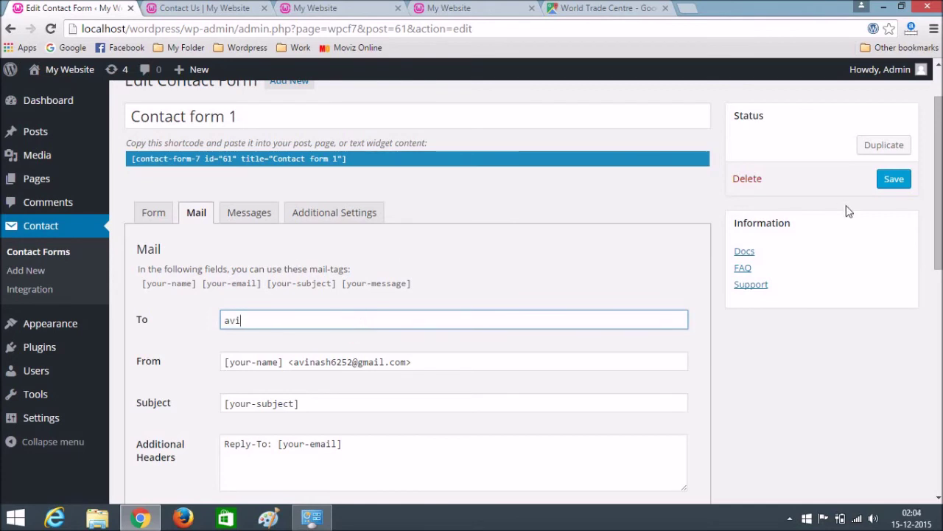
{"action": "left_click", "coordinate": [895, 176]}
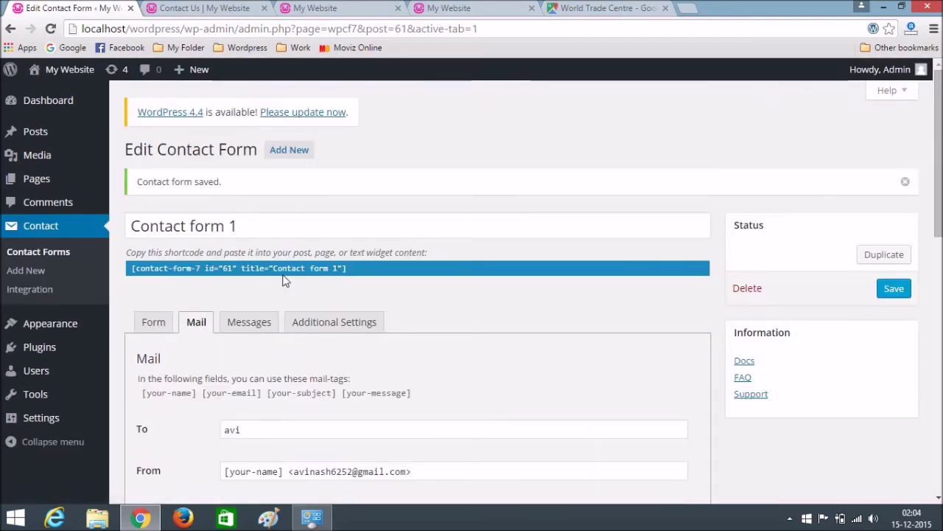
Copy Contact form 1's shortcode and open the Contact Us page for editing
{"action": "right_click", "coordinate": [199, 273]}
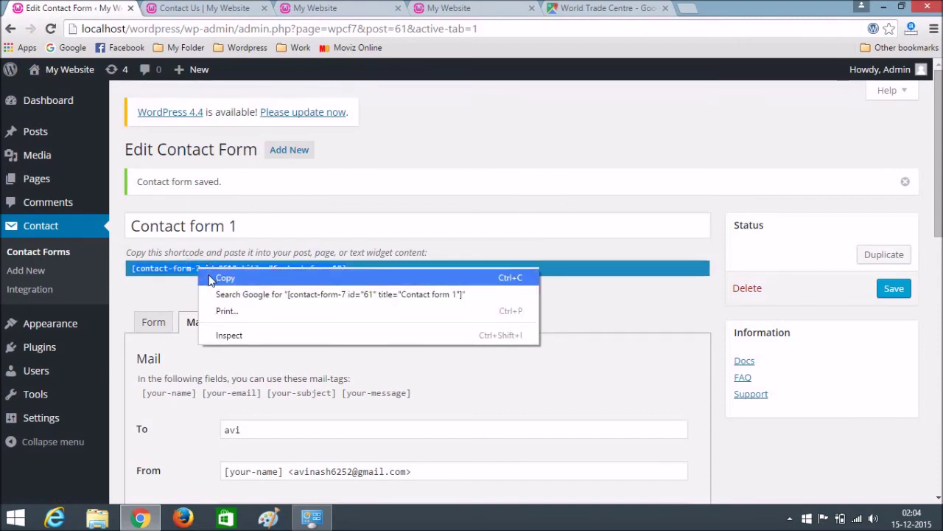
{"action": "left_click", "coordinate": [221, 278]}
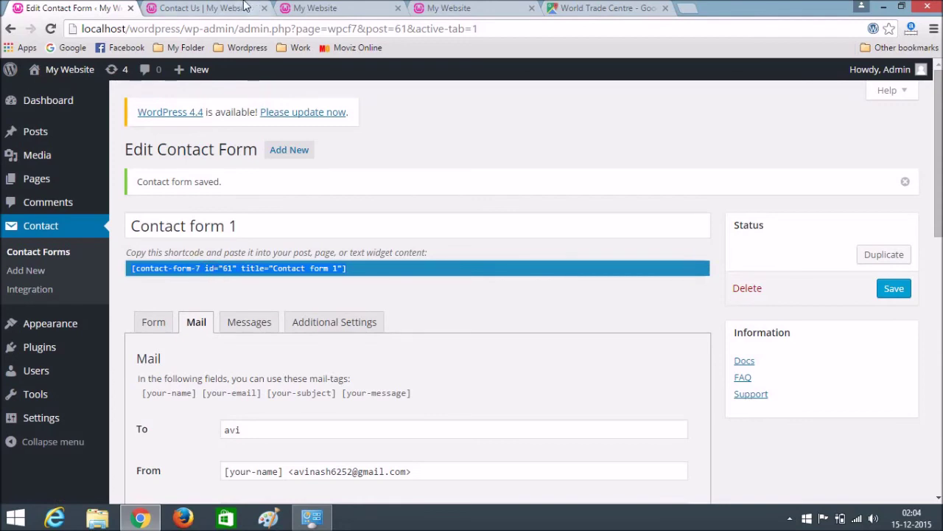
{"action": "left_click", "coordinate": [193, 8]}
{"action": "left_click", "coordinate": [69, 6]}
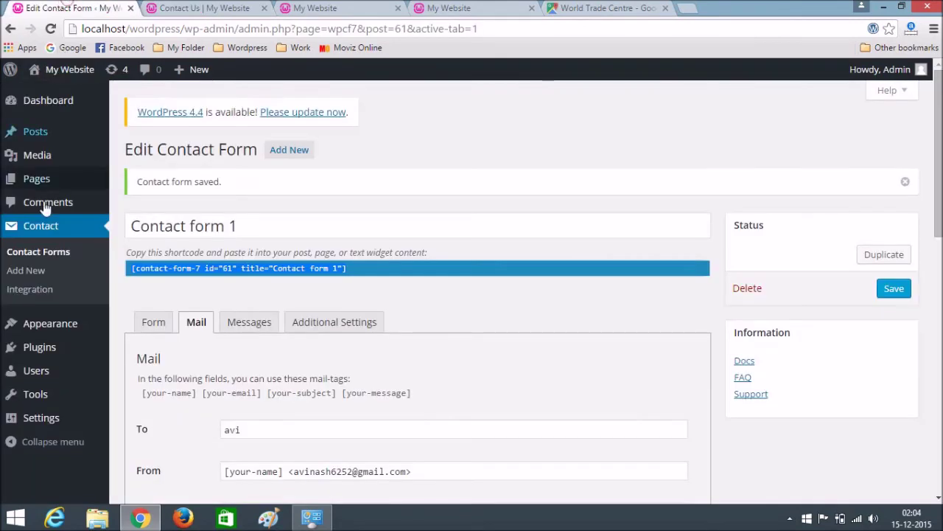
{"action": "mouse_move", "coordinate": [17, 141]}
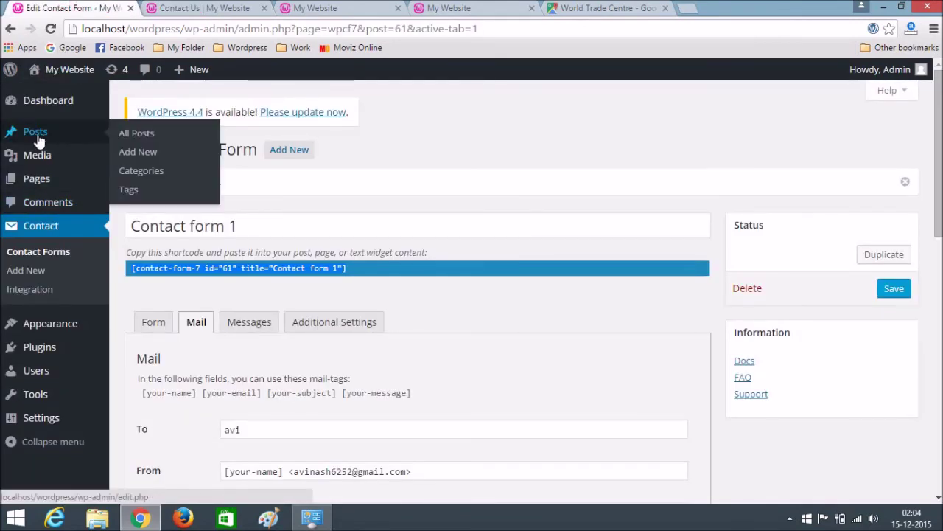
{"action": "left_click", "coordinate": [36, 181]}
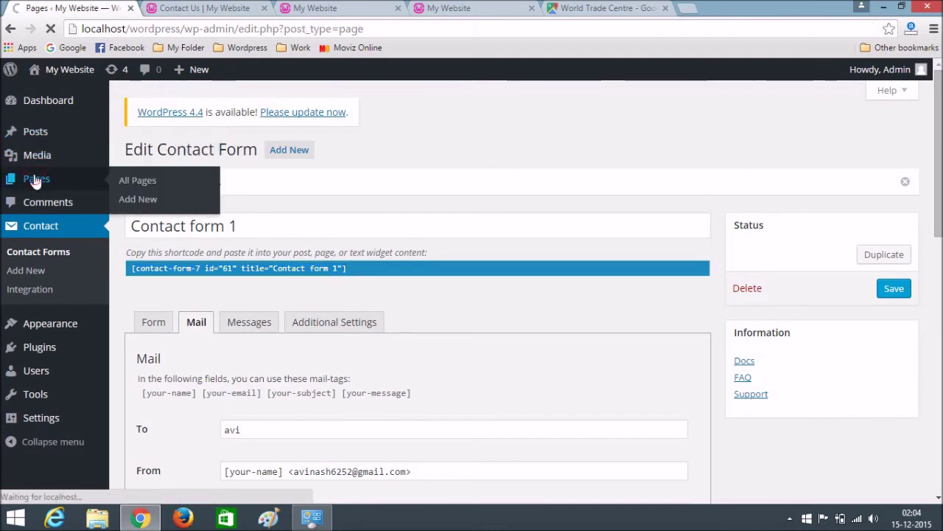
{"action": "scroll", "coordinate": [284, 228], "scroll_direction": "down", "scroll_amount": 1}
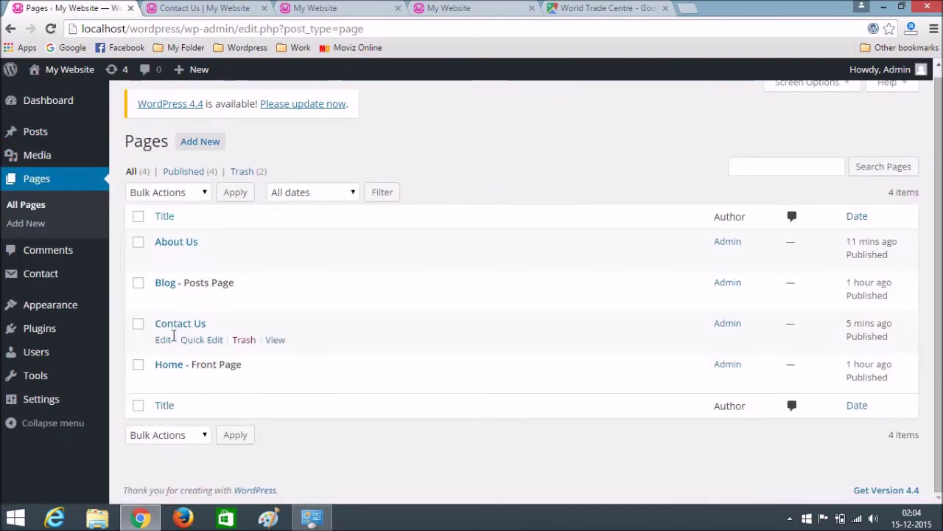
{"action": "left_click", "coordinate": [171, 325]}
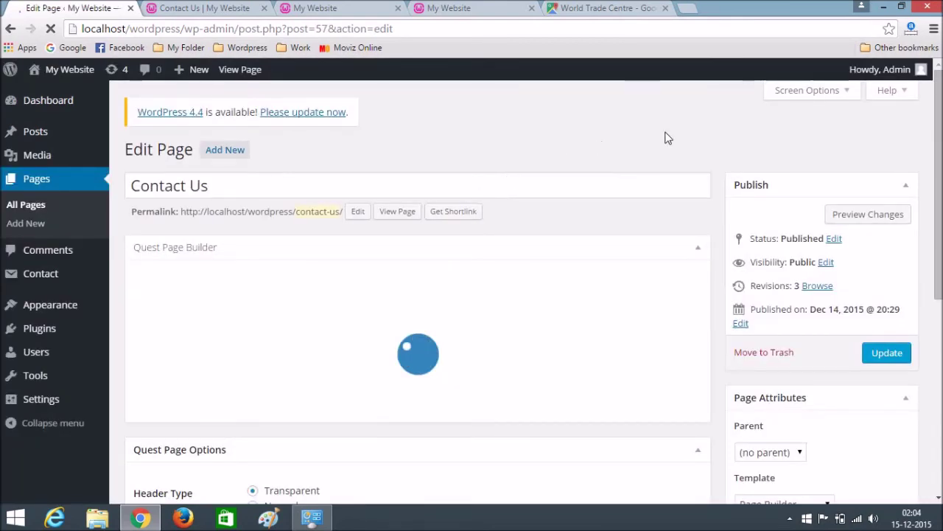
Collapse the map row in the page's section and add a two-column 1/2 + 1/2 row below it
{"action": "scroll", "coordinate": [708, 146], "scroll_direction": "down", "scroll_amount": 5}
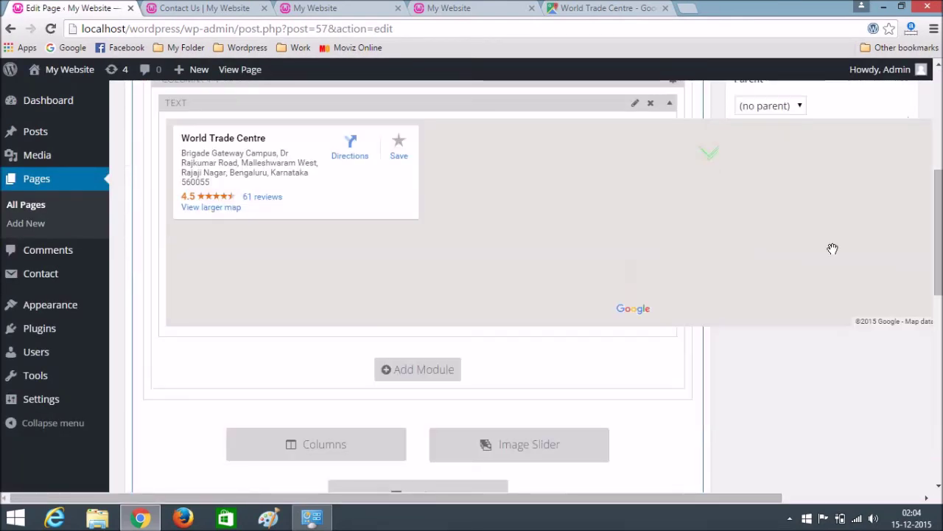
{"action": "scroll", "coordinate": [674, 125], "scroll_direction": "up", "scroll_amount": 1}
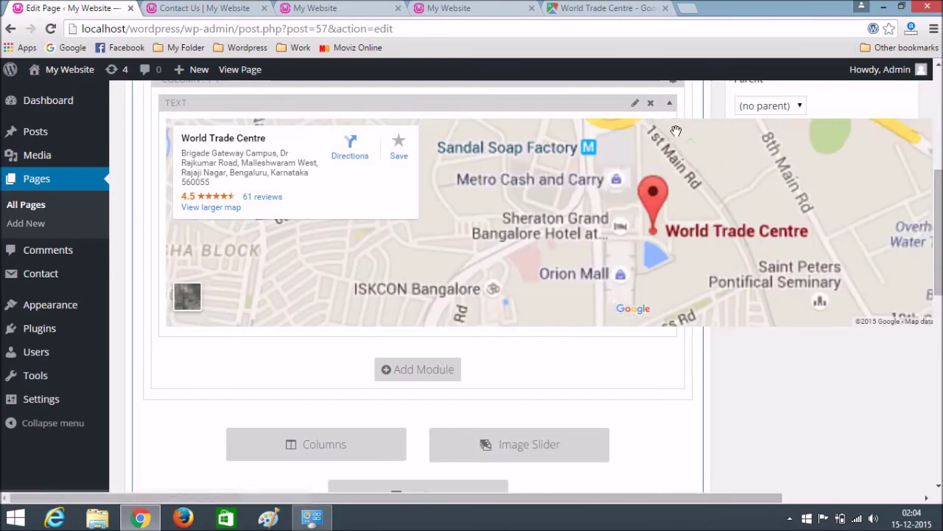
{"action": "scroll", "coordinate": [700, 170], "scroll_direction": "up", "scroll_amount": 2}
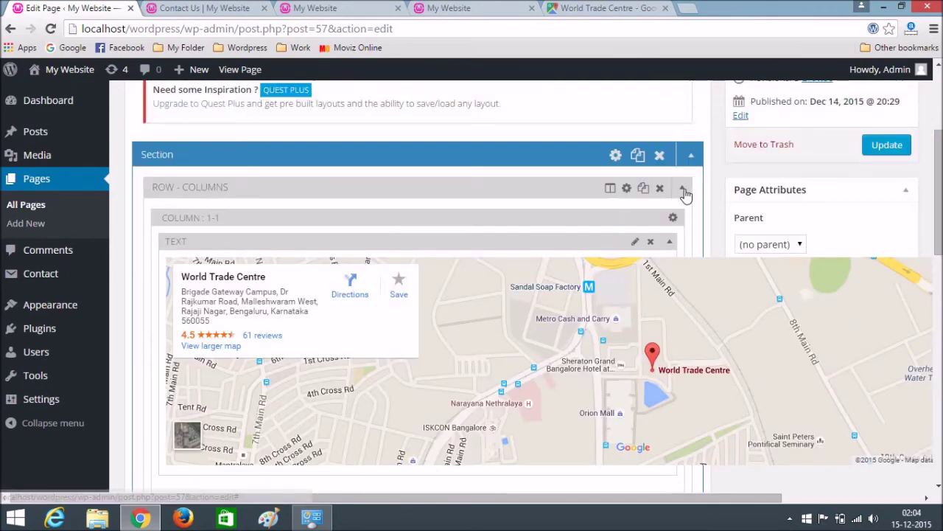
{"action": "left_click", "coordinate": [684, 189]}
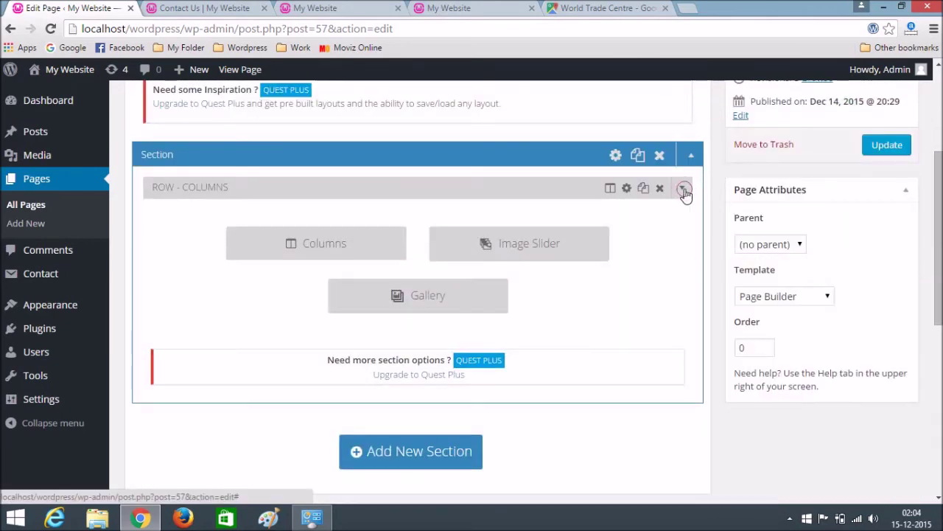
{"action": "left_click", "coordinate": [310, 250]}
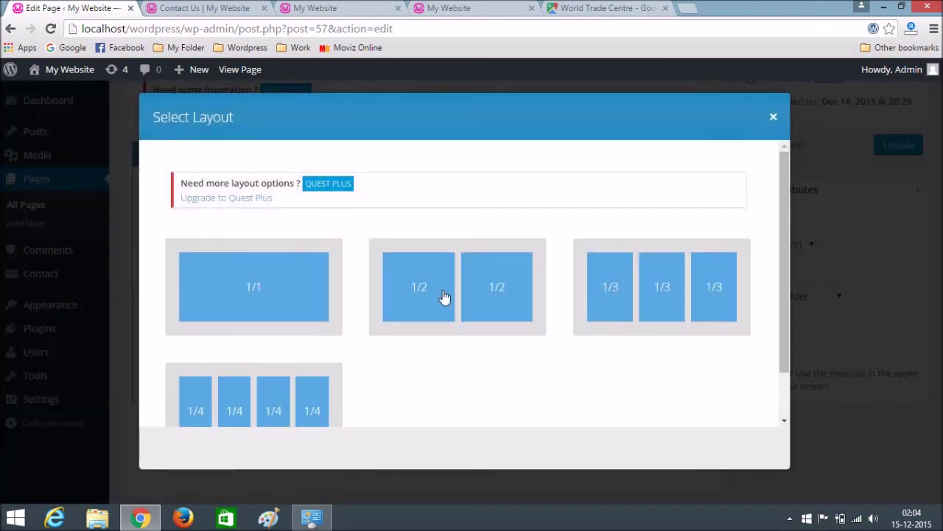
{"action": "left_click", "coordinate": [422, 293]}
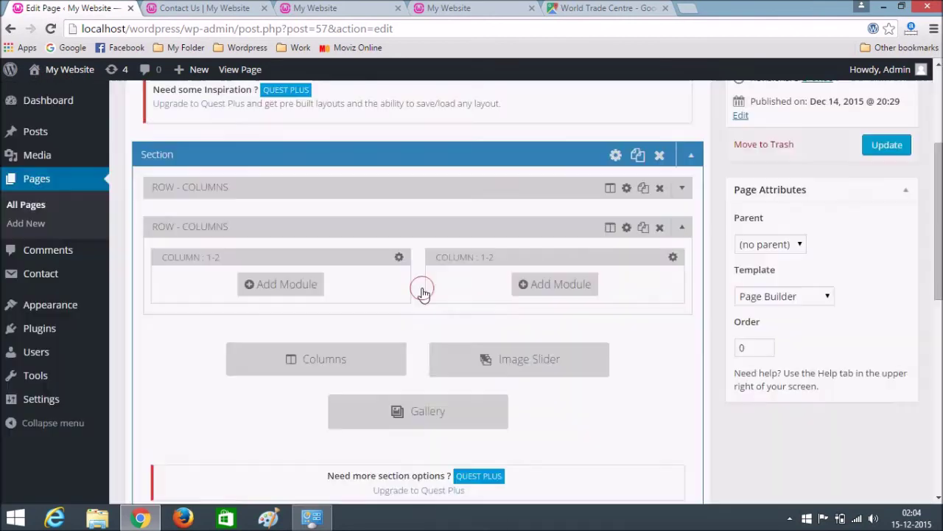
Add a text module to the second 1/2 column containing the shortcode [contact-form-7 id="61" title="Contact form 1"] and save it
{"action": "left_click", "coordinate": [558, 288]}
{"action": "left_click", "coordinate": [488, 186]}
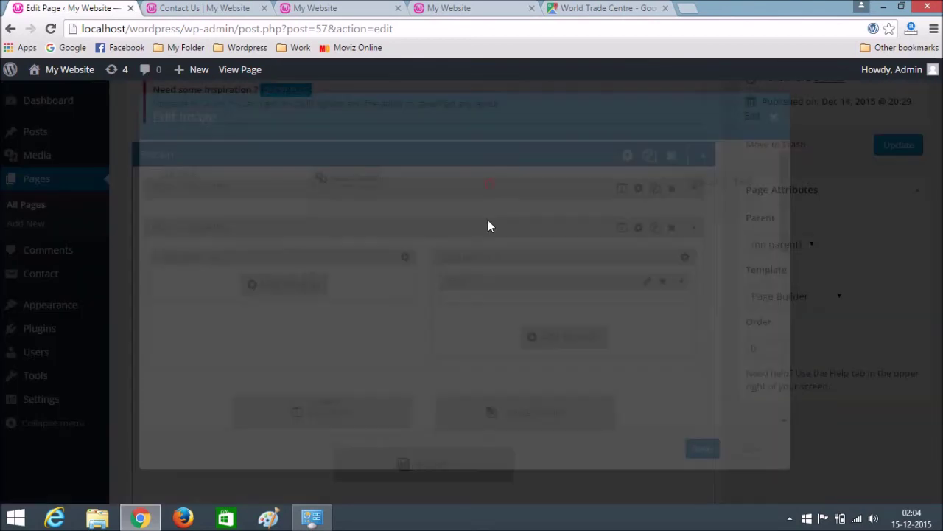
{"action": "left_click", "coordinate": [743, 182]}
{"action": "left_click", "coordinate": [517, 250]}
{"action": "key", "text": "ctrl+v"}
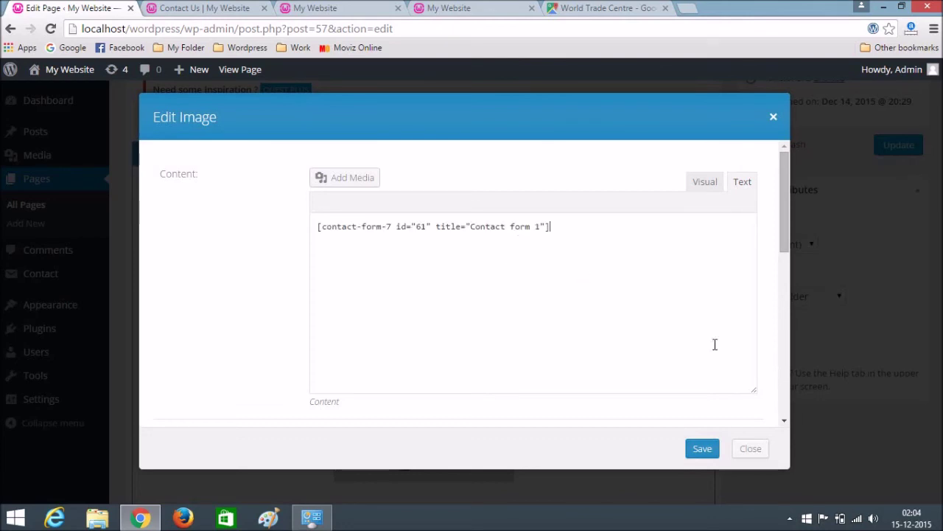
{"action": "left_click", "coordinate": [703, 449]}
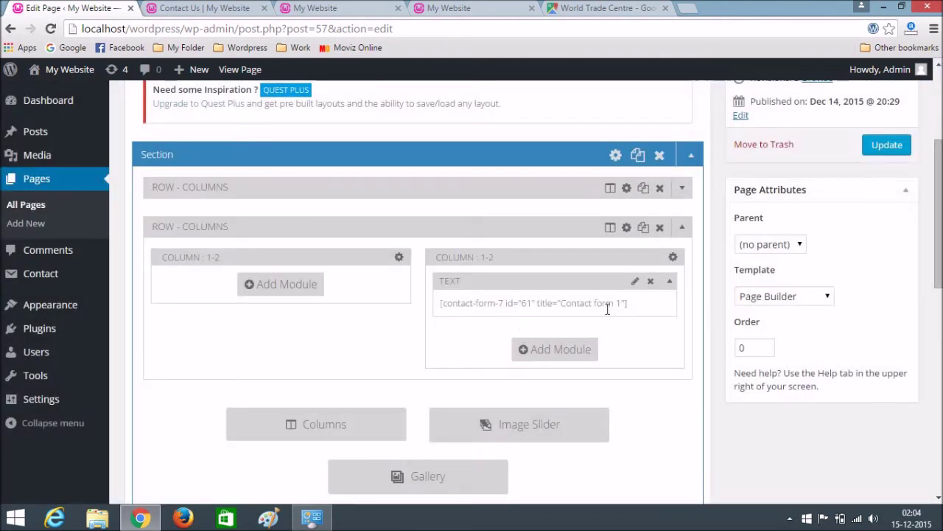
Add a text module to the first 1/2 column and show its content editor in visual mode
{"action": "left_click", "coordinate": [274, 292]}
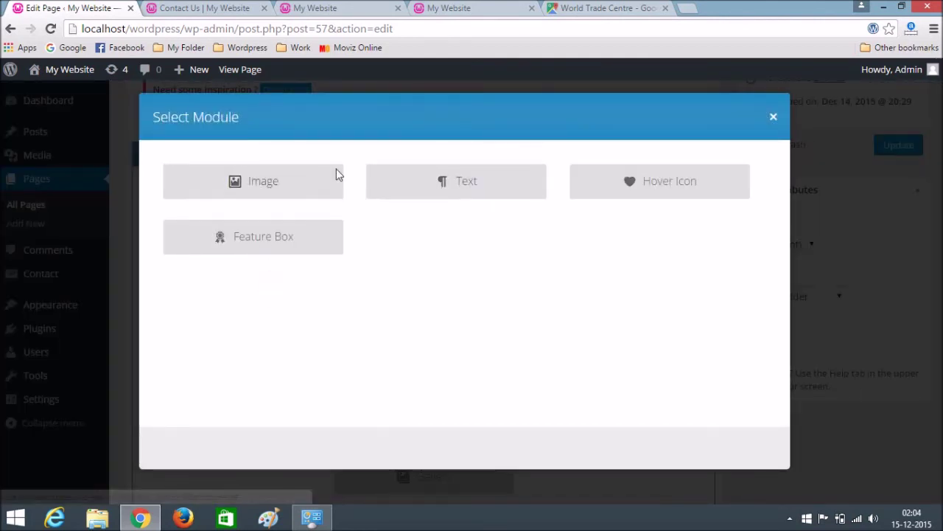
{"action": "left_click", "coordinate": [456, 190]}
{"action": "left_click", "coordinate": [356, 239]}
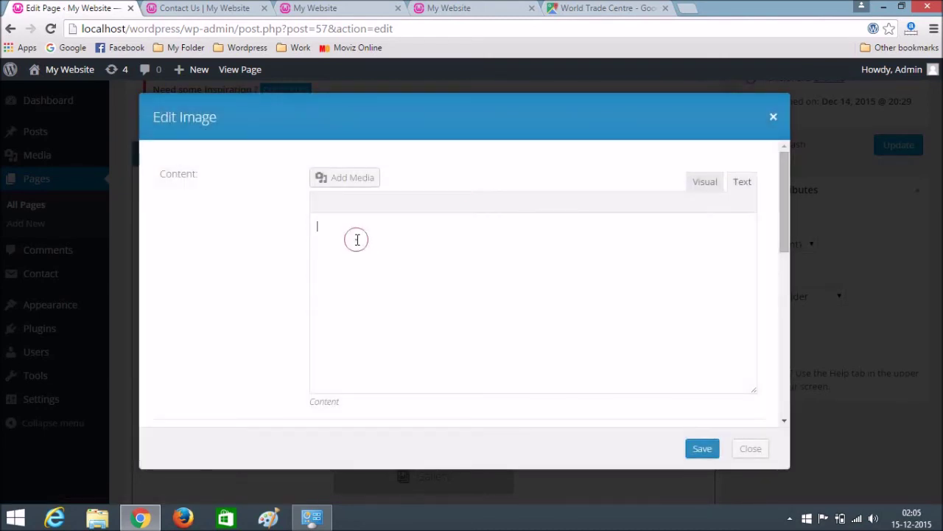
{"action": "left_click", "coordinate": [702, 183]}
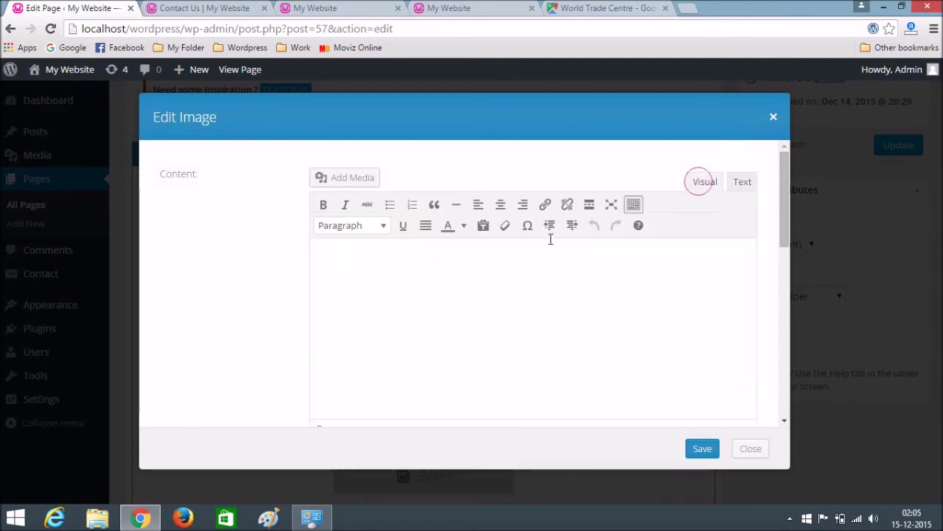
Copy the "Contact Us On" block with e-mail, phone and office lines from the sample site's Contact Us page into the new text module
{"action": "left_click", "coordinate": [471, 7]}
{"action": "scroll", "coordinate": [527, 223], "scroll_direction": "up", "scroll_amount": 15}
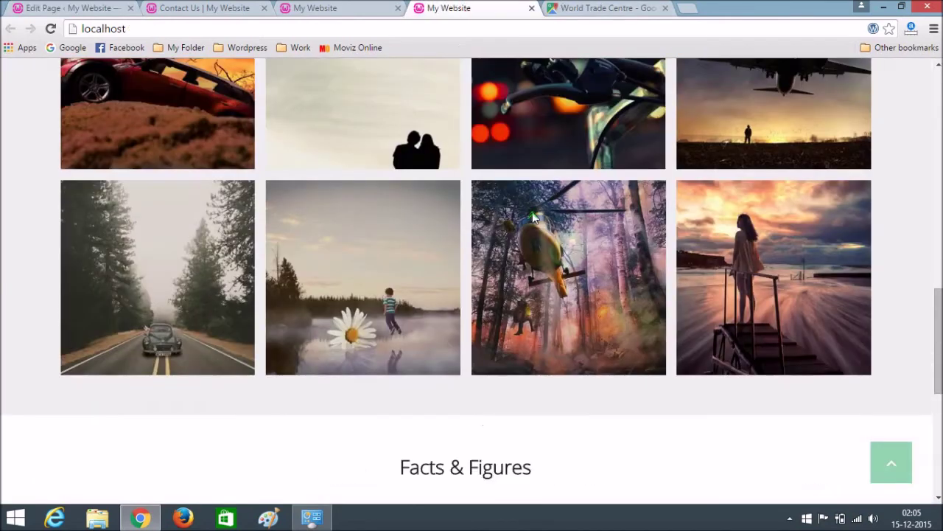
{"action": "left_click", "coordinate": [769, 86]}
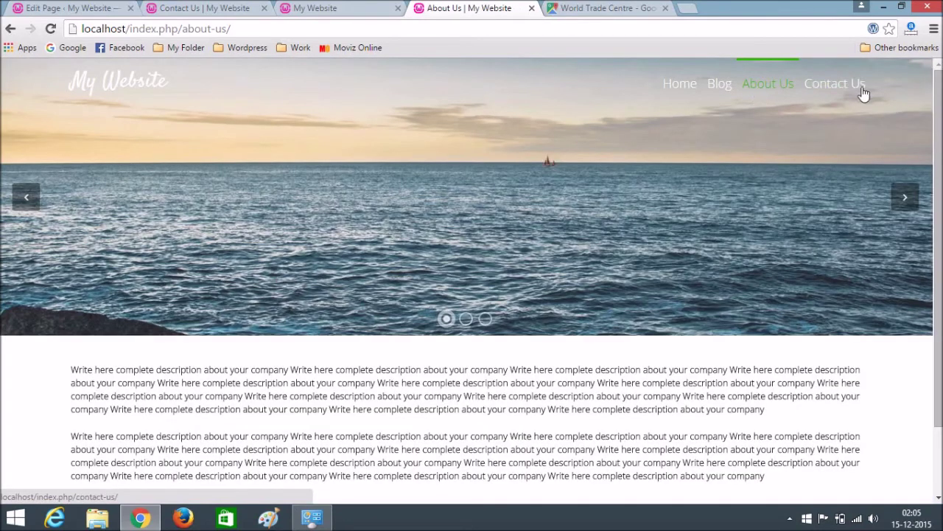
{"action": "left_click", "coordinate": [835, 85]}
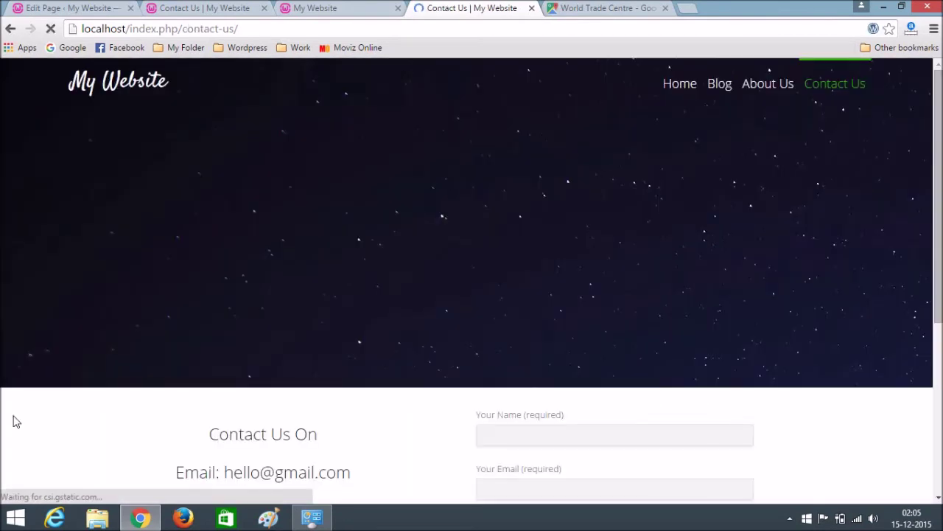
{"action": "scroll", "coordinate": [204, 426], "scroll_direction": "down", "scroll_amount": 3}
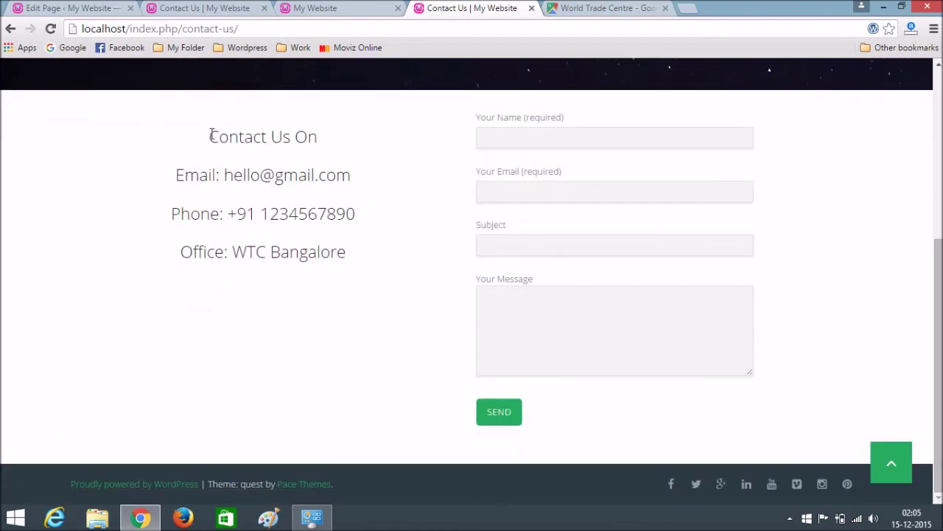
{"action": "left_click_drag", "start_coordinate": [209, 133], "coordinate": [351, 266]}
{"action": "key", "text": "ctrl+c"}
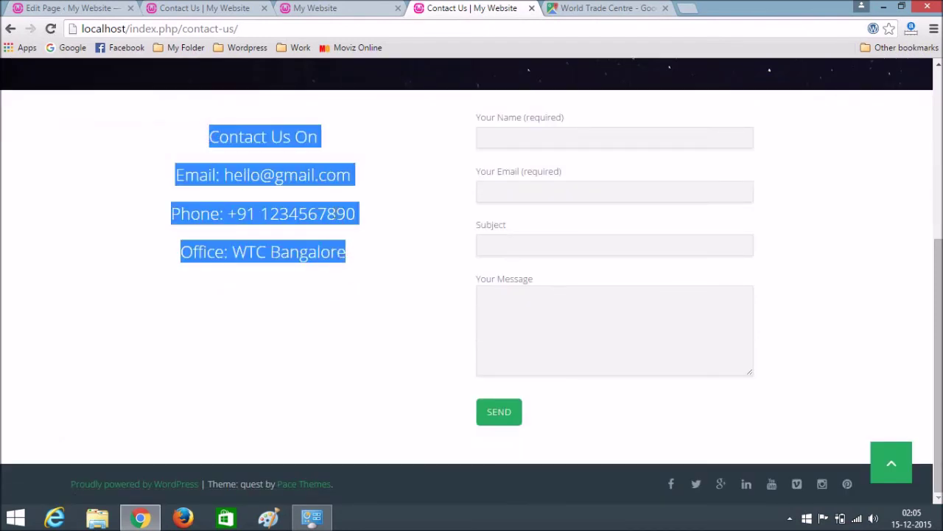
{"action": "left_click", "coordinate": [116, 6]}
{"action": "left_click", "coordinate": [352, 257]}
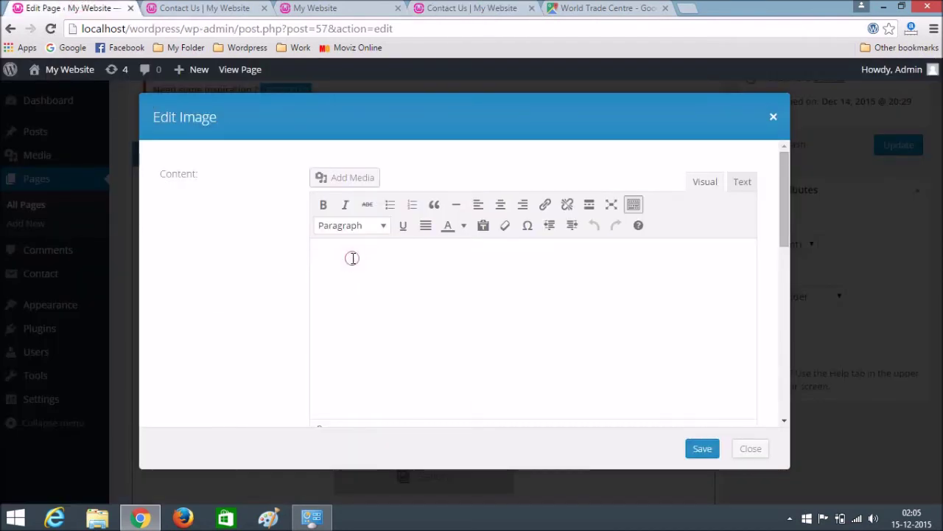
{"action": "key", "text": "ctrl+v"}
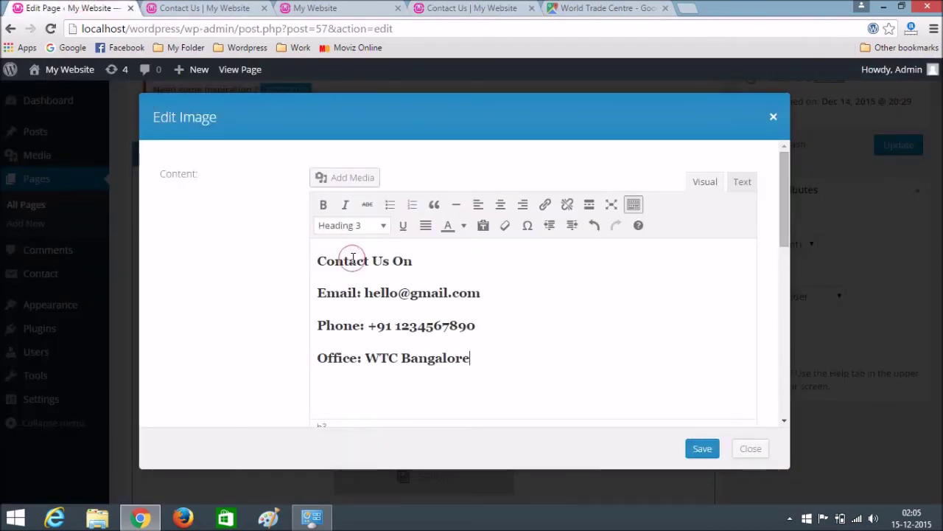
{"action": "left_click", "coordinate": [500, 206]}
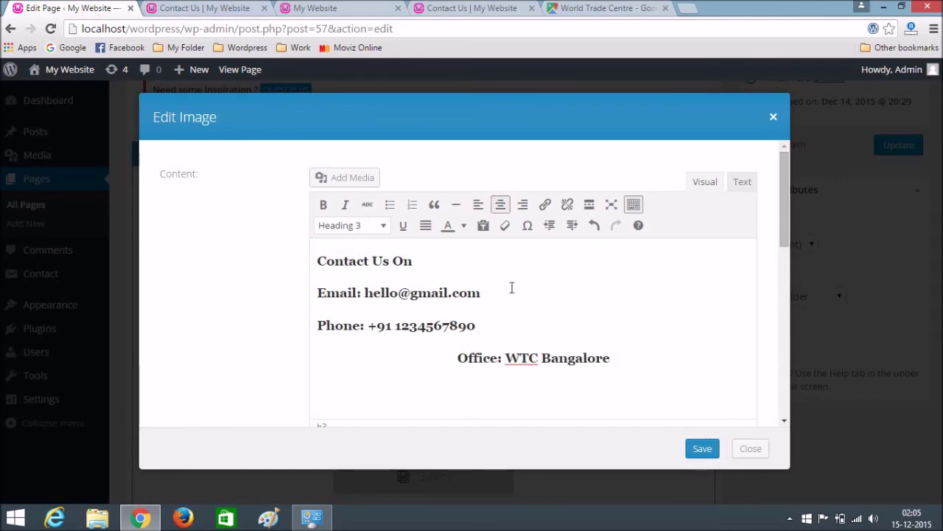
{"action": "key", "text": "BackSpace"}
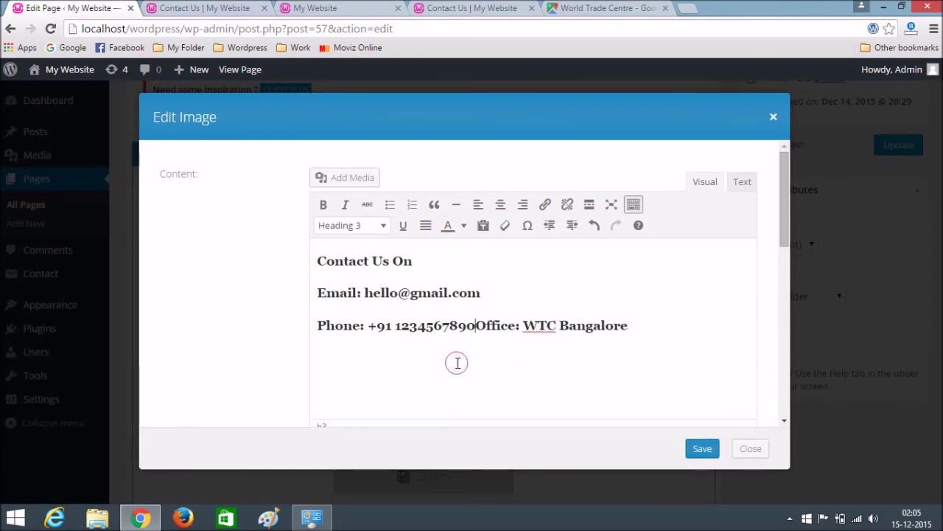
{"action": "key", "text": "Return"}
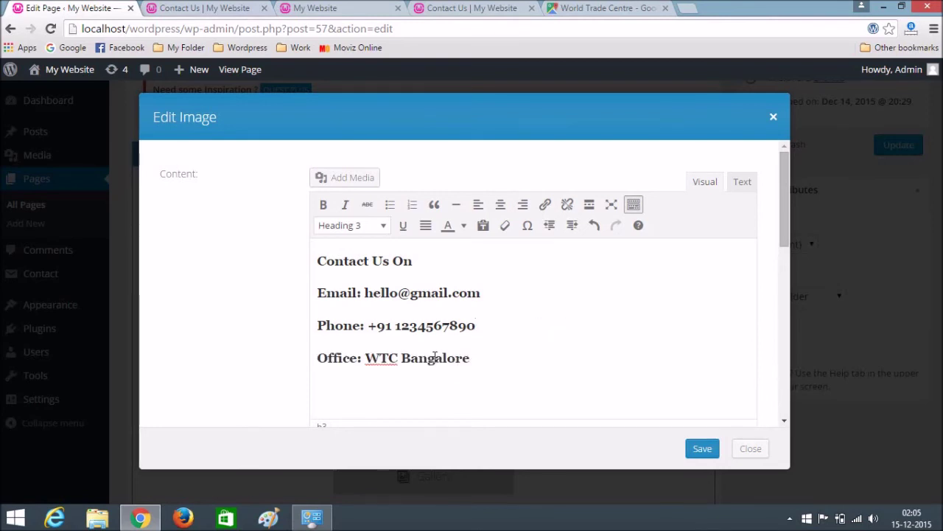
{"action": "left_click", "coordinate": [421, 381]}
Center all four contact lines in the text module and save the module
{"action": "left_click_drag", "start_coordinate": [317, 262], "coordinate": [497, 358]}
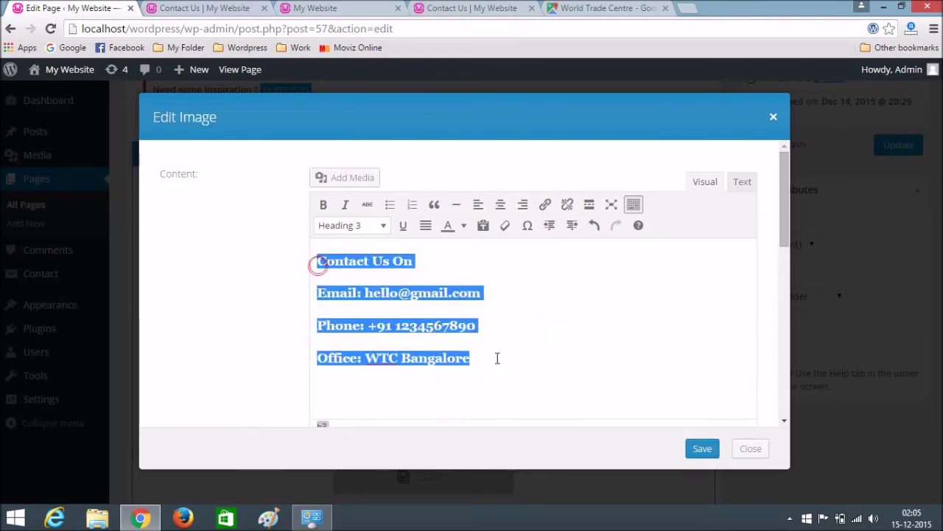
{"action": "left_click", "coordinate": [500, 204]}
{"action": "left_click", "coordinate": [424, 316]}
{"action": "left_click", "coordinate": [696, 450]}
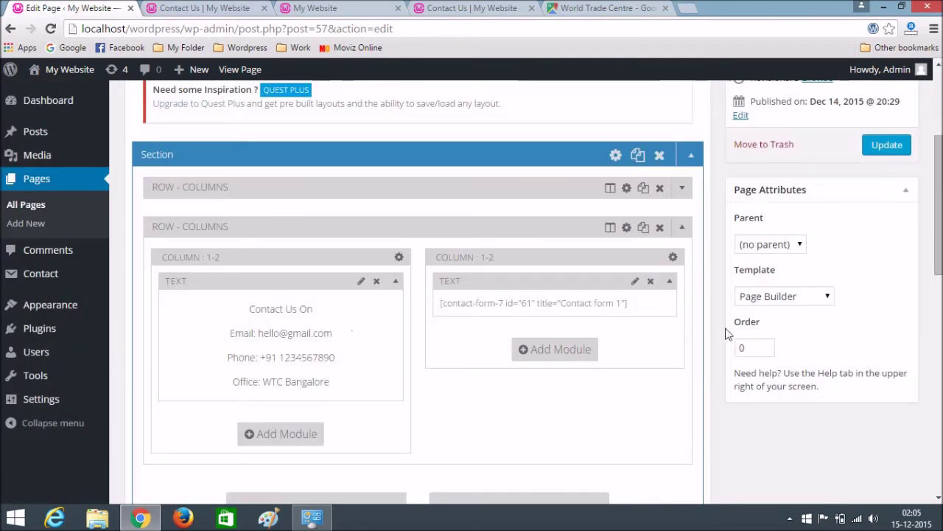
Update the Contact Us page and reload its live version at localhost/wordpress/contact-us/
{"action": "left_click", "coordinate": [887, 151]}
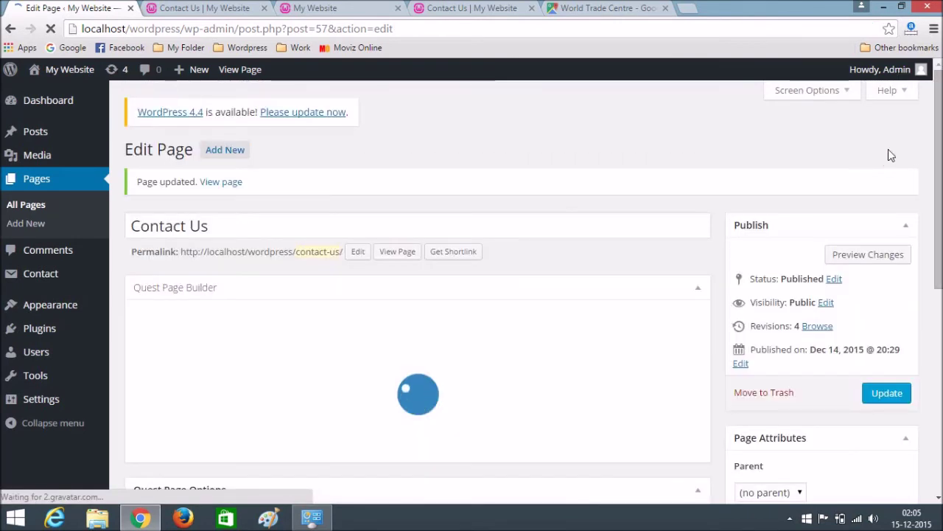
{"action": "left_click", "coordinate": [193, 10]}
{"action": "double_click", "coordinate": [153, 28]}
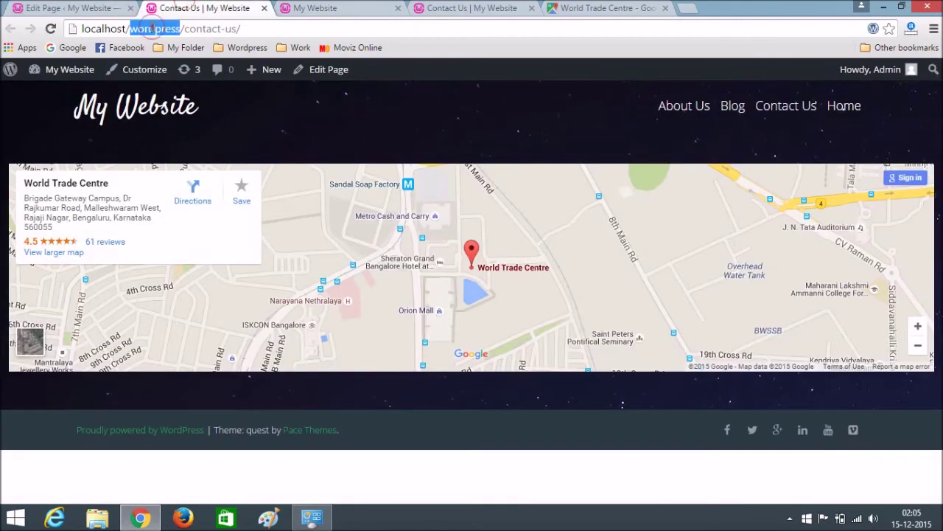
{"action": "left_click", "coordinate": [248, 23]}
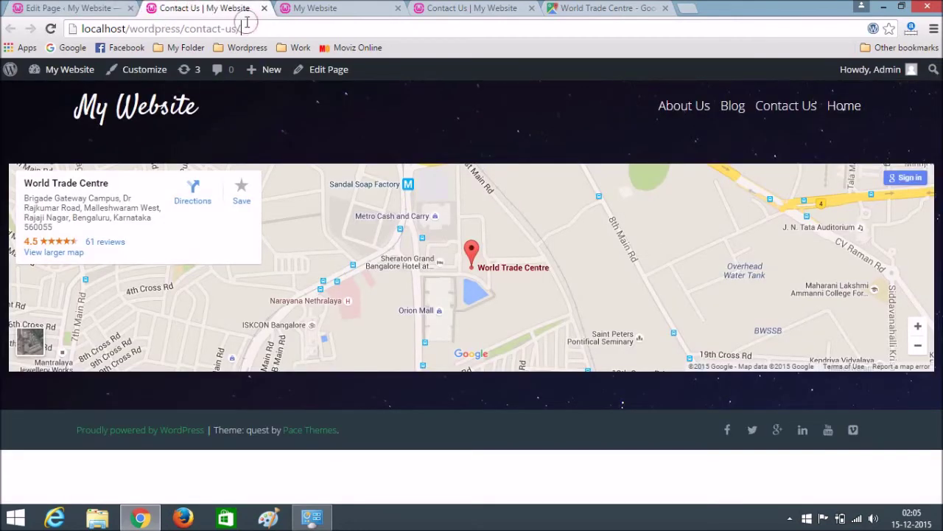
{"action": "key", "text": "Return"}
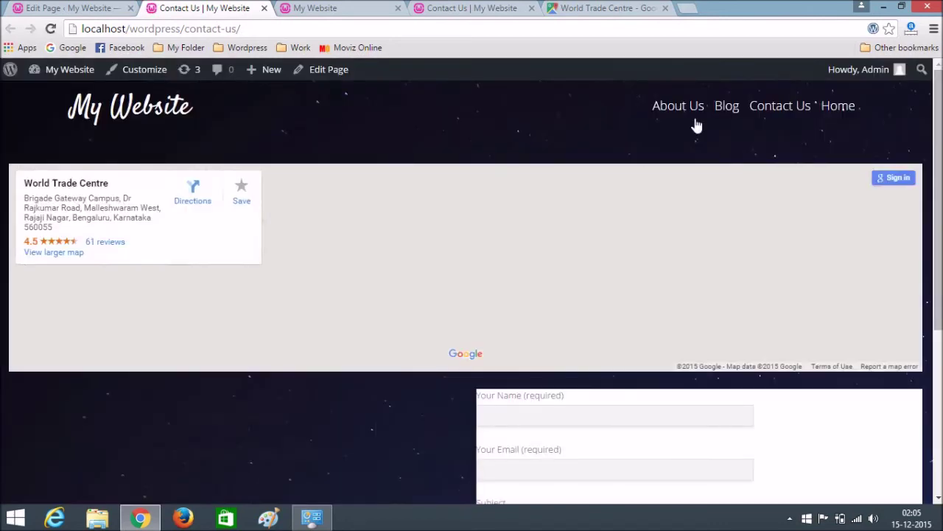
Examine the live Contact Us page's layout and the readability of the contact details against the section background
{"action": "scroll", "coordinate": [442, 216], "scroll_direction": "down", "scroll_amount": 4}
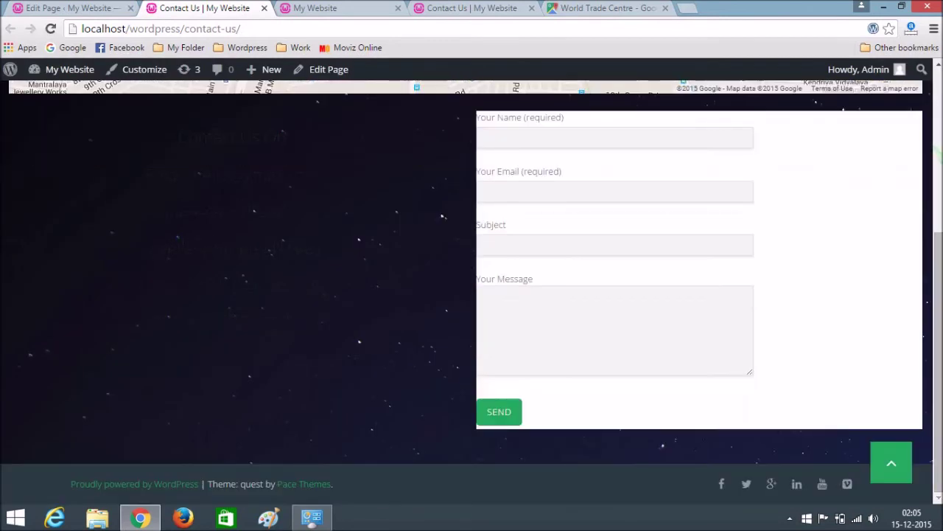
{"action": "scroll", "coordinate": [284, 254], "scroll_direction": "up", "scroll_amount": 2}
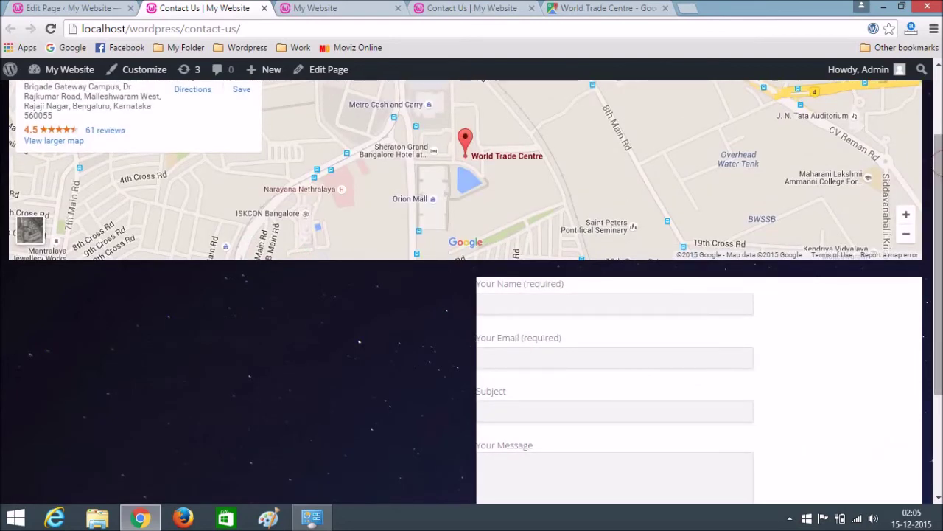
{"action": "scroll", "coordinate": [408, 479], "scroll_direction": "up", "scroll_amount": 1}
{"action": "scroll", "coordinate": [186, 374], "scroll_direction": "down", "scroll_amount": 2}
{"action": "left_click_drag", "start_coordinate": [176, 187], "coordinate": [344, 309]}
{"action": "left_click", "coordinate": [109, 226]}
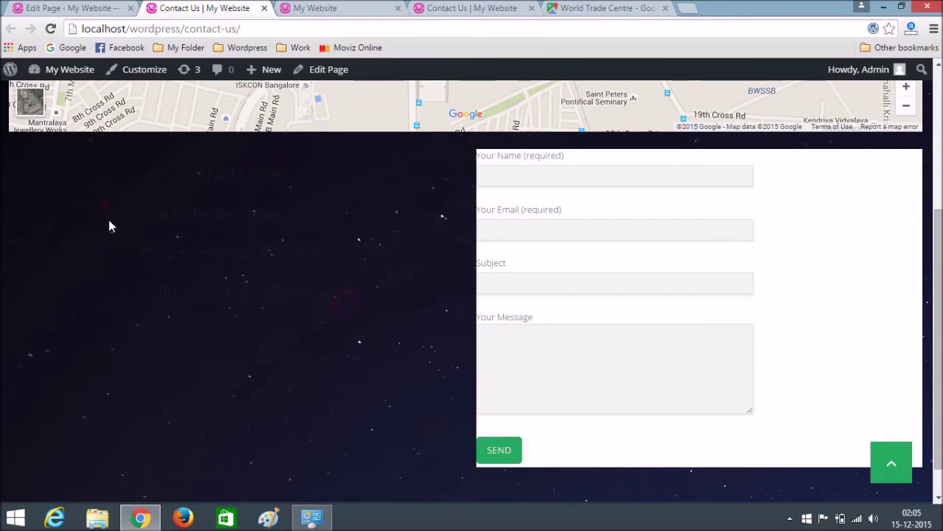
{"action": "left_click_drag", "start_coordinate": [165, 180], "coordinate": [337, 327]}
{"action": "left_click", "coordinate": [54, 248]}
Set the section's text color to white (#ffffff) in its settings, save the section and update the Contact Us page
{"action": "left_click", "coordinate": [32, 7]}
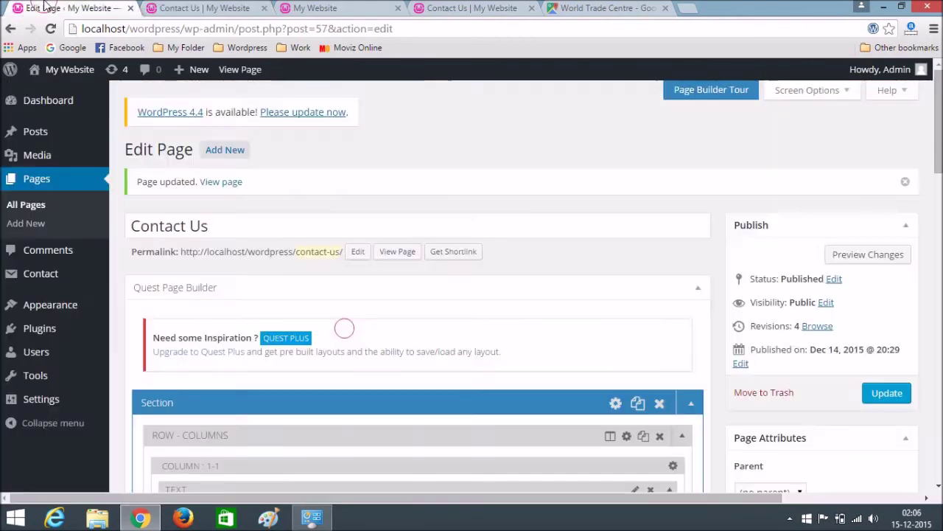
{"action": "scroll", "coordinate": [738, 383], "scroll_direction": "down", "scroll_amount": 3}
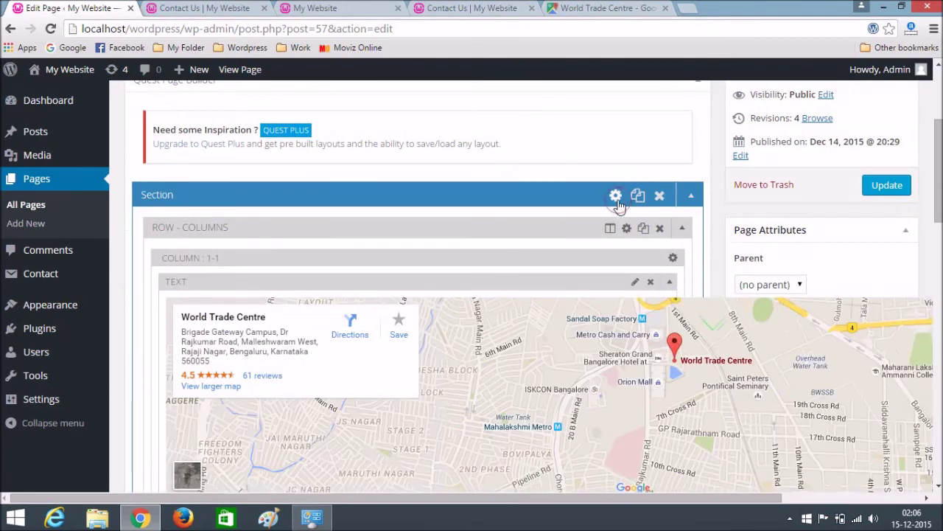
{"action": "left_click", "coordinate": [620, 205]}
{"action": "scroll", "coordinate": [226, 263], "scroll_direction": "down", "scroll_amount": 3}
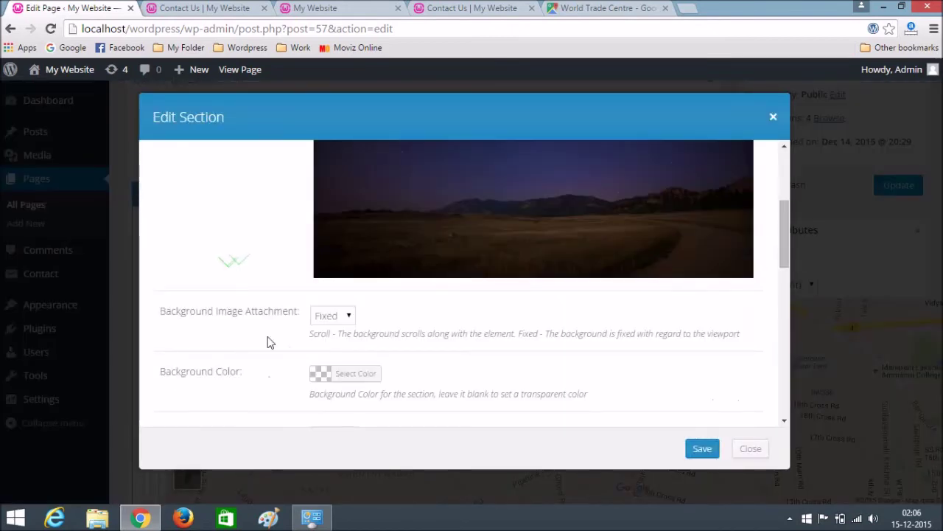
{"action": "scroll", "coordinate": [250, 325], "scroll_direction": "down", "scroll_amount": 2}
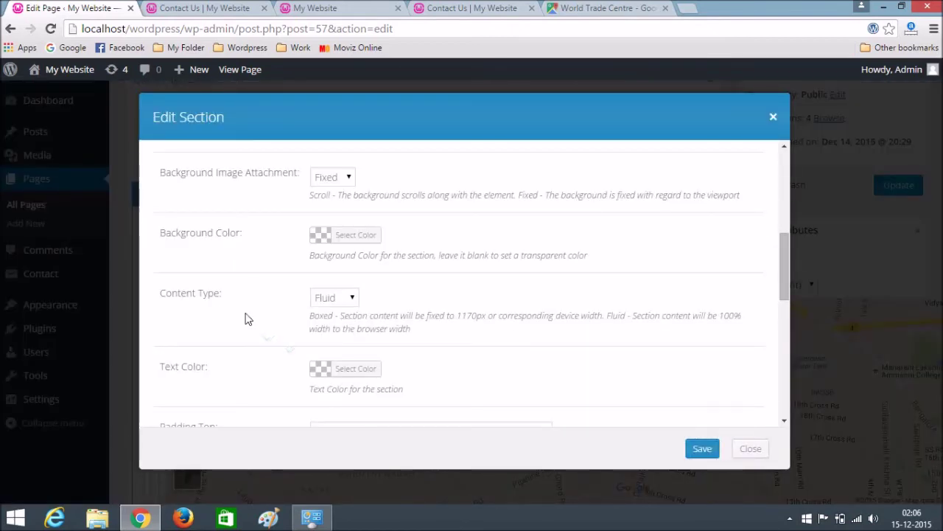
{"action": "left_click", "coordinate": [348, 370]}
{"action": "scroll", "coordinate": [288, 335], "scroll_direction": "down", "scroll_amount": 3}
{"action": "left_click", "coordinate": [341, 322]}
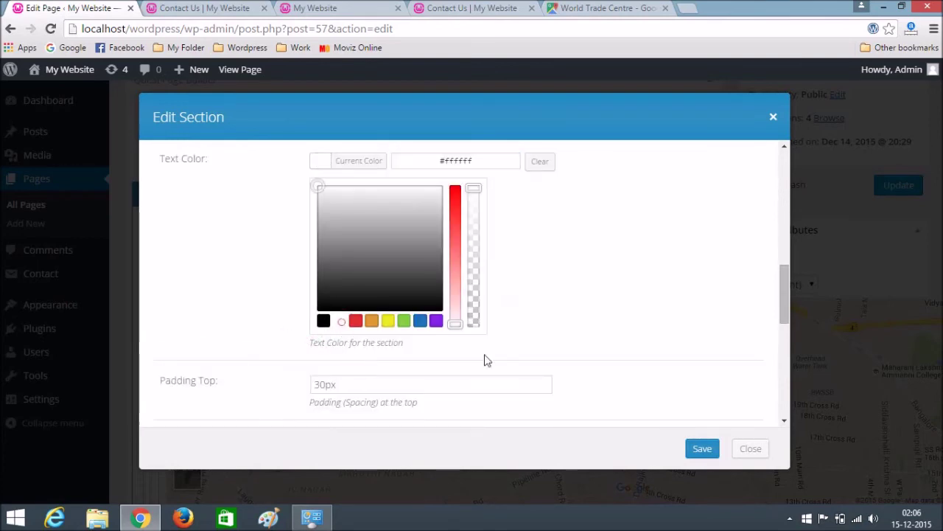
{"action": "left_click", "coordinate": [694, 451]}
{"action": "left_click", "coordinate": [883, 188]}
Reload the live Contact Us page and check the text color of the contact details and form labels
{"action": "left_click", "coordinate": [177, 7]}
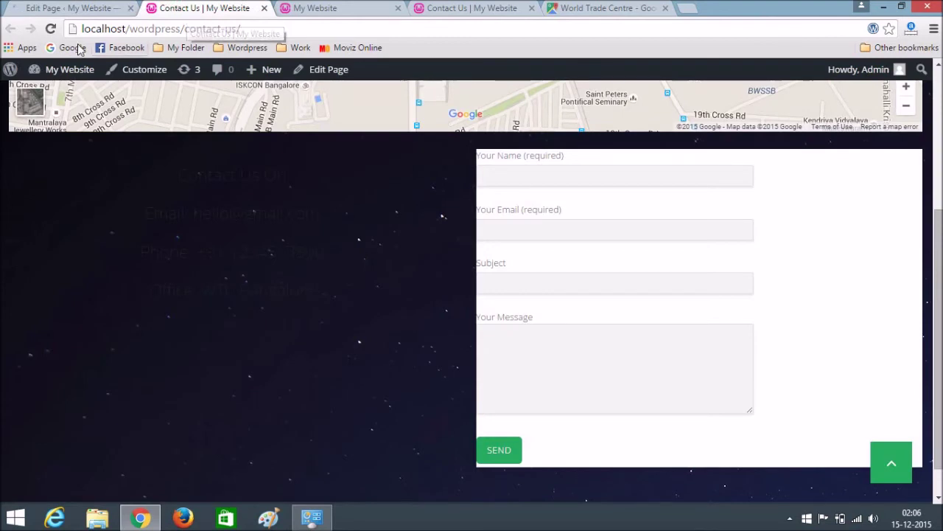
{"action": "left_click", "coordinate": [49, 29]}
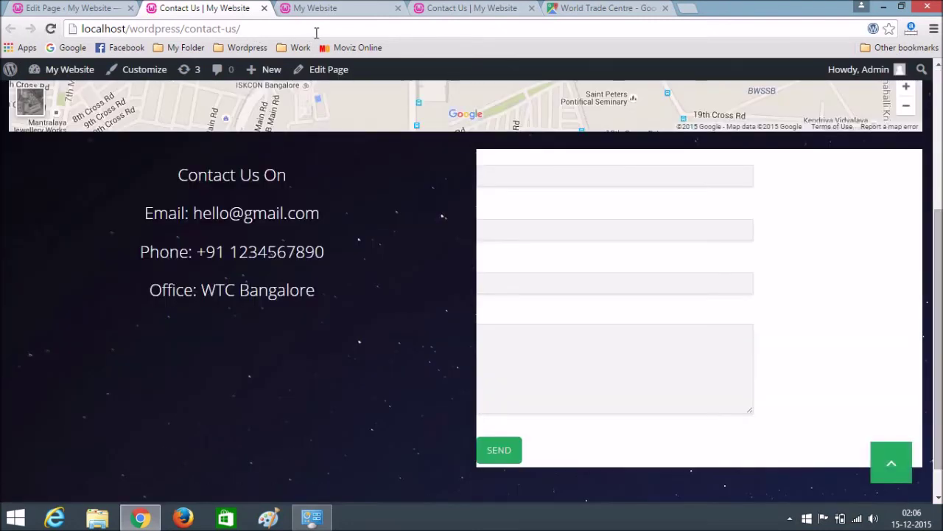
{"action": "left_click", "coordinate": [51, 30]}
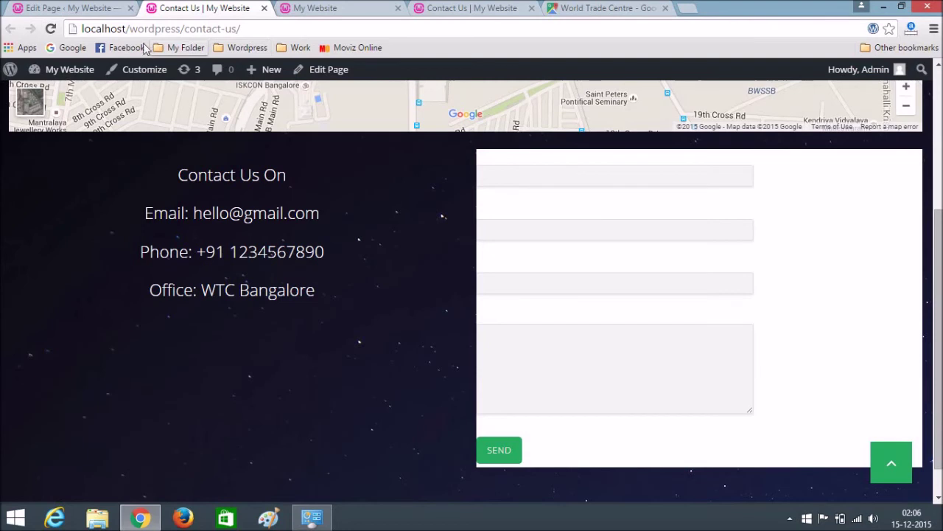
Return to the Contact Us page editor and add a new empty section below the existing one in the page builder
{"action": "left_click", "coordinate": [104, 7]}
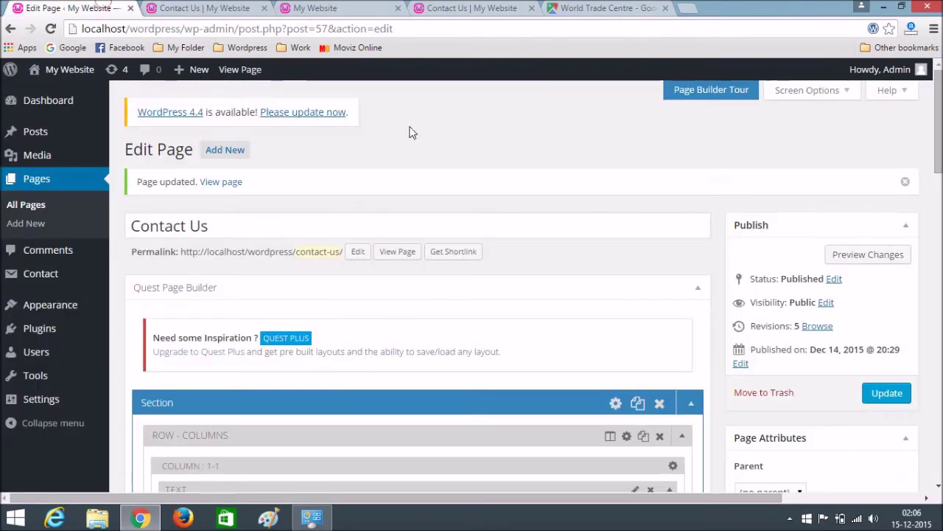
{"action": "scroll", "coordinate": [410, 133], "scroll_direction": "down", "scroll_amount": 4}
{"action": "scroll", "coordinate": [302, 113], "scroll_direction": "down", "scroll_amount": 2}
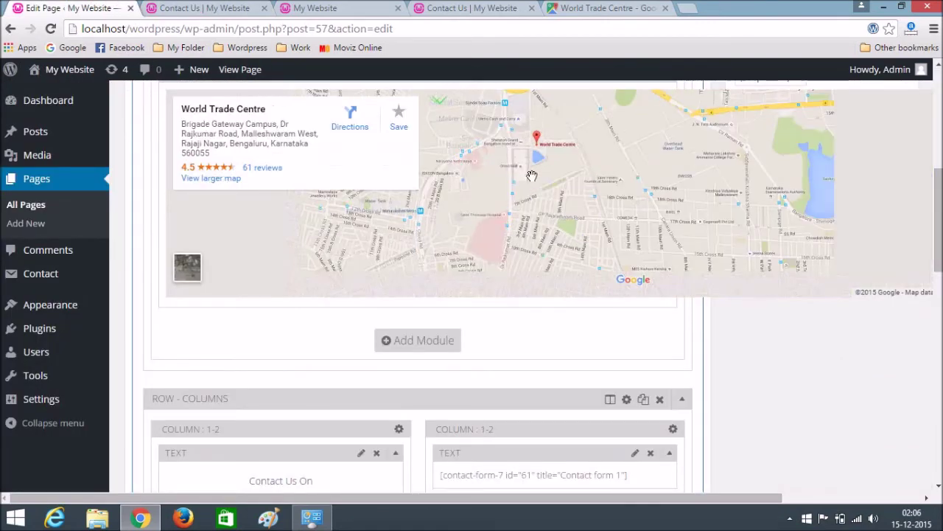
{"action": "scroll", "coordinate": [530, 177], "scroll_direction": "down", "scroll_amount": 3}
{"action": "scroll", "coordinate": [649, 269], "scroll_direction": "down", "scroll_amount": 2}
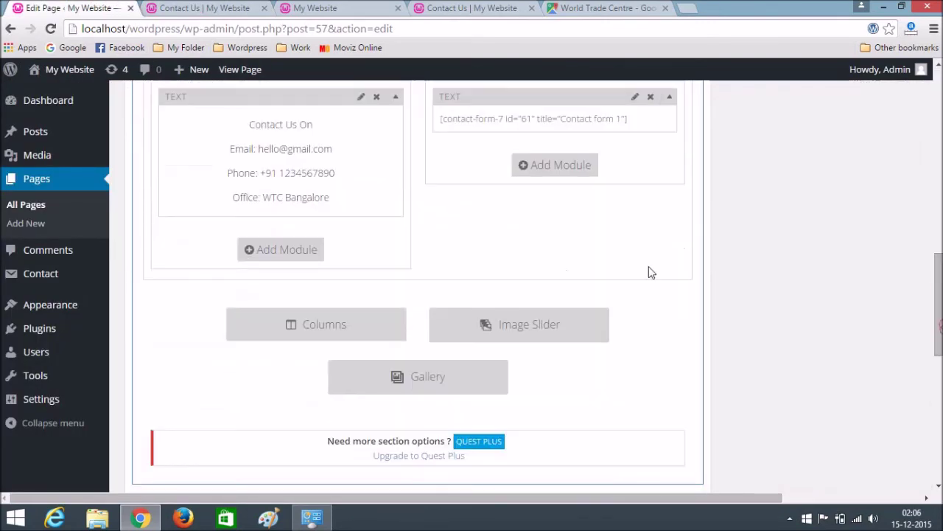
{"action": "scroll", "coordinate": [552, 271], "scroll_direction": "up", "scroll_amount": 3}
{"action": "scroll", "coordinate": [290, 274], "scroll_direction": "up", "scroll_amount": 2}
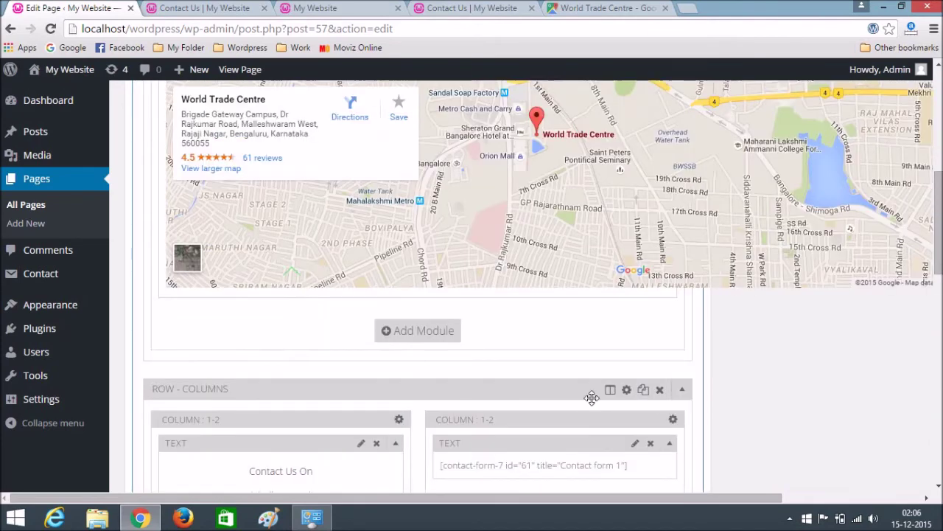
{"action": "scroll", "coordinate": [664, 398], "scroll_direction": "down", "scroll_amount": 2}
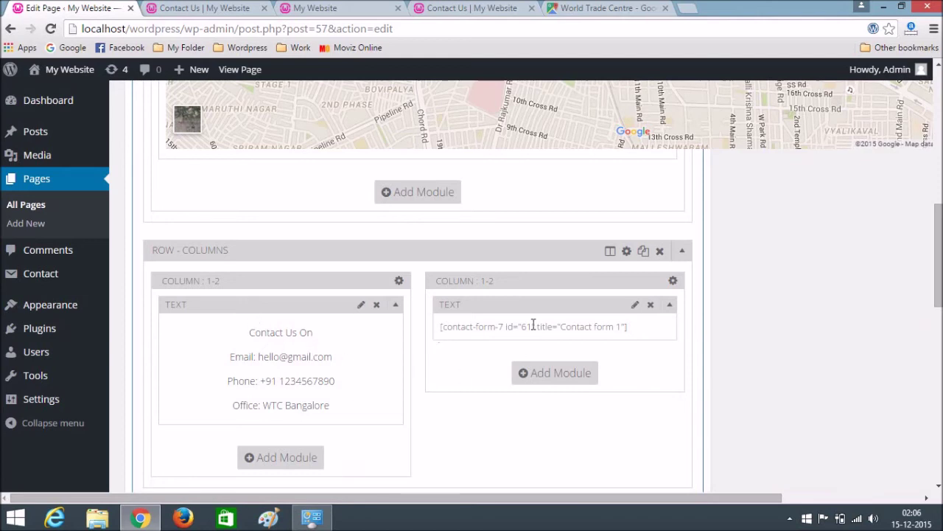
{"action": "scroll", "coordinate": [516, 332], "scroll_direction": "down", "scroll_amount": 3}
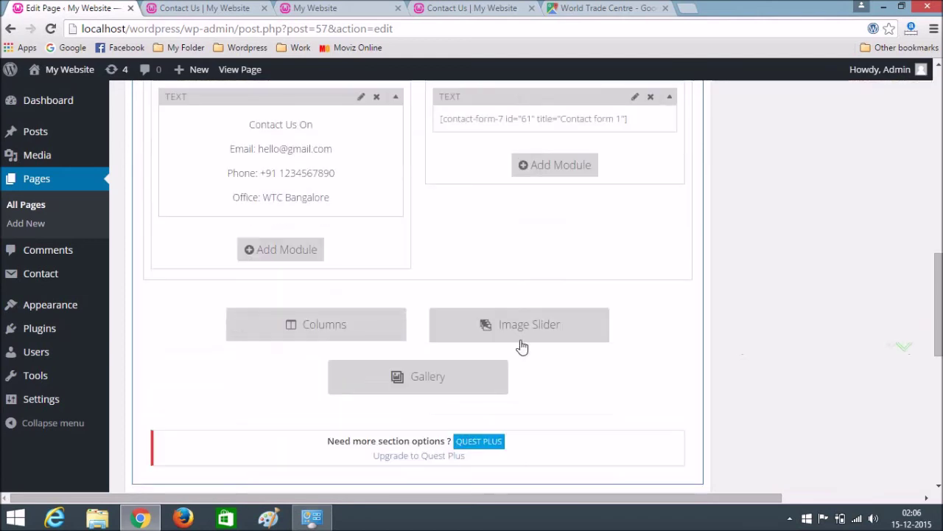
{"action": "scroll", "coordinate": [407, 375], "scroll_direction": "down", "scroll_amount": 1}
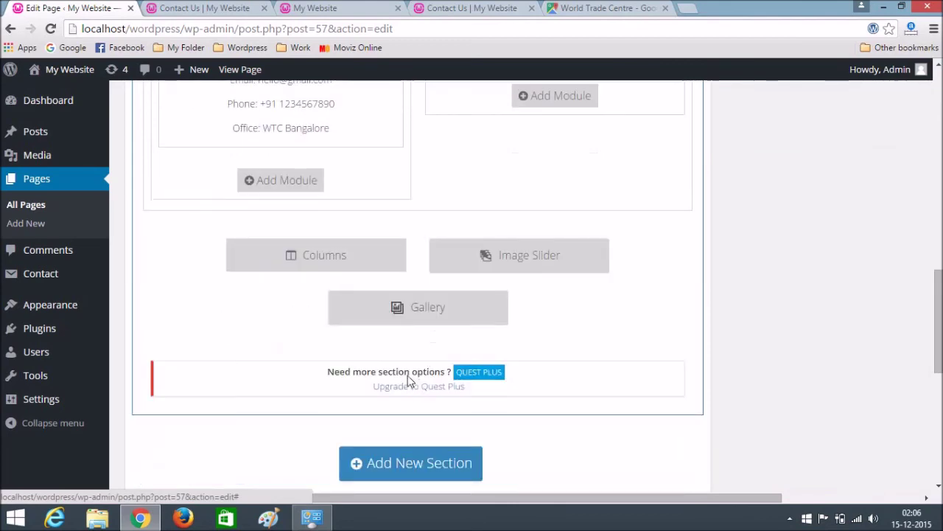
{"action": "scroll", "coordinate": [408, 375], "scroll_direction": "down", "scroll_amount": 1}
{"action": "left_click", "coordinate": [422, 402]}
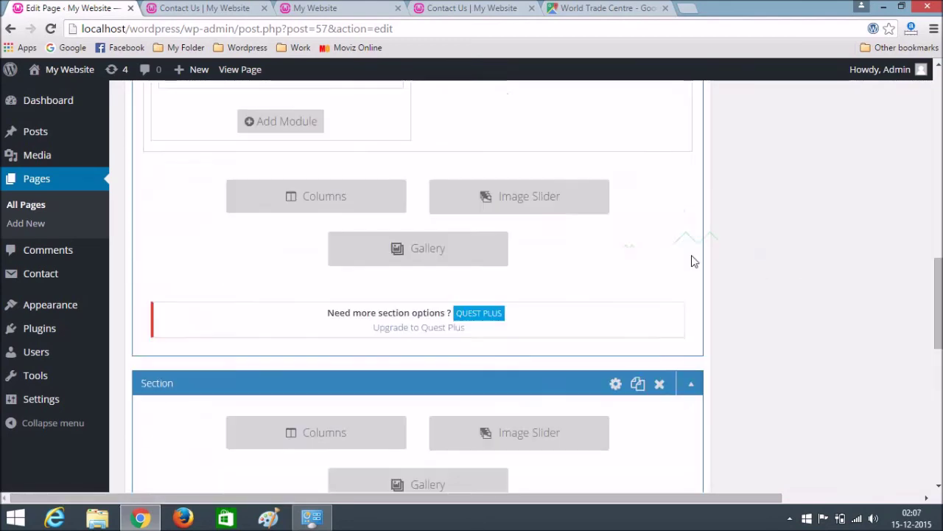
Add a two-column 1/2–1/2 row to the first section, below the contact details and form row
{"action": "scroll", "coordinate": [483, 214], "scroll_direction": "up", "scroll_amount": 2}
{"action": "scroll", "coordinate": [492, 176], "scroll_direction": "up", "scroll_amount": 1}
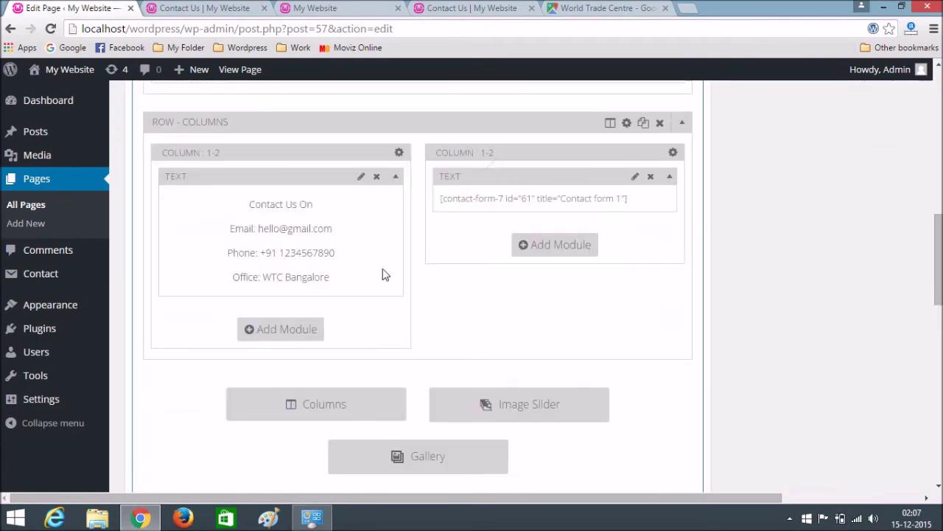
{"action": "scroll", "coordinate": [336, 263], "scroll_direction": "down", "scroll_amount": 4}
{"action": "left_click", "coordinate": [307, 137]}
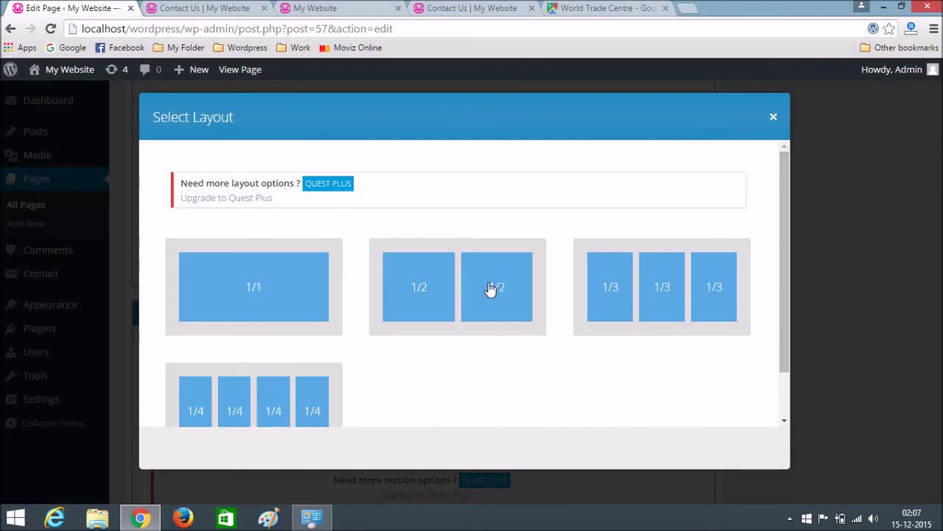
{"action": "left_click", "coordinate": [491, 288]}
Try to move the column holding the contact form down out of its row towards the new section
{"action": "scroll", "coordinate": [932, 302], "scroll_direction": "up", "scroll_amount": 4}
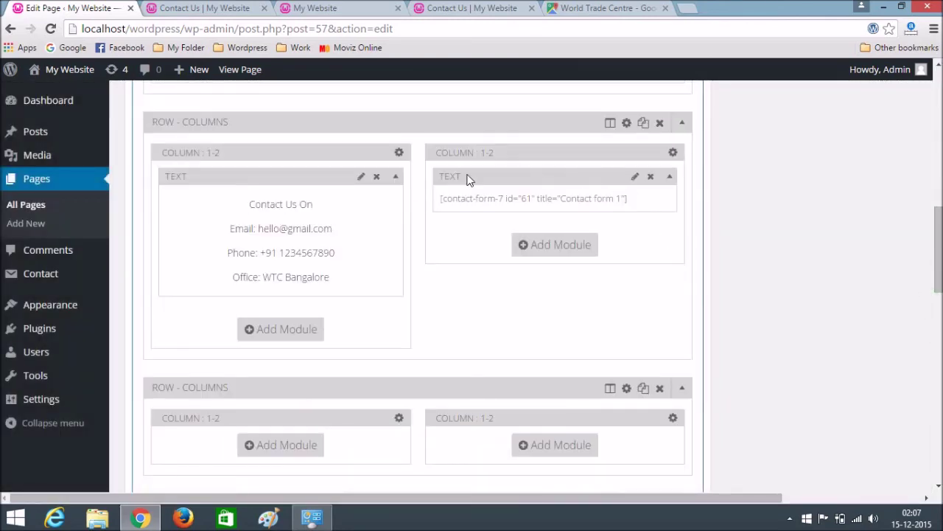
{"action": "left_click_drag", "start_coordinate": [463, 147], "coordinate": [508, 470]}
{"action": "left_click_drag", "start_coordinate": [494, 468], "coordinate": [491, 312]}
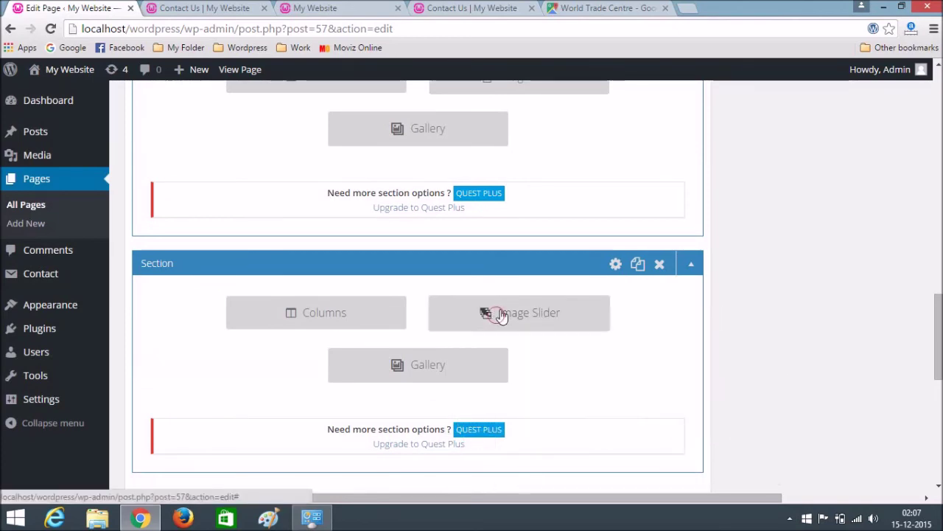
Remove the empty two-column row from the first section and confirm the removal
{"action": "scroll", "coordinate": [653, 347], "scroll_direction": "up", "scroll_amount": 4}
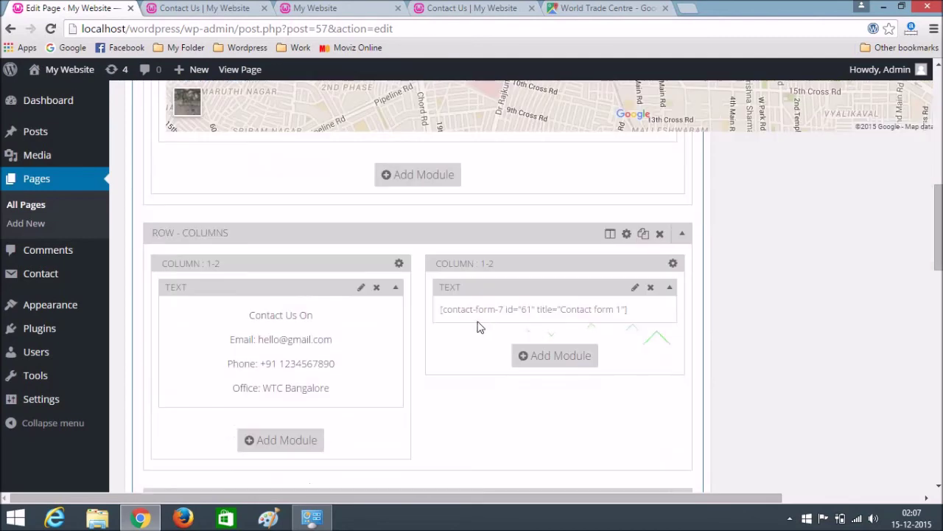
{"action": "scroll", "coordinate": [464, 321], "scroll_direction": "down", "scroll_amount": 2}
{"action": "scroll", "coordinate": [428, 321], "scroll_direction": "down", "scroll_amount": 5}
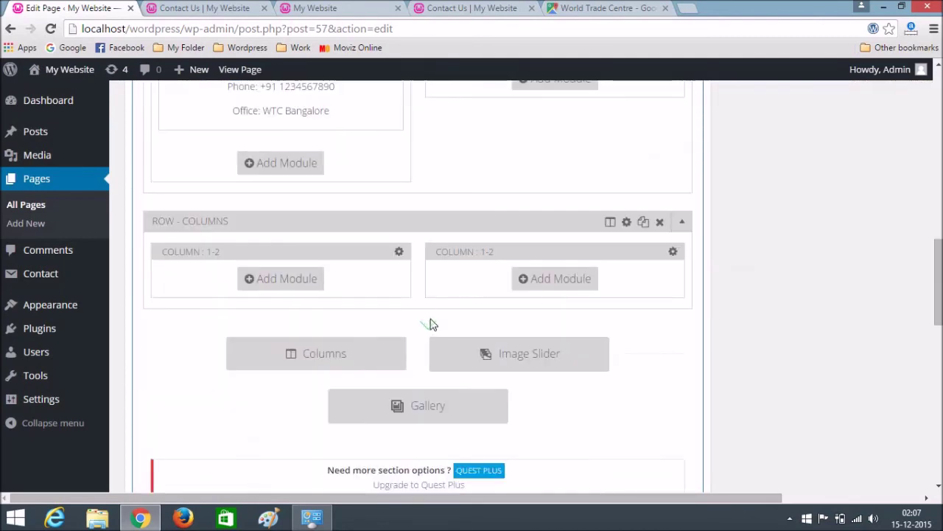
{"action": "scroll", "coordinate": [358, 274], "scroll_direction": "up", "scroll_amount": 2}
{"action": "scroll", "coordinate": [347, 277], "scroll_direction": "down", "scroll_amount": 2}
{"action": "scroll", "coordinate": [348, 276], "scroll_direction": "down", "scroll_amount": 3}
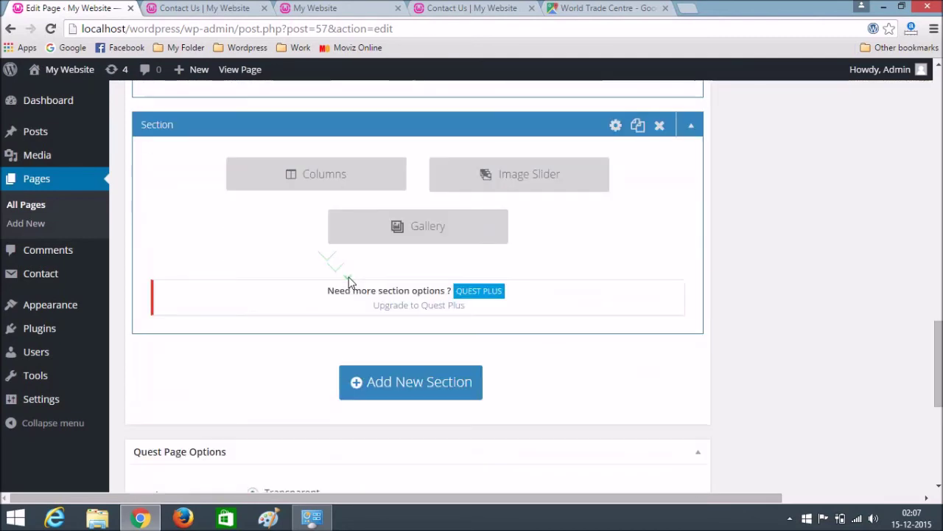
{"action": "scroll", "coordinate": [366, 279], "scroll_direction": "up", "scroll_amount": 6}
{"action": "scroll", "coordinate": [369, 284], "scroll_direction": "up", "scroll_amount": 2}
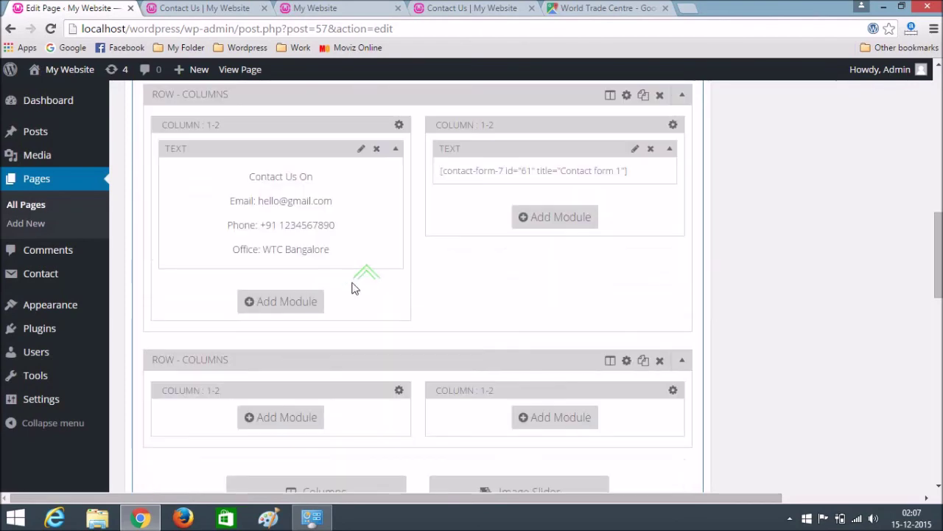
{"action": "scroll", "coordinate": [278, 277], "scroll_direction": "up", "scroll_amount": 2}
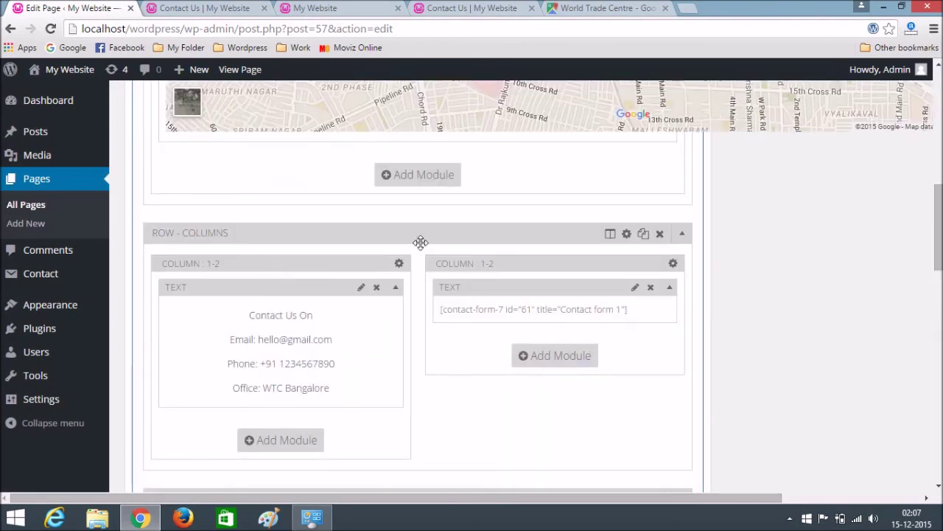
{"action": "scroll", "coordinate": [390, 278], "scroll_direction": "down", "scroll_amount": 3}
{"action": "scroll", "coordinate": [389, 278], "scroll_direction": "down", "scroll_amount": 1}
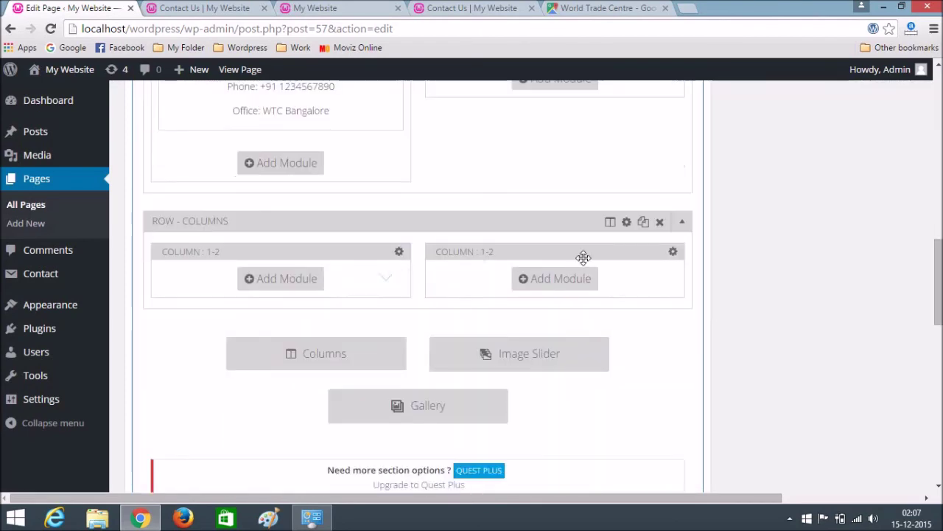
{"action": "left_click", "coordinate": [657, 222]}
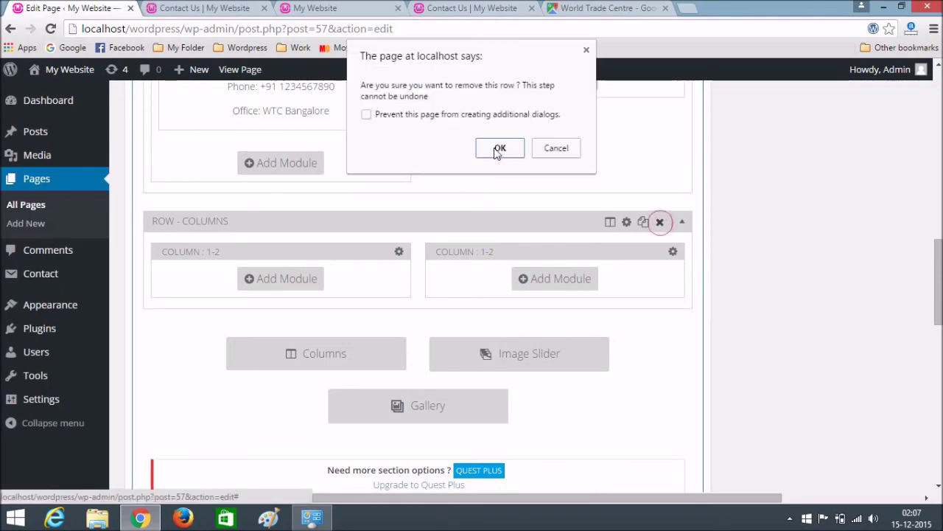
{"action": "left_click", "coordinate": [499, 147]}
Add a two-column 1/2–1/2 row to the new second section
{"action": "scroll", "coordinate": [442, 206], "scroll_direction": "down", "scroll_amount": 2}
{"action": "left_click", "coordinate": [314, 337]}
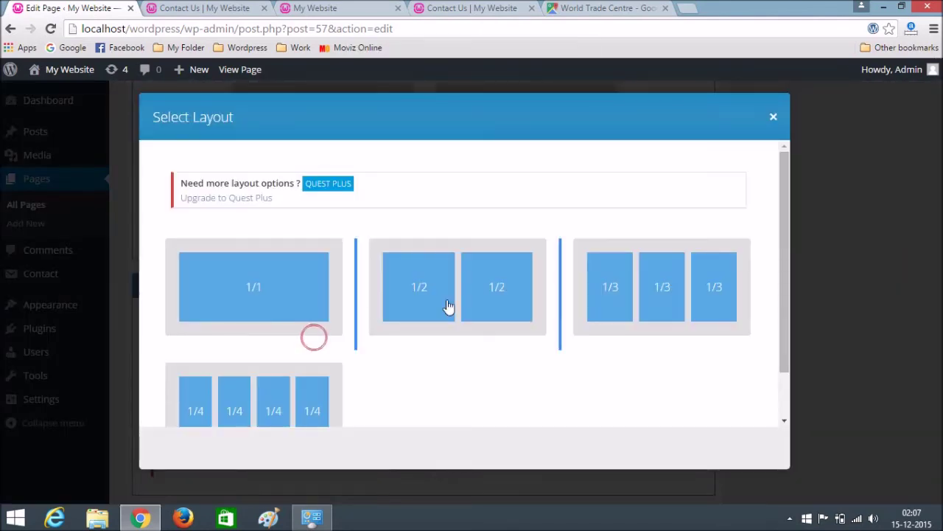
{"action": "left_click", "coordinate": [448, 305]}
{"action": "scroll", "coordinate": [442, 365], "scroll_direction": "down", "scroll_amount": 2}
{"action": "scroll", "coordinate": [568, 381], "scroll_direction": "up", "scroll_amount": 2}
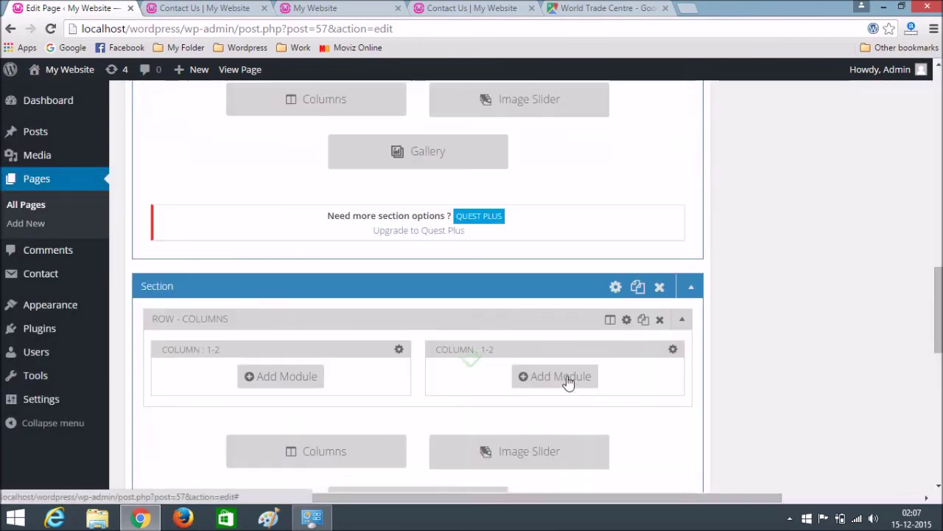
Add a Text module with the copied "Contact Us On" details, centred, to the new row's first column and save it
{"action": "scroll", "coordinate": [535, 274], "scroll_direction": "up", "scroll_amount": 3}
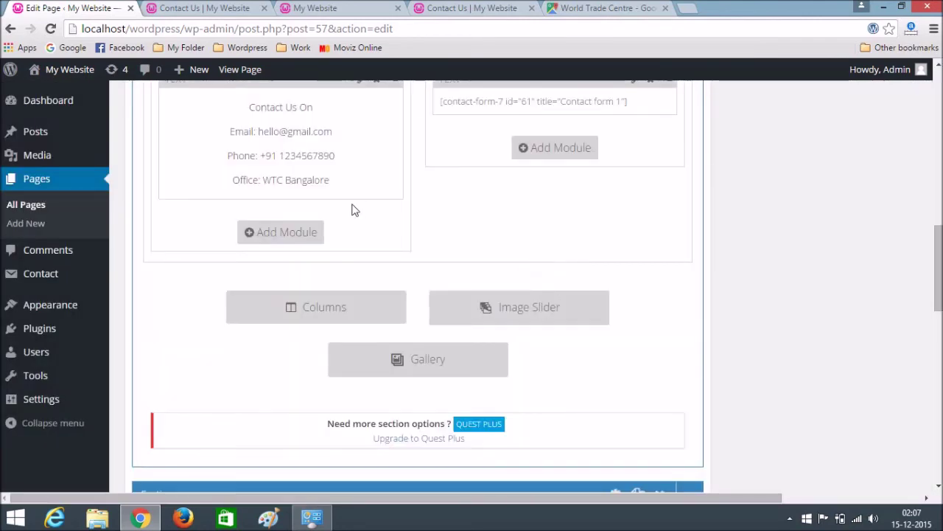
{"action": "scroll", "coordinate": [353, 210], "scroll_direction": "down", "scroll_amount": 4}
{"action": "left_click", "coordinate": [275, 306]}
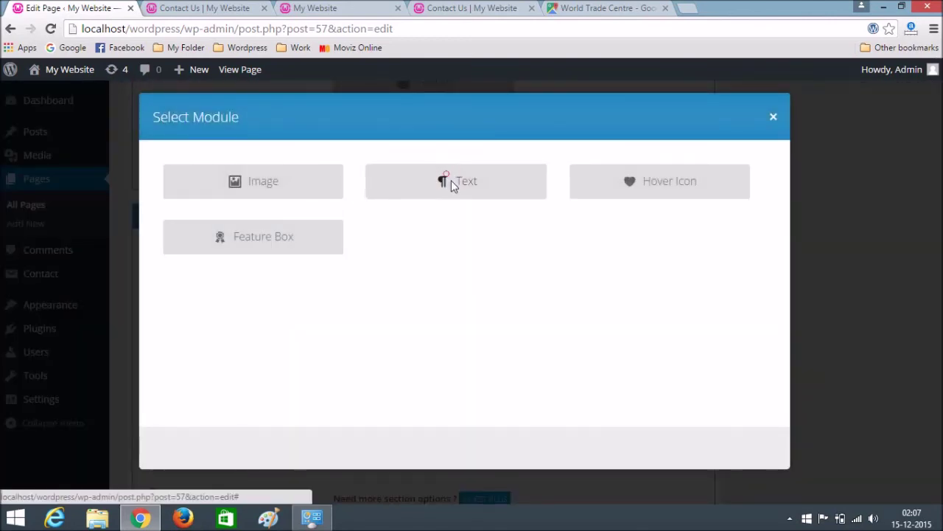
{"action": "left_click", "coordinate": [451, 183]}
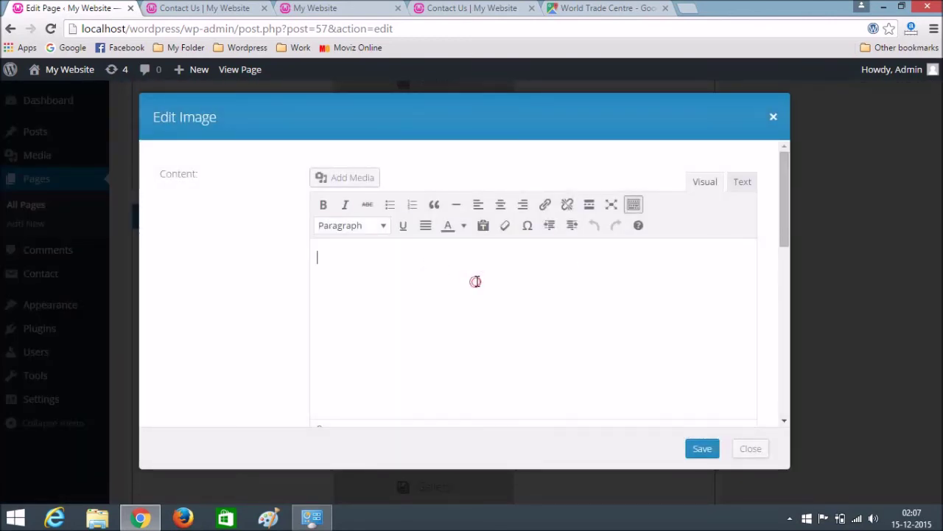
{"action": "key", "text": "ctrl+v"}
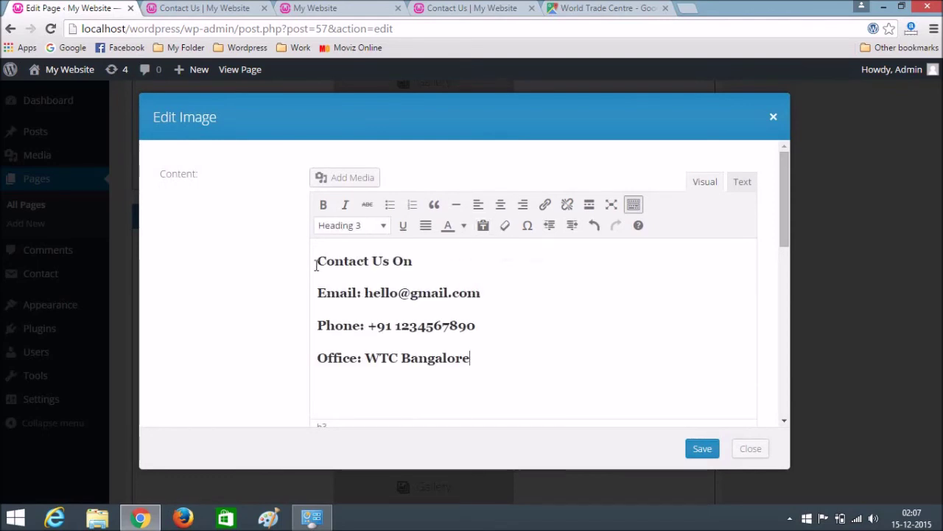
{"action": "left_click_drag", "start_coordinate": [343, 280], "coordinate": [523, 361]}
{"action": "left_click", "coordinate": [500, 204]}
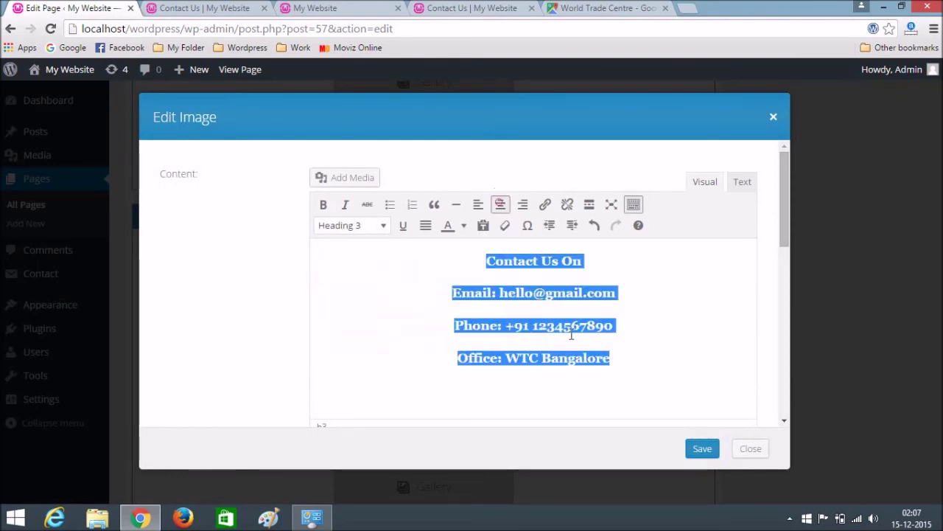
{"action": "left_click", "coordinate": [704, 450]}
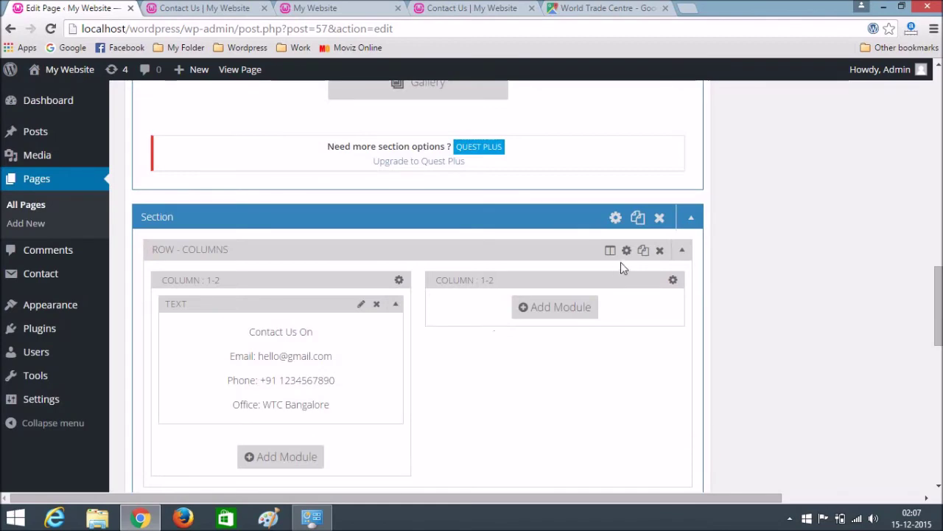
Copy the shortcode [contact-form-7 id="61" title="Contact form 1"] from the first section's form text module and close the editor without changes
{"action": "scroll", "coordinate": [494, 336], "scroll_direction": "up", "scroll_amount": 3}
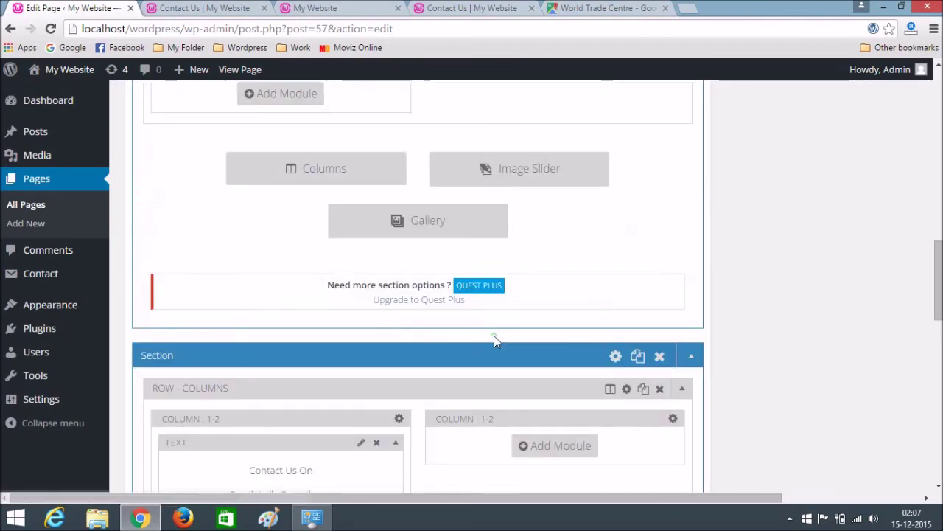
{"action": "scroll", "coordinate": [527, 288], "scroll_direction": "up", "scroll_amount": 2}
{"action": "left_click", "coordinate": [634, 151]}
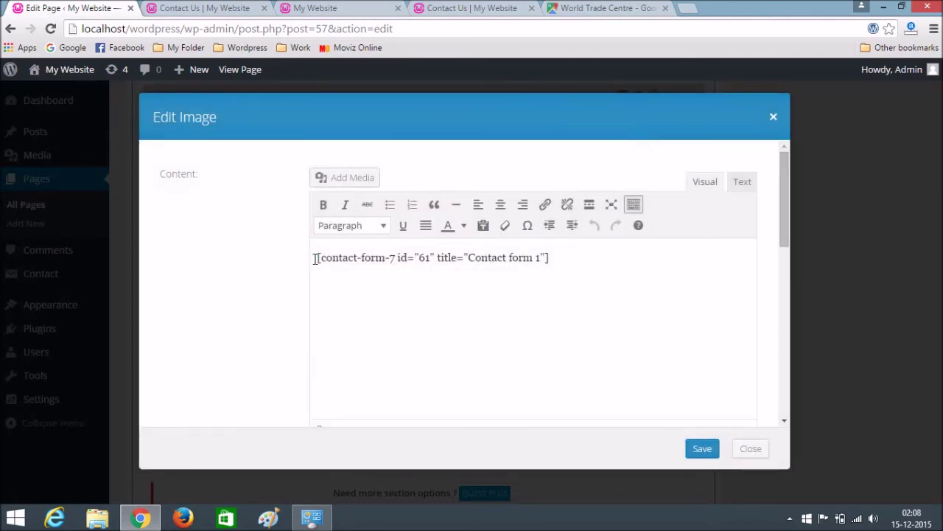
{"action": "left_click_drag", "start_coordinate": [313, 258], "coordinate": [563, 263]}
{"action": "key", "text": "ctrl+c"}
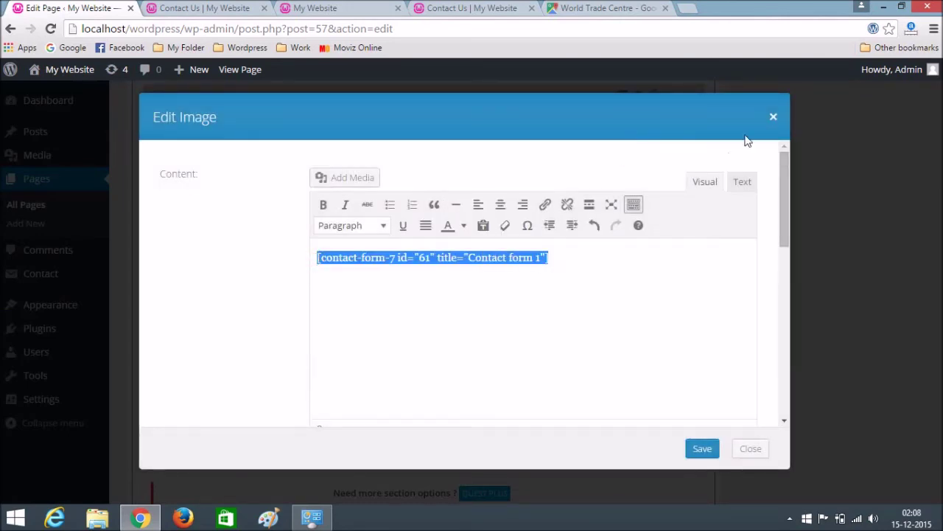
{"action": "left_click", "coordinate": [771, 117]}
Add a Text module containing [contact-form-7 id="61" title="Contact form 1"] to the new row's second column and save it
{"action": "scroll", "coordinate": [524, 302], "scroll_direction": "down", "scroll_amount": 5}
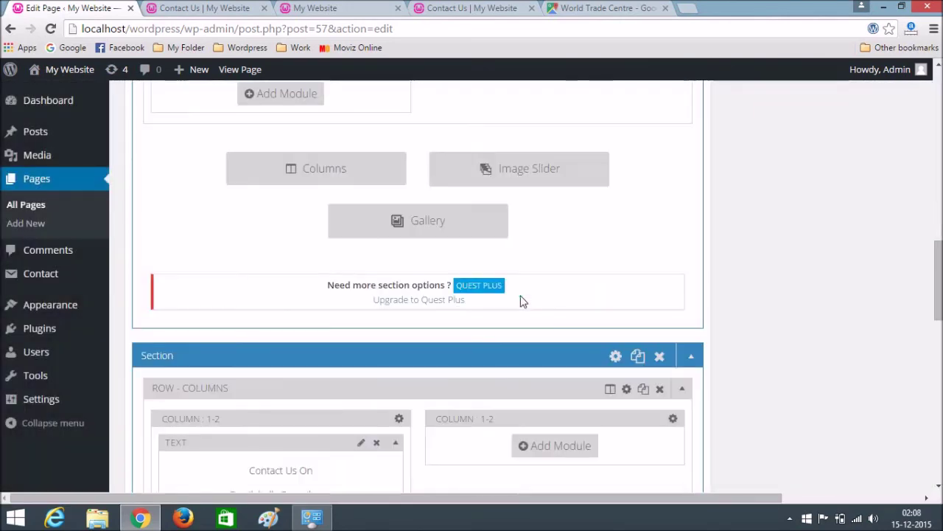
{"action": "left_click", "coordinate": [542, 322]}
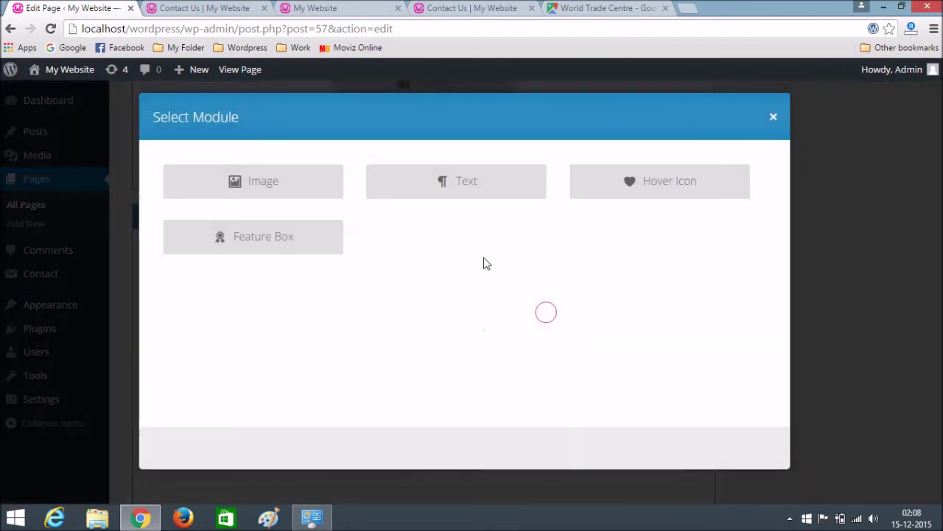
{"action": "left_click", "coordinate": [476, 191]}
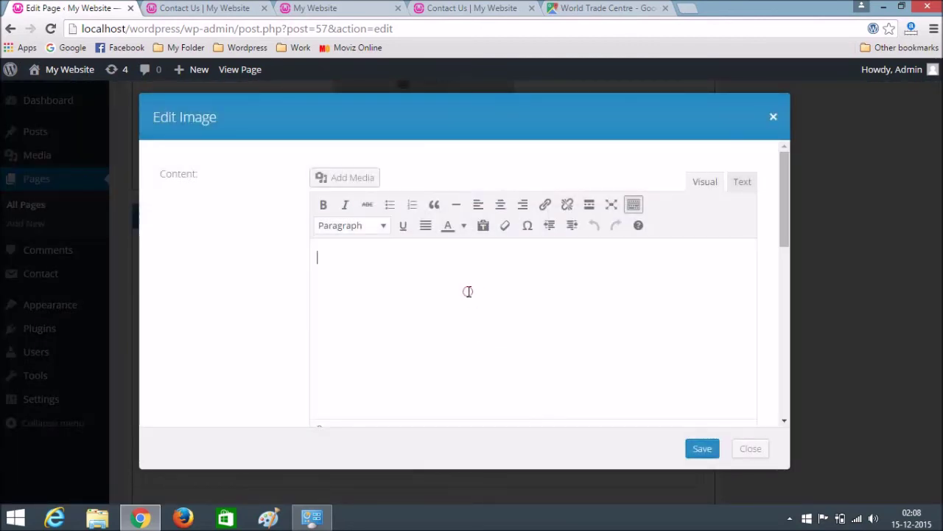
{"action": "key", "text": "ctrl+v"}
{"action": "left_click", "coordinate": [702, 448]}
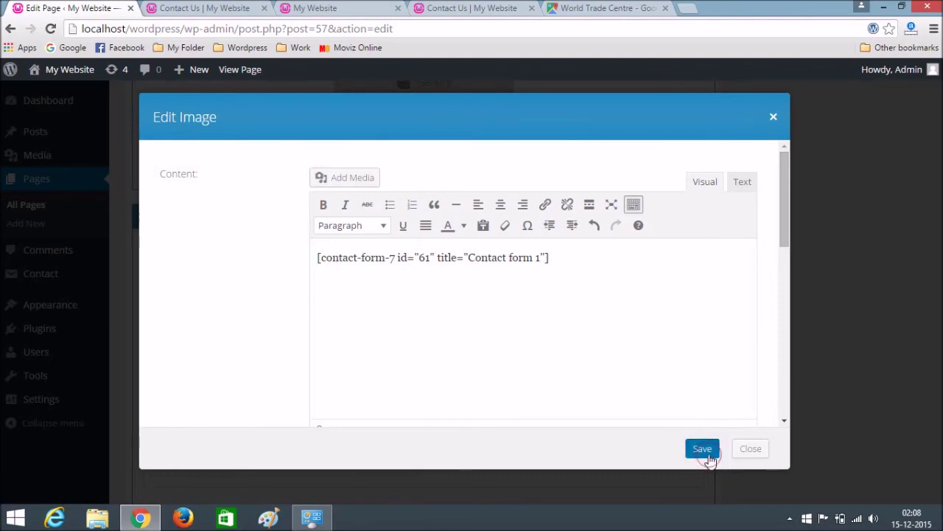
{"action": "scroll", "coordinate": [450, 369], "scroll_direction": "down", "scroll_amount": 2}
{"action": "scroll", "coordinate": [453, 371], "scroll_direction": "up", "scroll_amount": 3}
{"action": "scroll", "coordinate": [459, 375], "scroll_direction": "down", "scroll_amount": 3}
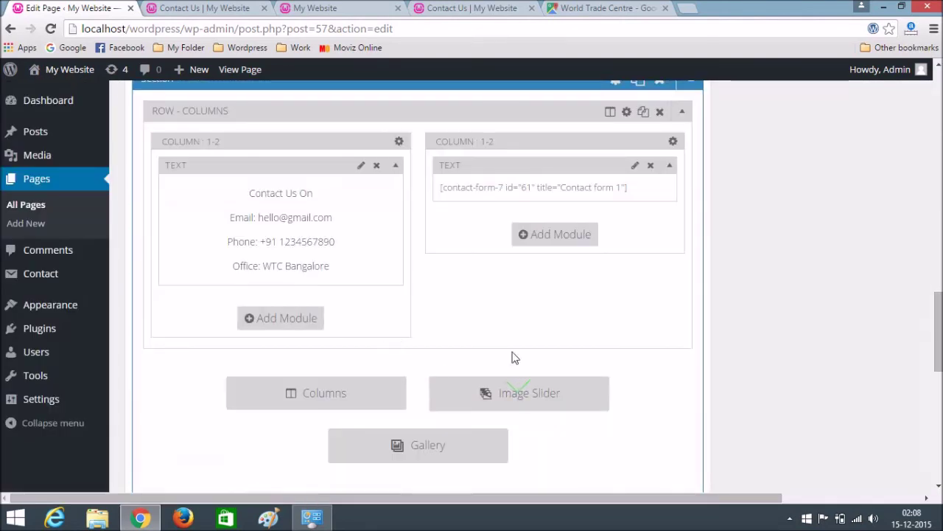
Delete the first section's two-column row holding the old contact details and contact form, confirming the removal
{"action": "scroll", "coordinate": [486, 351], "scroll_direction": "up", "scroll_amount": 2}
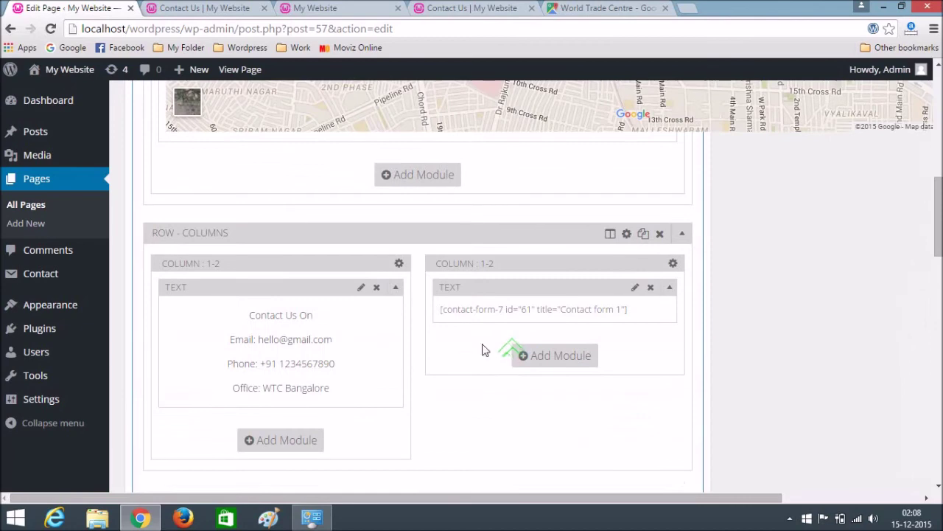
{"action": "left_click", "coordinate": [660, 236]}
{"action": "left_click", "coordinate": [501, 147]}
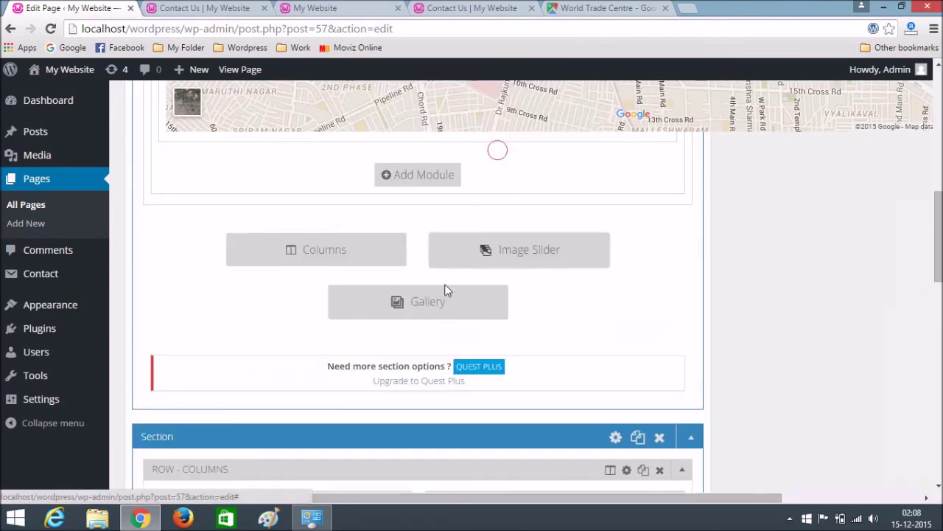
Try a text color in the second section's settings, clear it again and save the section
{"action": "scroll", "coordinate": [446, 284], "scroll_direction": "down", "scroll_amount": 5}
{"action": "scroll", "coordinate": [528, 312], "scroll_direction": "down", "scroll_amount": 4}
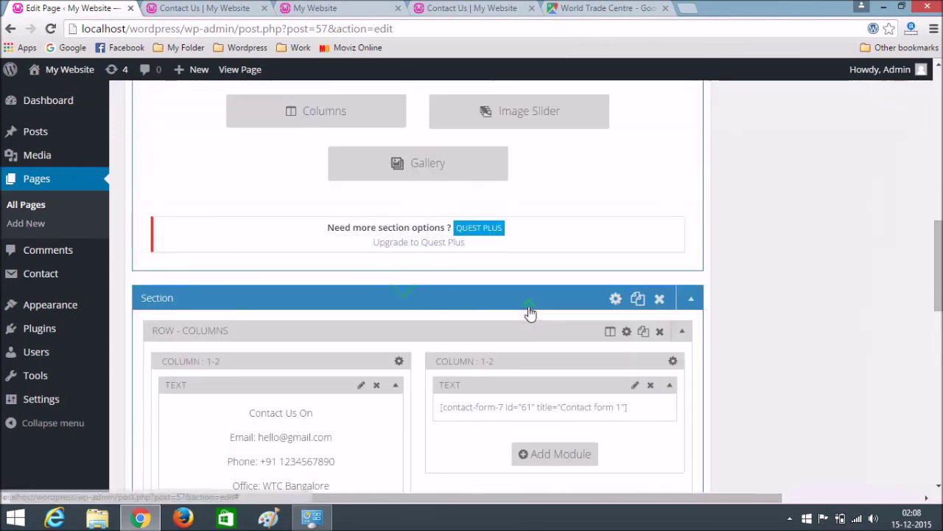
{"action": "left_click", "coordinate": [614, 300]}
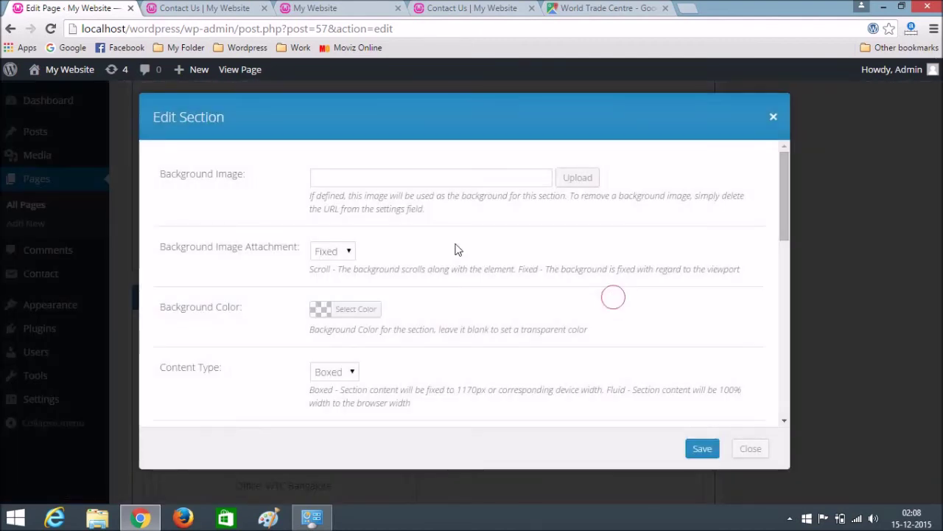
{"action": "scroll", "coordinate": [333, 245], "scroll_direction": "down", "scroll_amount": 4}
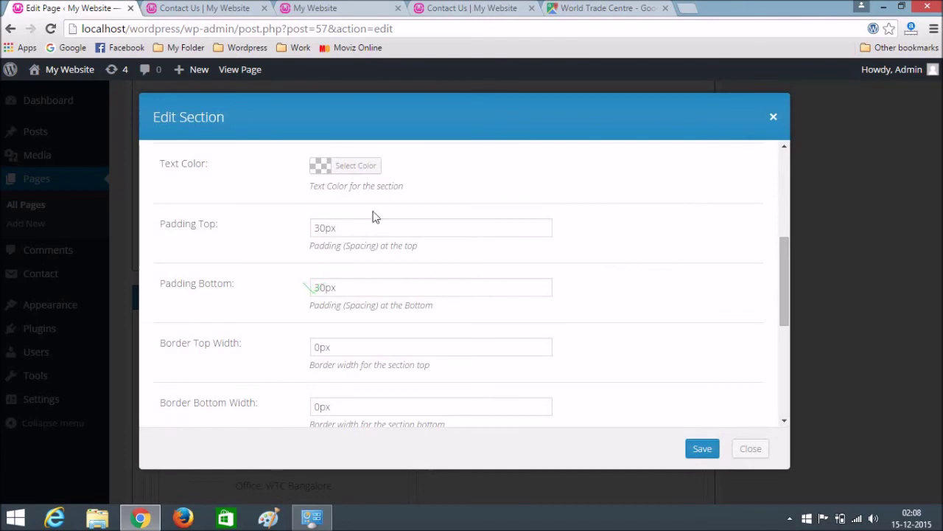
{"action": "scroll", "coordinate": [346, 250], "scroll_direction": "down", "scroll_amount": 2}
{"action": "scroll", "coordinate": [330, 274], "scroll_direction": "up", "scroll_amount": 3}
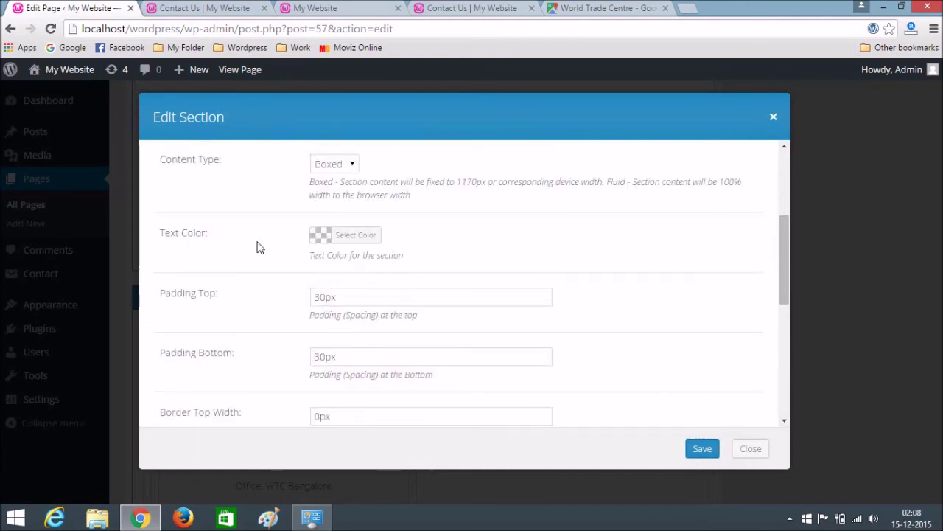
{"action": "left_click", "coordinate": [373, 235]}
{"action": "left_click", "coordinate": [337, 188]}
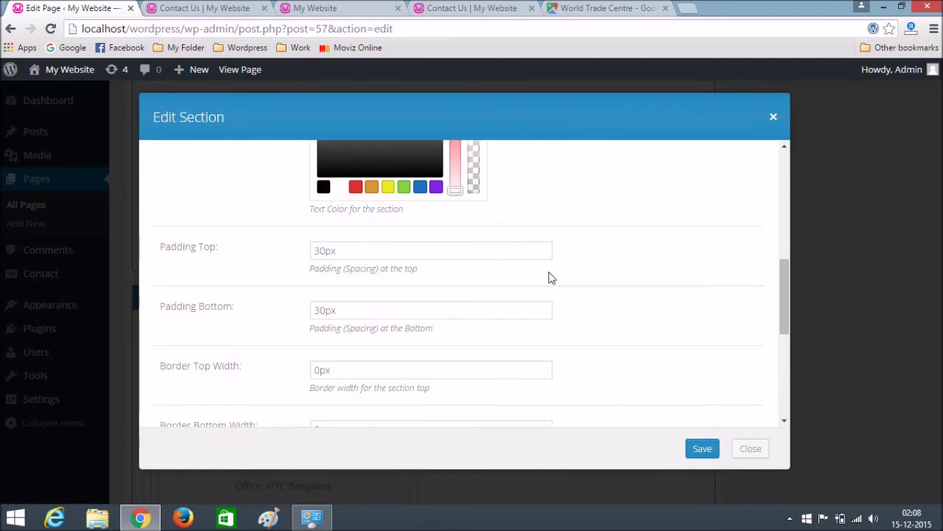
{"action": "scroll", "coordinate": [549, 278], "scroll_direction": "up", "scroll_amount": 4}
{"action": "left_click", "coordinate": [540, 305]}
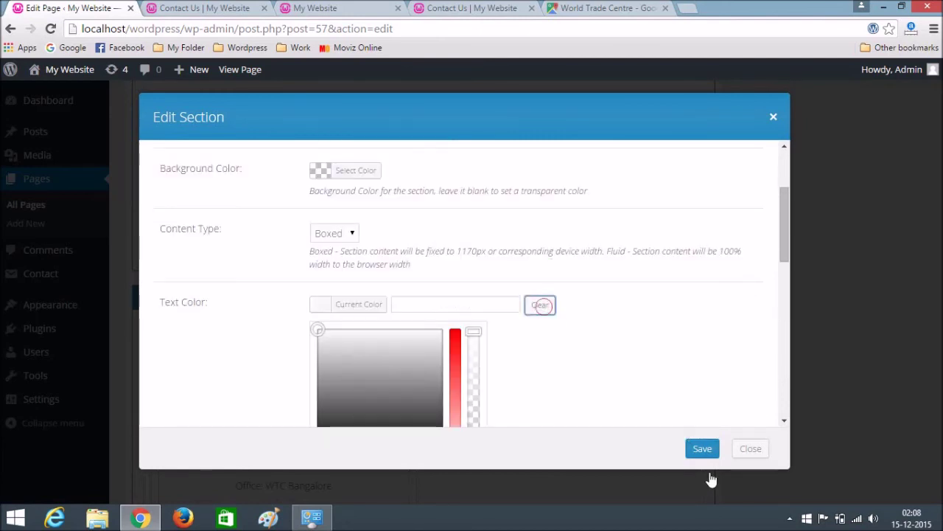
{"action": "left_click", "coordinate": [700, 448]}
Update the Contact Us page and reload its live view
{"action": "scroll", "coordinate": [806, 362], "scroll_direction": "down", "scroll_amount": 3}
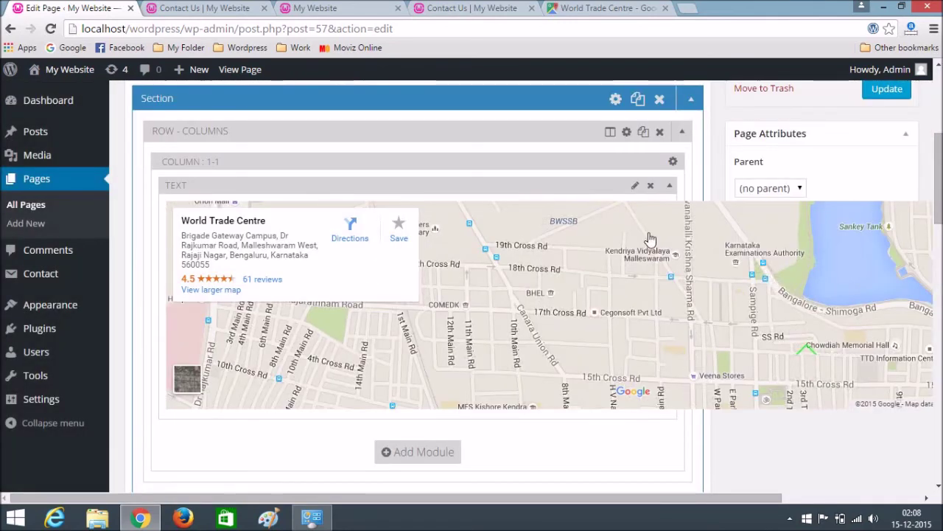
{"action": "left_click", "coordinate": [887, 89]}
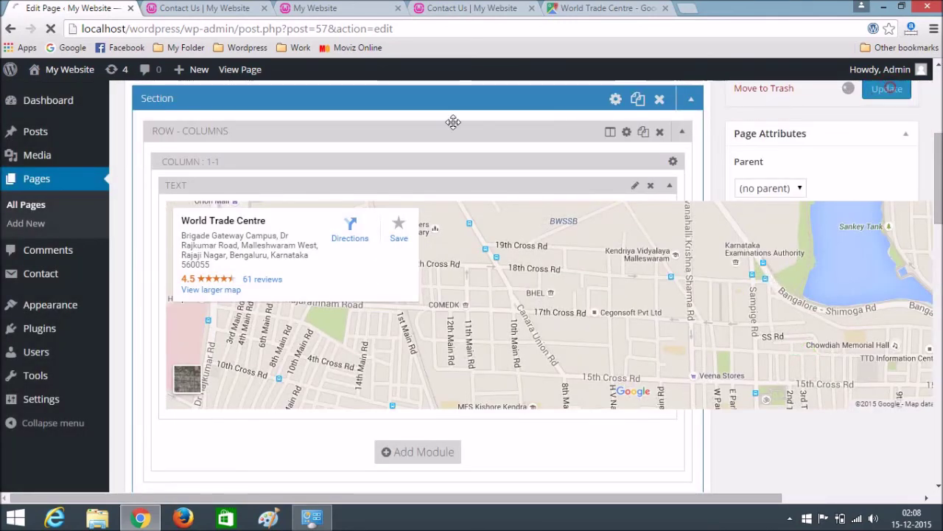
{"action": "left_click", "coordinate": [214, 8]}
{"action": "left_click", "coordinate": [50, 29]}
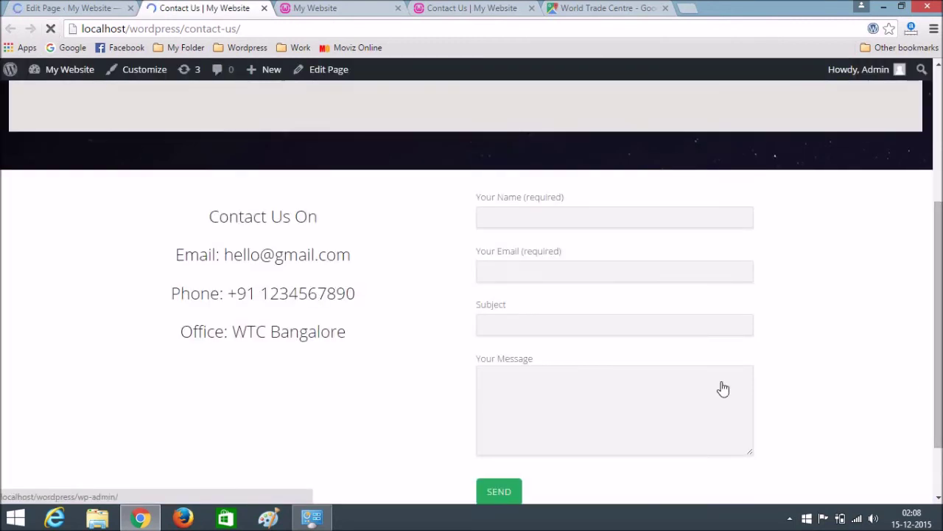
Examine the live Contact Us page's map section and the separate contact details and form section, panning the map
{"action": "left_click_drag", "start_coordinate": [938, 376], "coordinate": [939, 225]}
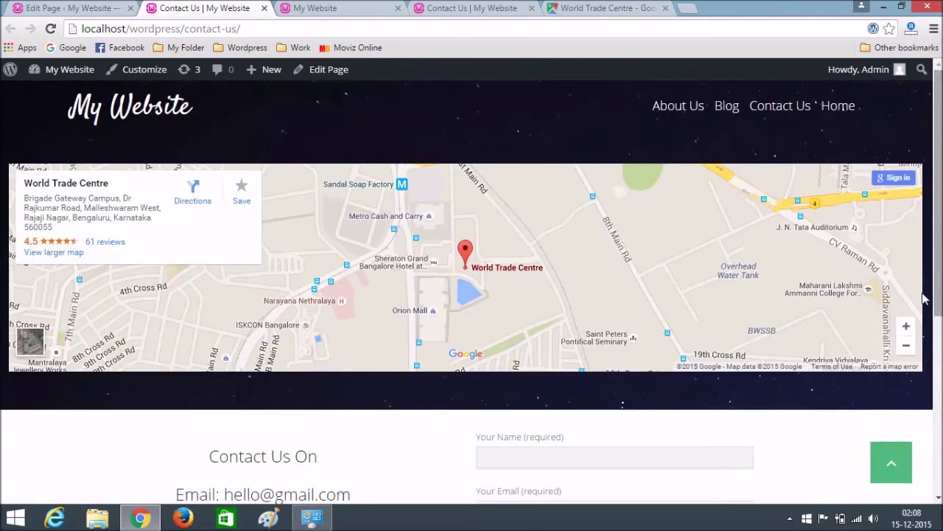
{"action": "scroll", "coordinate": [773, 140], "scroll_direction": "down", "scroll_amount": 4}
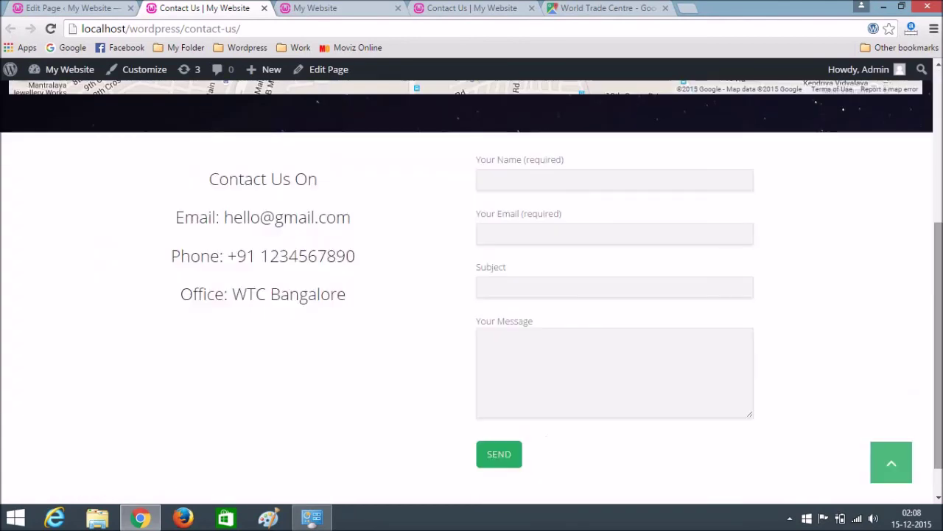
{"action": "scroll", "coordinate": [773, 140], "scroll_direction": "up", "scroll_amount": 4}
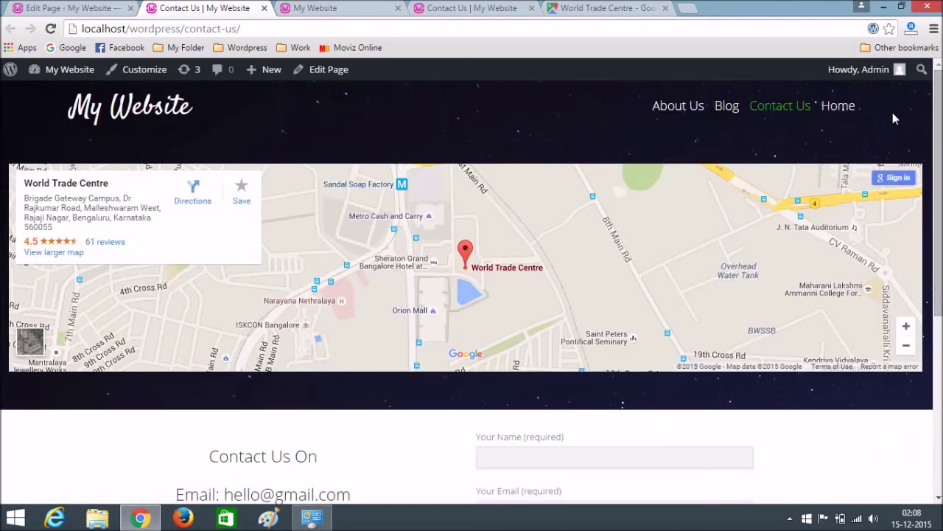
{"action": "scroll", "coordinate": [937, 192], "scroll_direction": "down", "scroll_amount": 4}
{"action": "scroll", "coordinate": [938, 191], "scroll_direction": "up", "scroll_amount": 4}
{"action": "scroll", "coordinate": [549, 363], "scroll_direction": "down", "scroll_amount": 3}
{"action": "left_click_drag", "start_coordinate": [327, 325], "coordinate": [366, 358]}
{"action": "left_click", "coordinate": [367, 352]}
{"action": "scroll", "coordinate": [411, 368], "scroll_direction": "down", "scroll_amount": 2}
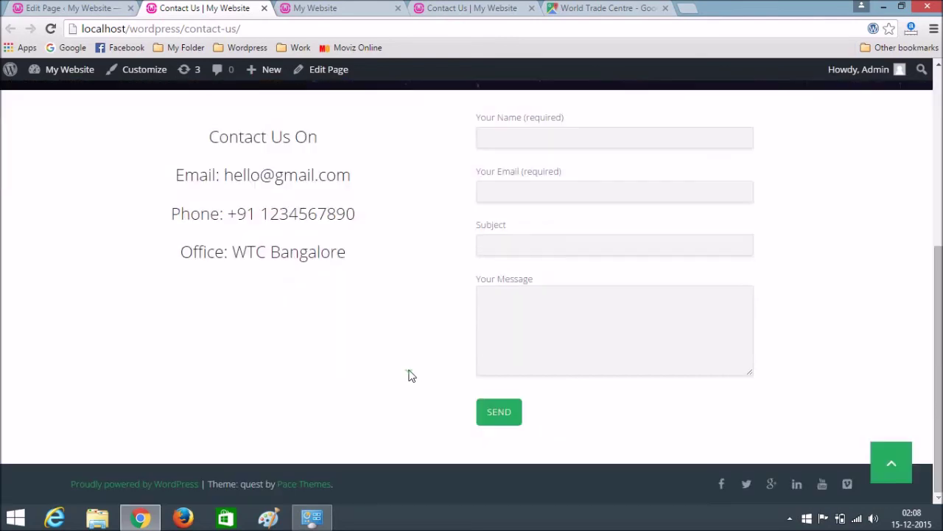
{"action": "scroll", "coordinate": [412, 368], "scroll_direction": "up", "scroll_amount": 8}
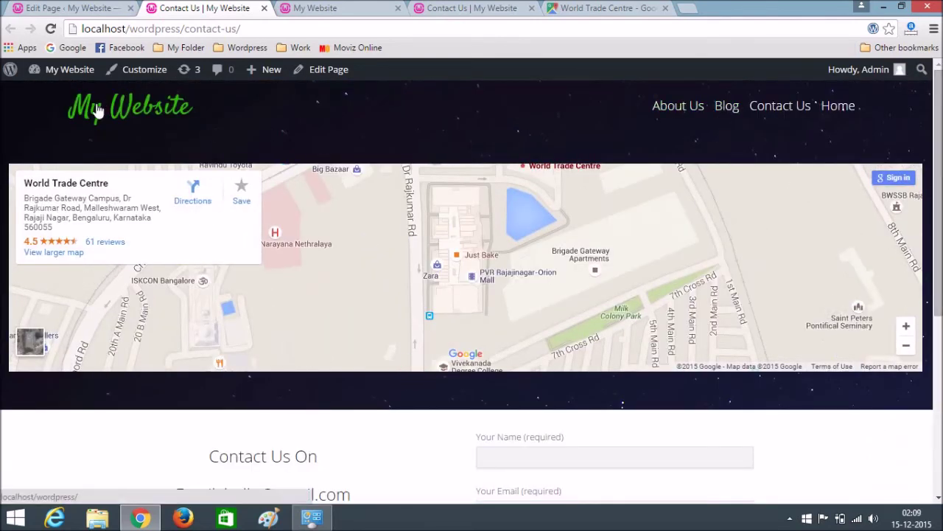
Create a new post from the Posts list with the title "My first blog post"
{"action": "left_click", "coordinate": [87, 8]}
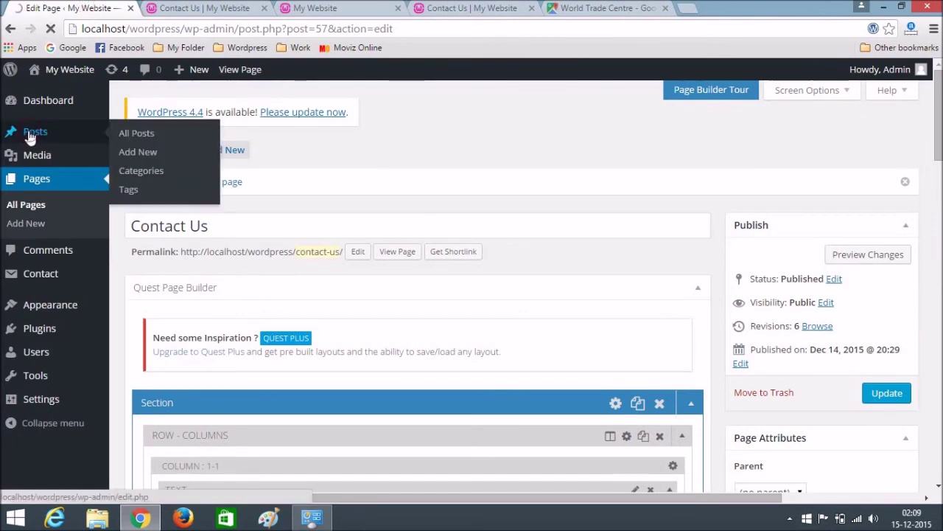
{"action": "left_click", "coordinate": [29, 136]}
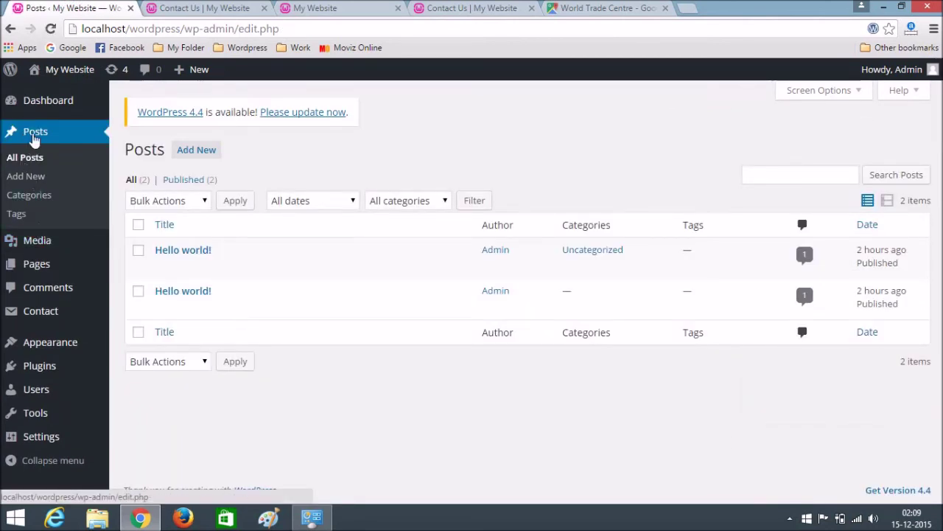
{"action": "mouse_move", "coordinate": [206, 257]}
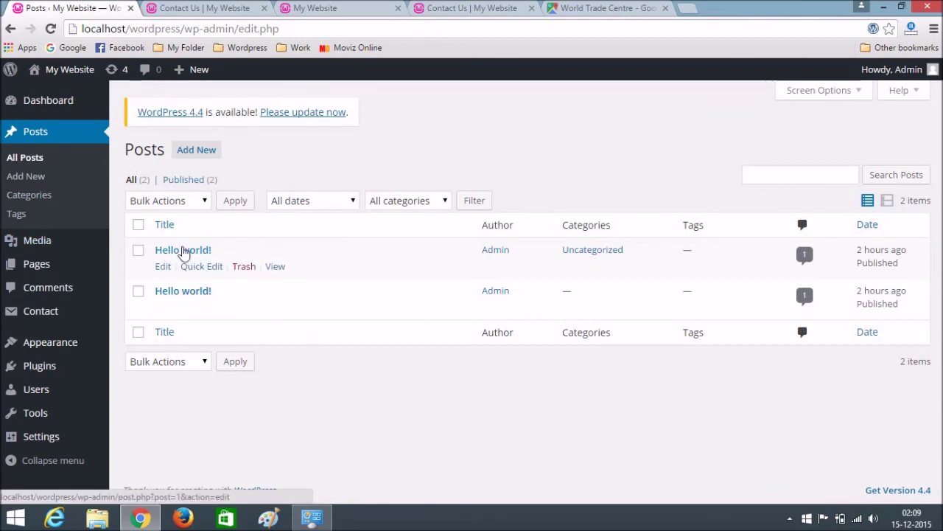
{"action": "left_click", "coordinate": [191, 151]}
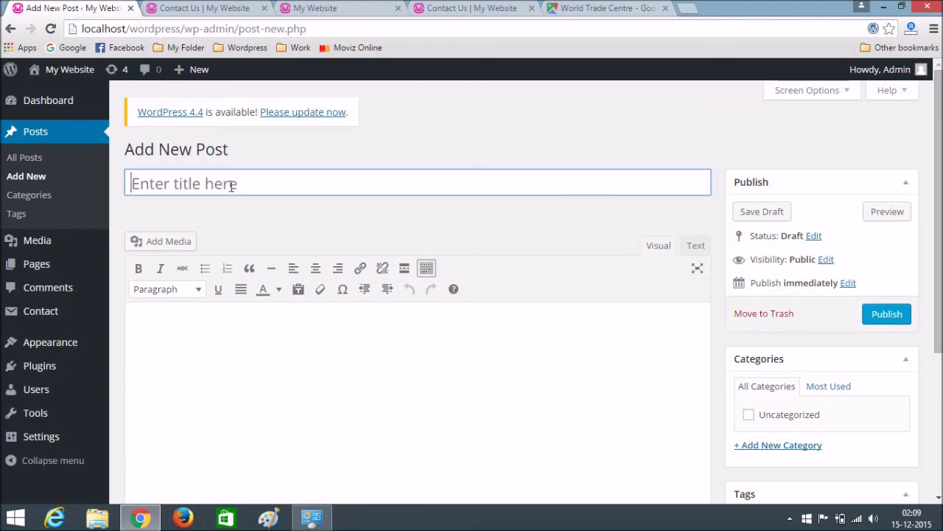
{"action": "left_click", "coordinate": [231, 185]}
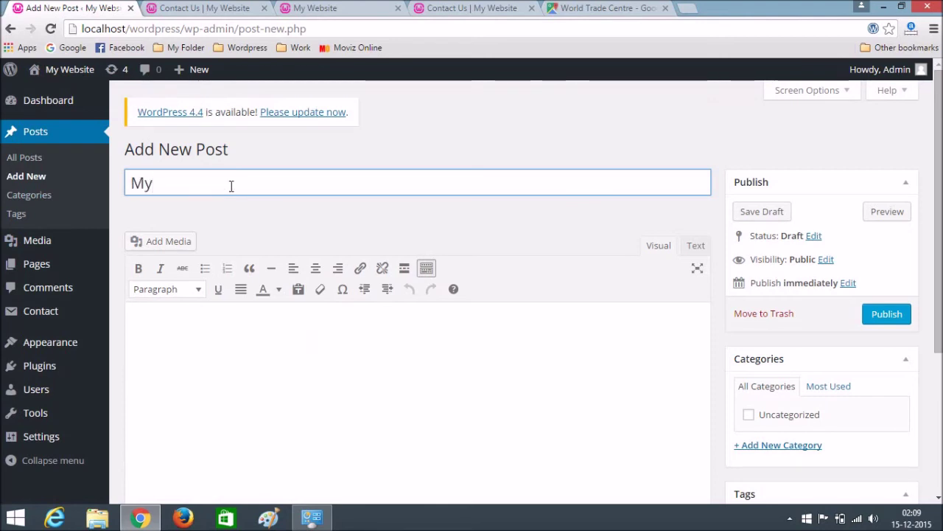
{"action": "type", "text": "My first blog post"}
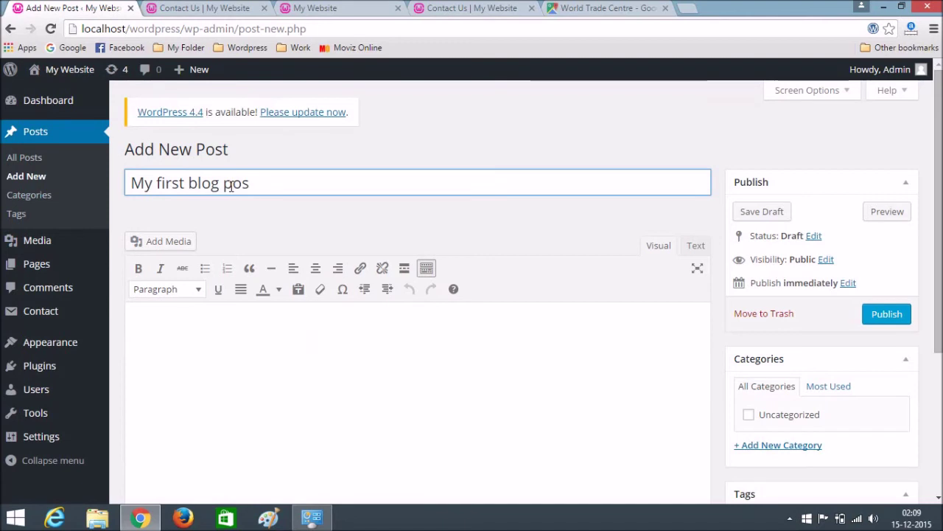
Copy the post's title and fill the body with nineteen repeats of "My first blog post"
{"action": "key", "text": "ctrl+a"}
{"action": "left_click", "coordinate": [284, 180]}
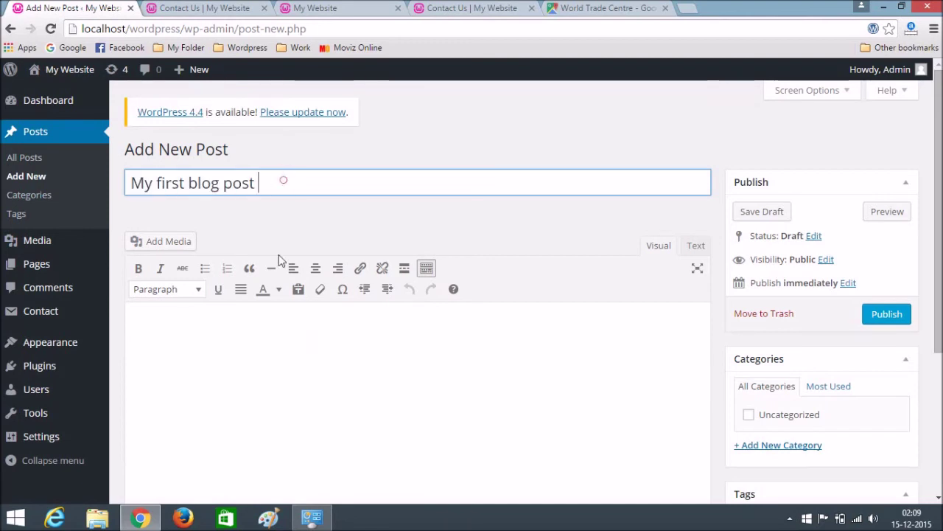
{"action": "left_click", "coordinate": [246, 376]}
{"action": "key", "text": "ctrl+v"}
{"action": "key", "text": "ctrl+v"}
{"action": "key", "text": "ctrl+v"}
{"action": "key", "text": "ctrl+v"}
{"action": "key", "text": "ctrl+v"}
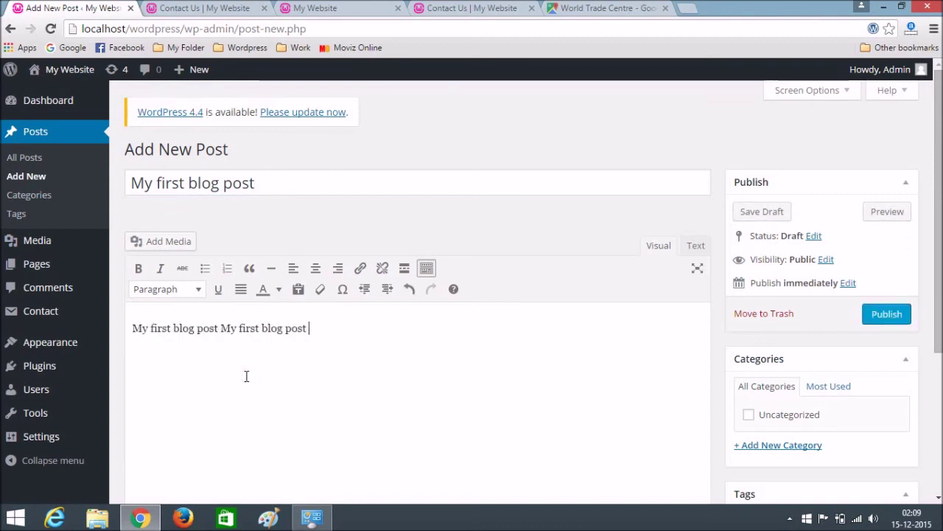
{"action": "key", "text": "ctrl+v"}
{"action": "key", "text": "ctrl+v"}
{"action": "key", "text": "ctrl+v"}
{"action": "key", "text": "ctrl+v"}
{"action": "key", "text": "ctrl+v"}
{"action": "key", "text": "ctrl+v"}
{"action": "key", "text": "ctrl+v"}
{"action": "key", "text": "ctrl+v"}
{"action": "key", "text": "ctrl+v"}
{"action": "key", "text": "ctrl+v"}
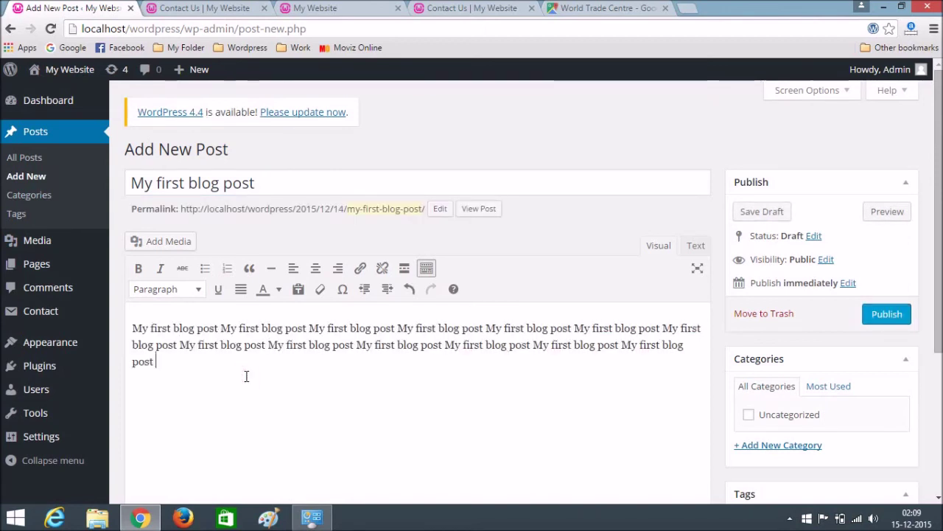
{"action": "key", "text": "ctrl+v"}
{"action": "key", "text": "ctrl+v"}
{"action": "key", "text": "ctrl+v"}
{"action": "key", "text": "ctrl+v"}
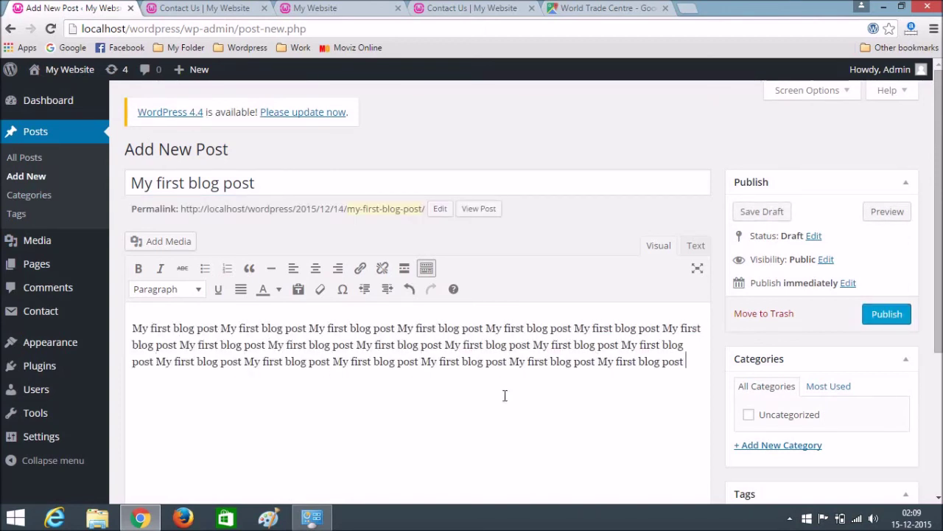
Add a new category named "travel" and assign it to the post
{"action": "left_click", "coordinate": [765, 445]}
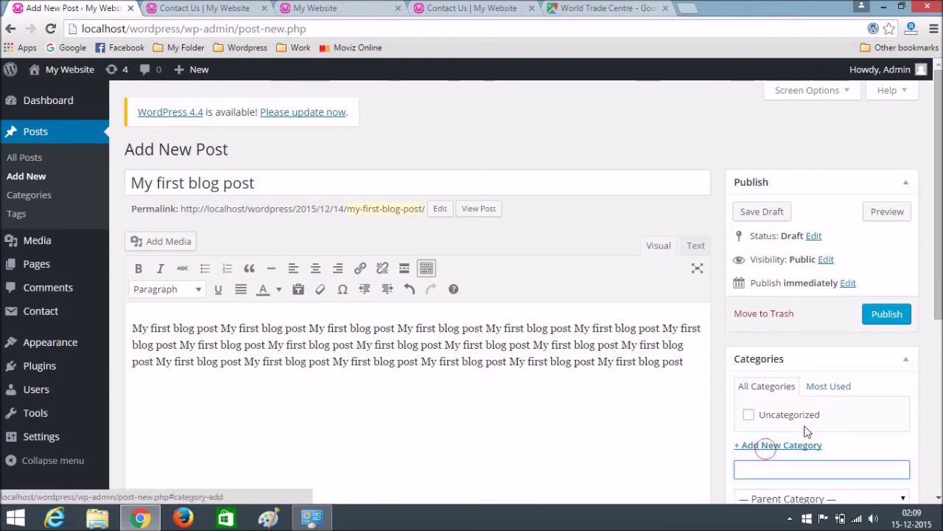
{"action": "scroll", "coordinate": [789, 409], "scroll_direction": "down", "scroll_amount": 2}
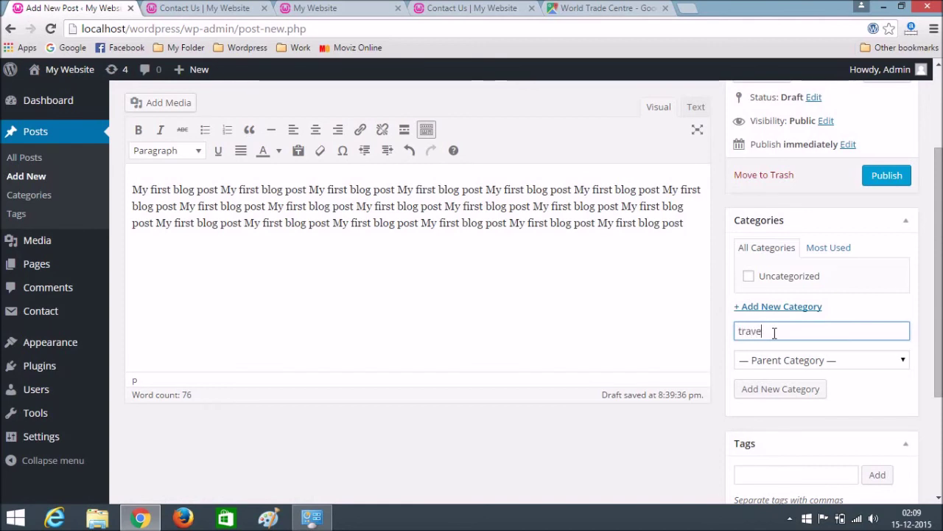
{"action": "left_click", "coordinate": [772, 389]}
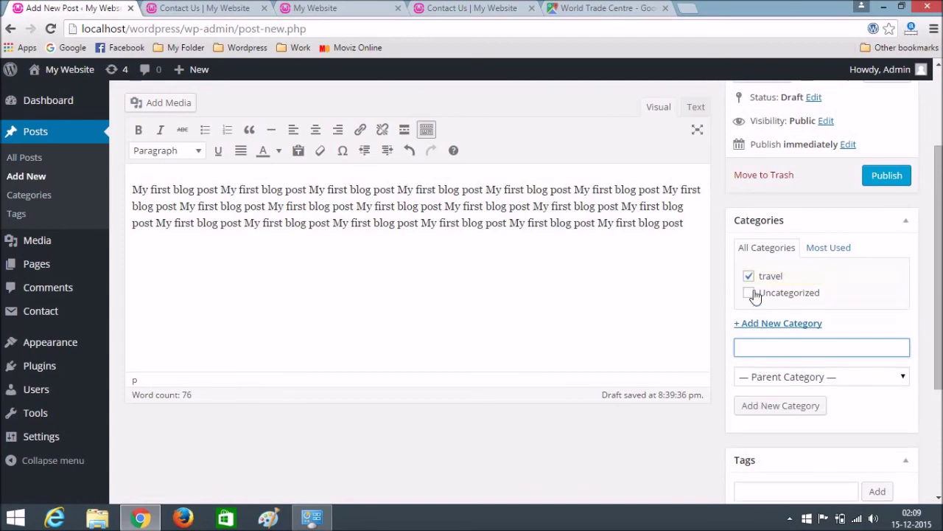
Upload 54-696x465.jpg from the image folder's "post" subfolder and set it as the post's featured image
{"action": "scroll", "coordinate": [790, 388], "scroll_direction": "down", "scroll_amount": 2}
{"action": "scroll", "coordinate": [788, 372], "scroll_direction": "down", "scroll_amount": 1}
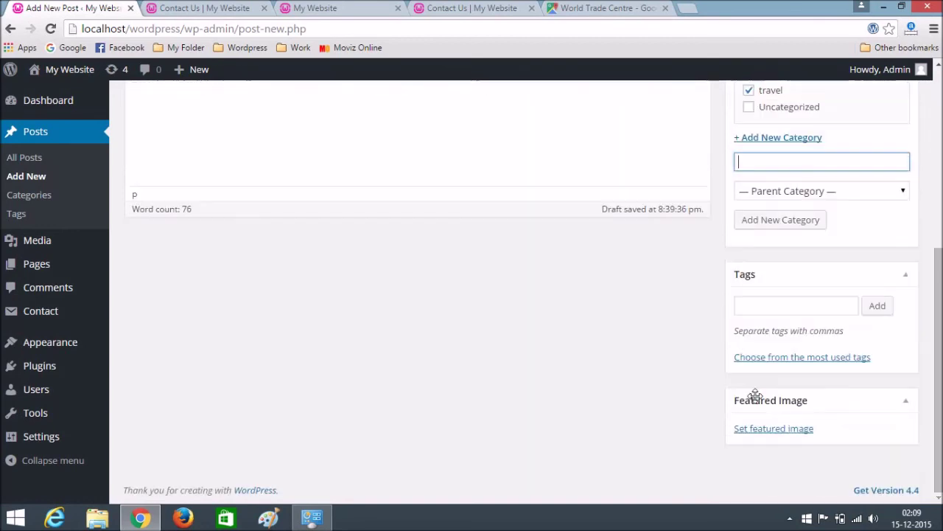
{"action": "left_click", "coordinate": [769, 432]}
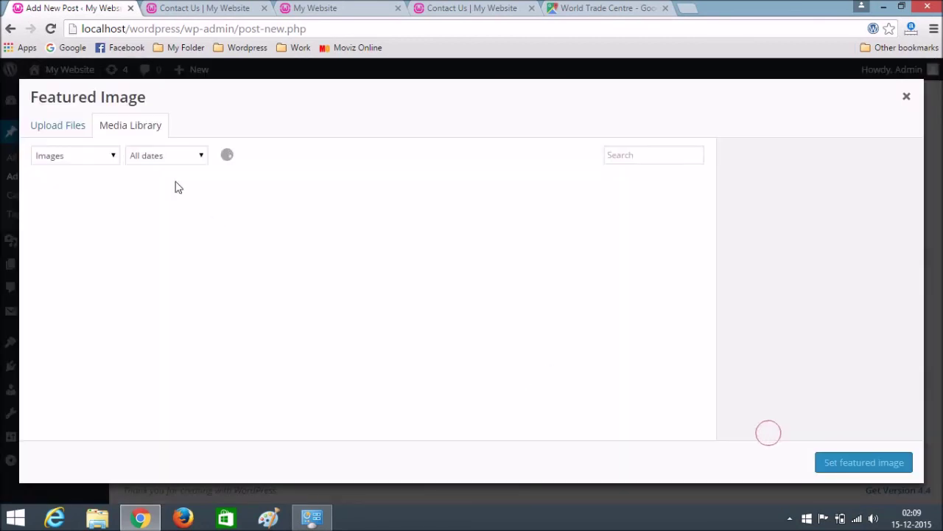
{"action": "left_click", "coordinate": [71, 125]}
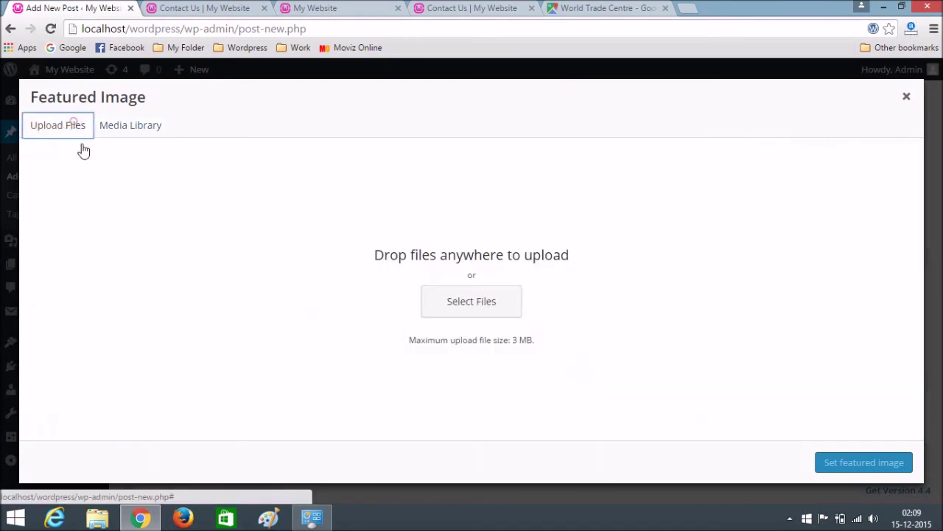
{"action": "left_click", "coordinate": [462, 312]}
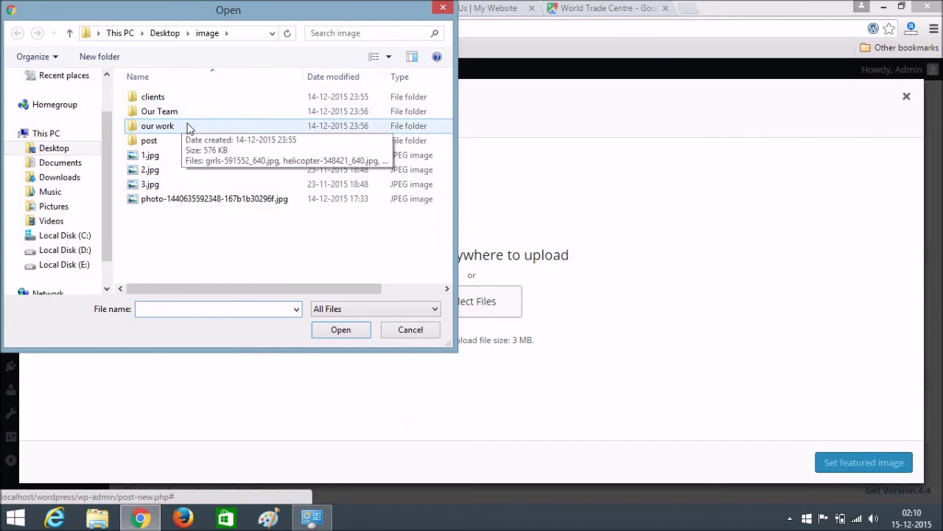
{"action": "double_click", "coordinate": [177, 140]}
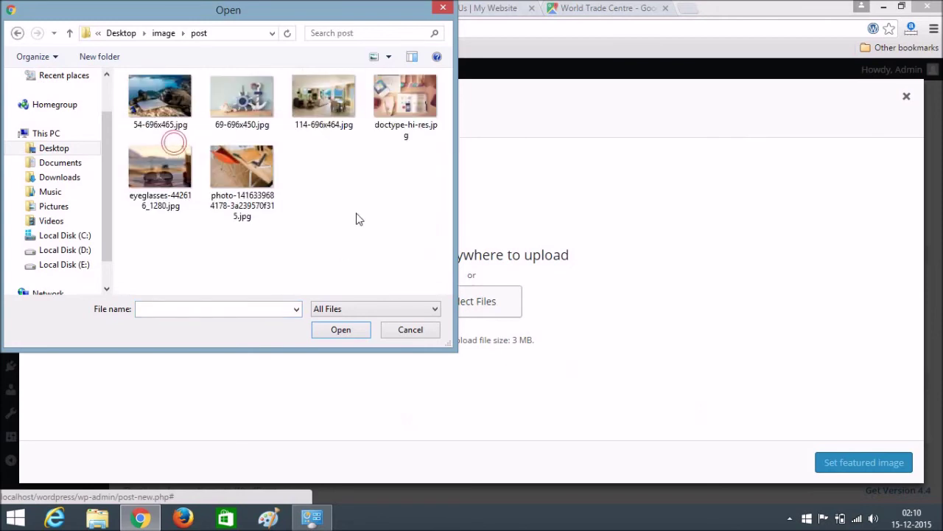
{"action": "left_click", "coordinate": [159, 100]}
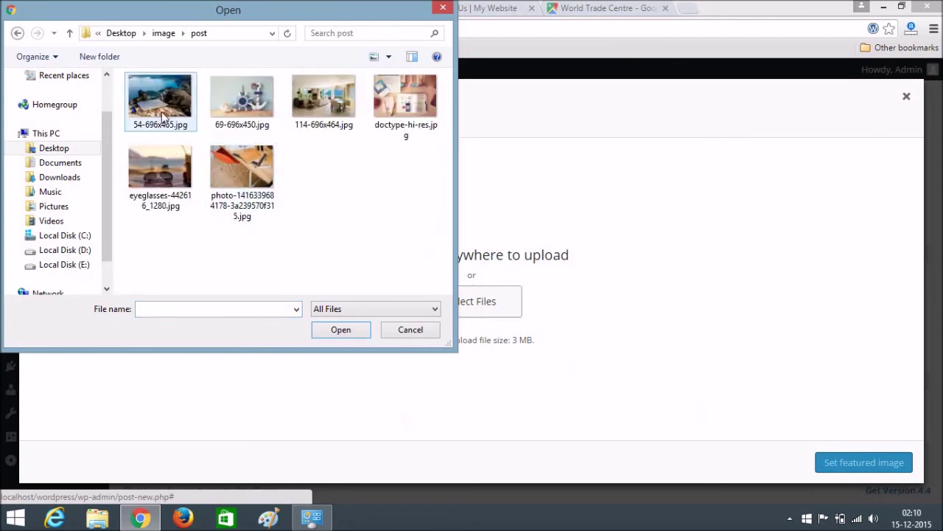
{"action": "left_click", "coordinate": [340, 329]}
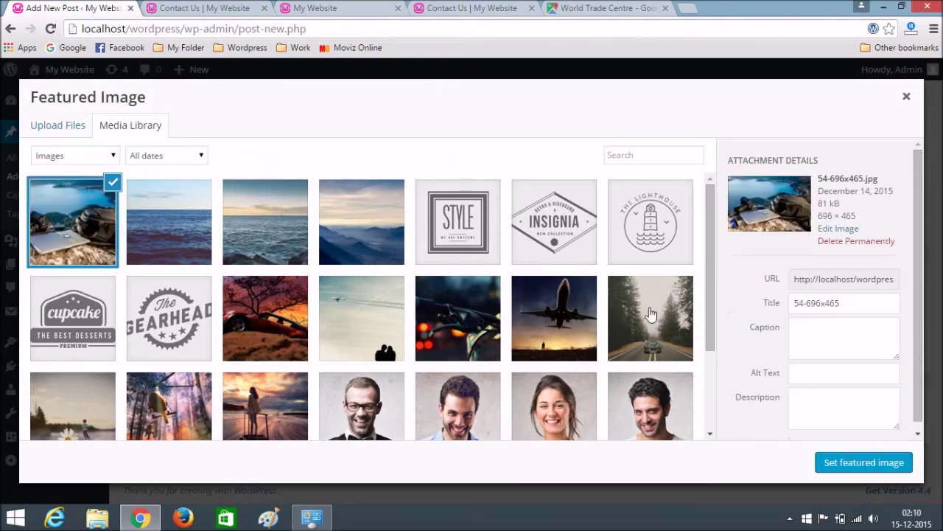
{"action": "left_click", "coordinate": [855, 462]}
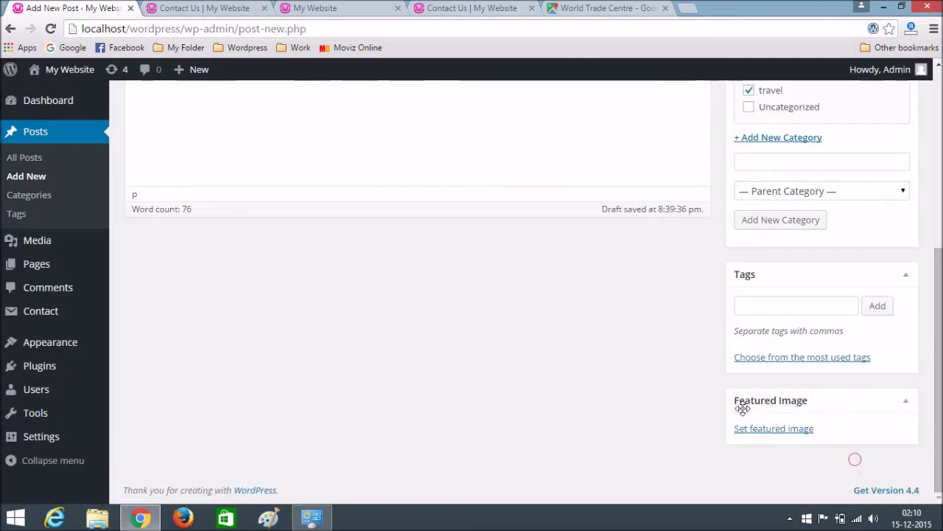
Publish the post and review its entry on the live Blog page
{"action": "scroll", "coordinate": [660, 374], "scroll_direction": "up", "scroll_amount": 6}
{"action": "left_click", "coordinate": [885, 315]}
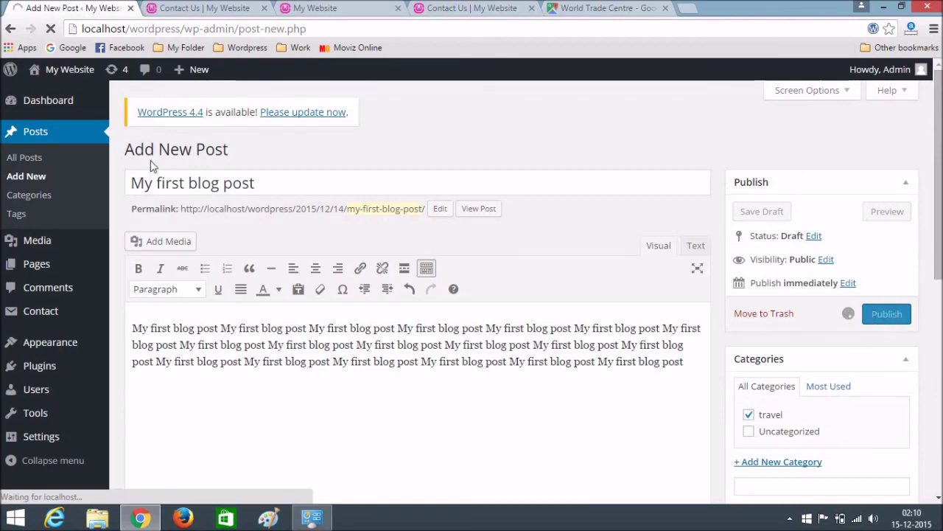
{"action": "left_click", "coordinate": [188, 6]}
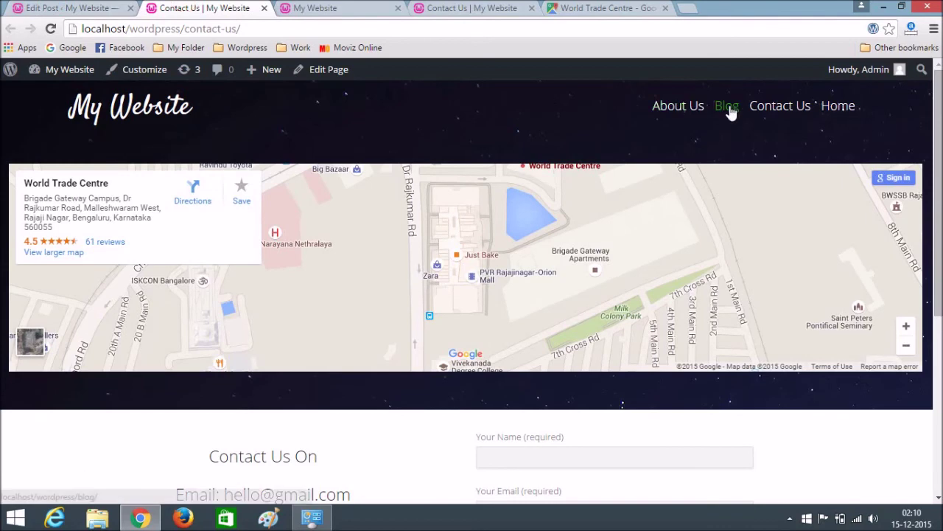
{"action": "left_click", "coordinate": [729, 109]}
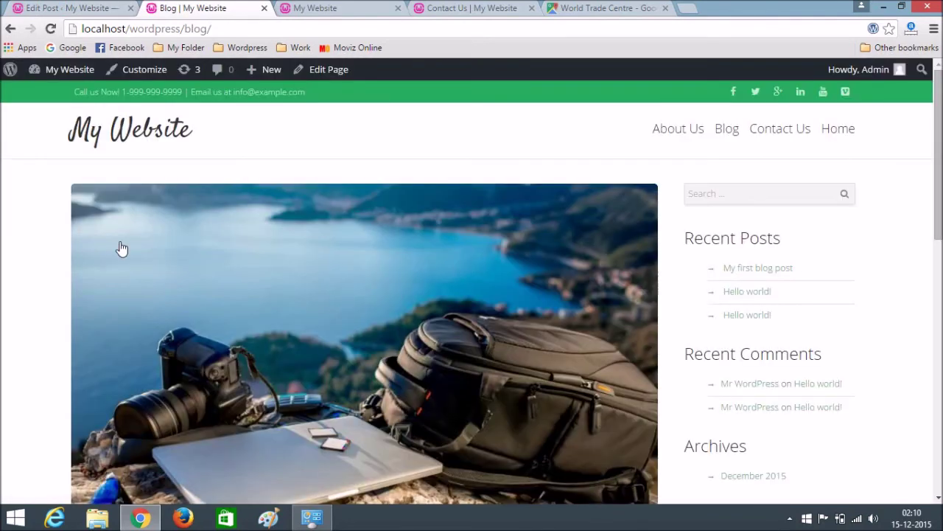
{"action": "scroll", "coordinate": [131, 280], "scroll_direction": "down", "scroll_amount": 5}
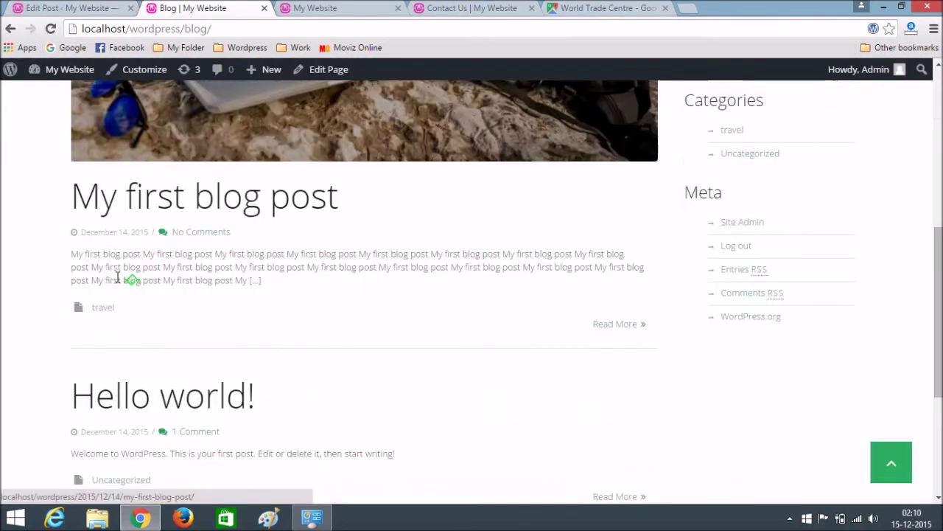
{"action": "scroll", "coordinate": [105, 285], "scroll_direction": "up", "scroll_amount": 3}
{"action": "scroll", "coordinate": [104, 285], "scroll_direction": "up", "scroll_amount": 3}
Create another new post with the title "my second blog post"
{"action": "left_click", "coordinate": [66, 8]}
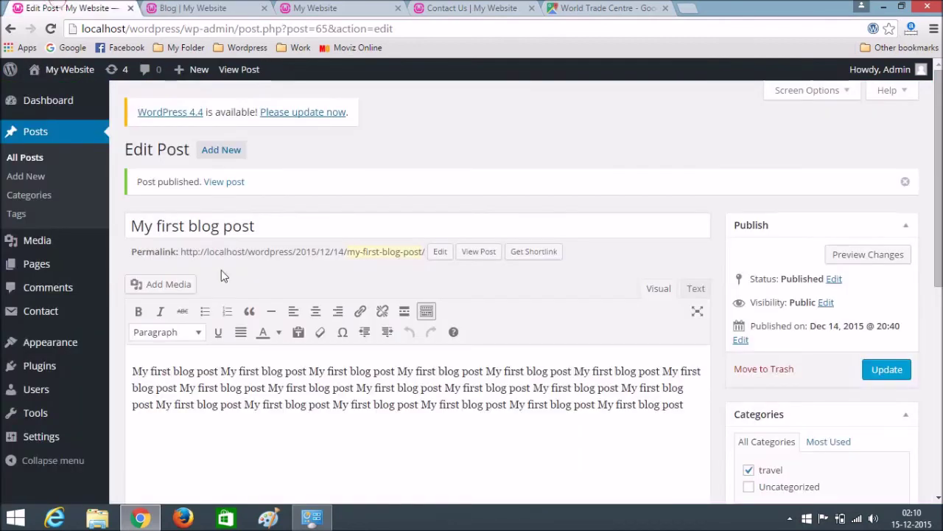
{"action": "left_click", "coordinate": [224, 152]}
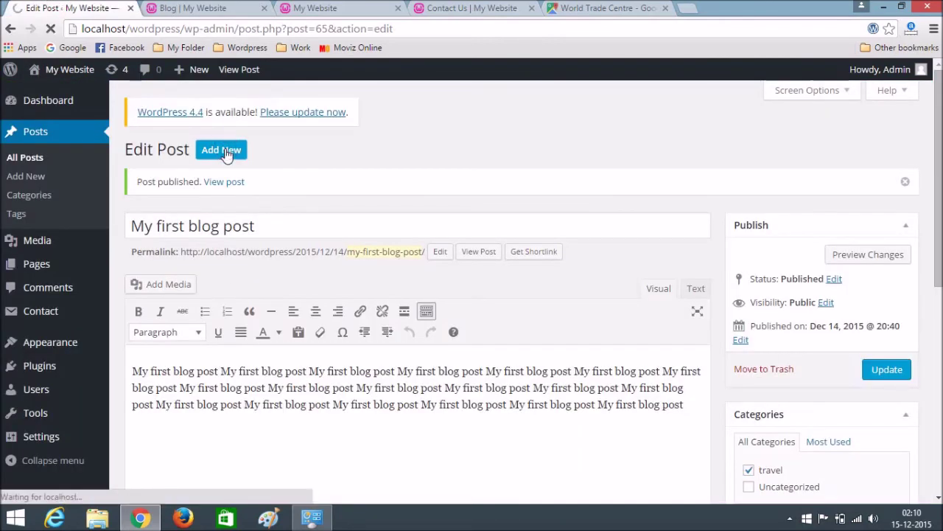
{"action": "left_click", "coordinate": [192, 177]}
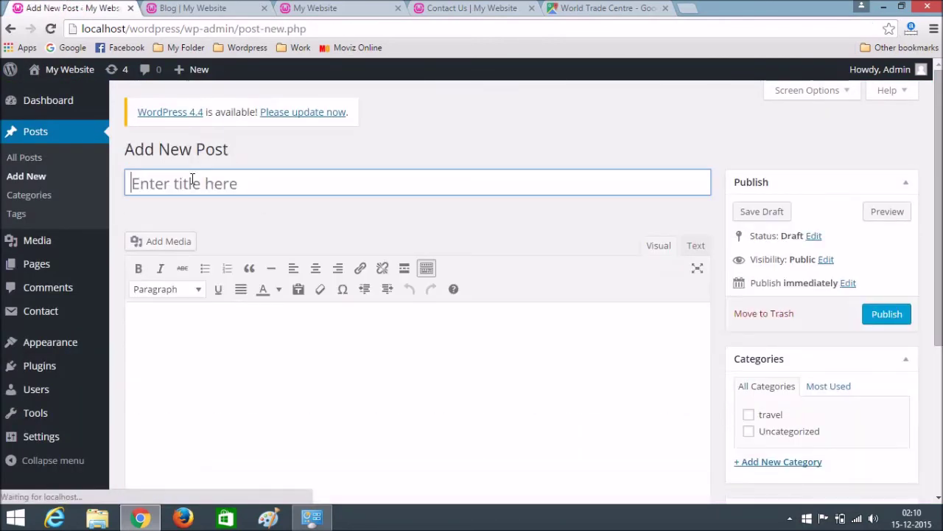
{"action": "type", "text": "my second blo"}
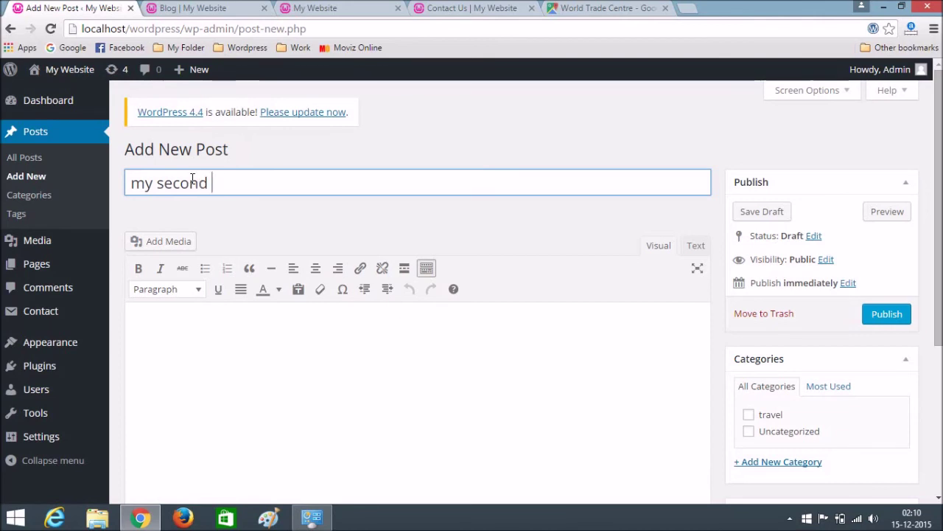
{"action": "type", "text": "g post"}
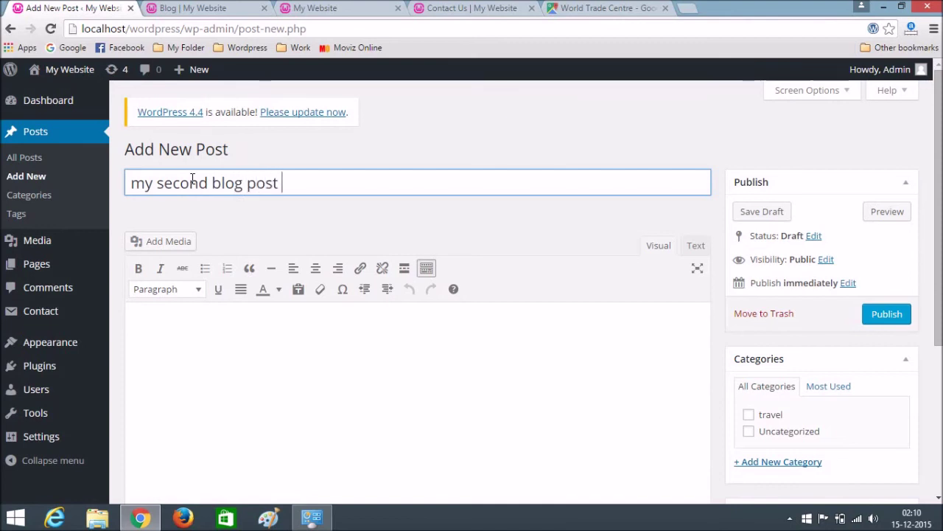
Fill the body with fifteen copies of the title "my second blog post" and assign the post to the "travel" category
{"action": "key", "text": "ctrl+a"}
{"action": "key", "text": "ctrl+c"}
{"action": "left_click", "coordinate": [136, 333]}
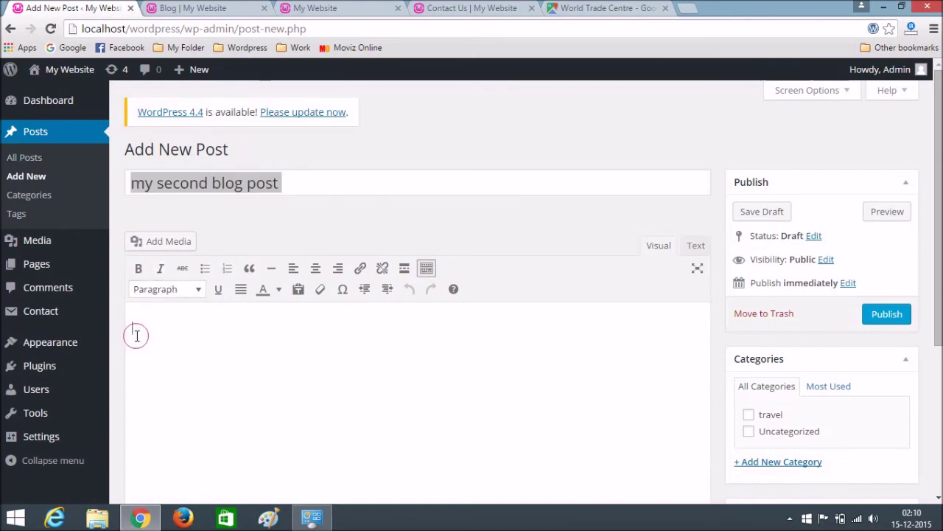
{"action": "type", "text": "my second blog post my second blog post"}
{"action": "key", "text": "ctrl+v"}
{"action": "key", "text": "ctrl+v"}
{"action": "key", "text": "ctrl+v"}
{"action": "key", "text": "ctrl+v"}
{"action": "key", "text": "ctrl+v"}
{"action": "key", "text": "ctrl+v"}
{"action": "key", "text": "ctrl+v"}
{"action": "key", "text": "ctrl+v"}
{"action": "key", "text": "ctrl+v"}
{"action": "key", "text": "ctrl+v"}
{"action": "key", "text": "ctrl+v"}
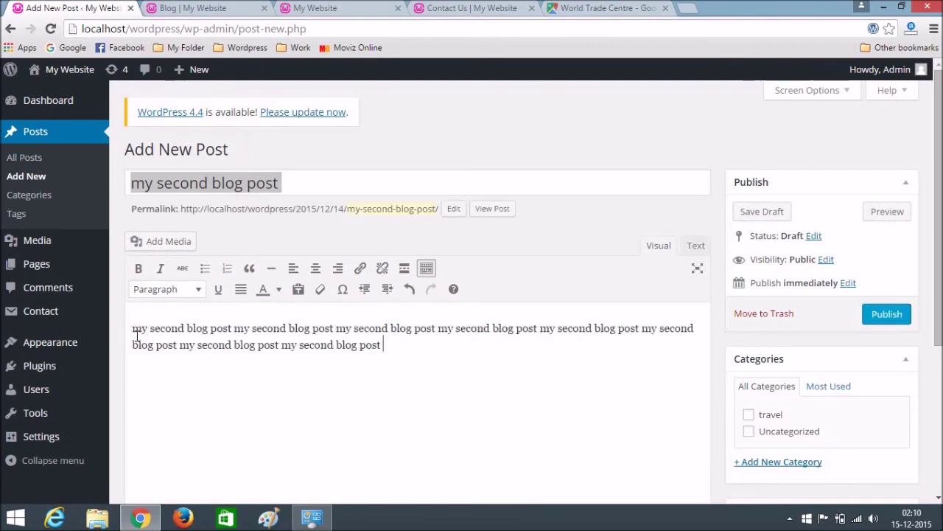
{"action": "key", "text": "ctrl+v"}
{"action": "key", "text": "ctrl+v"}
{"action": "scroll", "coordinate": [658, 325], "scroll_direction": "down", "scroll_amount": 3}
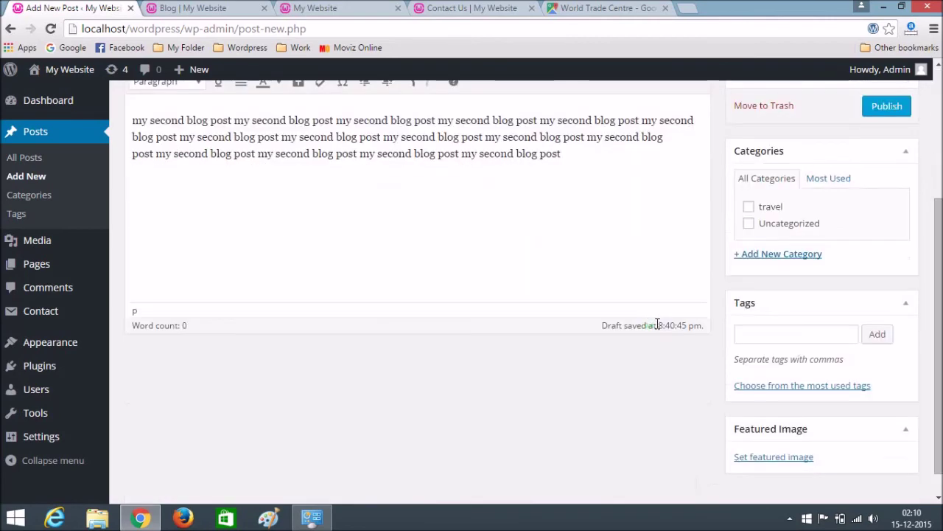
{"action": "left_click", "coordinate": [749, 207]}
Upload 69-696x450.jpg as the second post's featured image and publish the post
{"action": "scroll", "coordinate": [744, 213], "scroll_direction": "down", "scroll_amount": 1}
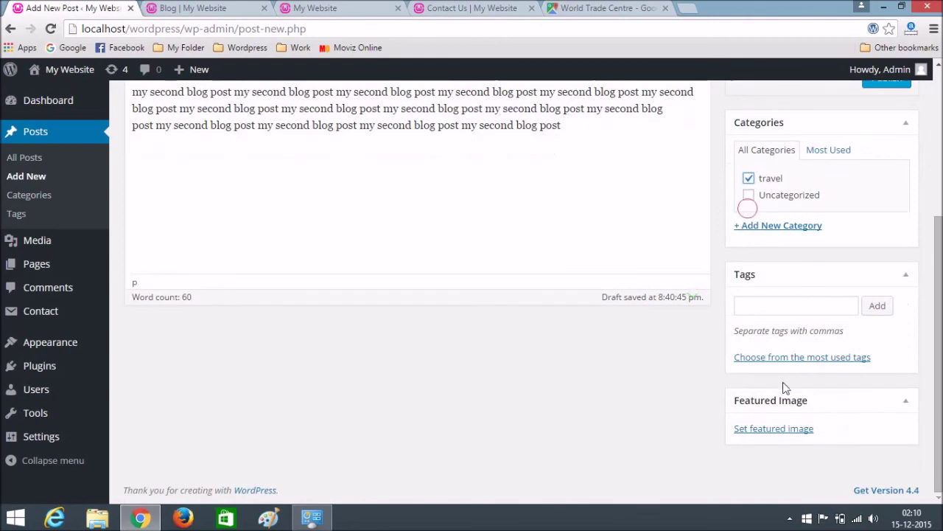
{"action": "left_click", "coordinate": [743, 430]}
{"action": "left_click", "coordinate": [50, 127]}
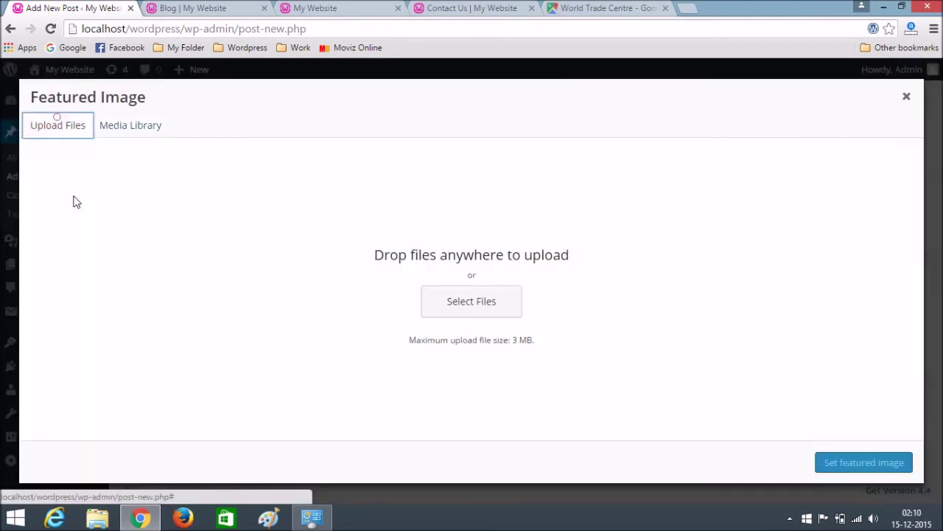
{"action": "left_click", "coordinate": [467, 302]}
{"action": "left_click", "coordinate": [218, 123]}
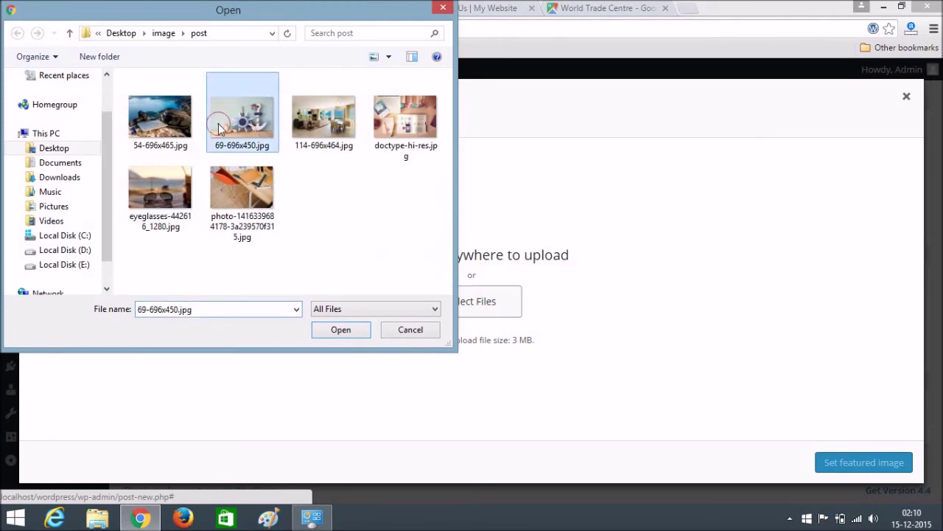
{"action": "left_click", "coordinate": [341, 331]}
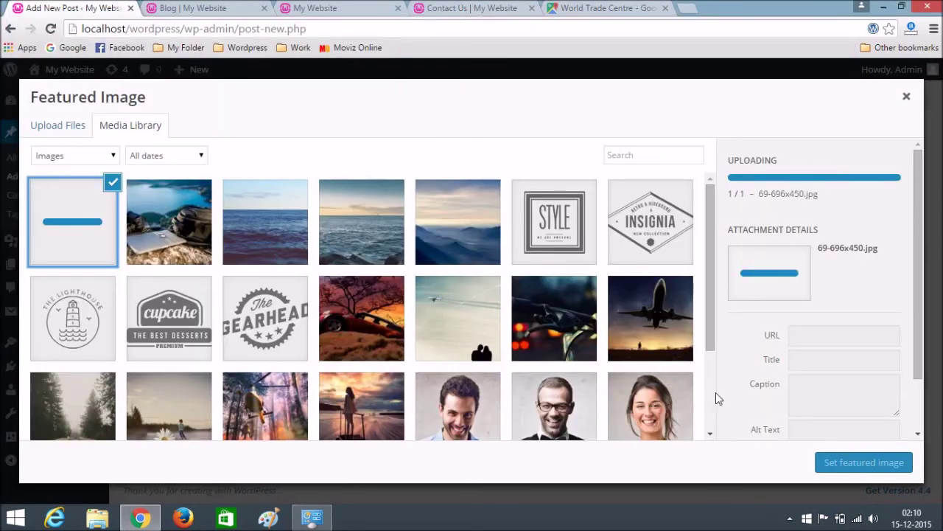
{"action": "left_click", "coordinate": [838, 462]}
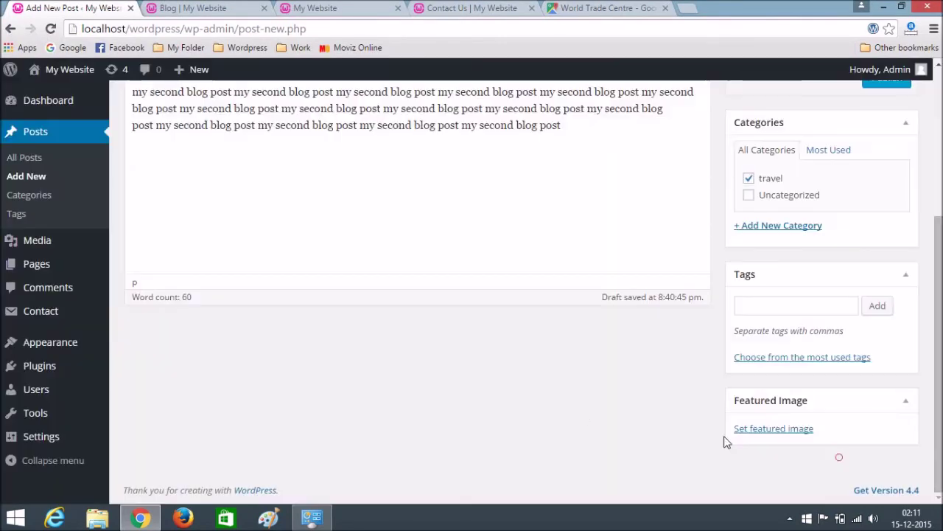
{"action": "scroll", "coordinate": [717, 351], "scroll_direction": "up", "scroll_amount": 5}
{"action": "left_click", "coordinate": [887, 314]}
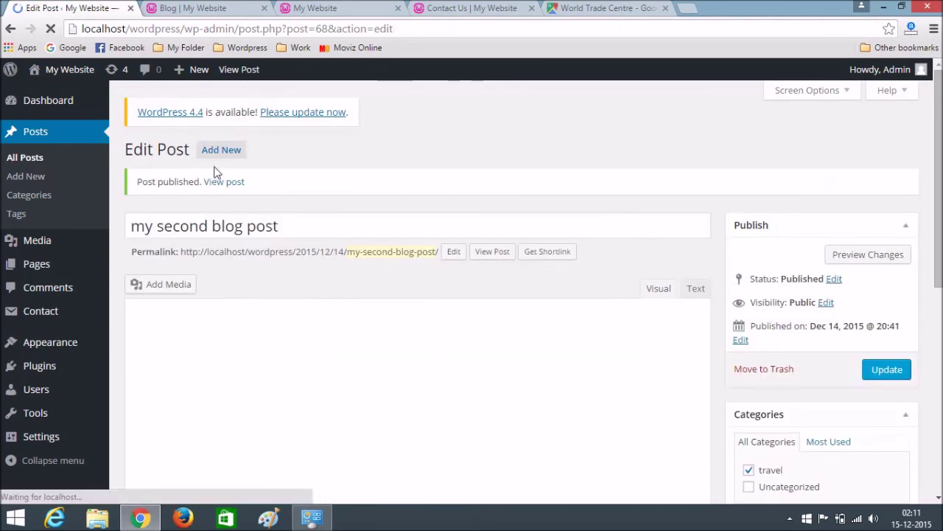
Create another new post with the title "my third blog post"
{"action": "left_click", "coordinate": [214, 153]}
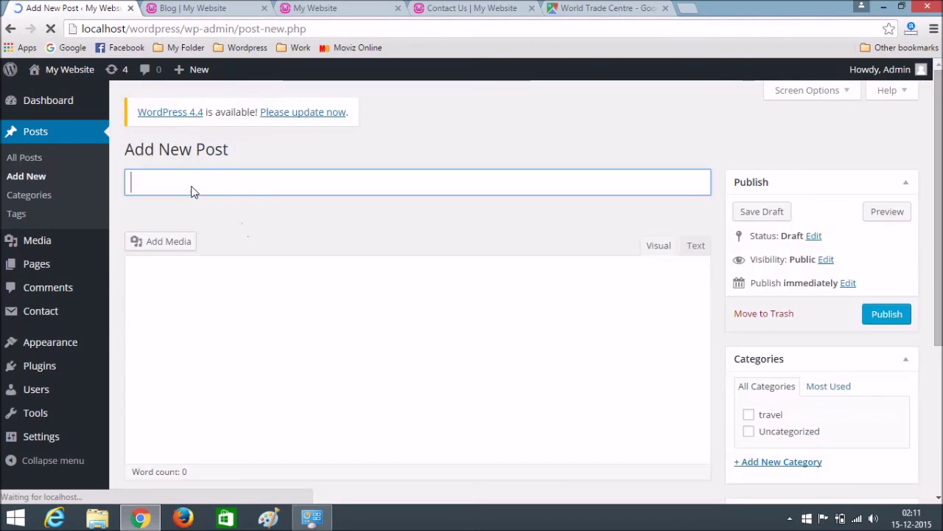
{"action": "type", "text": "my second blog post"}
{"action": "left_click_drag", "start_coordinate": [157, 182], "coordinate": [208, 184]}
{"action": "type", "text": "t"}
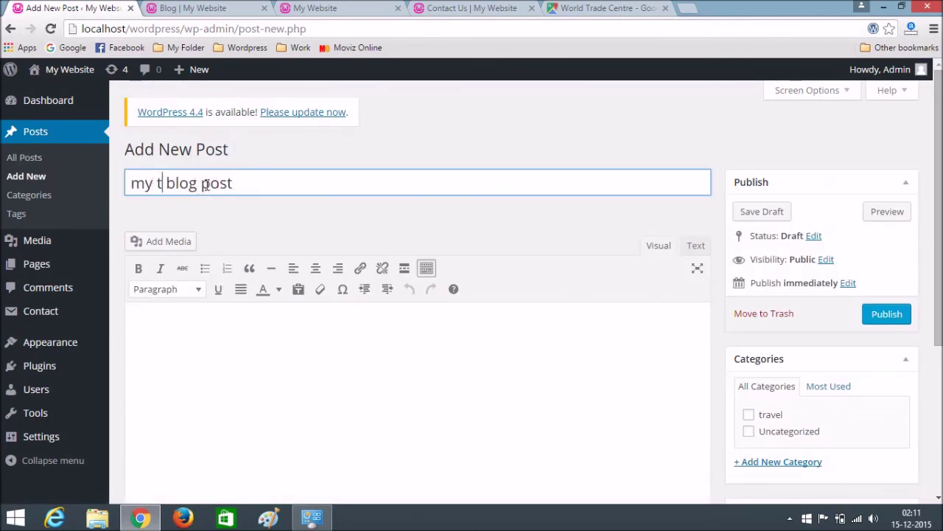
{"action": "type", "text": "hird"}
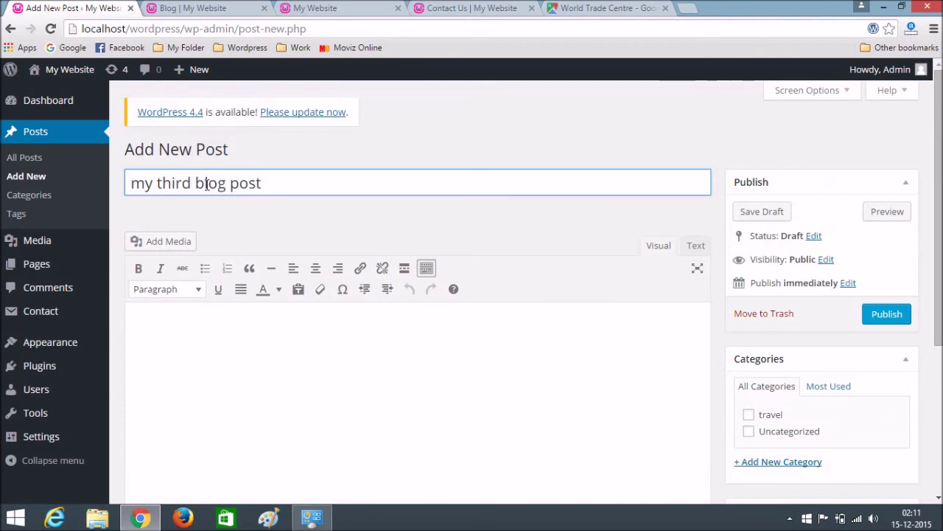
Fill the third post's body with sixteen pasted repeats of "my second blog post"
{"action": "left_click", "coordinate": [181, 324]}
{"action": "key", "text": "ctrl+v"}
{"action": "key", "text": "ctrl+v"}
{"action": "key", "text": "ctrl+v"}
{"action": "key", "text": "ctrl+v"}
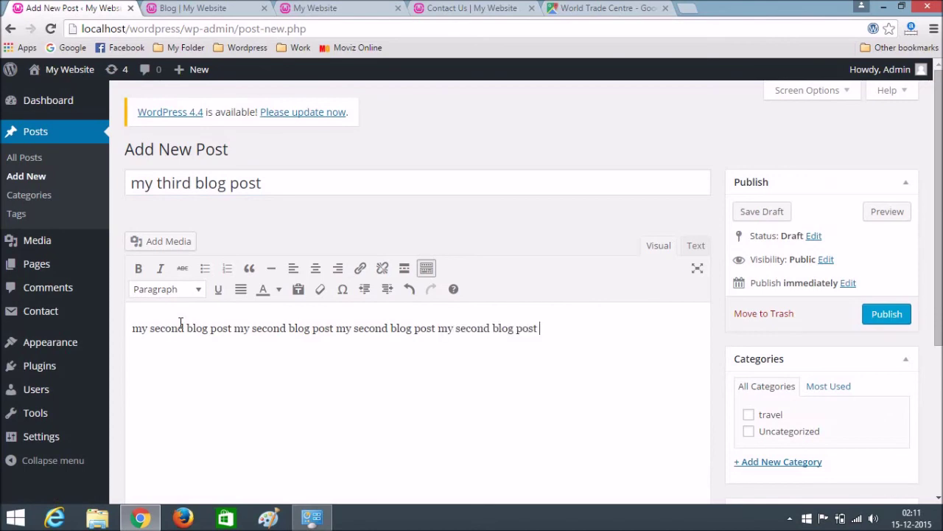
{"action": "key", "text": "ctrl+v"}
{"action": "key", "text": "ctrl+v"}
{"action": "key", "text": "ctrl+v"}
{"action": "key", "text": "ctrl+v"}
{"action": "key", "text": "ctrl+v"}
{"action": "key", "text": "ctrl+v"}
{"action": "key", "text": "ctrl+v"}
{"action": "key", "text": "ctrl+v"}
{"action": "key", "text": "ctrl+v"}
{"action": "key", "text": "ctrl+v"}
{"action": "key", "text": "ctrl+v"}
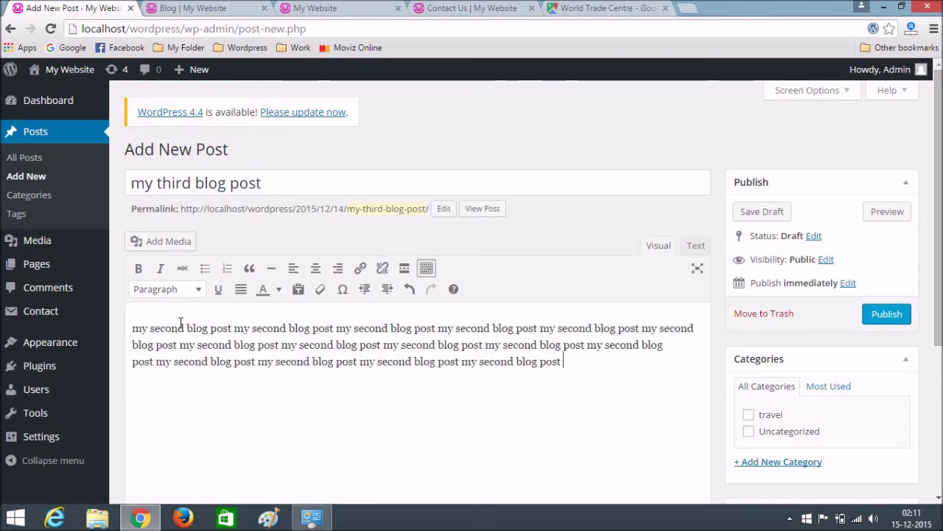
{"action": "key", "text": "ctrl+v"}
Insert lake-484190_640.jpg from the media library below the third post's body text
{"action": "scroll", "coordinate": [270, 331], "scroll_direction": "down", "scroll_amount": 3}
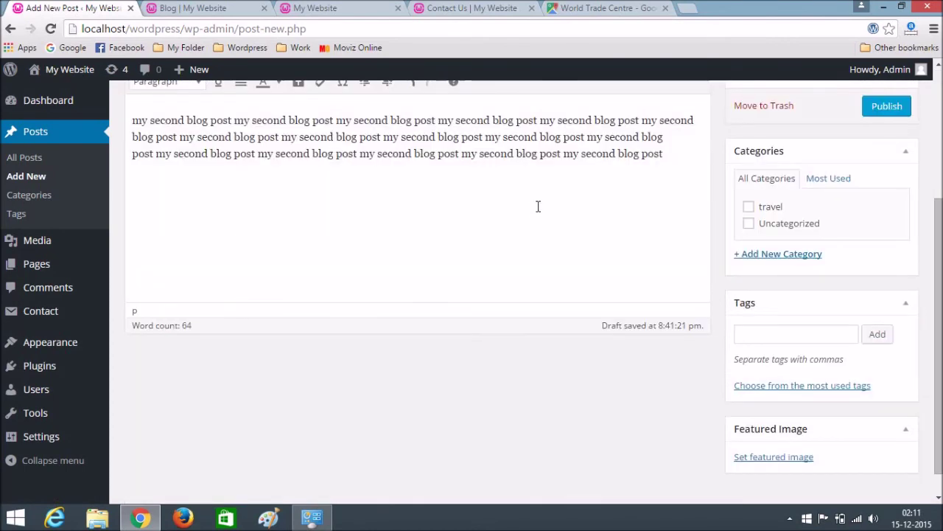
{"action": "scroll", "coordinate": [538, 206], "scroll_direction": "up", "scroll_amount": 3}
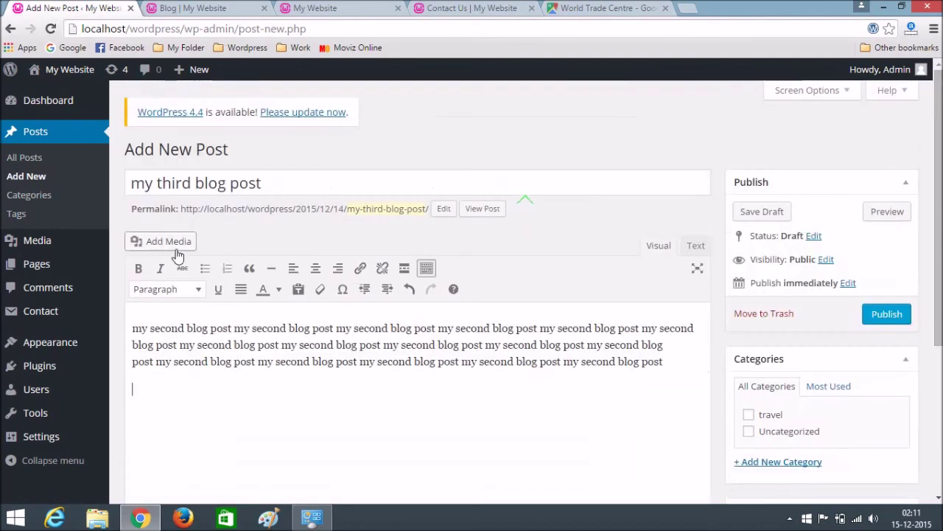
{"action": "left_click", "coordinate": [156, 249]}
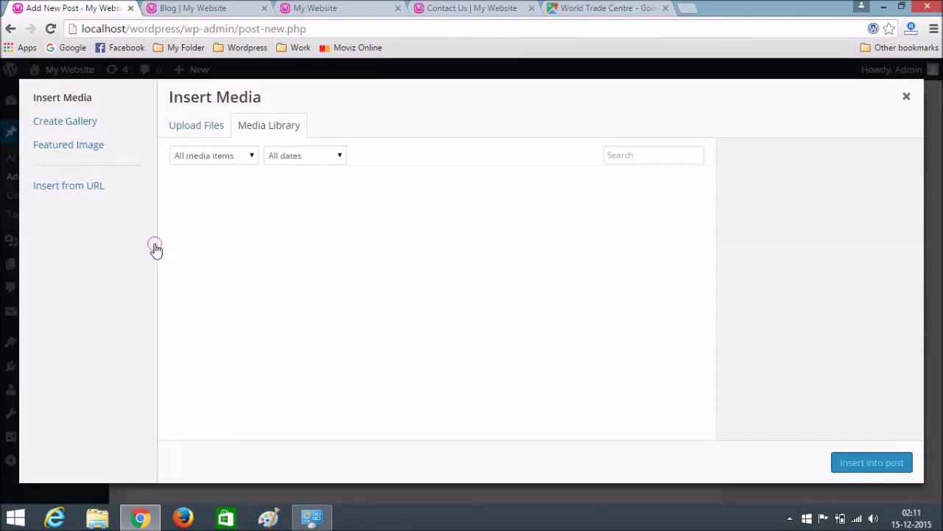
{"action": "scroll", "coordinate": [332, 243], "scroll_direction": "down", "scroll_amount": 1}
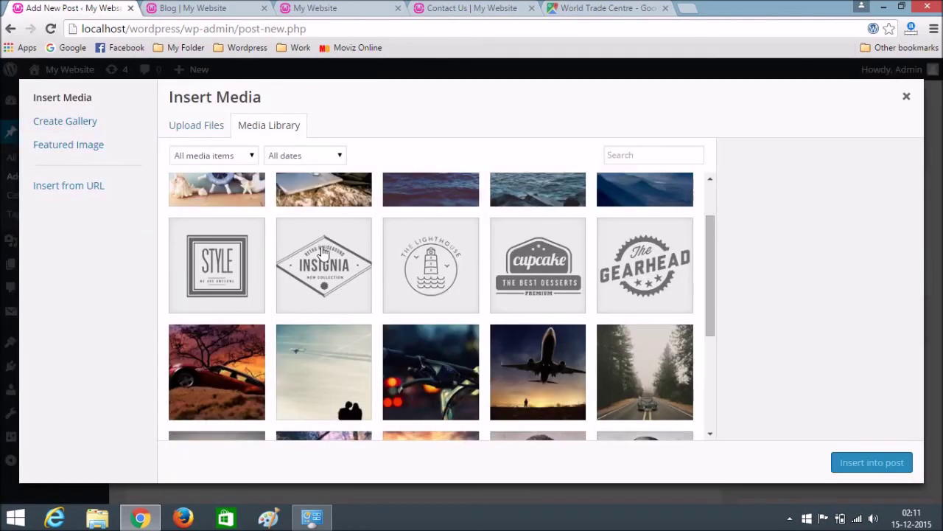
{"action": "scroll", "coordinate": [254, 272], "scroll_direction": "up", "scroll_amount": 1}
{"action": "scroll", "coordinate": [276, 270], "scroll_direction": "down", "scroll_amount": 2}
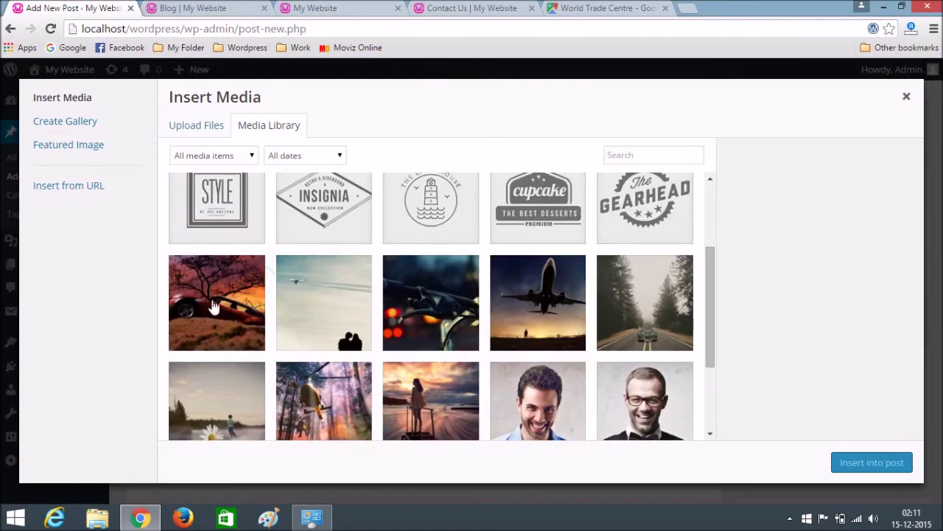
{"action": "scroll", "coordinate": [335, 299], "scroll_direction": "down", "scroll_amount": 2}
{"action": "scroll", "coordinate": [214, 298], "scroll_direction": "up", "scroll_amount": 2}
{"action": "scroll", "coordinate": [217, 310], "scroll_direction": "down", "scroll_amount": 2}
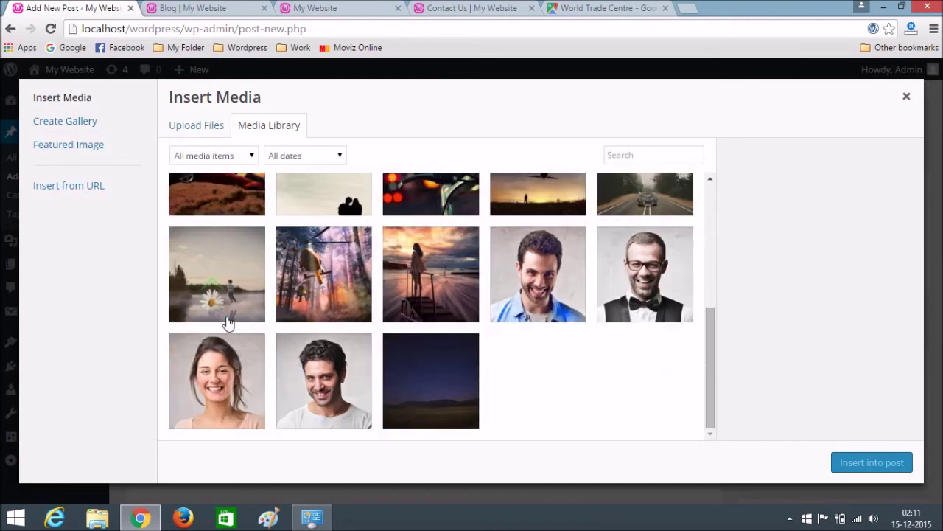
{"action": "left_click", "coordinate": [206, 301]}
{"action": "left_click", "coordinate": [887, 472]}
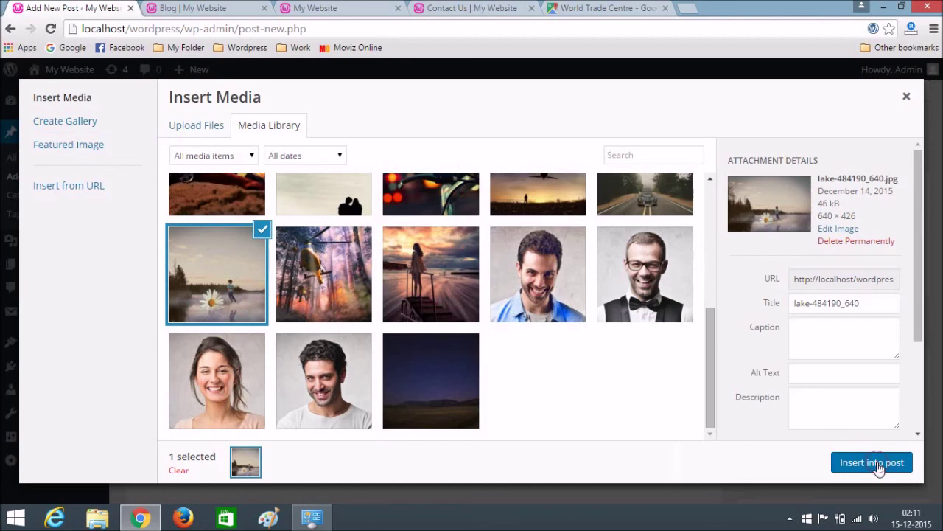
Assign the third blog post to the "travel" category
{"action": "scroll", "coordinate": [249, 309], "scroll_direction": "down", "scroll_amount": 2}
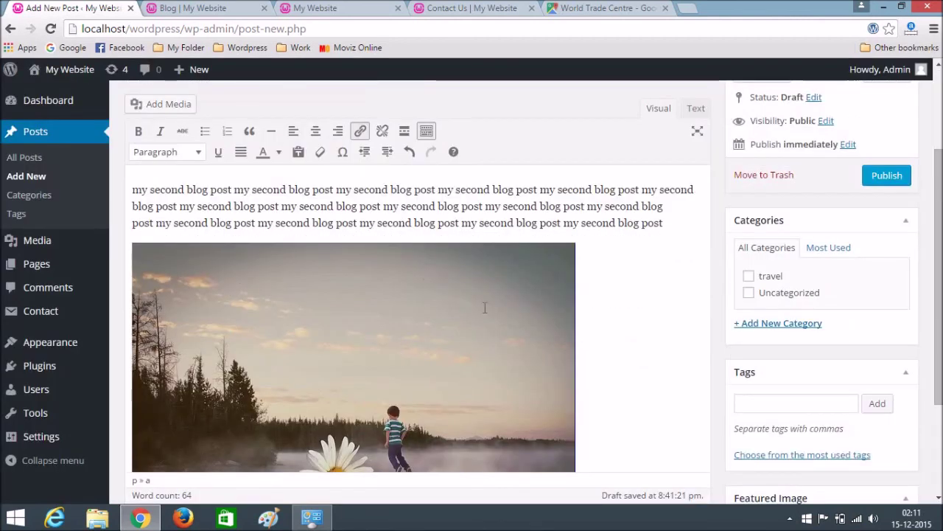
{"action": "scroll", "coordinate": [440, 346], "scroll_direction": "down", "scroll_amount": 2}
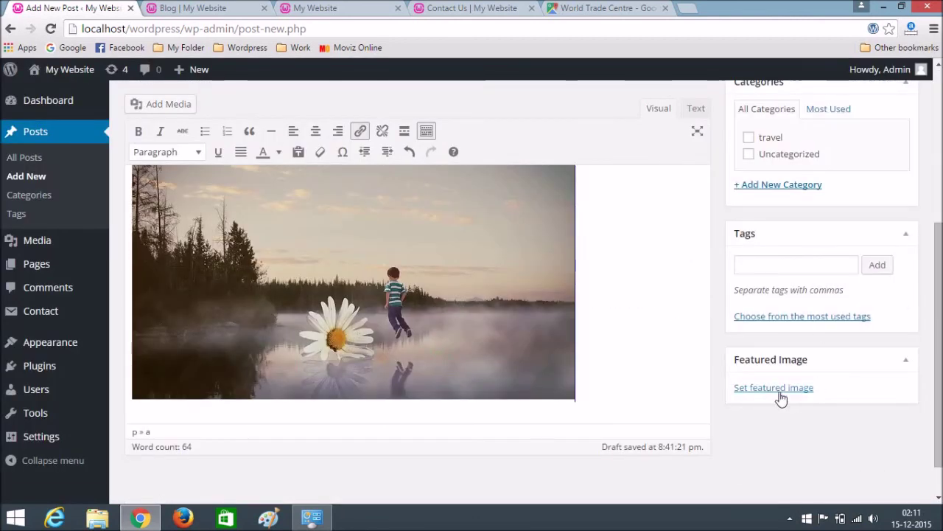
{"action": "scroll", "coordinate": [742, 352], "scroll_direction": "up", "scroll_amount": 1}
{"action": "left_click", "coordinate": [747, 208]}
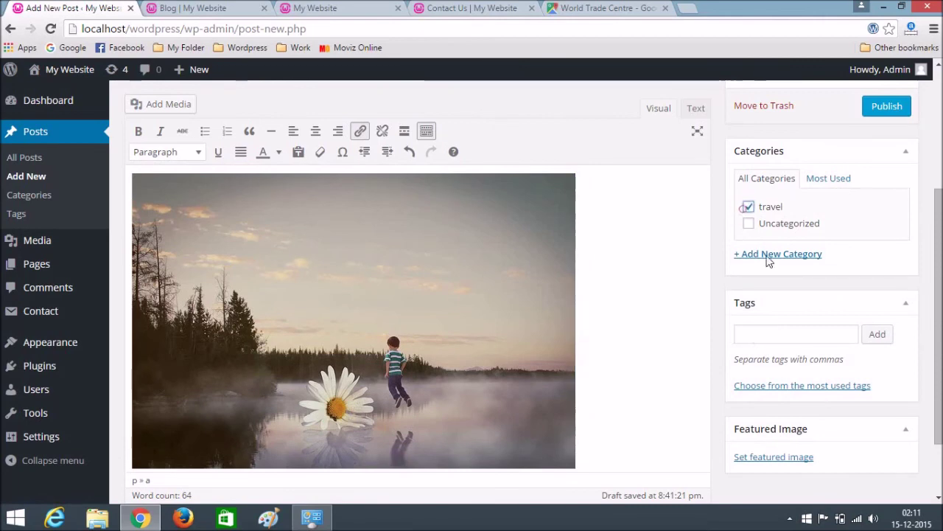
Upload 114-696x464.jpg as the third post's featured image and publish the post
{"action": "left_click", "coordinate": [772, 457]}
{"action": "left_click", "coordinate": [55, 134]}
{"action": "left_click", "coordinate": [133, 125]}
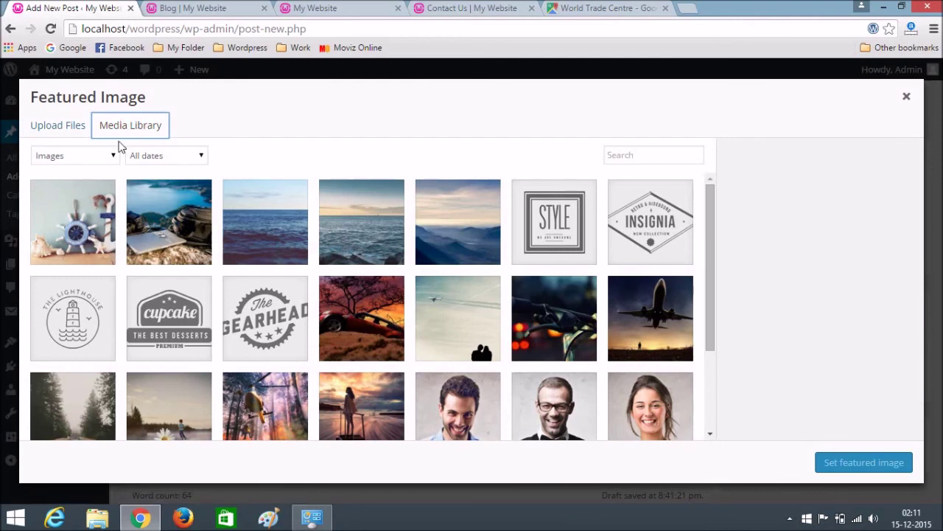
{"action": "left_click", "coordinate": [68, 126]}
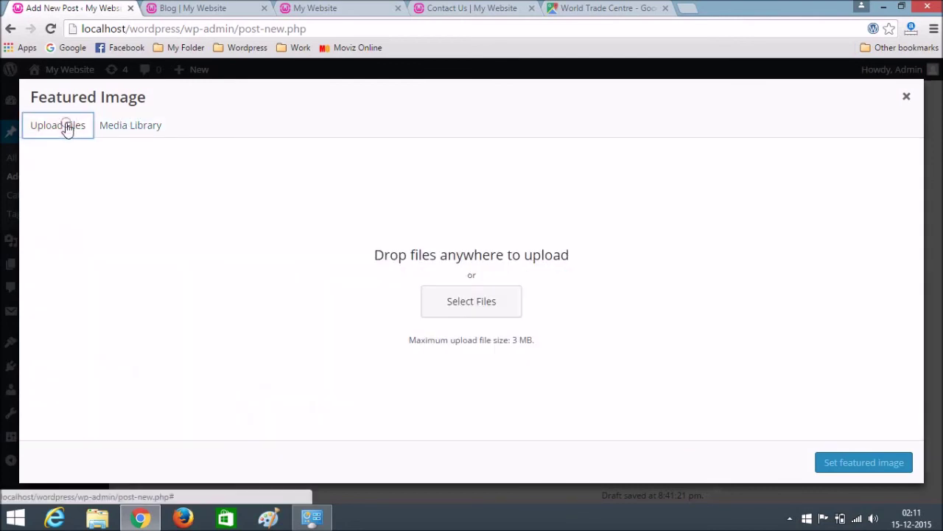
{"action": "left_click", "coordinate": [479, 308]}
{"action": "left_click", "coordinate": [321, 127]}
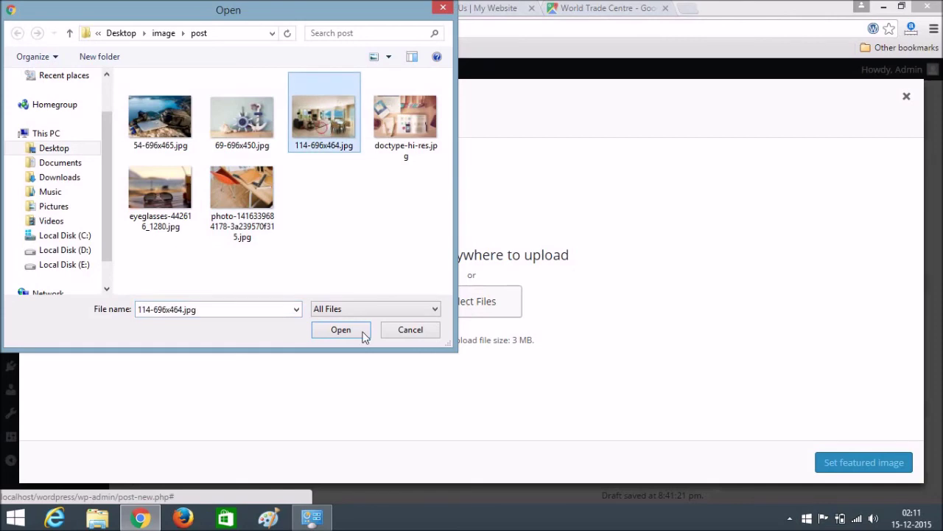
{"action": "left_click", "coordinate": [343, 331]}
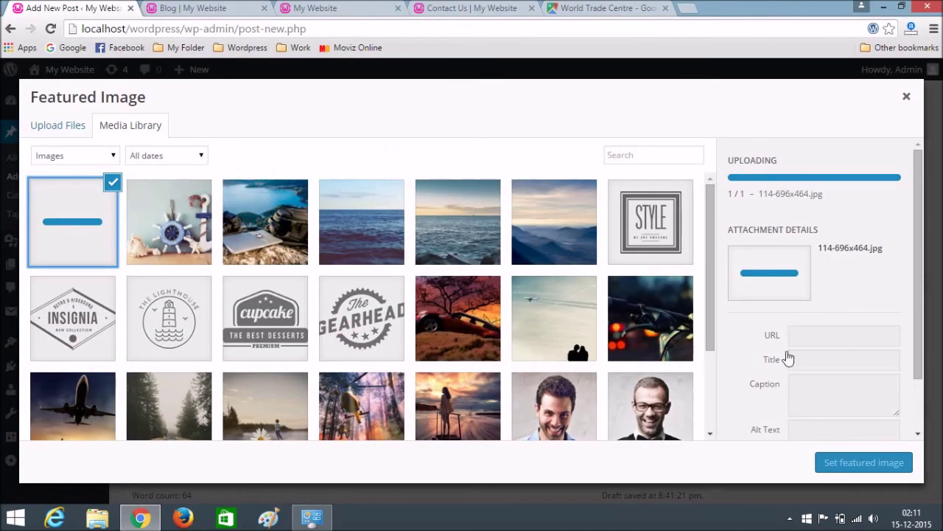
{"action": "left_click", "coordinate": [843, 464]}
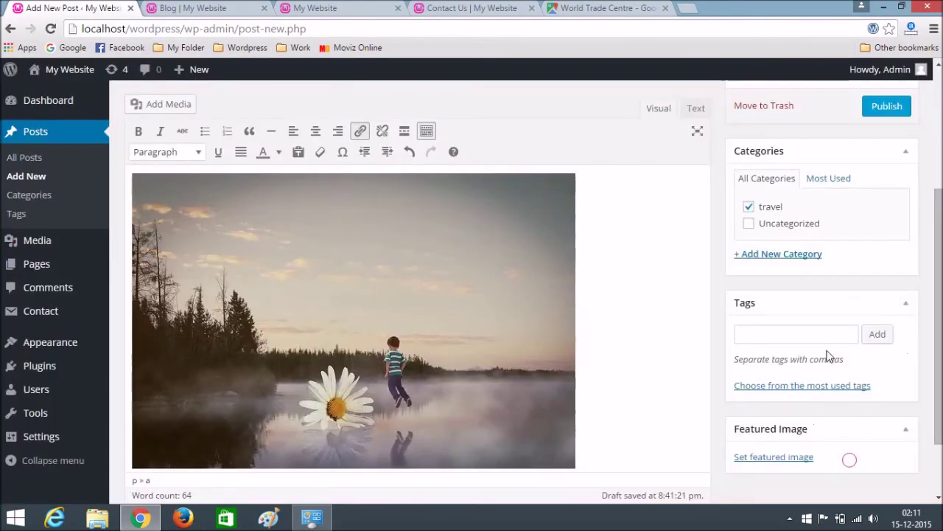
{"action": "scroll", "coordinate": [851, 413], "scroll_direction": "up", "scroll_amount": 3}
{"action": "scroll", "coordinate": [850, 374], "scroll_direction": "up", "scroll_amount": 1}
{"action": "left_click", "coordinate": [888, 316]}
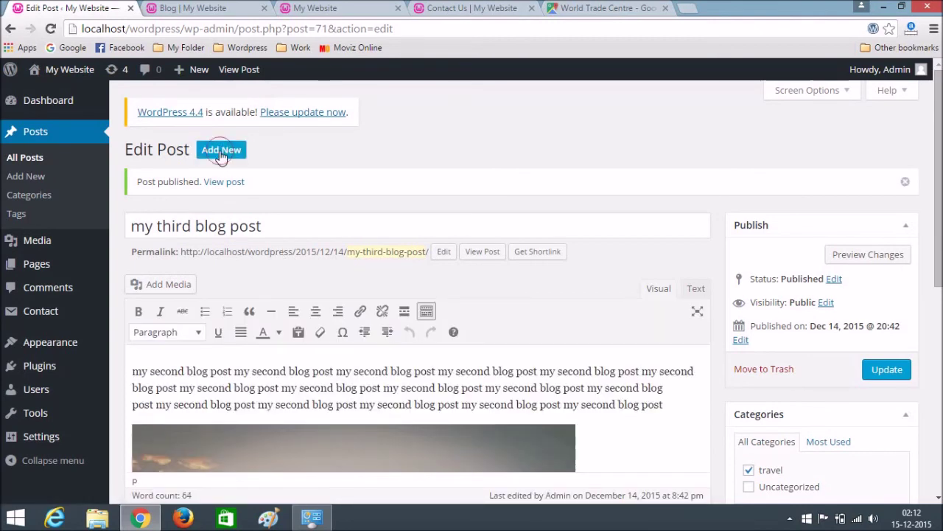
Create another new post with the title "my fourth blog post"
{"action": "left_click", "coordinate": [222, 151]}
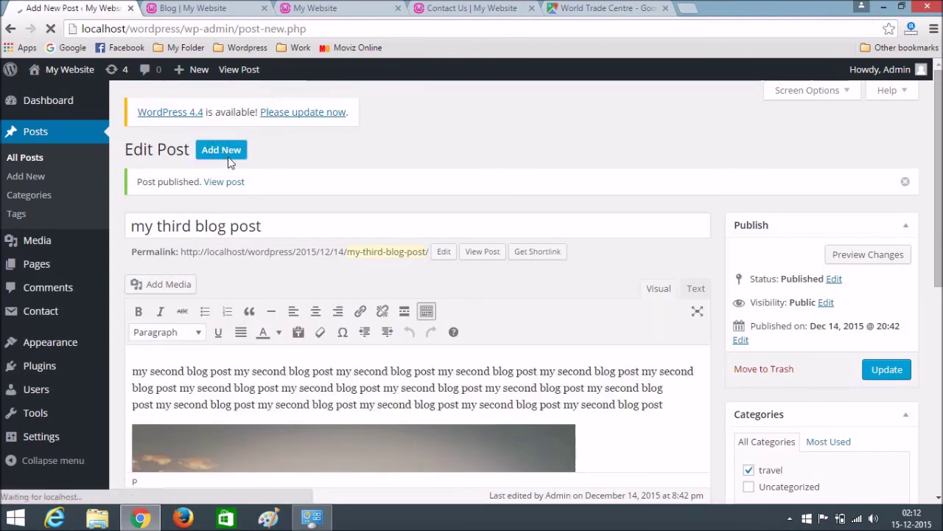
{"action": "type", "text": "my second blog post"}
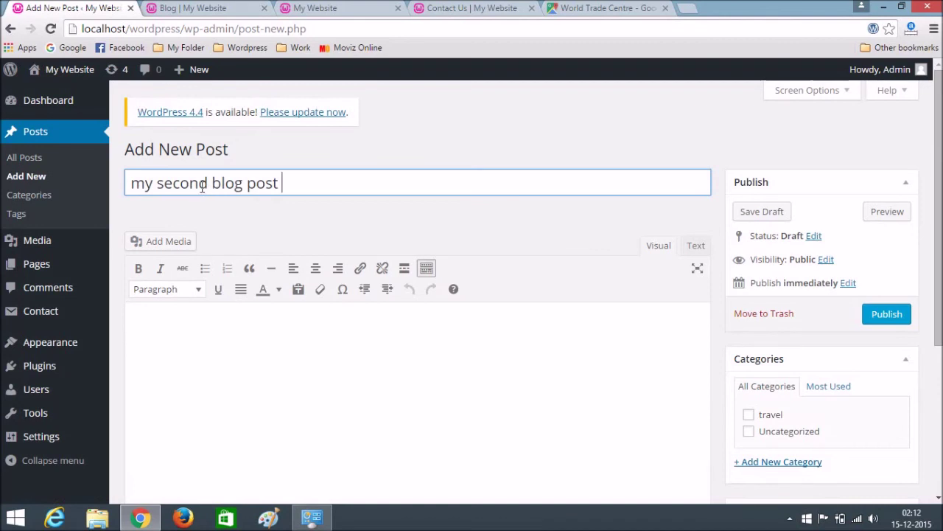
{"action": "left_click_drag", "start_coordinate": [157, 183], "coordinate": [219, 182]}
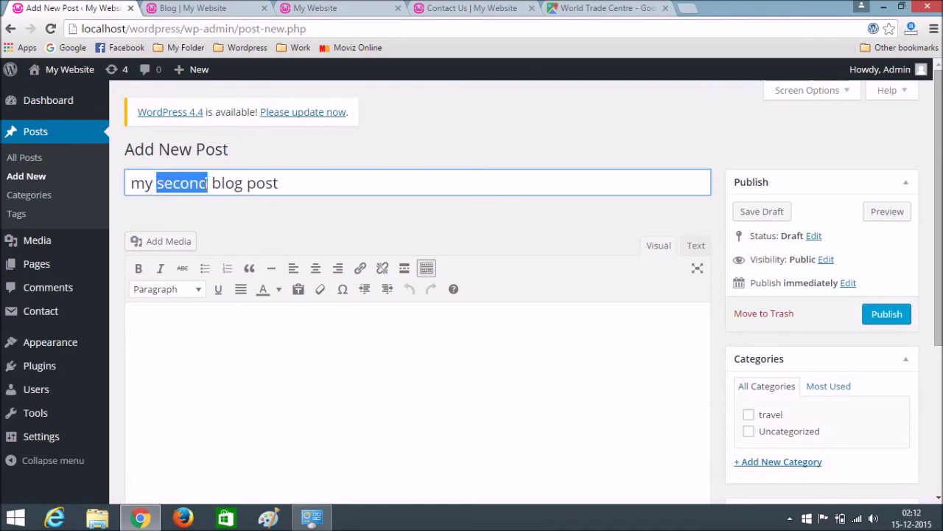
{"action": "type", "text": "four"}
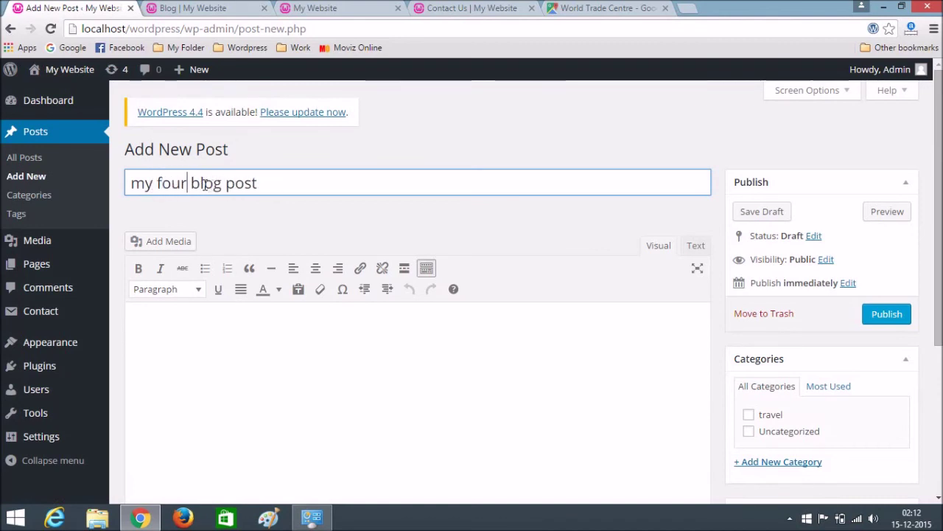
{"action": "type", "text": "th"}
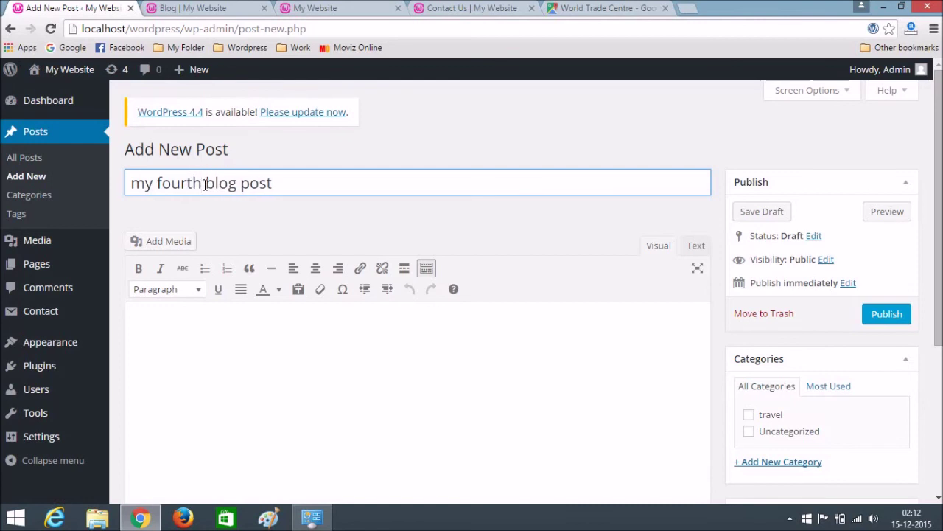
Fill the fourth post's body with nineteen pasted repeats of "my second blog post"
{"action": "left_click", "coordinate": [159, 336]}
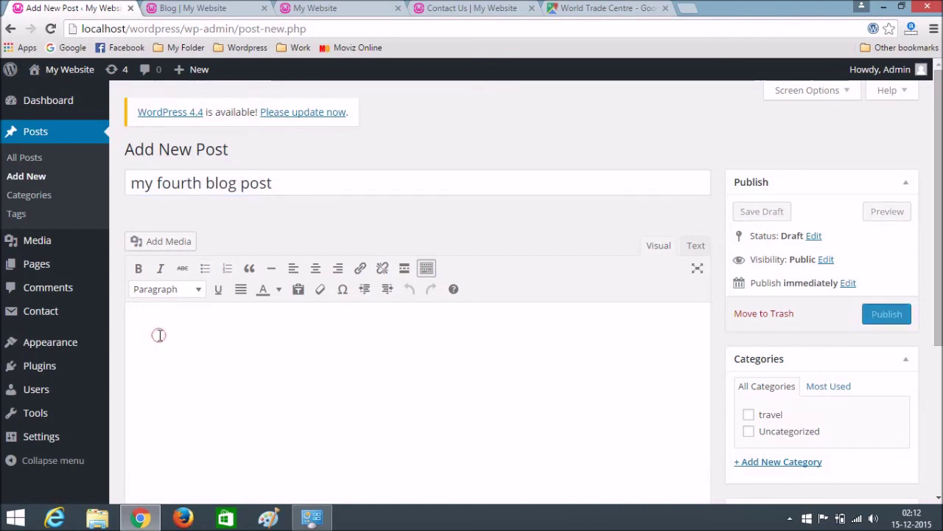
{"action": "key", "text": "ctrl+v"}
{"action": "key", "text": "ctrl+v"}
{"action": "key", "text": "ctrl+v"}
{"action": "key", "text": "ctrl+v"}
{"action": "key", "text": "ctrl+v"}
{"action": "key", "text": "ctrl+v"}
{"action": "key", "text": "ctrl+v"}
{"action": "key", "text": "ctrl+v"}
{"action": "key", "text": "ctrl+v"}
{"action": "key", "text": "ctrl+v"}
{"action": "key", "text": "ctrl+v"}
{"action": "key", "text": "ctrl+v"}
{"action": "key", "text": "ctrl+v"}
{"action": "key", "text": "ctrl+v"}
{"action": "key", "text": "ctrl+v"}
{"action": "key", "text": "ctrl+v"}
{"action": "key", "text": "ctrl+v"}
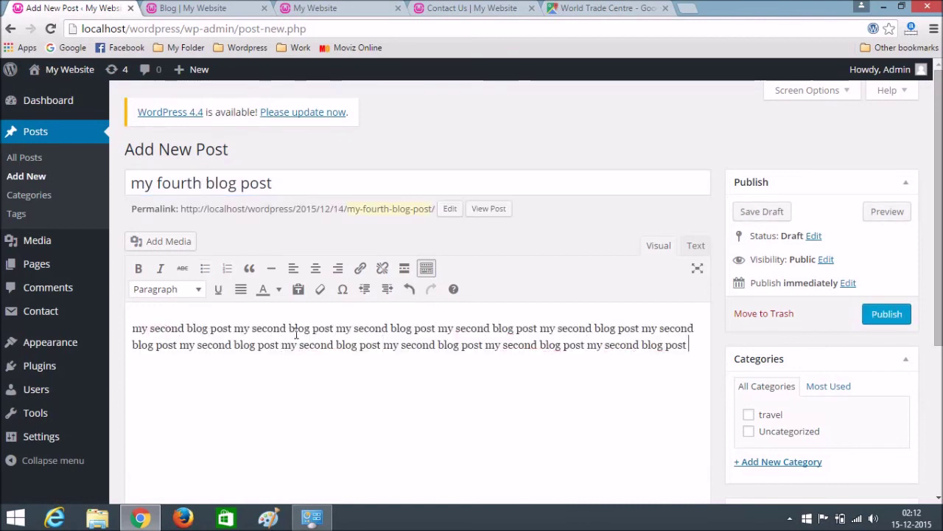
Assign the fourth blog post to the "travel" category
{"action": "scroll", "coordinate": [661, 371], "scroll_direction": "down", "scroll_amount": 3}
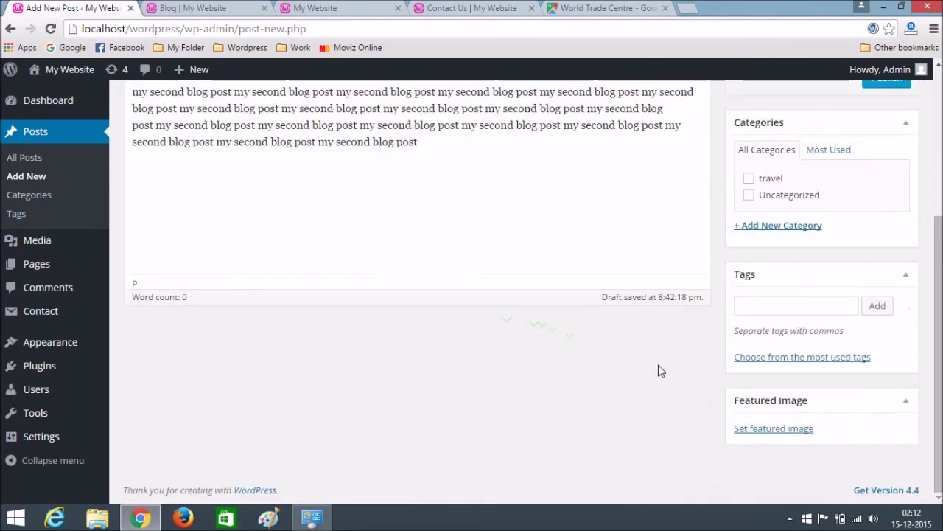
{"action": "left_click", "coordinate": [749, 178]}
{"action": "left_click", "coordinate": [749, 179]}
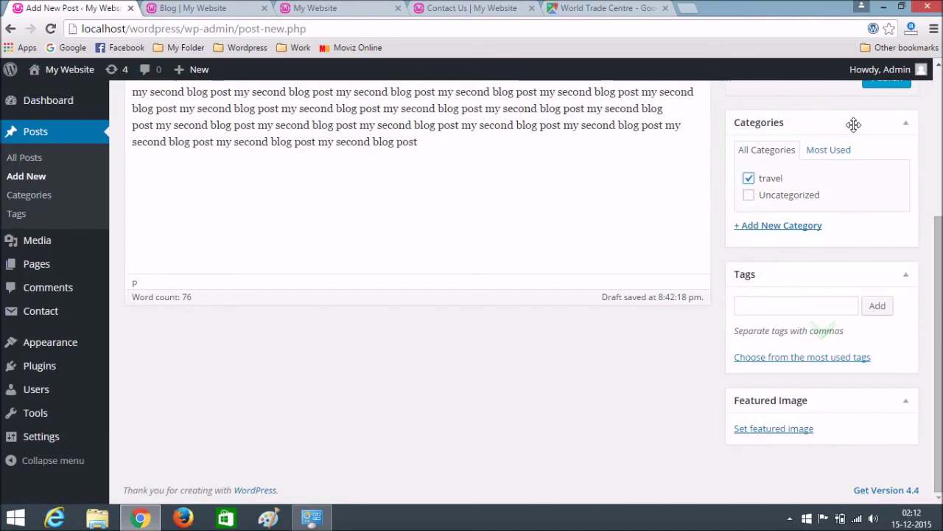
Upload doctype-hi-res.jpg as the fourth post's featured image and publish the post
{"action": "left_click", "coordinate": [777, 431]}
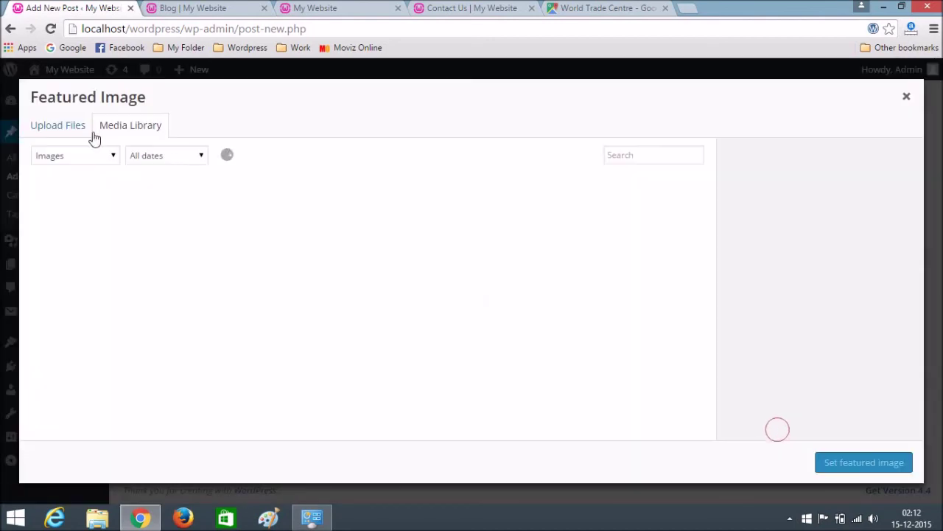
{"action": "left_click", "coordinate": [85, 131]}
{"action": "left_click", "coordinate": [431, 307]}
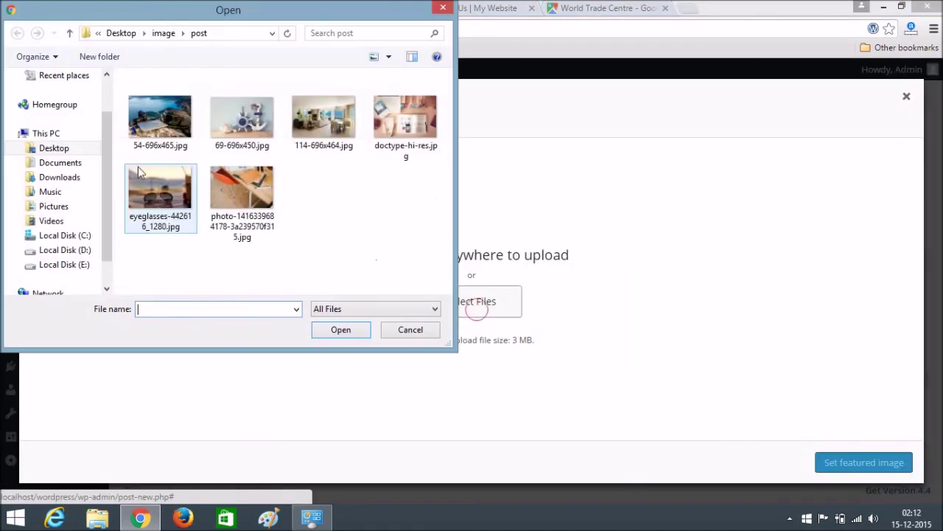
{"action": "left_click", "coordinate": [402, 122]}
{"action": "left_click", "coordinate": [341, 330]}
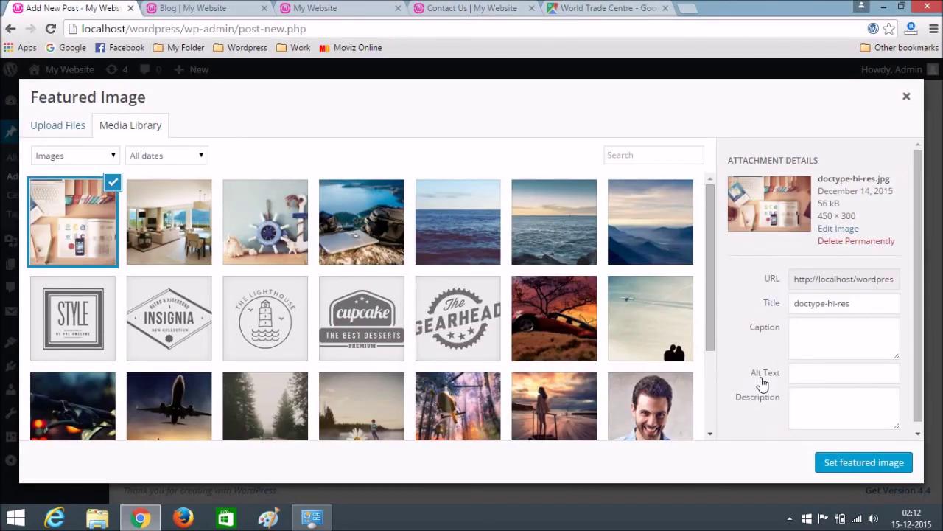
{"action": "scroll", "coordinate": [779, 369], "scroll_direction": "down", "scroll_amount": 1}
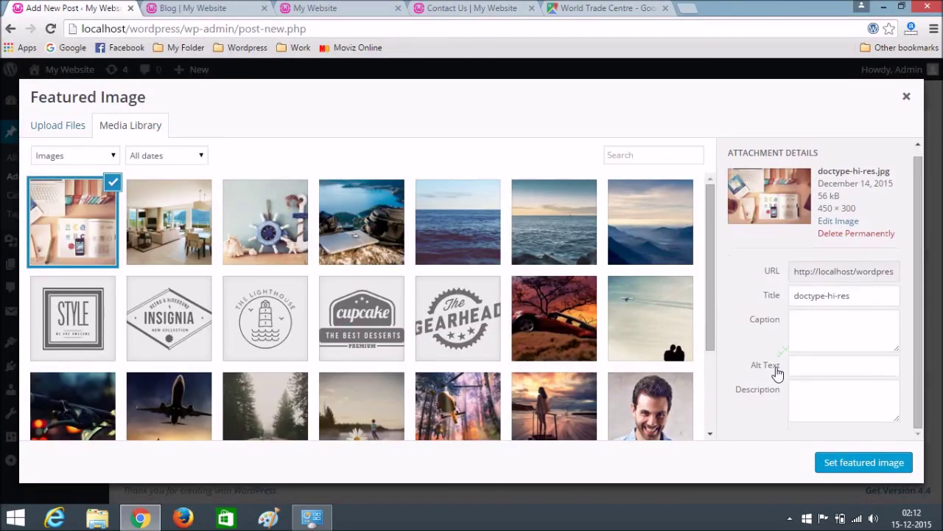
{"action": "left_click", "coordinate": [844, 457]}
{"action": "left_click", "coordinate": [750, 305]}
{"action": "scroll", "coordinate": [663, 369], "scroll_direction": "down", "scroll_amount": 2}
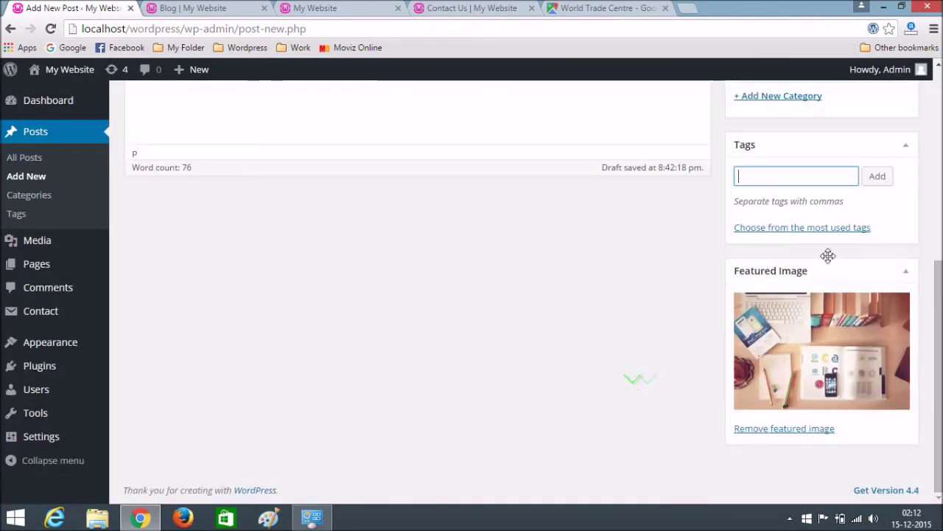
{"action": "scroll", "coordinate": [847, 266], "scroll_direction": "up", "scroll_amount": 5}
{"action": "left_click", "coordinate": [888, 297]}
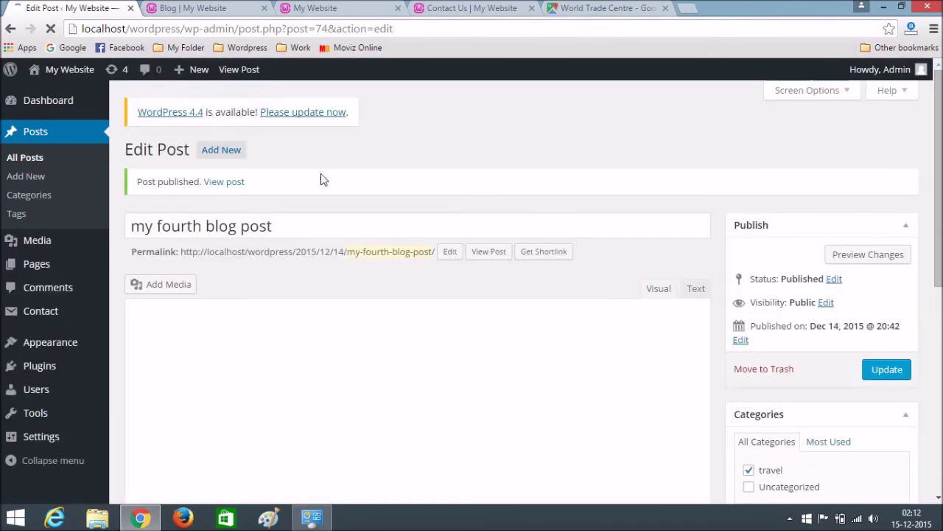
Create another new post with the title "my fifth blog post"
{"action": "left_click", "coordinate": [223, 154]}
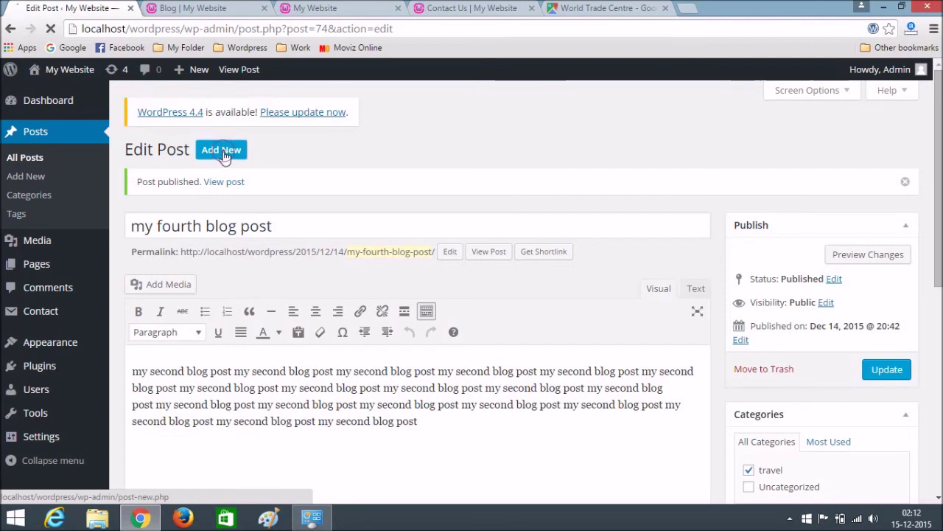
{"action": "left_click", "coordinate": [202, 181]}
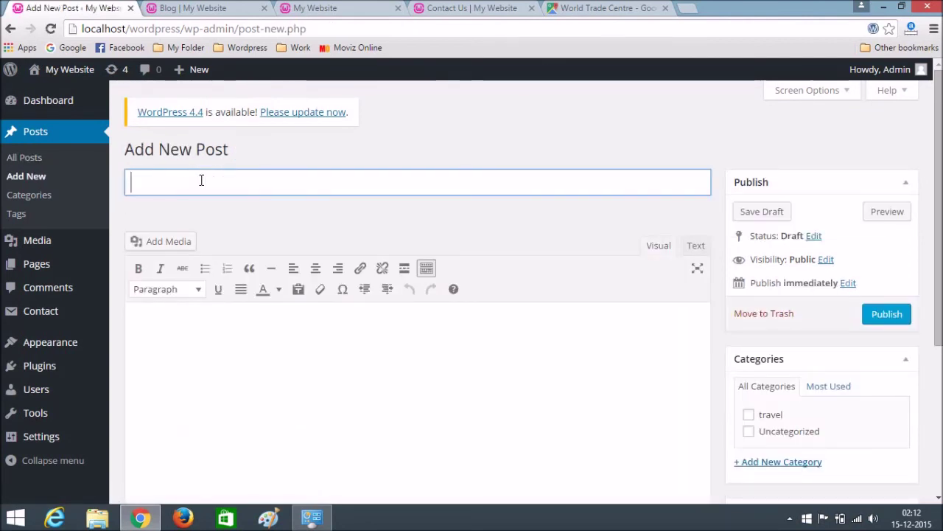
{"action": "type", "text": "my second blog post"}
{"action": "left_click_drag", "start_coordinate": [158, 182], "coordinate": [201, 182]}
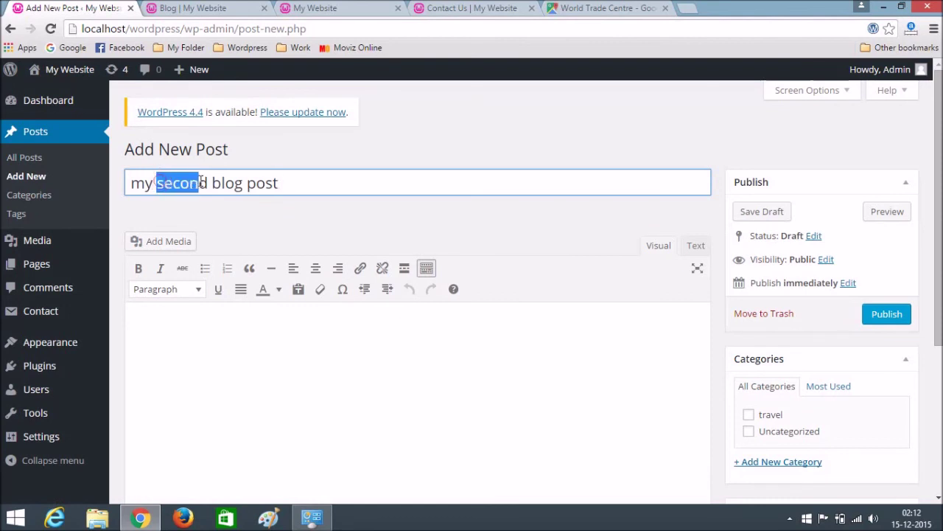
{"action": "type", "text": "fifth"}
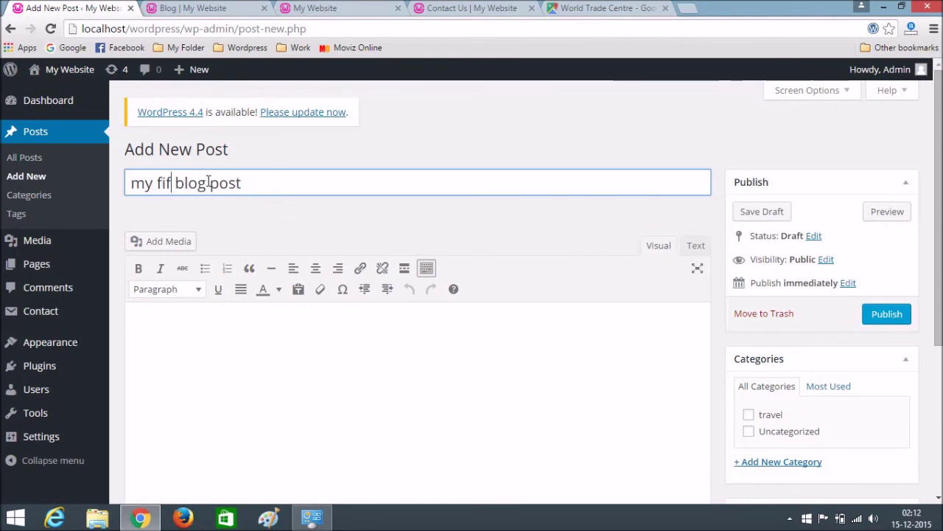
Fill the fifth post's body with sixteen pasted repeats of "my second blog post" and assign the post to the Uncategorized category
{"action": "left_click", "coordinate": [206, 329]}
{"action": "key", "text": "ctrl+v"}
{"action": "key", "text": "ctrl+v"}
{"action": "key", "text": "ctrl+v"}
{"action": "key", "text": "ctrl+v"}
{"action": "key", "text": "ctrl+v"}
{"action": "key", "text": "ctrl+v"}
{"action": "key", "text": "ctrl+v"}
{"action": "key", "text": "ctrl+v"}
{"action": "key", "text": "ctrl+v"}
{"action": "key", "text": "ctrl+v"}
{"action": "key", "text": "ctrl+v"}
{"action": "key", "text": "ctrl+v"}
{"action": "key", "text": "ctrl+v"}
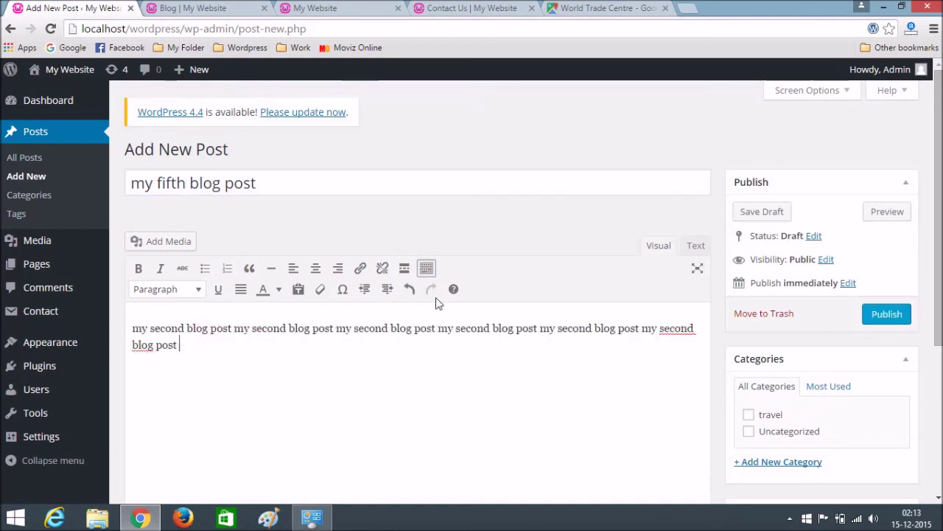
{"action": "key", "text": "ctrl+v"}
{"action": "key", "text": "ctrl+v"}
{"action": "key", "text": "ctrl+v"}
{"action": "left_click", "coordinate": [748, 431]}
{"action": "scroll", "coordinate": [782, 390], "scroll_direction": "down", "scroll_amount": 3}
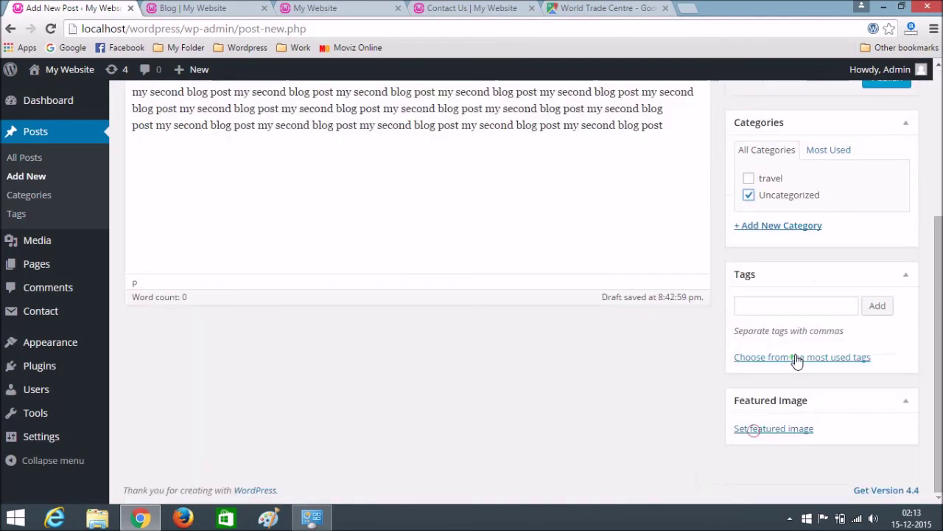
{"action": "left_click", "coordinate": [759, 429]}
{"action": "left_click", "coordinate": [44, 128]}
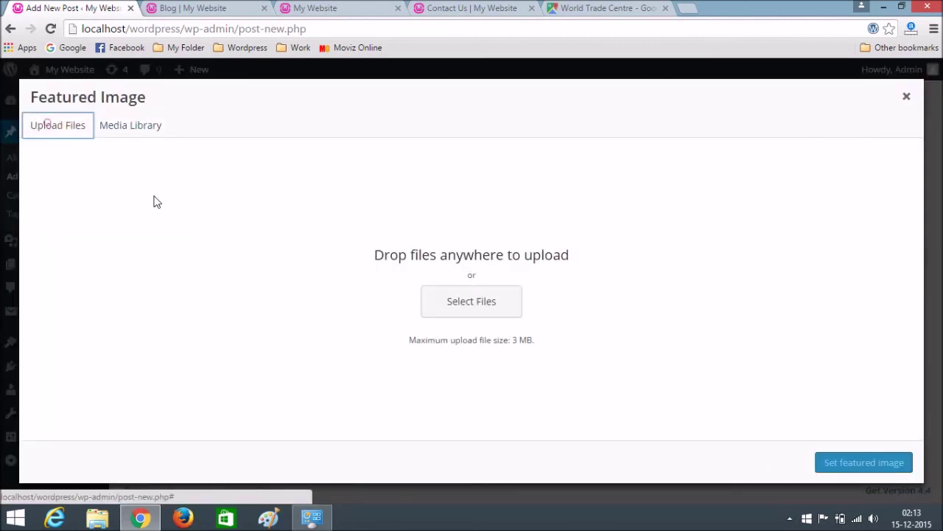
{"action": "left_click", "coordinate": [436, 315]}
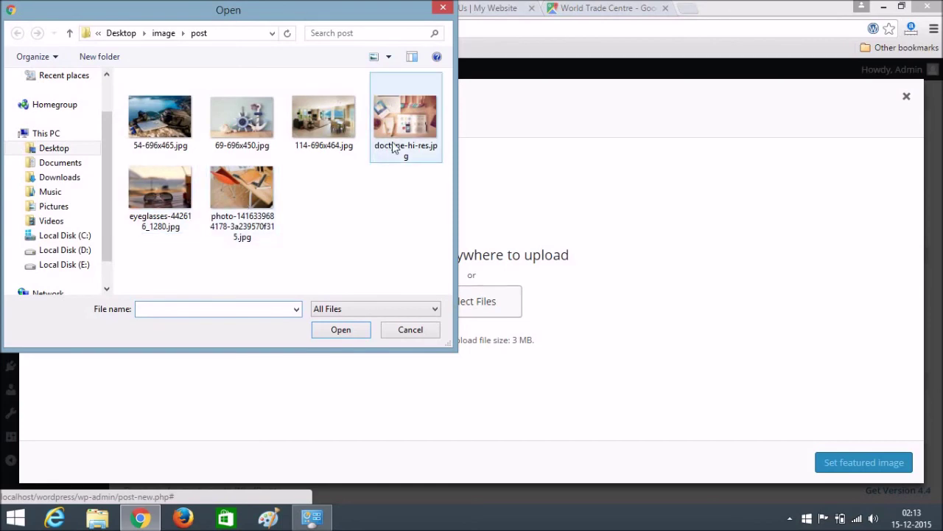
{"action": "left_click", "coordinate": [247, 209]}
{"action": "left_click", "coordinate": [341, 330]}
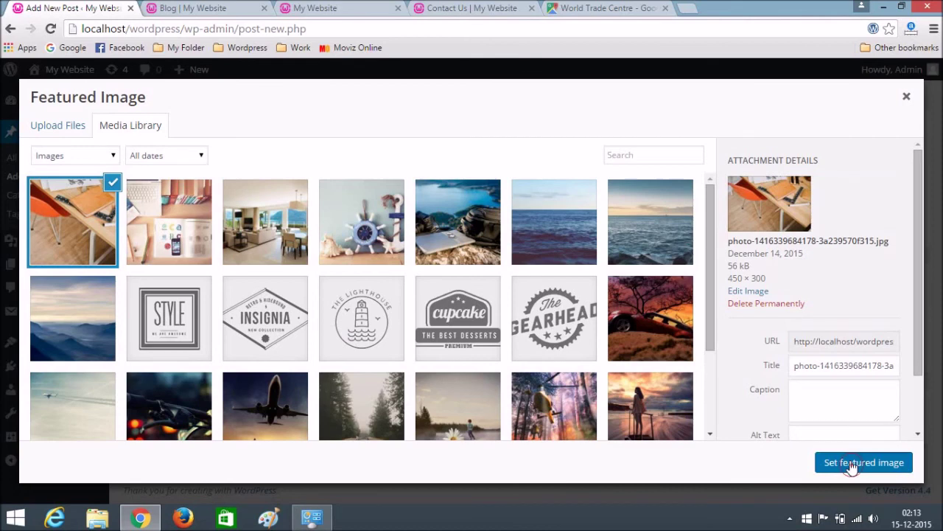
{"action": "left_click", "coordinate": [855, 465]}
{"action": "scroll", "coordinate": [875, 334], "scroll_direction": "up", "scroll_amount": 3}
{"action": "left_click", "coordinate": [877, 316]}
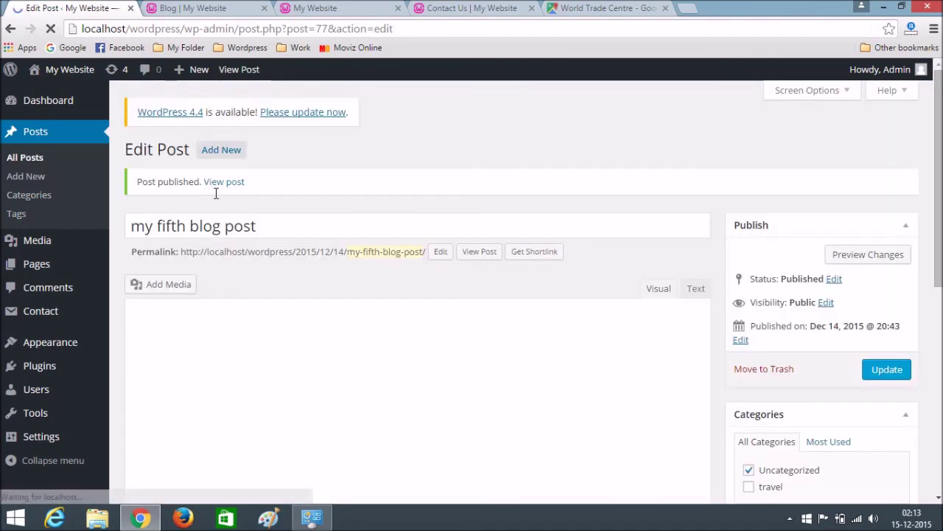
Create another new post with the title "my sixth blog post"
{"action": "left_click", "coordinate": [228, 149]}
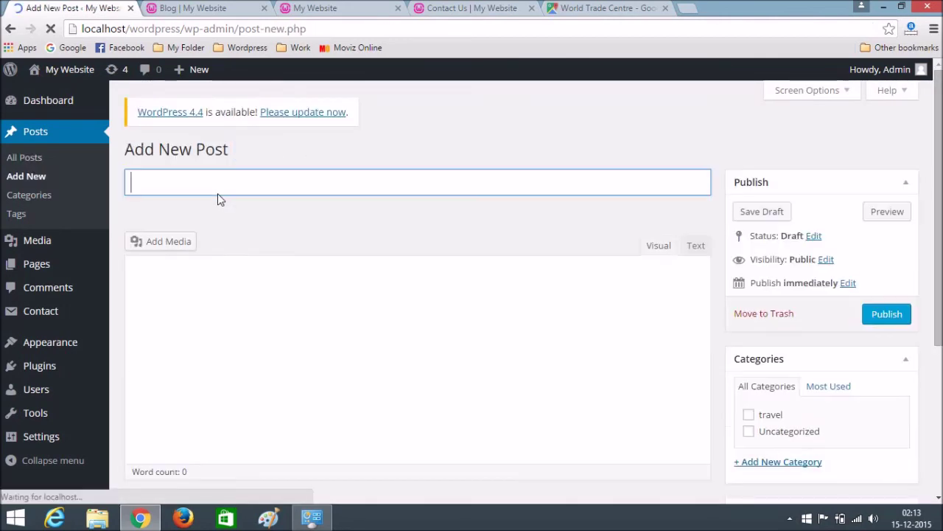
{"action": "type", "text": "my second blog post"}
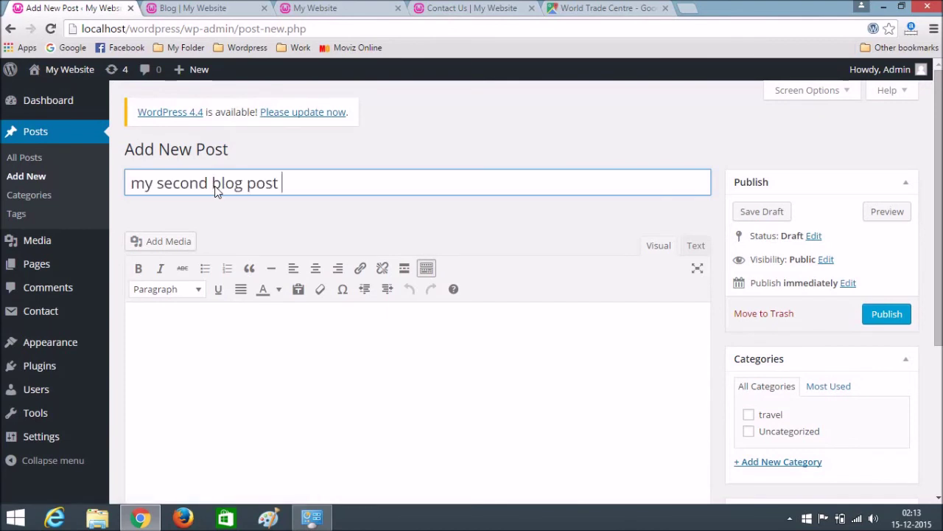
{"action": "left_click_drag", "start_coordinate": [159, 179], "coordinate": [217, 182]}
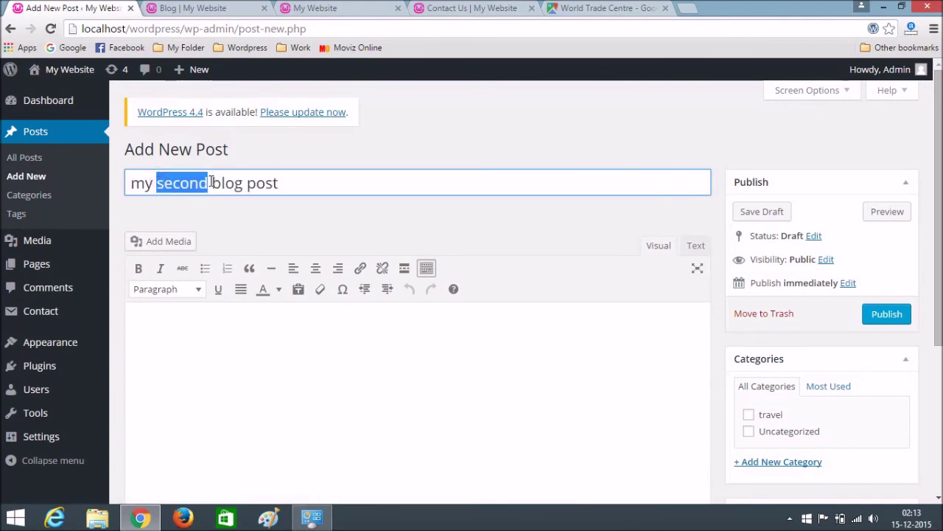
{"action": "type", "text": "six"}
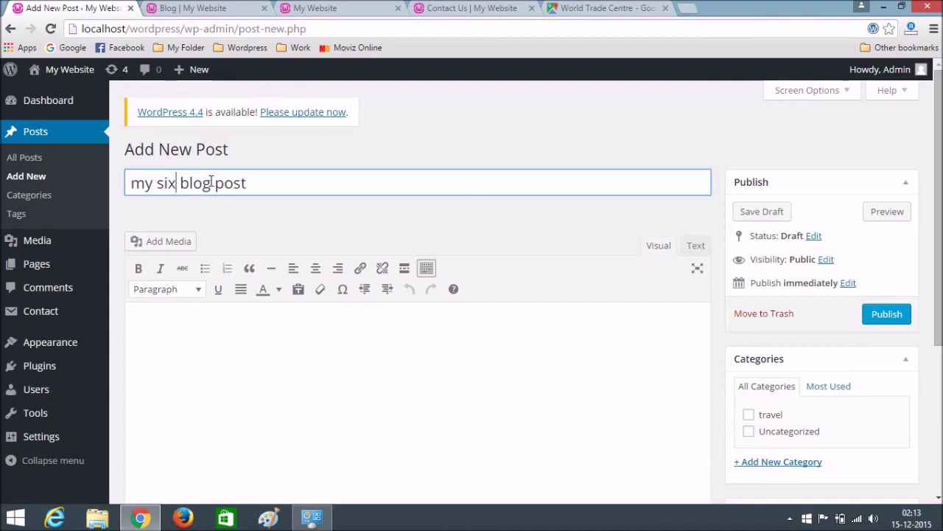
{"action": "type", "text": "th"}
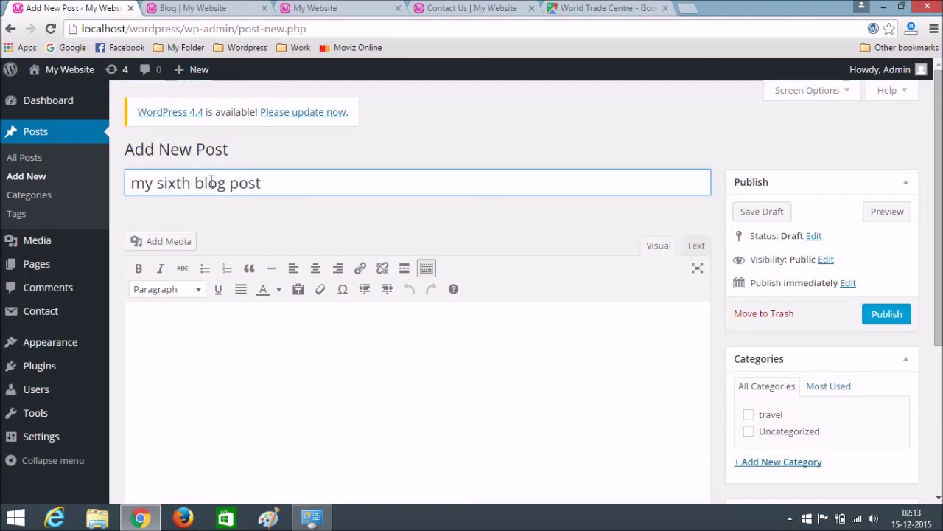
Fill the sixth post's body with seventeen pasted repeats of "my second blog post" and assign the post to the "travel" category
{"action": "left_click", "coordinate": [228, 396]}
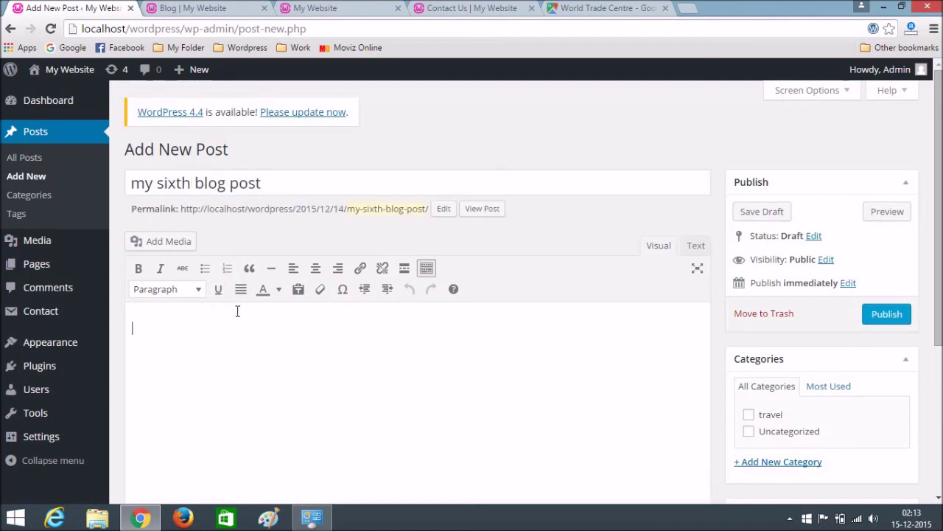
{"action": "key", "text": "ctrl+v"}
{"action": "key", "text": "ctrl+v"}
{"action": "key", "text": "ctrl+v"}
{"action": "key", "text": "ctrl+v"}
{"action": "key", "text": "ctrl+v"}
{"action": "key", "text": "ctrl+v"}
{"action": "key", "text": "ctrl+v"}
{"action": "key", "text": "ctrl+v"}
{"action": "key", "text": "ctrl+v"}
{"action": "key", "text": "ctrl+v"}
{"action": "key", "text": "ctrl+v"}
{"action": "key", "text": "ctrl+v"}
{"action": "key", "text": "ctrl+v"}
{"action": "key", "text": "ctrl+v"}
{"action": "key", "text": "ctrl+v"}
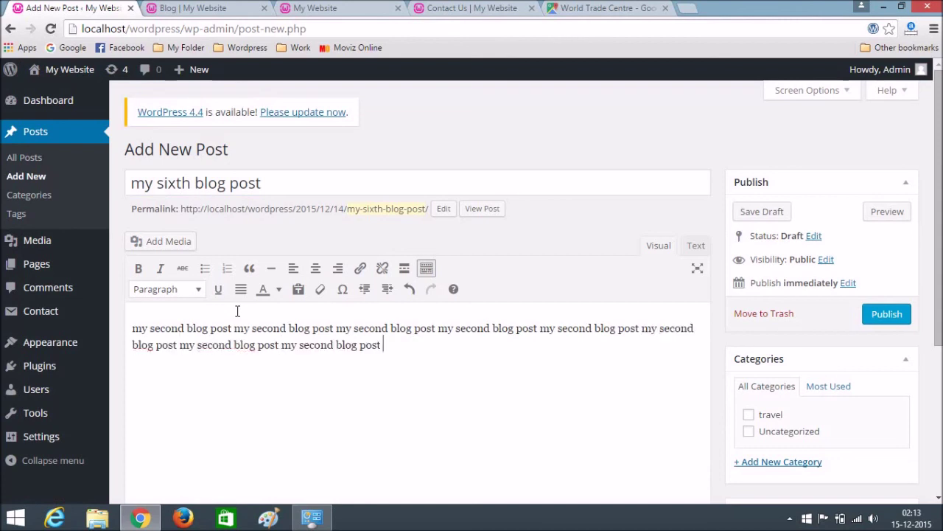
{"action": "key", "text": "ctrl+v"}
{"action": "key", "text": "ctrl+v"}
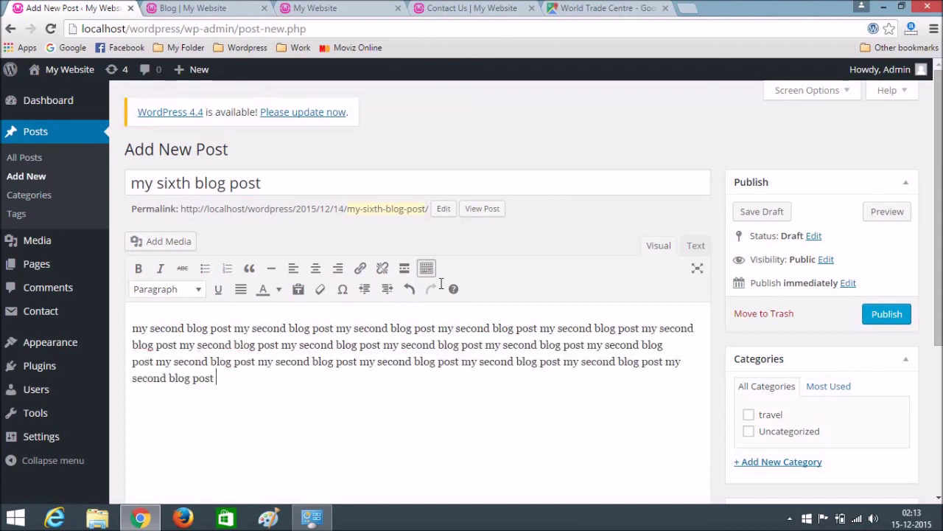
Upload eyeglasses-442616_1280.jpg as the sixth post's featured image and publish the post
{"action": "scroll", "coordinate": [479, 284], "scroll_direction": "down", "scroll_amount": 3}
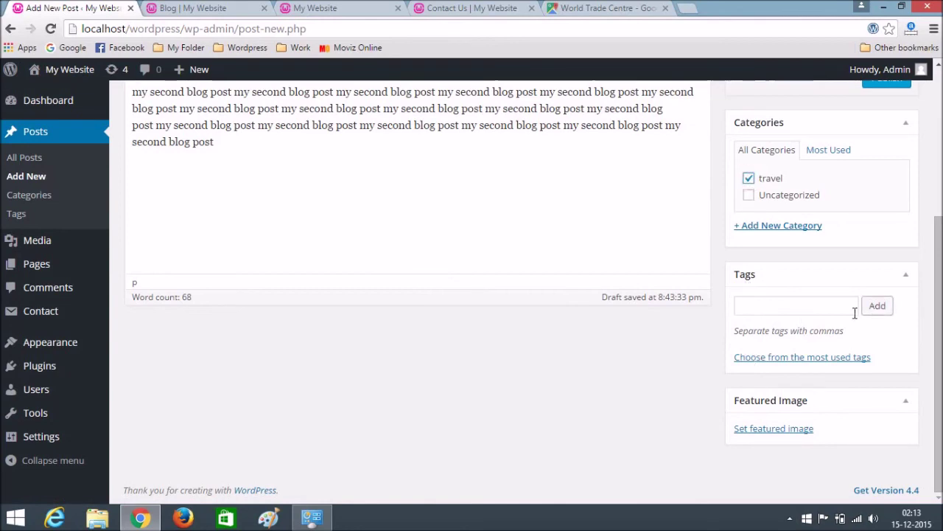
{"action": "left_click", "coordinate": [757, 429]}
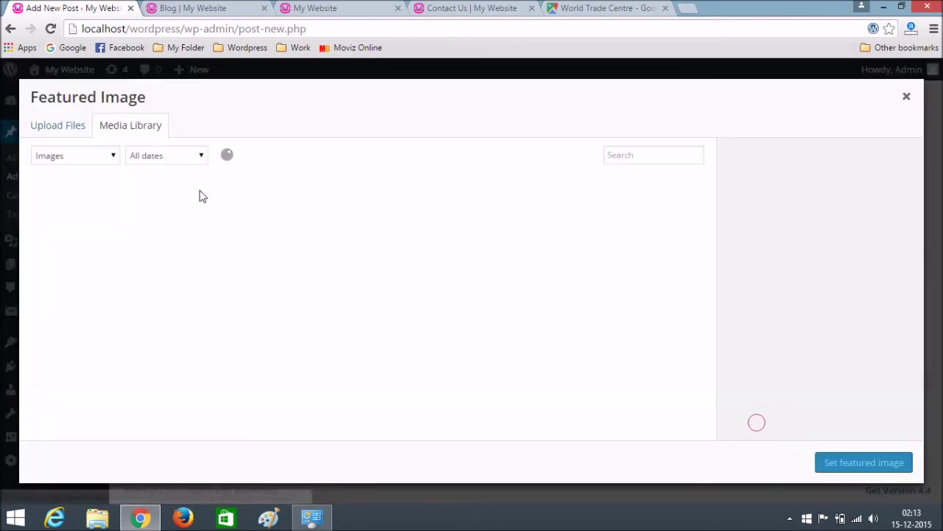
{"action": "left_click", "coordinate": [78, 124]}
{"action": "left_click", "coordinate": [452, 291]}
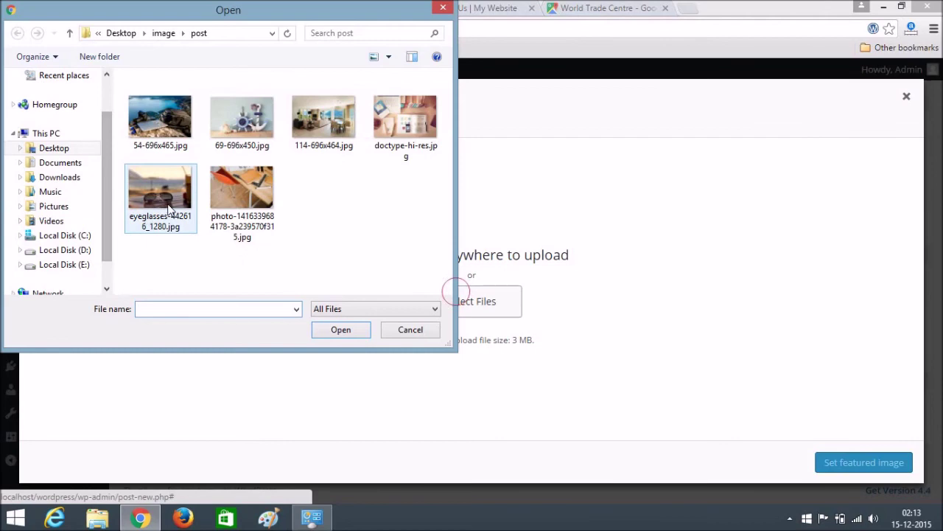
{"action": "left_click", "coordinate": [162, 197]}
{"action": "left_click", "coordinate": [339, 333]}
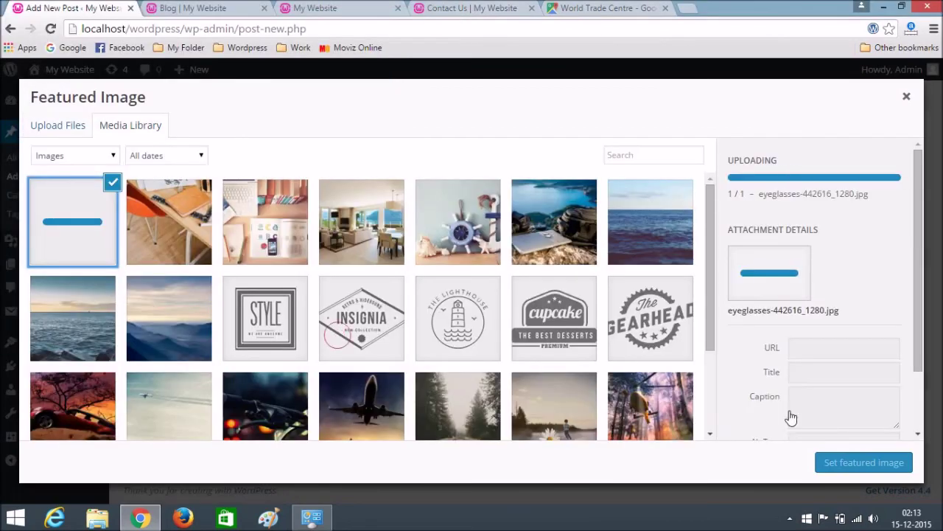
{"action": "left_click", "coordinate": [864, 462]}
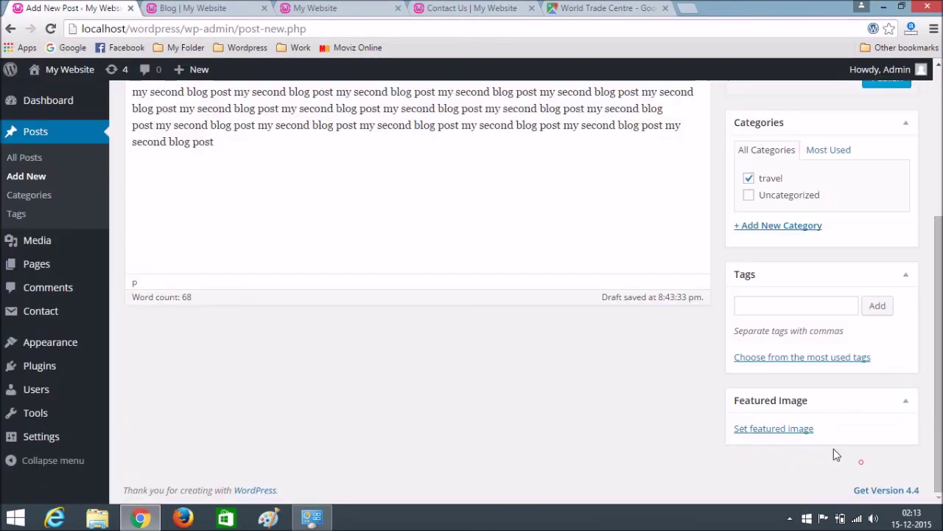
{"action": "scroll", "coordinate": [829, 335], "scroll_direction": "up", "scroll_amount": 5}
{"action": "left_click", "coordinate": [890, 321]}
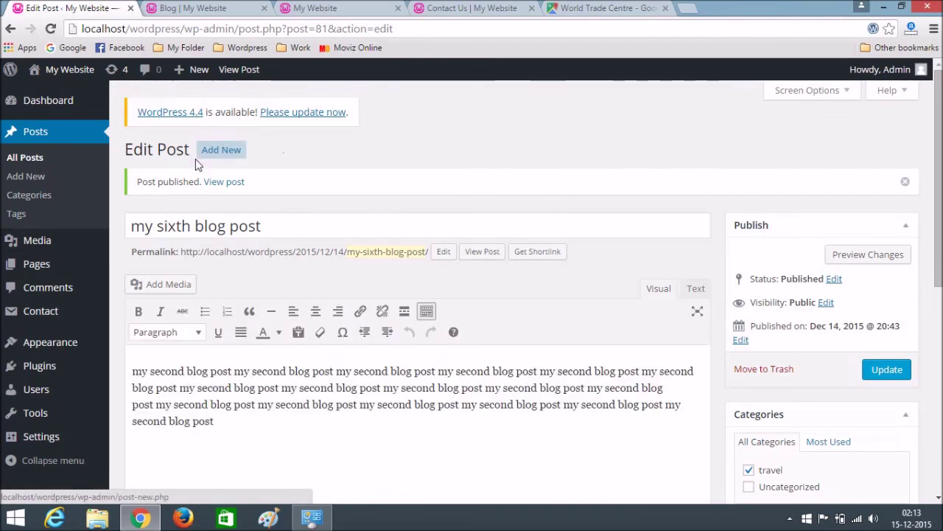
Reload the site's blog page and look through the published posts
{"action": "left_click", "coordinate": [193, 8]}
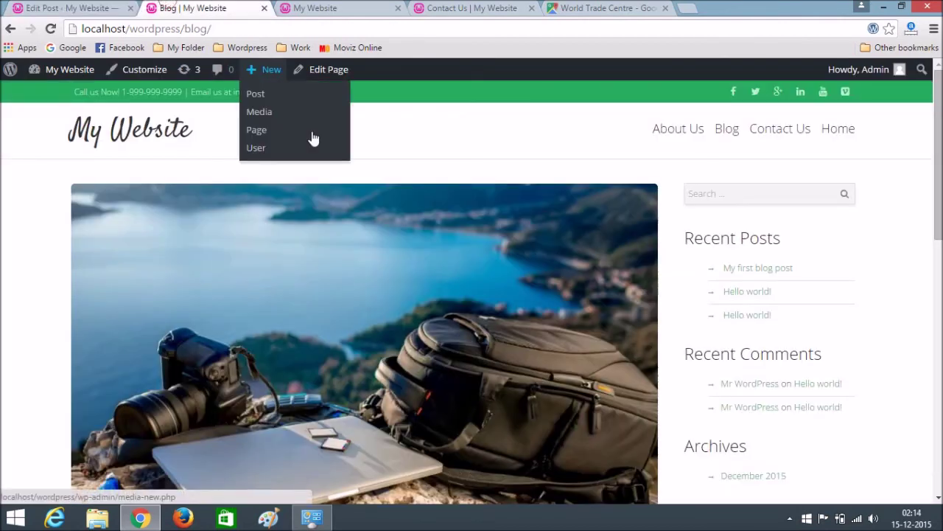
{"action": "left_click", "coordinate": [49, 29]}
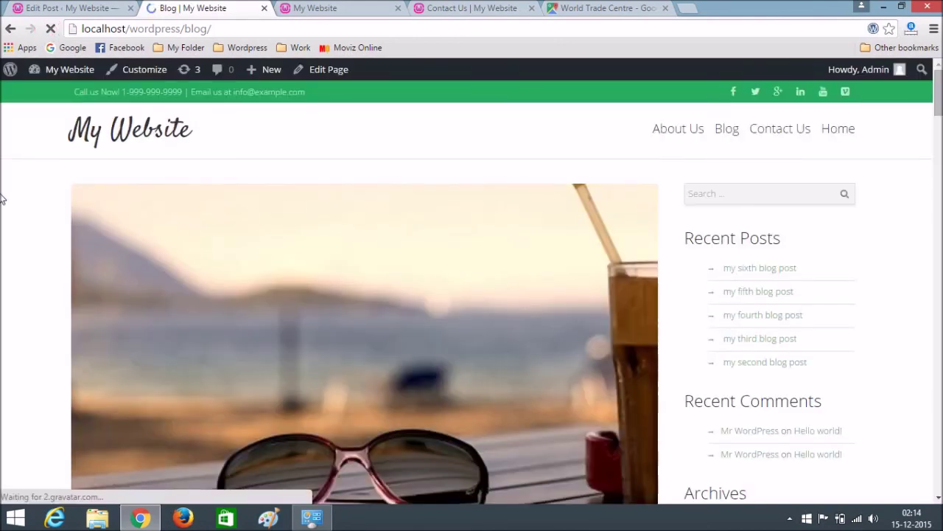
{"action": "scroll", "coordinate": [2, 199], "scroll_direction": "down", "scroll_amount": 15}
{"action": "scroll", "coordinate": [2, 215], "scroll_direction": "down", "scroll_amount": 12}
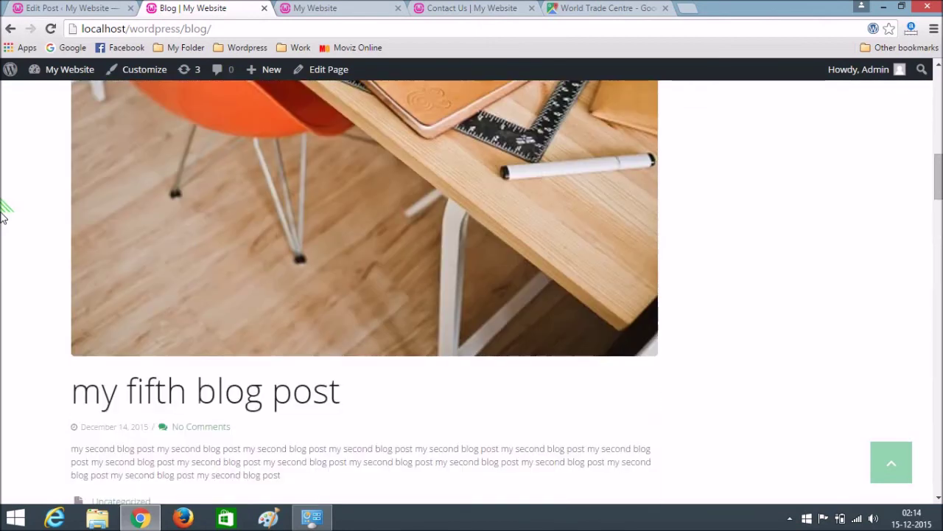
{"action": "scroll", "coordinate": [2, 215], "scroll_direction": "up", "scroll_amount": 10}
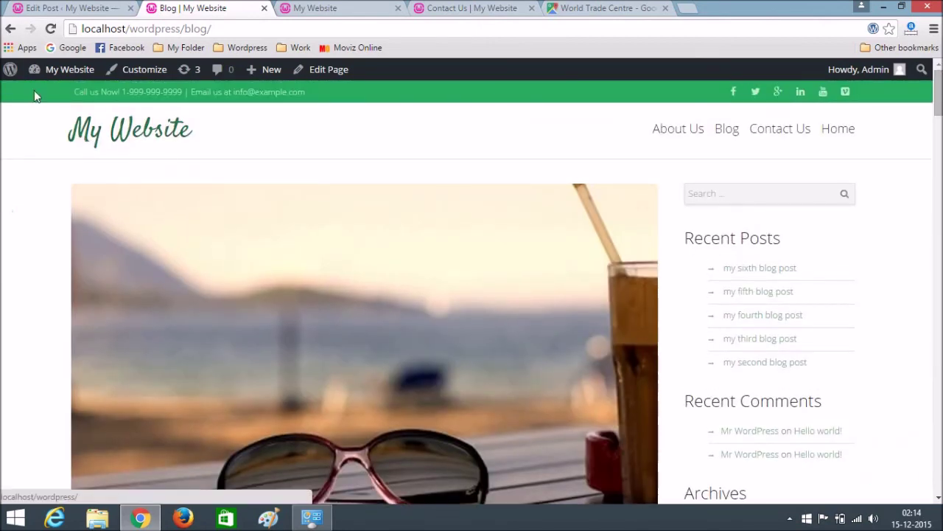
Open the Blog (Posts Page) layout settings in the theme customizer for the blog page
{"action": "left_click", "coordinate": [136, 71]}
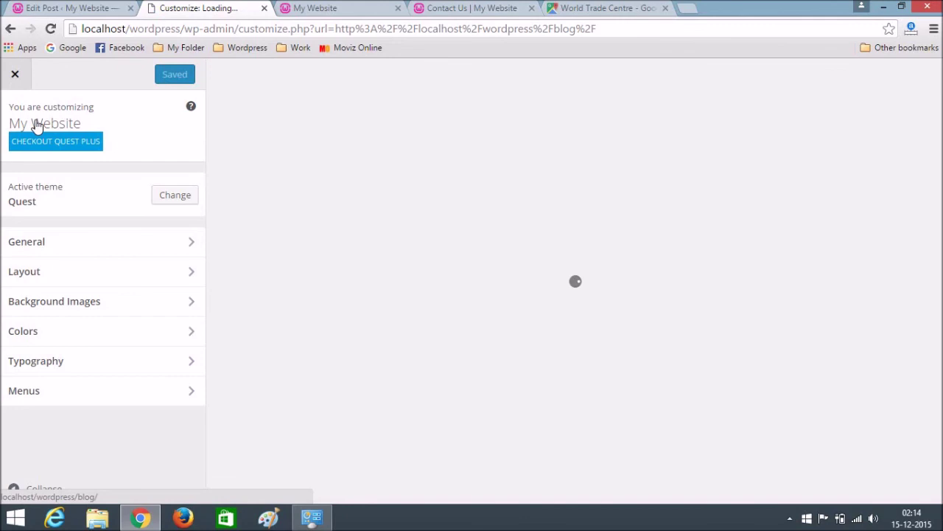
{"action": "left_click", "coordinate": [172, 273]}
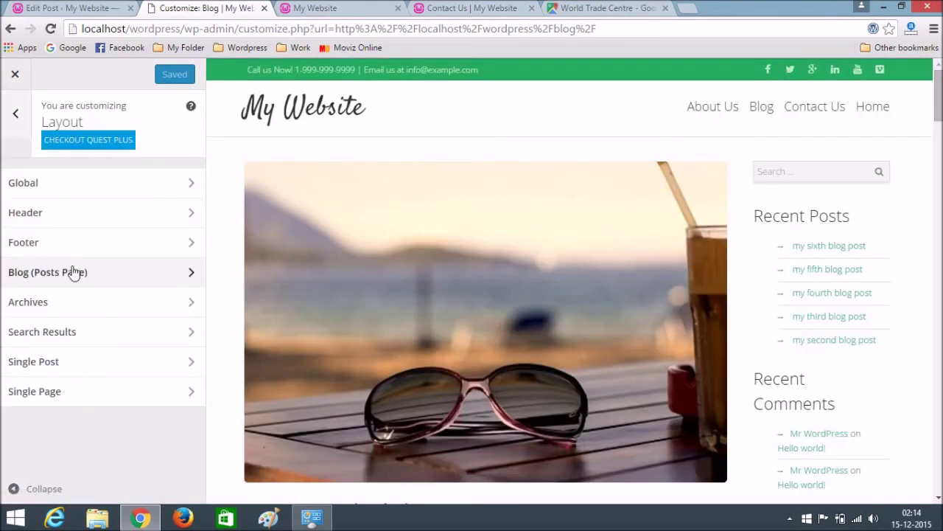
{"action": "left_click", "coordinate": [123, 279]}
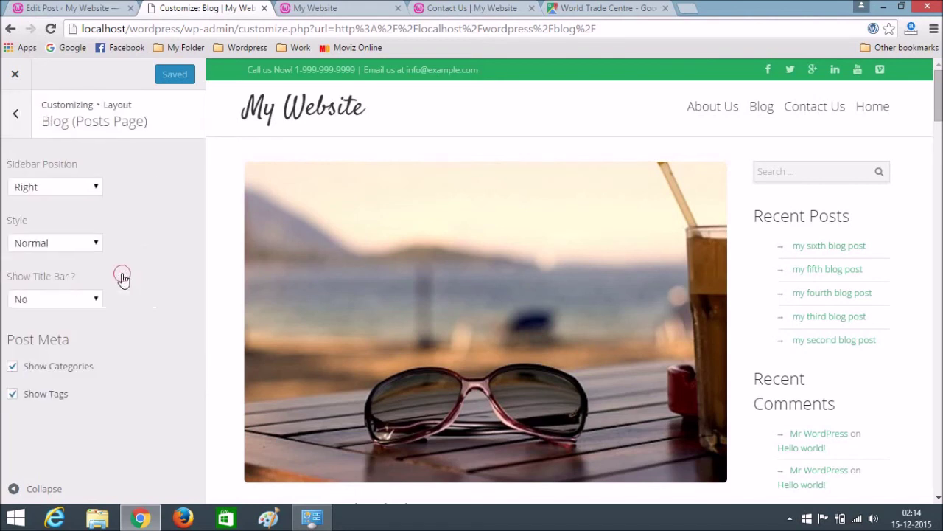
Try the Medium style for the blog posts page and review the posts in the full-width preview
{"action": "left_click", "coordinate": [82, 244]}
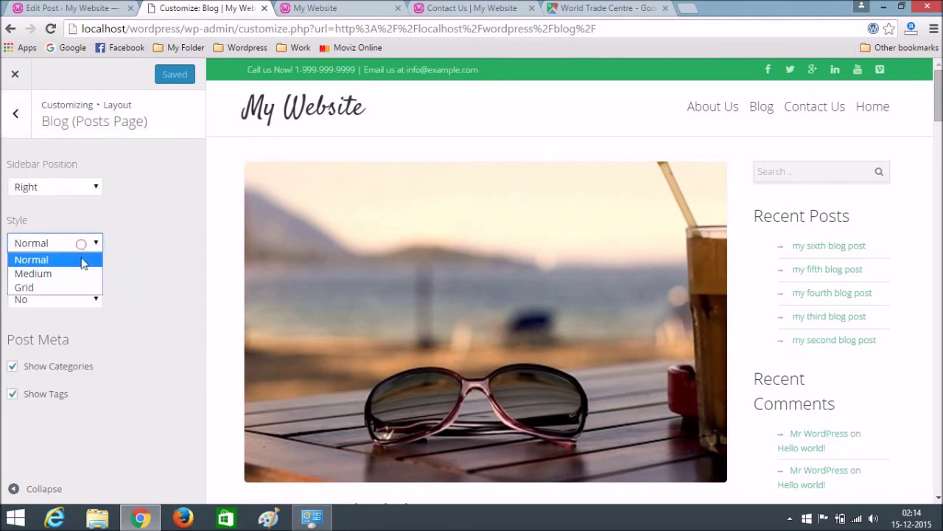
{"action": "left_click", "coordinate": [59, 274]}
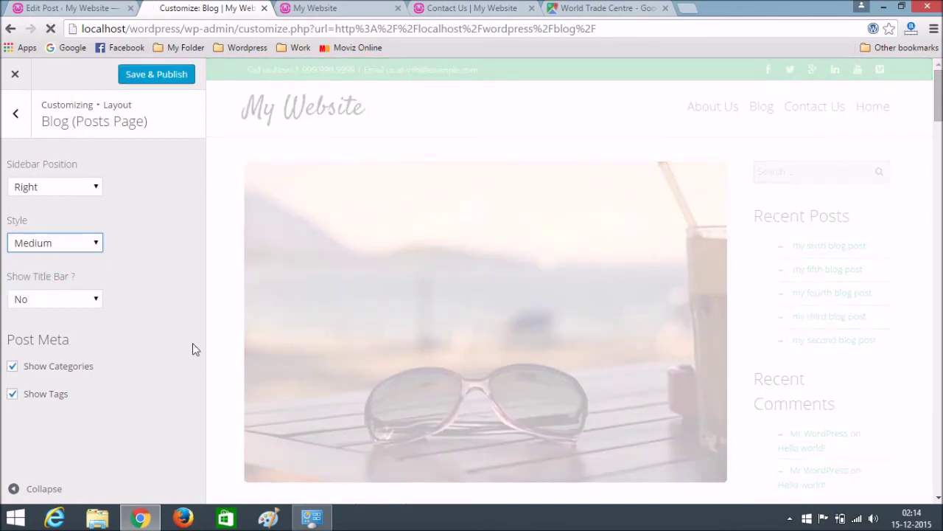
{"action": "left_click", "coordinate": [14, 488]}
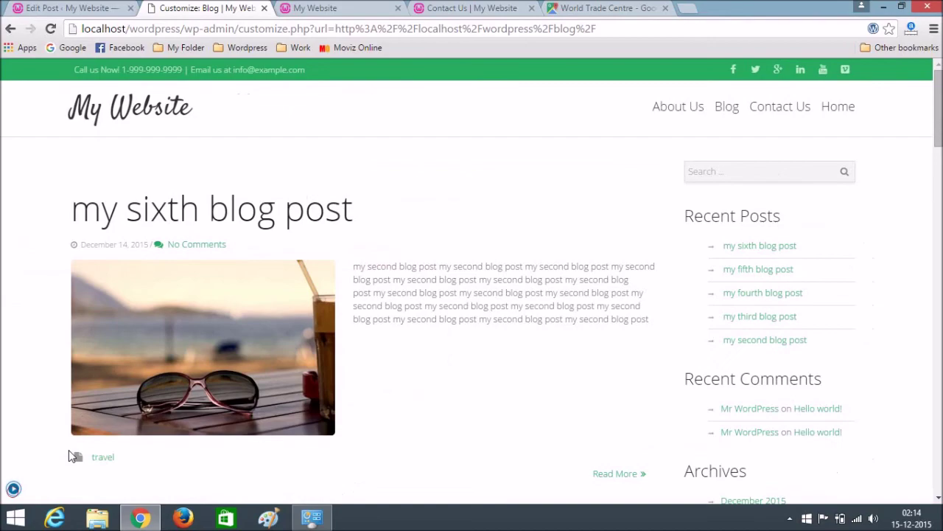
{"action": "scroll", "coordinate": [30, 313], "scroll_direction": "down", "scroll_amount": 10}
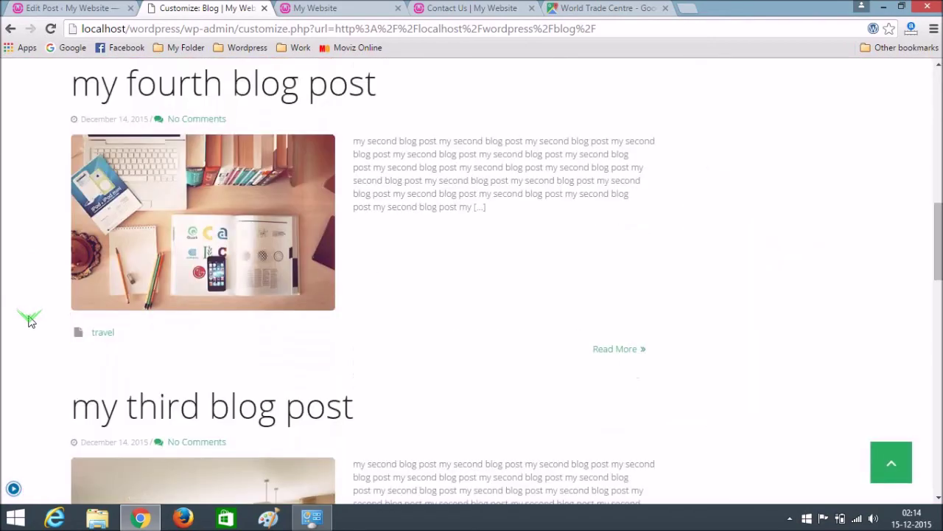
{"action": "scroll", "coordinate": [29, 319], "scroll_direction": "down", "scroll_amount": 12}
{"action": "scroll", "coordinate": [30, 325], "scroll_direction": "up", "scroll_amount": 11}
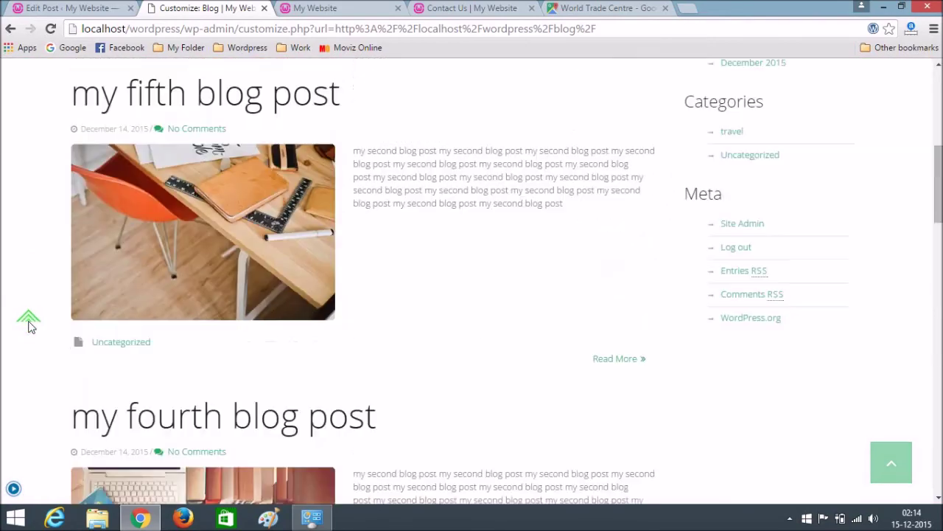
{"action": "left_click", "coordinate": [29, 321]}
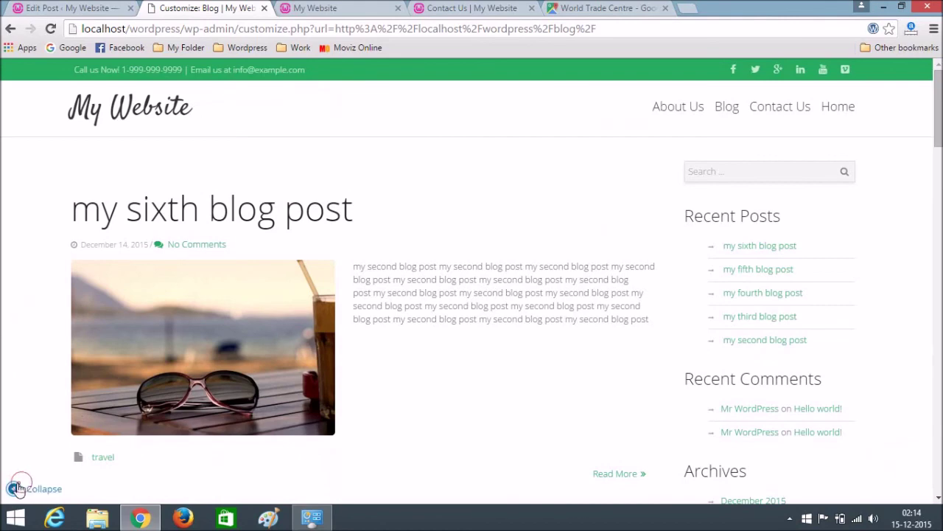
{"action": "left_click", "coordinate": [18, 488]}
Set the blog posts page style to Grid
{"action": "left_click", "coordinate": [83, 245]}
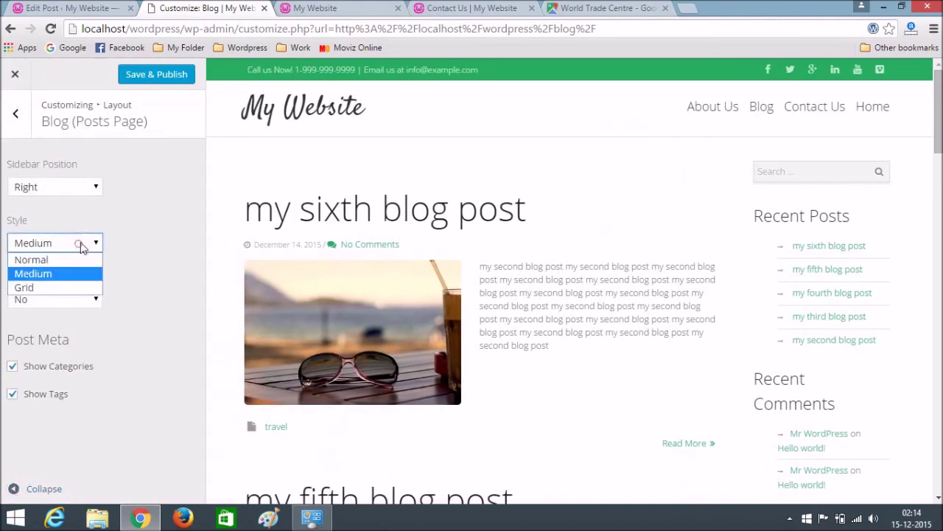
{"action": "left_click", "coordinate": [69, 289]}
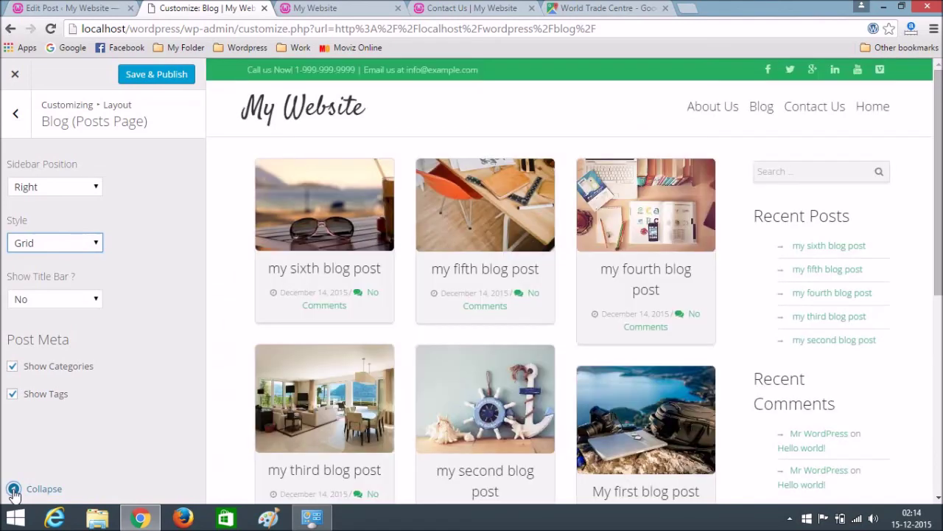
Review the Grid style of the blog posts page in the full-width preview, from header to footer, including the sidebar widgets
{"action": "left_click", "coordinate": [13, 488]}
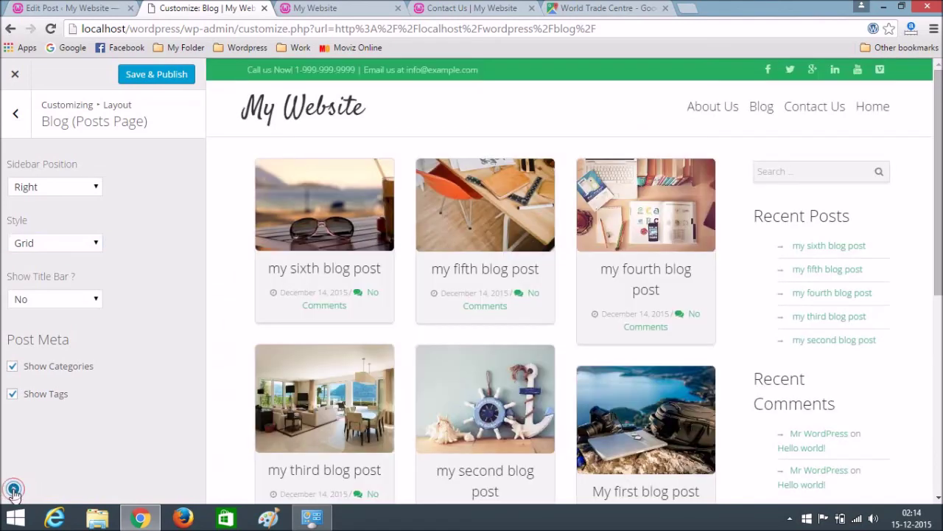
{"action": "scroll", "coordinate": [27, 315], "scroll_direction": "down", "scroll_amount": 4}
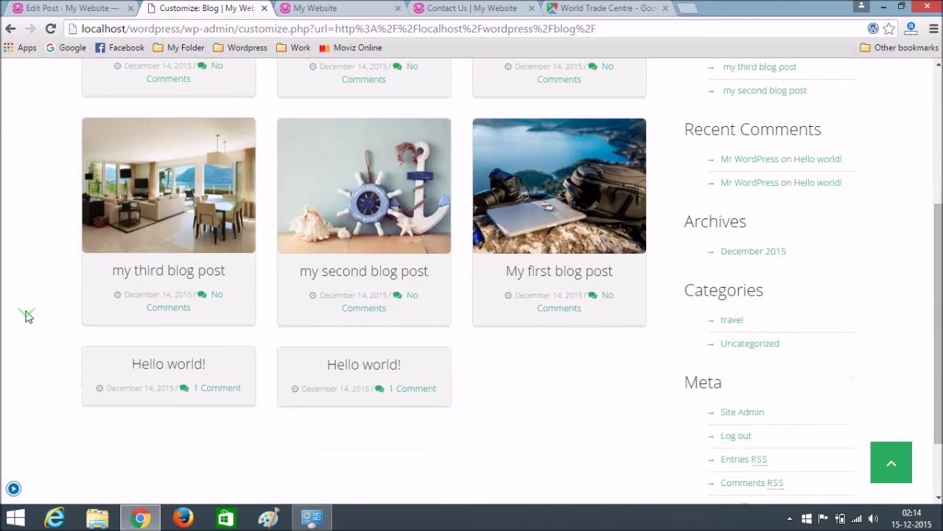
{"action": "scroll", "coordinate": [27, 316], "scroll_direction": "up", "scroll_amount": 4}
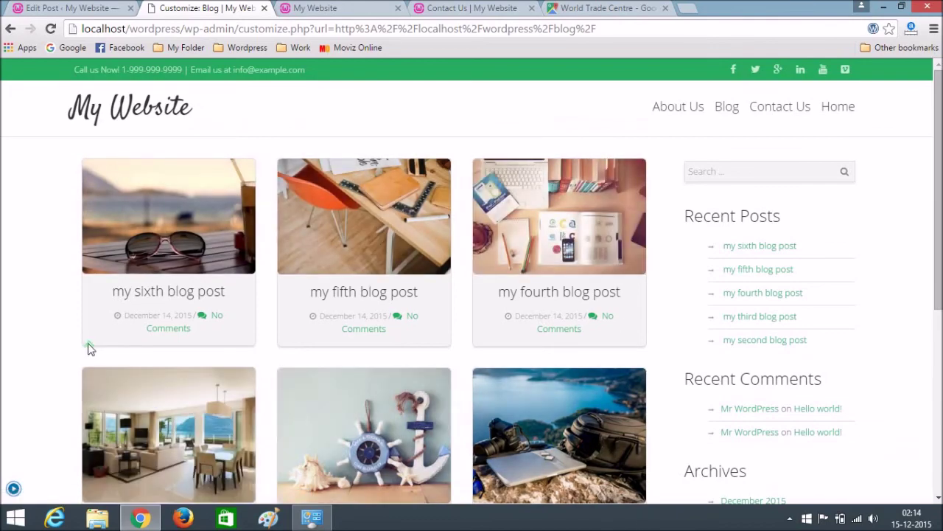
{"action": "scroll", "coordinate": [767, 270], "scroll_direction": "down", "scroll_amount": 5}
{"action": "scroll", "coordinate": [769, 327], "scroll_direction": "up", "scroll_amount": 5}
{"action": "scroll", "coordinate": [759, 221], "scroll_direction": "down", "scroll_amount": 5}
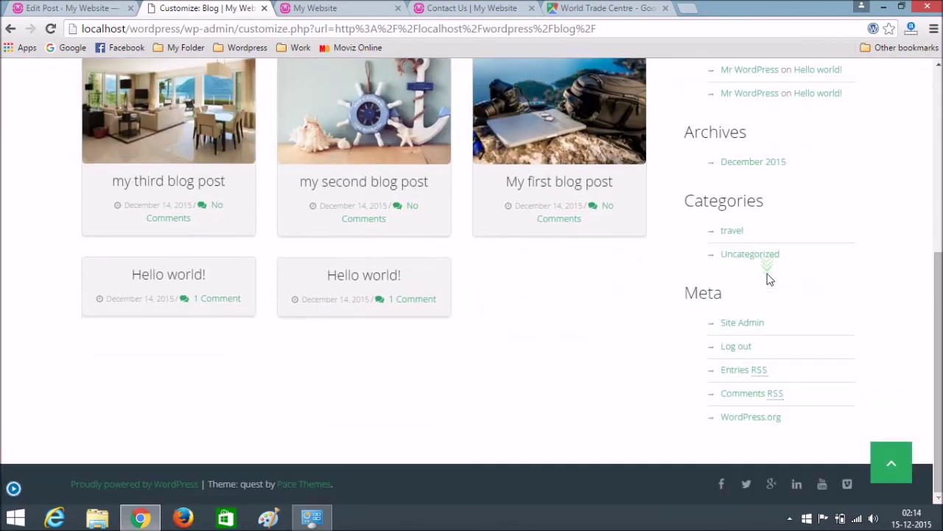
{"action": "scroll", "coordinate": [765, 270], "scroll_direction": "up", "scroll_amount": 5}
{"action": "scroll", "coordinate": [764, 270], "scroll_direction": "down", "scroll_amount": 5}
{"action": "scroll", "coordinate": [335, 266], "scroll_direction": "up", "scroll_amount": 5}
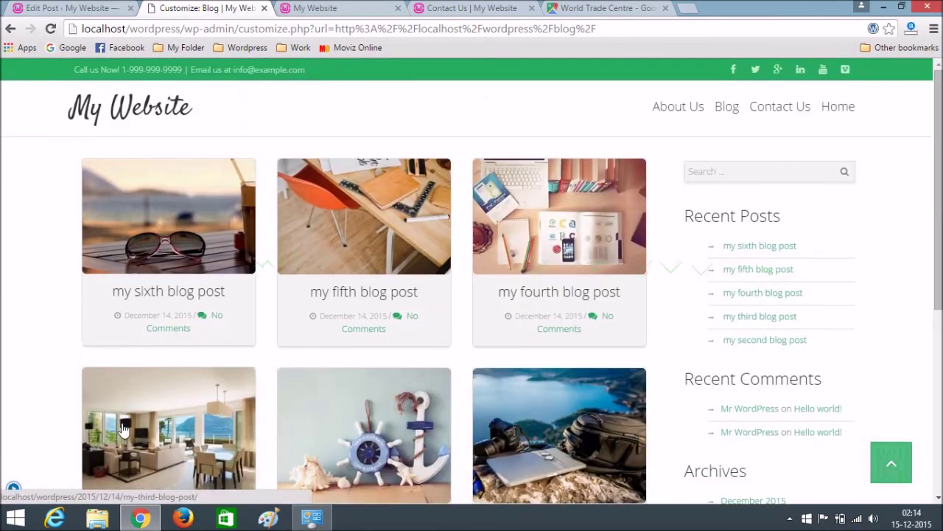
Bring back the customizer settings and publish the blog page's Grid layout
{"action": "left_click", "coordinate": [13, 490]}
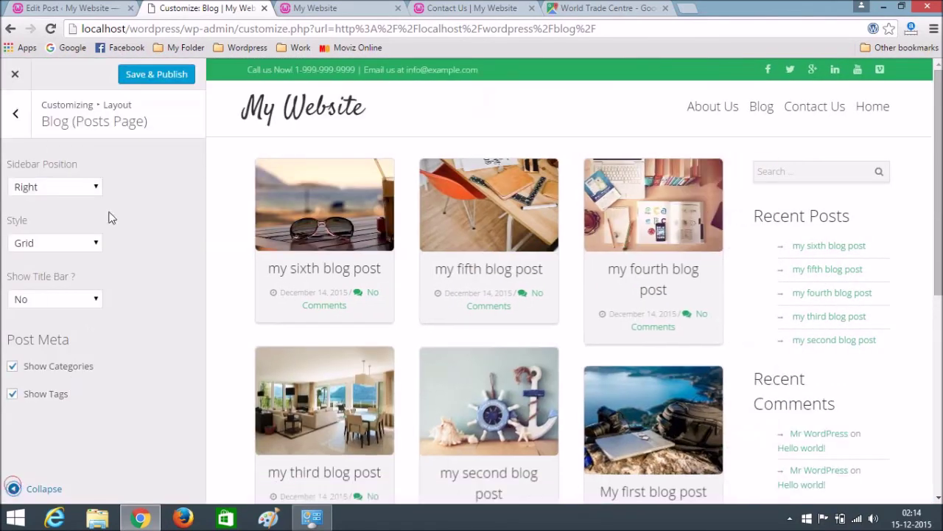
{"action": "left_click", "coordinate": [137, 78]}
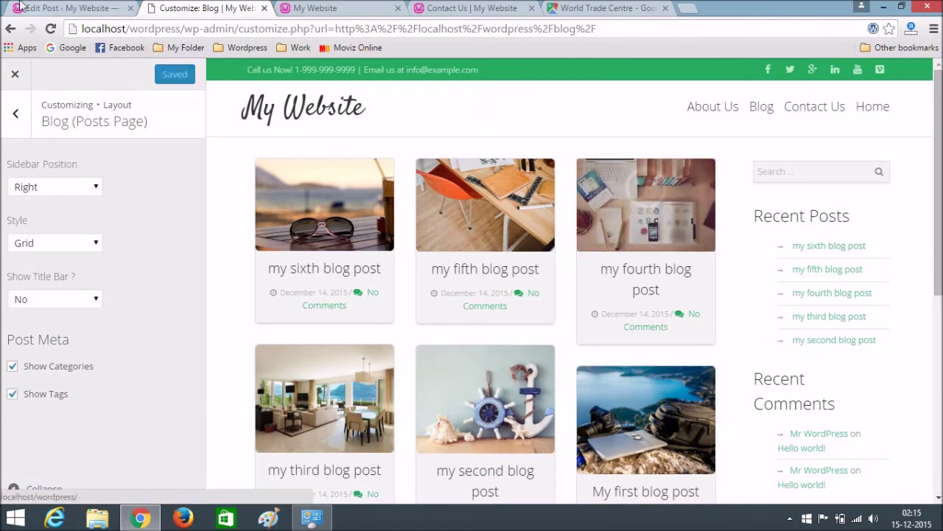
Open the Widgets page in the site admin and delete the Meta widget from the Sidebar
{"action": "left_click", "coordinate": [61, 7]}
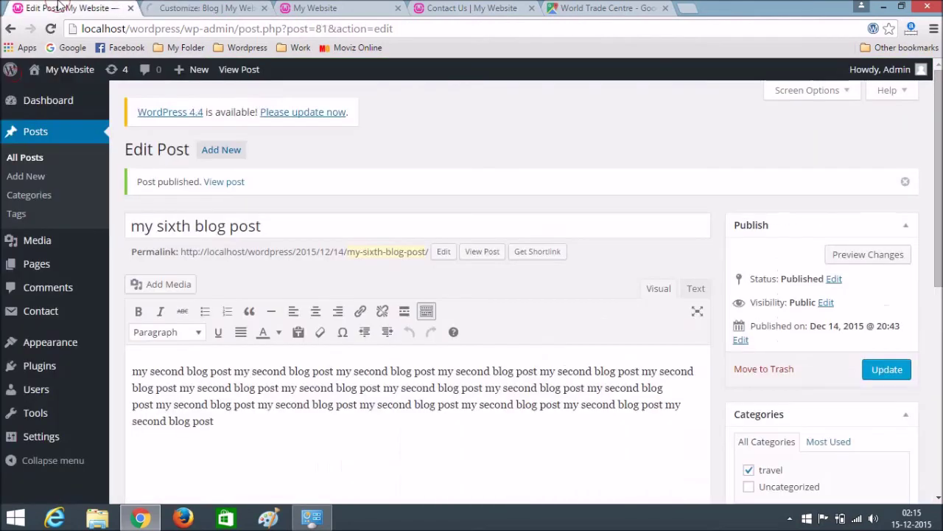
{"action": "mouse_move", "coordinate": [39, 347]}
{"action": "left_click", "coordinate": [126, 372]}
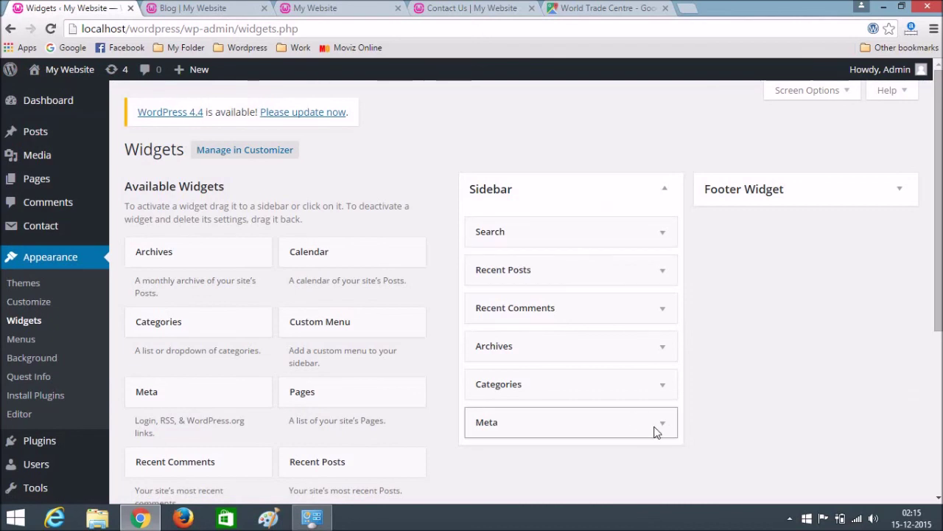
{"action": "left_click", "coordinate": [658, 429]}
{"action": "scroll", "coordinate": [478, 405], "scroll_direction": "down", "scroll_amount": 1}
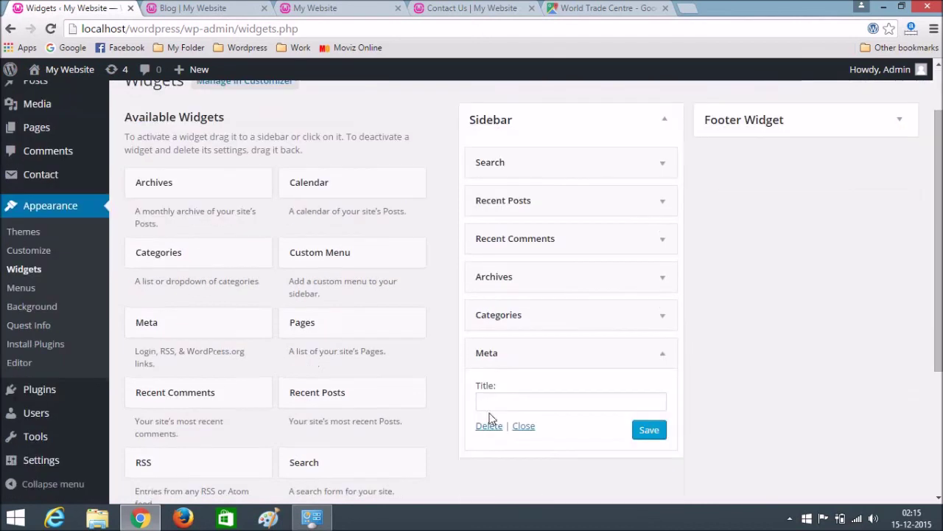
{"action": "left_click", "coordinate": [488, 428]}
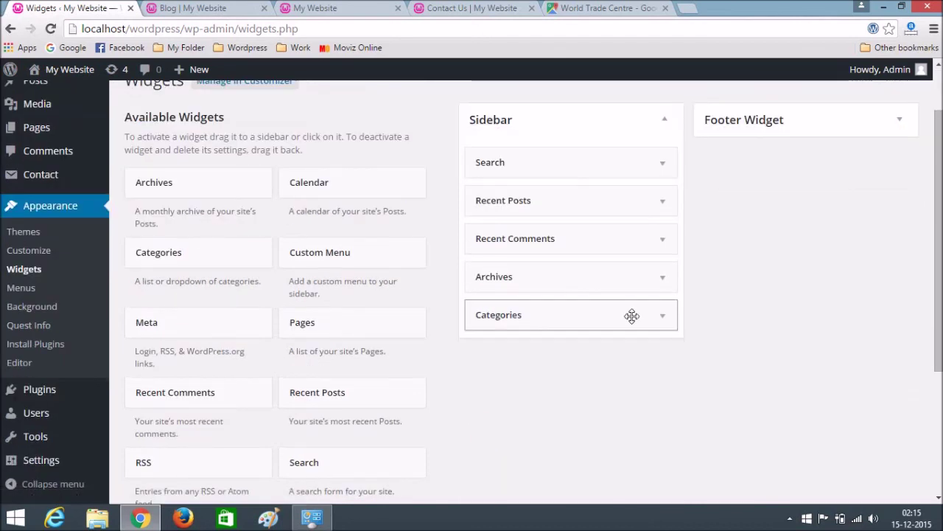
Delete the Categories, Archives and Recent Comments widgets from the Sidebar
{"action": "left_click", "coordinate": [663, 316]}
{"action": "left_click", "coordinate": [488, 438]}
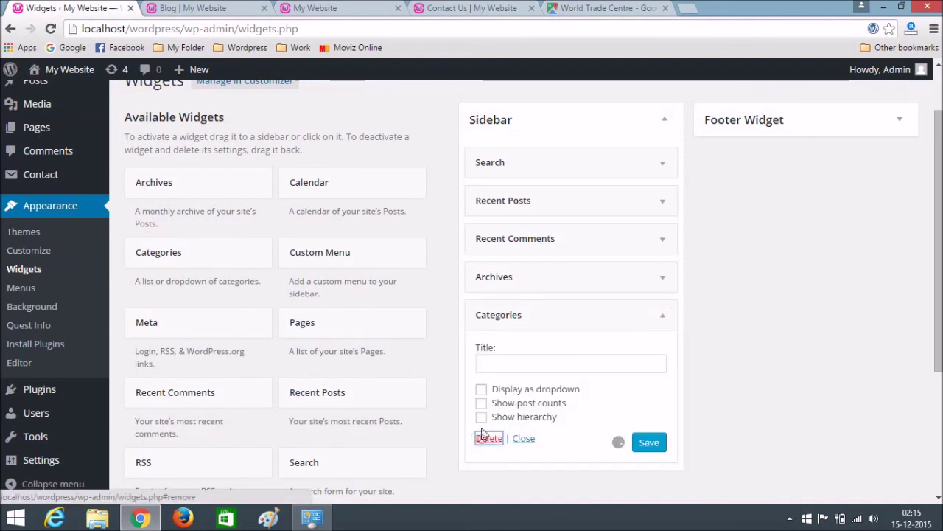
{"action": "left_click", "coordinate": [610, 285]}
{"action": "left_click", "coordinate": [485, 391]}
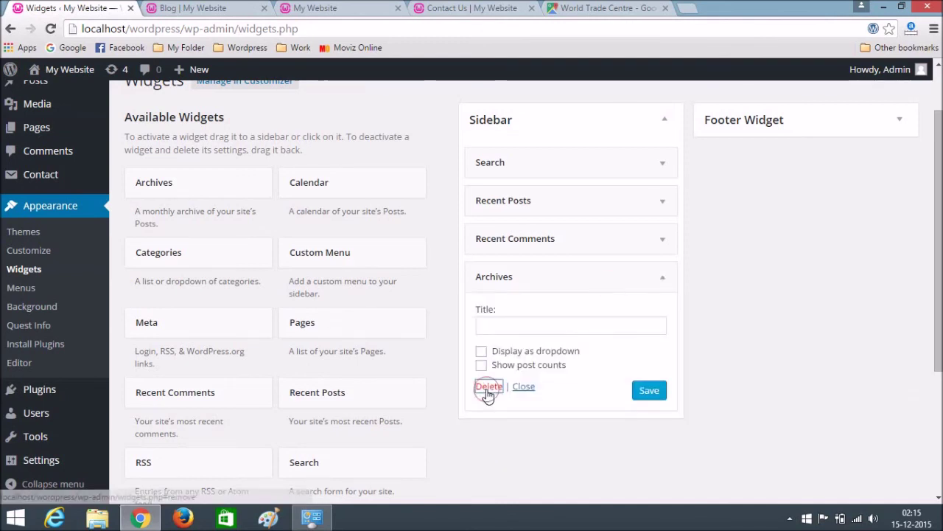
{"action": "left_click", "coordinate": [636, 239]}
{"action": "left_click", "coordinate": [486, 342]}
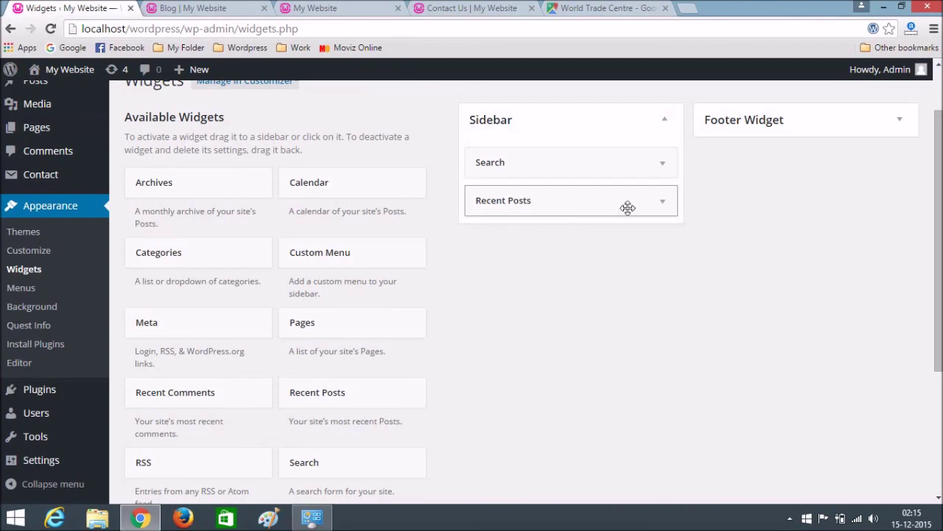
Reload the site's blog page and check which widgets its sidebar shows
{"action": "left_click", "coordinate": [222, 7]}
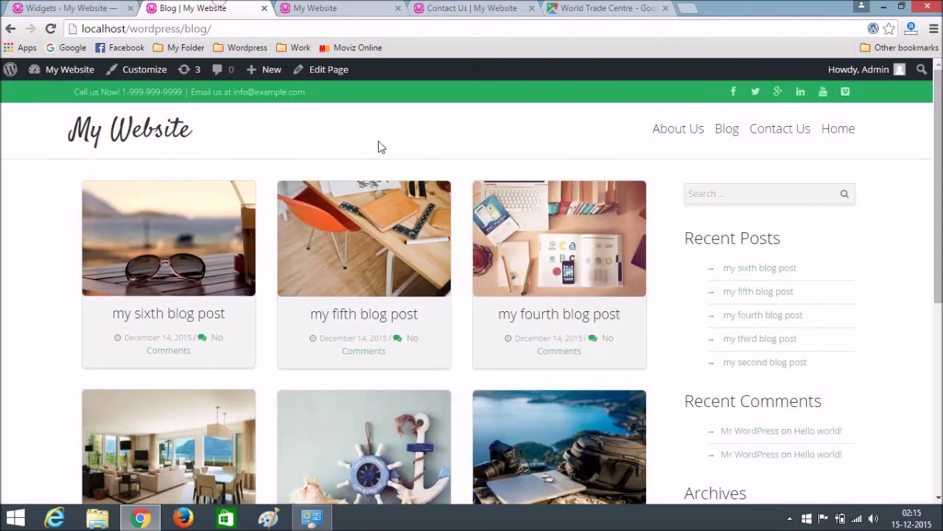
{"action": "left_click", "coordinate": [190, 24]}
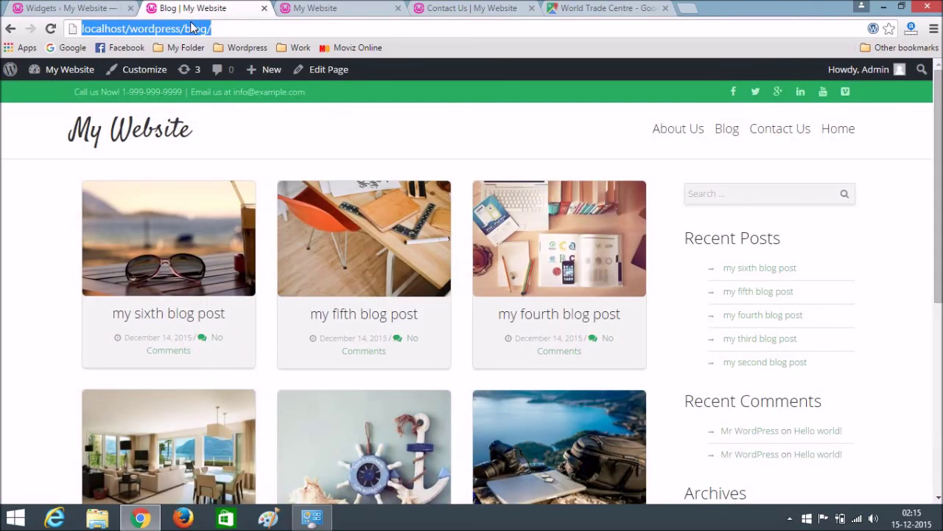
{"action": "key", "text": "Return"}
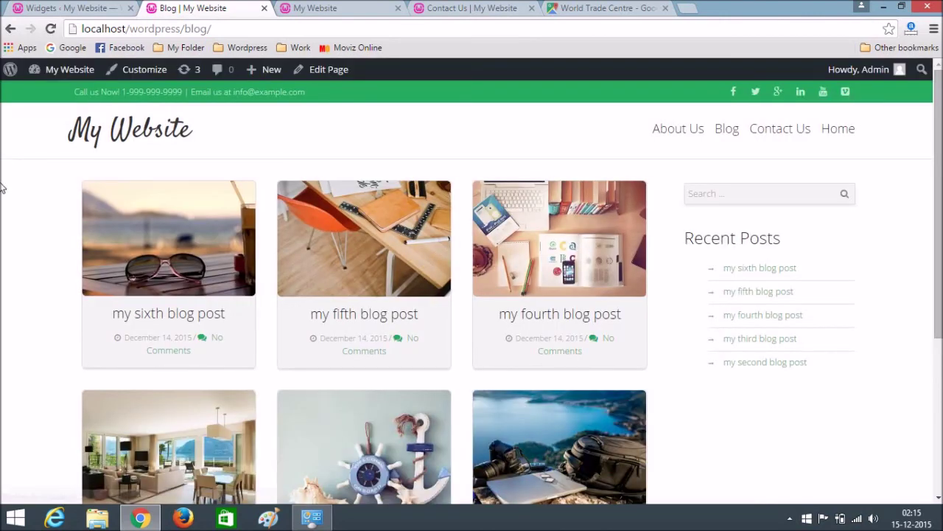
{"action": "left_click", "coordinate": [808, 193]}
{"action": "left_click_drag", "start_coordinate": [708, 307], "coordinate": [722, 367]}
{"action": "left_click", "coordinate": [875, 412]}
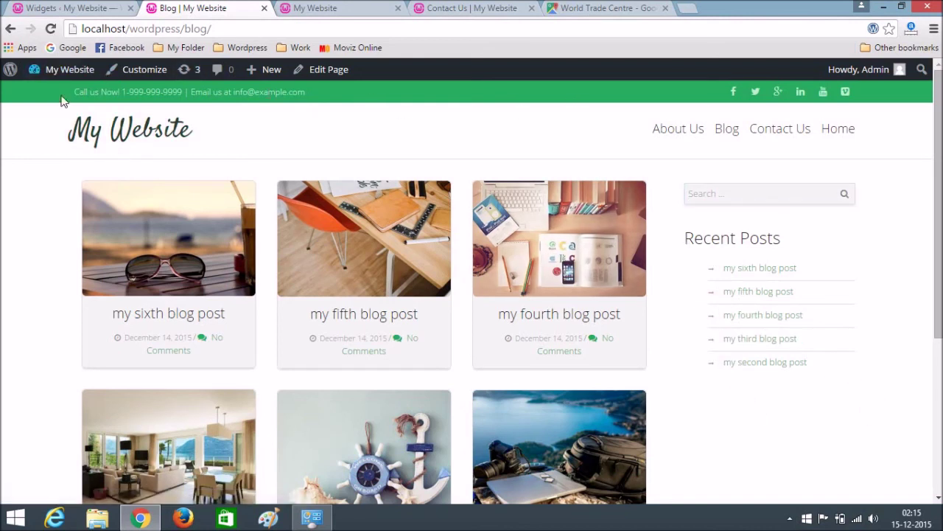
Open the theme customizer from the blog page and check the Blog (Posts Page) options among the layout settings
{"action": "left_click", "coordinate": [144, 73]}
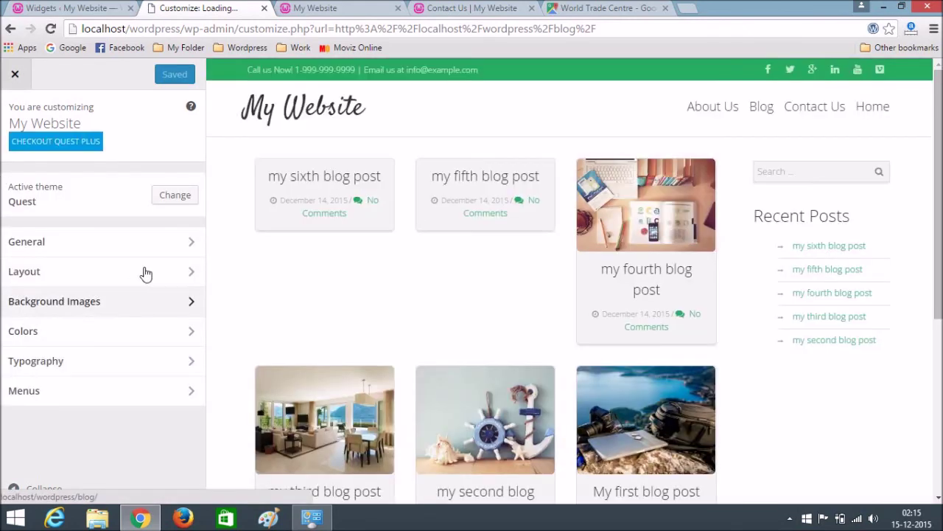
{"action": "left_click", "coordinate": [120, 271]}
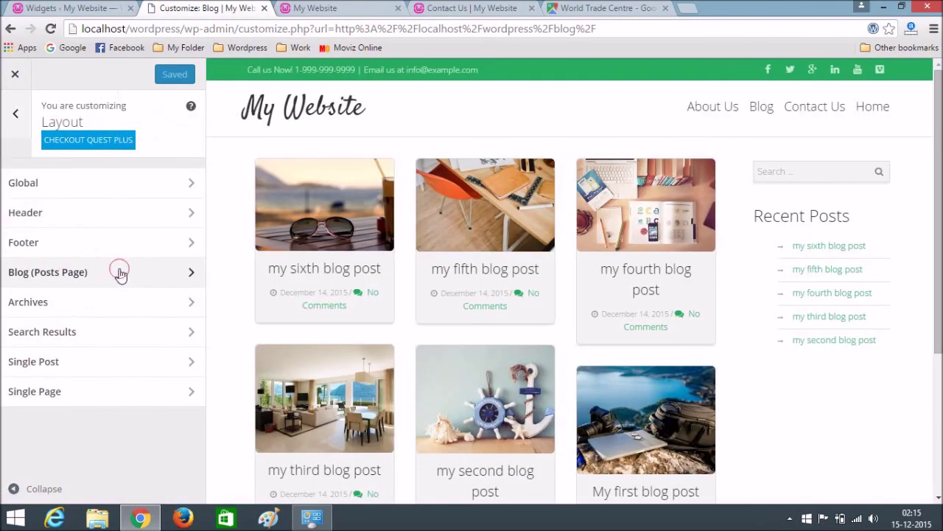
{"action": "left_click", "coordinate": [76, 274]}
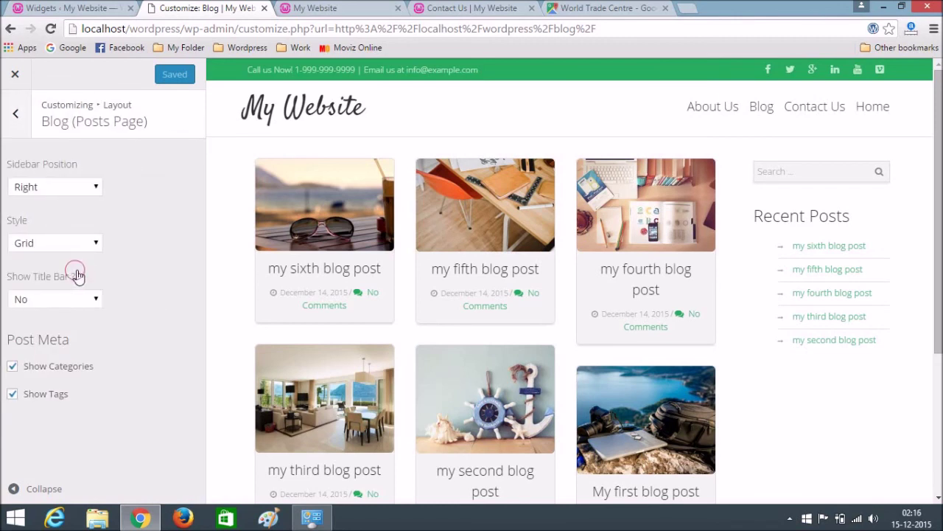
{"action": "left_click", "coordinate": [16, 116]}
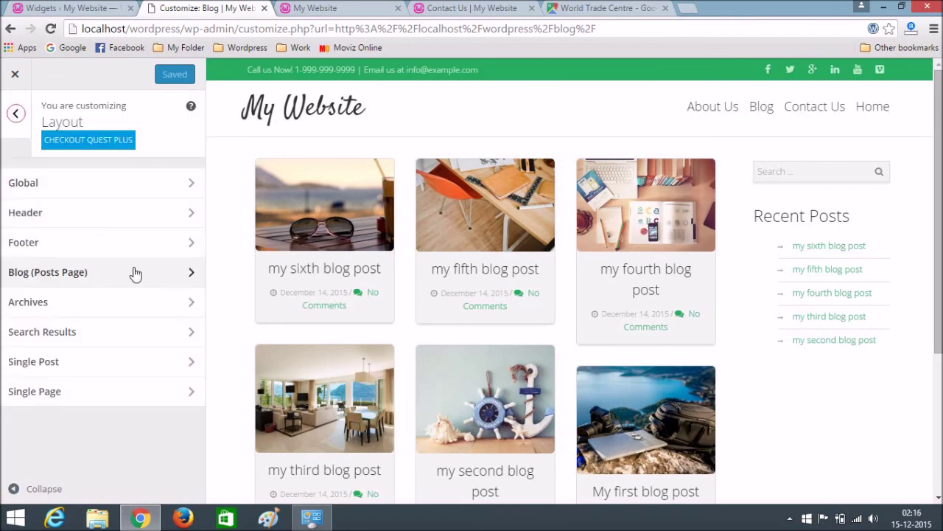
{"action": "left_click", "coordinate": [151, 275]}
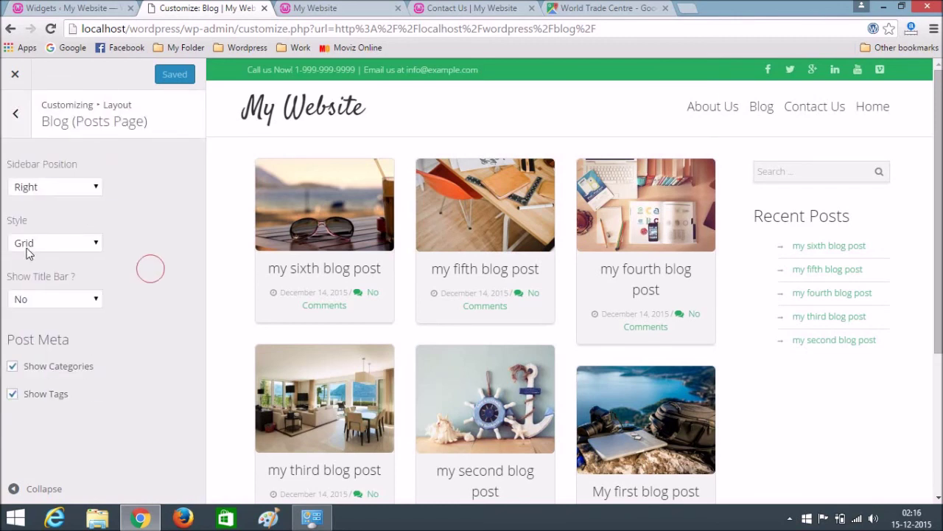
{"action": "left_click", "coordinate": [17, 118]}
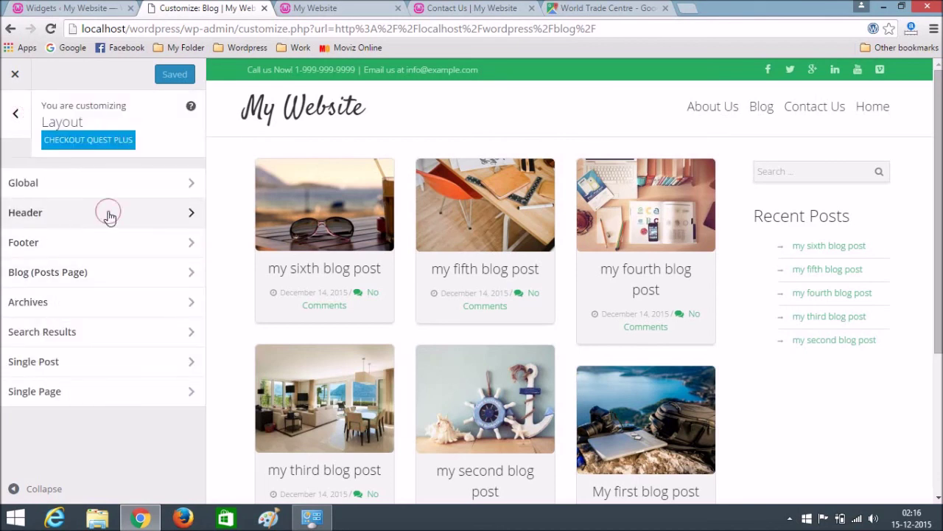
Turn off Show Search Icon and Show Secondary Header in the Header layout settings, publish the change and close the customizer
{"action": "left_click", "coordinate": [107, 213]}
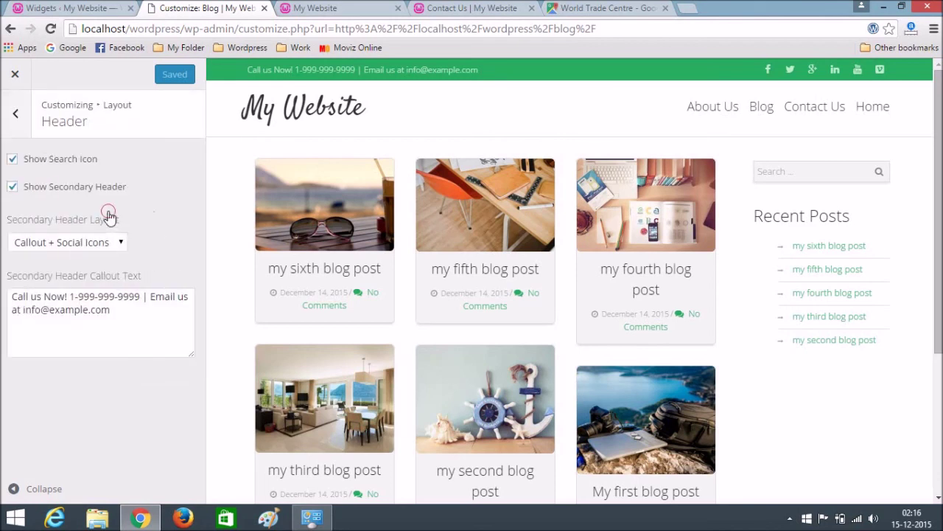
{"action": "left_click", "coordinate": [12, 110]}
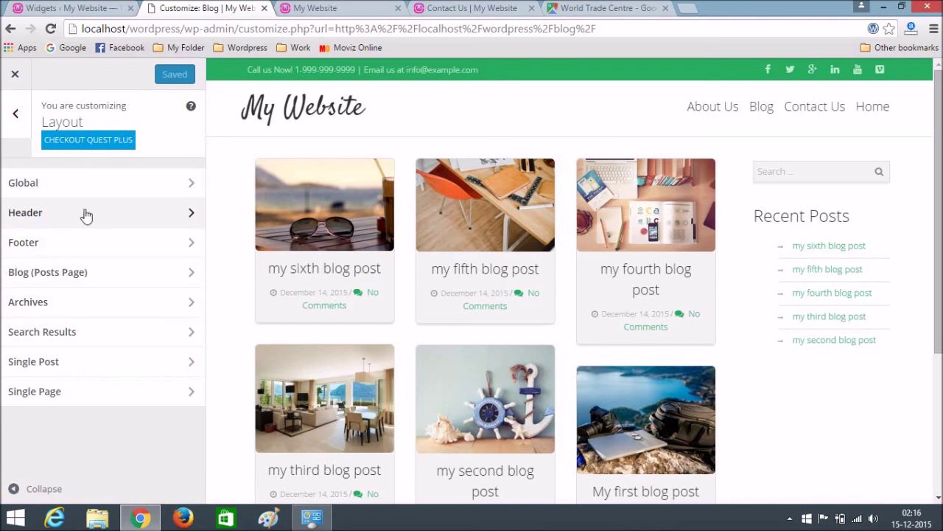
{"action": "left_click", "coordinate": [143, 213]}
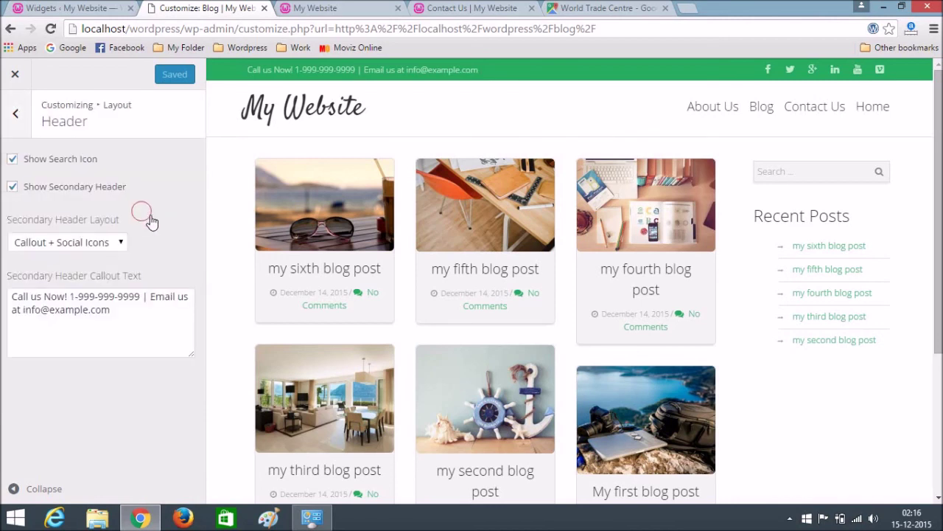
{"action": "left_click", "coordinate": [12, 161]}
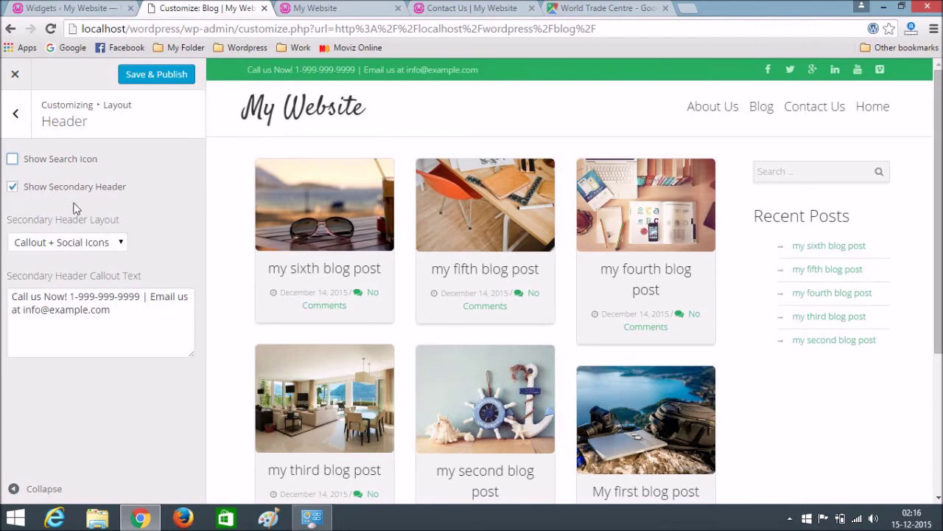
{"action": "left_click", "coordinate": [13, 186]}
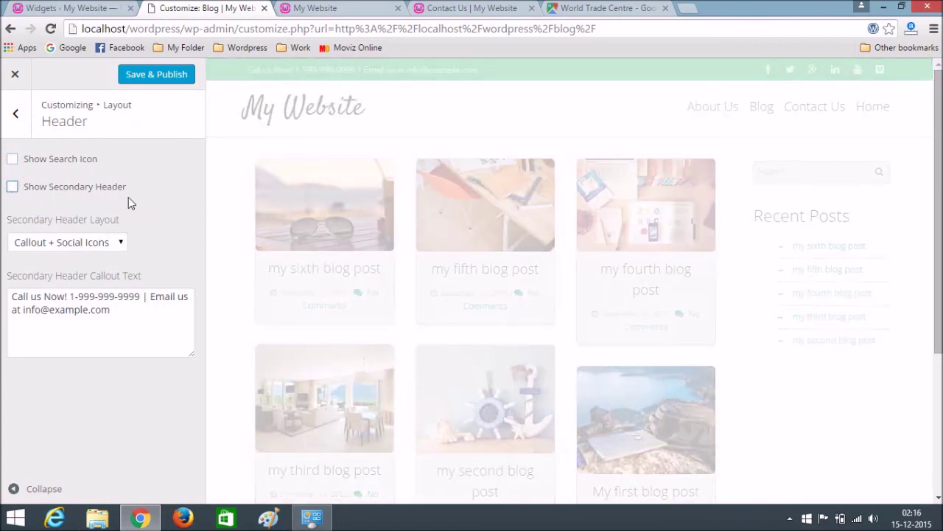
{"action": "left_click", "coordinate": [162, 79]}
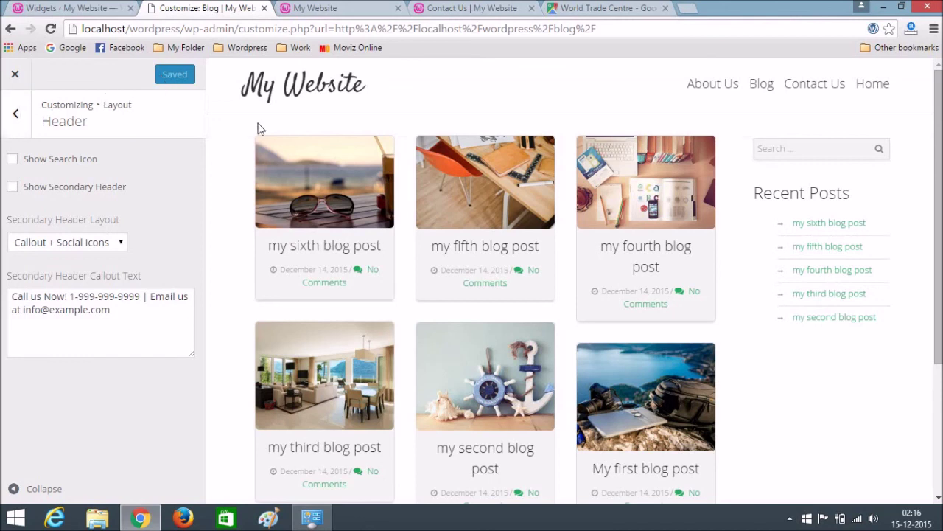
{"action": "left_click", "coordinate": [14, 74]}
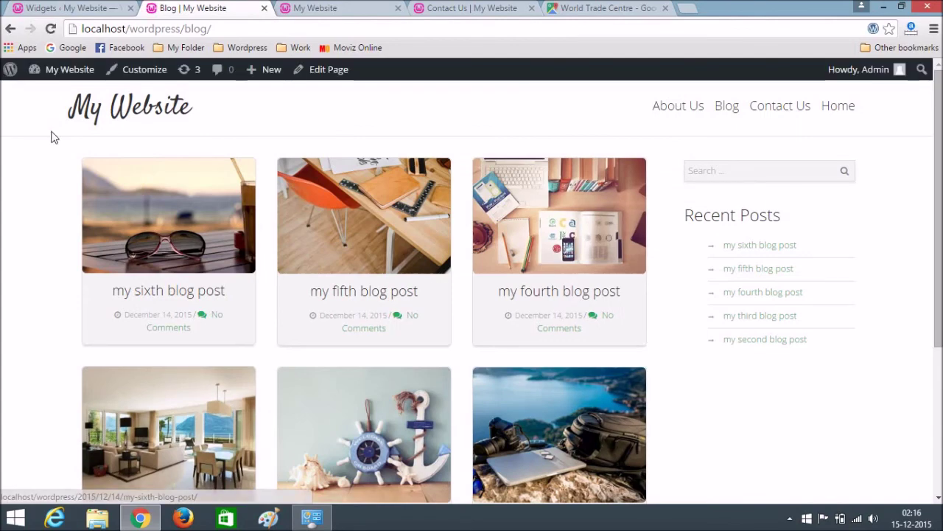
Look over the live blog page and examine the order of the header's navigation menu items
{"action": "scroll", "coordinate": [25, 185], "scroll_direction": "down", "scroll_amount": 3}
{"action": "scroll", "coordinate": [28, 206], "scroll_direction": "up", "scroll_amount": 3}
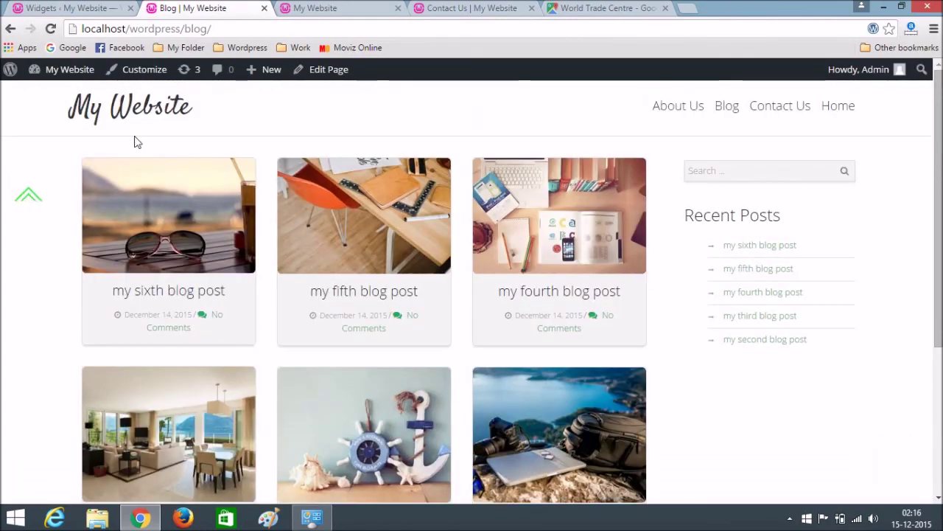
{"action": "scroll", "coordinate": [49, 209], "scroll_direction": "down", "scroll_amount": 1}
{"action": "scroll", "coordinate": [48, 208], "scroll_direction": "up", "scroll_amount": 1}
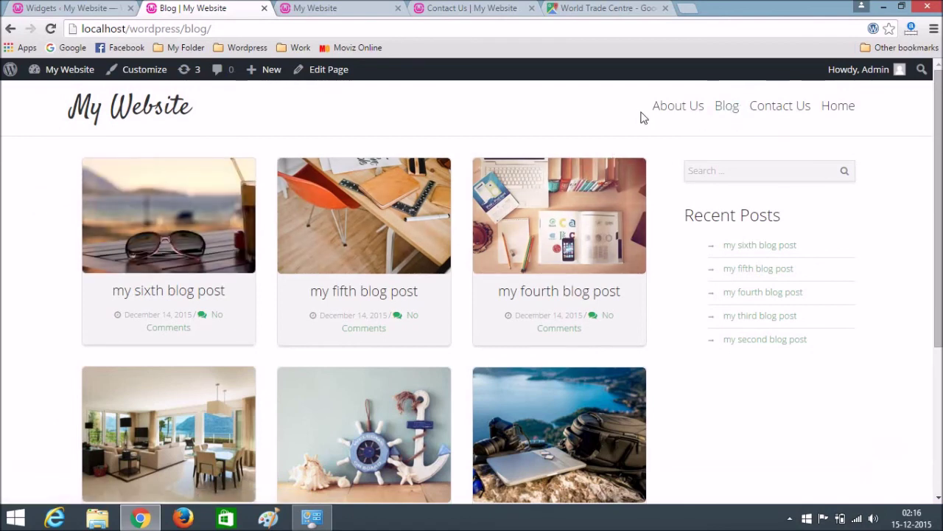
{"action": "left_click_drag", "start_coordinate": [638, 117], "coordinate": [875, 115]}
{"action": "left_click", "coordinate": [875, 110]}
{"action": "left_click_drag", "start_coordinate": [654, 116], "coordinate": [787, 113]}
{"action": "left_click", "coordinate": [874, 110]}
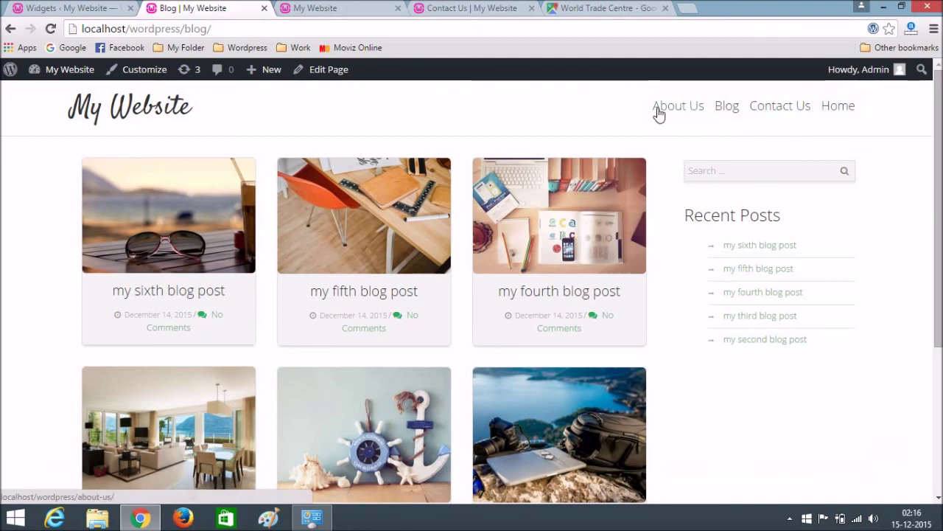
Open the menu settings in the WordPress admin and create Menu 1 from the listed page items
{"action": "left_click", "coordinate": [98, 14]}
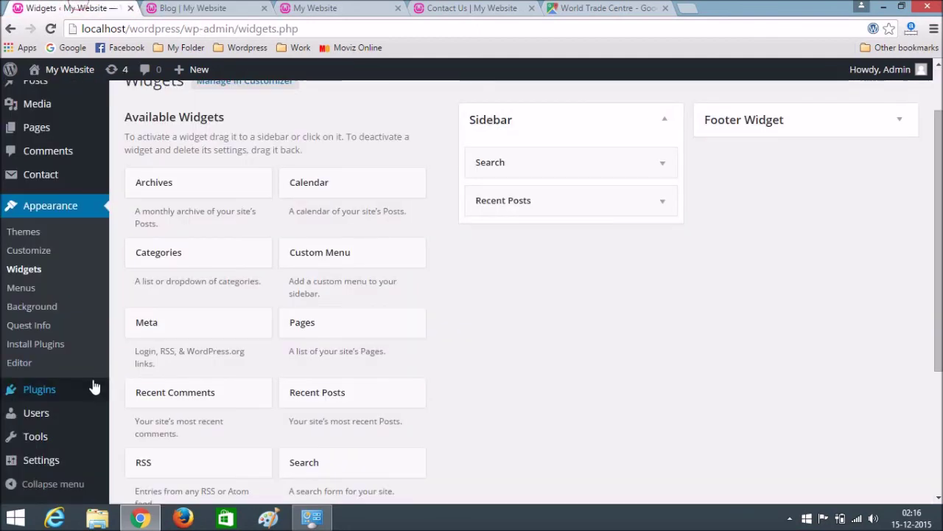
{"action": "mouse_move", "coordinate": [39, 418]}
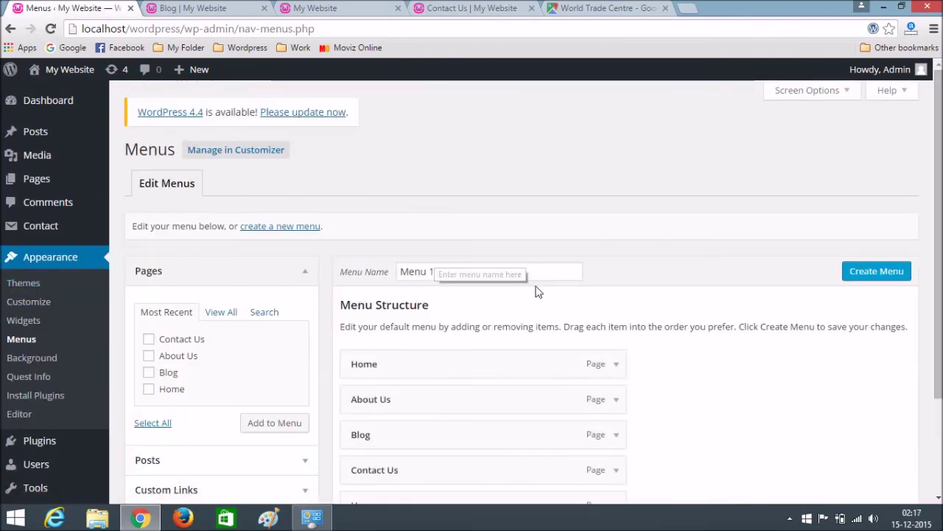
{"action": "scroll", "coordinate": [682, 301], "scroll_direction": "down", "scroll_amount": 2}
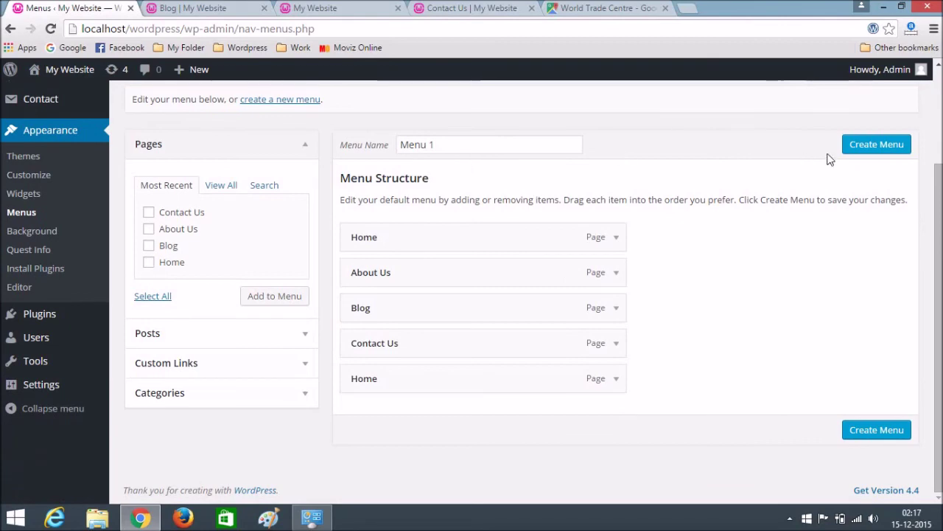
{"action": "left_click", "coordinate": [867, 145]}
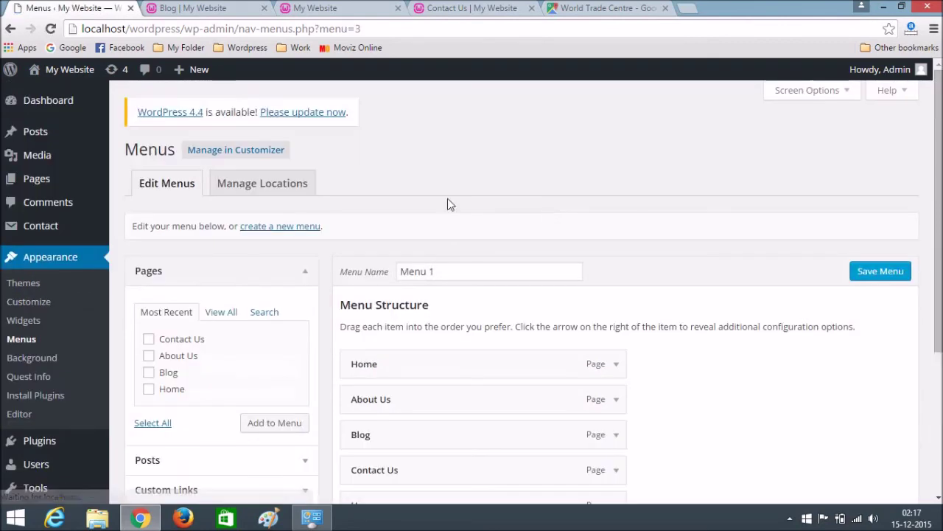
Remove the duplicate Home item at the end of Menu 1's structure
{"action": "scroll", "coordinate": [512, 261], "scroll_direction": "down", "scroll_amount": 1}
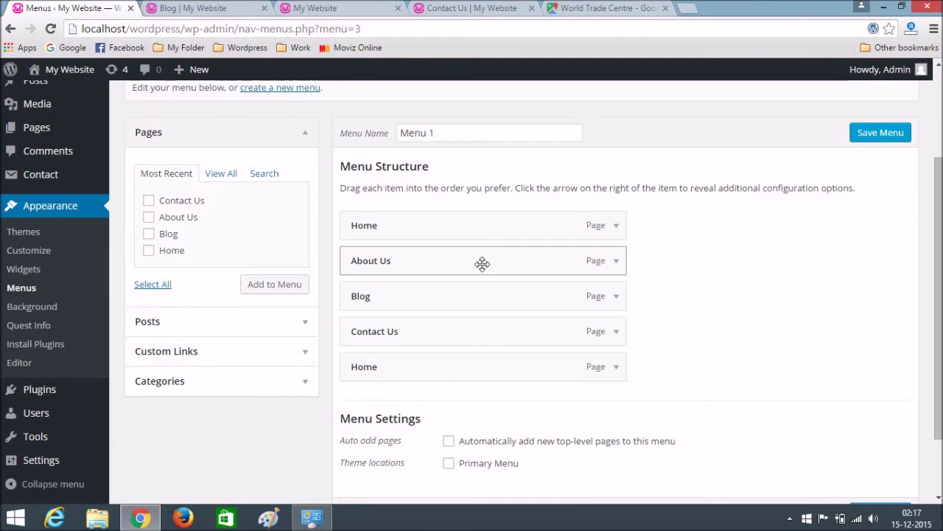
{"action": "left_click", "coordinate": [617, 227]}
{"action": "left_click", "coordinate": [616, 227]}
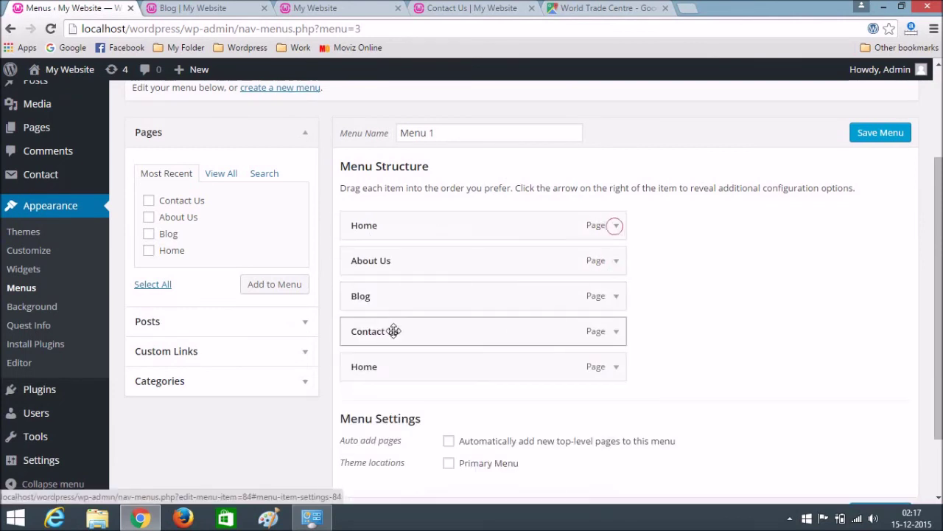
{"action": "left_click", "coordinate": [616, 368]}
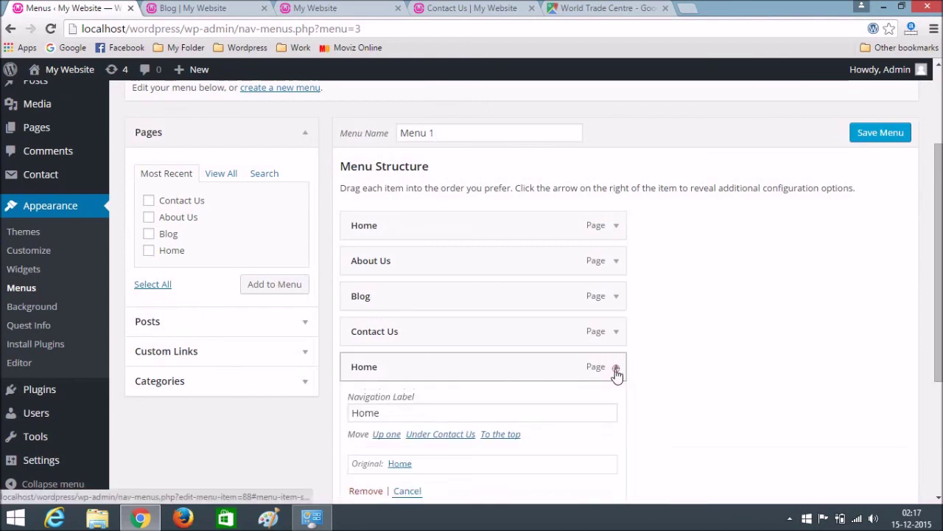
{"action": "scroll", "coordinate": [457, 427], "scroll_direction": "down", "scroll_amount": 1}
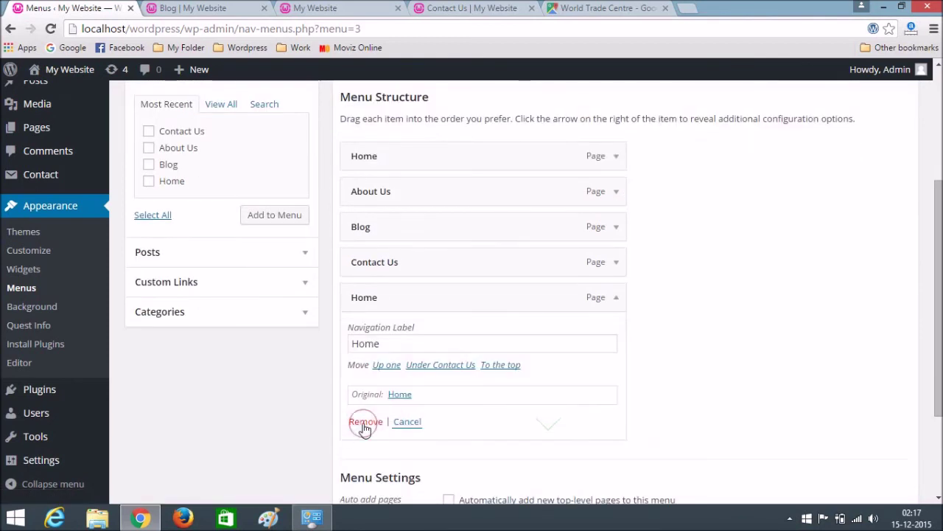
{"action": "left_click", "coordinate": [364, 422]}
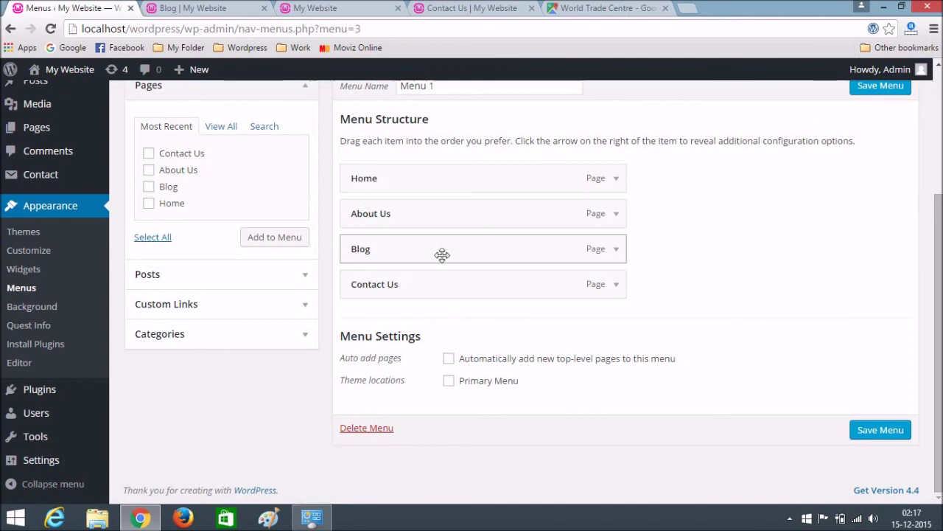
Move Blog above About Us in Menu 1, assign the menu to the Primary Menu location and save it
{"action": "mouse_move", "coordinate": [434, 255]}
{"action": "left_mouse_down"}
{"action": "mouse_move", "coordinate": [474, 225]}
{"action": "mouse_move", "coordinate": [431, 249]}
{"action": "left_mouse_up"}
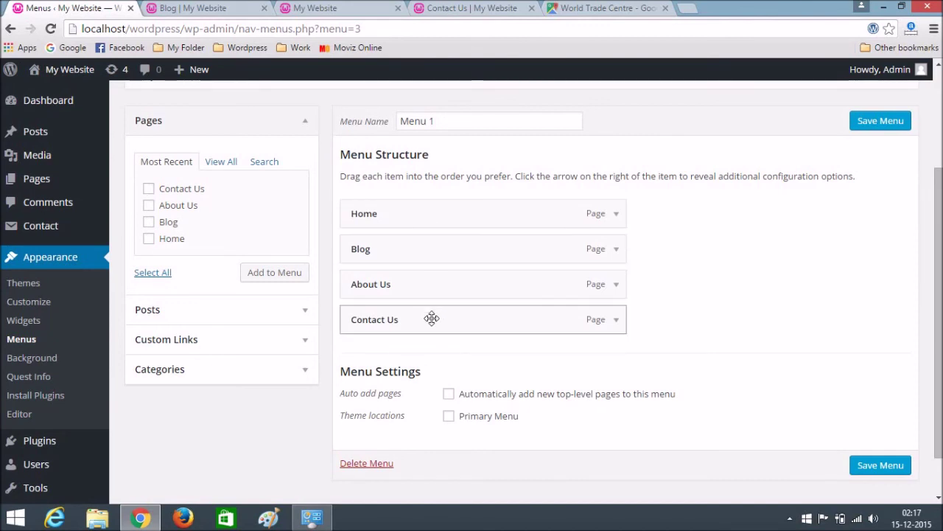
{"action": "left_click", "coordinate": [449, 418]}
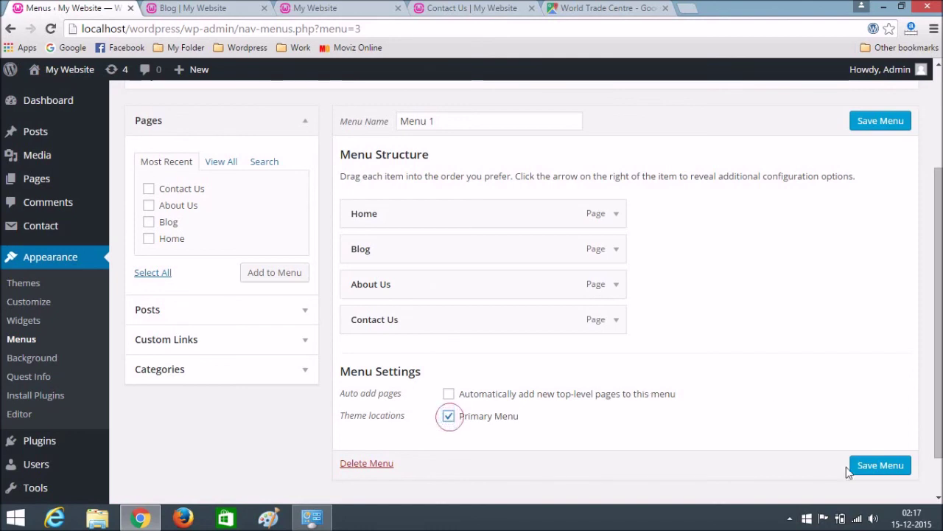
{"action": "left_click", "coordinate": [880, 467]}
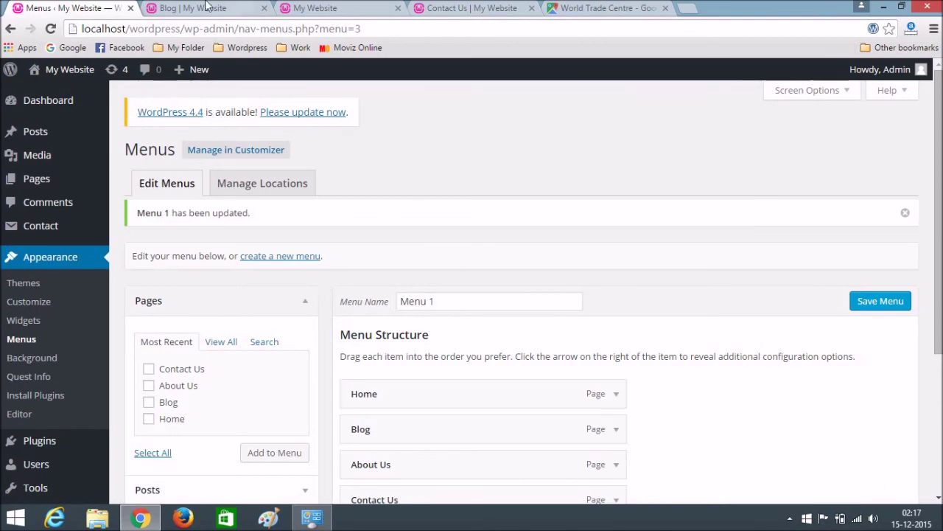
Open the live site's home page and check its navigation menu order and page sections
{"action": "left_click", "coordinate": [189, 8]}
{"action": "left_click", "coordinate": [107, 103]}
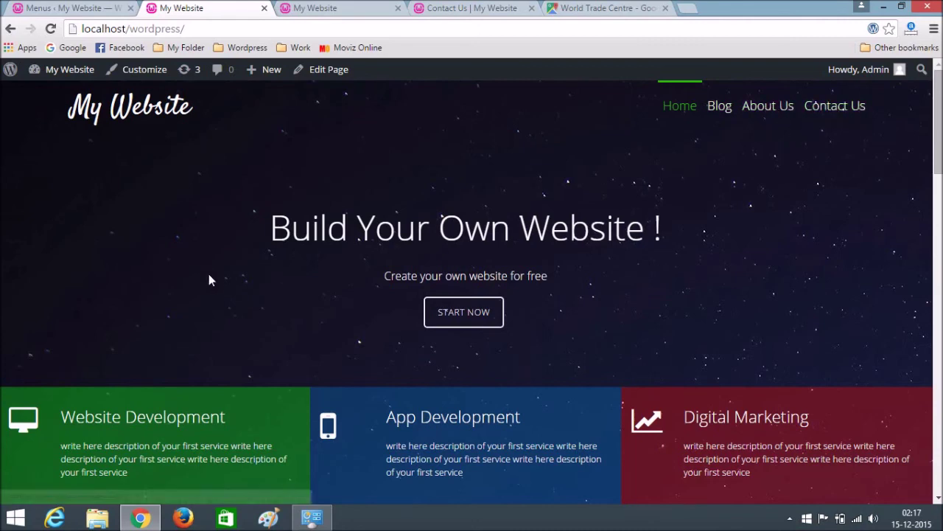
{"action": "scroll", "coordinate": [64, 311], "scroll_direction": "down", "scroll_amount": 10}
{"action": "scroll", "coordinate": [30, 334], "scroll_direction": "down", "scroll_amount": 10}
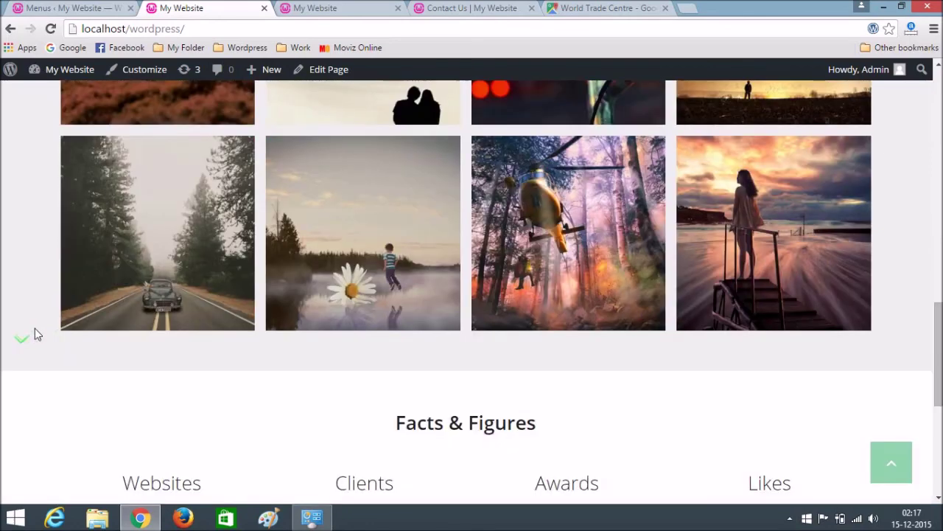
{"action": "scroll", "coordinate": [37, 326], "scroll_direction": "up", "scroll_amount": 4}
{"action": "scroll", "coordinate": [40, 327], "scroll_direction": "up", "scroll_amount": 10}
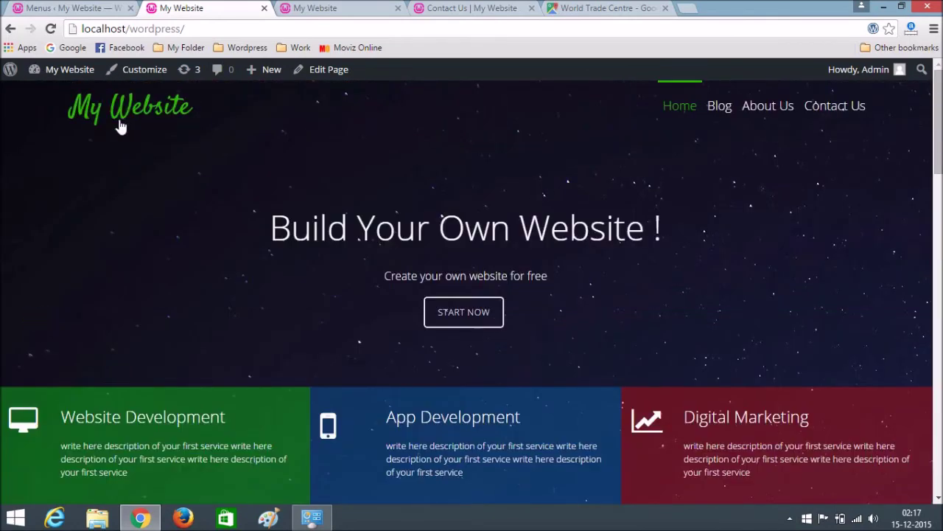
{"action": "left_click", "coordinate": [119, 118]}
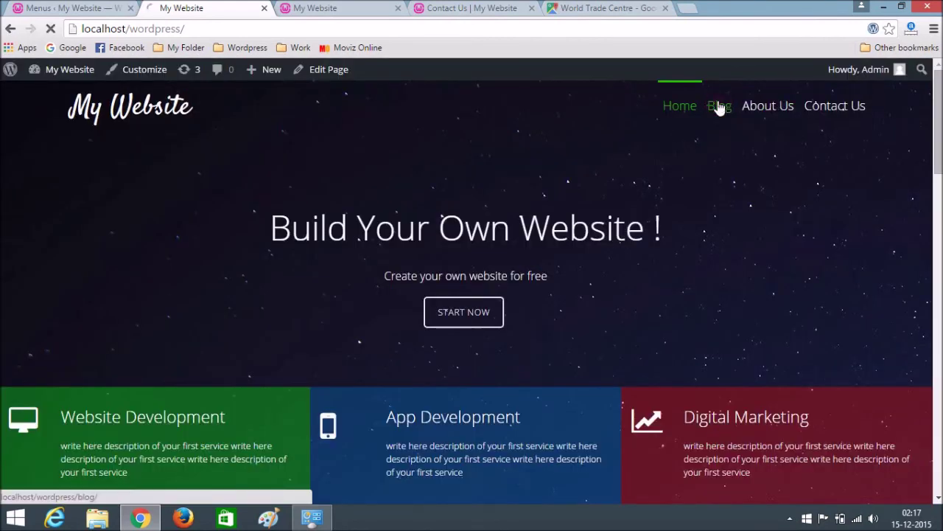
Visit the Blog and About Us pages from the site's navigation menu and look over their content
{"action": "left_click", "coordinate": [718, 107]}
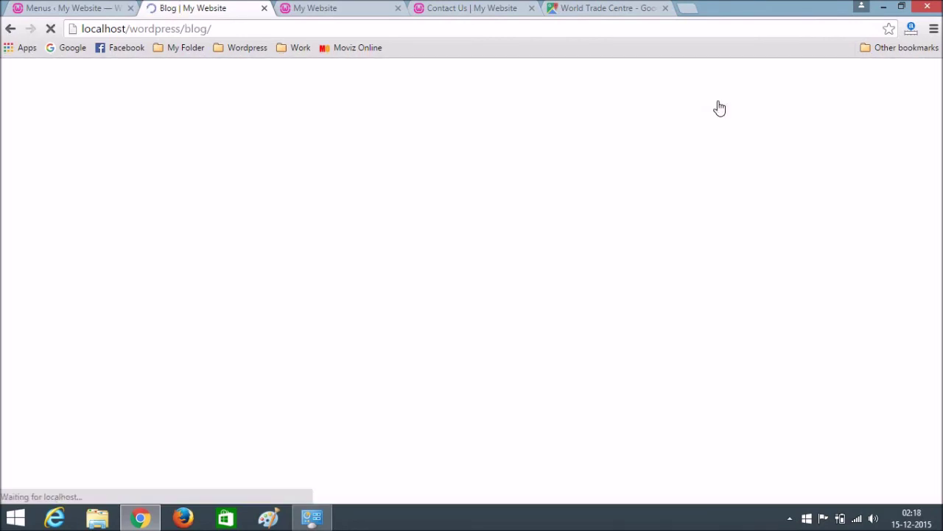
{"action": "scroll", "coordinate": [852, 228], "scroll_direction": "down", "scroll_amount": 3}
{"action": "scroll", "coordinate": [841, 214], "scroll_direction": "up", "scroll_amount": 3}
{"action": "left_click", "coordinate": [767, 110]}
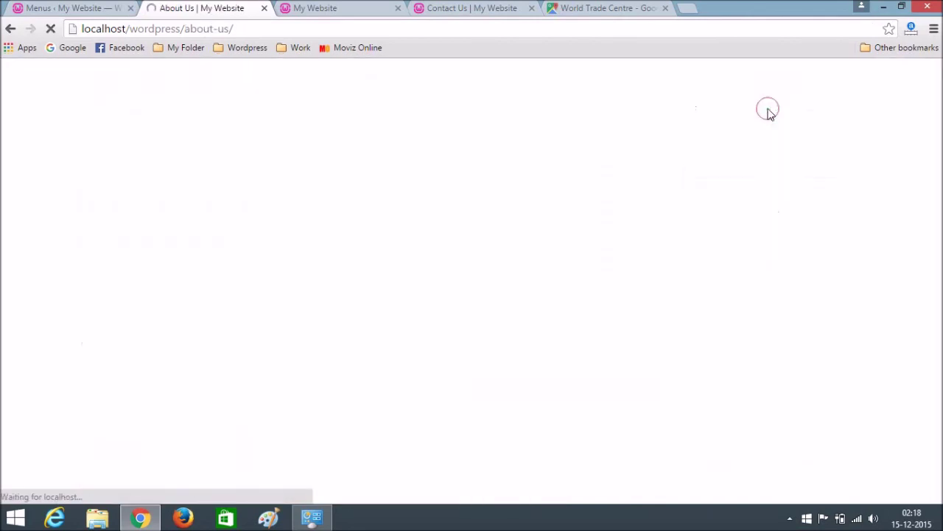
{"action": "scroll", "coordinate": [811, 236], "scroll_direction": "down", "scroll_amount": 3}
{"action": "scroll", "coordinate": [821, 251], "scroll_direction": "up", "scroll_amount": 3}
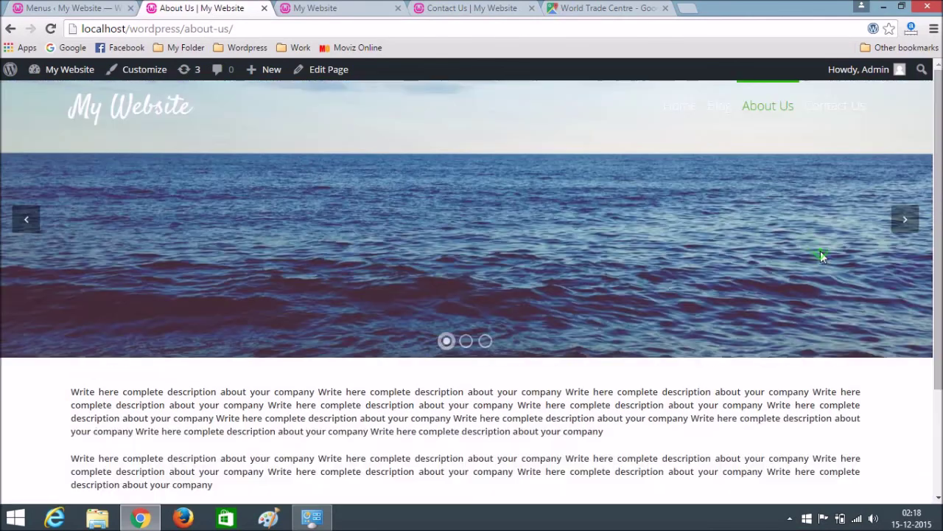
Look over the Contact Us page's map, contact details and form, reload it and return to the home page
{"action": "left_click", "coordinate": [835, 111]}
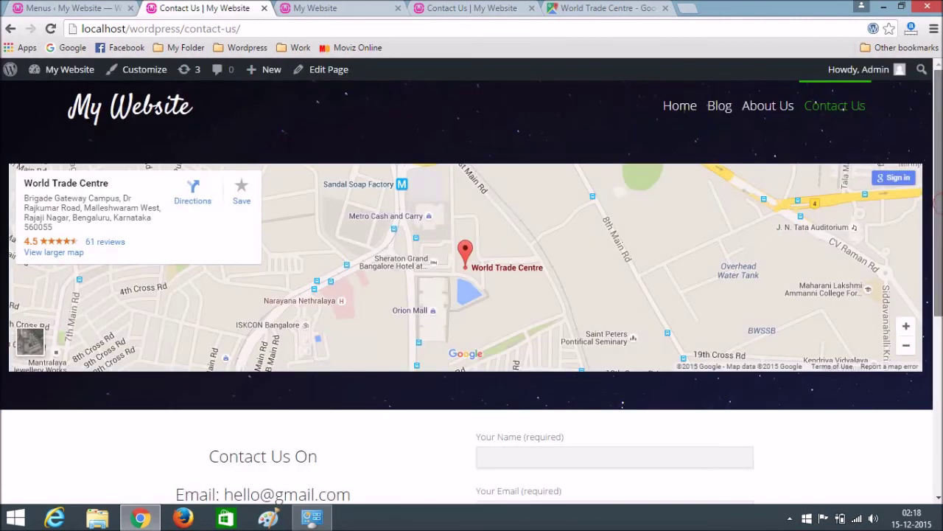
{"action": "scroll", "coordinate": [848, 346], "scroll_direction": "down", "scroll_amount": 2}
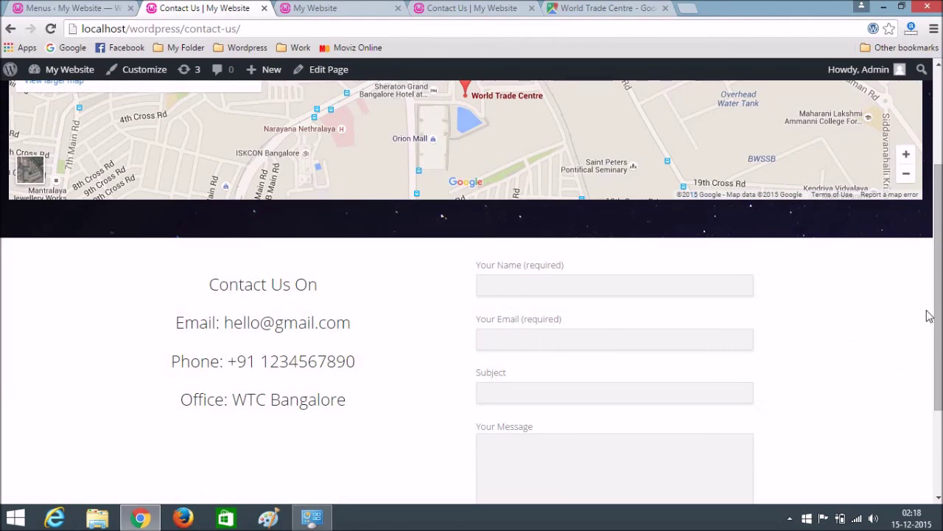
{"action": "scroll", "coordinate": [929, 315], "scroll_direction": "down", "scroll_amount": 2}
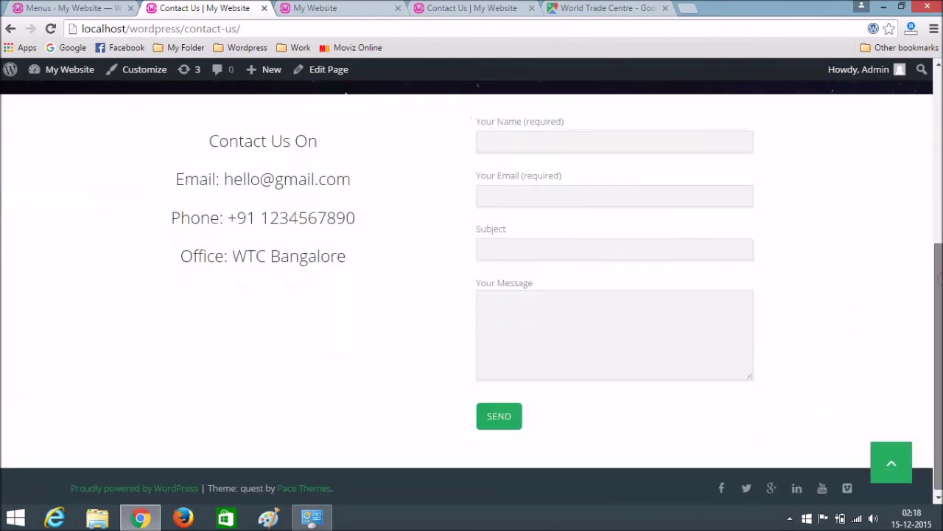
{"action": "triple_click", "coordinate": [902, 320]}
{"action": "key", "text": "F5"}
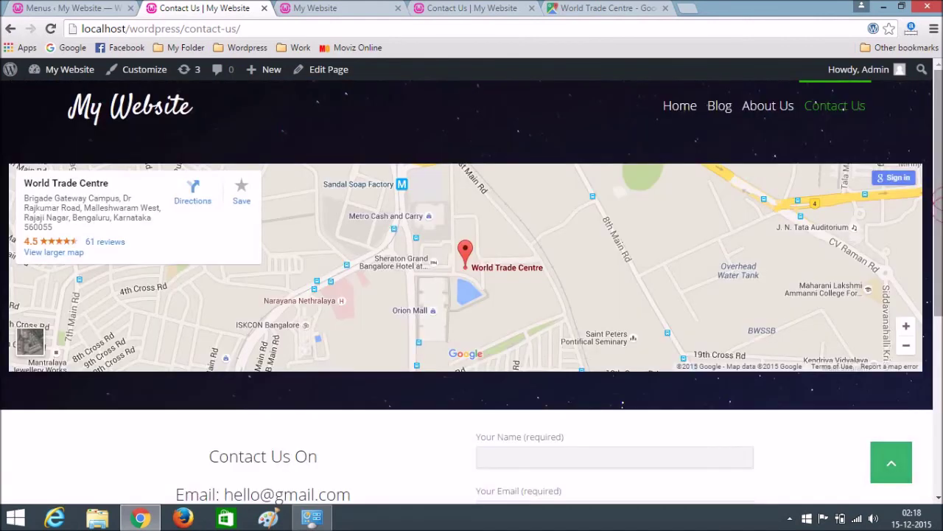
{"action": "left_click", "coordinate": [74, 130]}
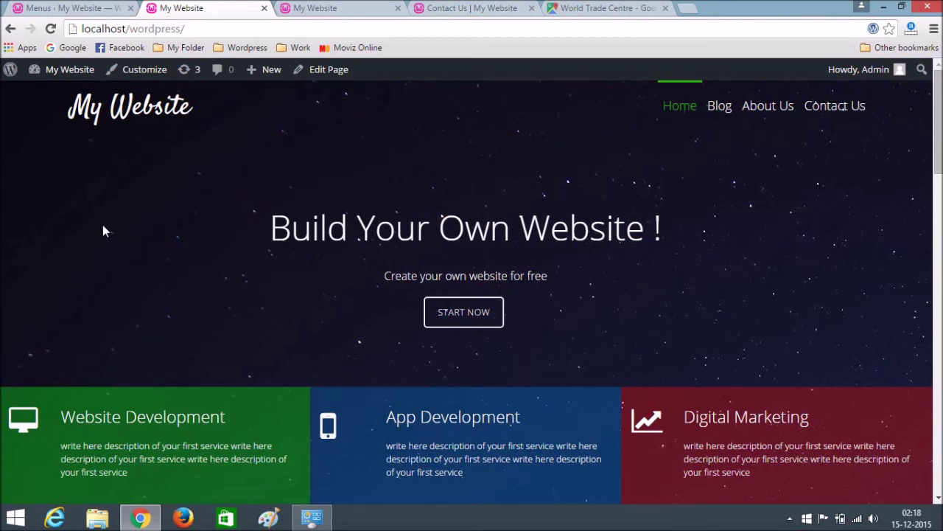
{"action": "left_click", "coordinate": [793, 523]}
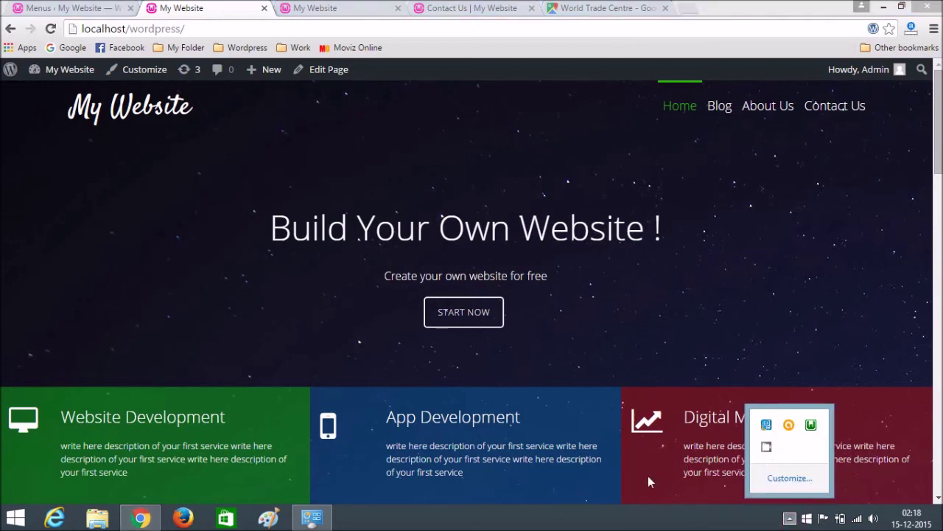
{"action": "right_click", "coordinate": [767, 446]}
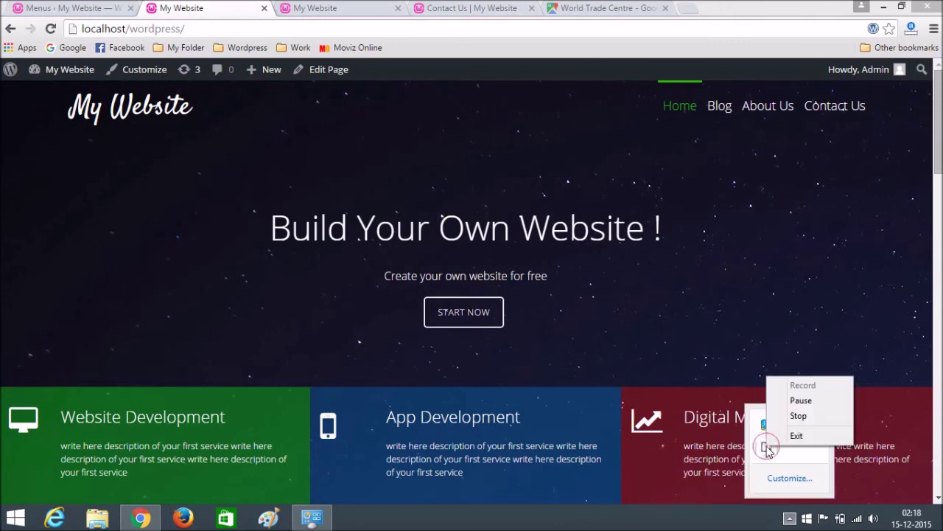